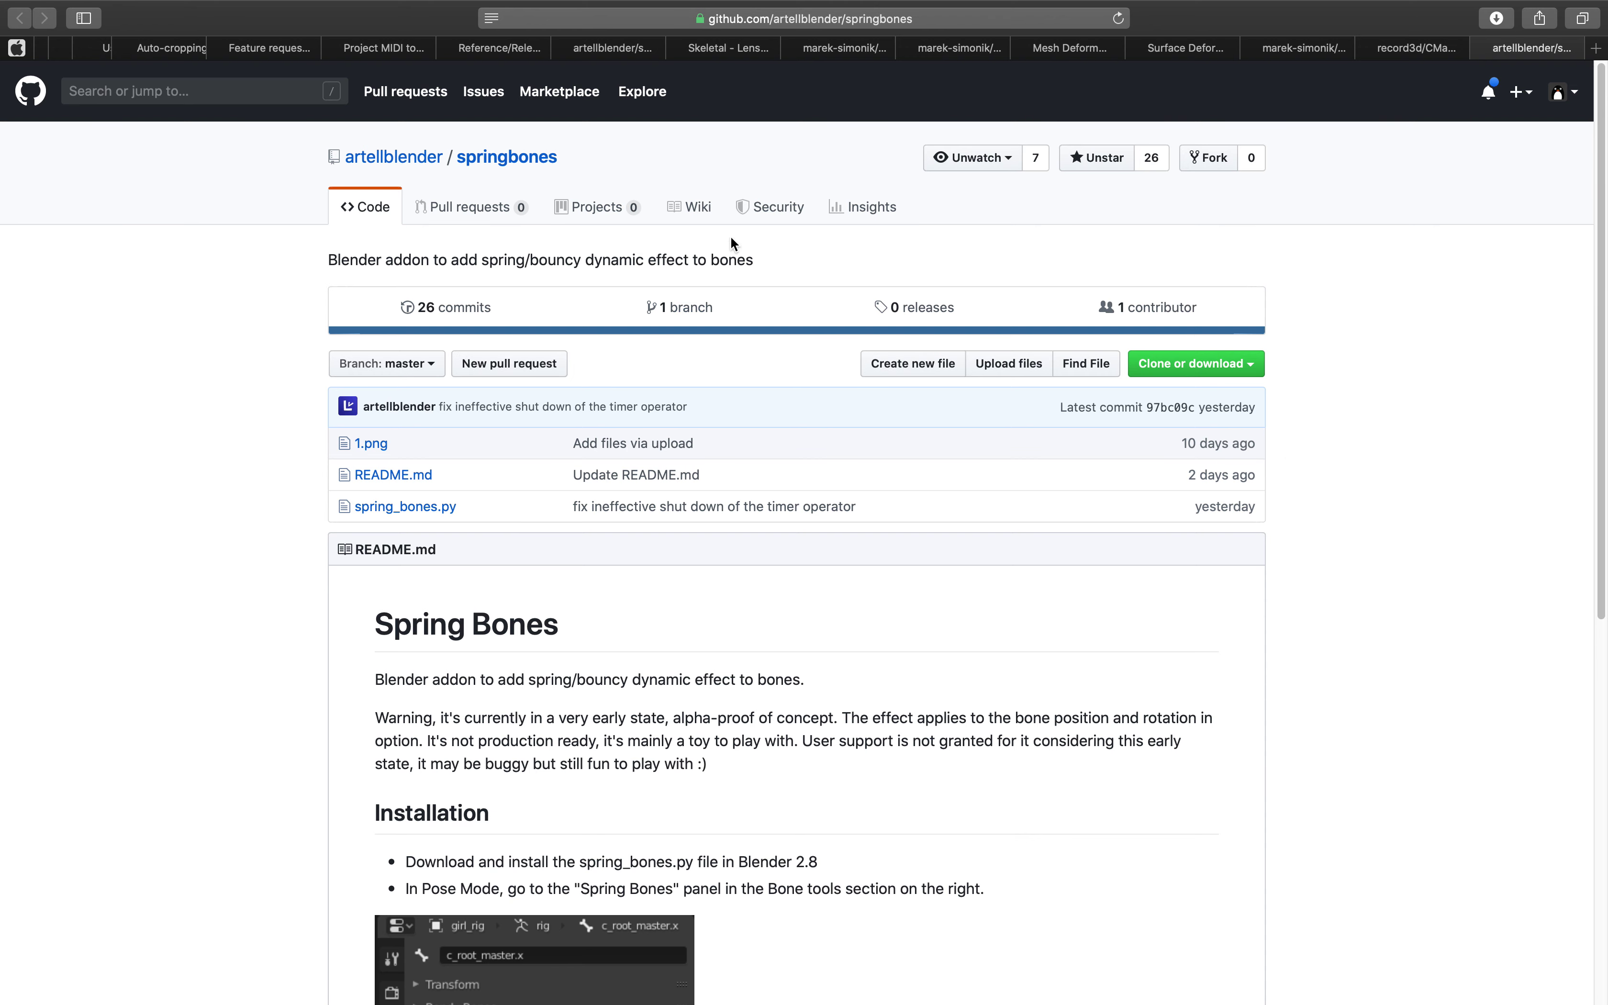
Read the springbones repository's description and its README warning about the add-on's early state.
{"action": "left_click_drag", "start_coordinate": [565, 161], "coordinate": [457, 159]}
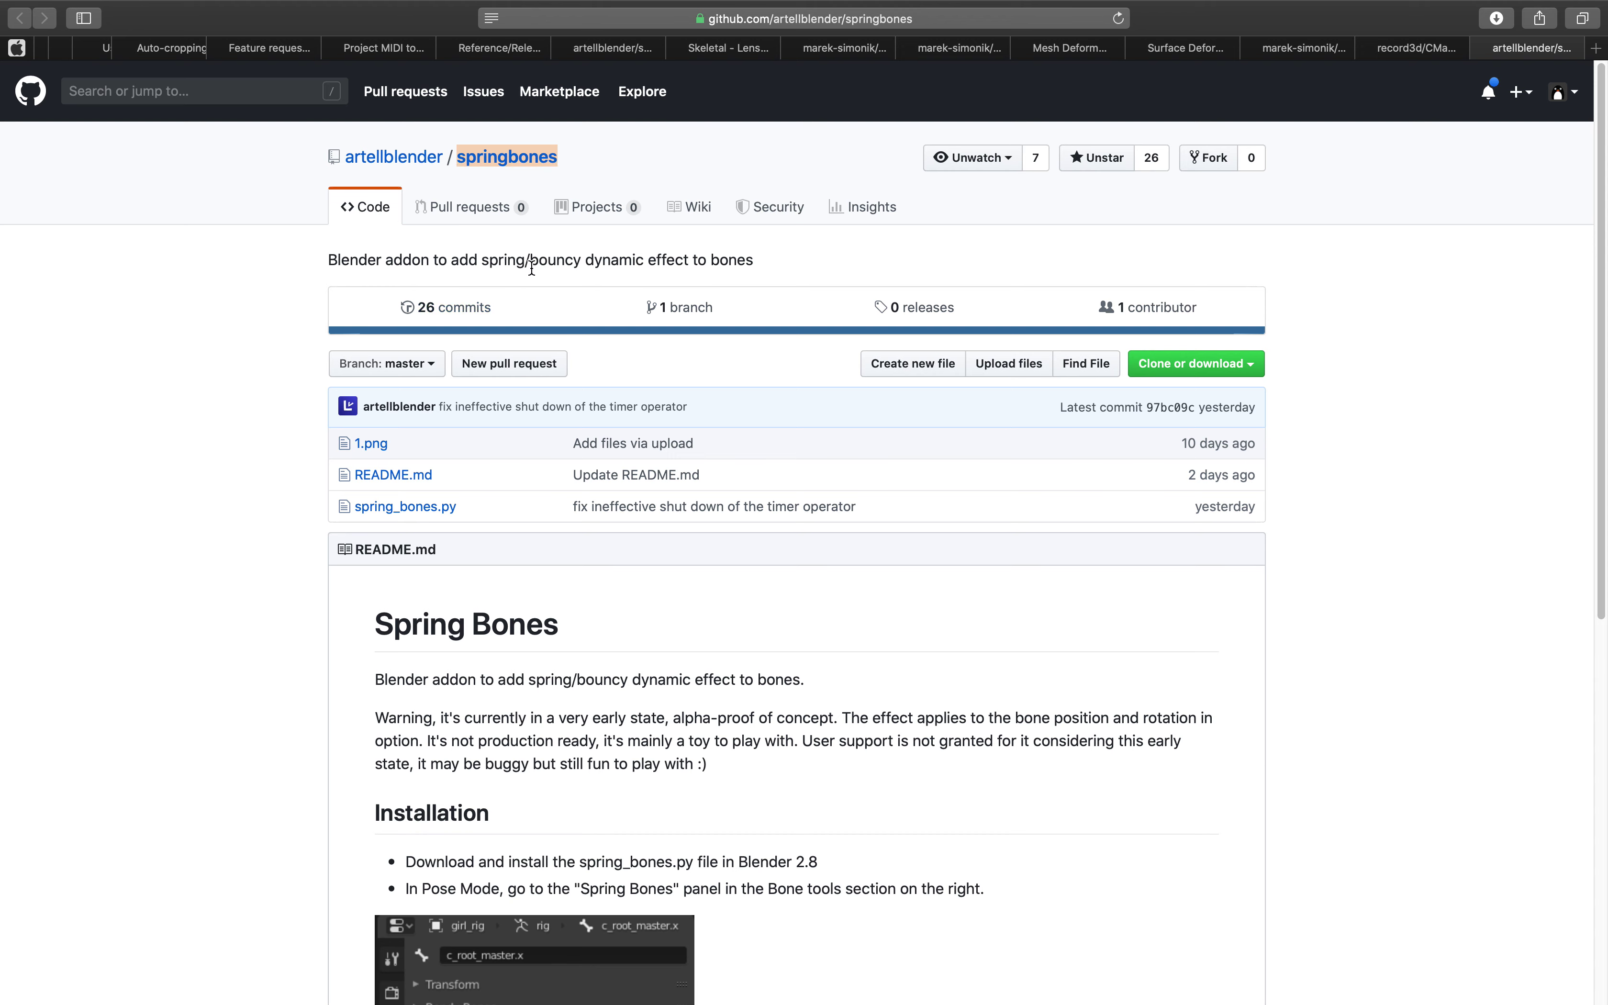
{"action": "left_click_drag", "start_coordinate": [503, 260], "coordinate": [664, 260]}
{"action": "scroll", "coordinate": [671, 335], "scroll_direction": "down", "scroll_amount": 3}
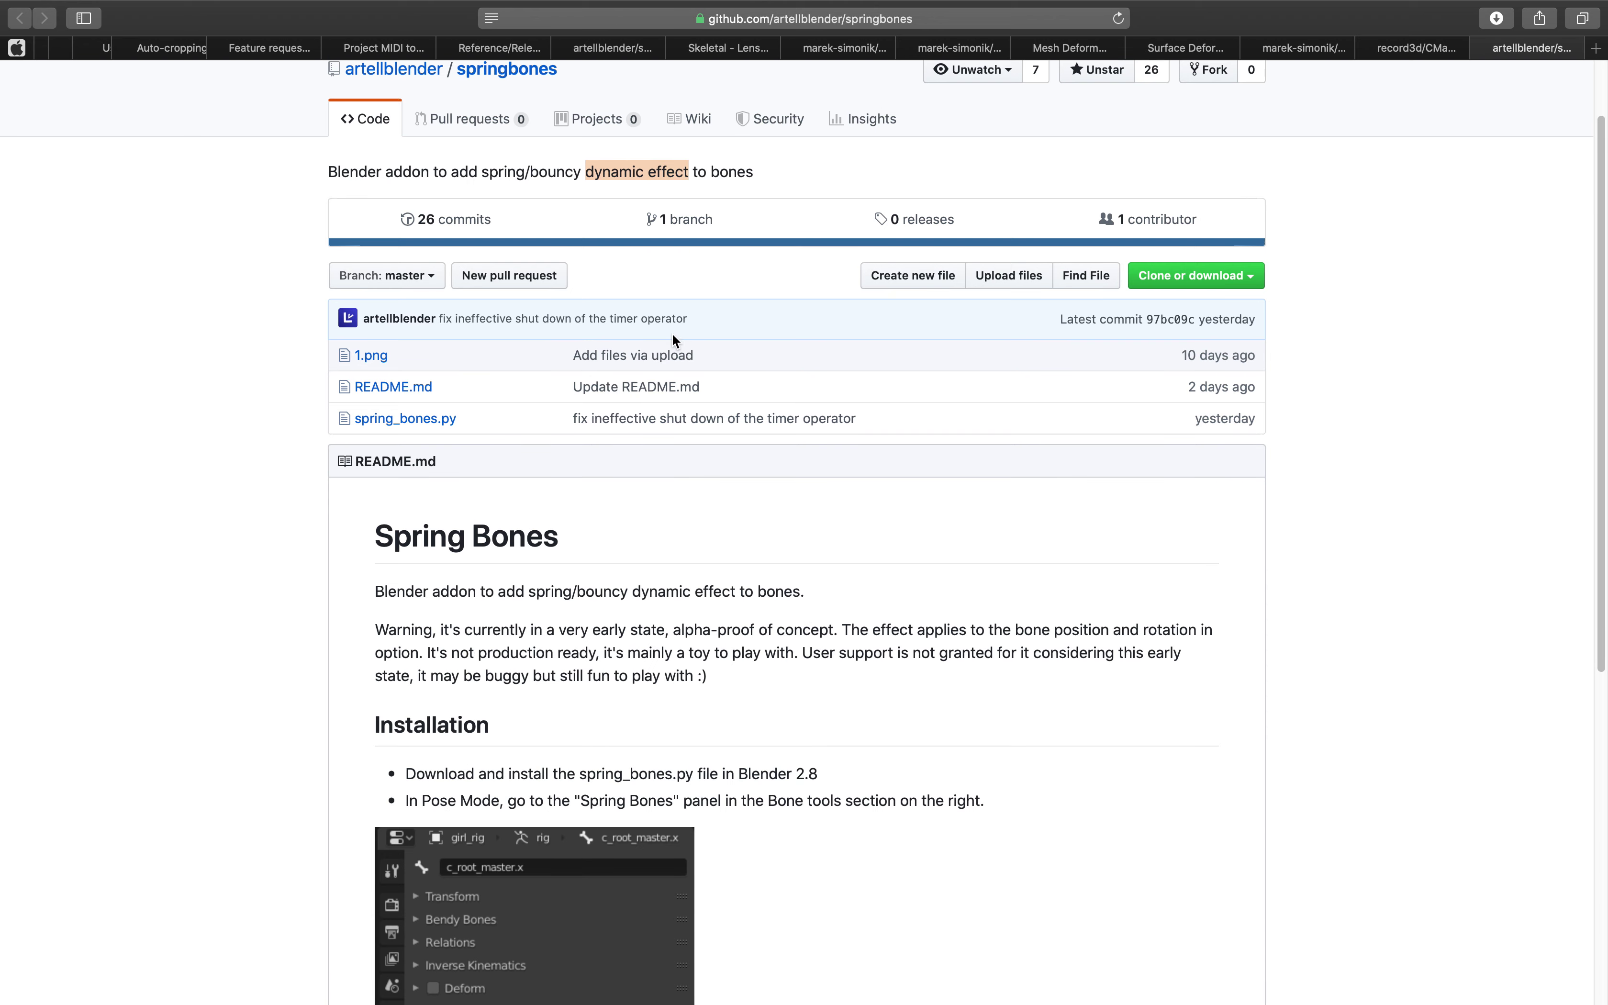
{"action": "scroll", "coordinate": [758, 538], "scroll_direction": "down", "scroll_amount": 5}
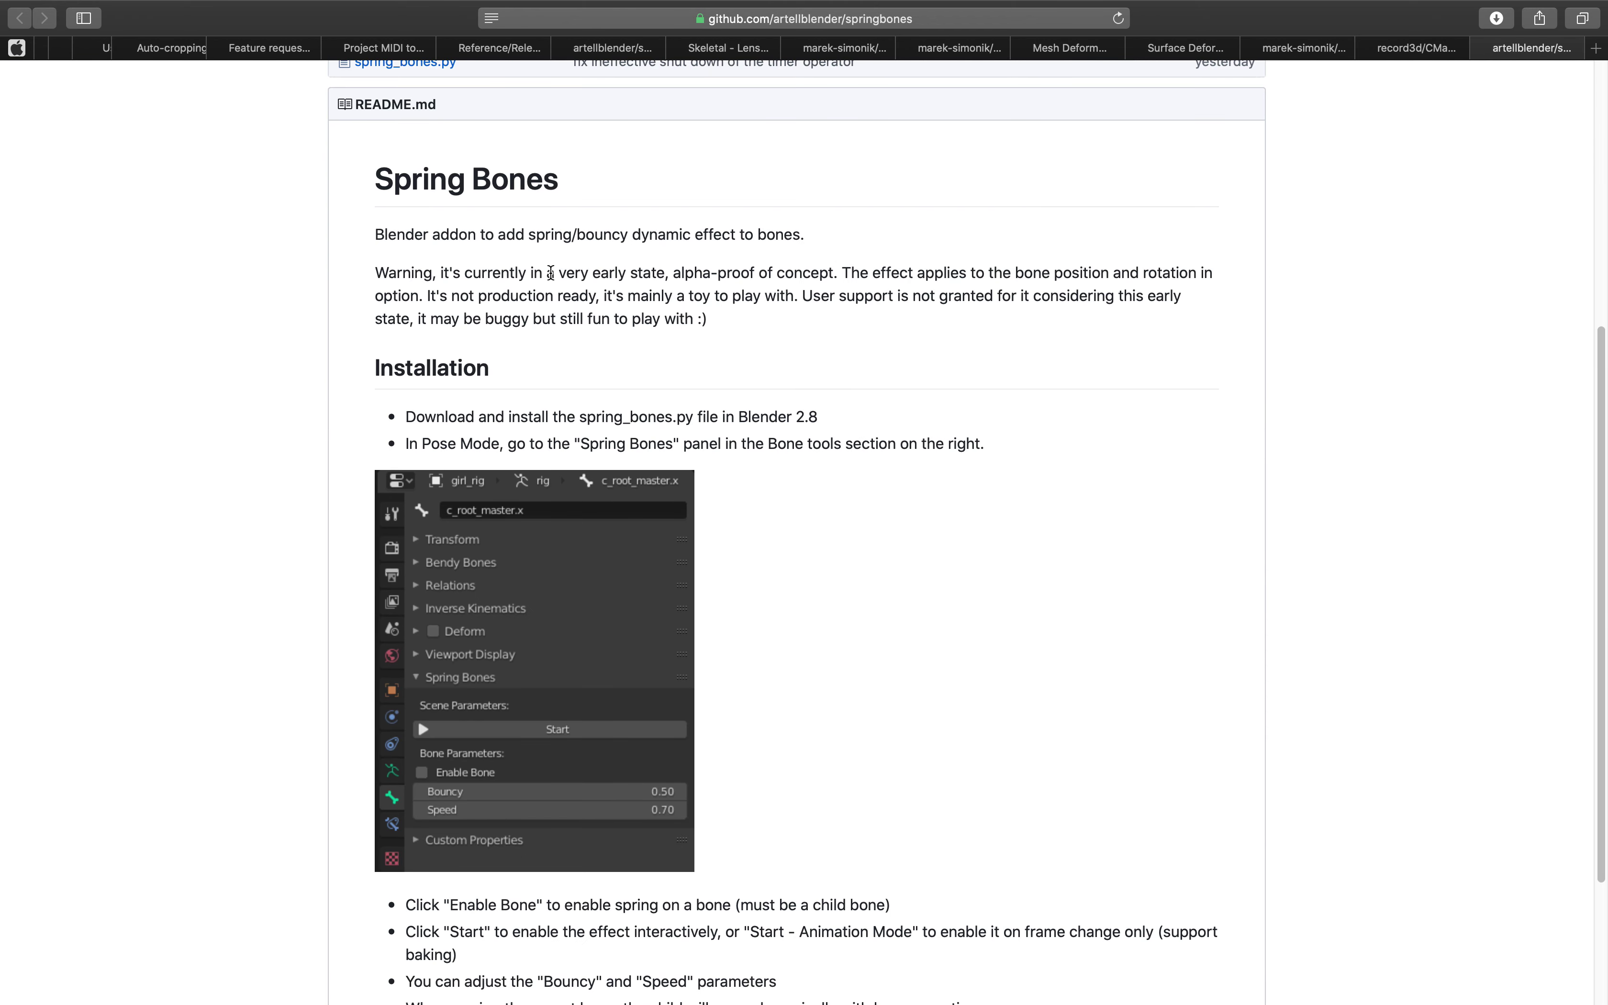
{"action": "left_click_drag", "start_coordinate": [700, 273], "coordinate": [846, 272]}
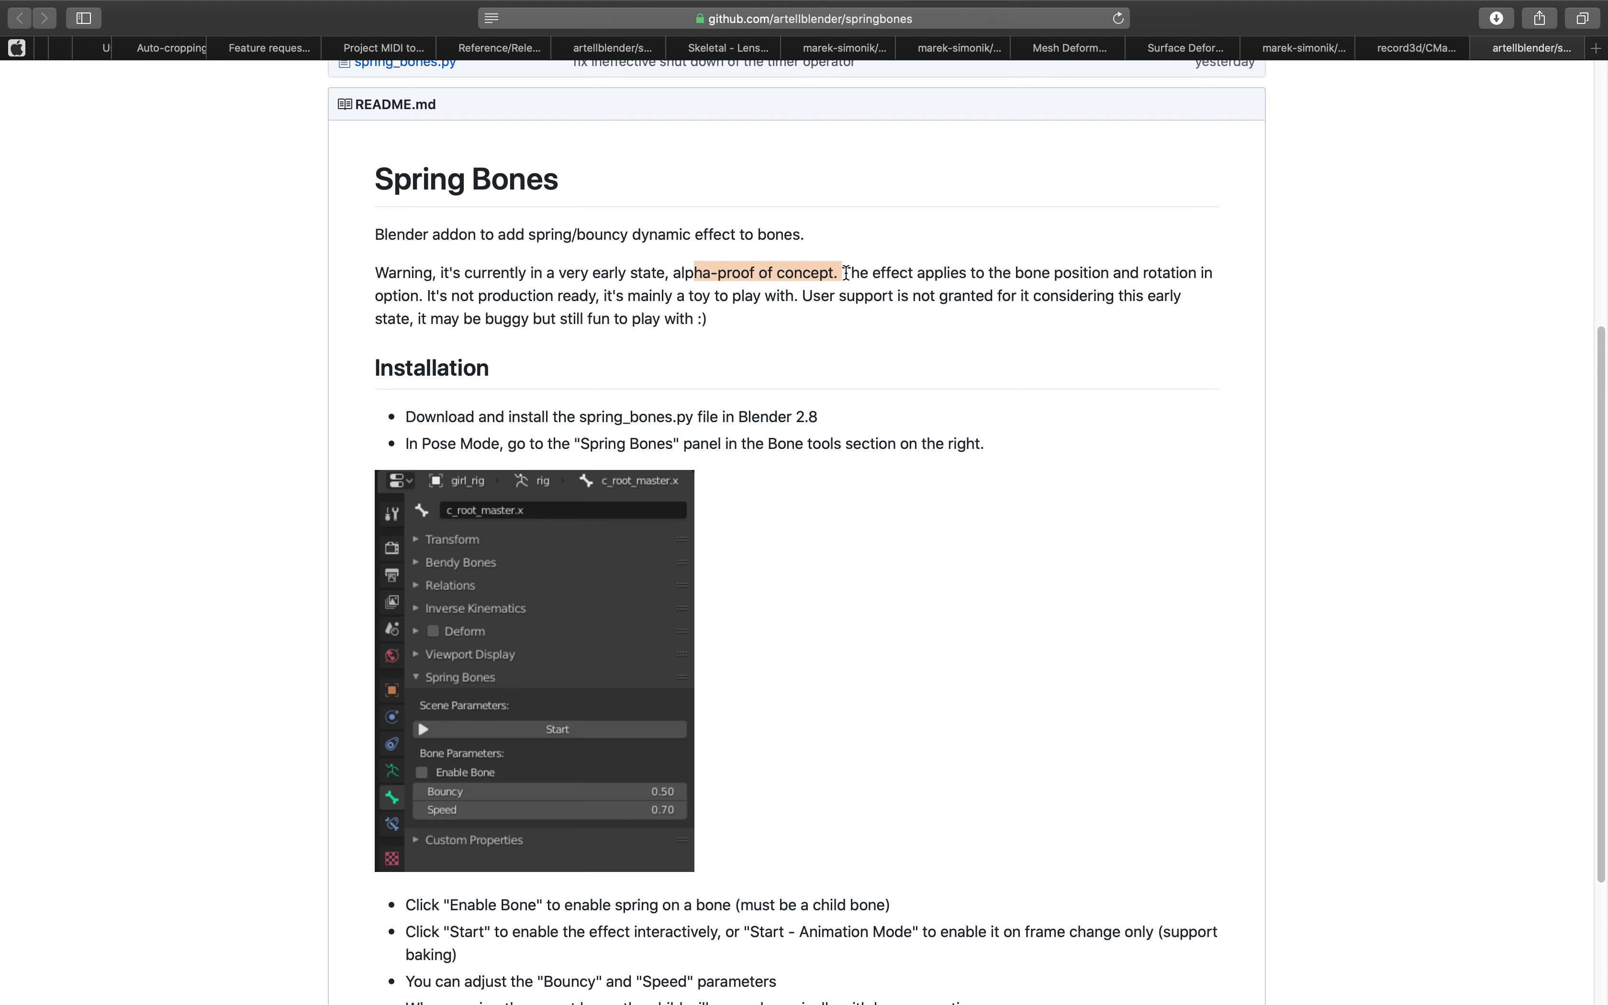
{"action": "left_click_drag", "start_coordinate": [687, 295], "coordinate": [764, 295]}
{"action": "left_click_drag", "start_coordinate": [578, 319], "coordinate": [713, 319]}
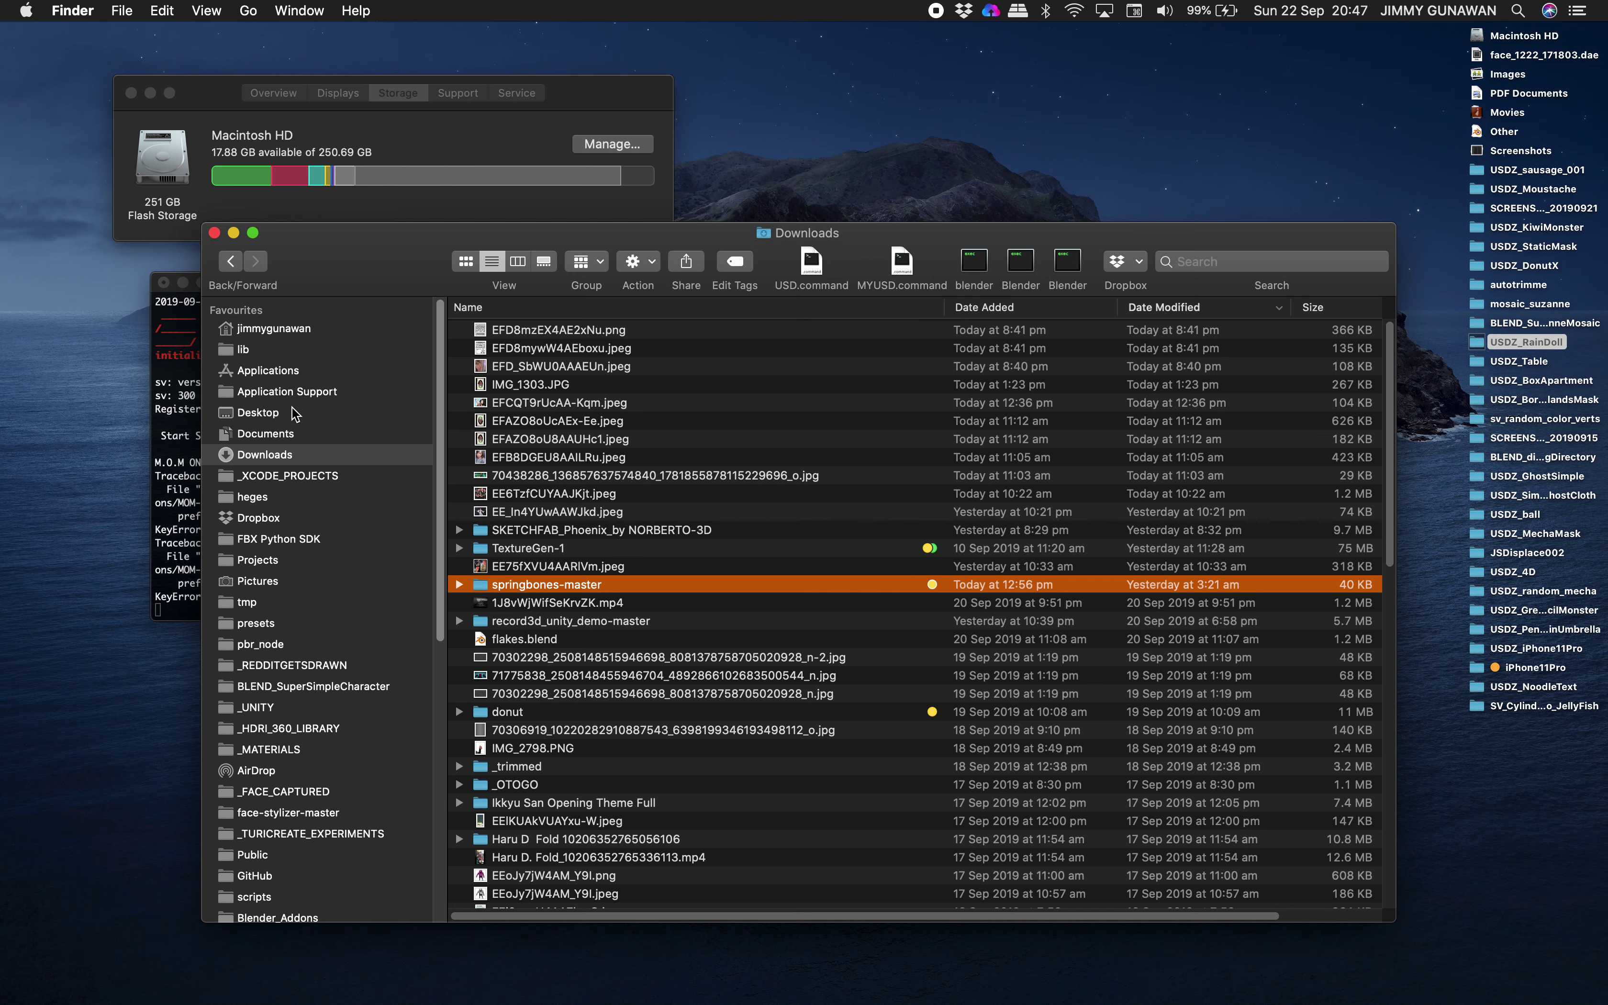
Preview baked_sausage.usdz from the Desktop's USDZ_sausage_001 folder in Finder, then close the preview.
{"action": "left_click", "coordinate": [292, 413]}
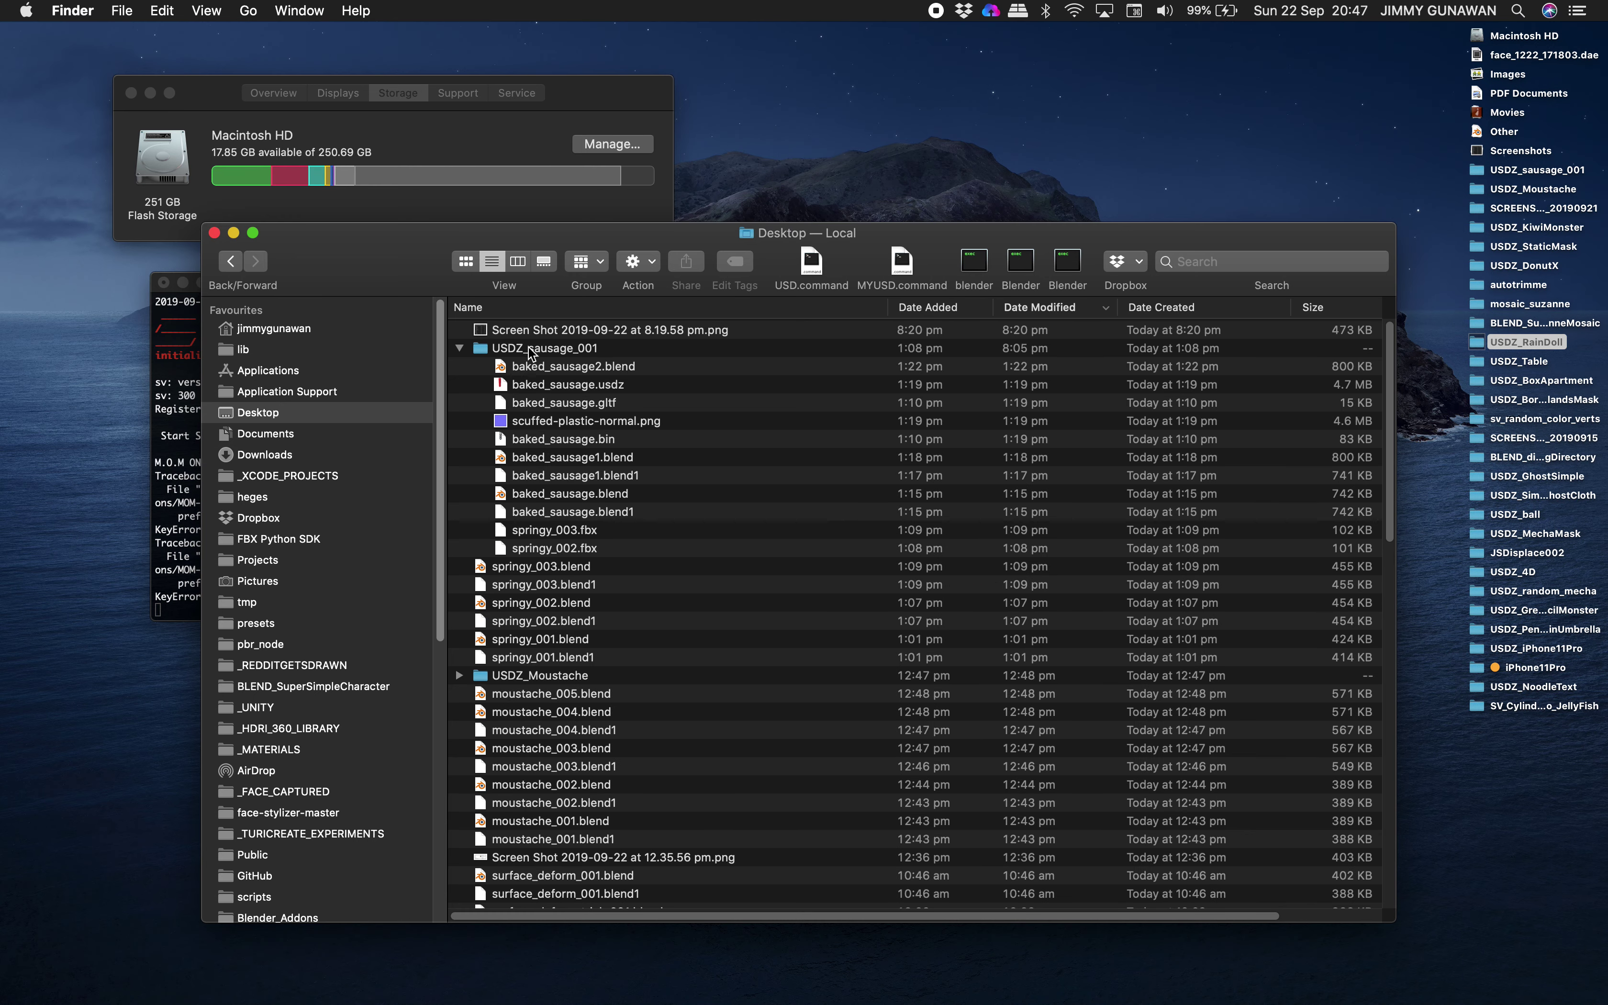
{"action": "left_click", "coordinate": [543, 380]}
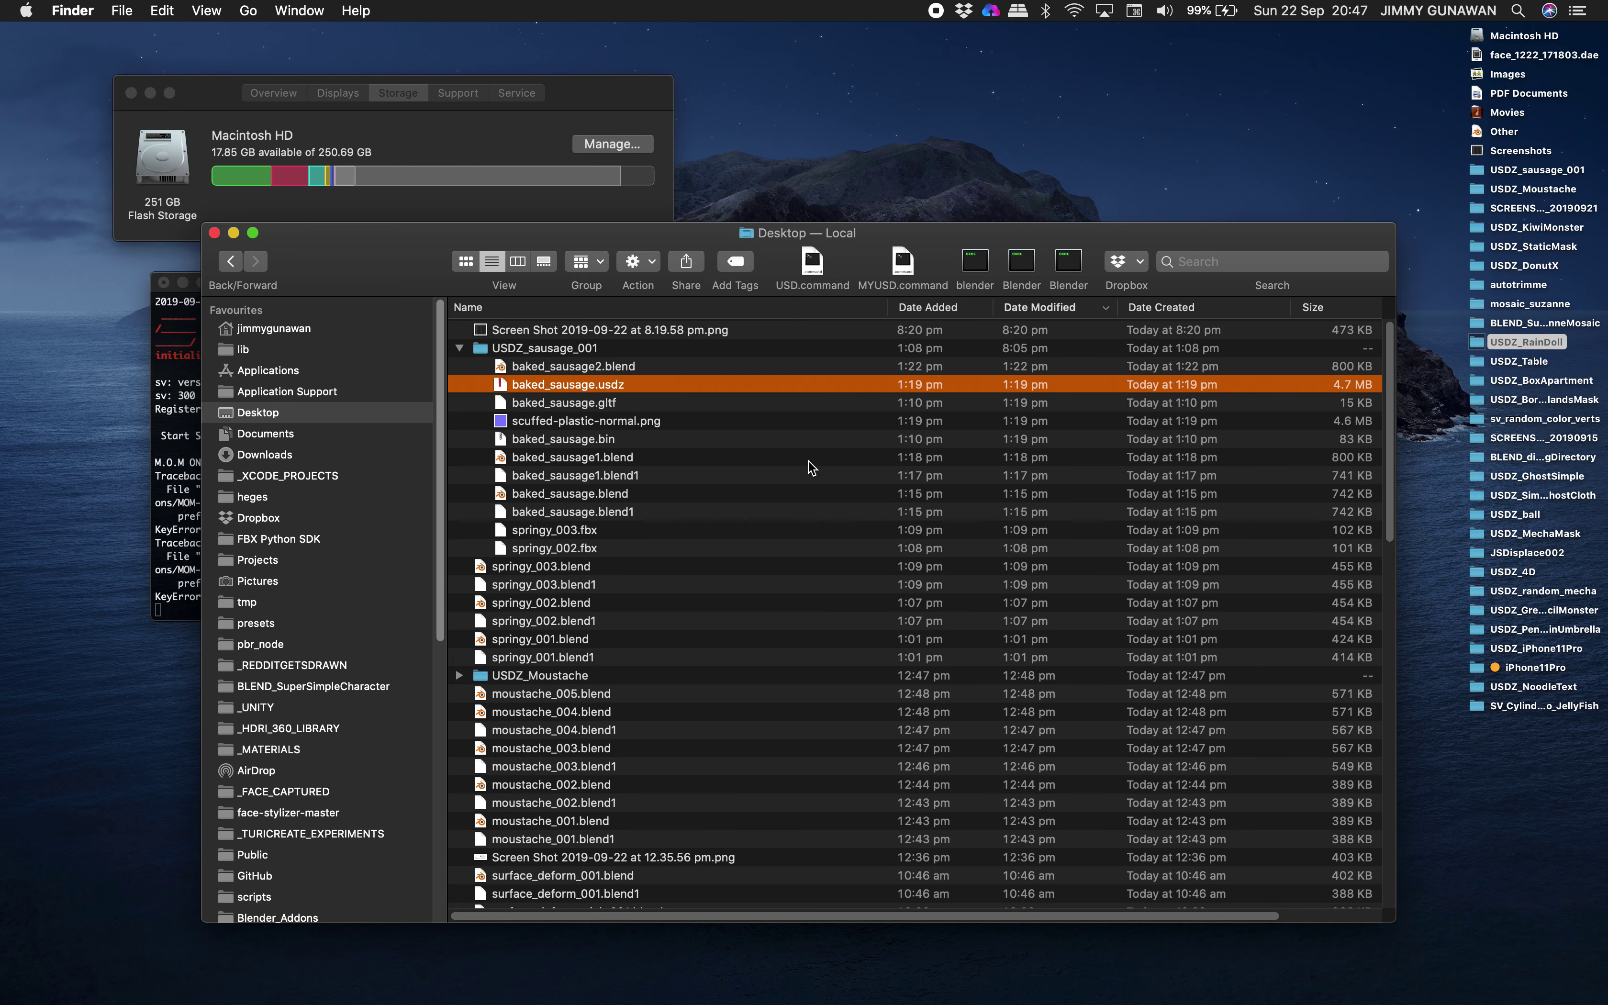
{"action": "key", "text": "space"}
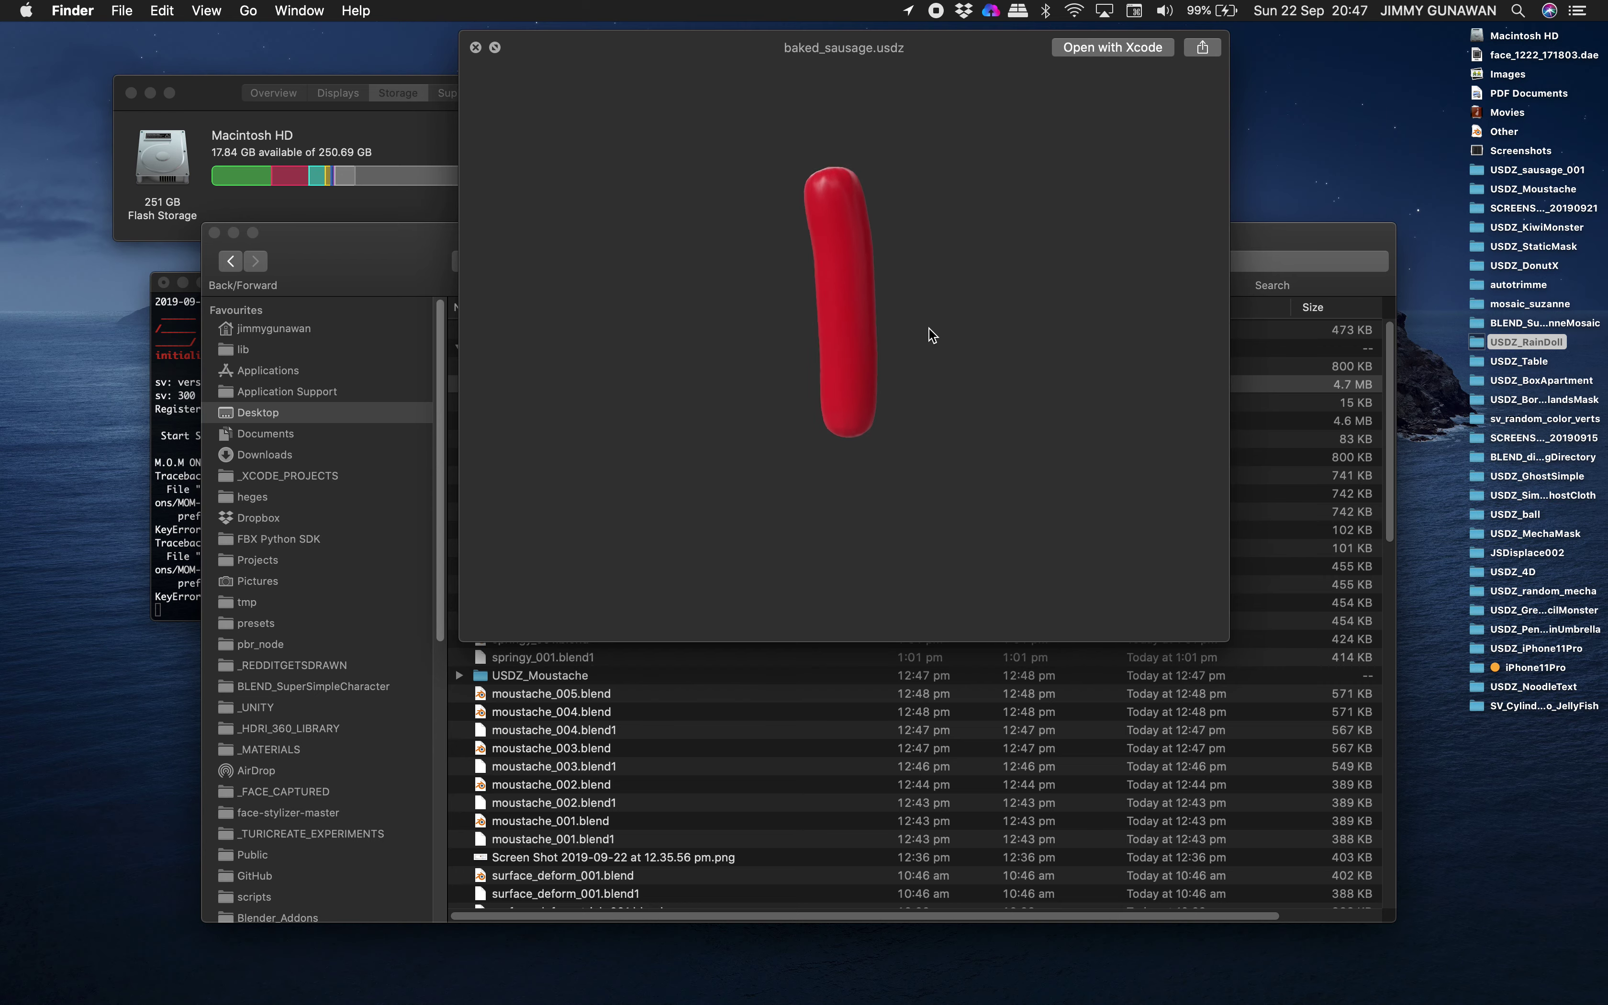
{"action": "left_click", "coordinate": [476, 47]}
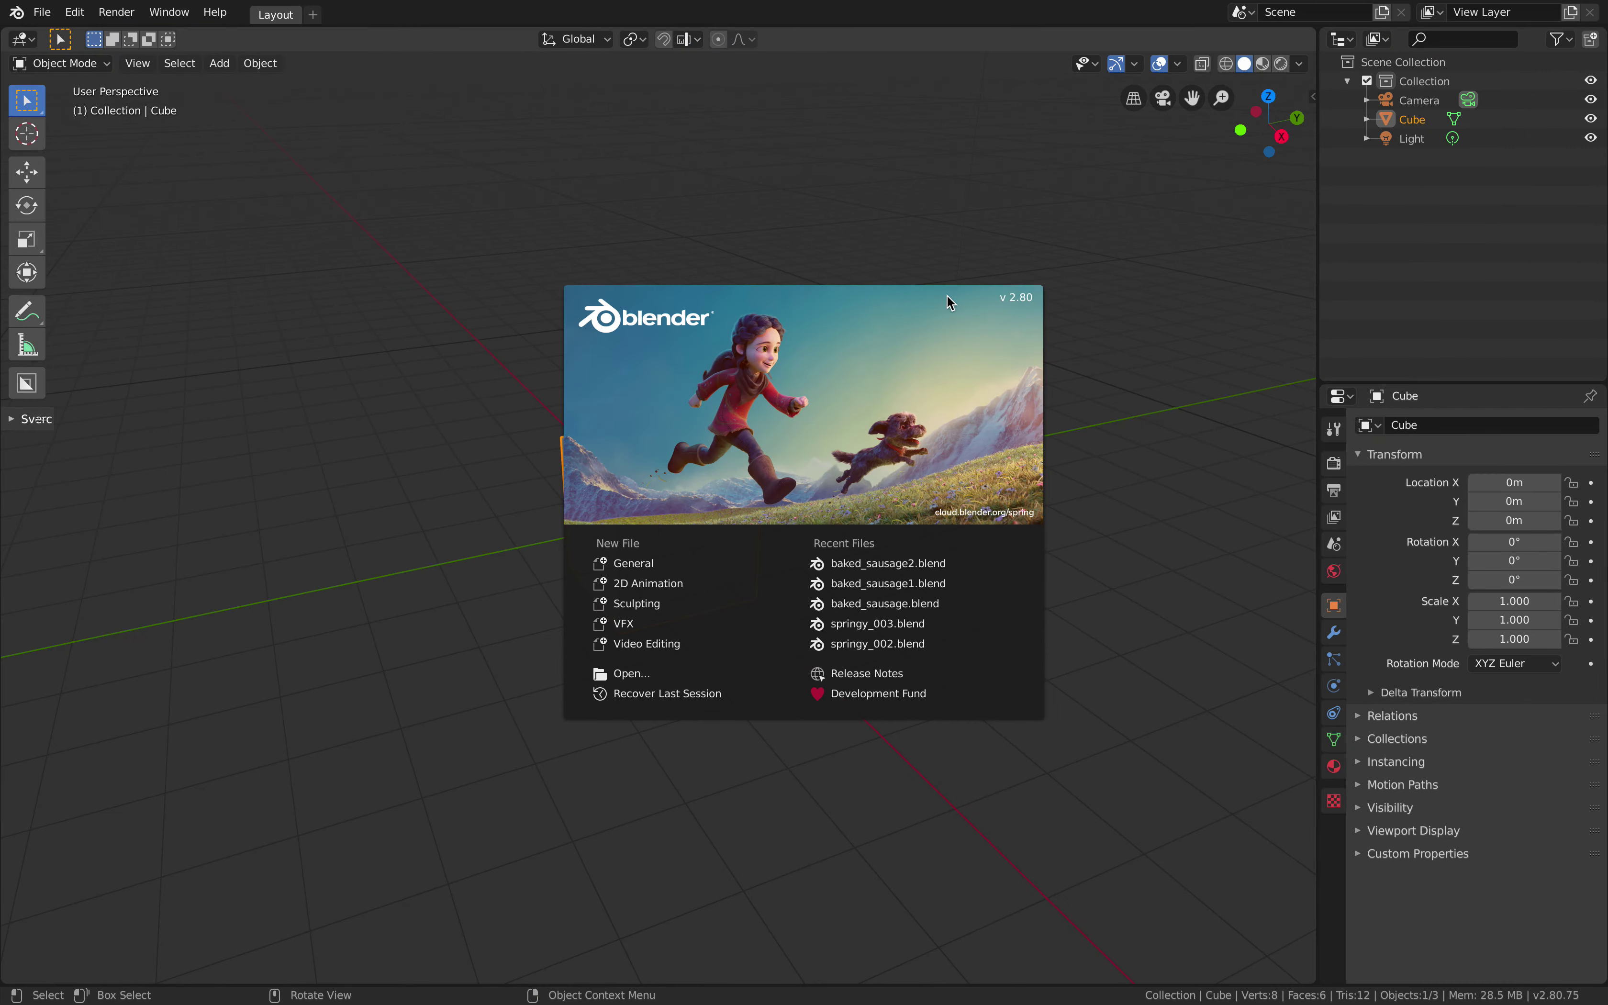
Go back to the springbones repository page in Safari and choose its ZIP download option.
{"action": "key", "text": "ctrl+Right"}
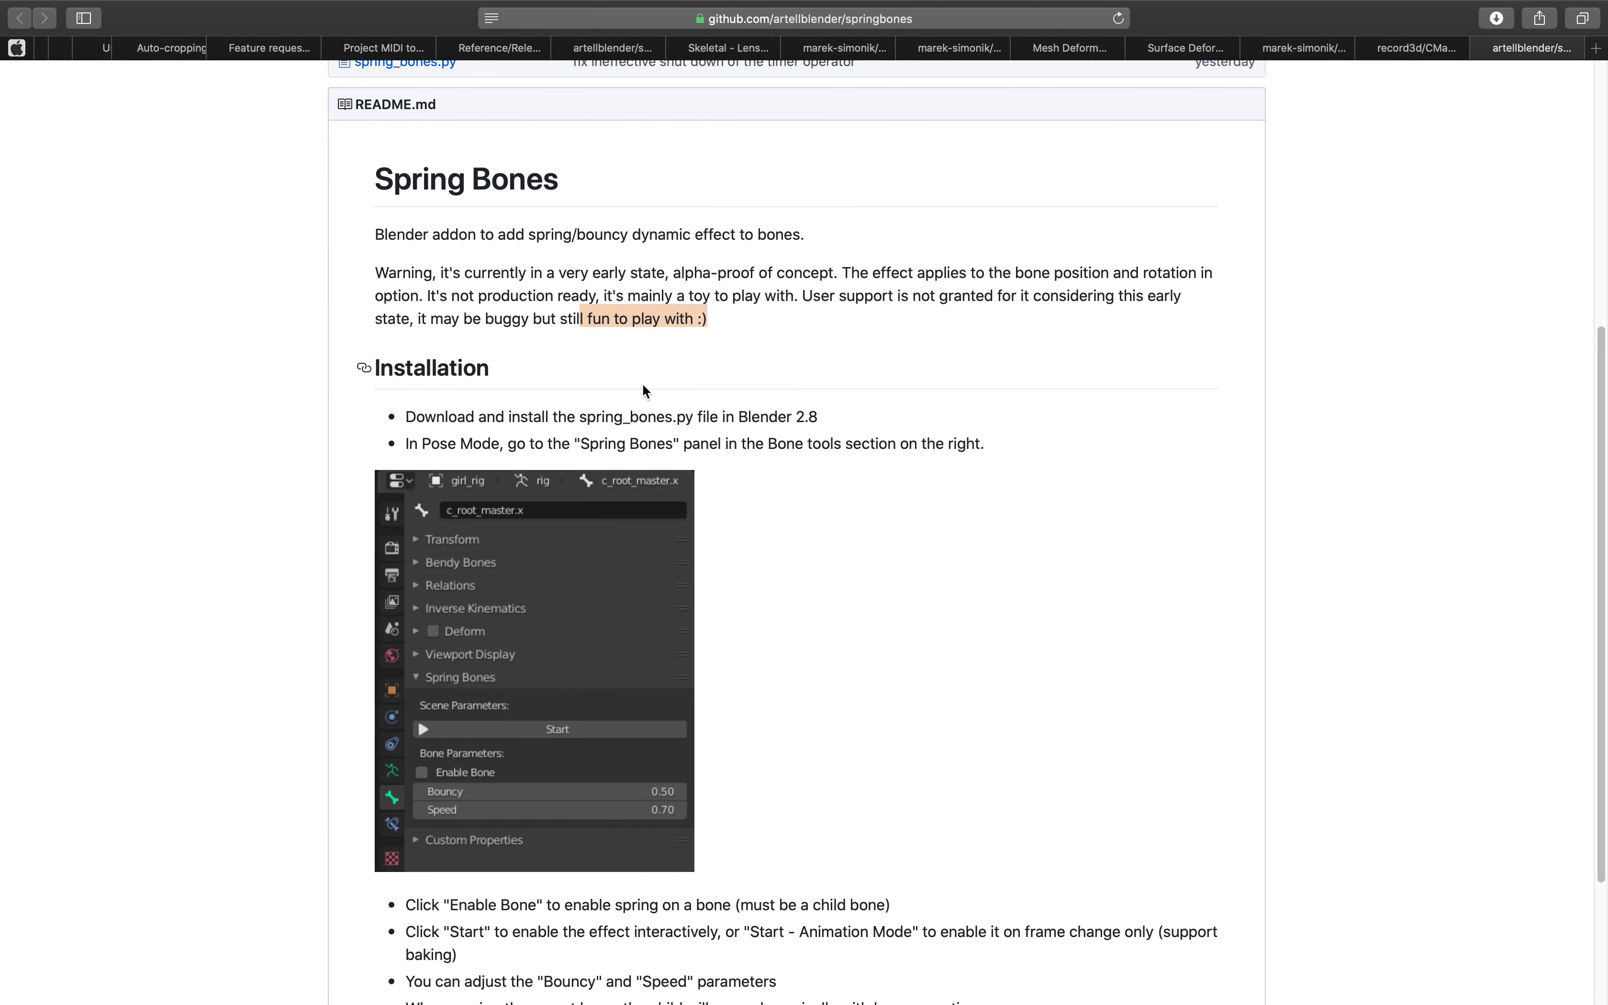
{"action": "scroll", "coordinate": [618, 426], "scroll_direction": "up", "scroll_amount": 5}
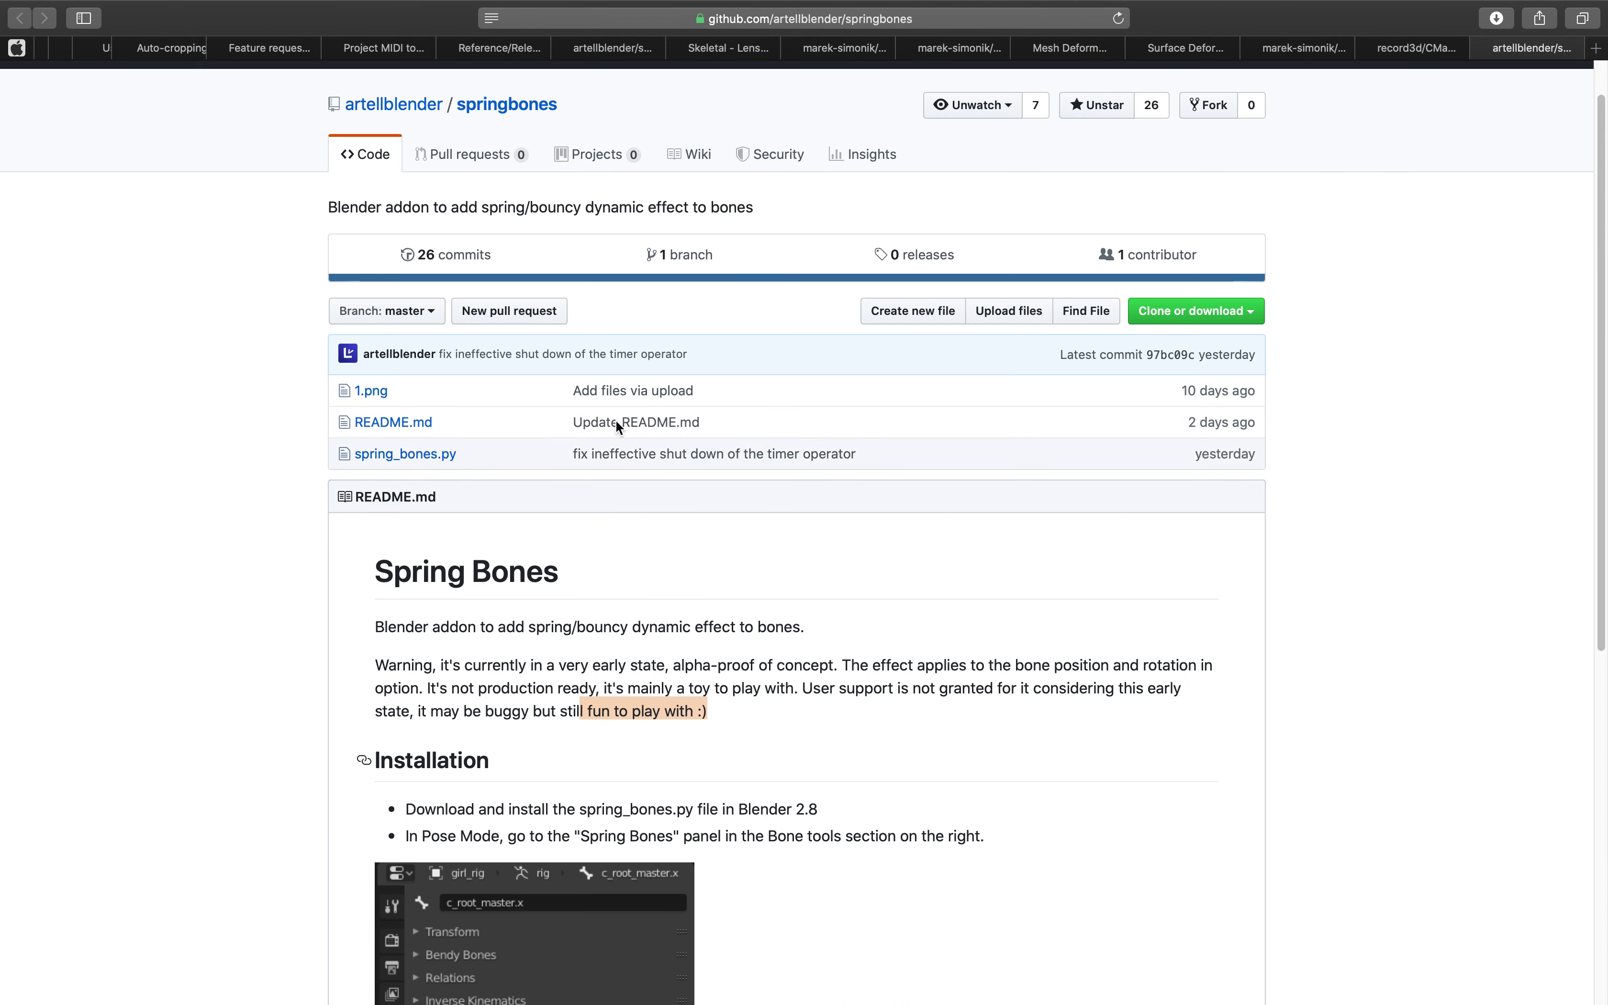
{"action": "scroll", "coordinate": [618, 426], "scroll_direction": "up", "scroll_amount": 1}
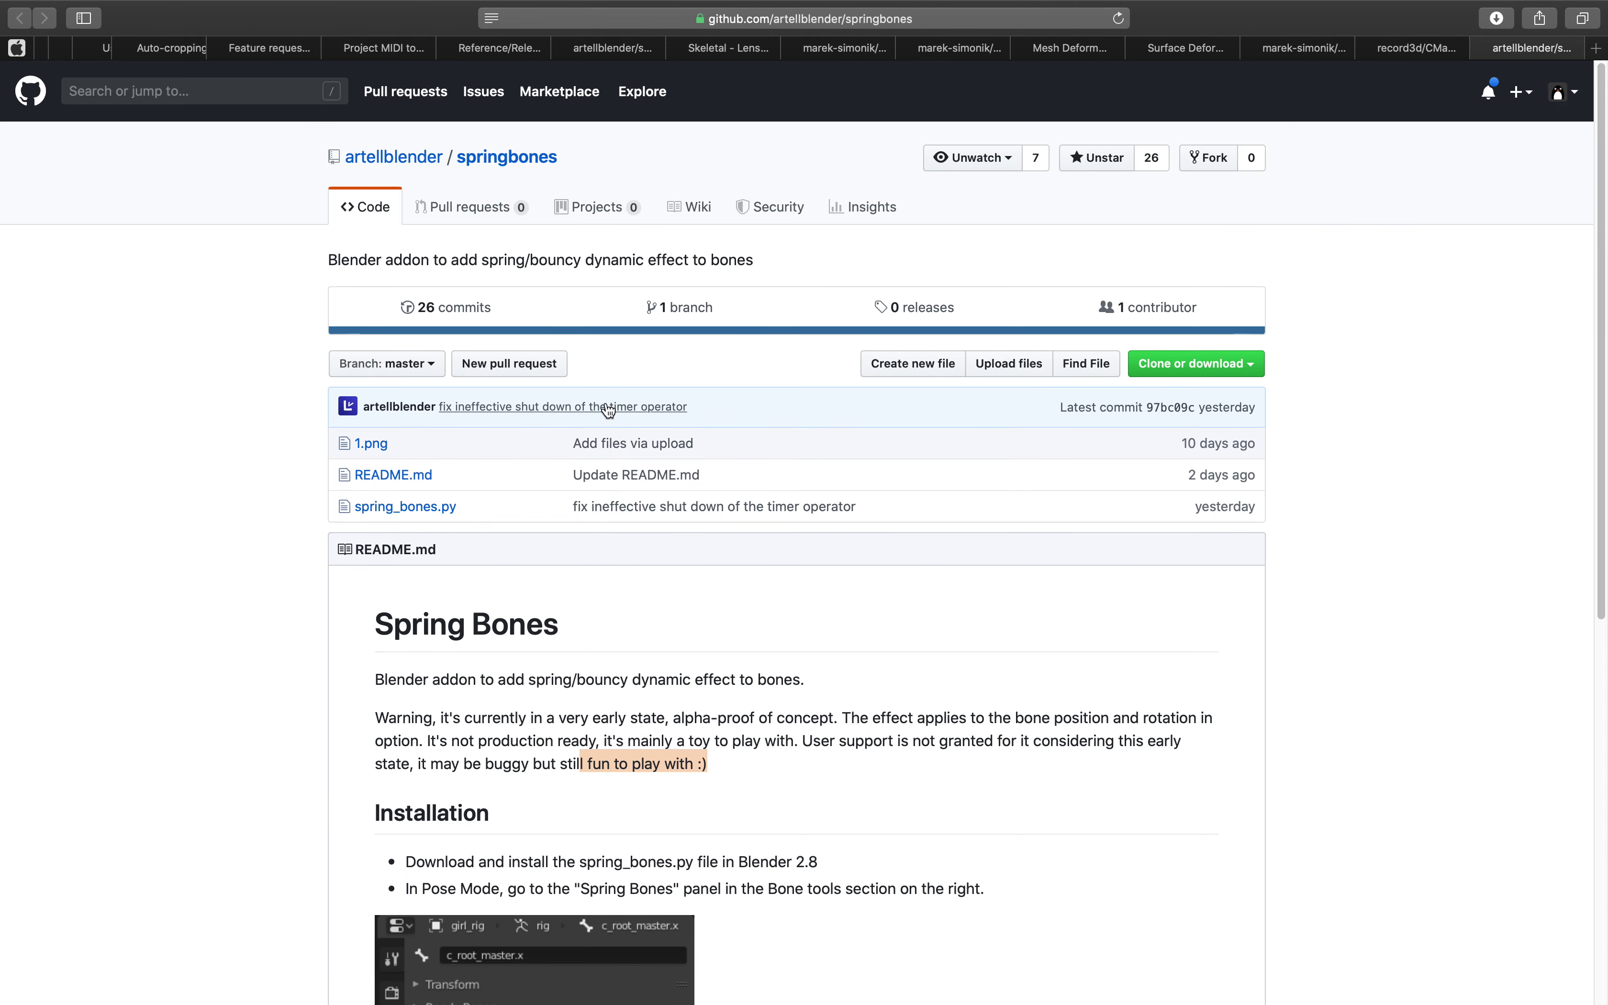
{"action": "left_click", "coordinate": [1186, 368]}
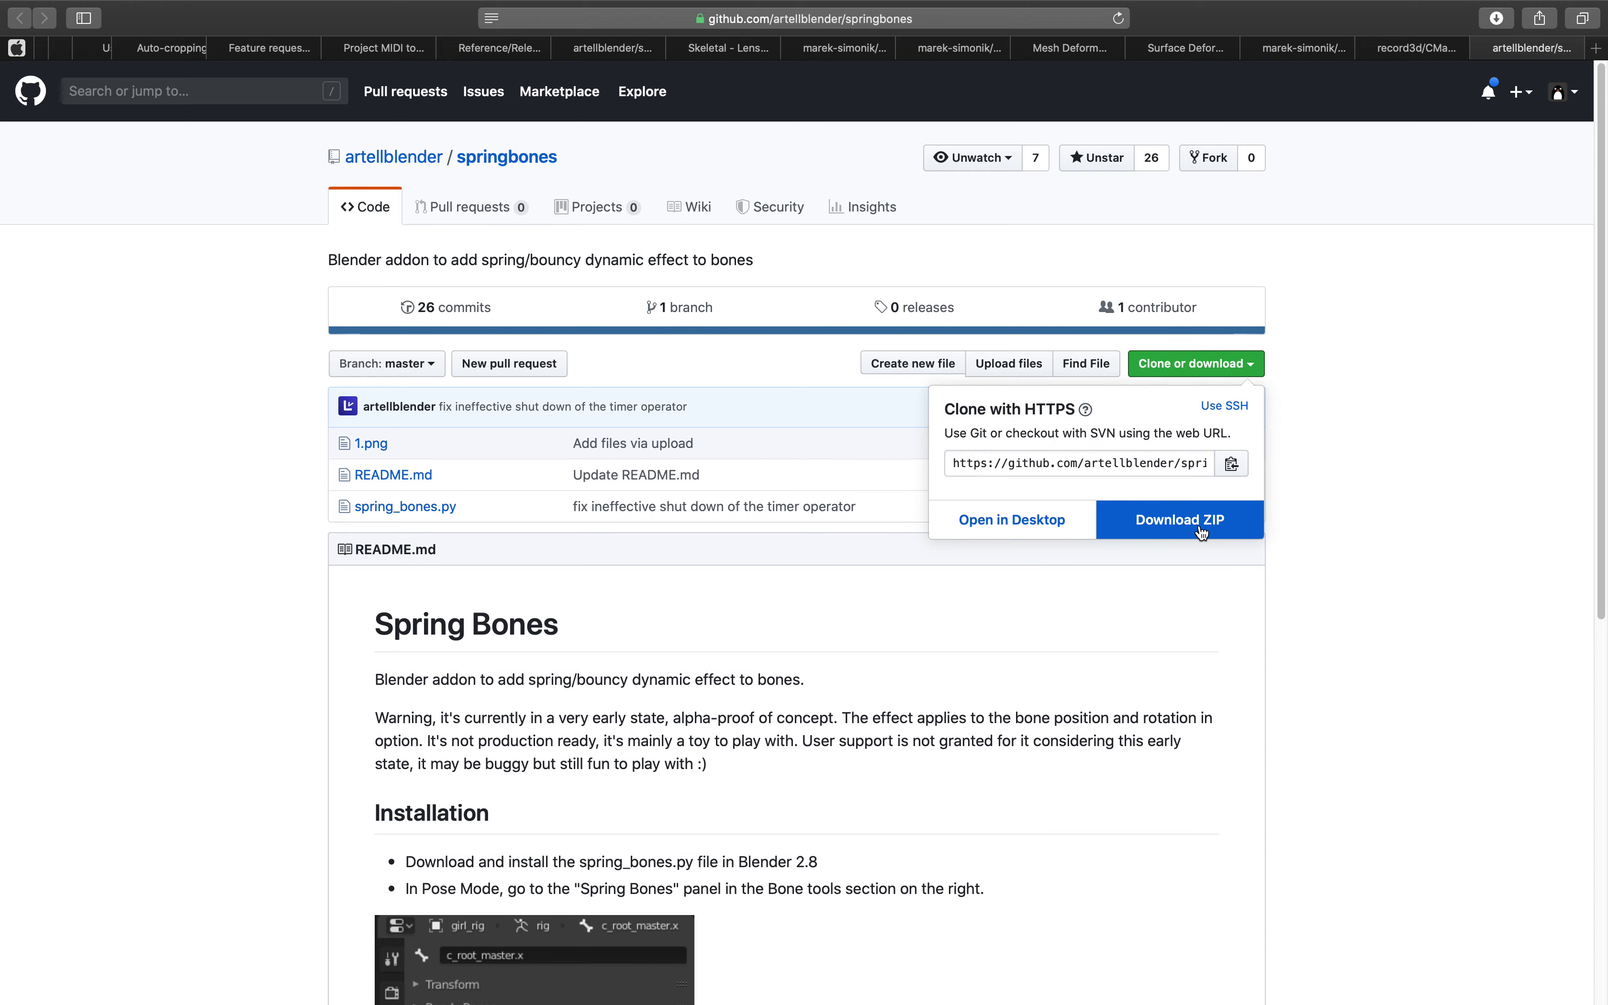
{"action": "left_click", "coordinate": [1219, 529]}
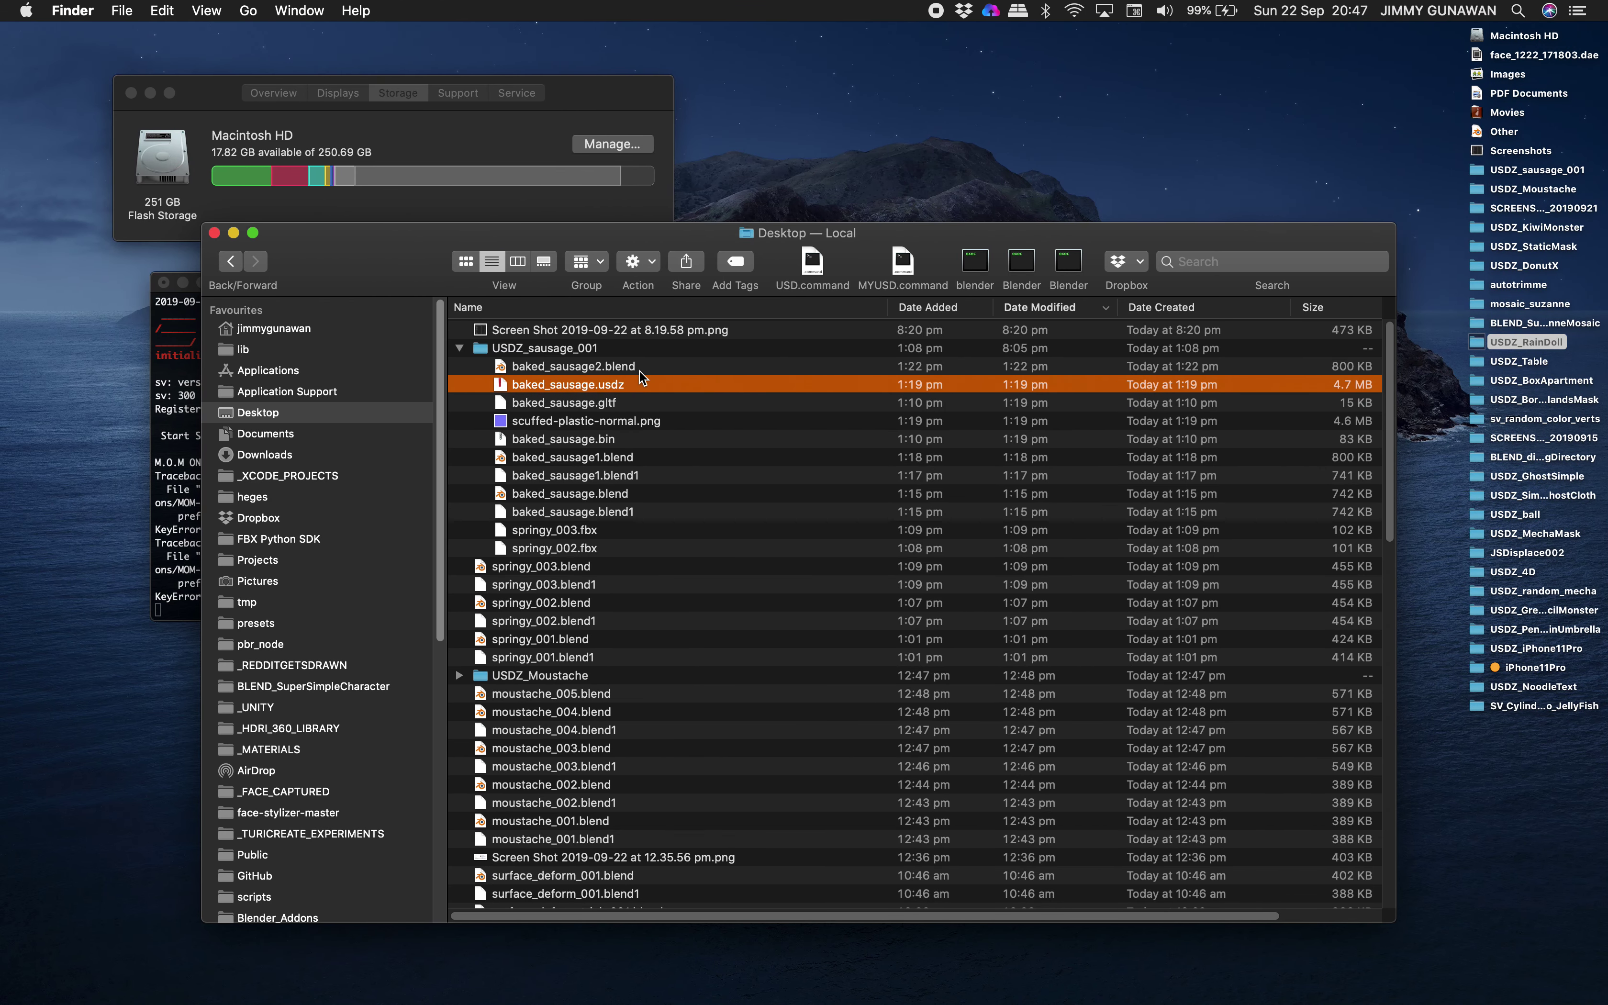
In Finder, expand the springbones-master folder in Downloads and select spring_bones.py.
{"action": "left_click", "coordinate": [307, 453]}
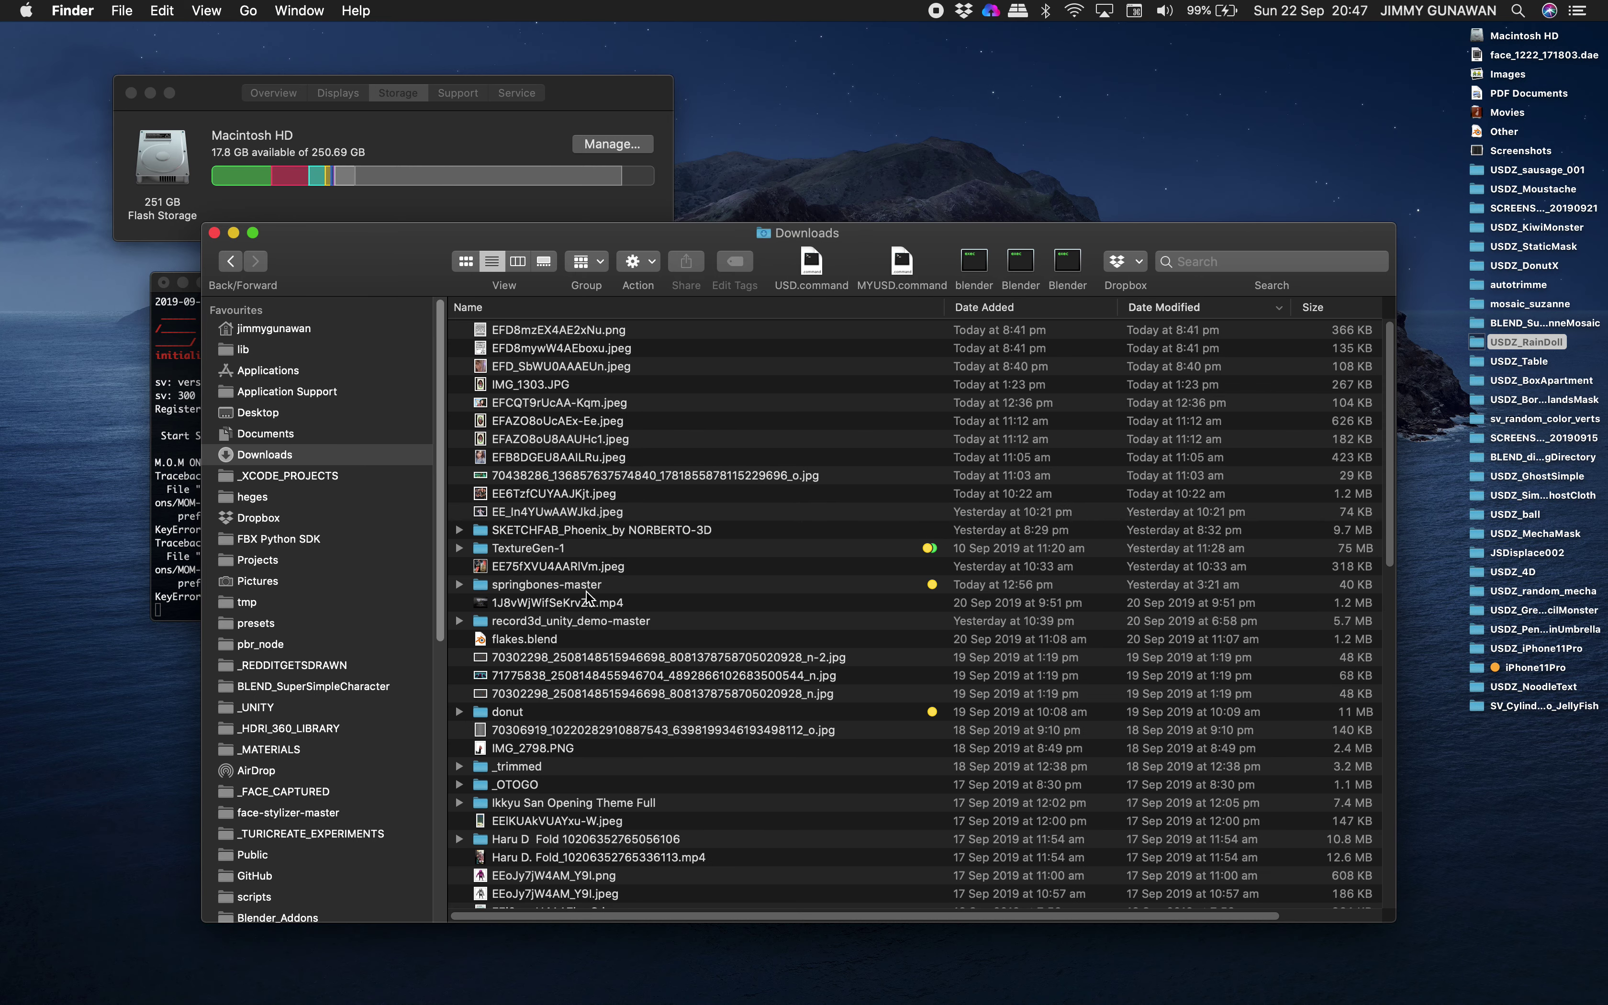
{"action": "left_click", "coordinate": [585, 589]}
{"action": "left_click", "coordinate": [458, 584]}
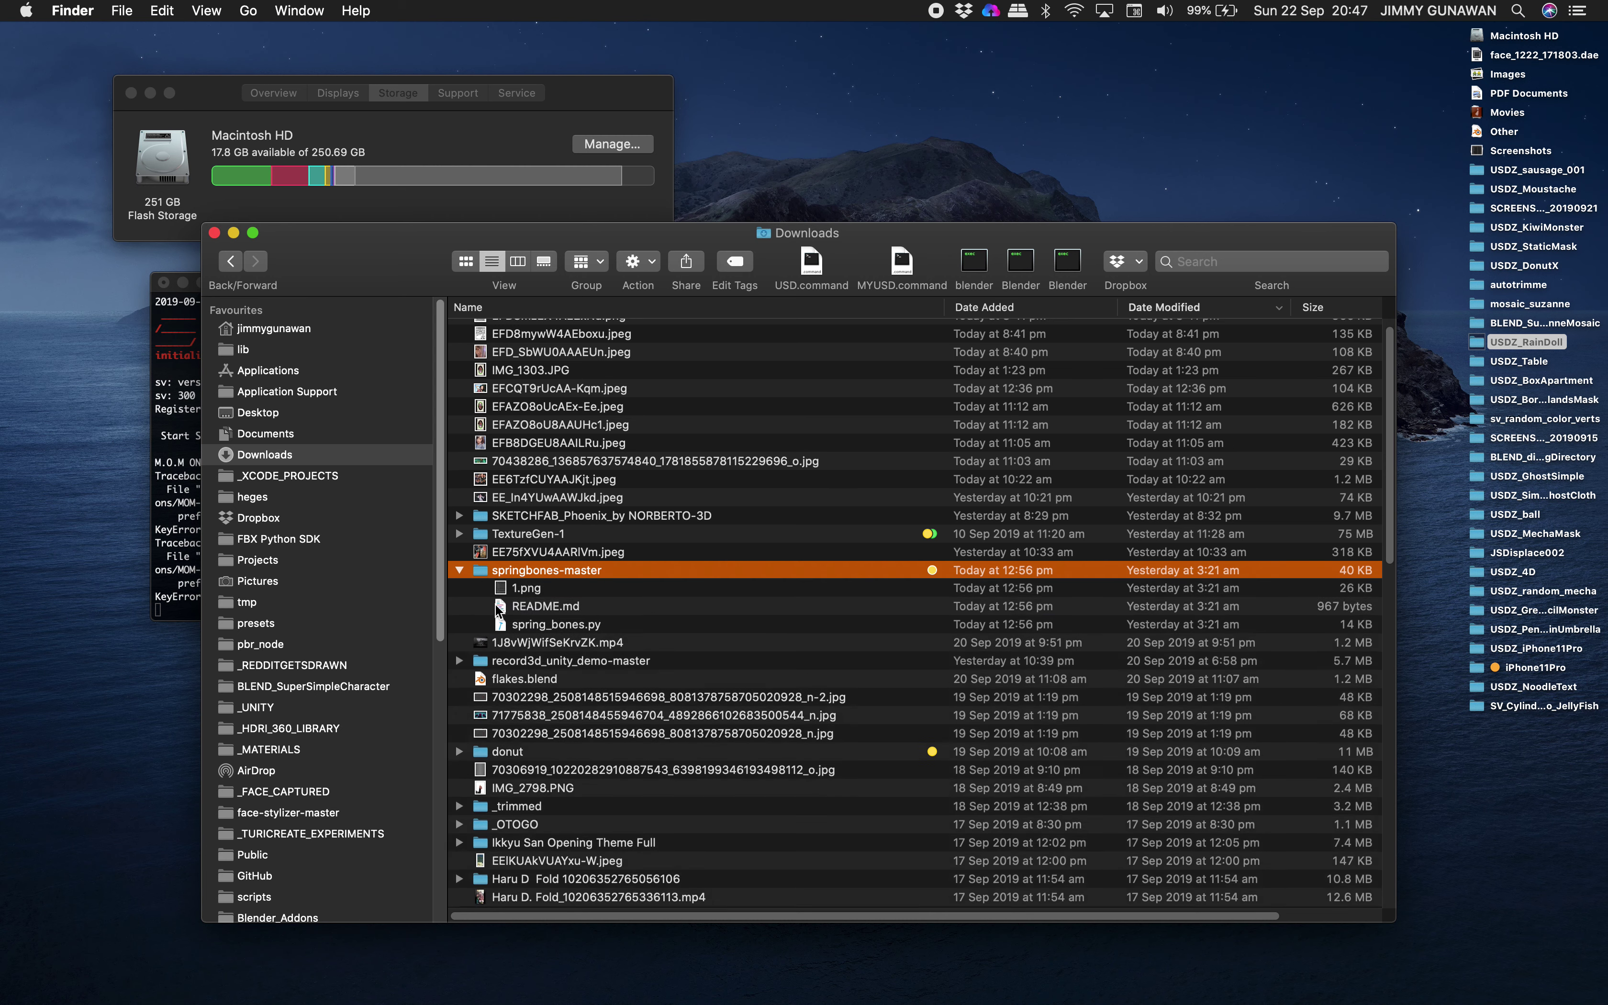
{"action": "scroll", "coordinate": [606, 625], "scroll_direction": "down", "scroll_amount": 1}
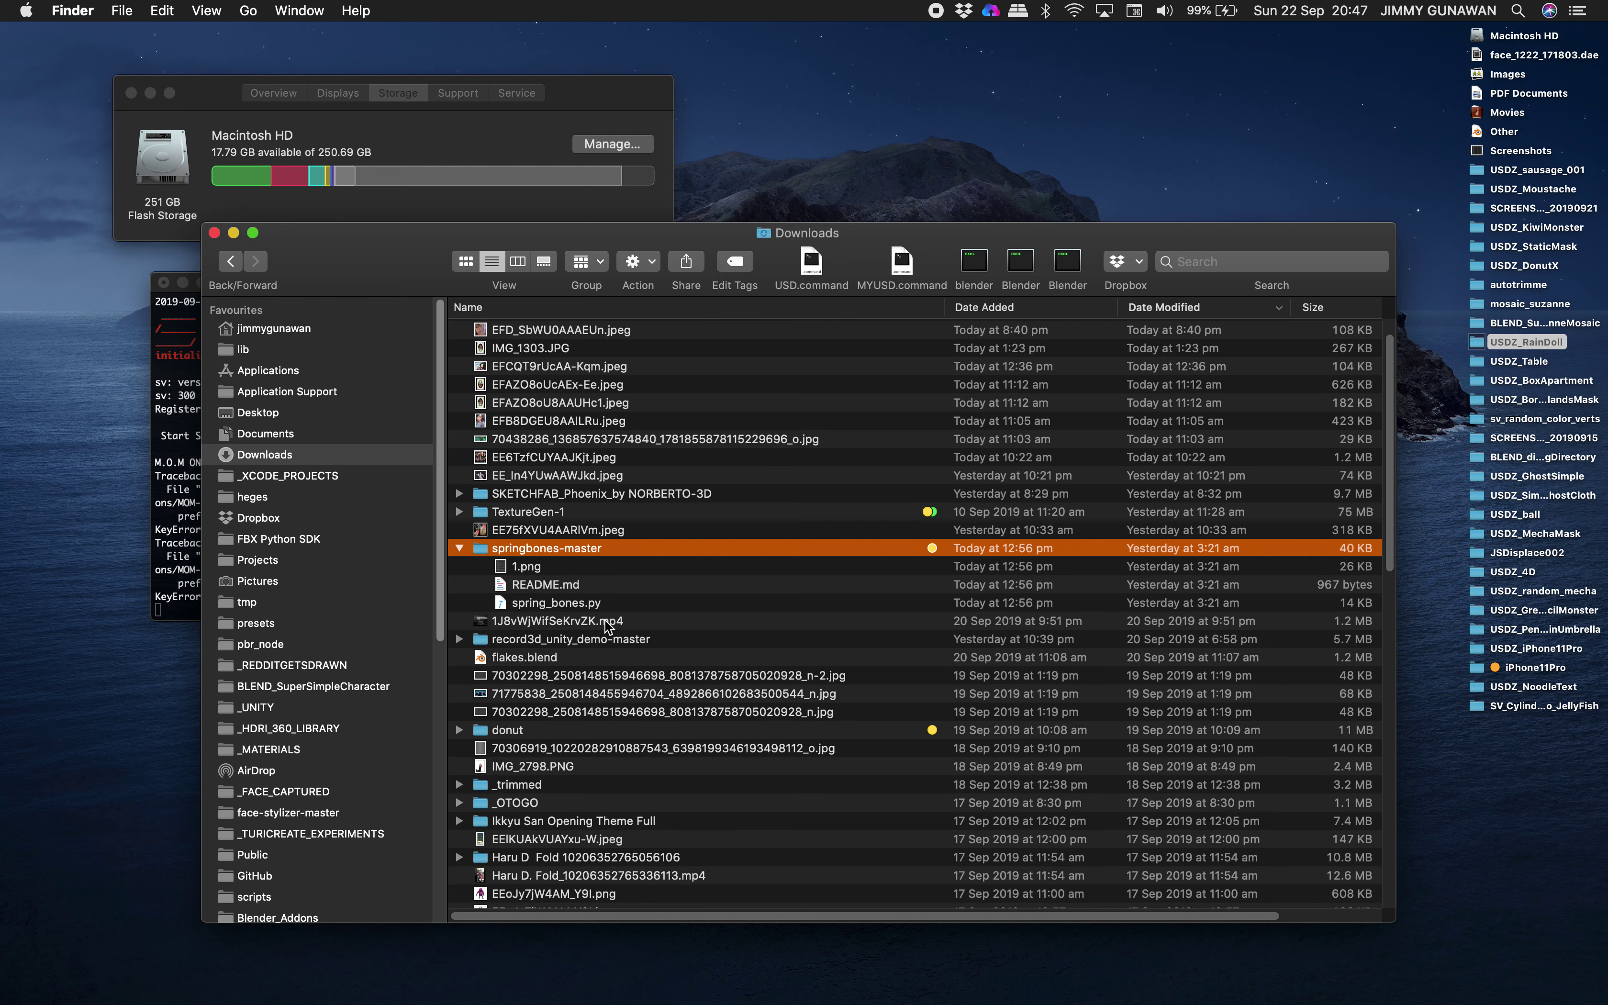
{"action": "left_click", "coordinate": [598, 603]}
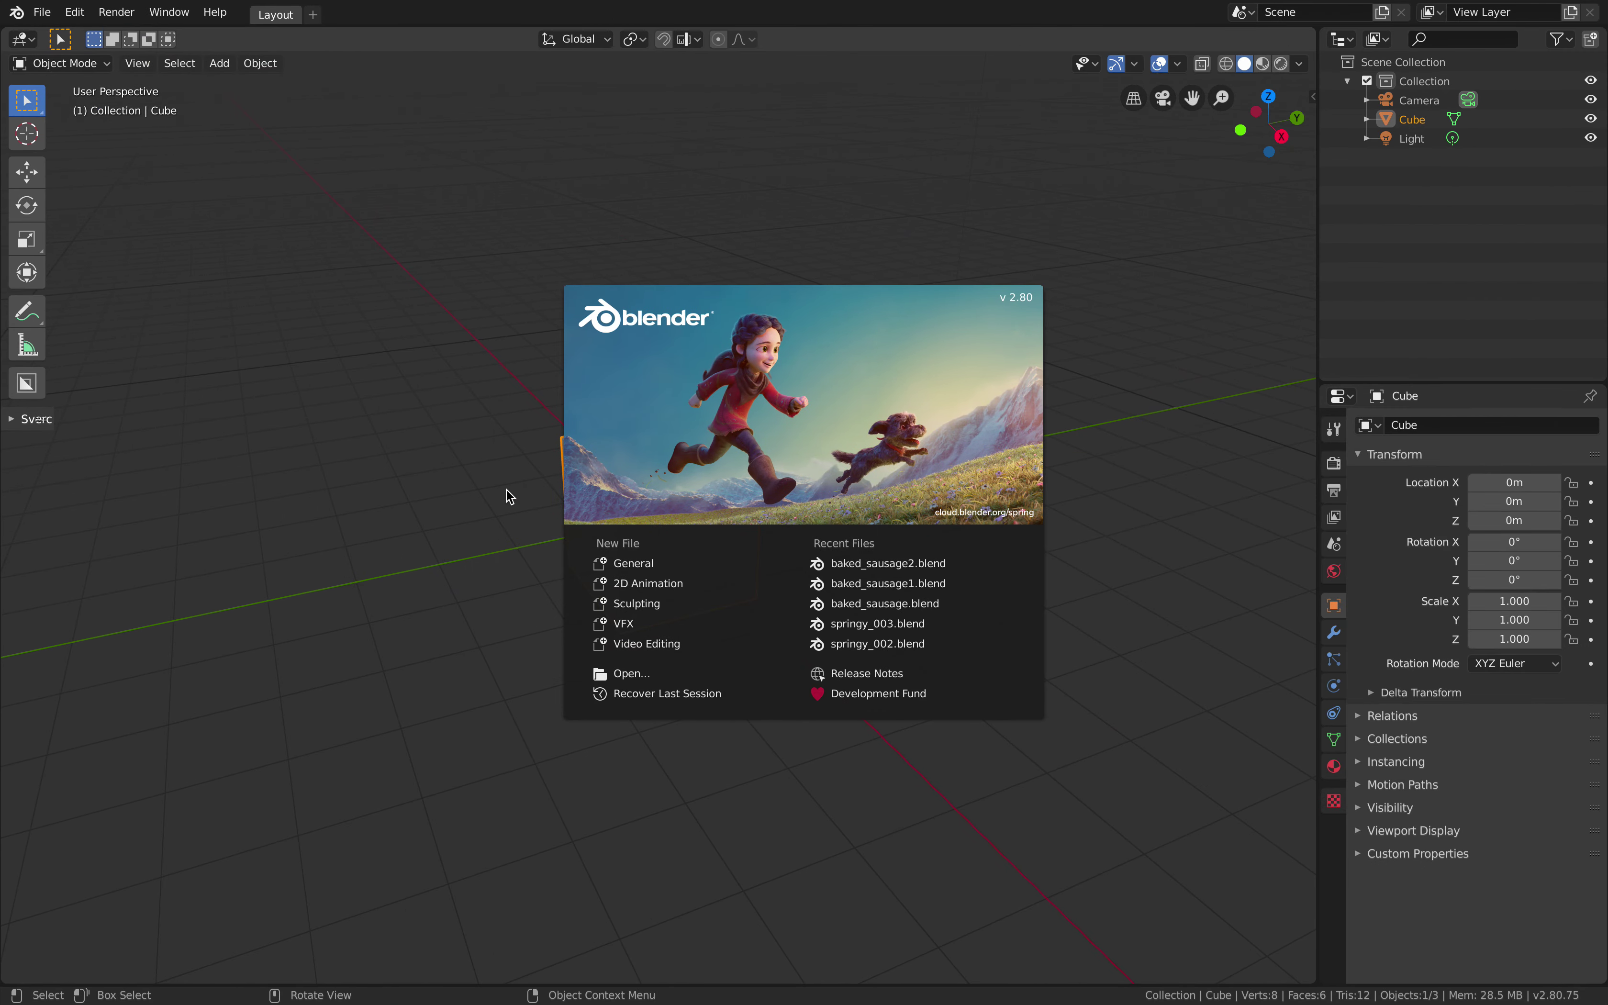
In Blender, find the Spring Bones add-on in the preferences by searching for "sprin", inspect its details, and close the preferences.
{"action": "left_click", "coordinate": [441, 336]}
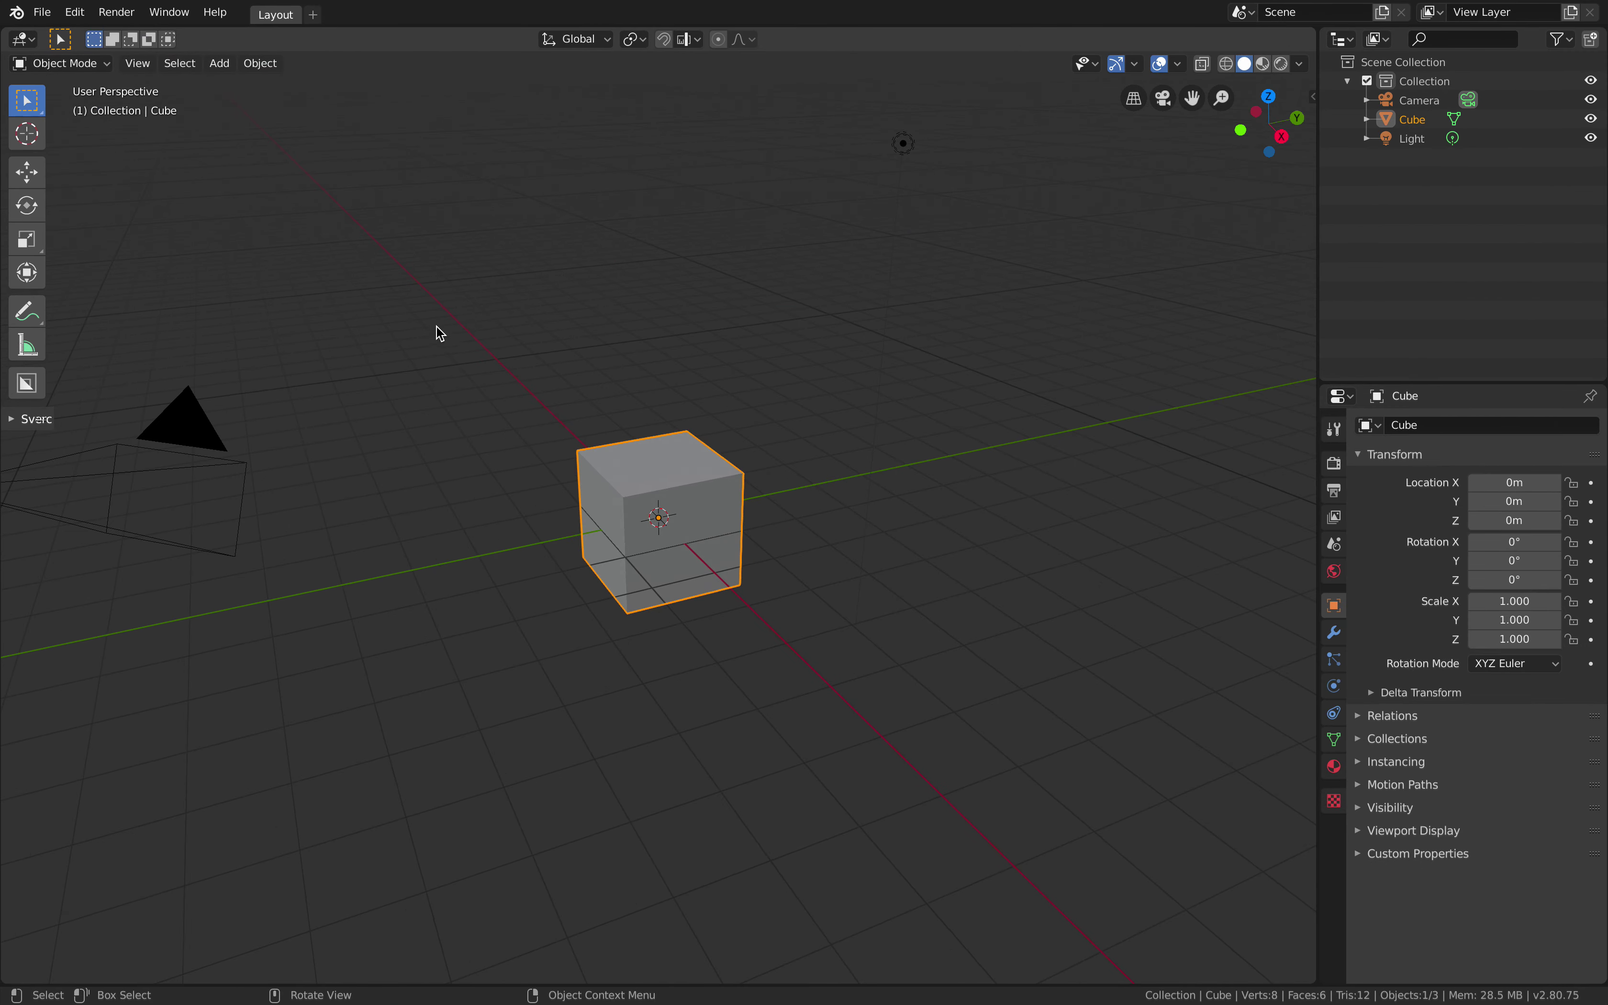
{"action": "left_click", "coordinate": [75, 12]}
{"action": "left_click", "coordinate": [123, 265]}
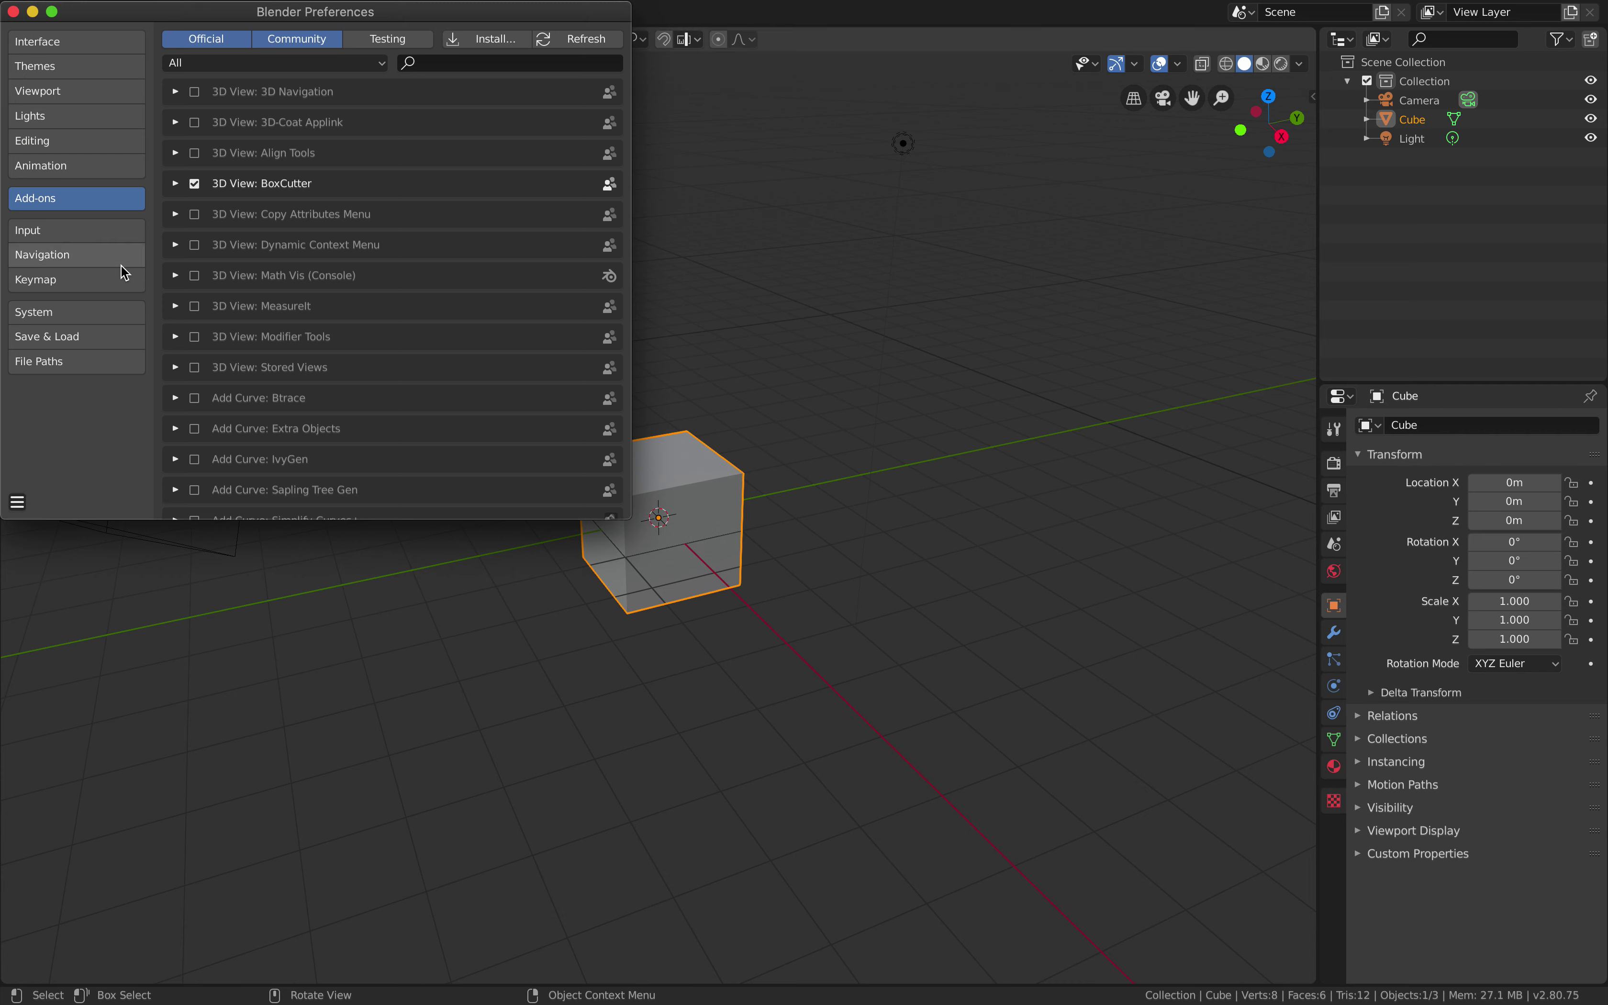
{"action": "left_click", "coordinate": [457, 65]}
{"action": "type", "text": "sprin"}
{"action": "key", "text": "Return"}
{"action": "left_click", "coordinate": [176, 93]}
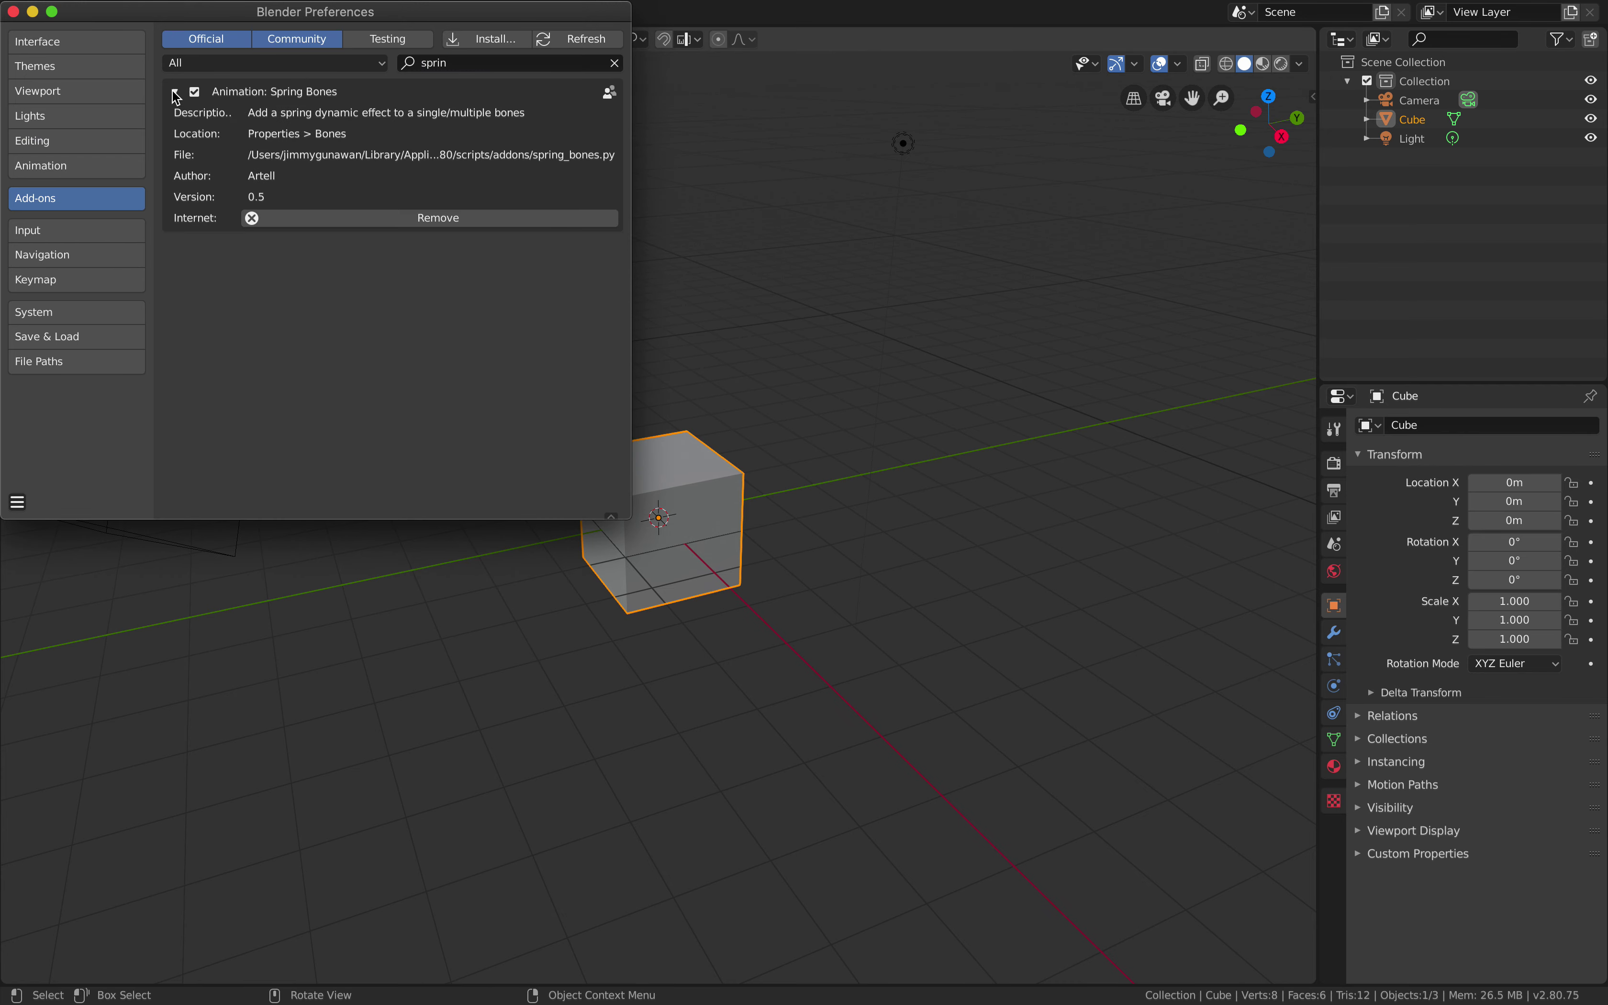
{"action": "left_click_drag", "start_coordinate": [380, 19], "coordinate": [597, 119]}
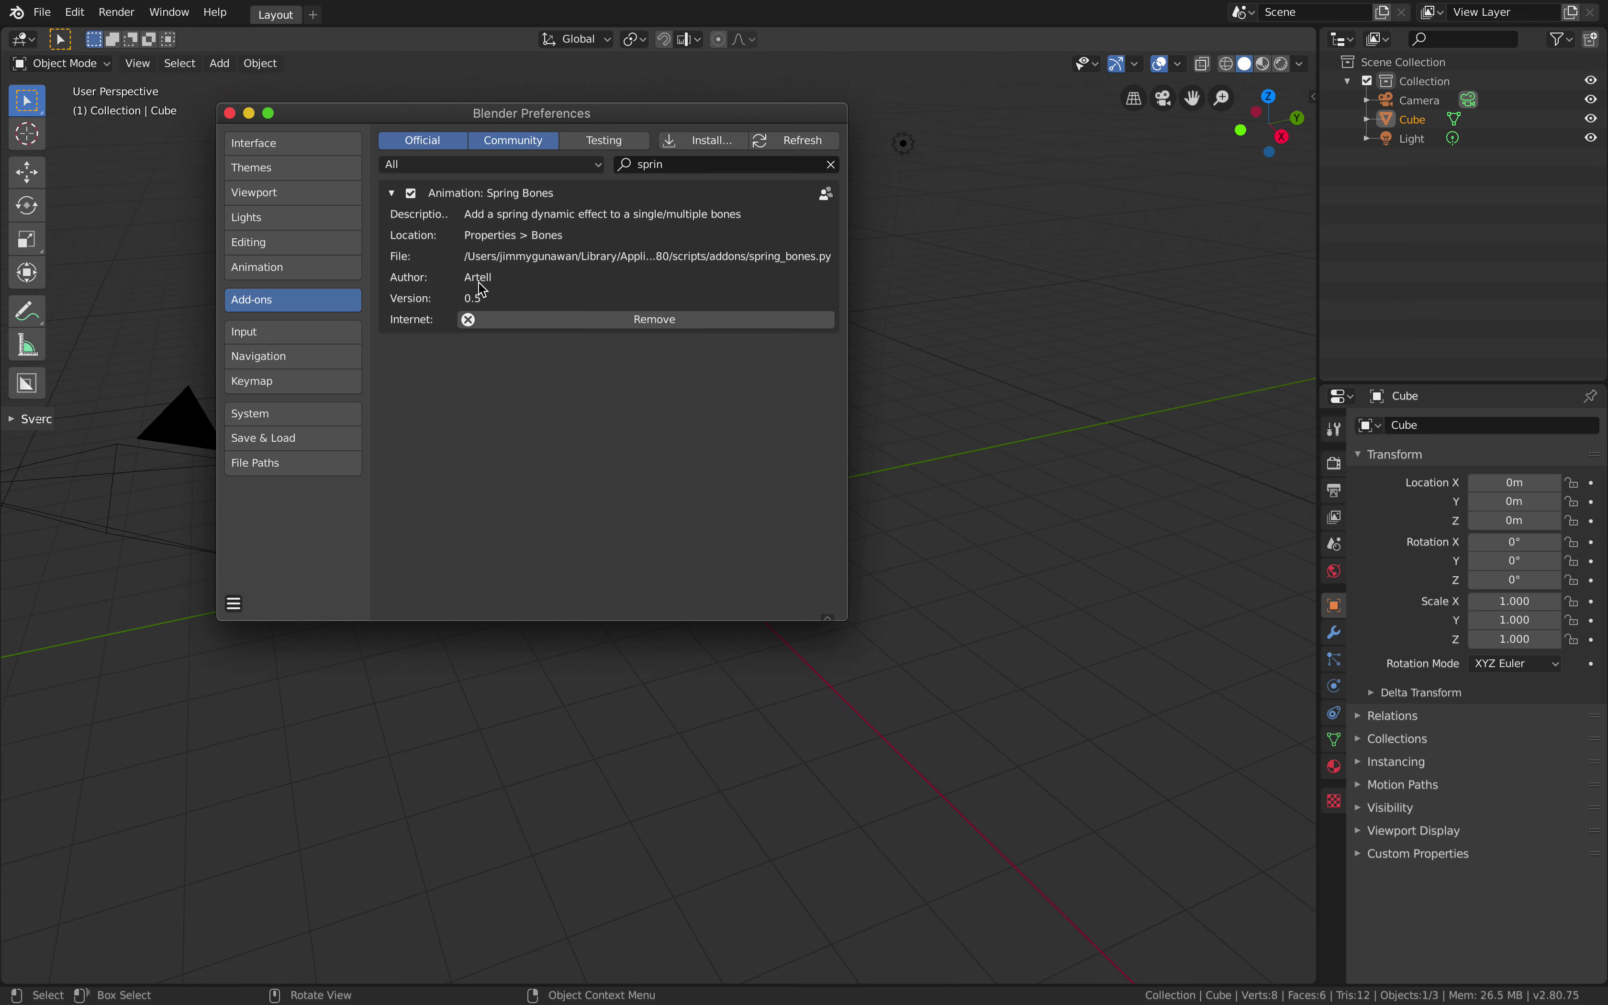
{"action": "left_click", "coordinate": [229, 113]}
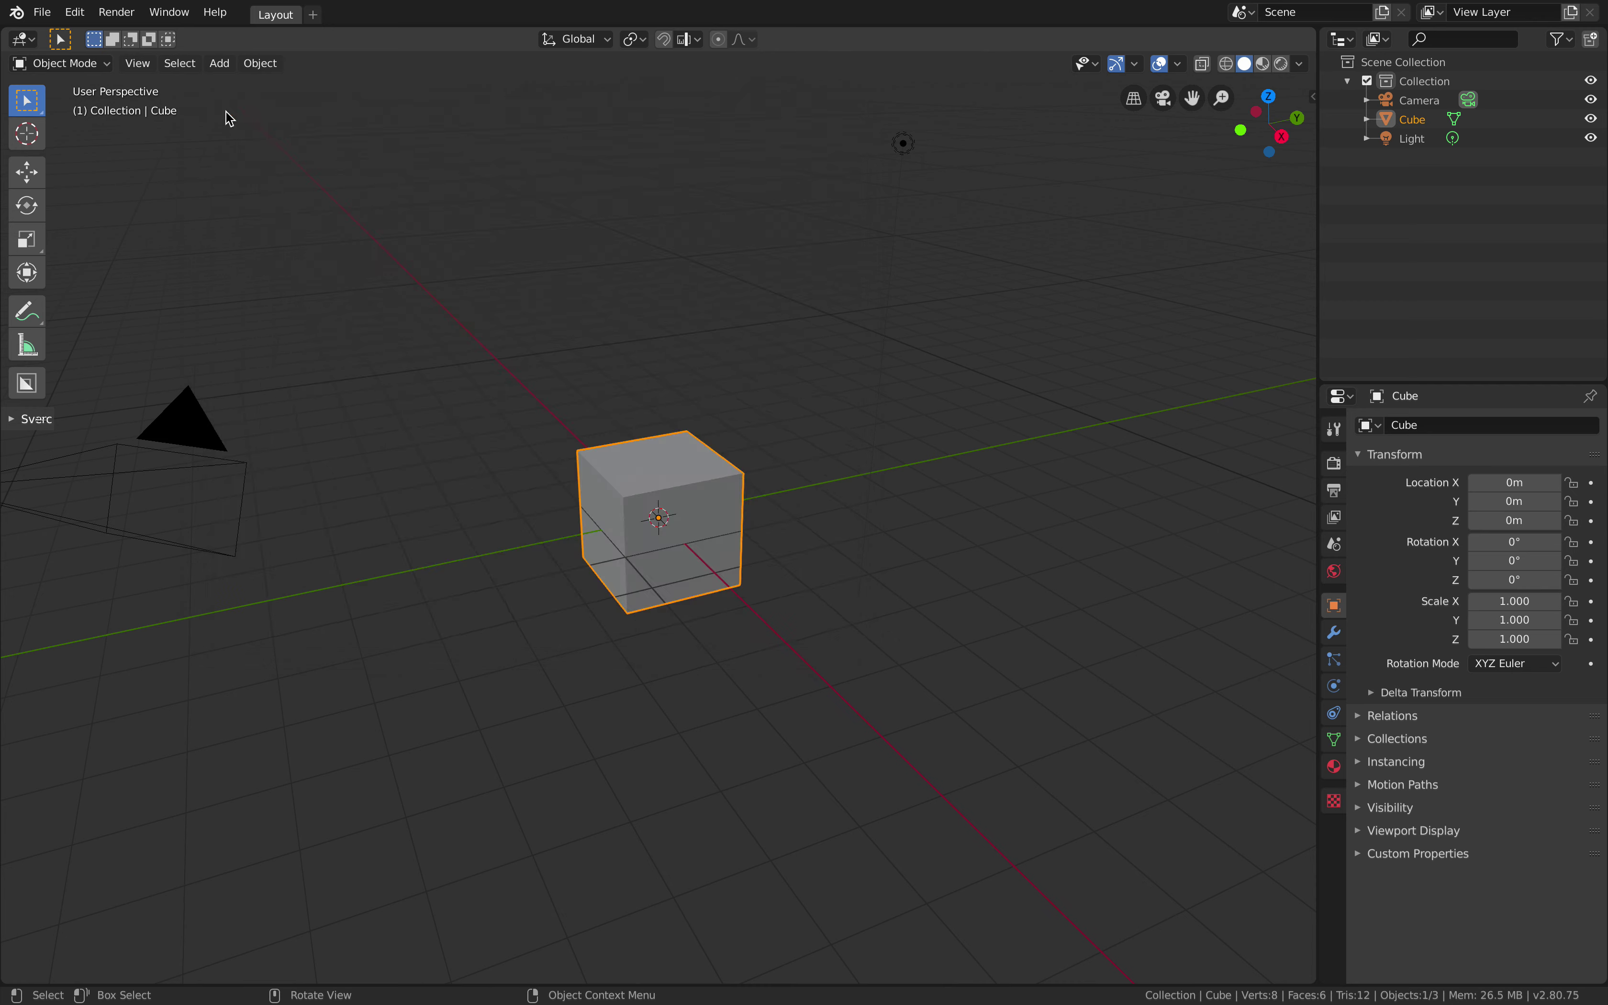
Delete all the default objects from the scene.
{"action": "middle_click_drag", "start_coordinate": [808, 332], "coordinate": [747, 316]}
{"action": "key", "text": "alt+a"}
{"action": "key", "text": "a"}
{"action": "key", "text": "x"}
{"action": "left_click", "coordinate": [750, 319]}
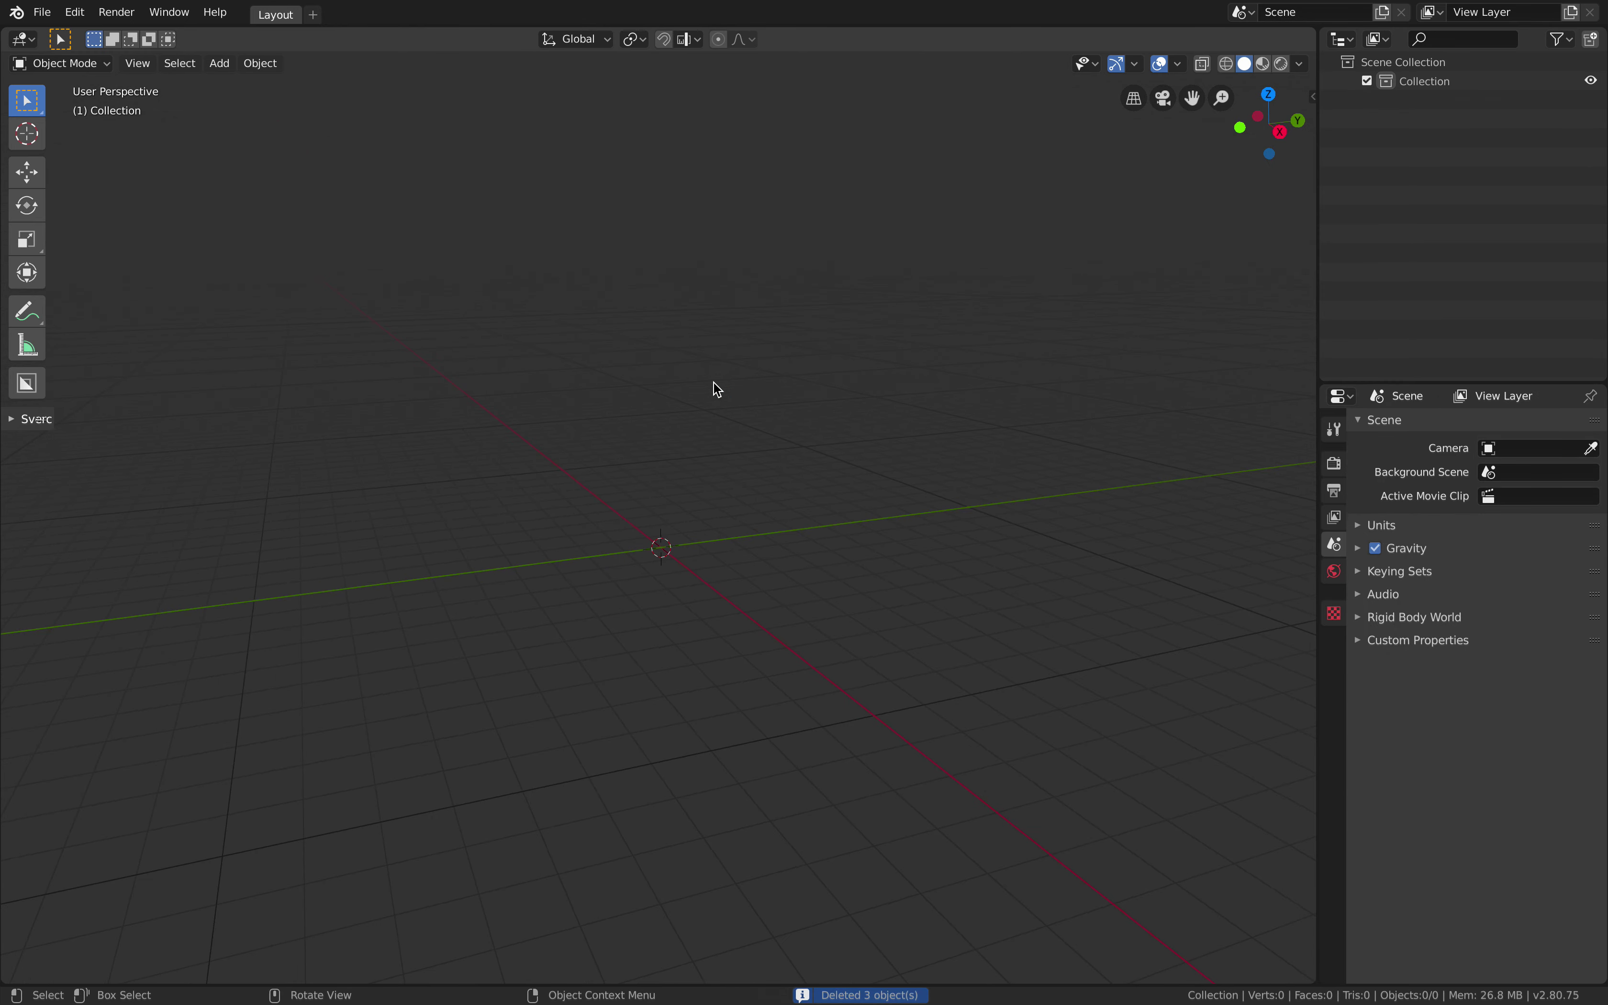
Add a single-bone armature at the world origin and switch it to Edit Mode.
{"action": "key", "text": "shift+a"}
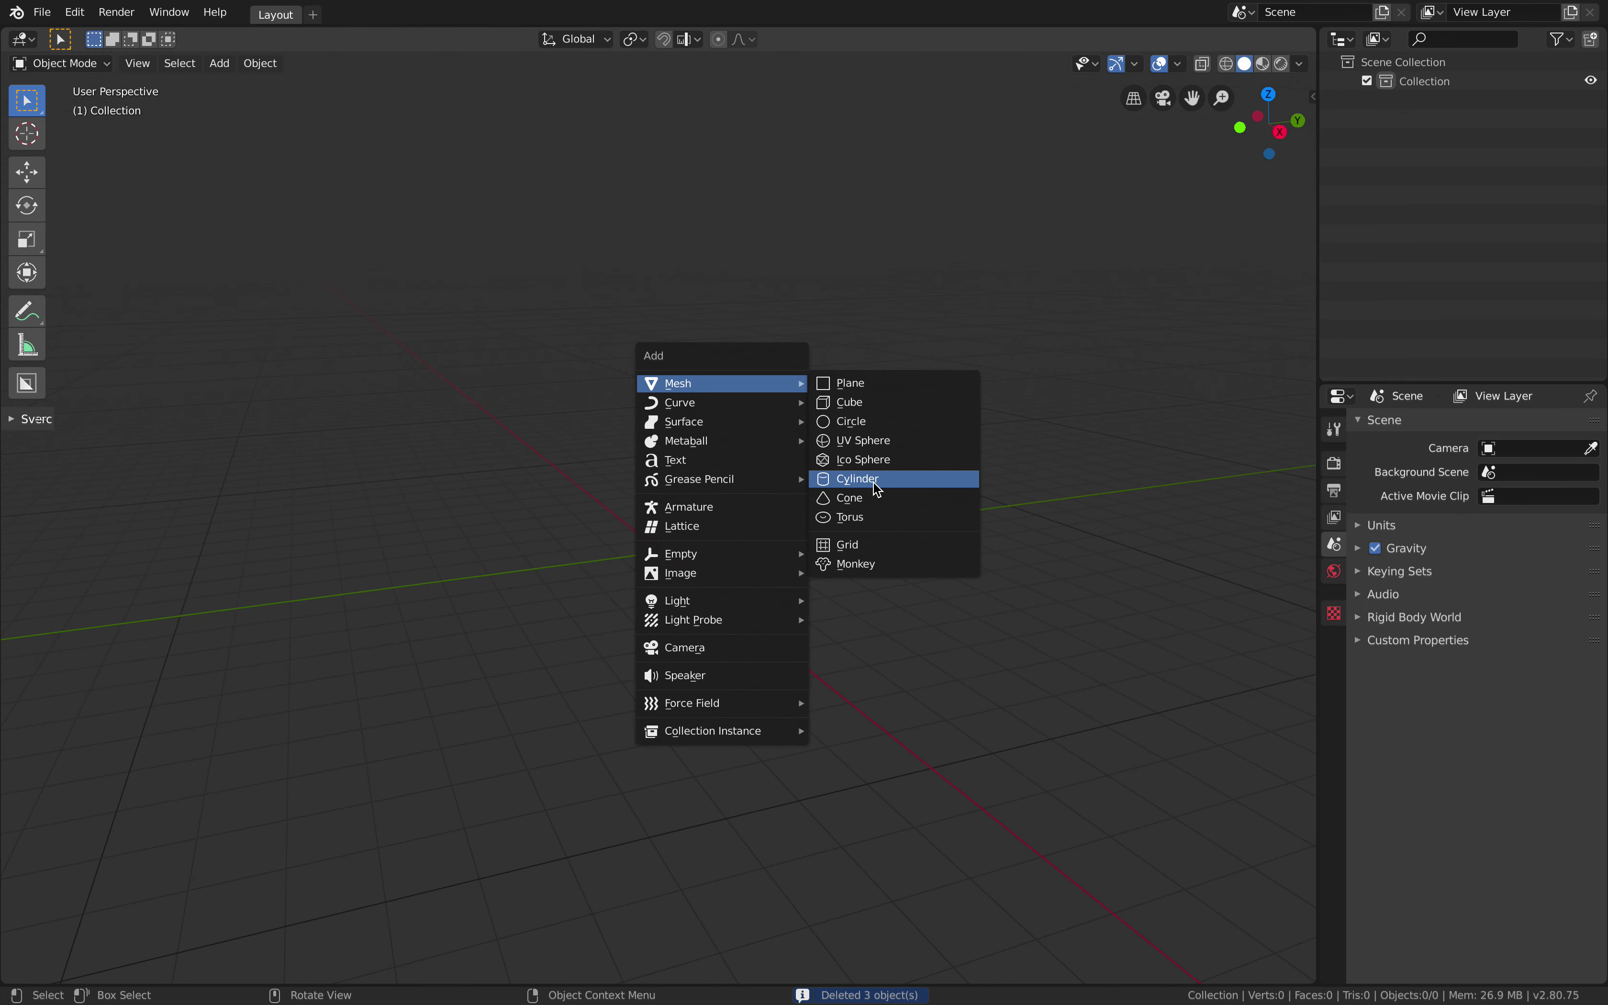
{"action": "left_click", "coordinate": [774, 508]}
{"action": "scroll", "coordinate": [774, 508], "scroll_direction": "up", "scroll_amount": 5}
{"action": "key", "text": "ctrl+Tab"}
{"action": "left_click", "coordinate": [739, 563]}
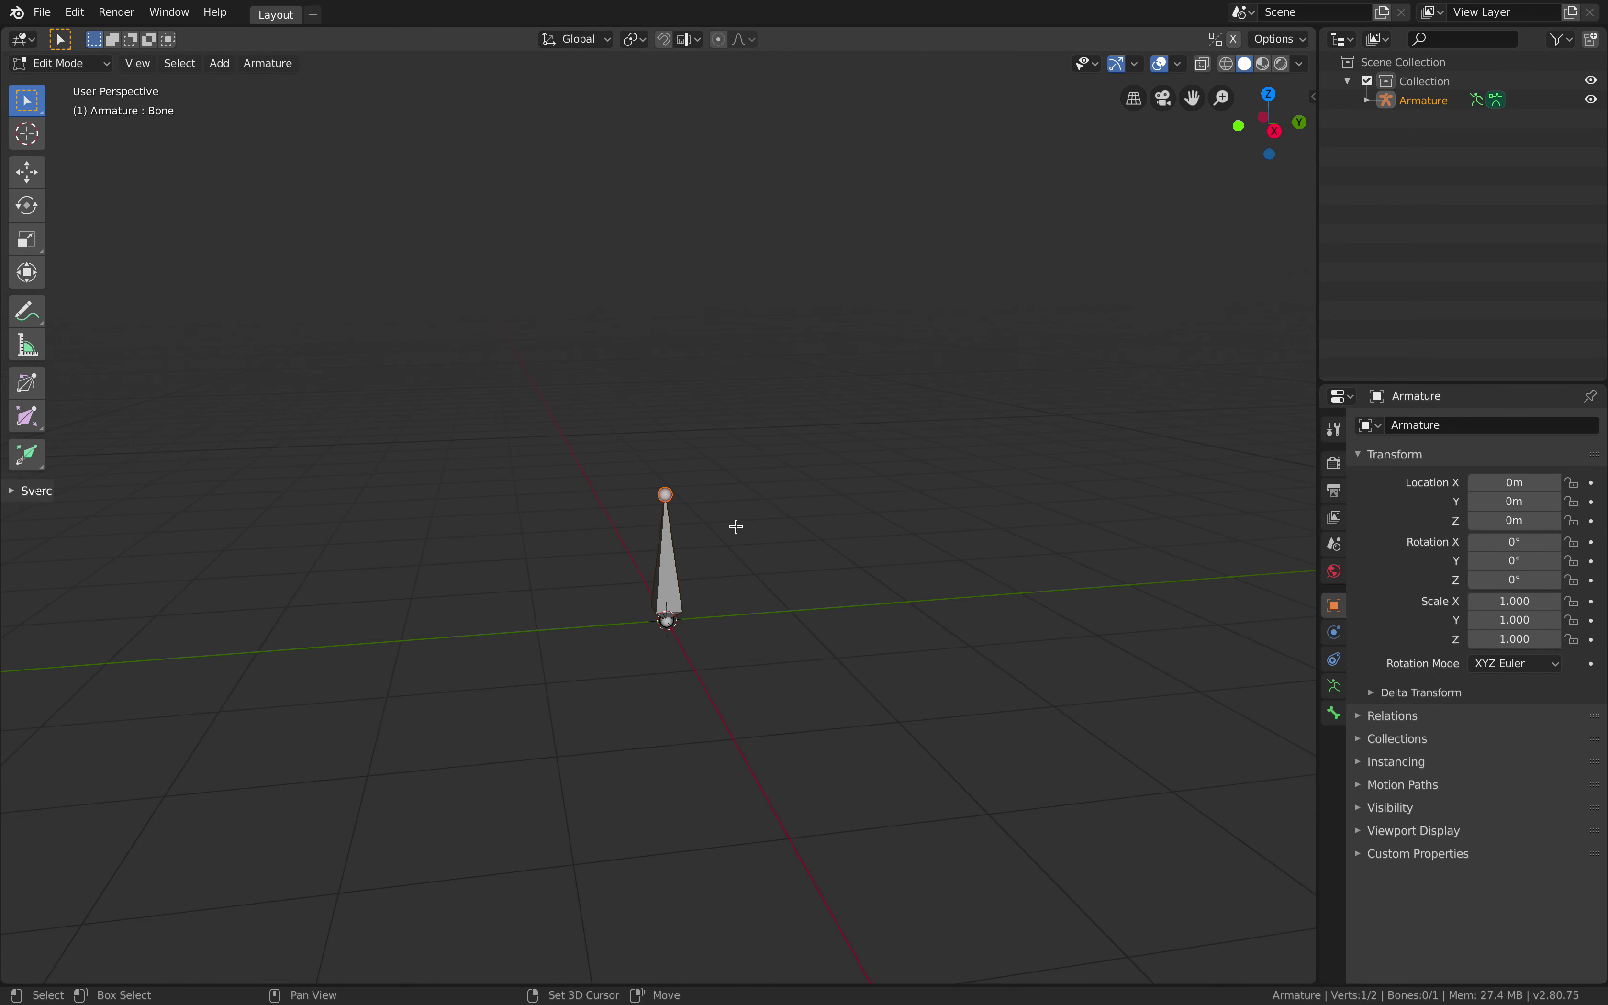
Extrude a chain of three more bones straight up along Z from the armature's tip, the second one about 0.79 m long.
{"action": "middle_click_drag", "start_coordinate": [736, 528], "coordinate": [771, 566]}
{"action": "key", "text": "e"}
{"action": "key", "text": "z"}
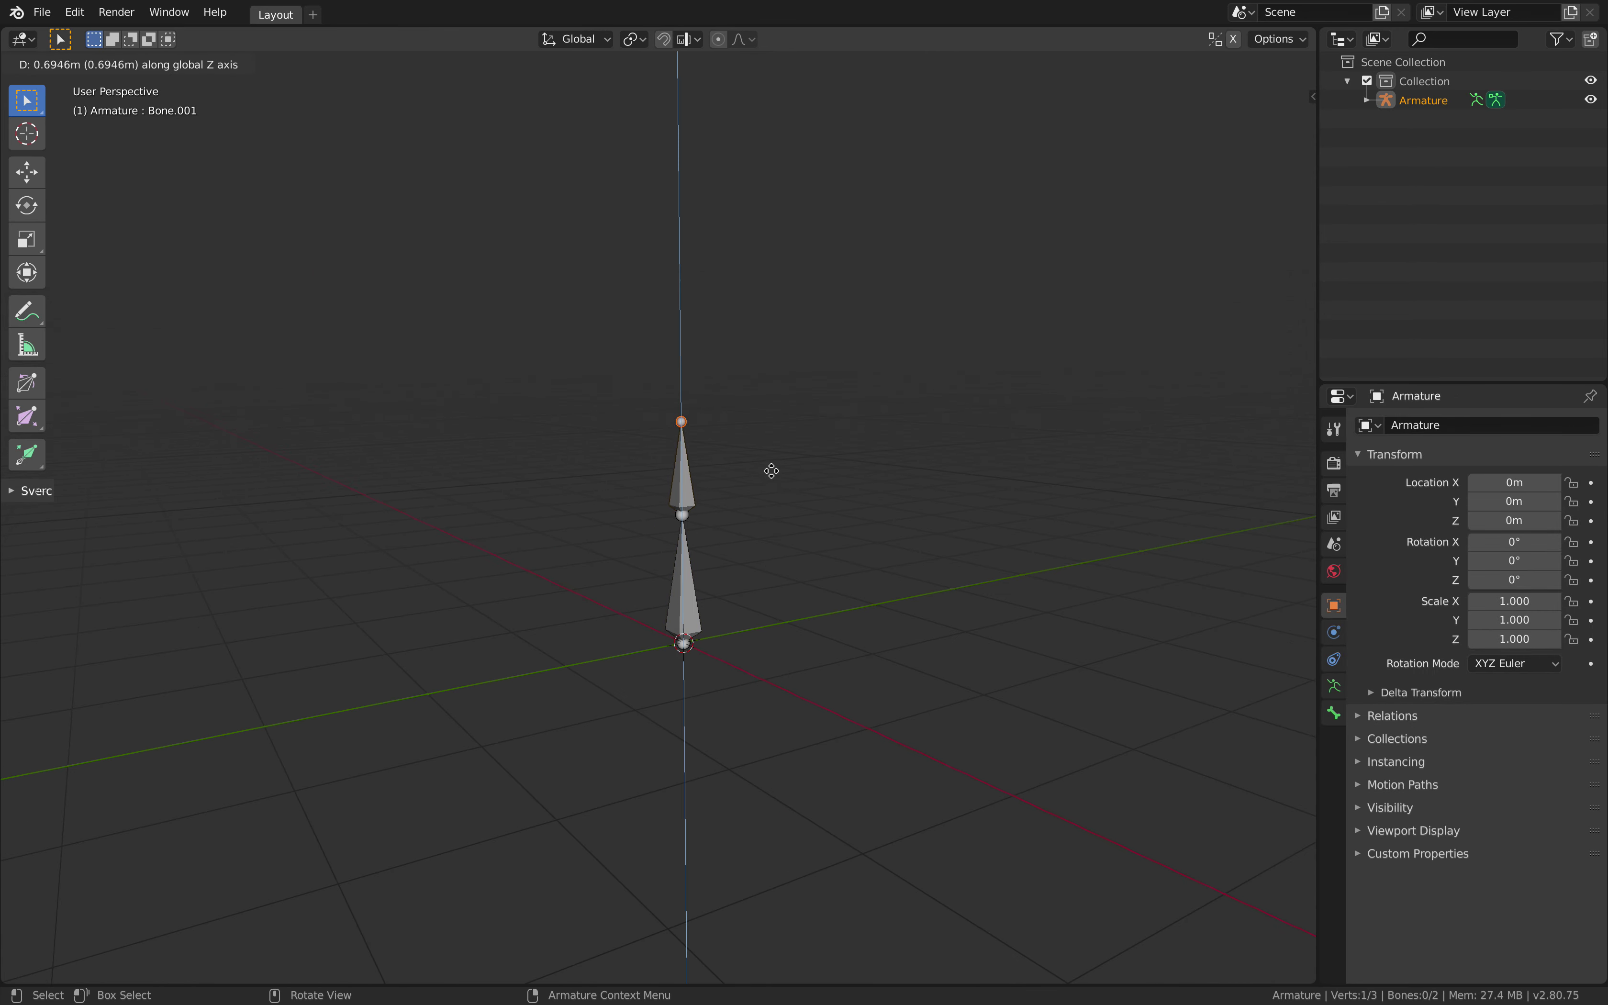
{"action": "left_click", "coordinate": [768, 458]}
{"action": "key", "text": "e"}
{"action": "key", "text": "z"}
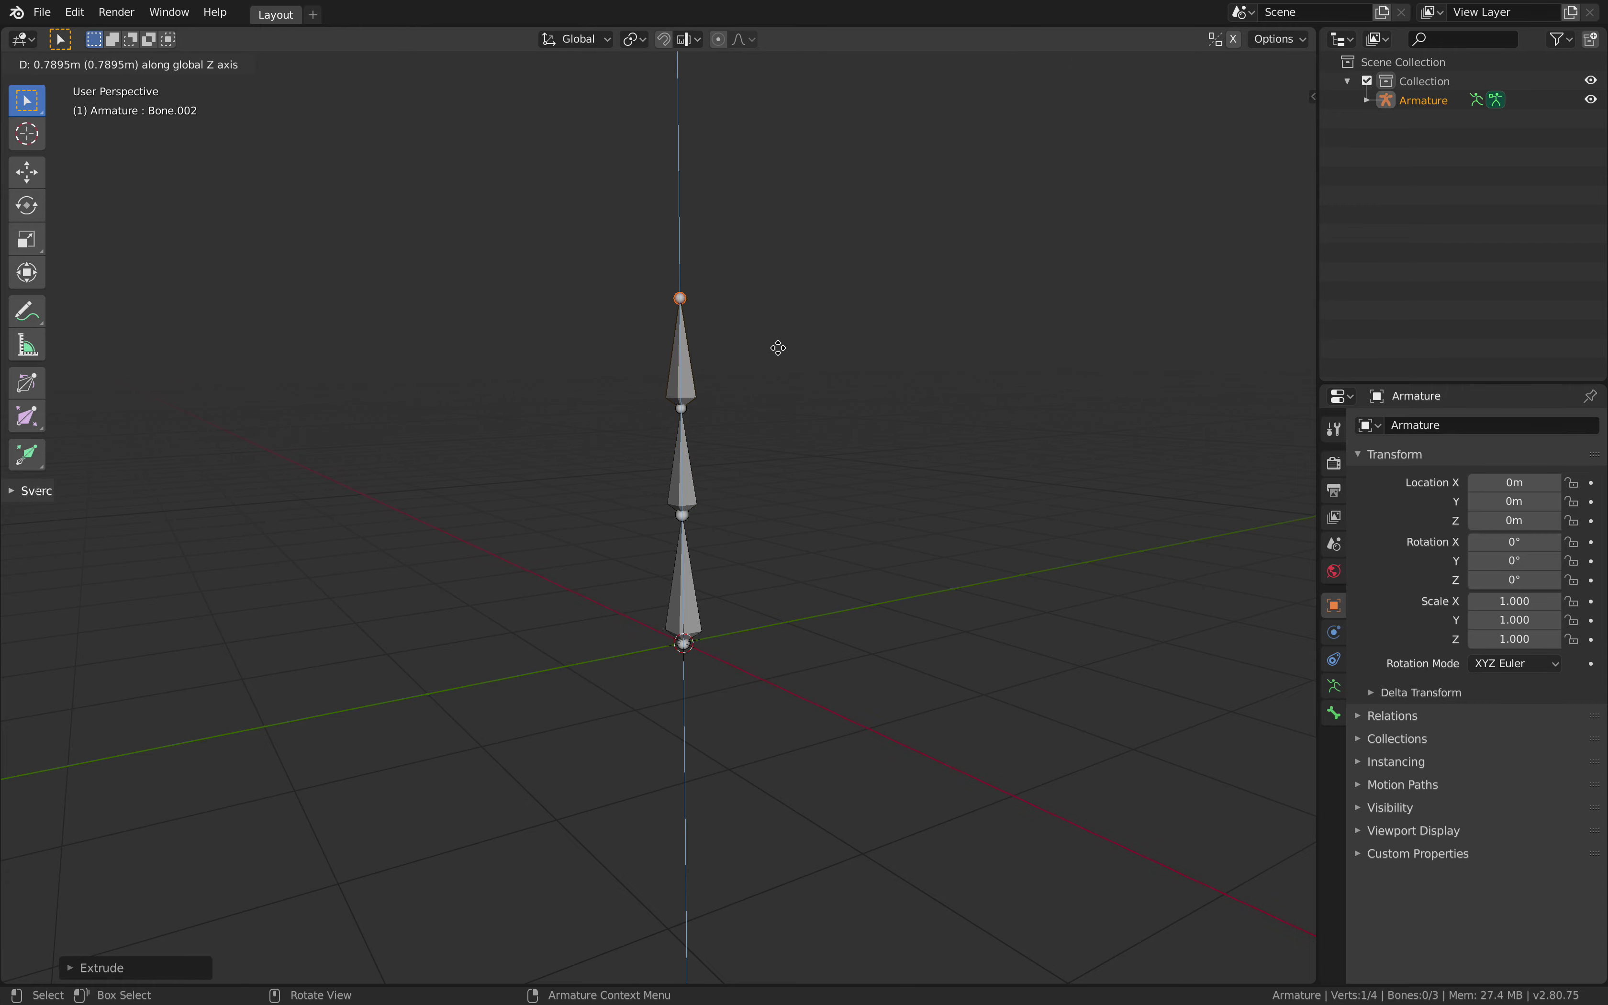
{"action": "left_click", "coordinate": [779, 348]}
{"action": "middle_click_drag", "start_coordinate": [779, 348], "coordinate": [753, 575]}
{"action": "key", "text": "e"}
{"action": "key", "text": "z"}
{"action": "left_click", "coordinate": [848, 293]}
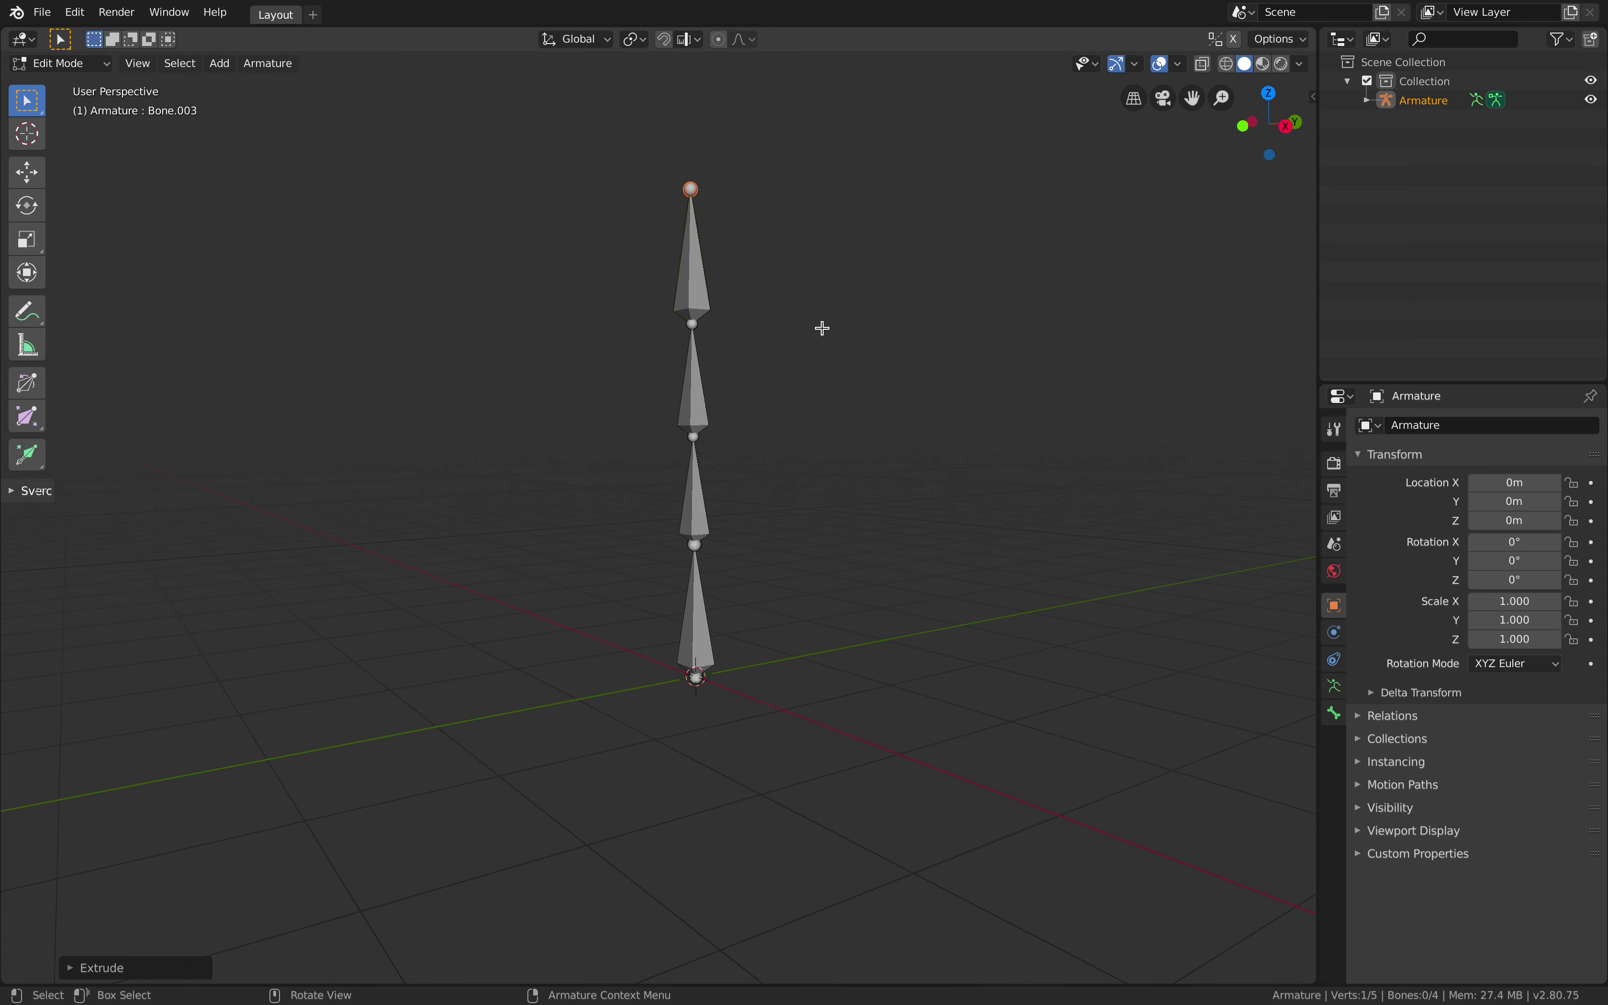
Lower the topmost bone's tip along Z to shorten that bone, and return to Object Mode.
{"action": "key", "text": "g"}
{"action": "key", "text": "z"}
{"action": "left_click", "coordinate": [825, 374]}
{"action": "middle_click_drag", "start_coordinate": [825, 373], "coordinate": [675, 539]}
{"action": "key", "text": "Tab"}
Start saving the file under a new name and create a folder called BLEND_SpringBonesDemo on the Desktop.
{"action": "left_click", "coordinate": [43, 12]}
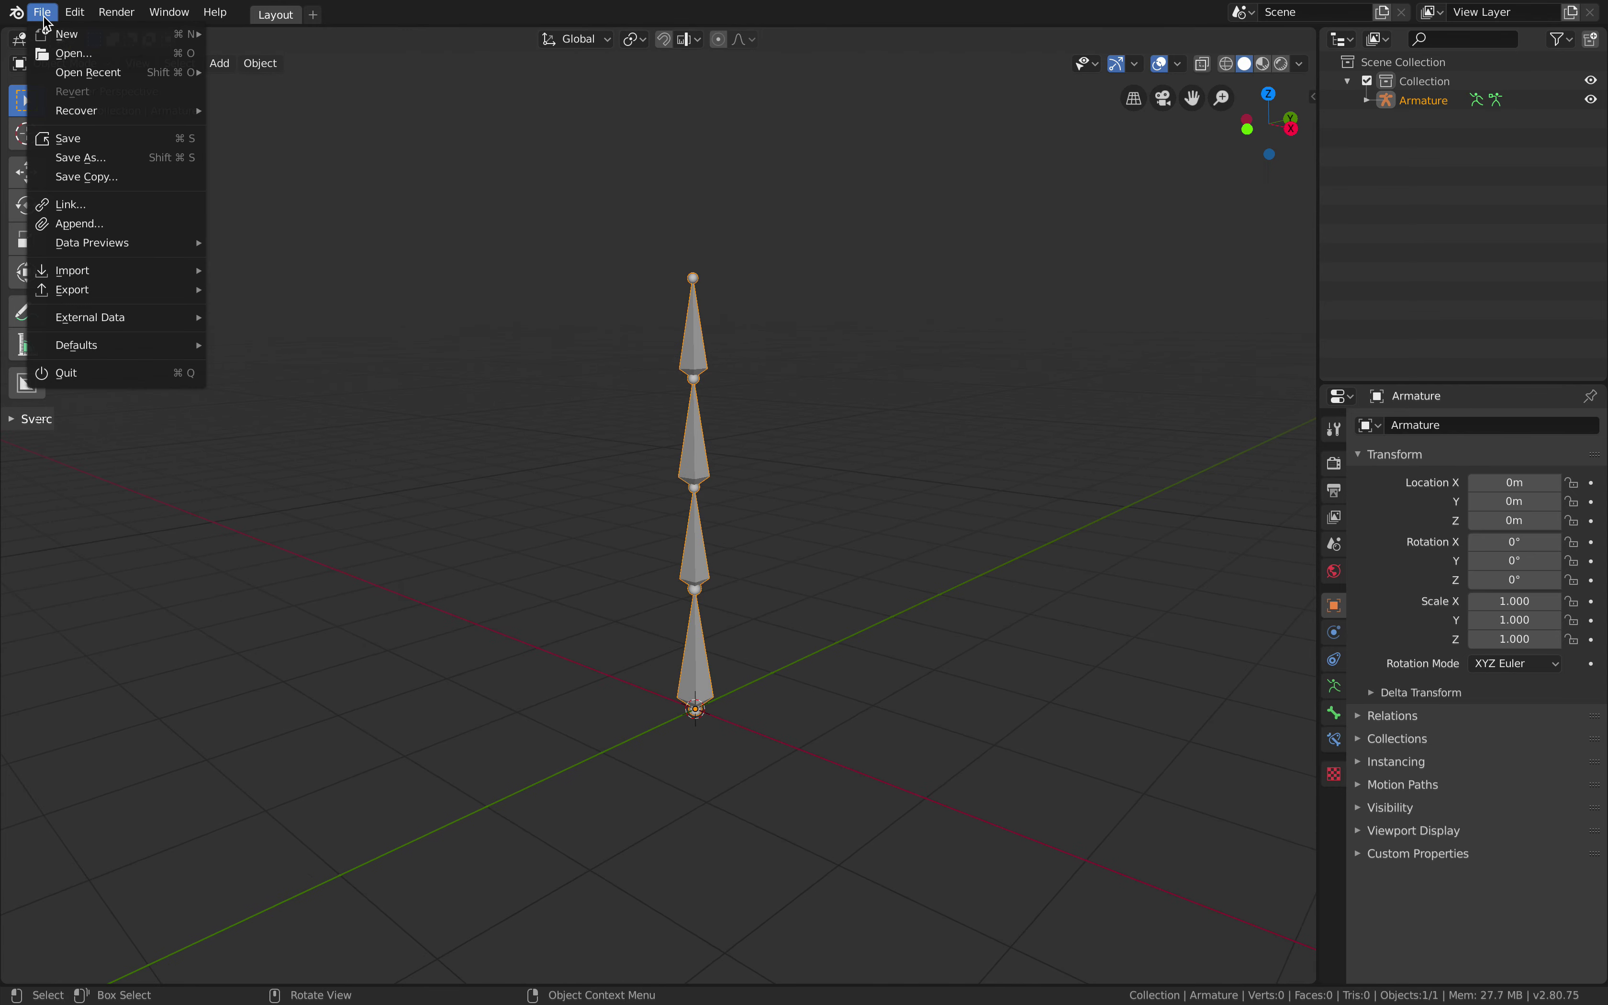
{"action": "left_click", "coordinate": [114, 157]}
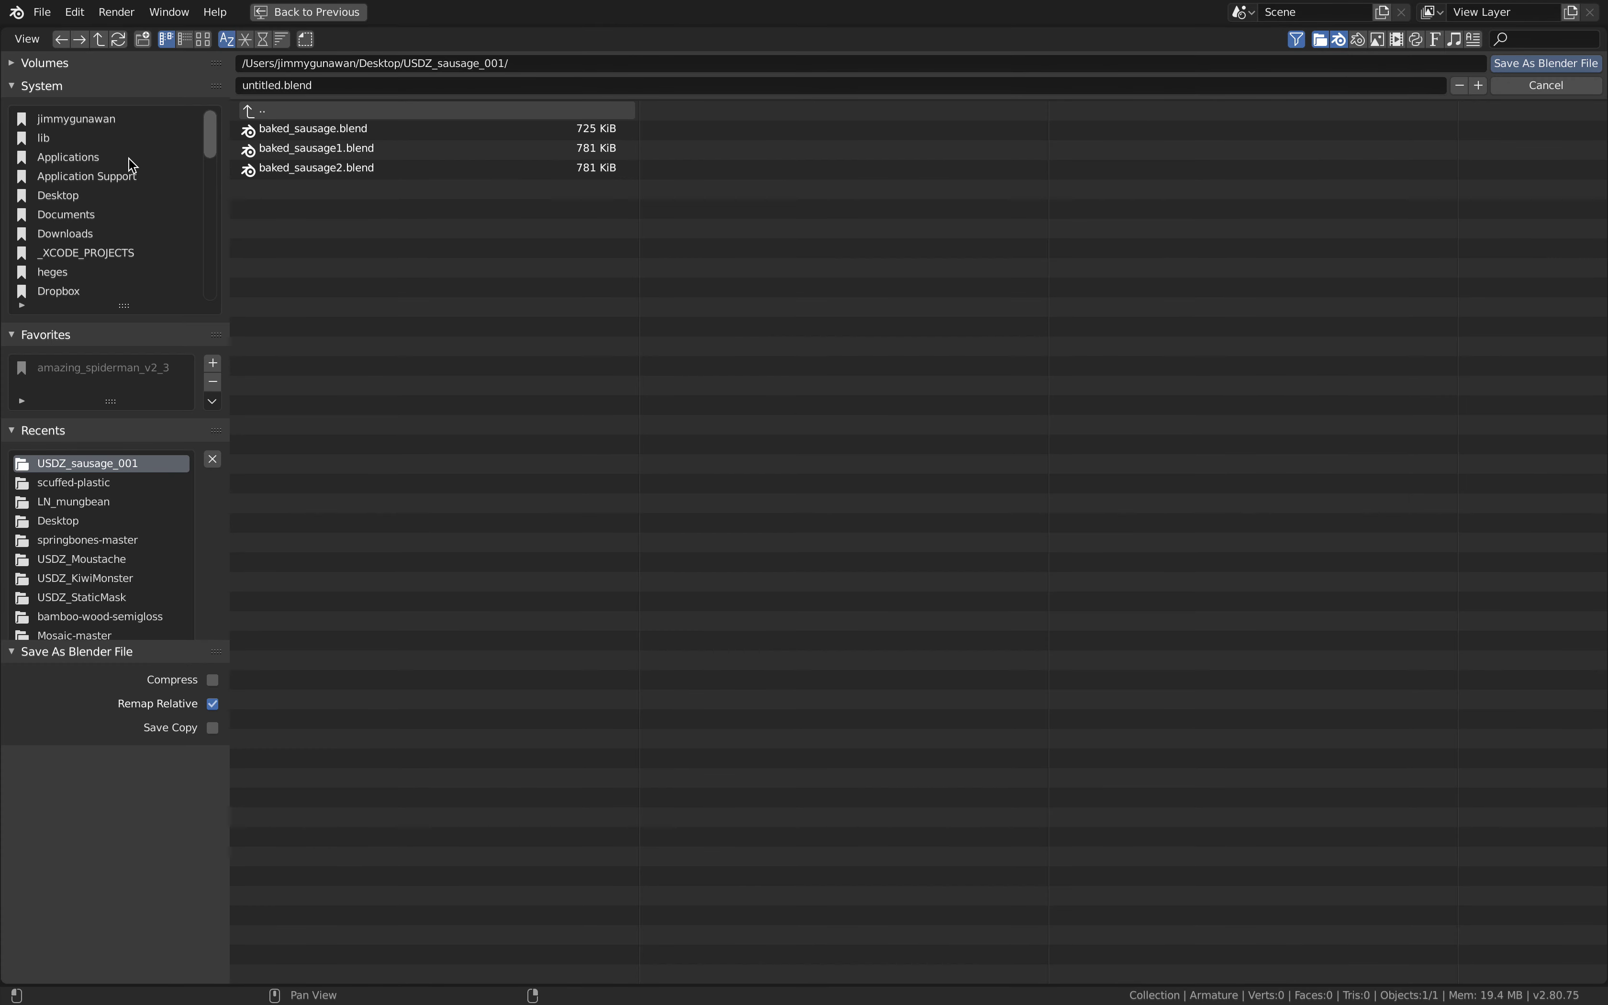
{"action": "left_click", "coordinate": [118, 193]}
{"action": "left_click", "coordinate": [145, 41]}
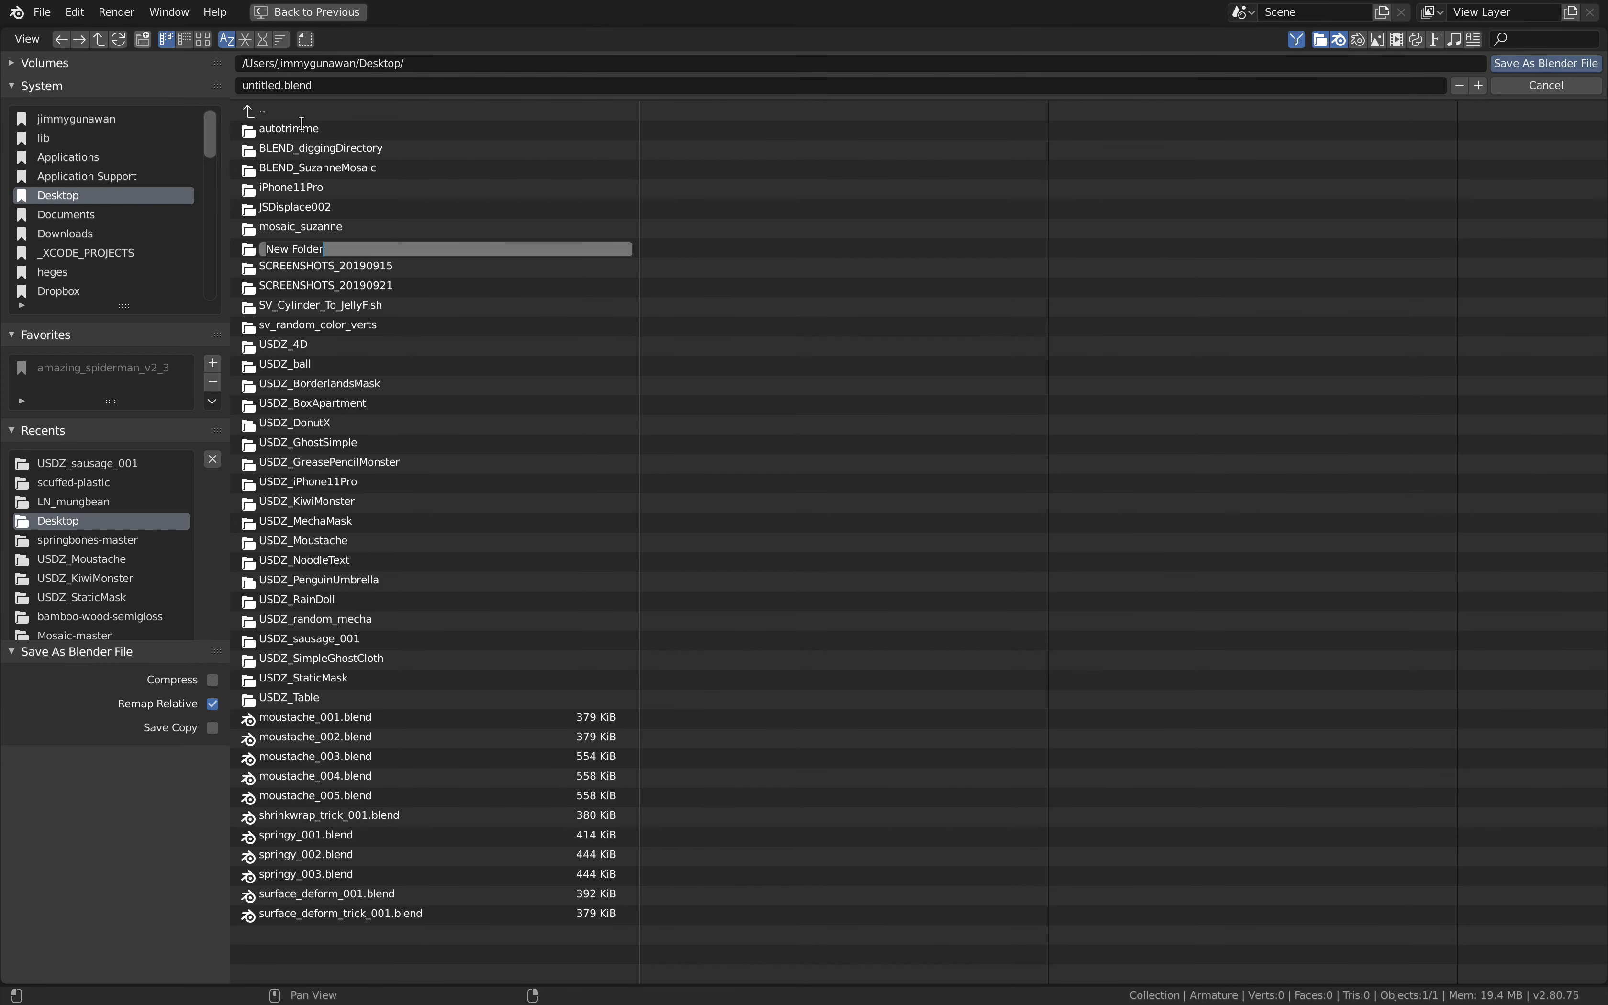
{"action": "type", "text": "BLEND_Sp"}
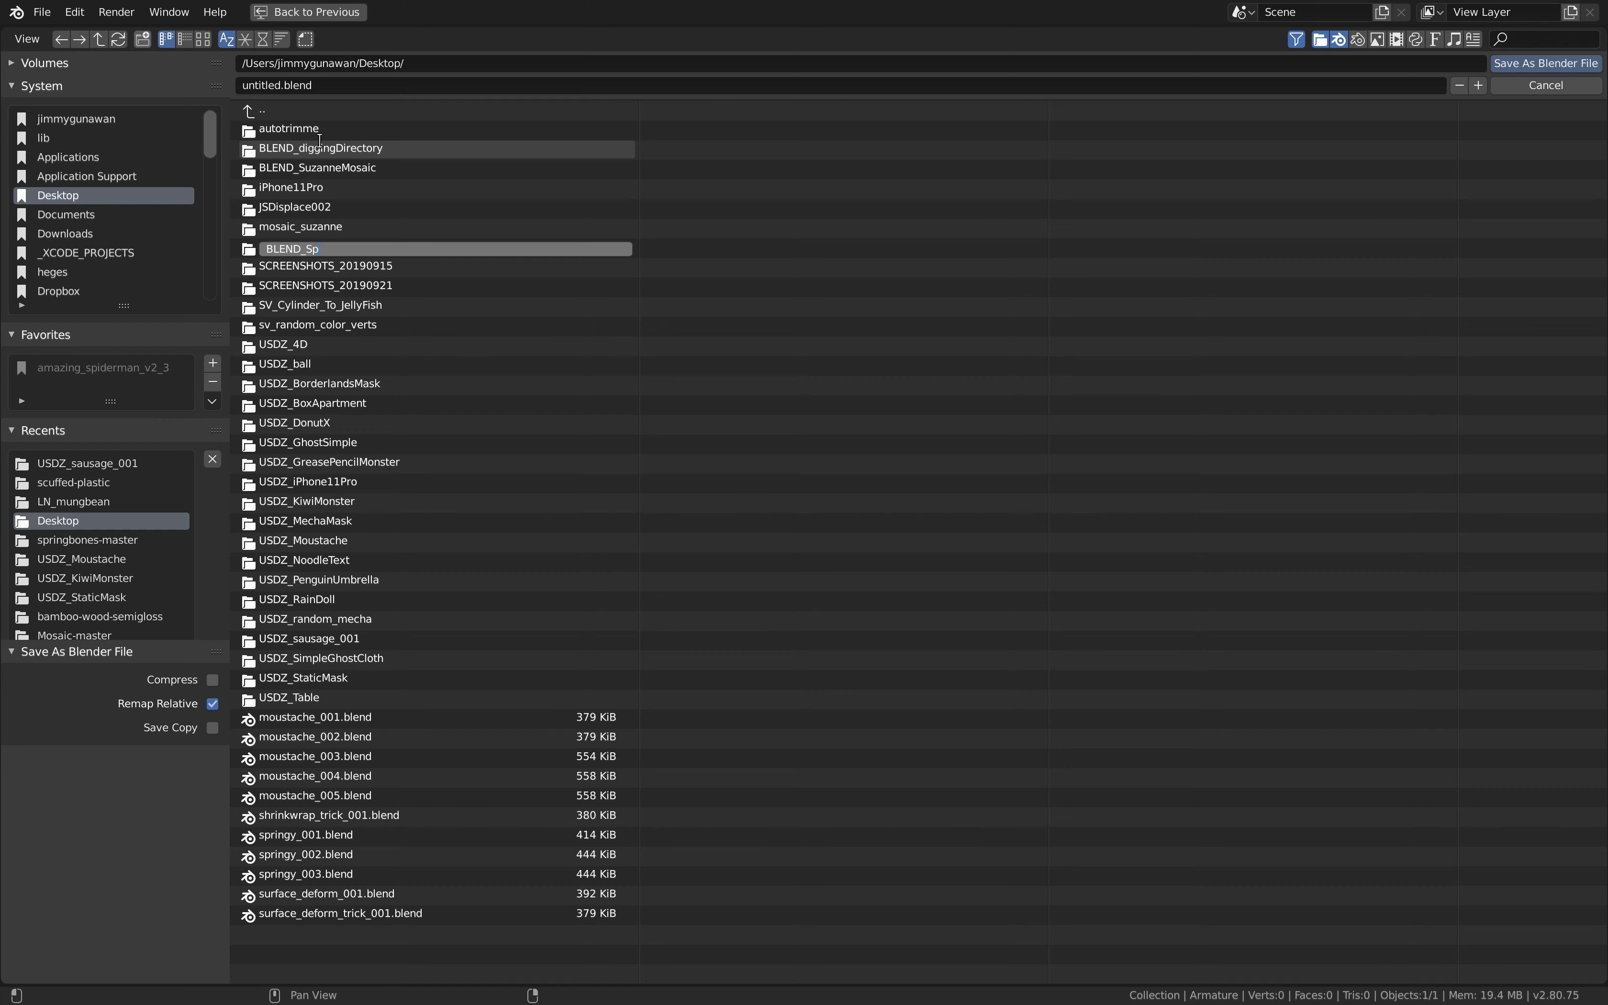
{"action": "type", "text": "ringBonesDemo"}
{"action": "key", "text": "Return"}
Save the file as springbone_001.blend inside the new BLEND_SpringBonesDemo folder.
{"action": "double_click", "coordinate": [347, 168]}
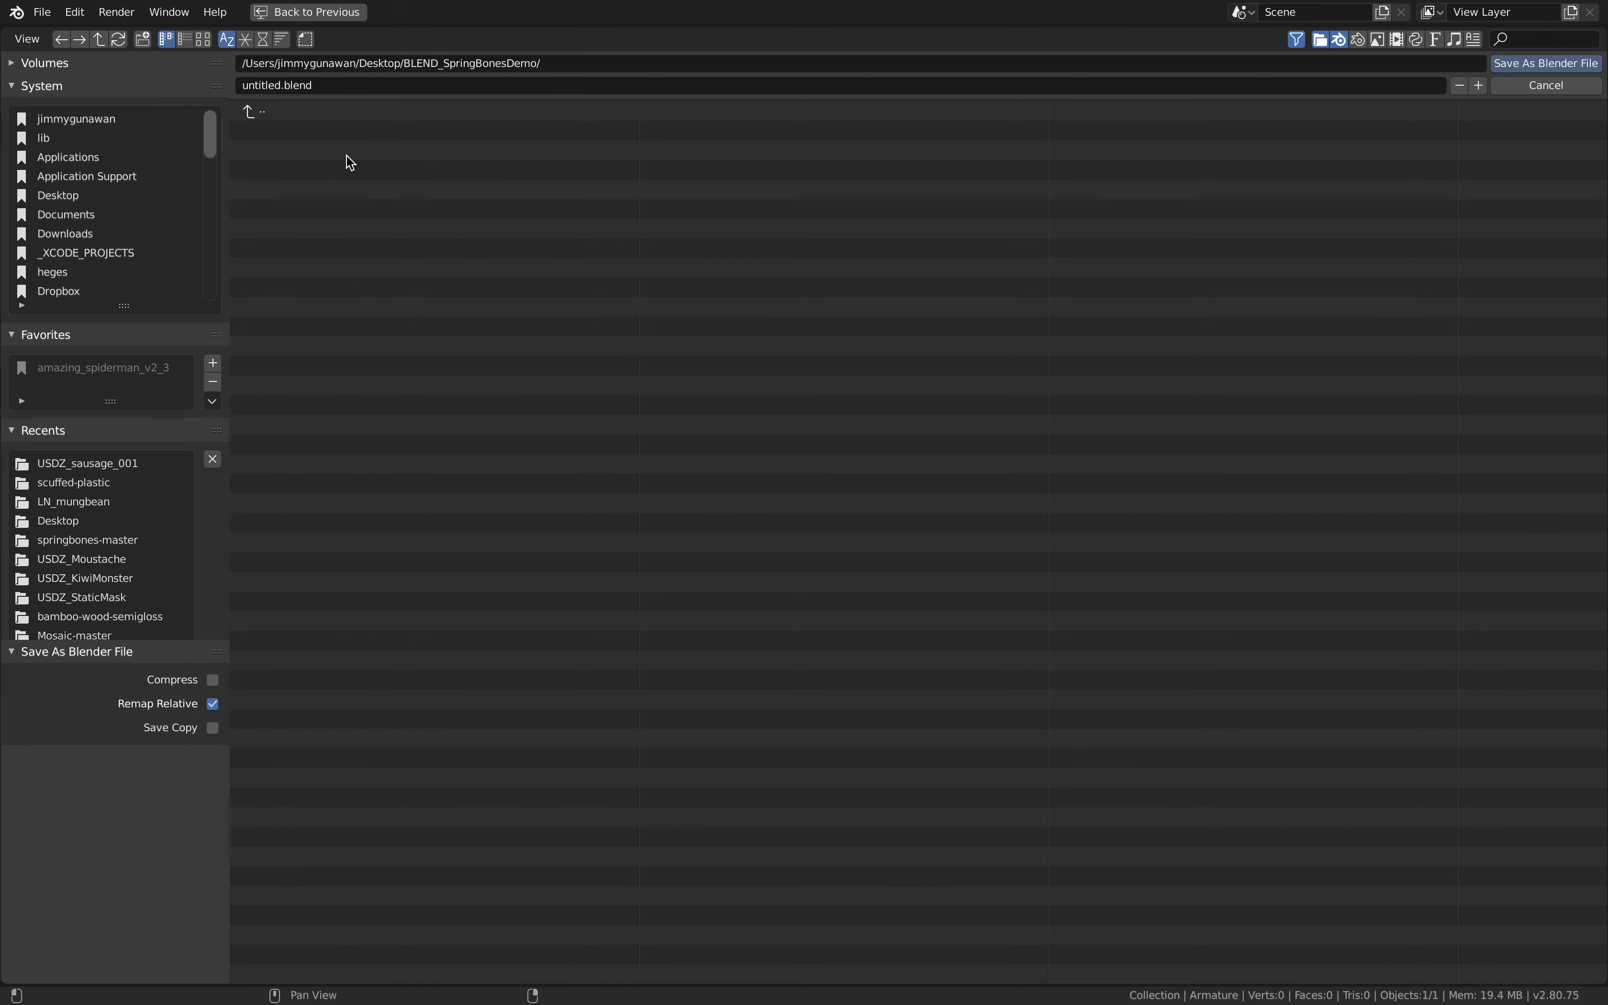
{"action": "type", "text": "springbone_001"}
{"action": "key", "text": "Return"}
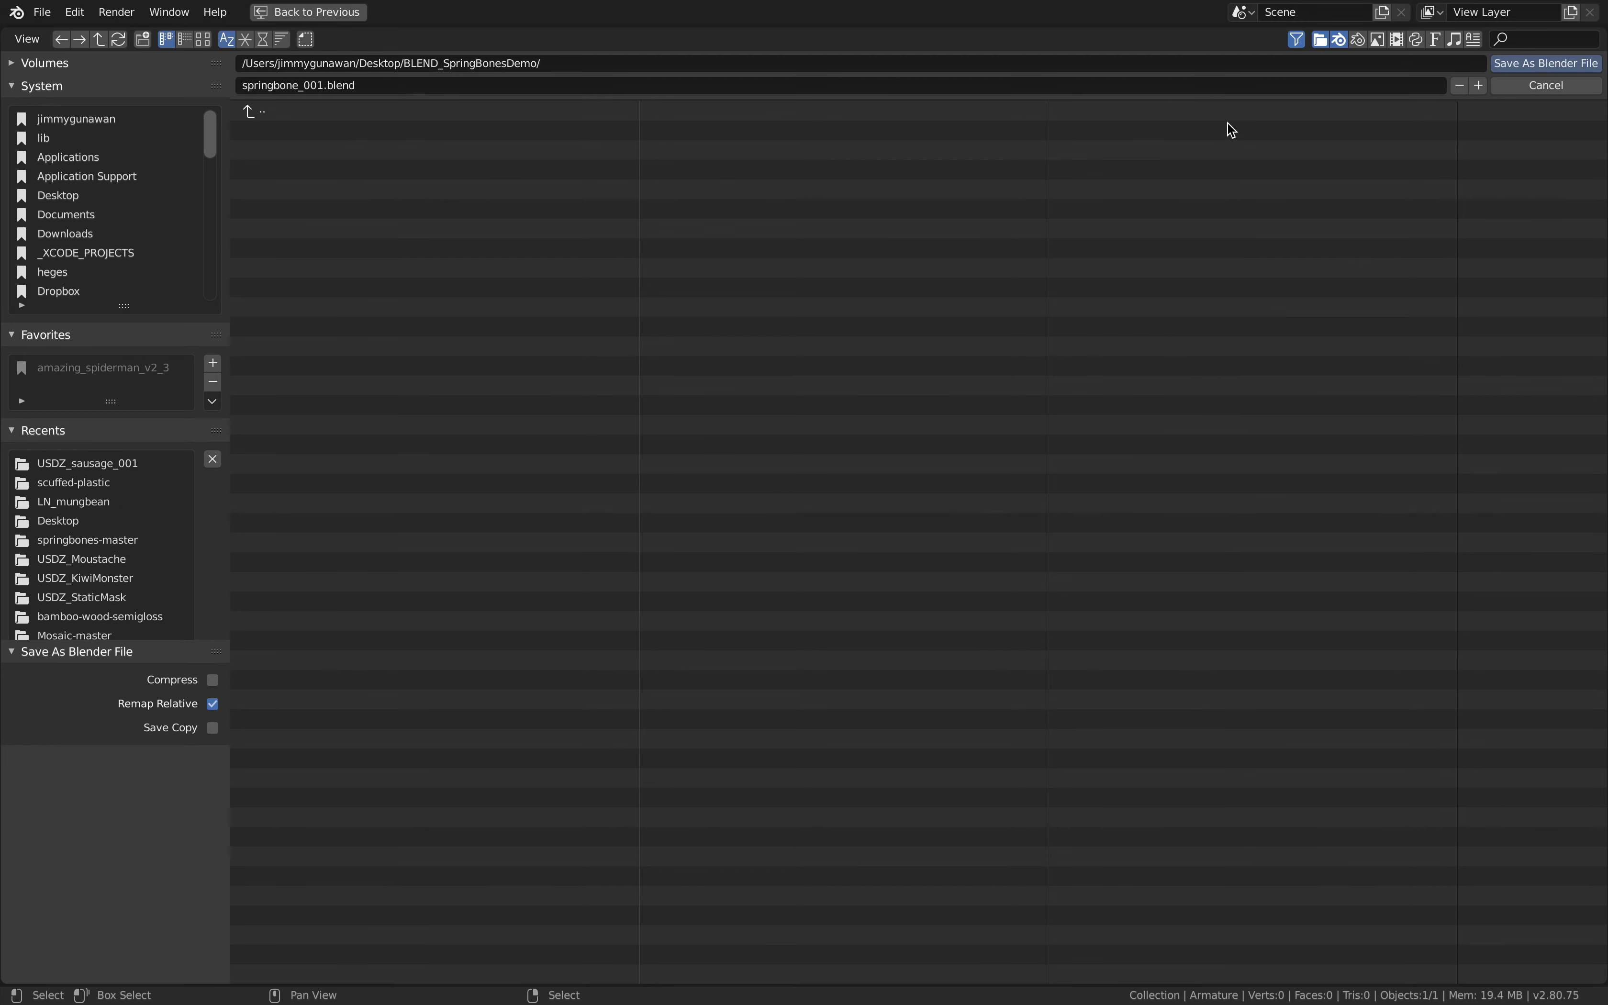
{"action": "left_click", "coordinate": [1545, 63]}
Show the viewport sidebar, put the armature in Pose Mode and select the topmost bone of the chain.
{"action": "left_click", "coordinate": [688, 586]}
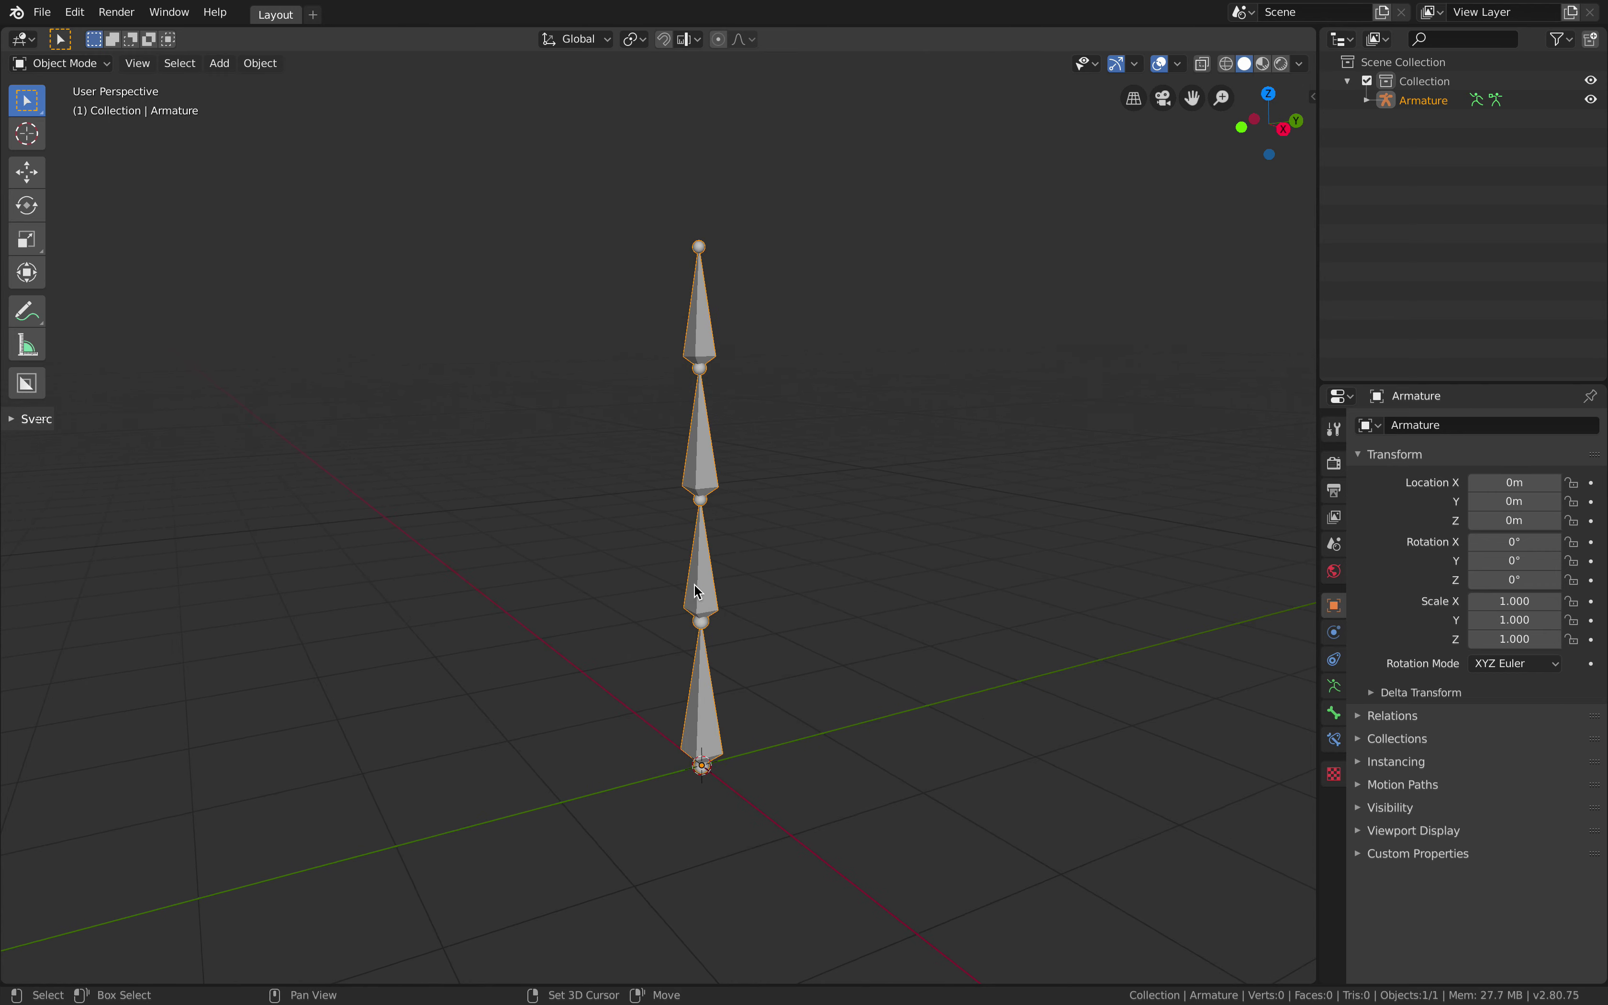
{"action": "scroll", "coordinate": [877, 439], "scroll_direction": "down", "scroll_amount": 2, "text": "ctrl"}
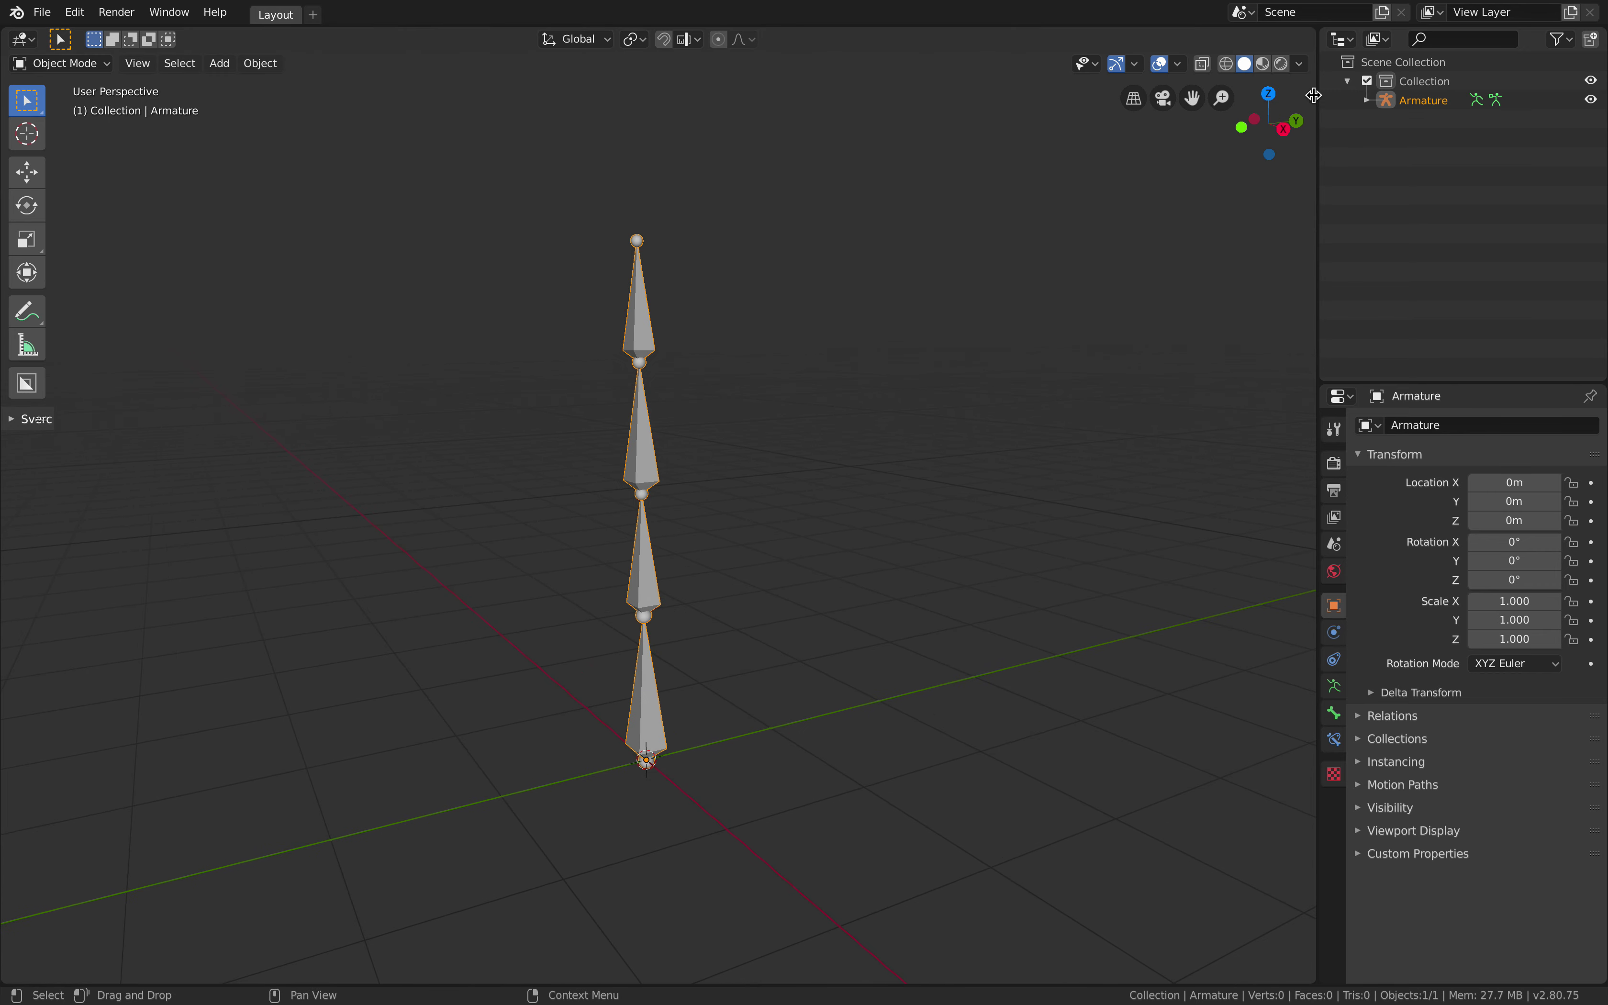
{"action": "key", "text": "n"}
{"action": "scroll", "coordinate": [893, 362], "scroll_direction": "up", "scroll_amount": 1}
{"action": "left_click", "coordinate": [60, 63]}
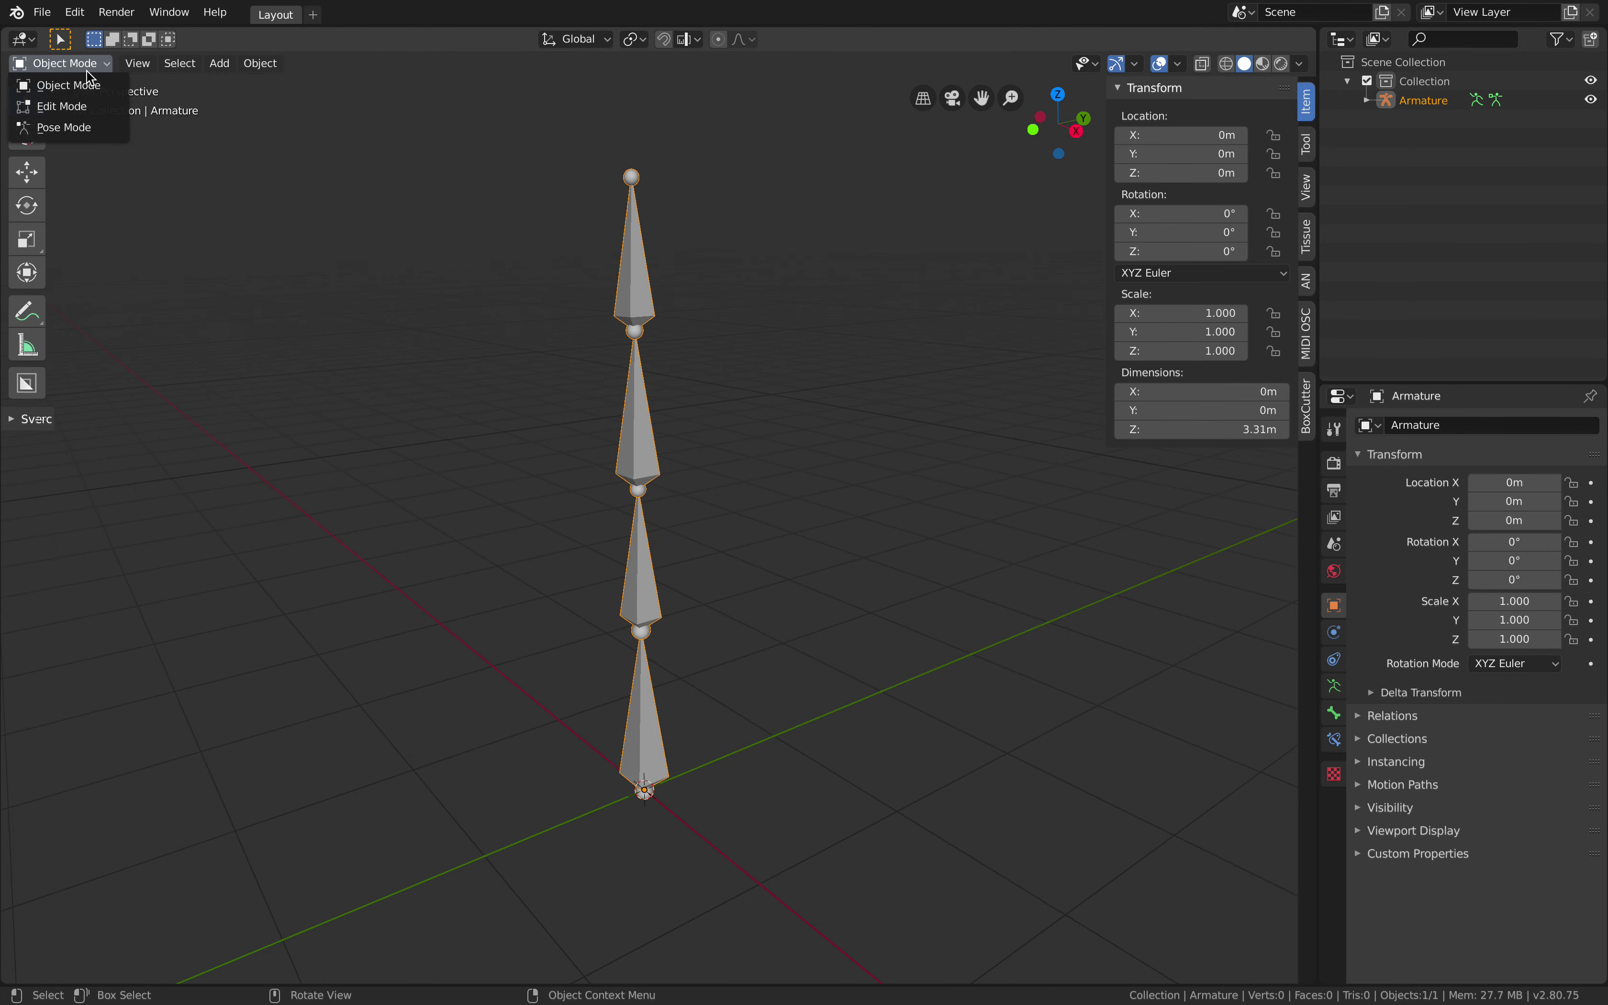
{"action": "left_click", "coordinate": [82, 128]}
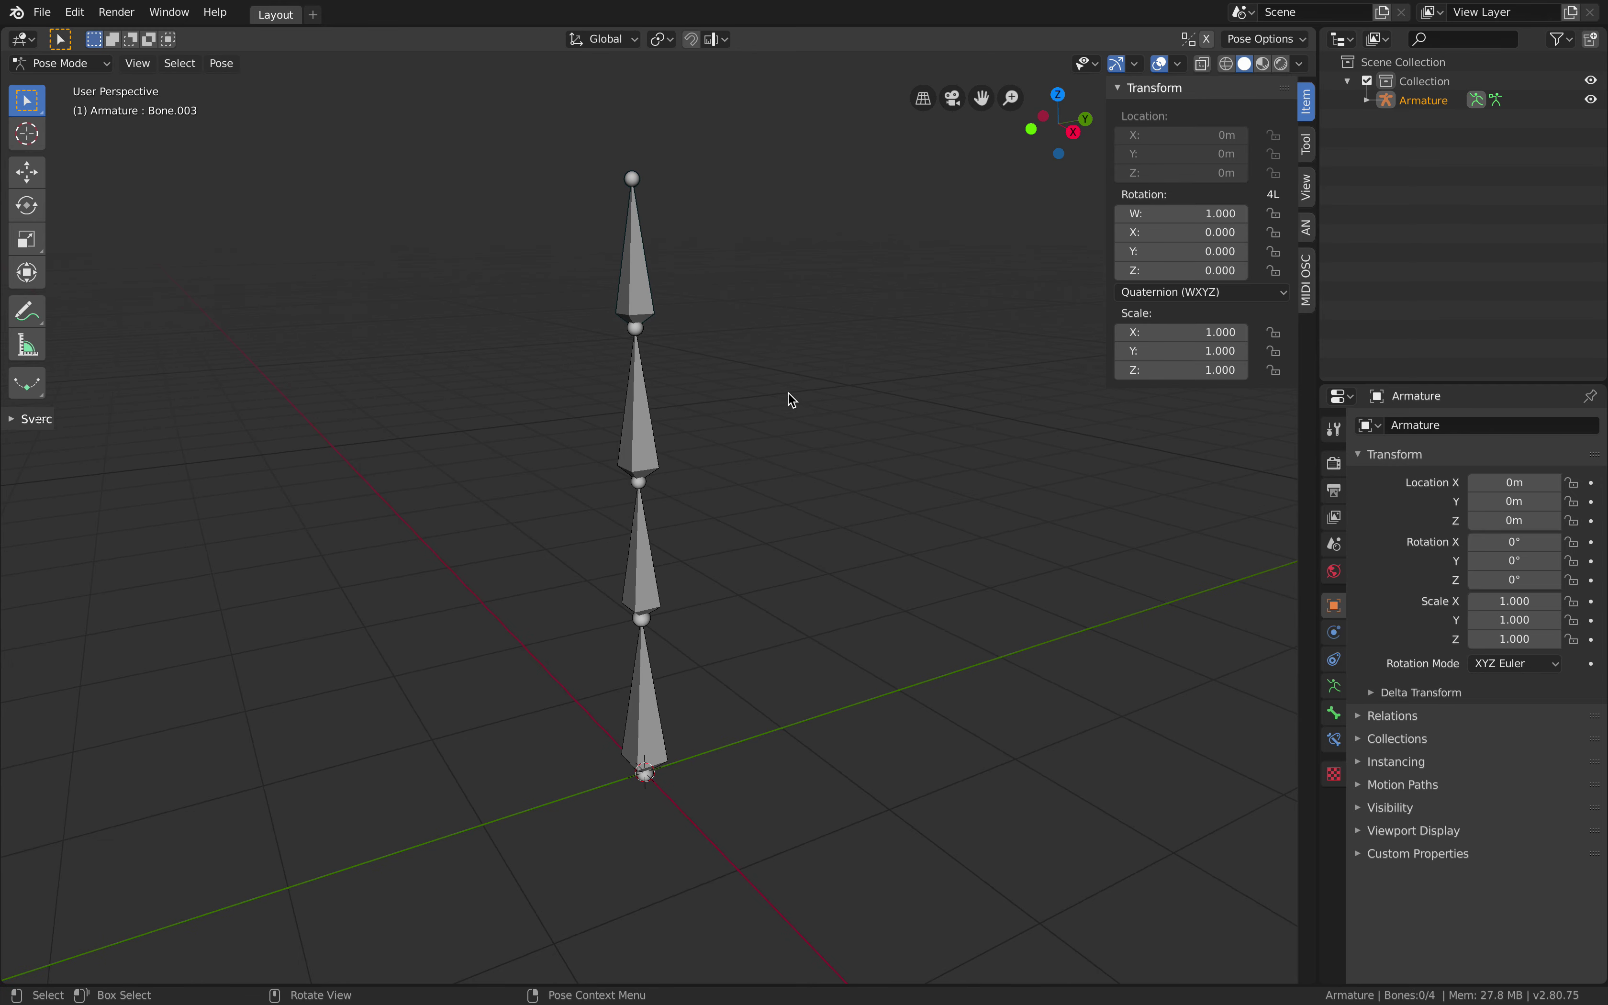
{"action": "left_click", "coordinate": [648, 286]}
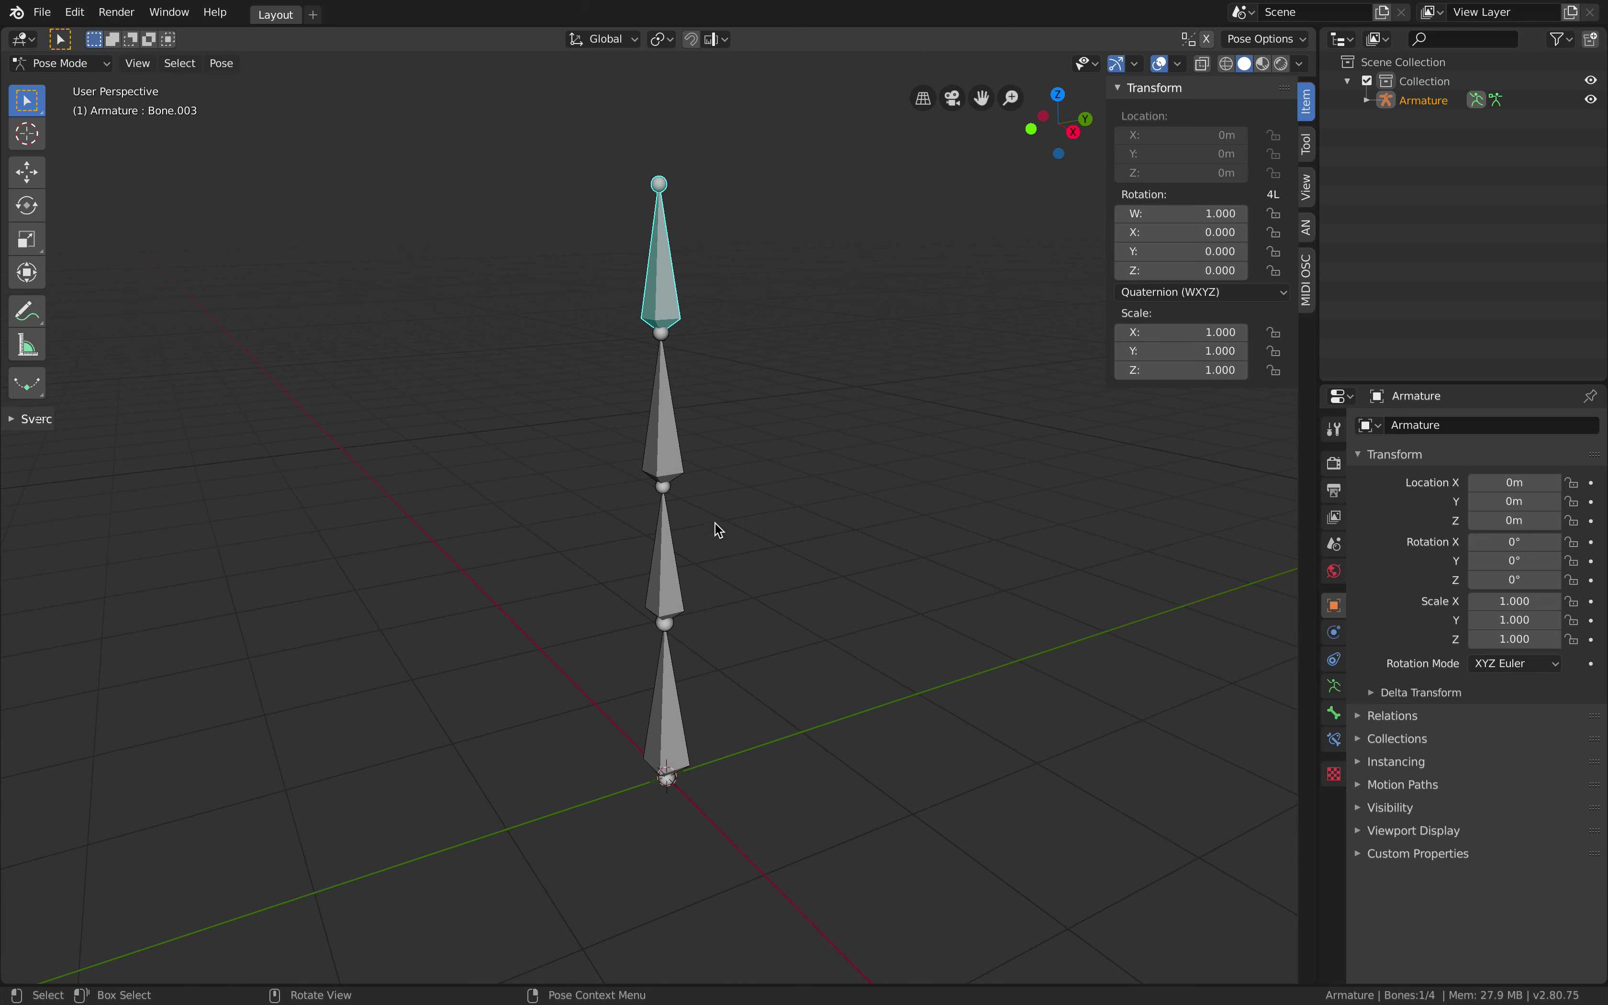
{"action": "left_click", "coordinate": [678, 723]}
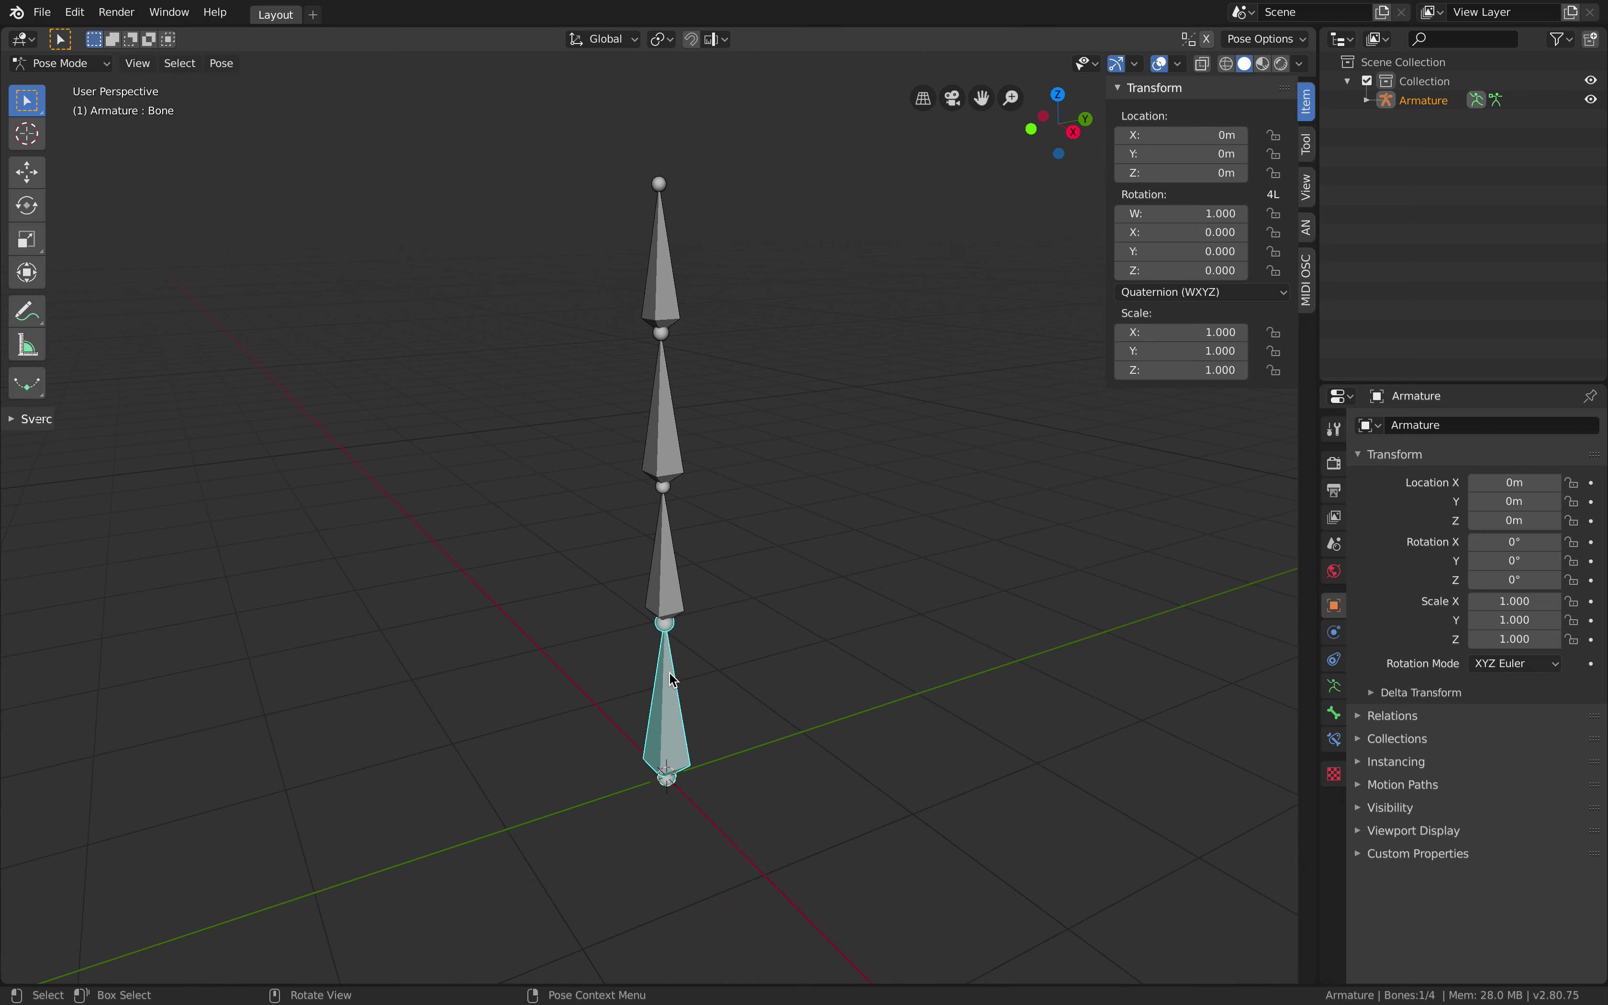
{"action": "left_click", "coordinate": [673, 309]}
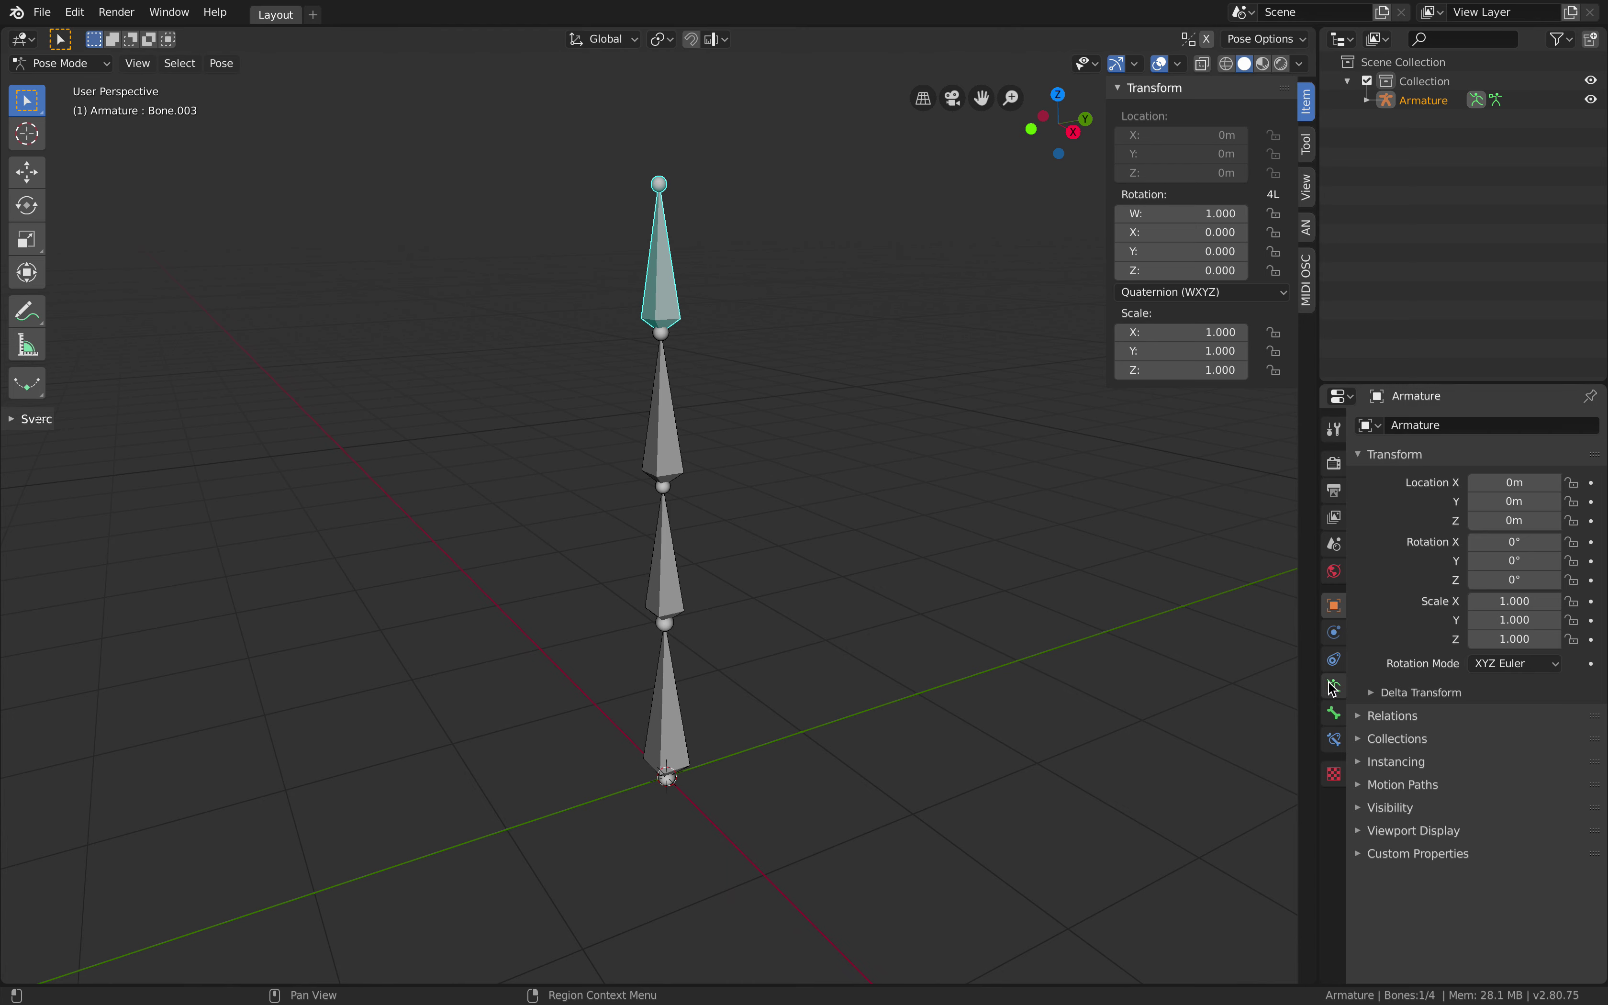
Show the topmost bone's properties and reorder them so the Spring Bones settings come first.
{"action": "left_click", "coordinate": [1336, 713]}
{"action": "scroll", "coordinate": [1428, 886], "scroll_direction": "down", "scroll_amount": 2}
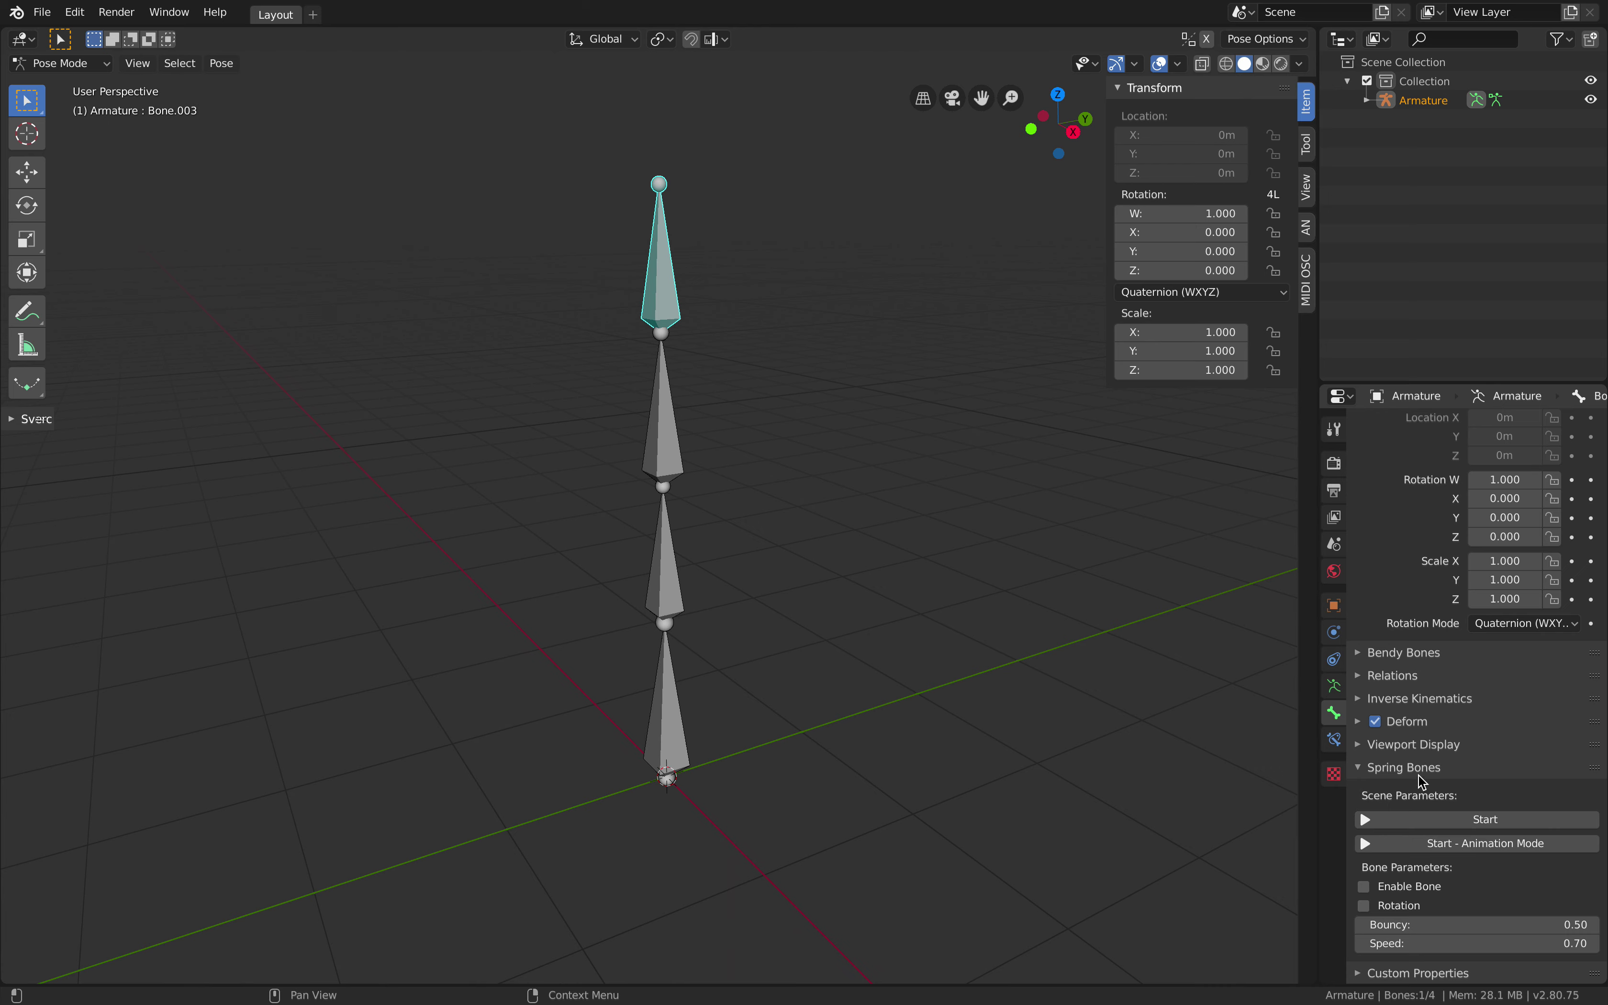
{"action": "scroll", "coordinate": [1418, 775], "scroll_direction": "up", "scroll_amount": 2}
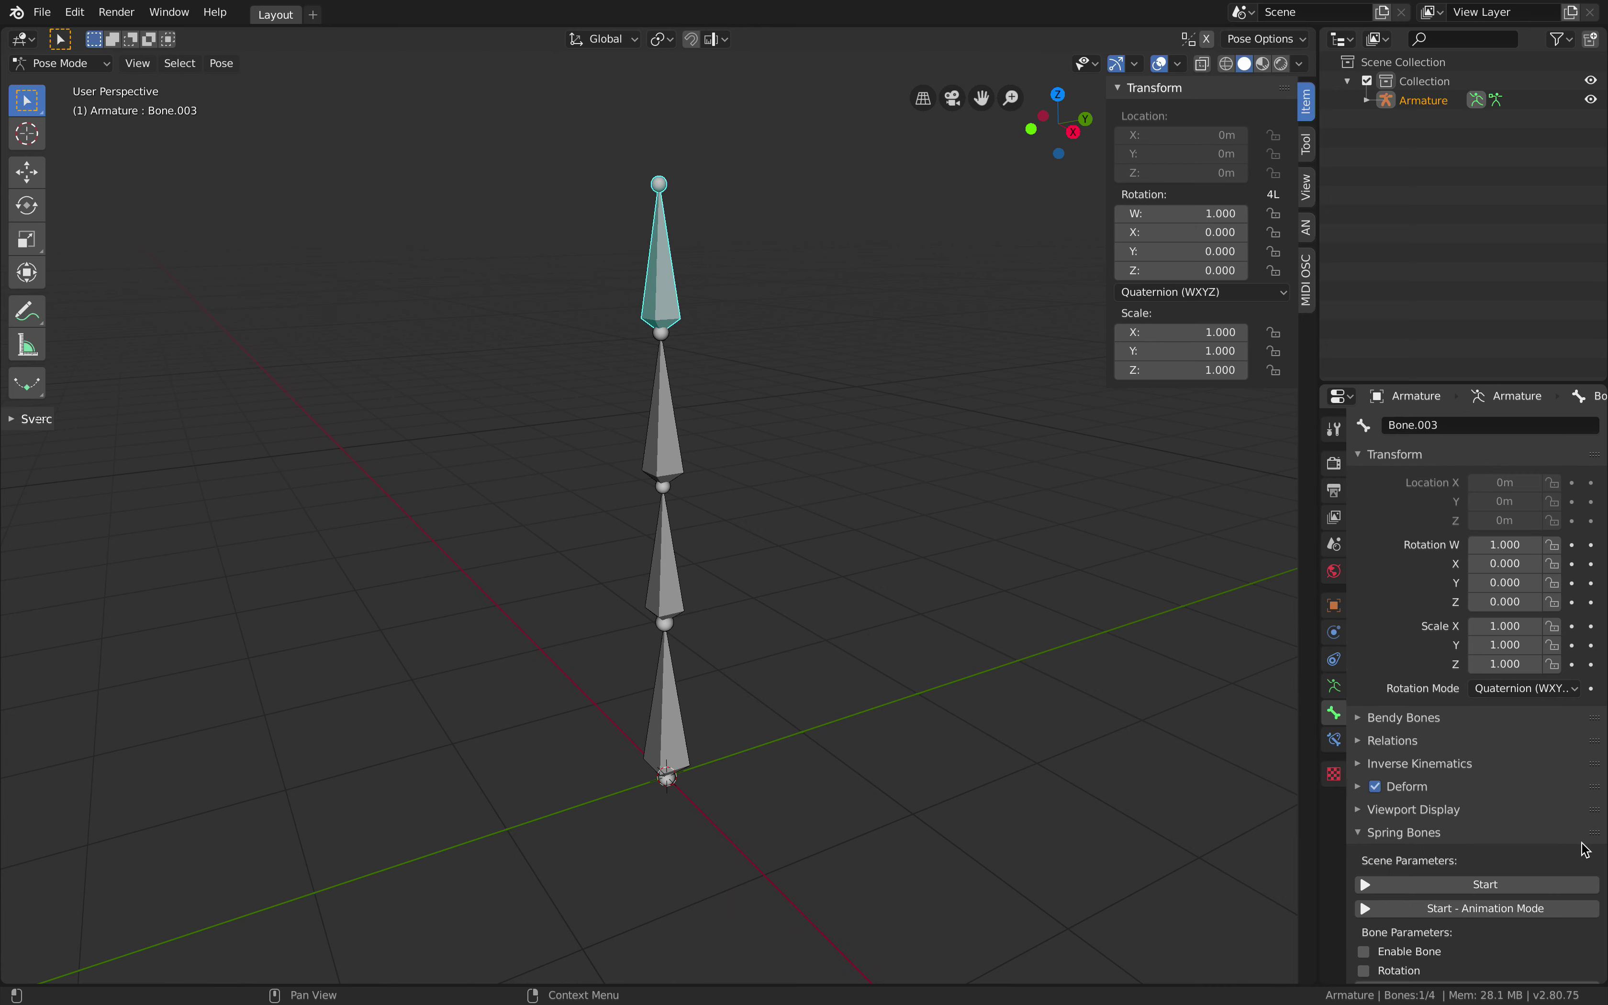
{"action": "left_click_drag", "start_coordinate": [1596, 836], "coordinate": [1601, 460]}
{"action": "scroll", "coordinate": [1158, 577], "scroll_direction": "up", "scroll_amount": 3}
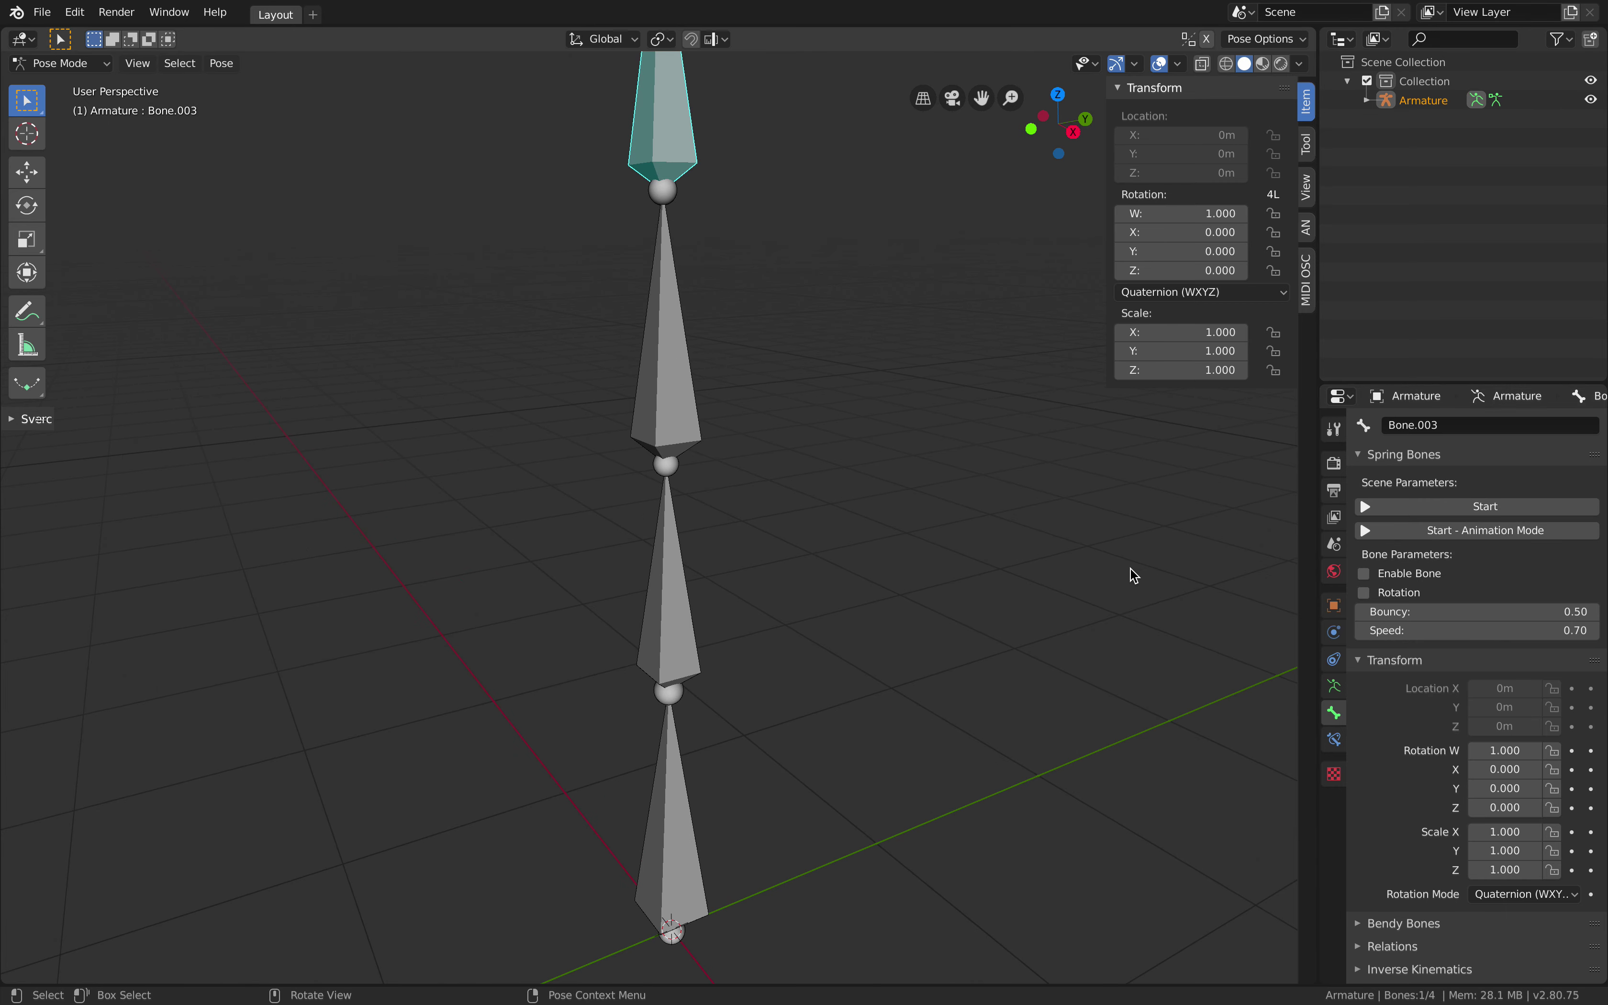
{"action": "scroll", "coordinate": [1130, 575], "scroll_direction": "down", "scroll_amount": 2}
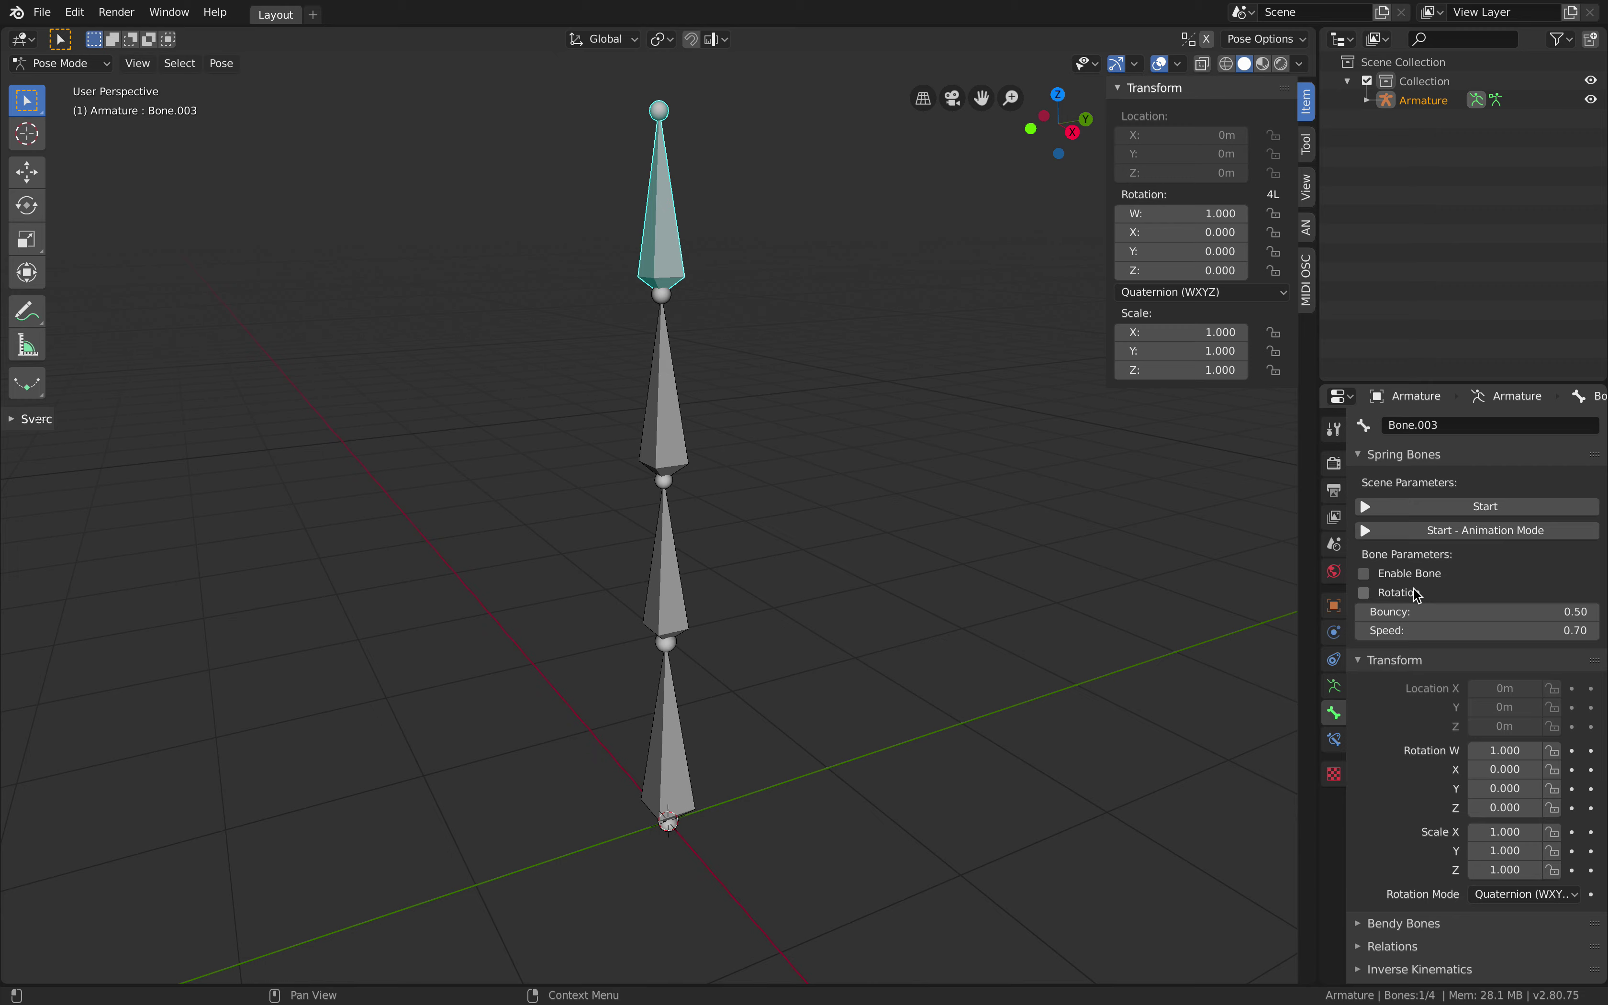
Switch to the browser and read the Spring Bones usage notes on GitHub, especially the requirement for enabling a bone.
{"action": "middle_click_drag", "start_coordinate": [922, 538], "coordinate": [922, 554]}
{"action": "key", "text": "ctrl+Right"}
{"action": "scroll", "coordinate": [913, 658], "scroll_direction": "down", "scroll_amount": 10}
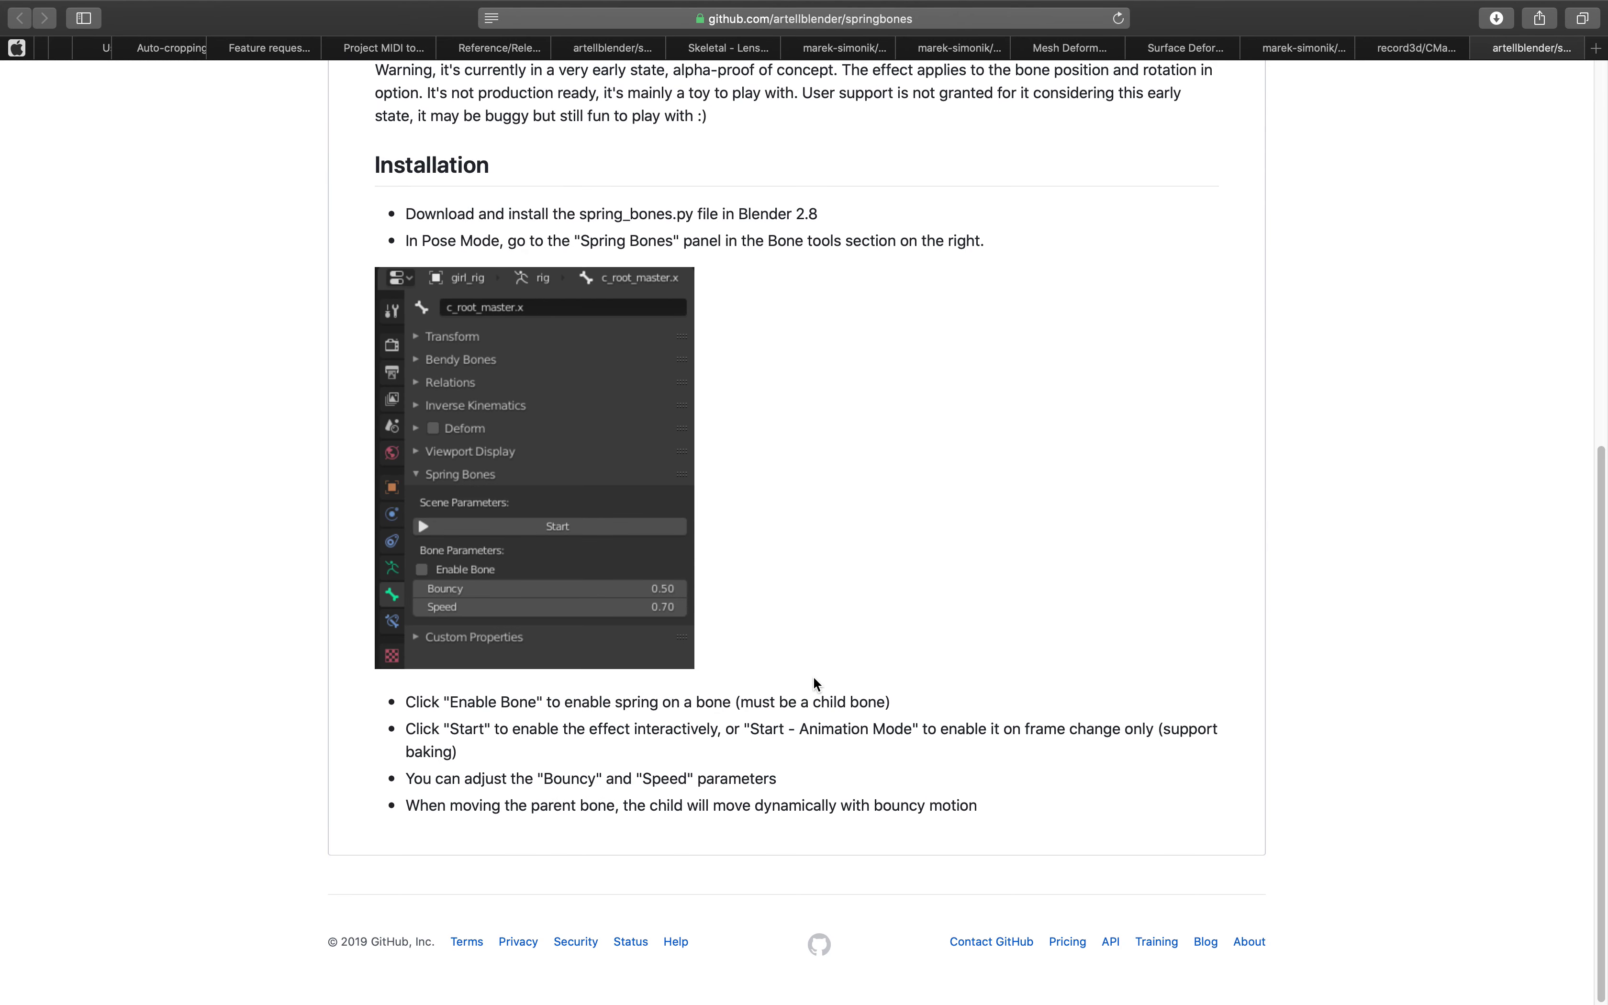
{"action": "double_click", "coordinate": [460, 701]}
{"action": "left_click_drag", "start_coordinate": [767, 702], "coordinate": [887, 702]}
{"action": "key", "text": "ctrl+Left"}
Switch back to Blender and enable Spring Bones on the third bone from the base, Bone.002.
{"action": "middle_click_drag", "start_coordinate": [783, 426], "coordinate": [779, 422]}
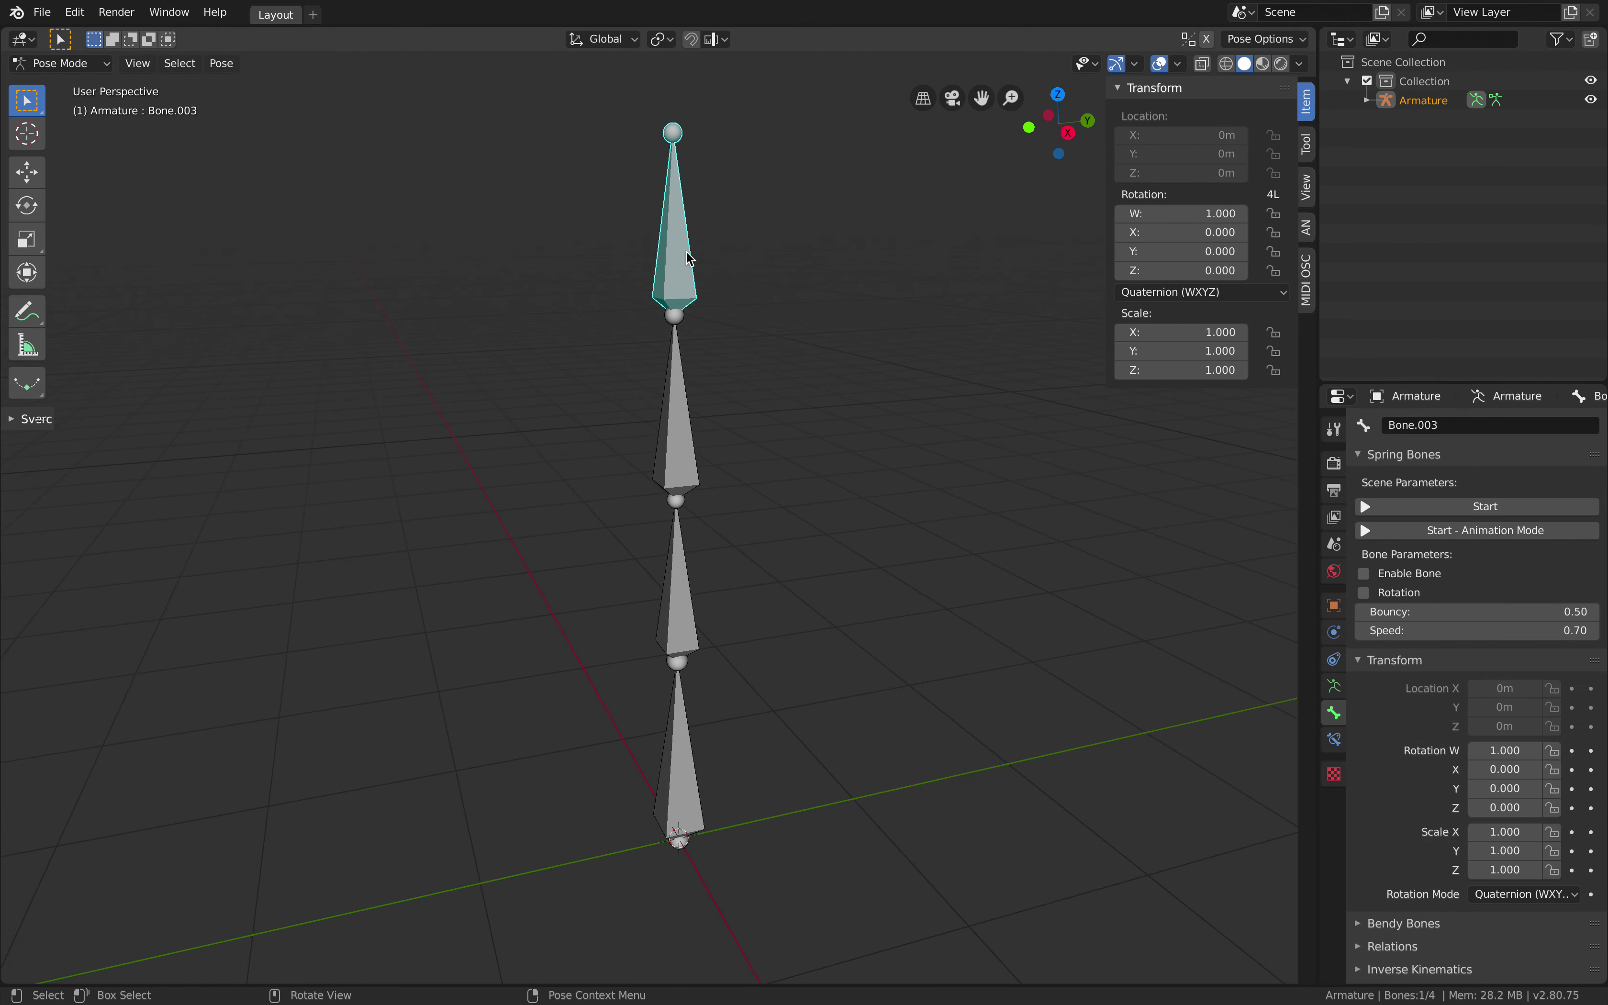
{"action": "left_click", "coordinate": [674, 453]}
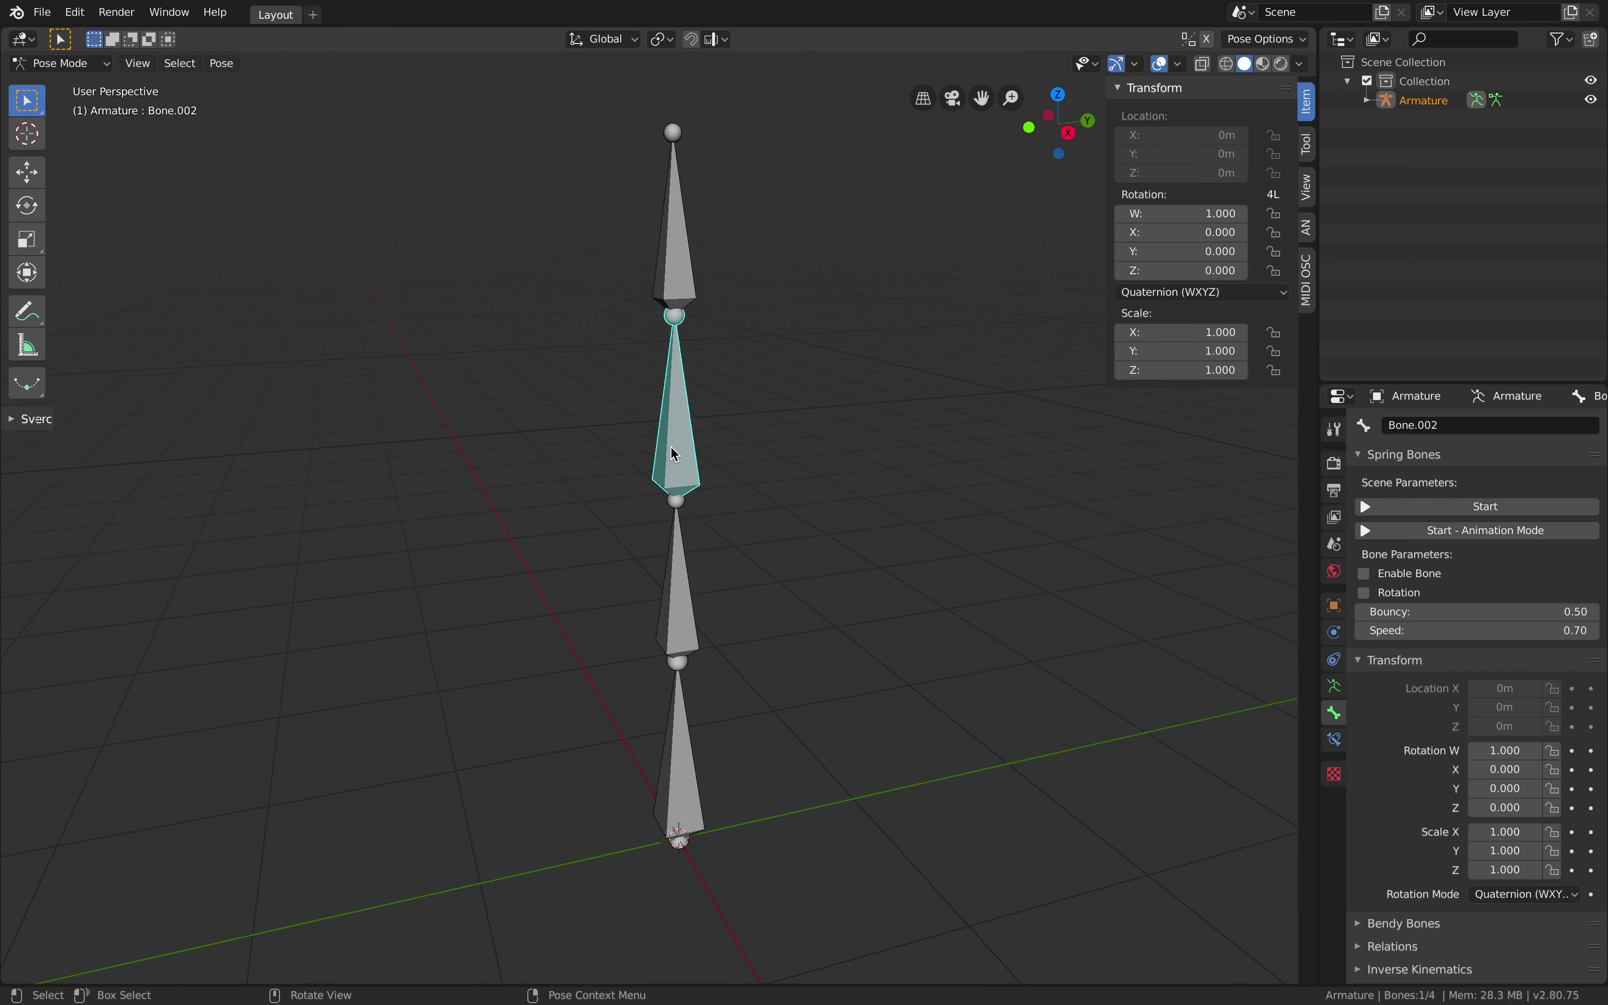
{"action": "left_click", "coordinate": [1364, 574]}
{"action": "middle_click_drag", "start_coordinate": [1001, 564], "coordinate": [970, 562]}
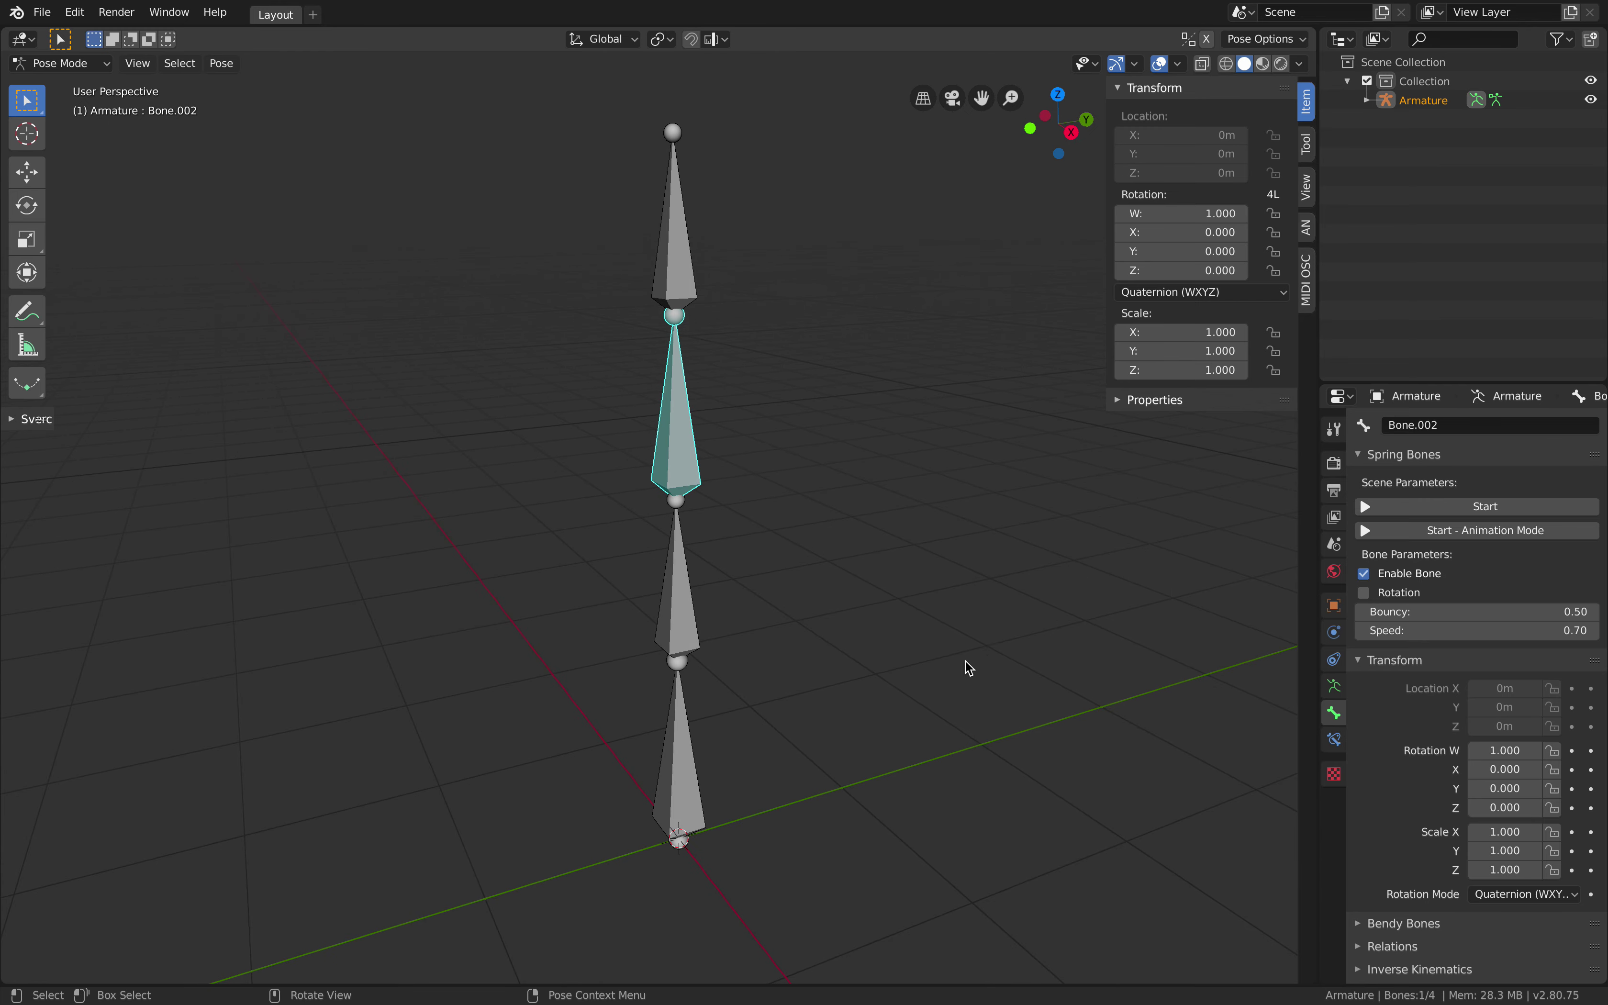
Start the interactive spring simulation and move the base bone to about X -0.30 m, Y 0.29 m, Z 0.75 m.
{"action": "left_click", "coordinate": [682, 760]}
{"action": "middle_click_drag", "start_coordinate": [682, 760], "coordinate": [773, 723]}
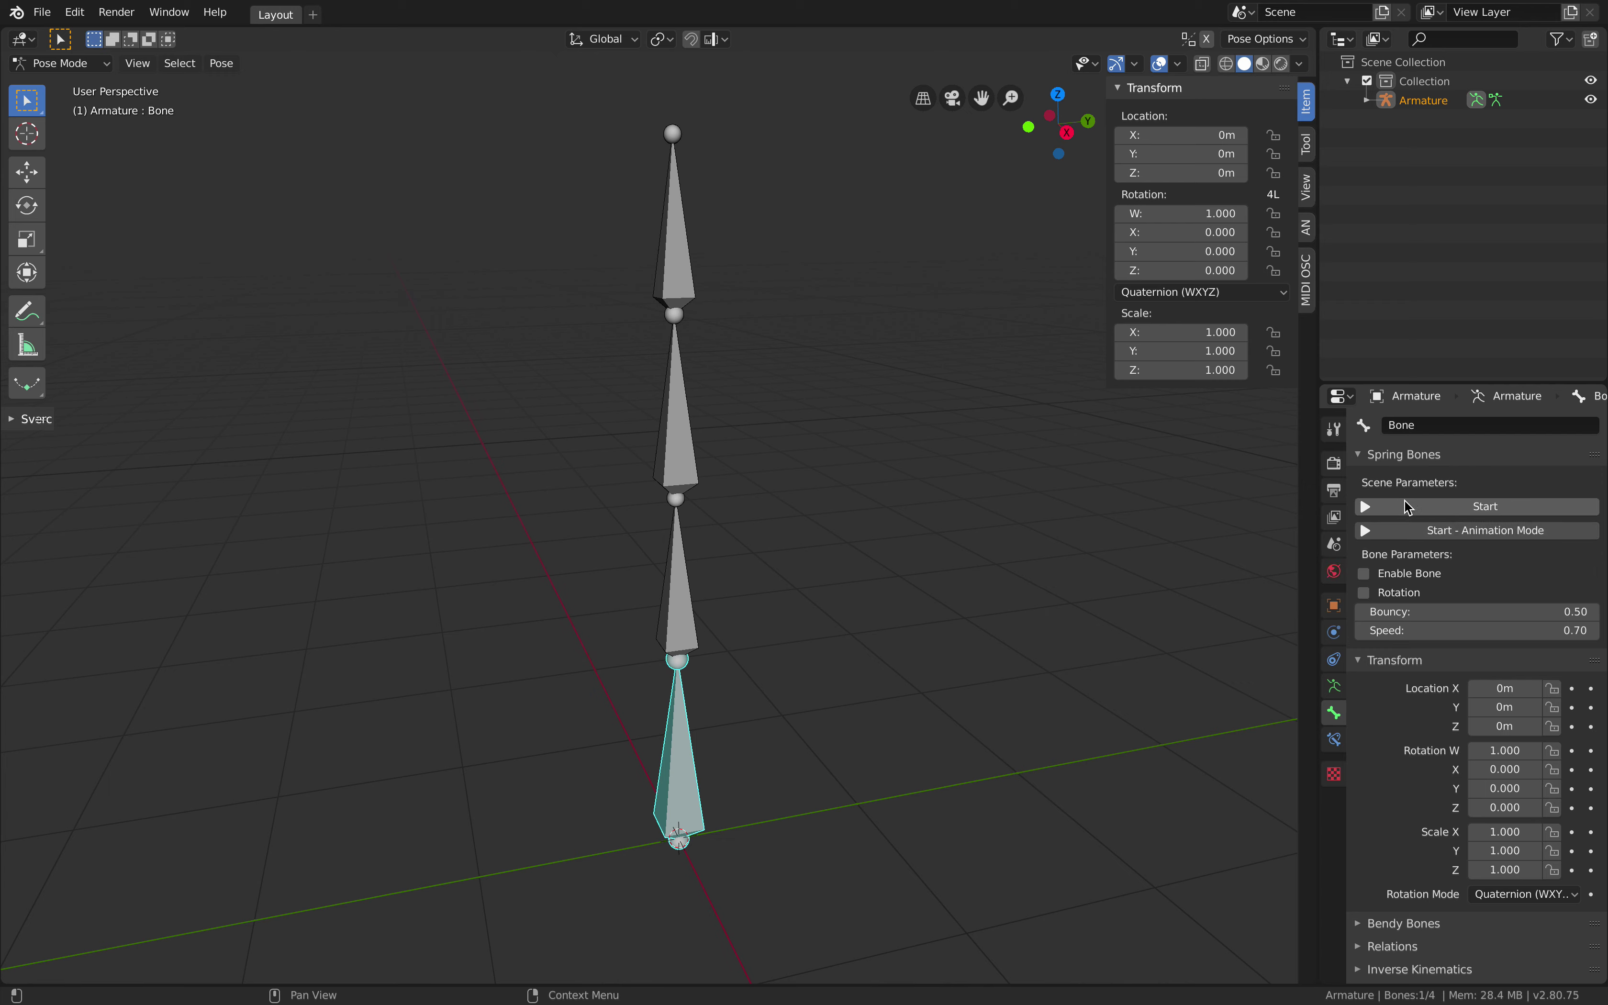
{"action": "left_click", "coordinate": [1422, 506]}
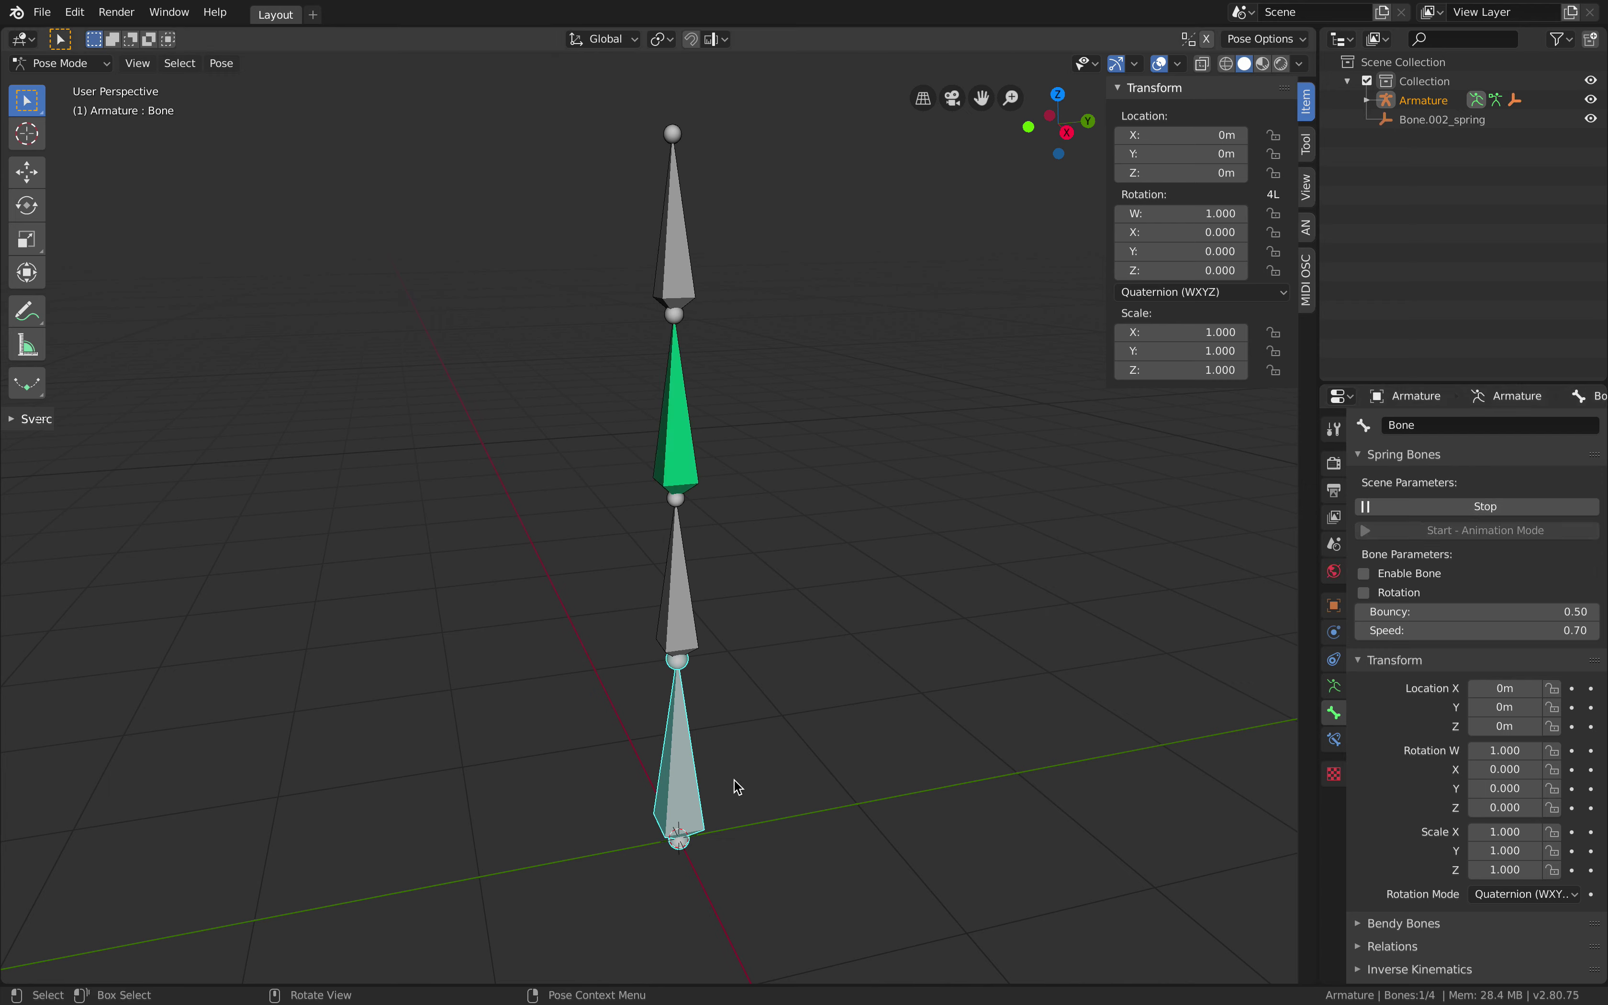
{"action": "key", "text": "g"}
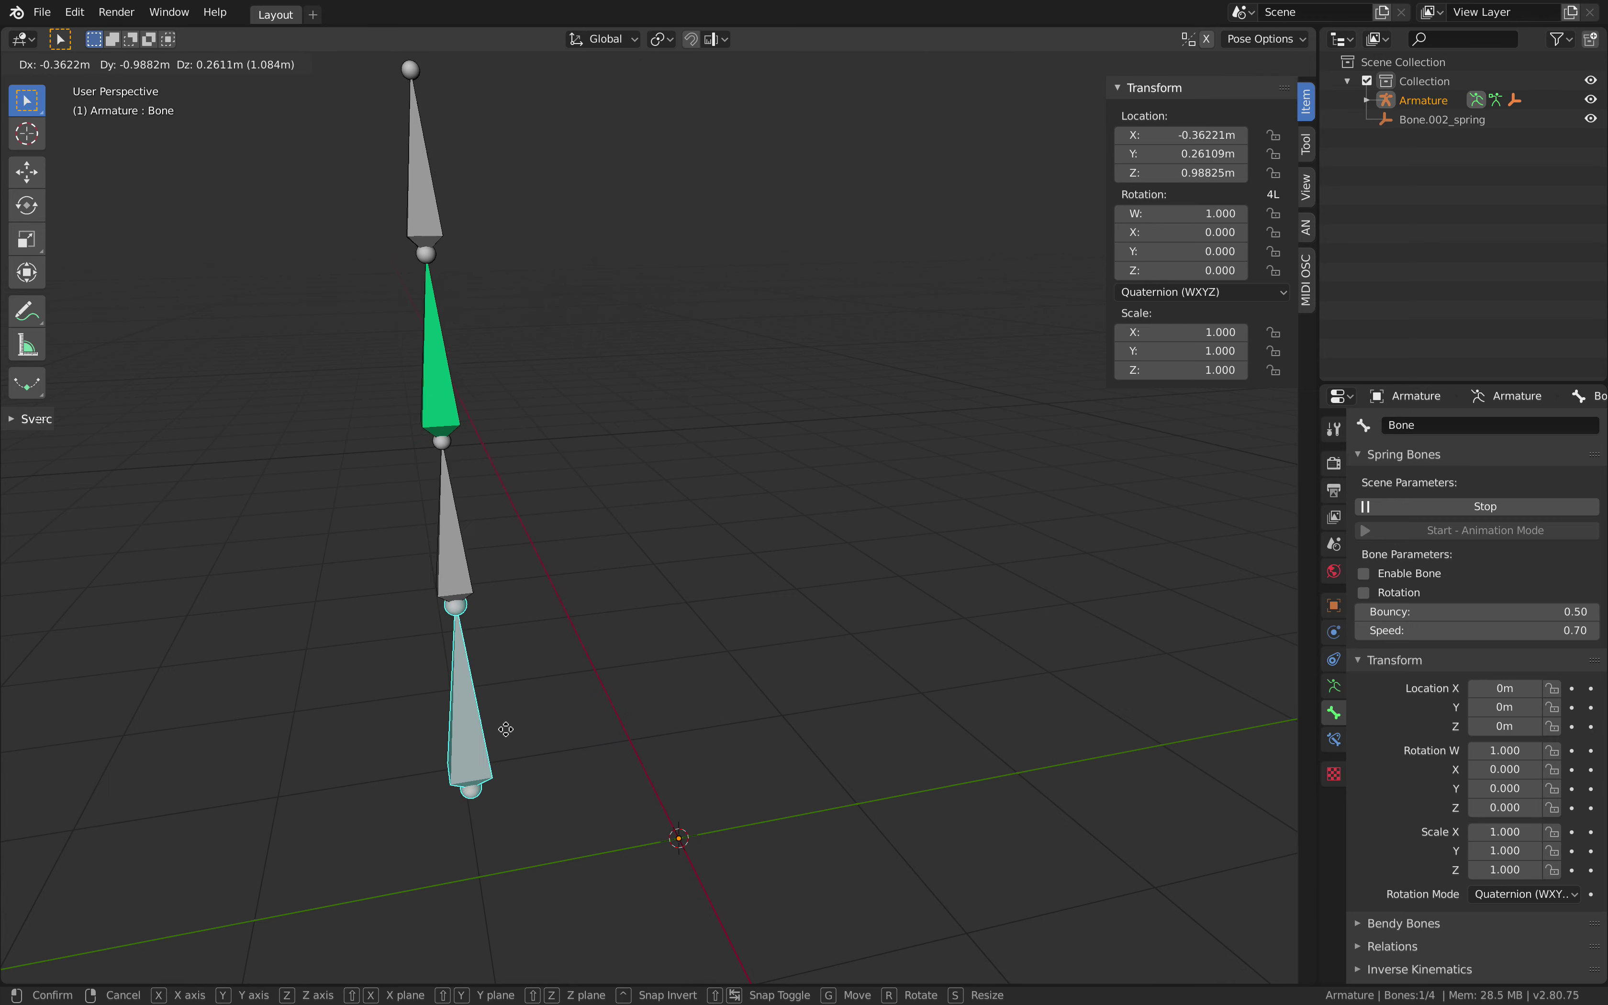
{"action": "left_click", "coordinate": [556, 718]}
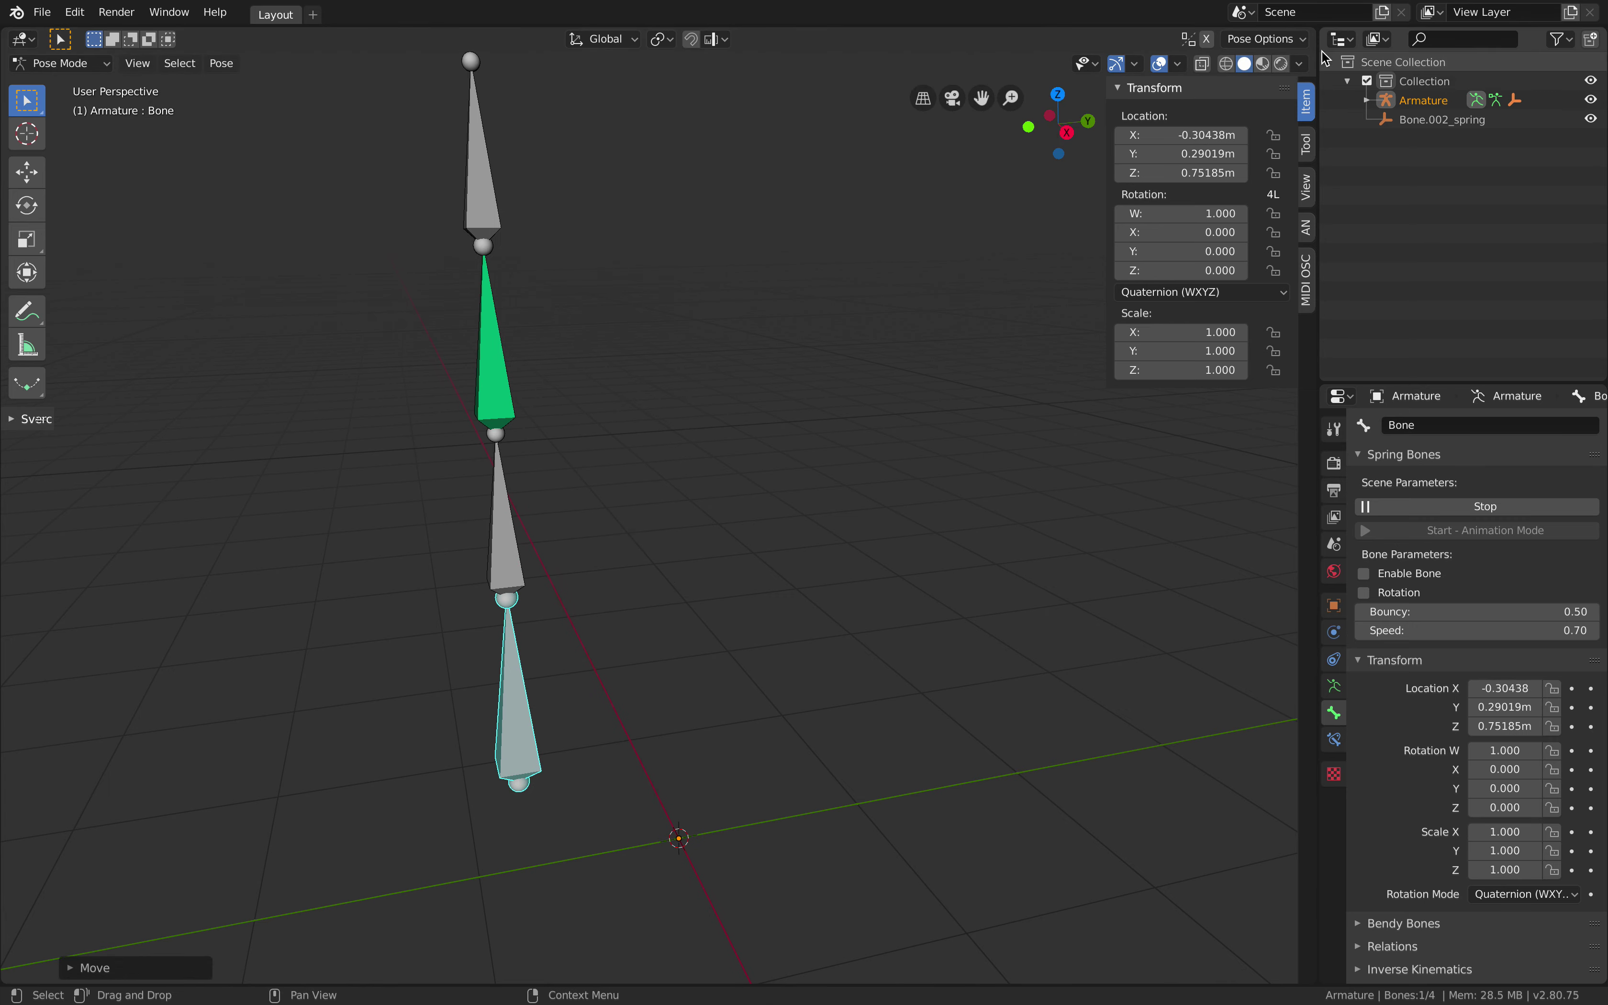
Split off a Timeline area below the 3D viewport and set the animation's end frame to 500.
{"action": "left_click_drag", "start_coordinate": [1322, 54], "coordinate": [36, 753]}
{"action": "left_click", "coordinate": [36, 754]}
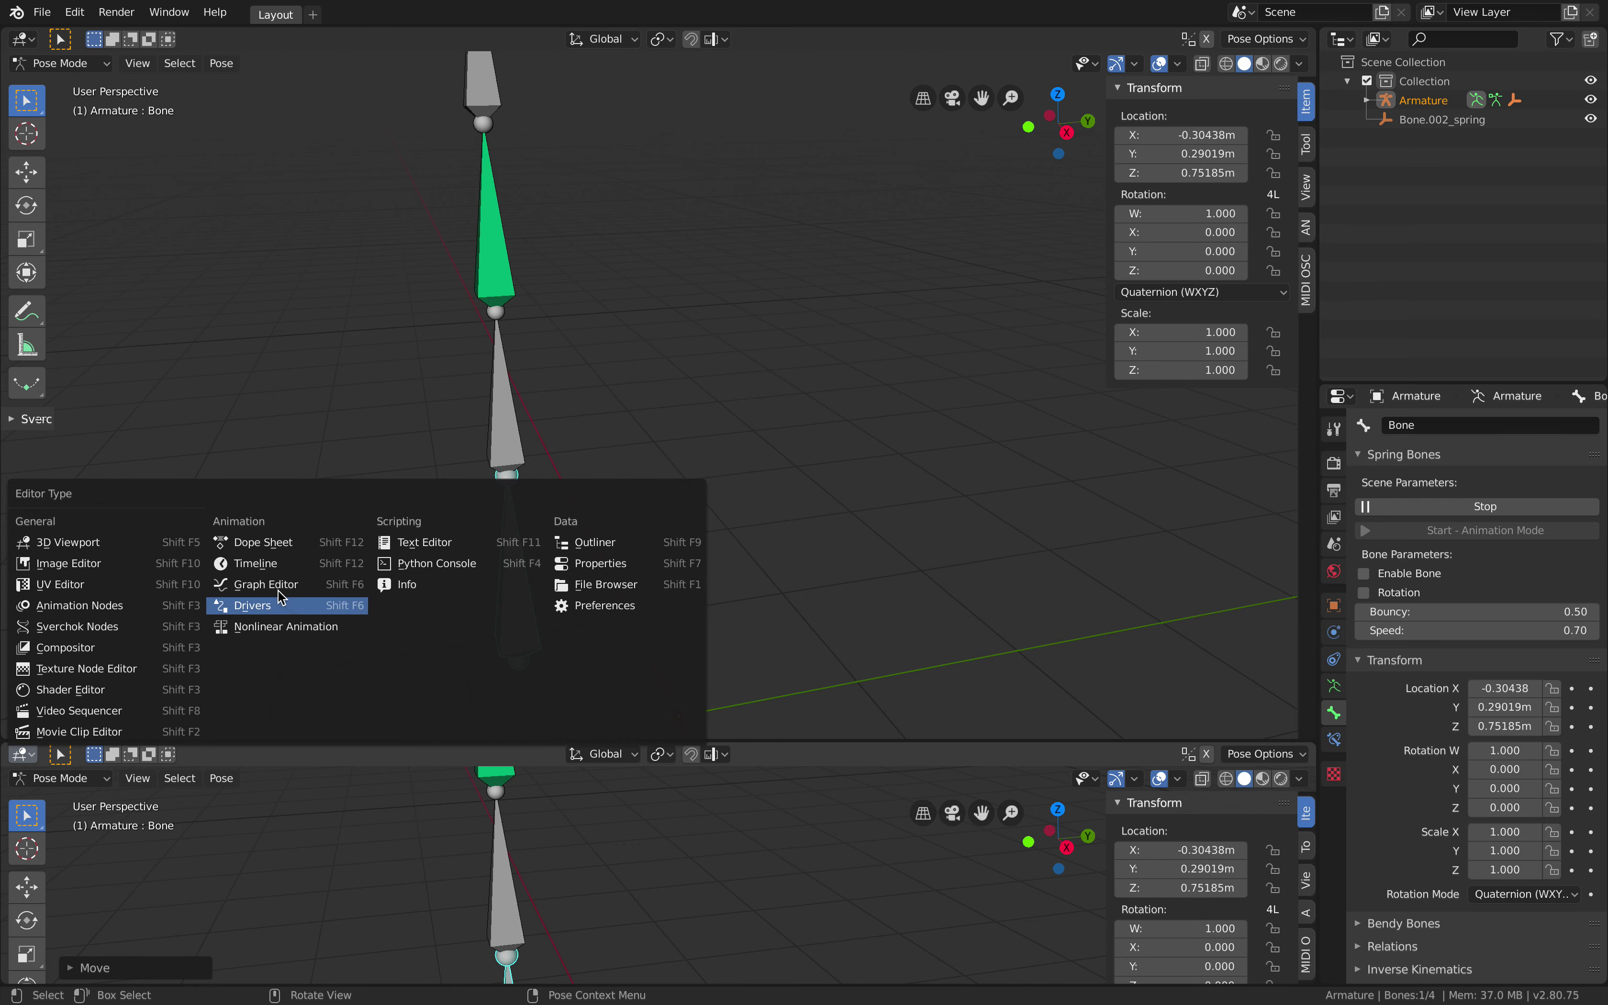
{"action": "left_click", "coordinate": [255, 563]}
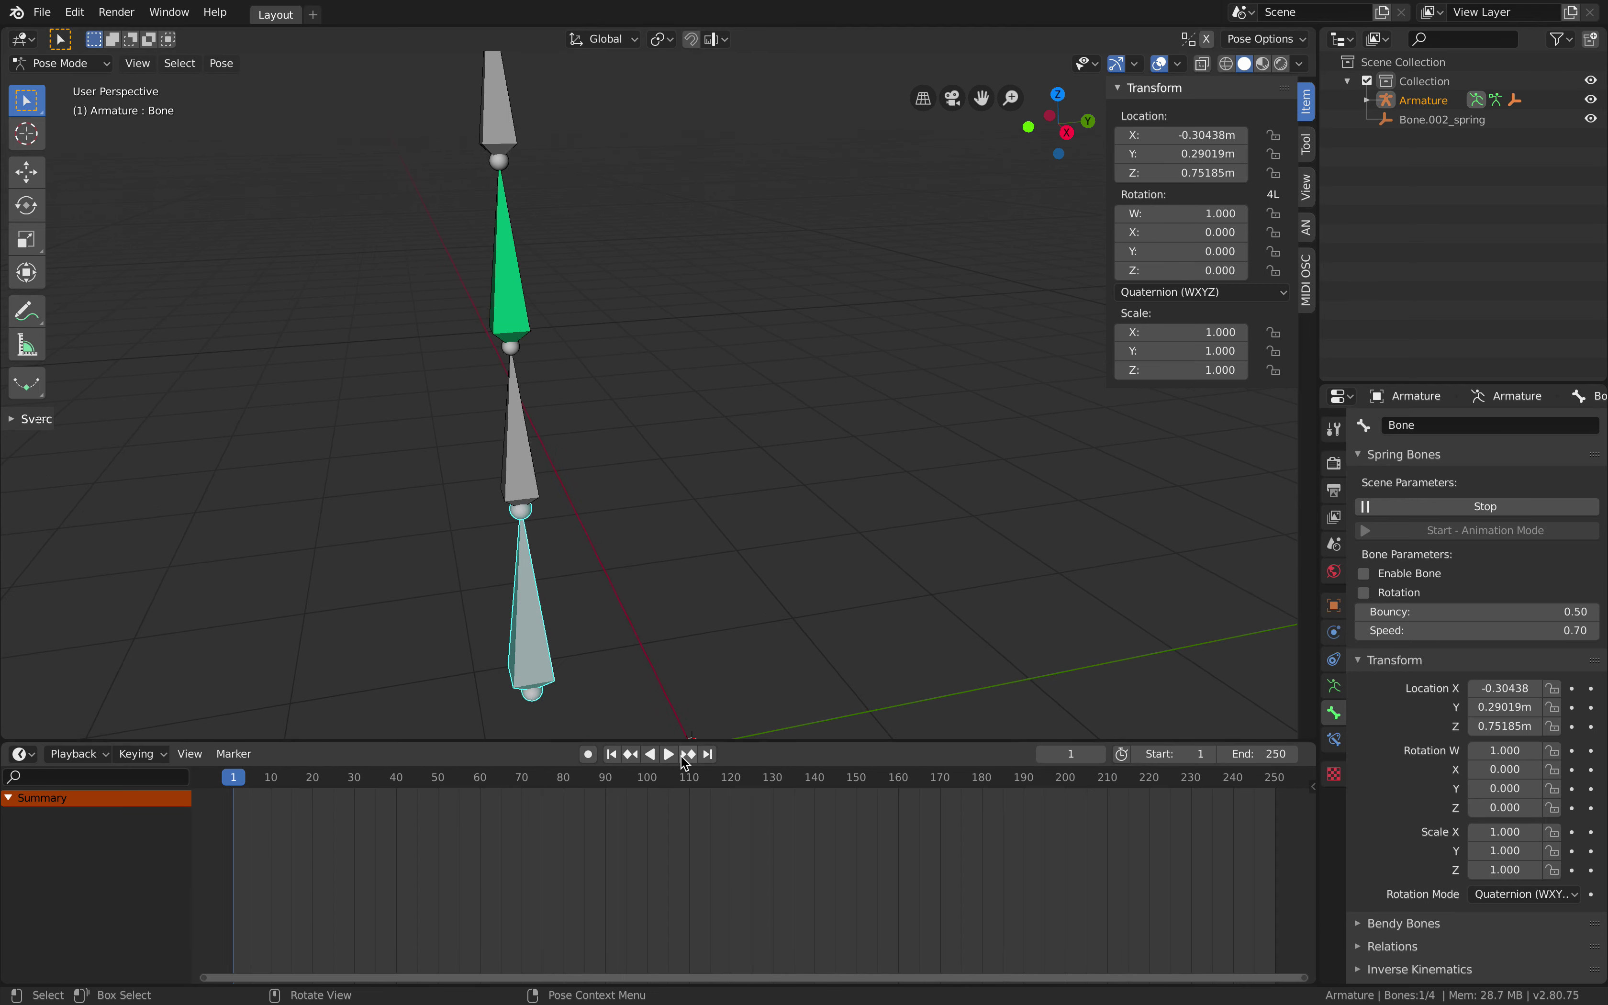
{"action": "left_click", "coordinate": [1257, 752]}
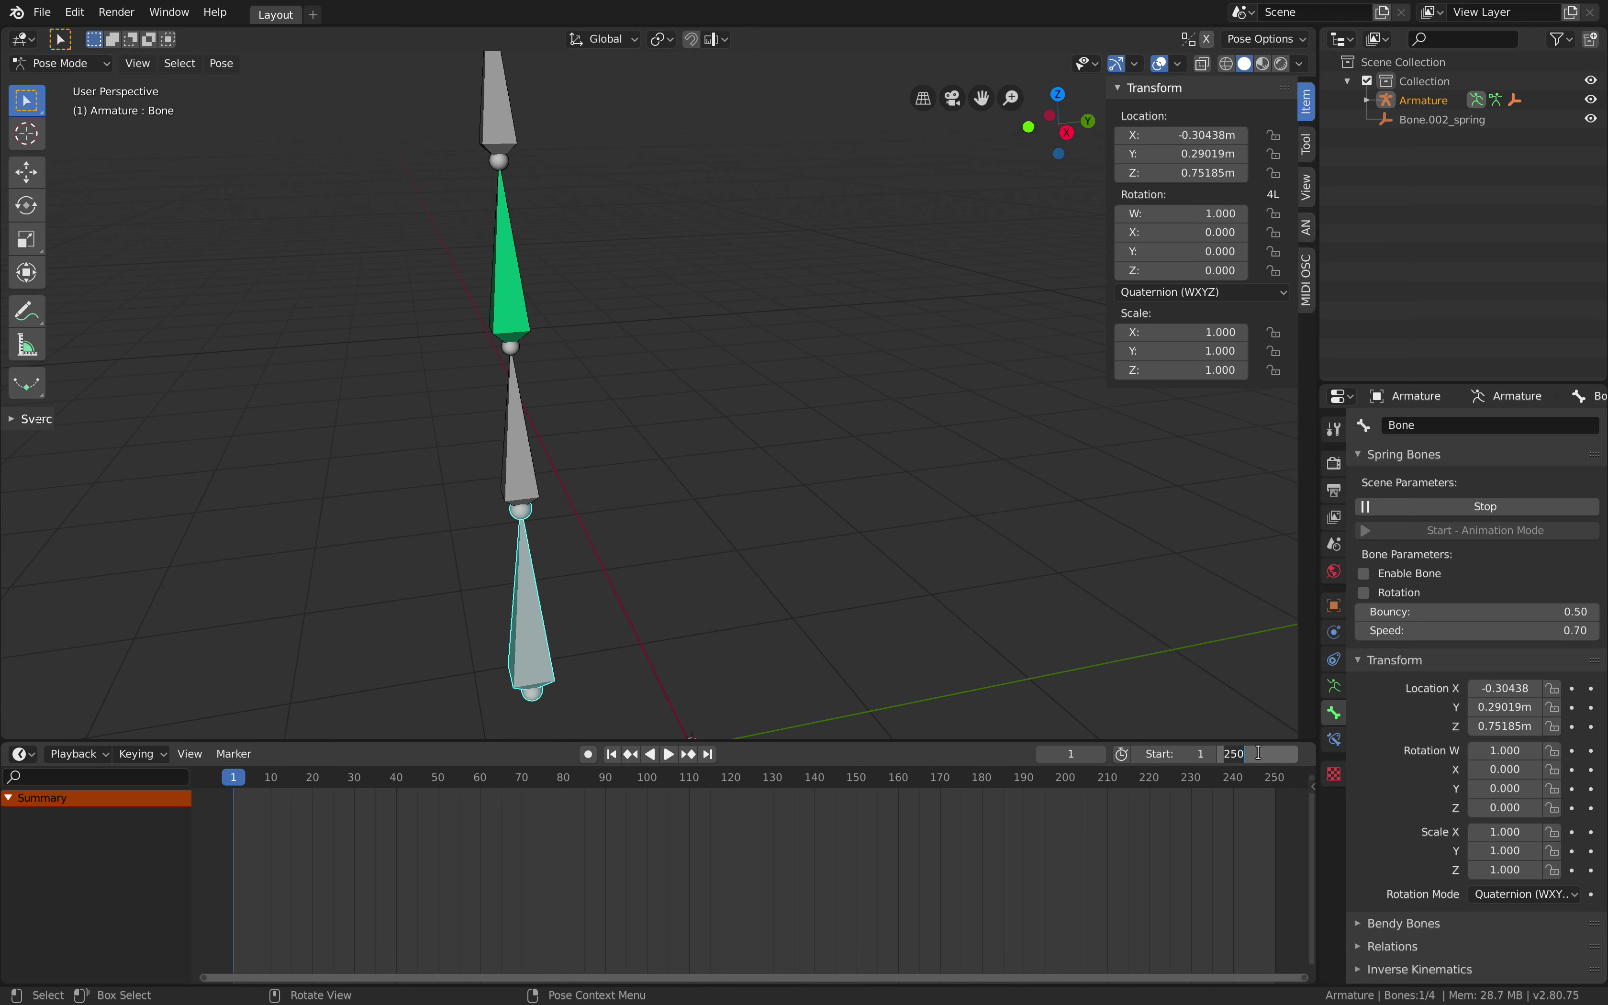
{"action": "type", "text": "500"}
{"action": "key", "text": "Return"}
Play the animation while moving the base bone to about X -0.16 m, Y 0.23 m, Z 0.31 m and trackball-rotating it, and stop playback.
{"action": "left_click", "coordinate": [669, 753]}
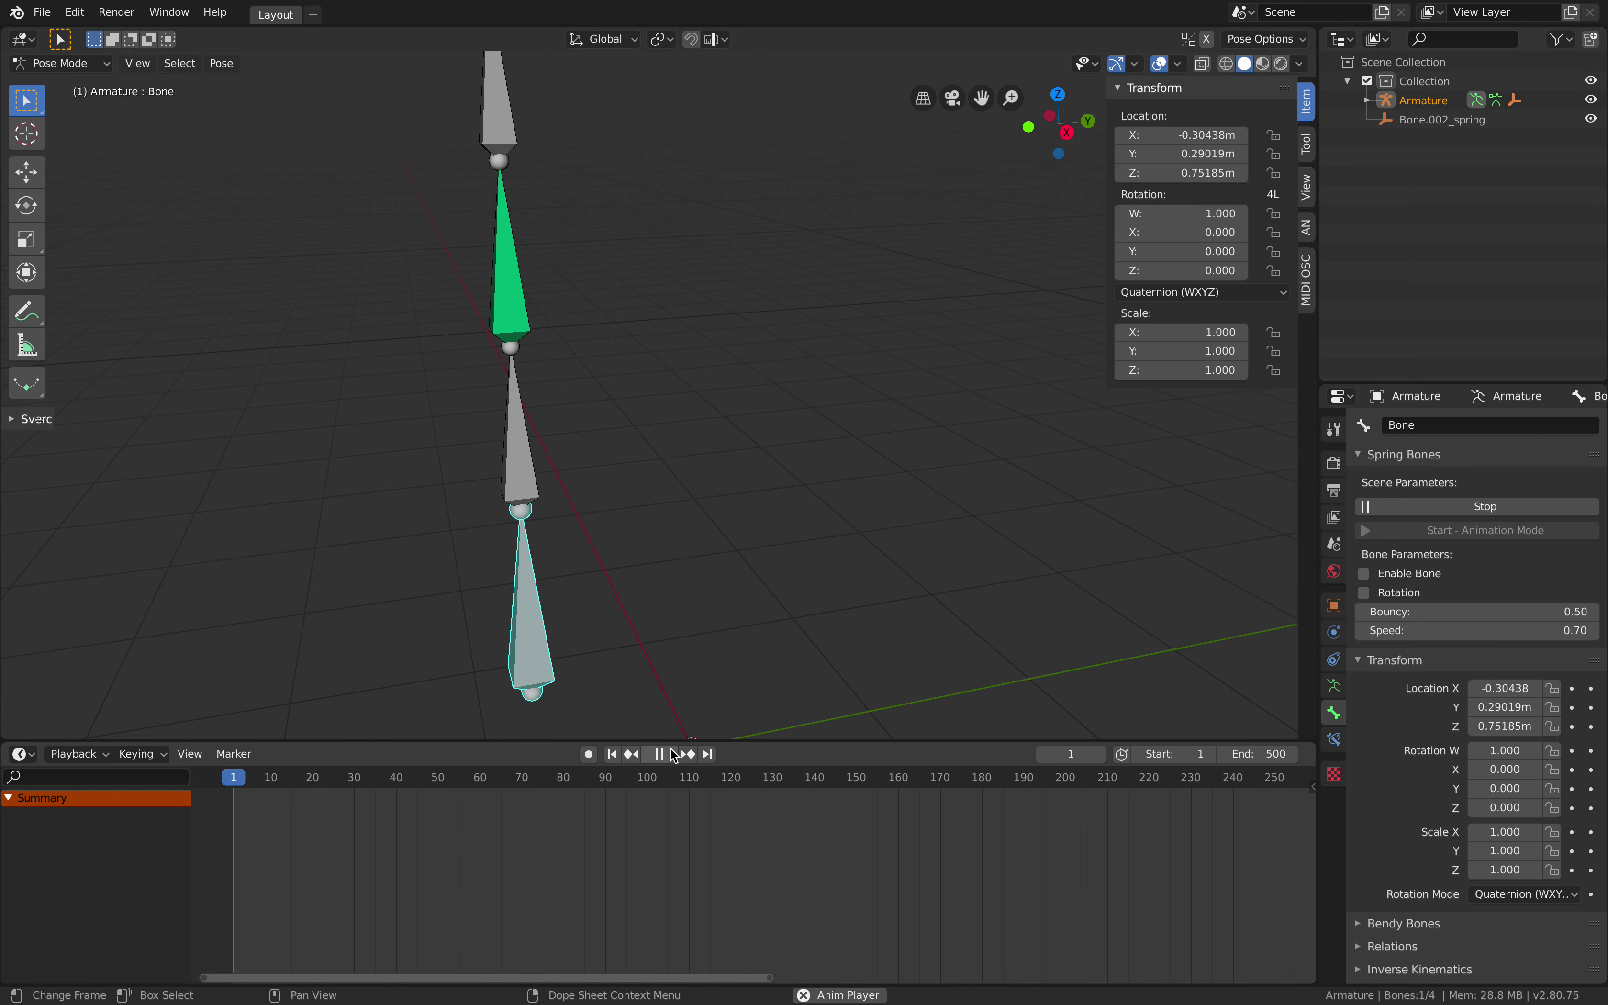
{"action": "scroll", "coordinate": [617, 585], "scroll_direction": "down", "scroll_amount": 2}
{"action": "key", "text": "g"}
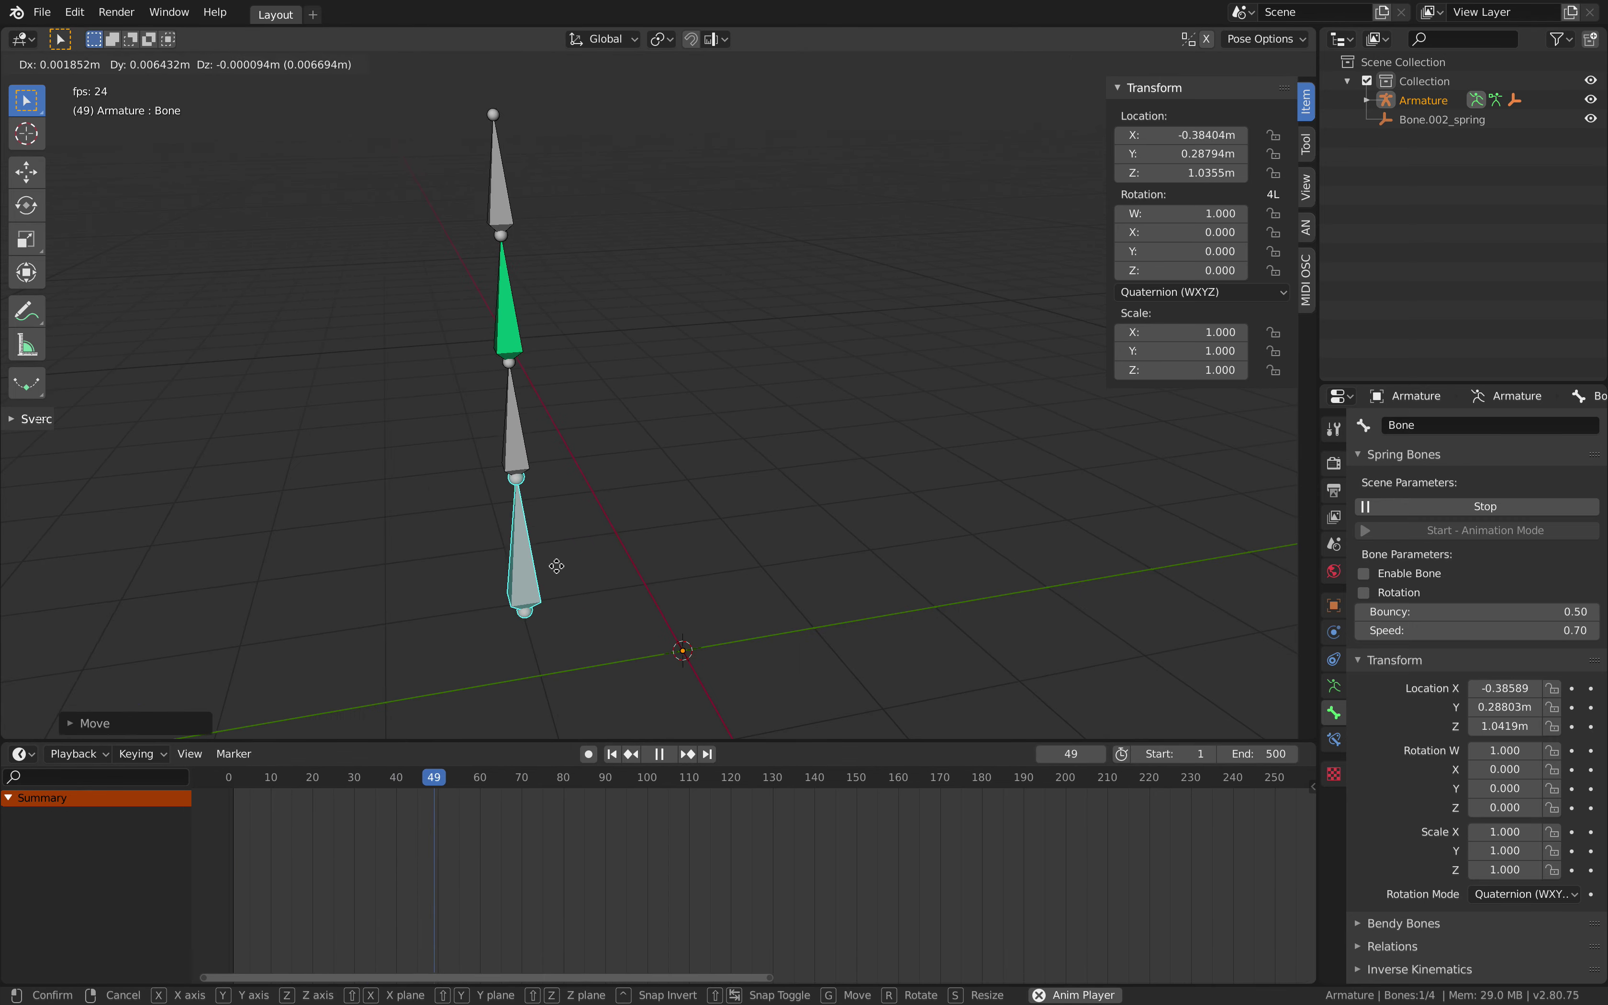
{"action": "key", "text": "r"}
{"action": "key", "text": "r"}
{"action": "key", "text": "Return"}
{"action": "left_click", "coordinate": [804, 995]}
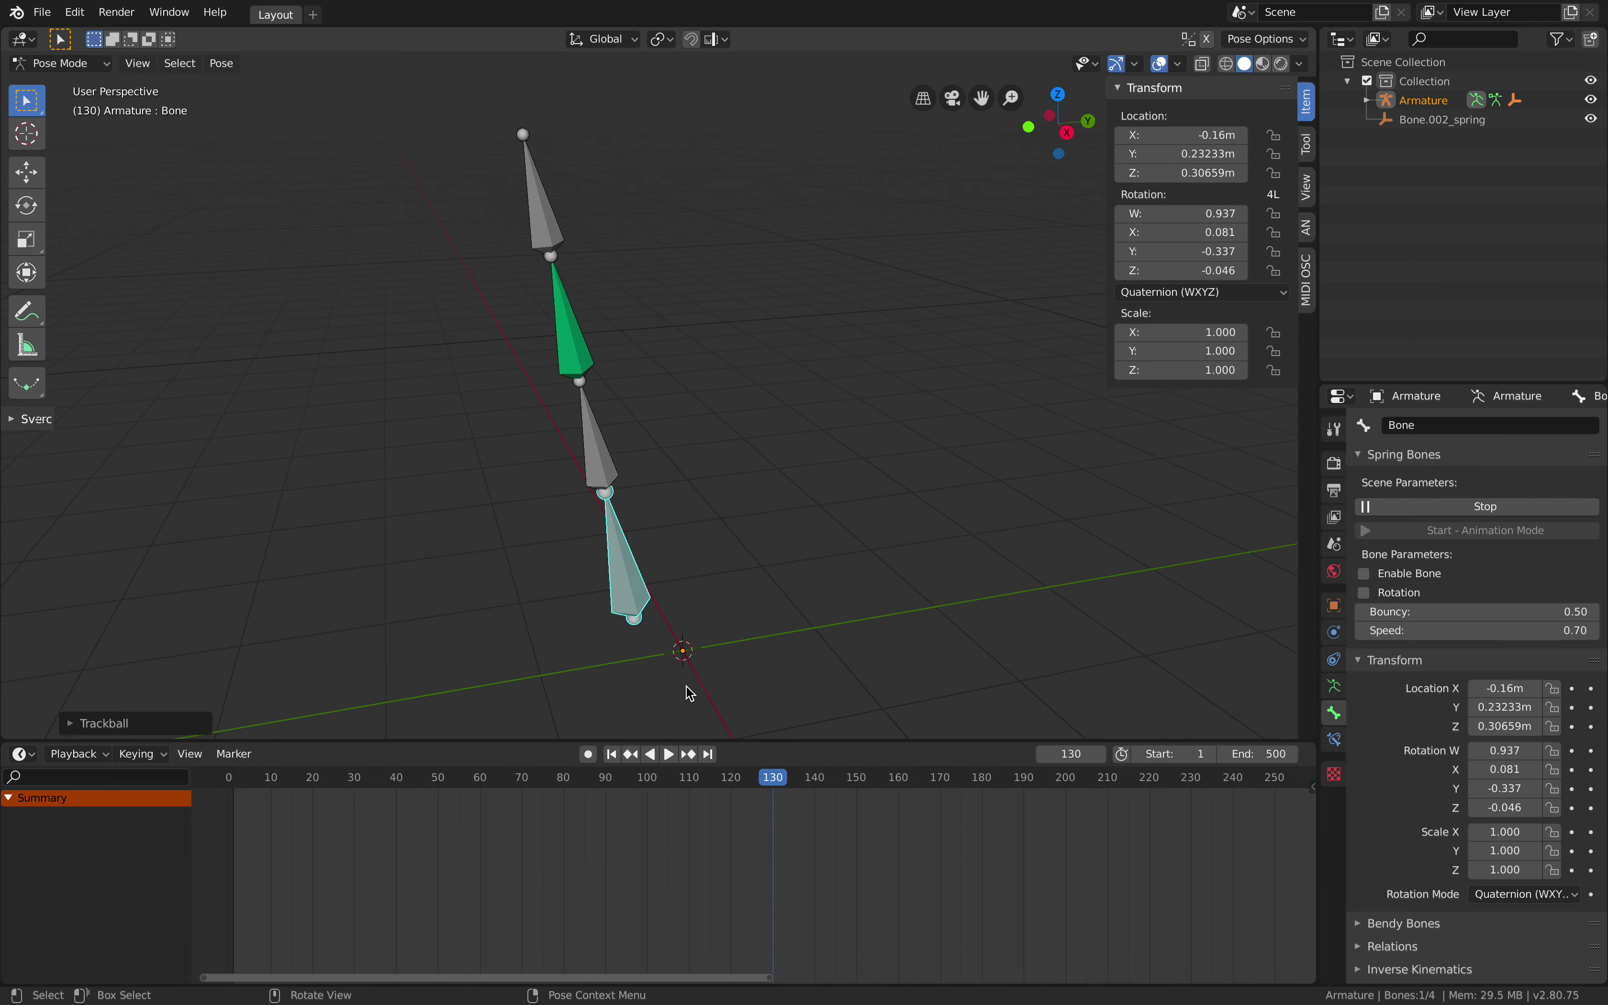
Return to frame 1, select Bone.002 and stop the spring simulation.
{"action": "left_click", "coordinate": [612, 753]}
{"action": "left_click", "coordinate": [591, 366]}
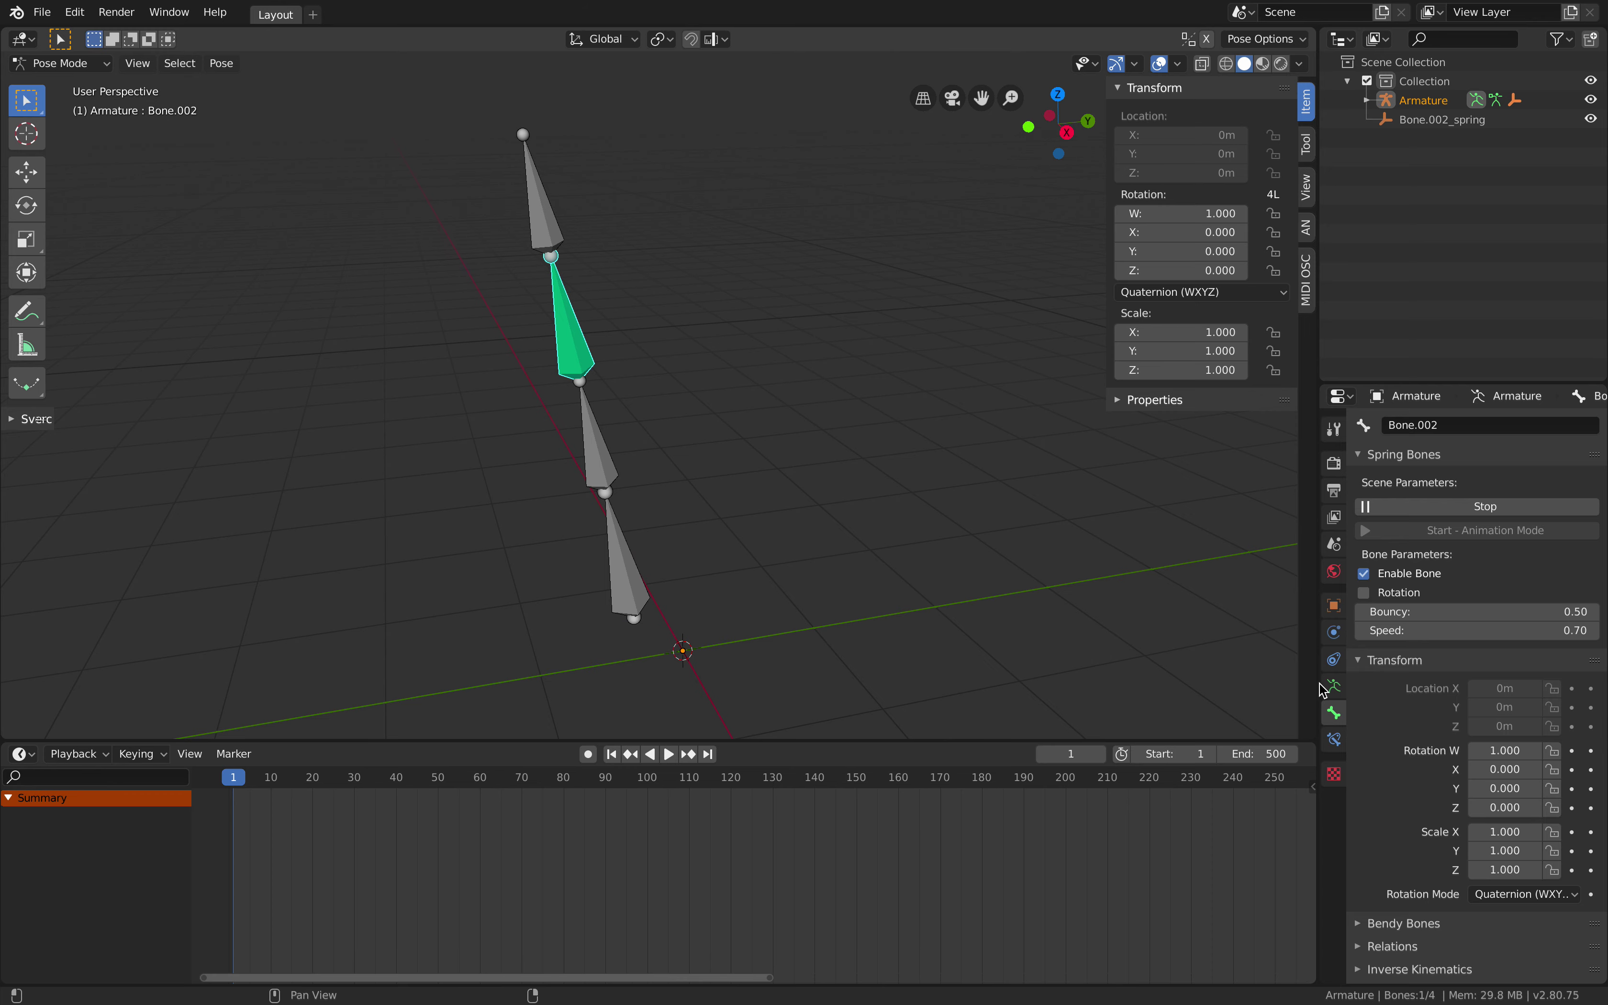
{"action": "left_click", "coordinate": [1447, 507]}
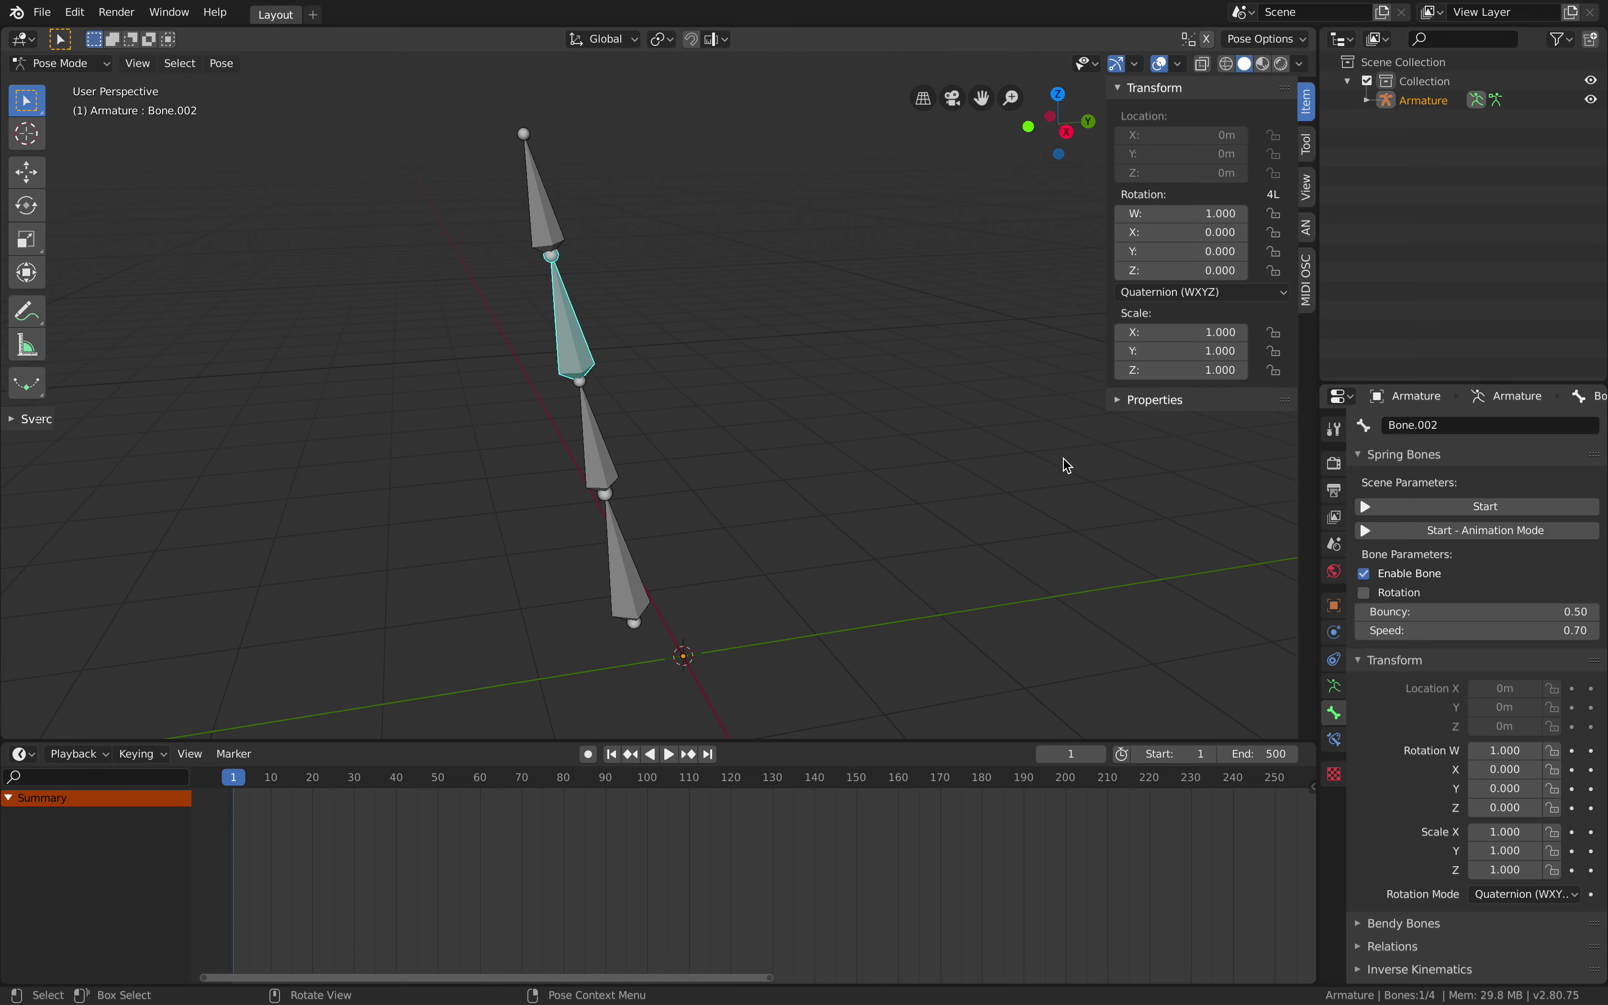
Enable Spring Bones on the topmost bone of the chain.
{"action": "left_click", "coordinate": [551, 207]}
{"action": "middle_click_drag", "start_coordinate": [641, 246], "coordinate": [648, 246]}
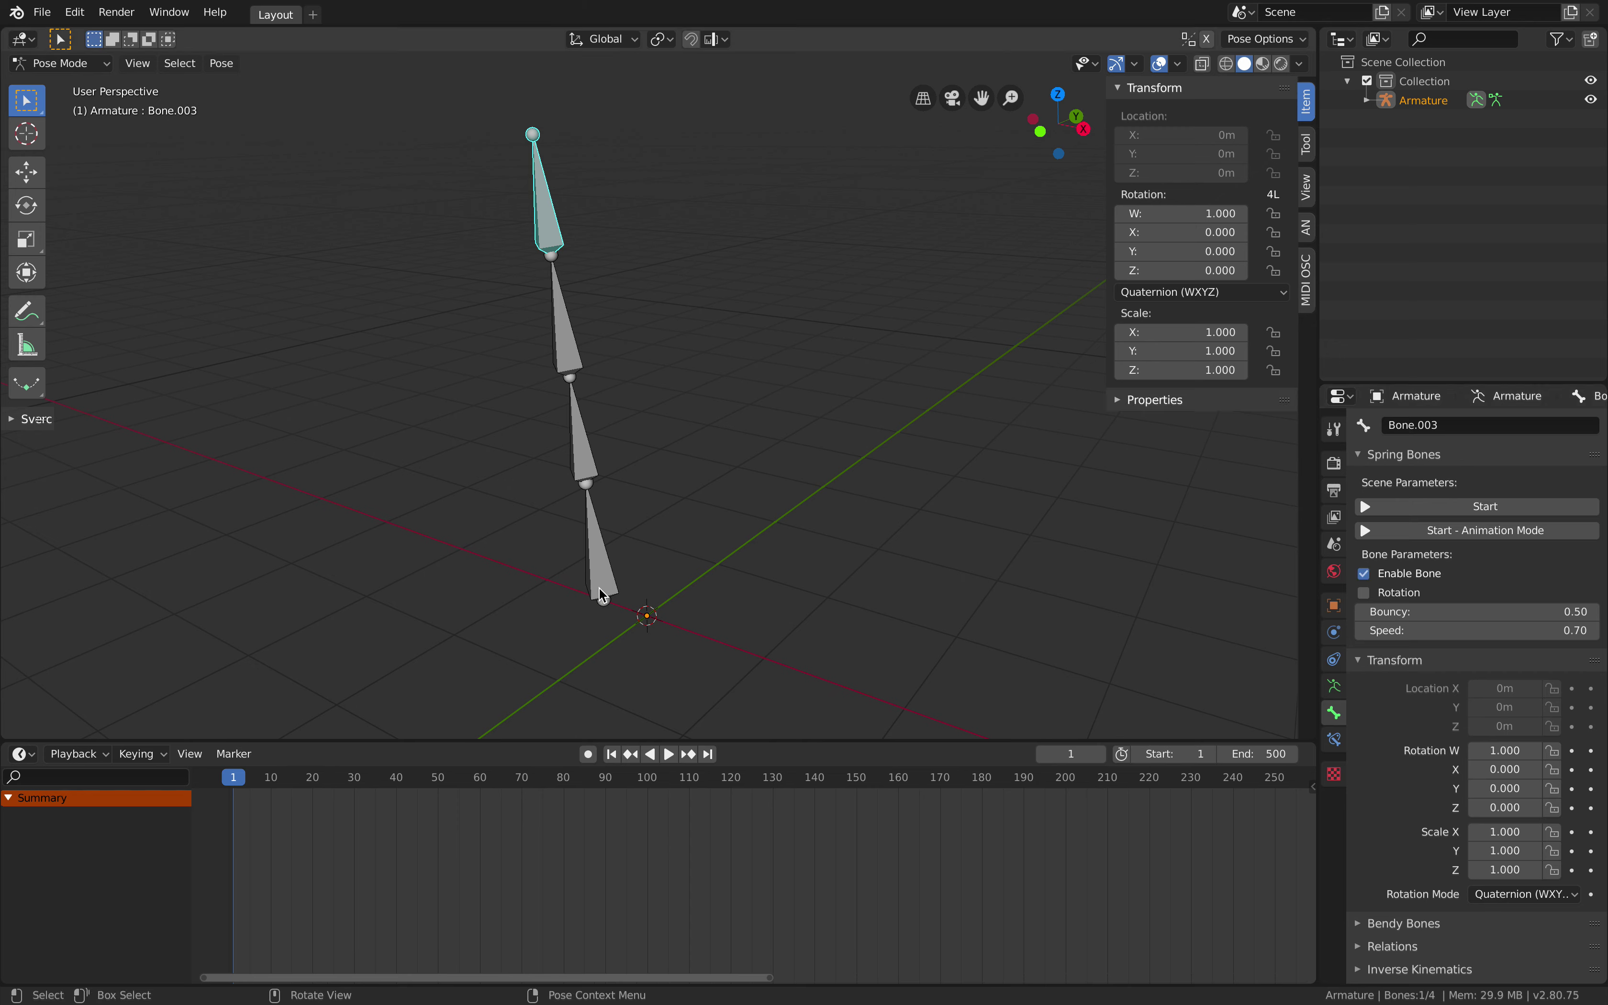
Play the animation while moving the base bone to about X 0.05 m, Y 0.16 m, Z 0.18 m, and stop playback.
{"action": "left_click", "coordinate": [603, 593]}
{"action": "left_click", "coordinate": [676, 755]}
{"action": "left_click", "coordinate": [660, 755]}
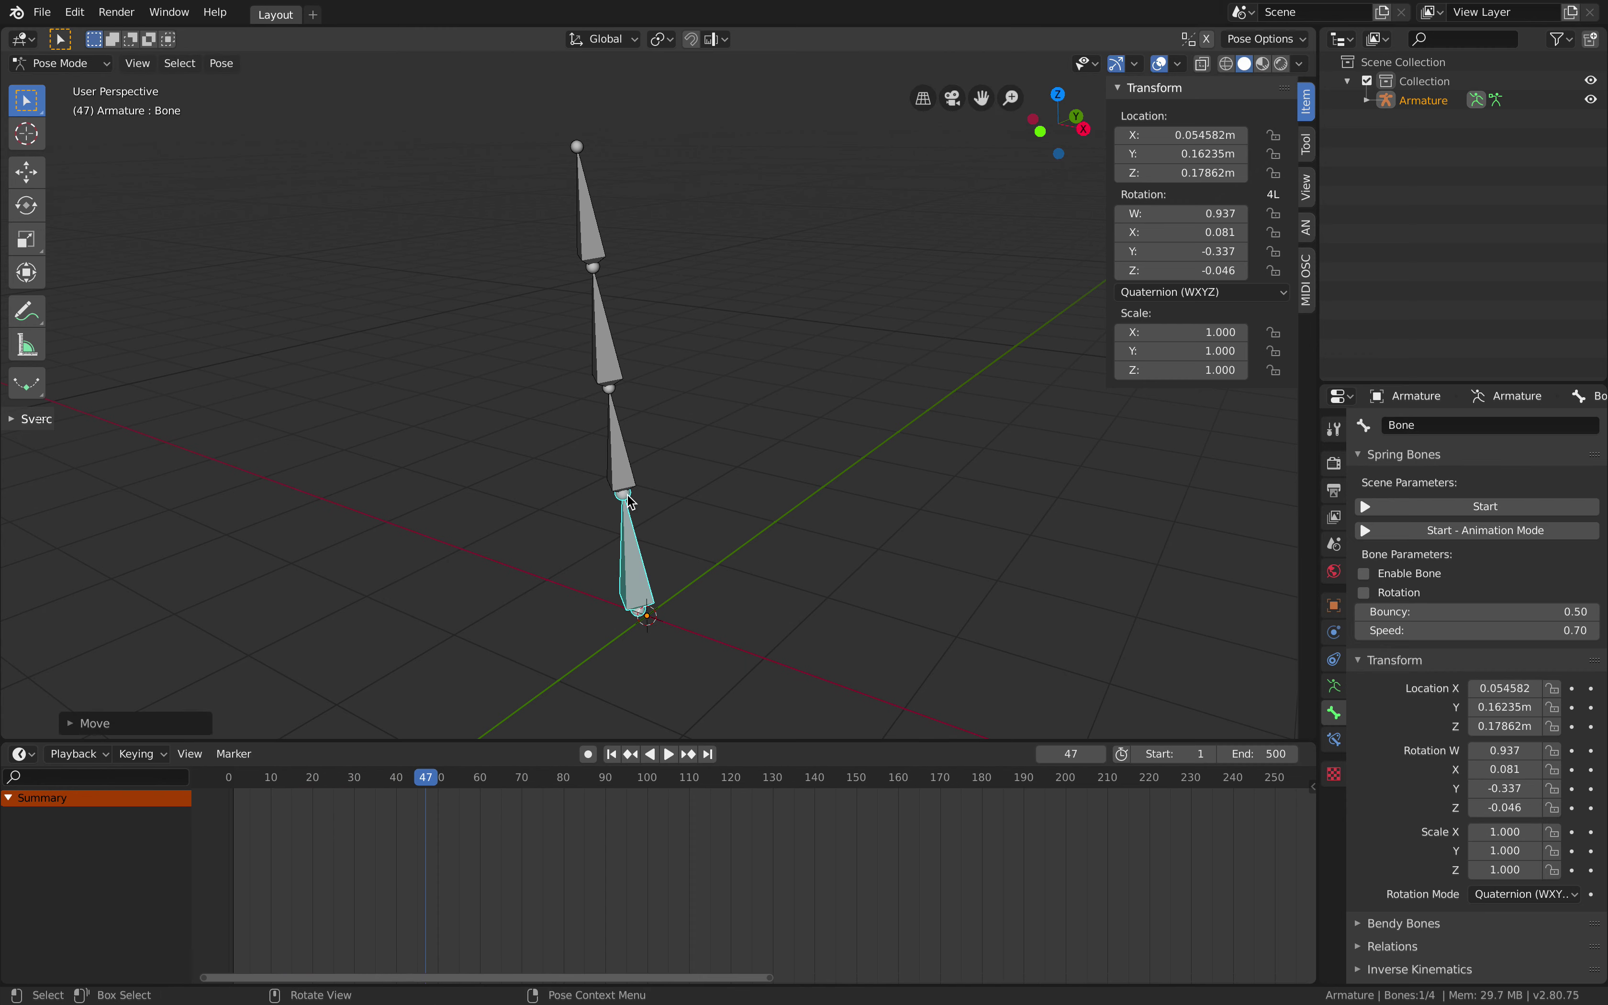
Clear the bone selection and return the animation to frame 1.
{"action": "left_click", "coordinate": [592, 234]}
{"action": "left_click", "coordinate": [617, 446]}
{"action": "key", "text": "ctrl+z"}
{"action": "middle_click_drag", "start_coordinate": [660, 390], "coordinate": [699, 539]}
{"action": "key", "text": "a"}
{"action": "key", "text": "alt+a"}
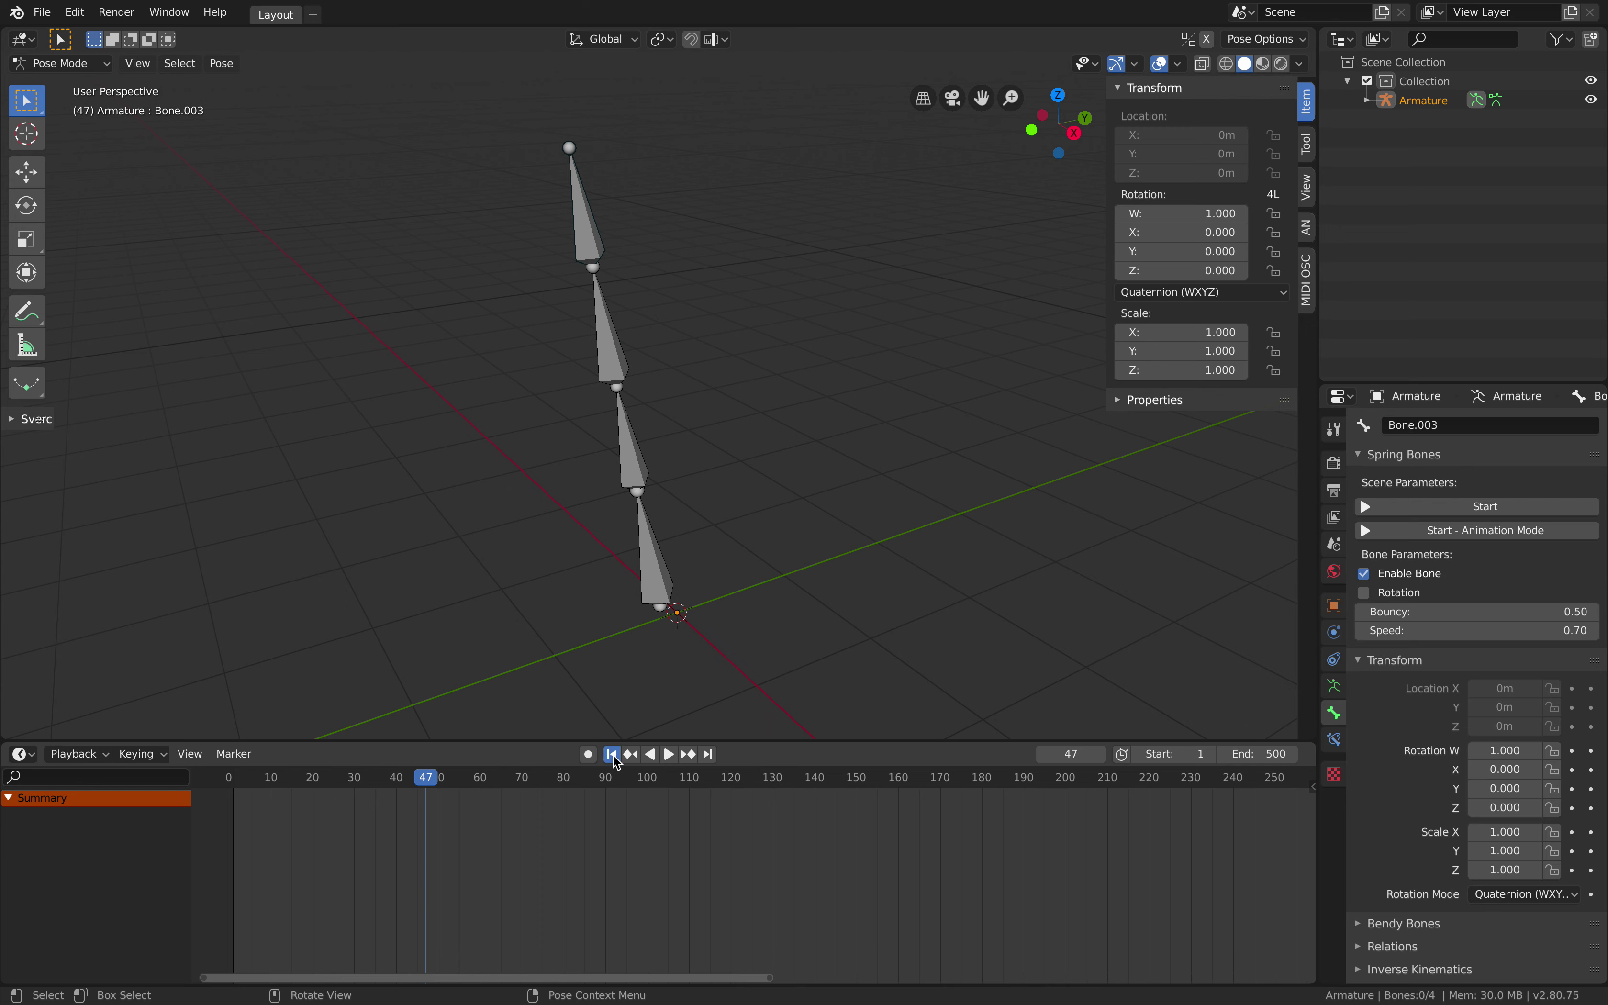
{"action": "left_click", "coordinate": [612, 753]}
Enable spring Rotation on the topmost bone and on Bone.002 below it, and start the interactive spring simulation.
{"action": "left_click", "coordinate": [661, 593]}
{"action": "left_click", "coordinate": [642, 453]}
{"action": "left_click", "coordinate": [619, 360]}
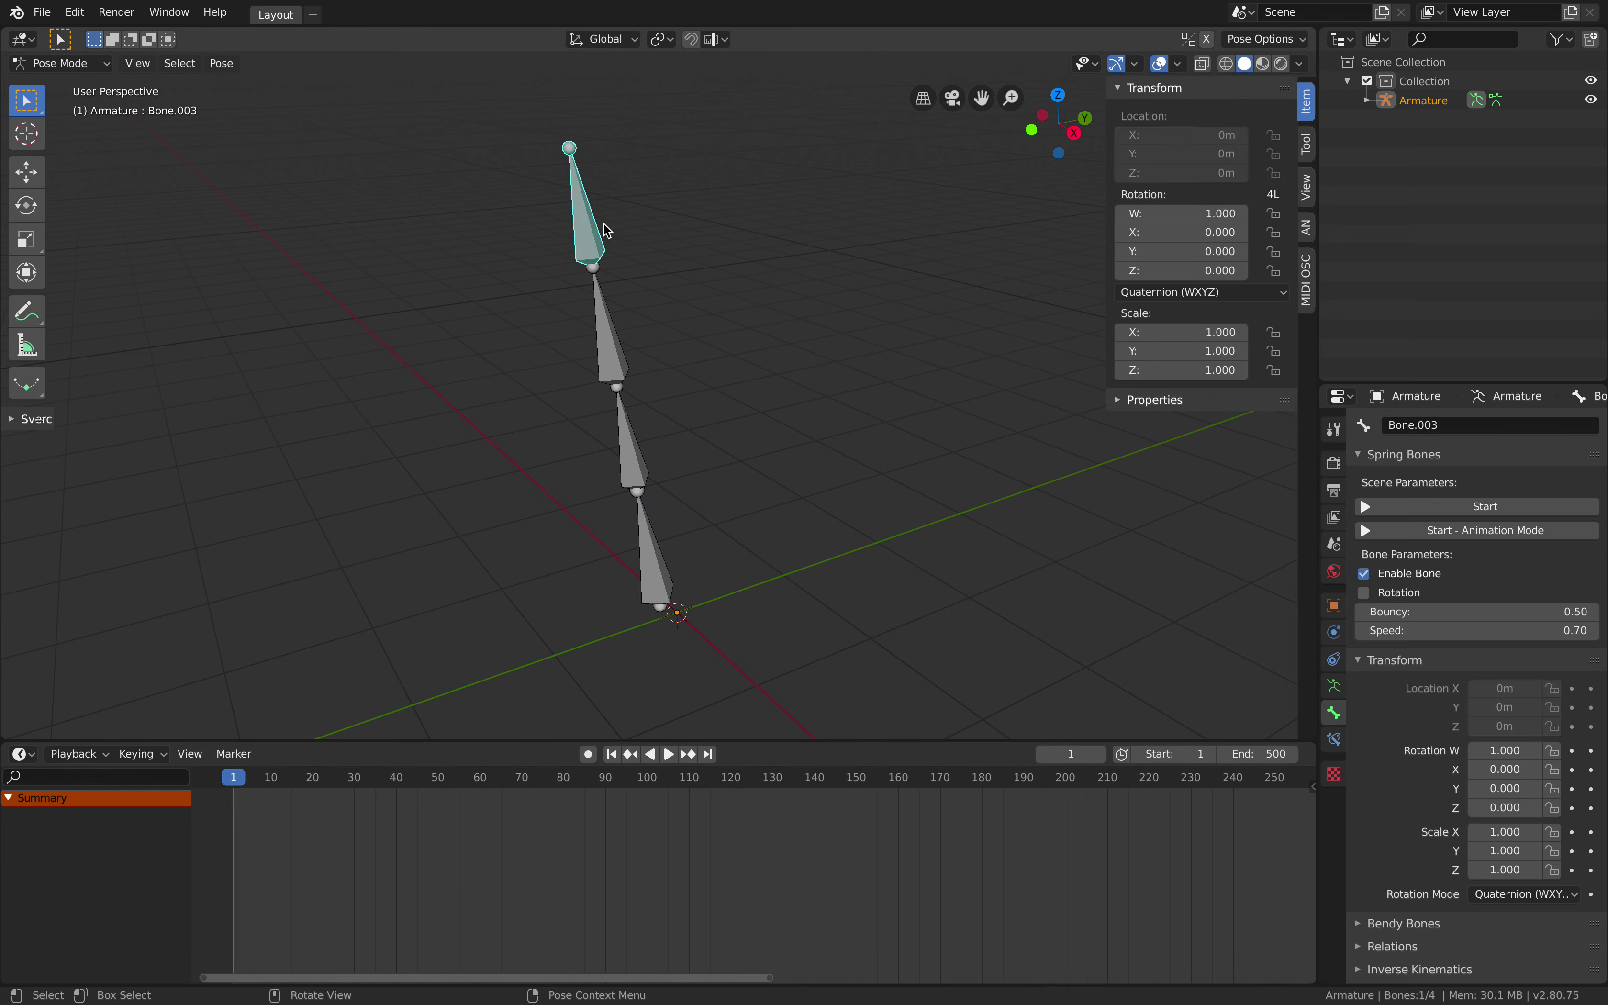
{"action": "key", "text": "ctrl+z"}
{"action": "left_click", "coordinate": [595, 249]}
{"action": "left_click", "coordinate": [1367, 592]}
{"action": "left_click", "coordinate": [621, 340]}
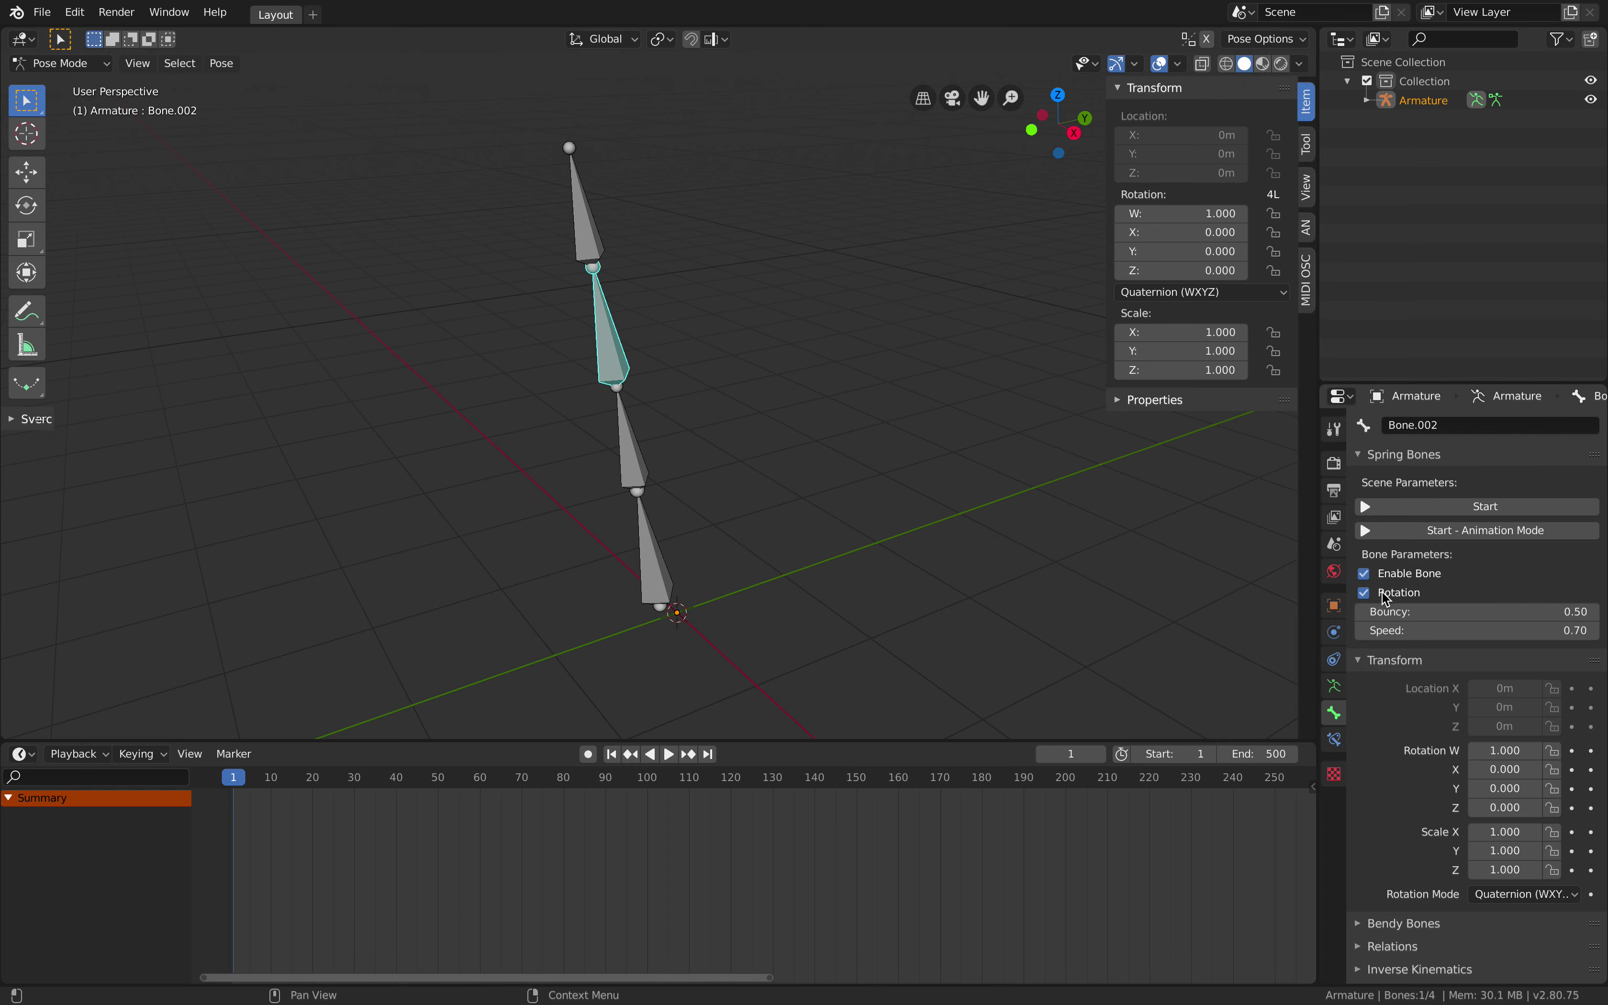
{"action": "left_click", "coordinate": [1450, 506]}
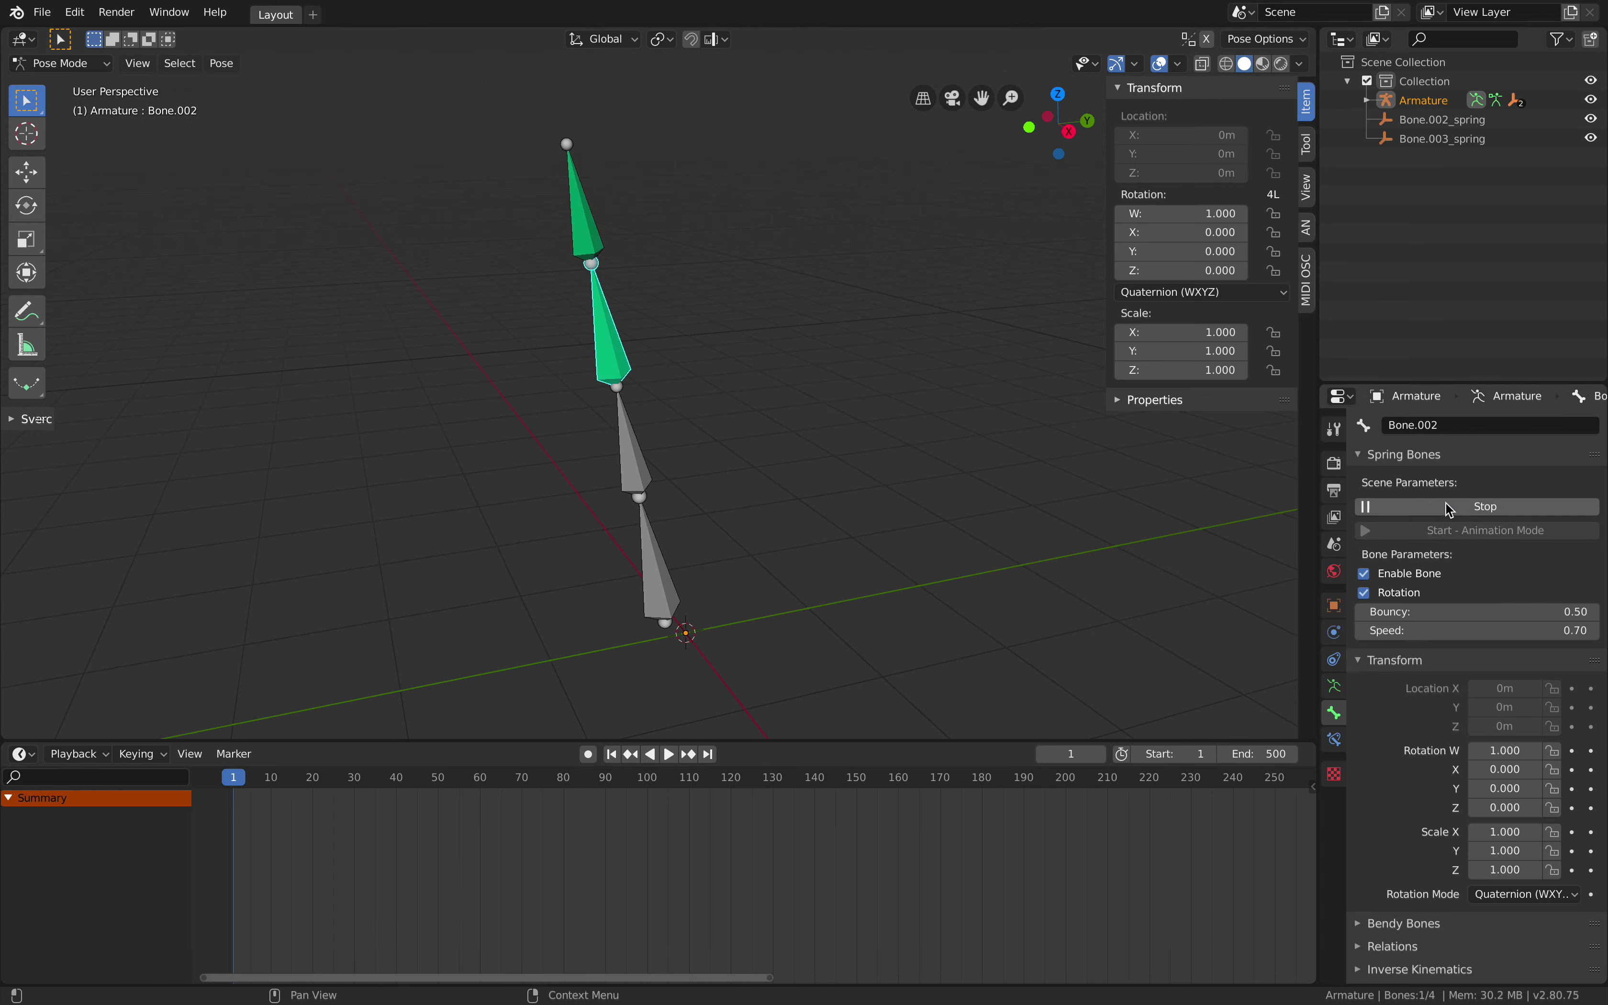
Move the base bone to about X 0.10 m, Y 0.16 m, Z 0.05 m while the spring simulation runs.
{"action": "left_click", "coordinate": [660, 561]}
{"action": "key", "text": "g"}
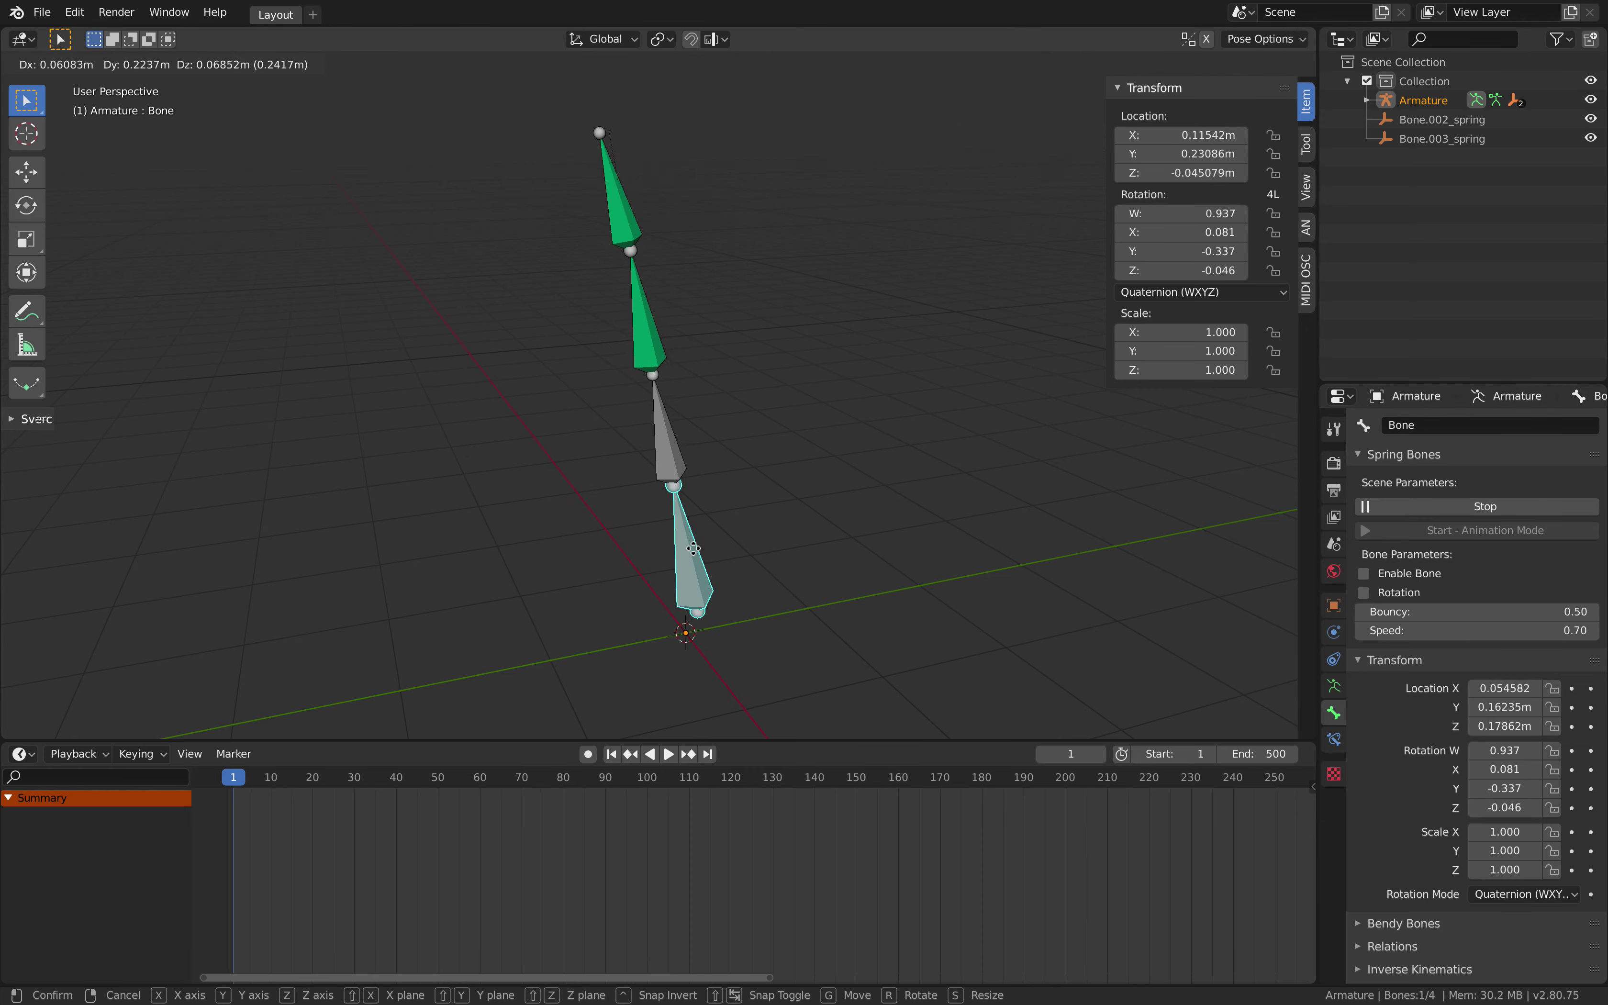
{"action": "left_click", "coordinate": [696, 550]}
{"action": "key", "text": "g"}
Trackball-rotate the base bone several times, ending at a rotation of about W 0.698, X 0.185, Y -0.686, Z 0.085.
{"action": "key", "text": "r"}
{"action": "key", "text": "r"}
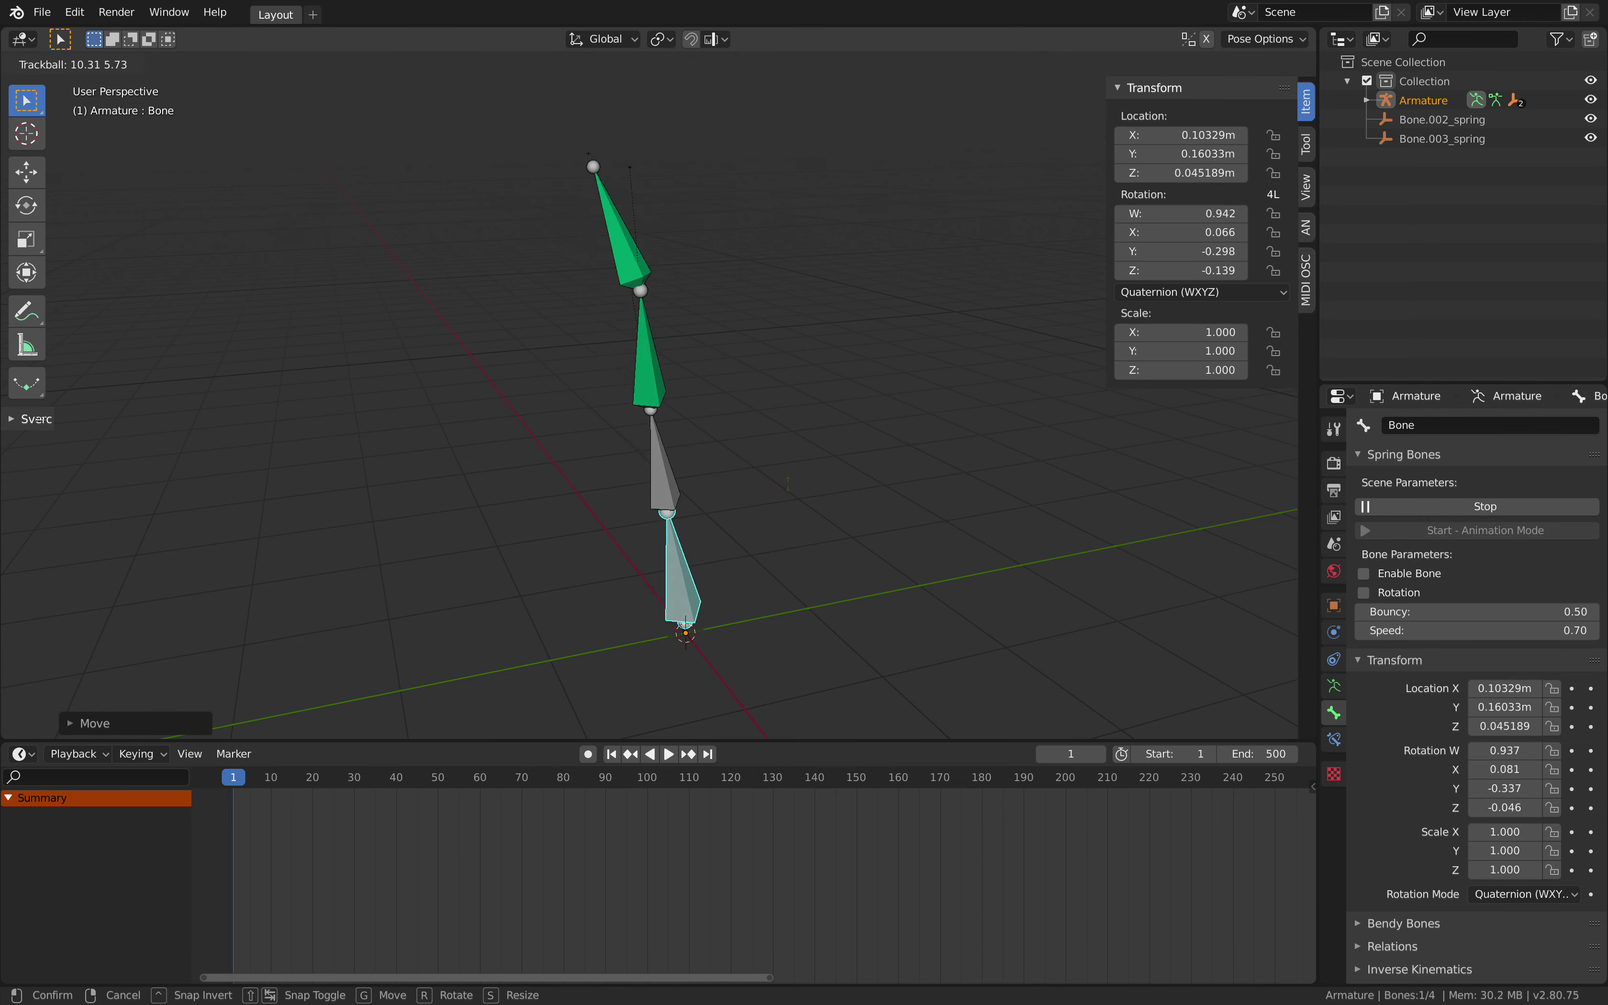
{"action": "left_click", "coordinate": [787, 485]}
{"action": "key", "text": "r"}
{"action": "key", "text": "r"}
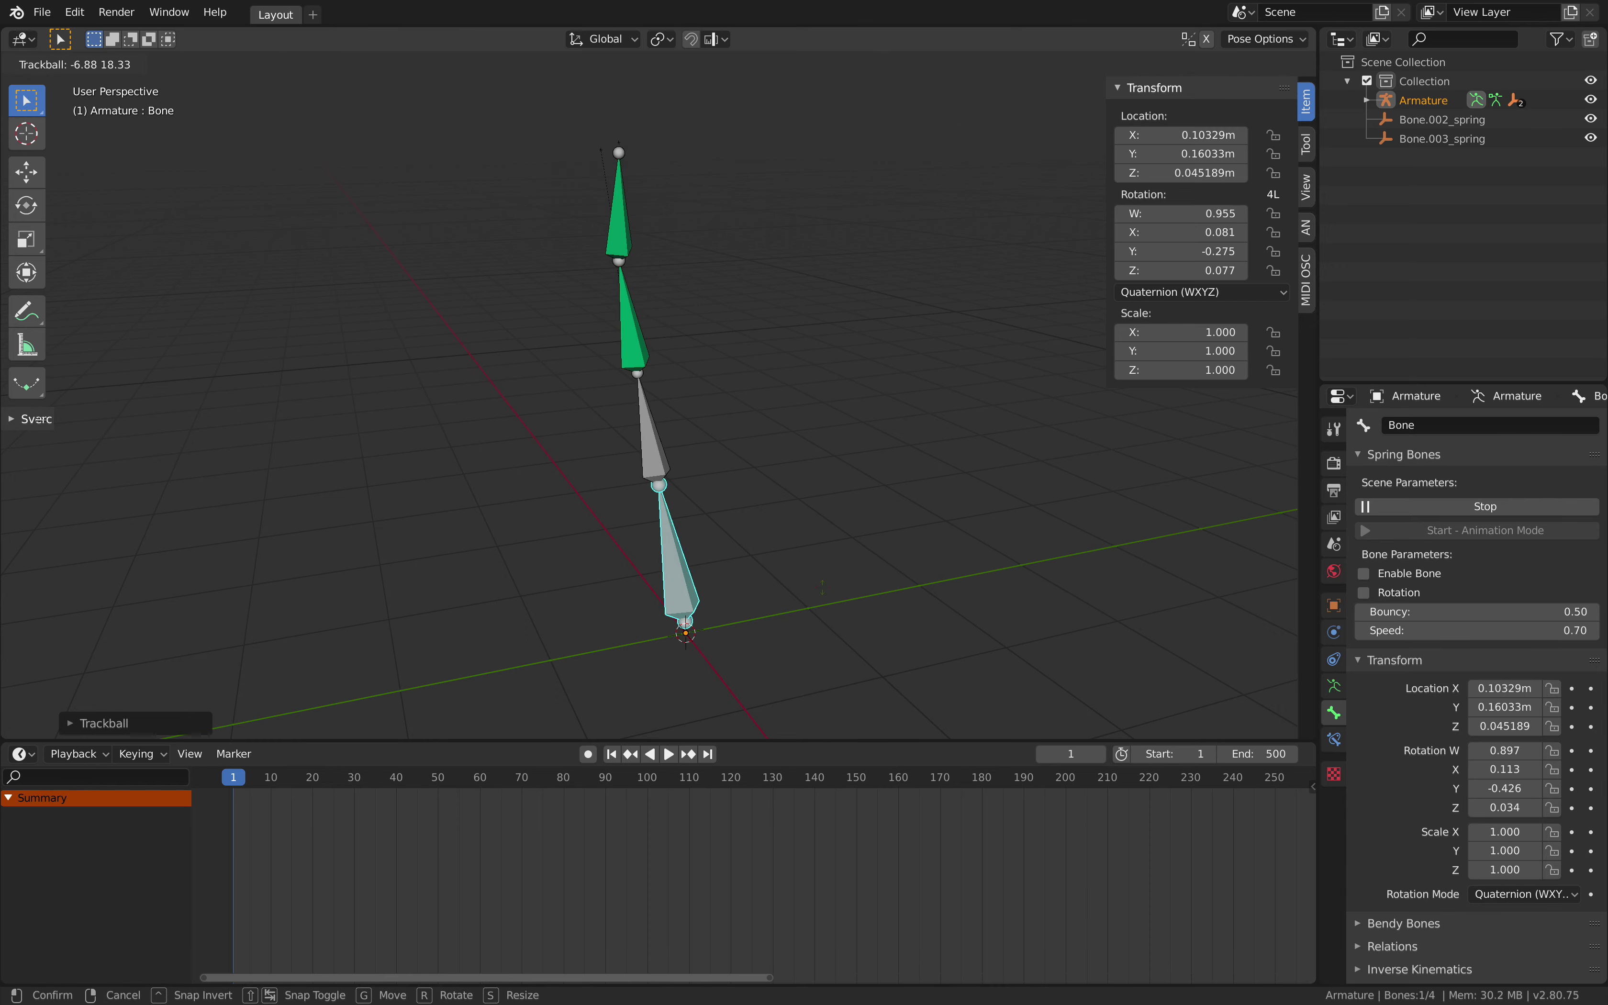
{"action": "left_click", "coordinate": [688, 737]}
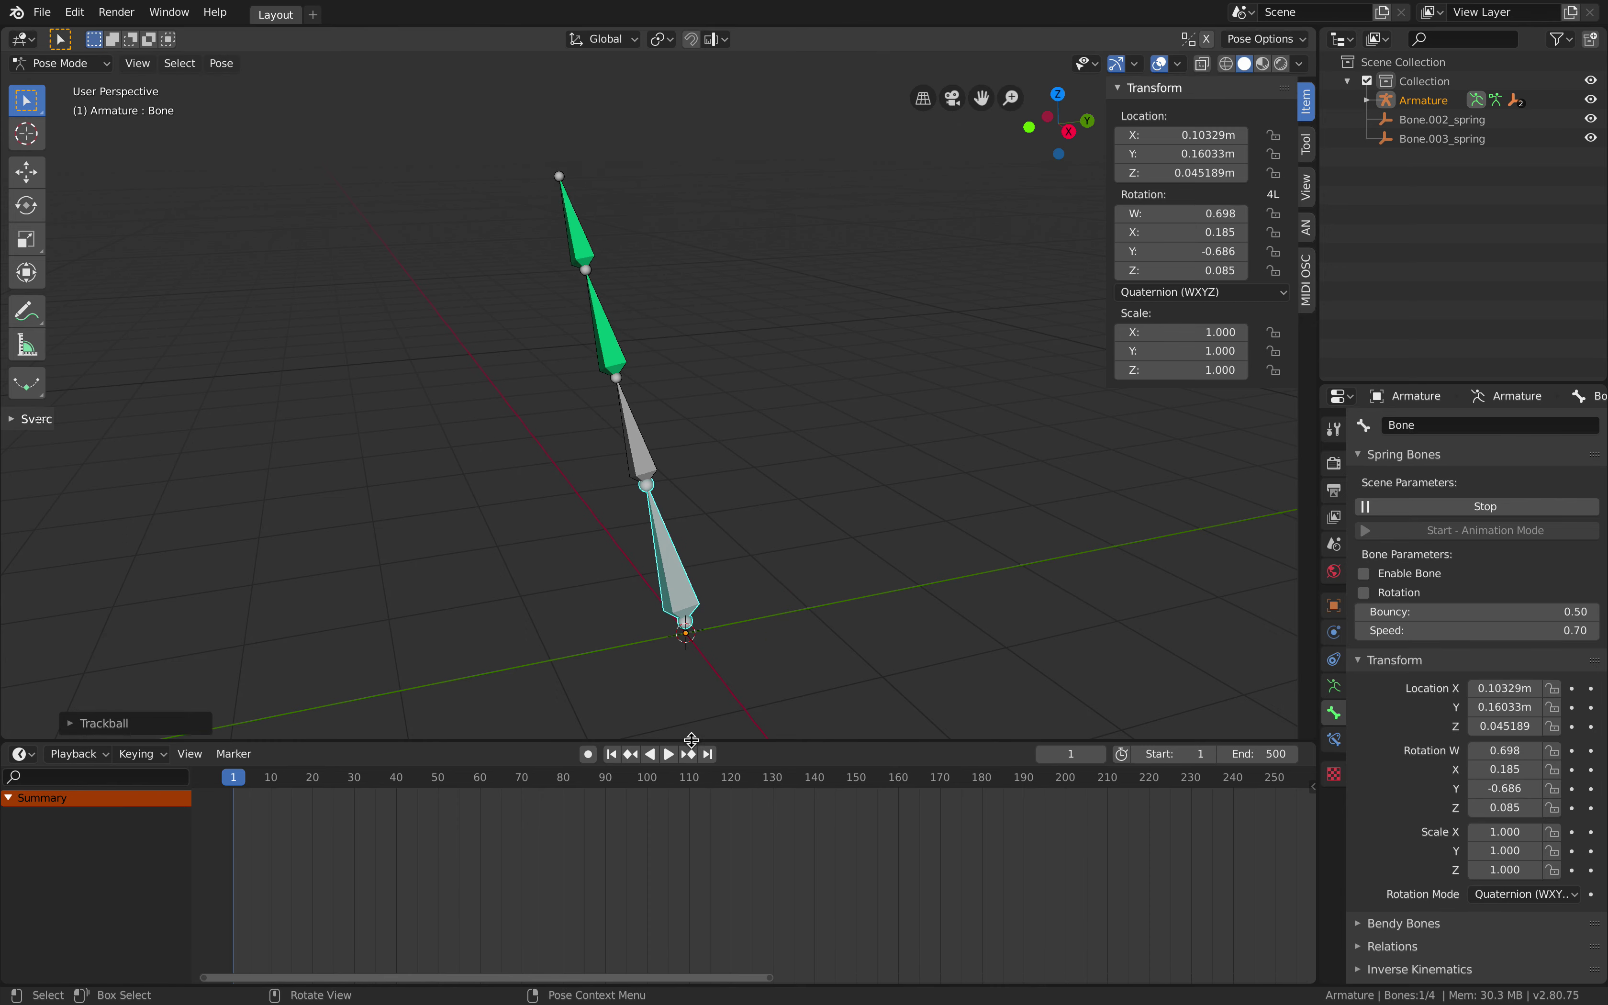
Play the animation briefly, return it to frame 1, and move the base bone to about X 0.10 m, Y 0.20 m, Z 0.02 m.
{"action": "left_click", "coordinate": [670, 754]}
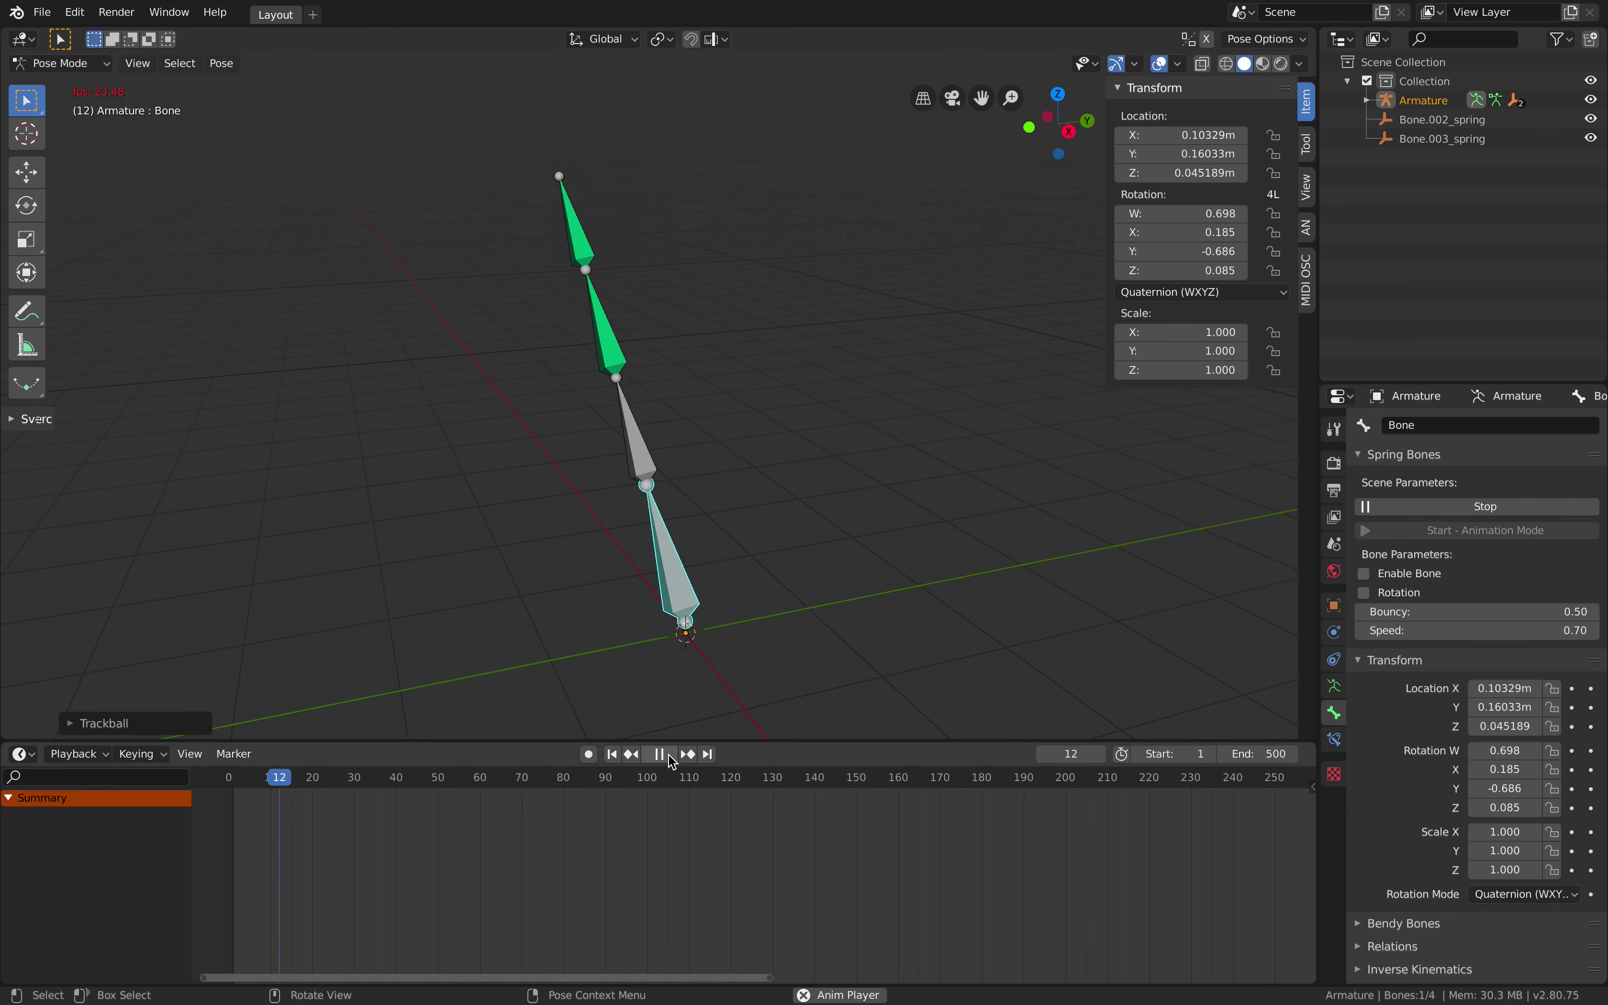
{"action": "left_click", "coordinate": [612, 754]}
{"action": "key", "text": "g"}
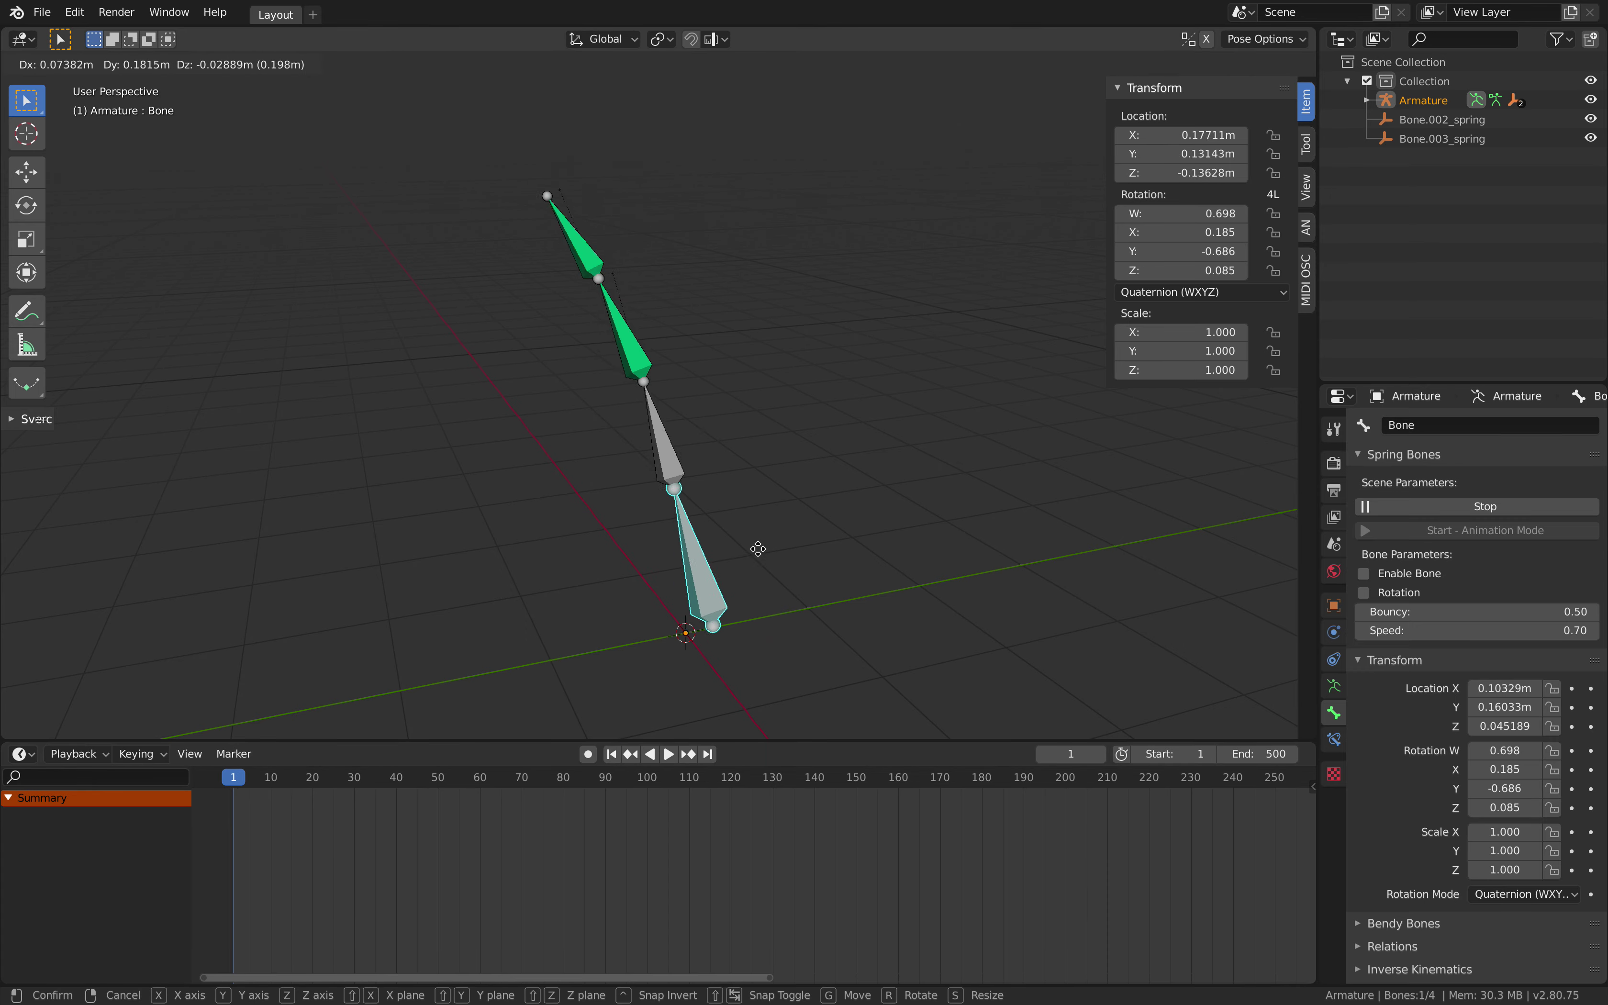
{"action": "left_click", "coordinate": [731, 554]}
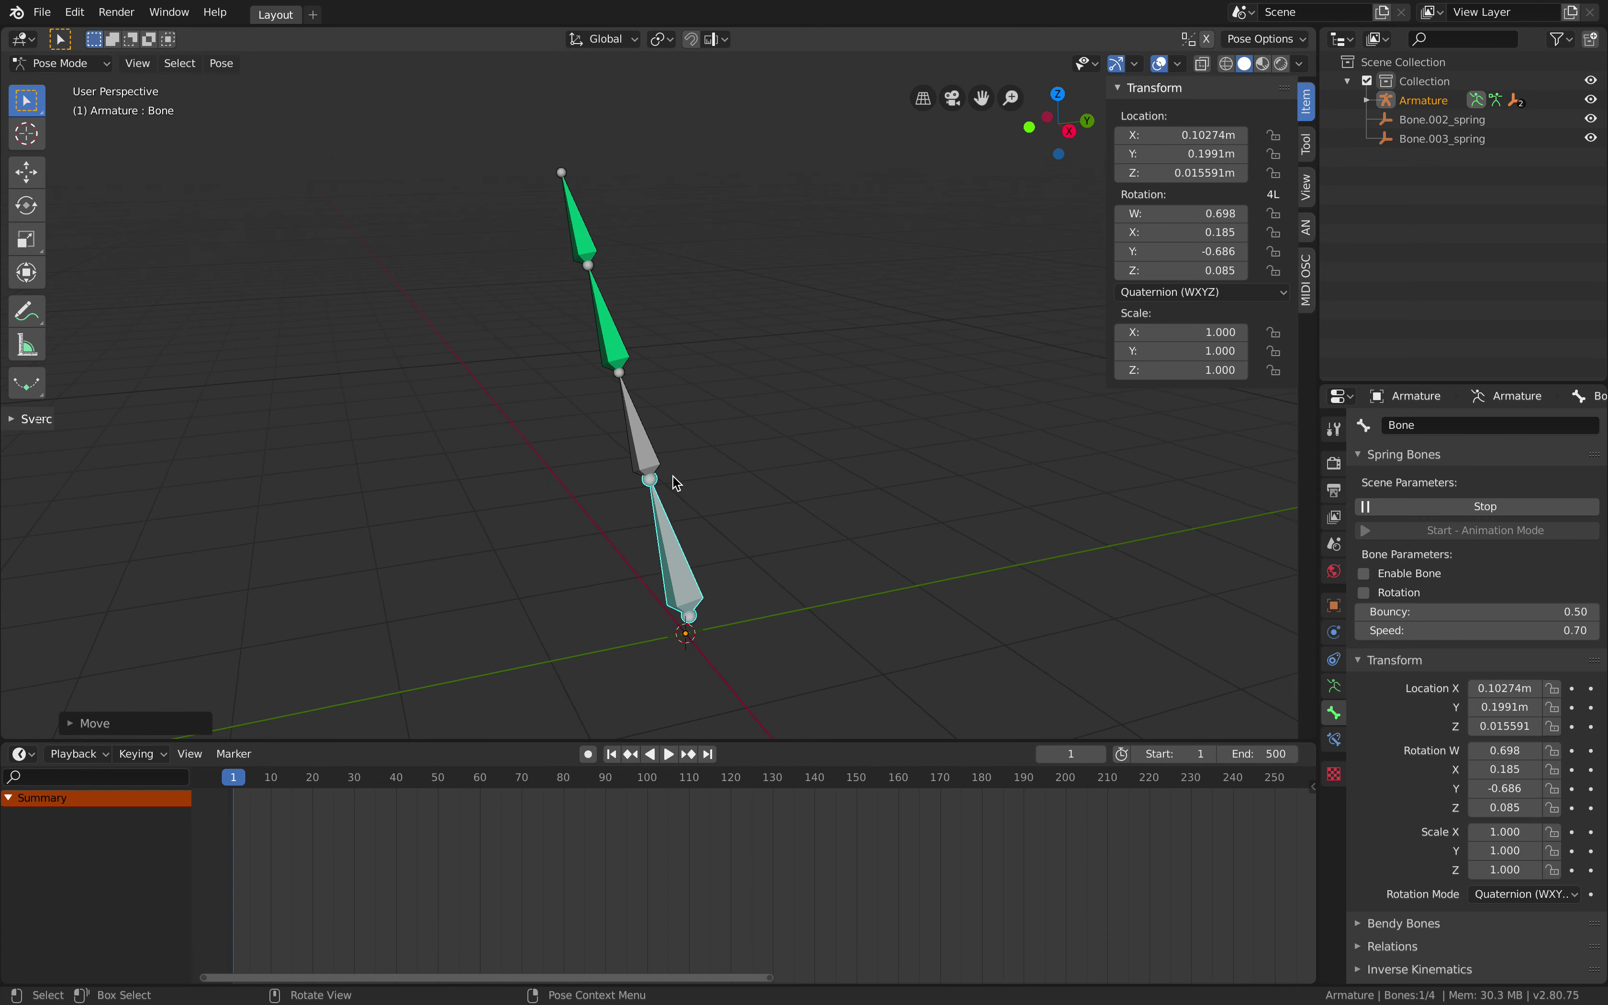
Disable spring Rotation on the topmost bone and on Bone.002 below it.
{"action": "left_click", "coordinate": [655, 456]}
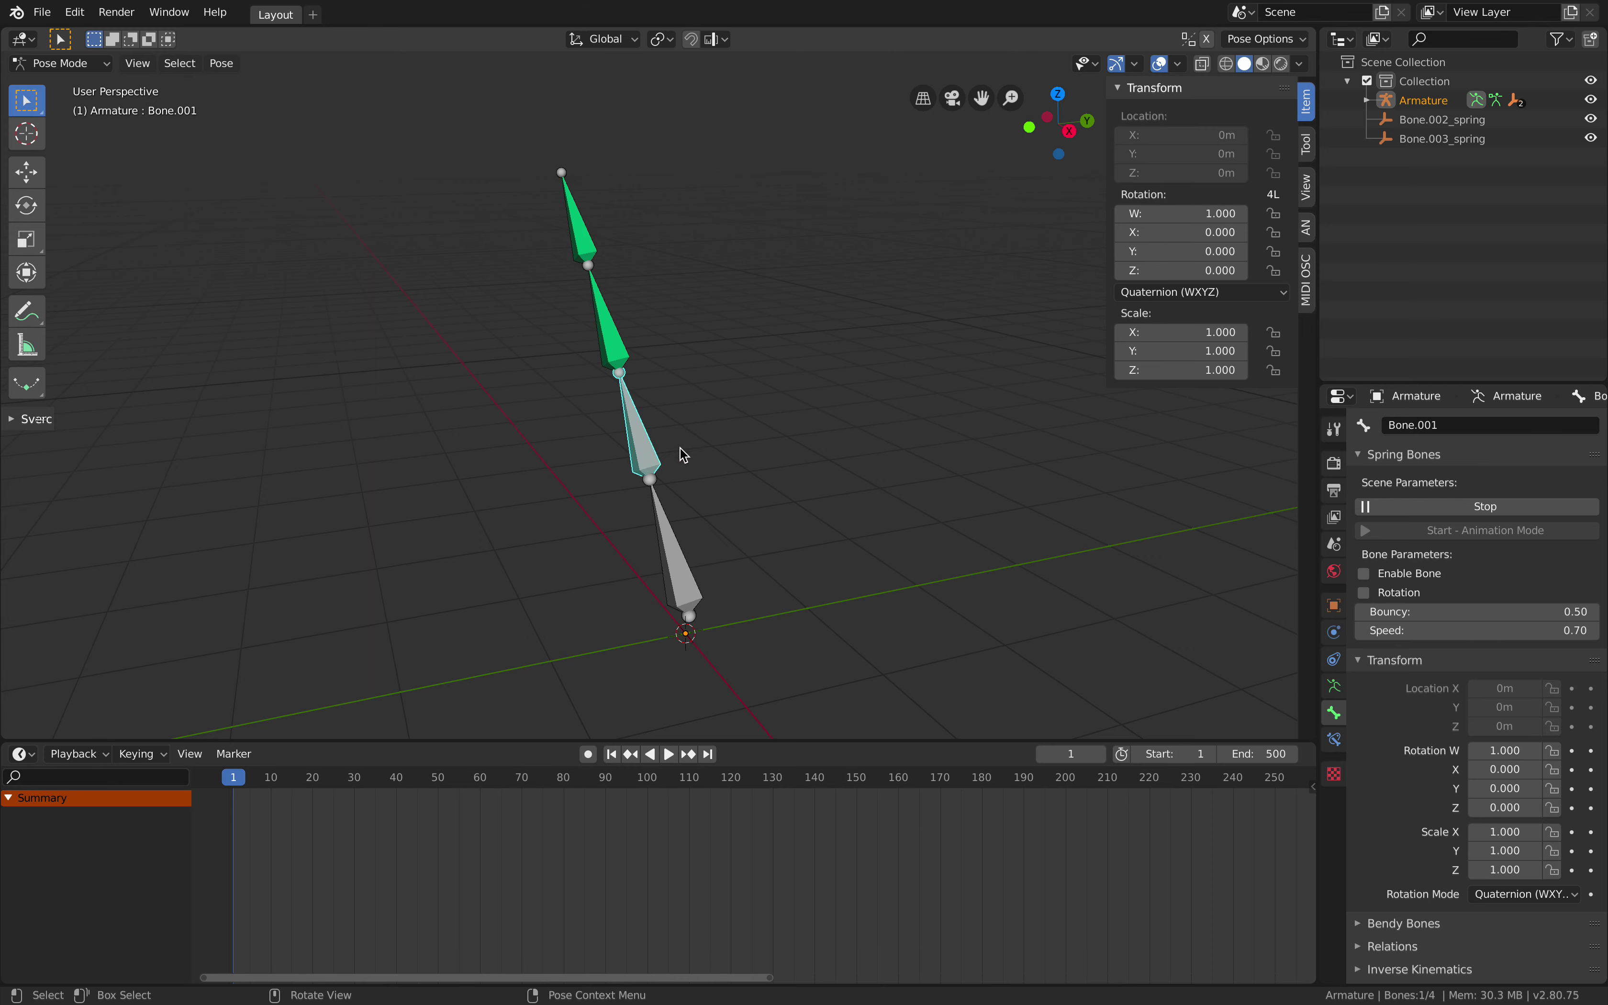
{"action": "left_click", "coordinate": [618, 333]}
{"action": "left_click", "coordinate": [589, 237]}
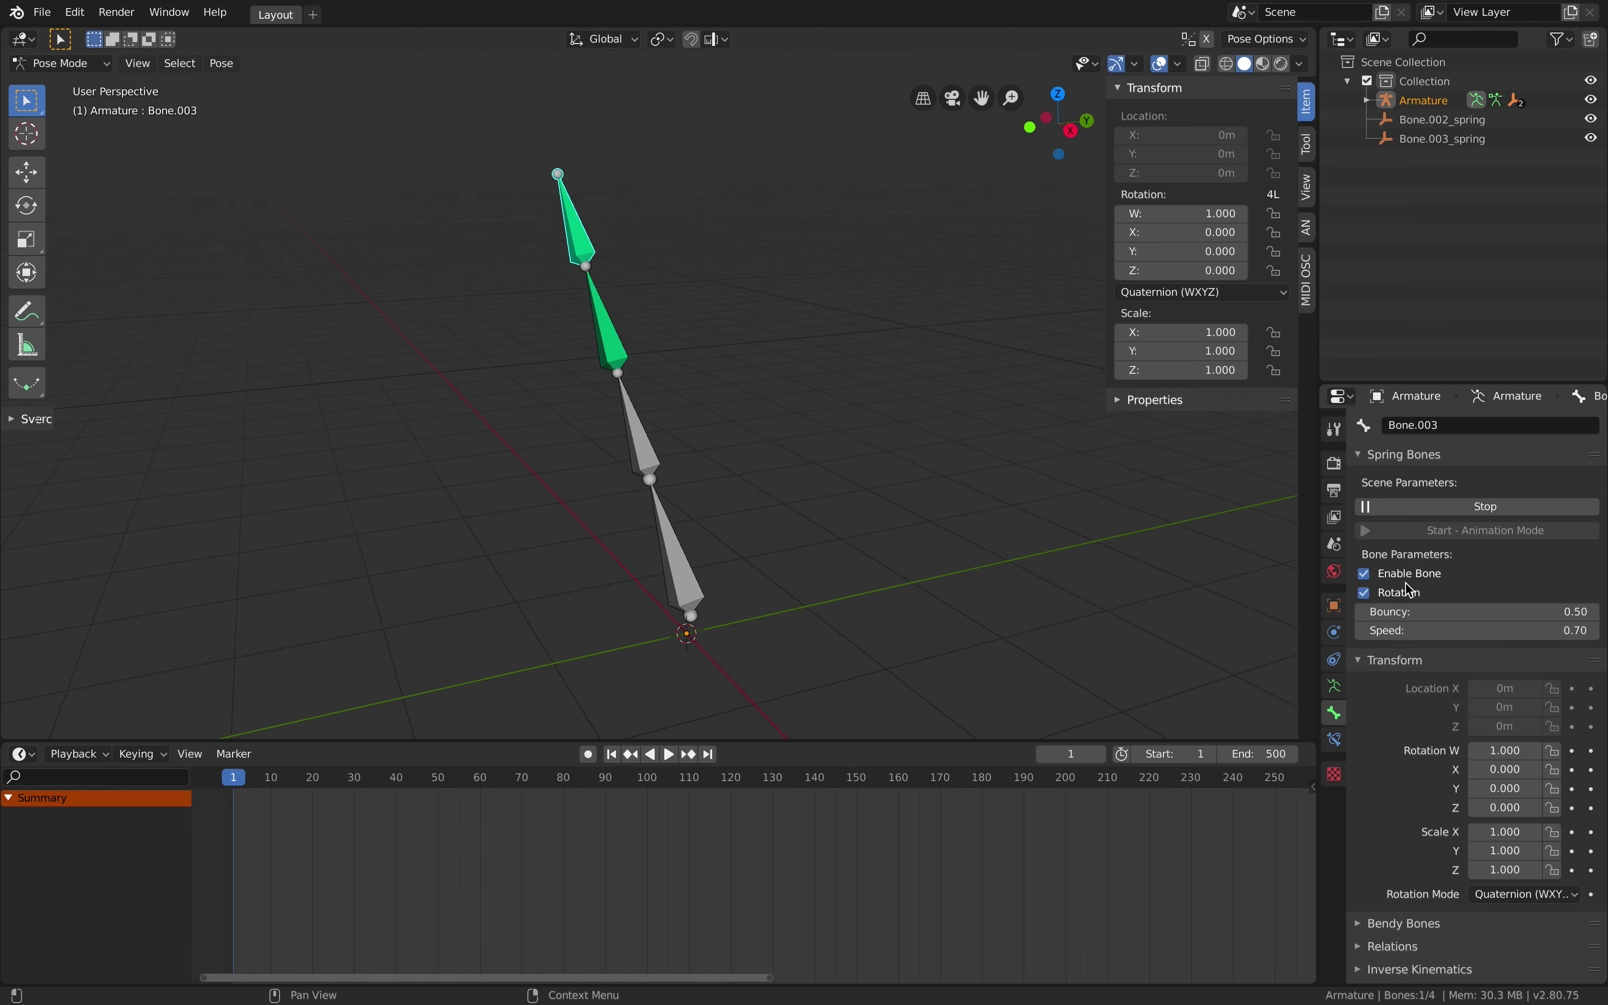
{"action": "left_click", "coordinate": [1401, 591]}
{"action": "left_click", "coordinate": [602, 336]}
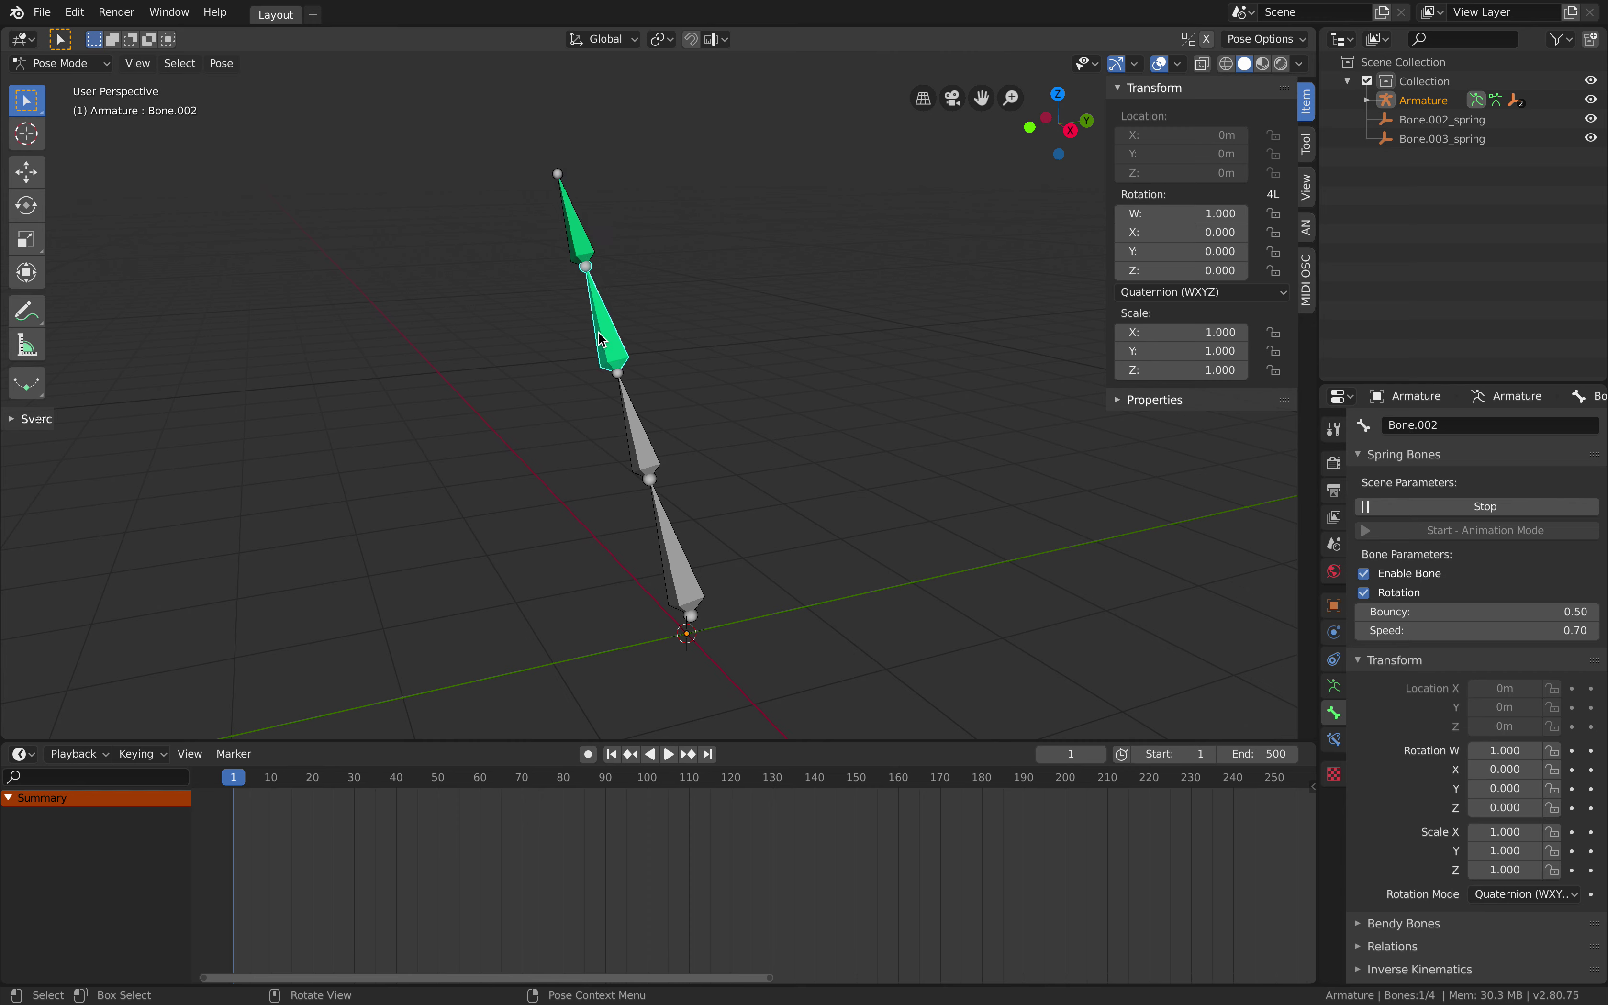
Move the base bone to about X 0.17 m, Y 0.24 m, Z -0.18 m to test the springs without rotation.
{"action": "left_click", "coordinate": [666, 580]}
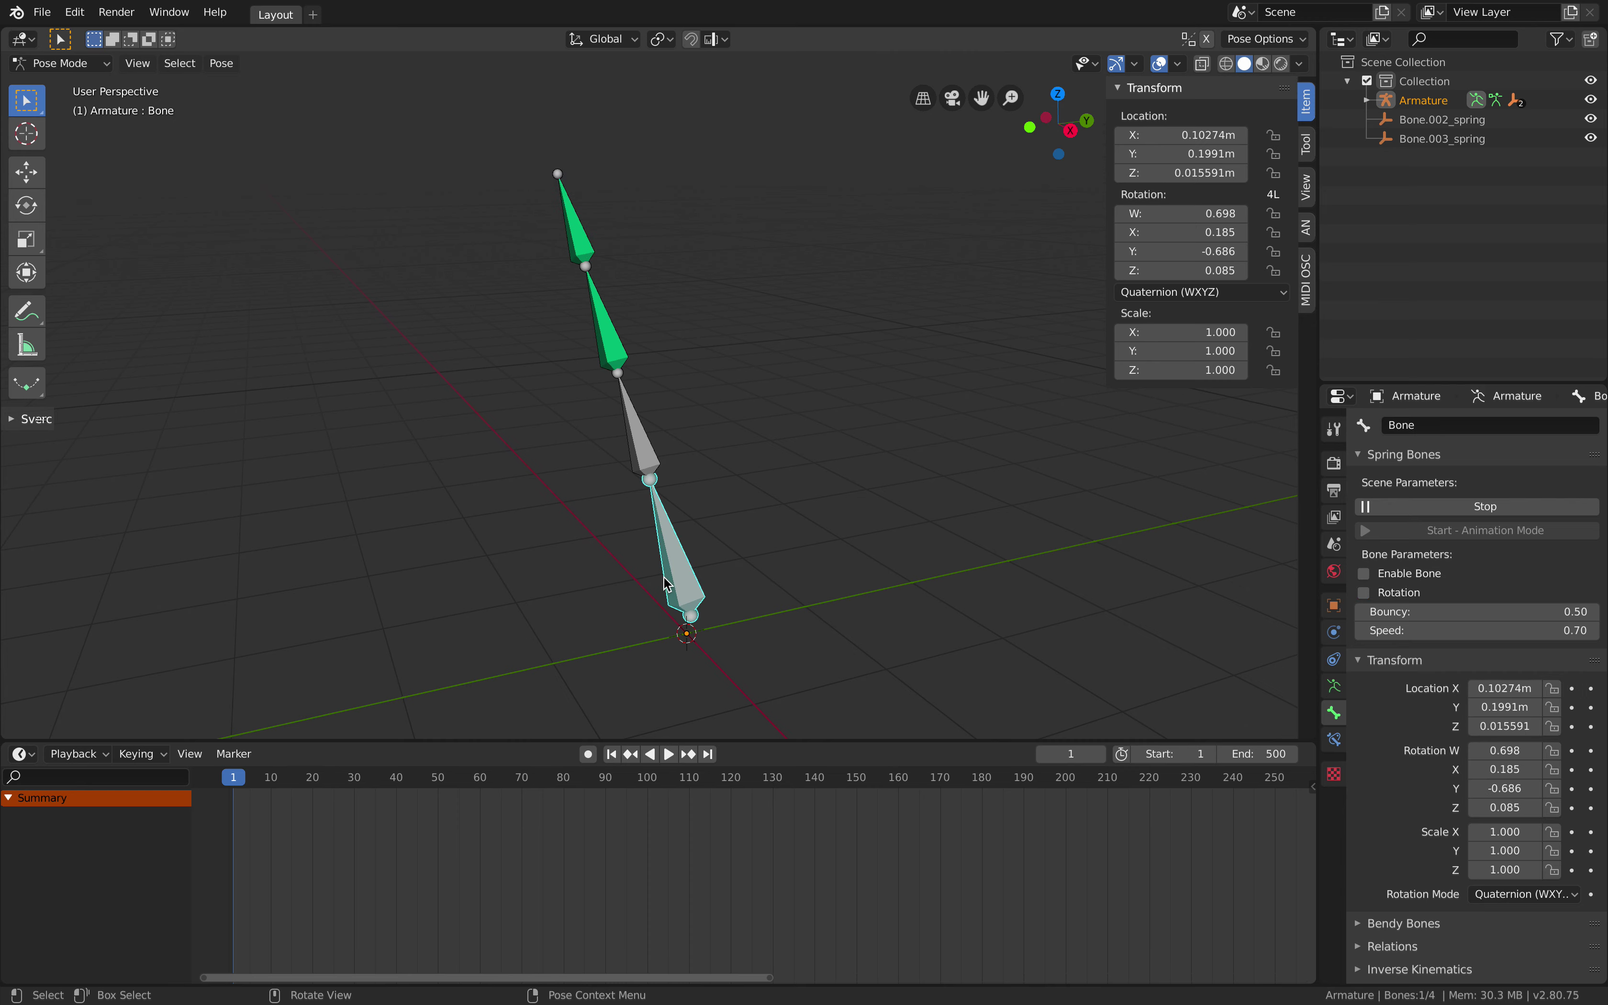
{"action": "key", "text": "g"}
{"action": "left_click", "coordinate": [789, 458]}
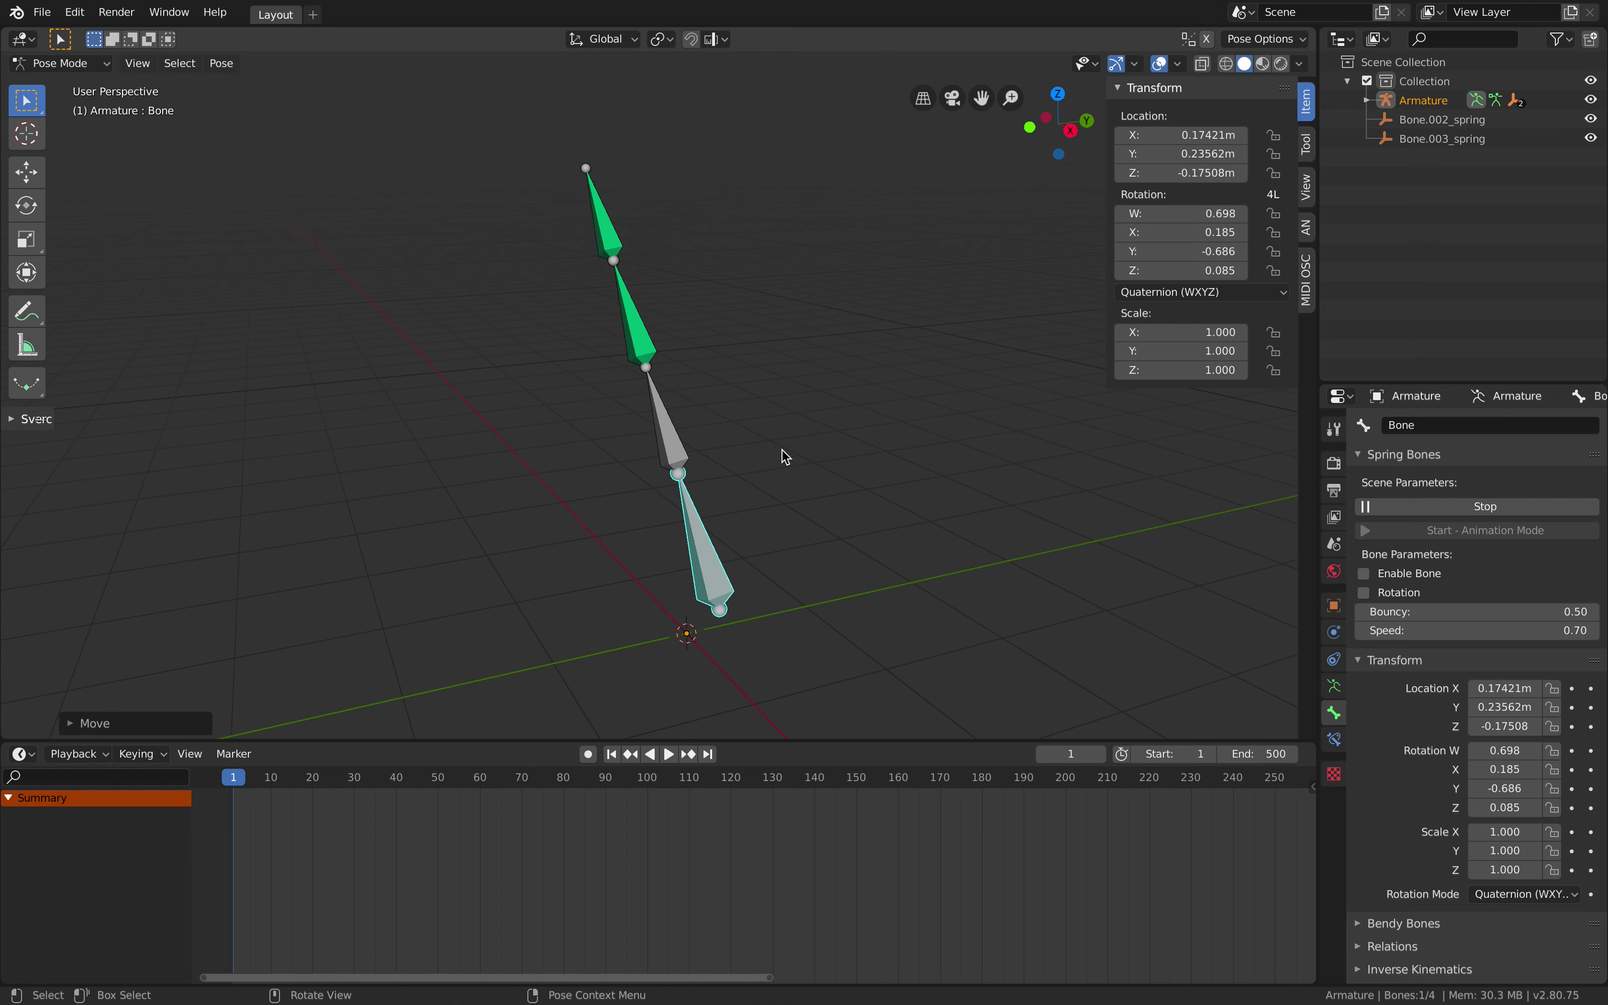
Stop the interactive spring simulation, shift the base bone slightly, and start the simulation again.
{"action": "left_click", "coordinate": [659, 329]}
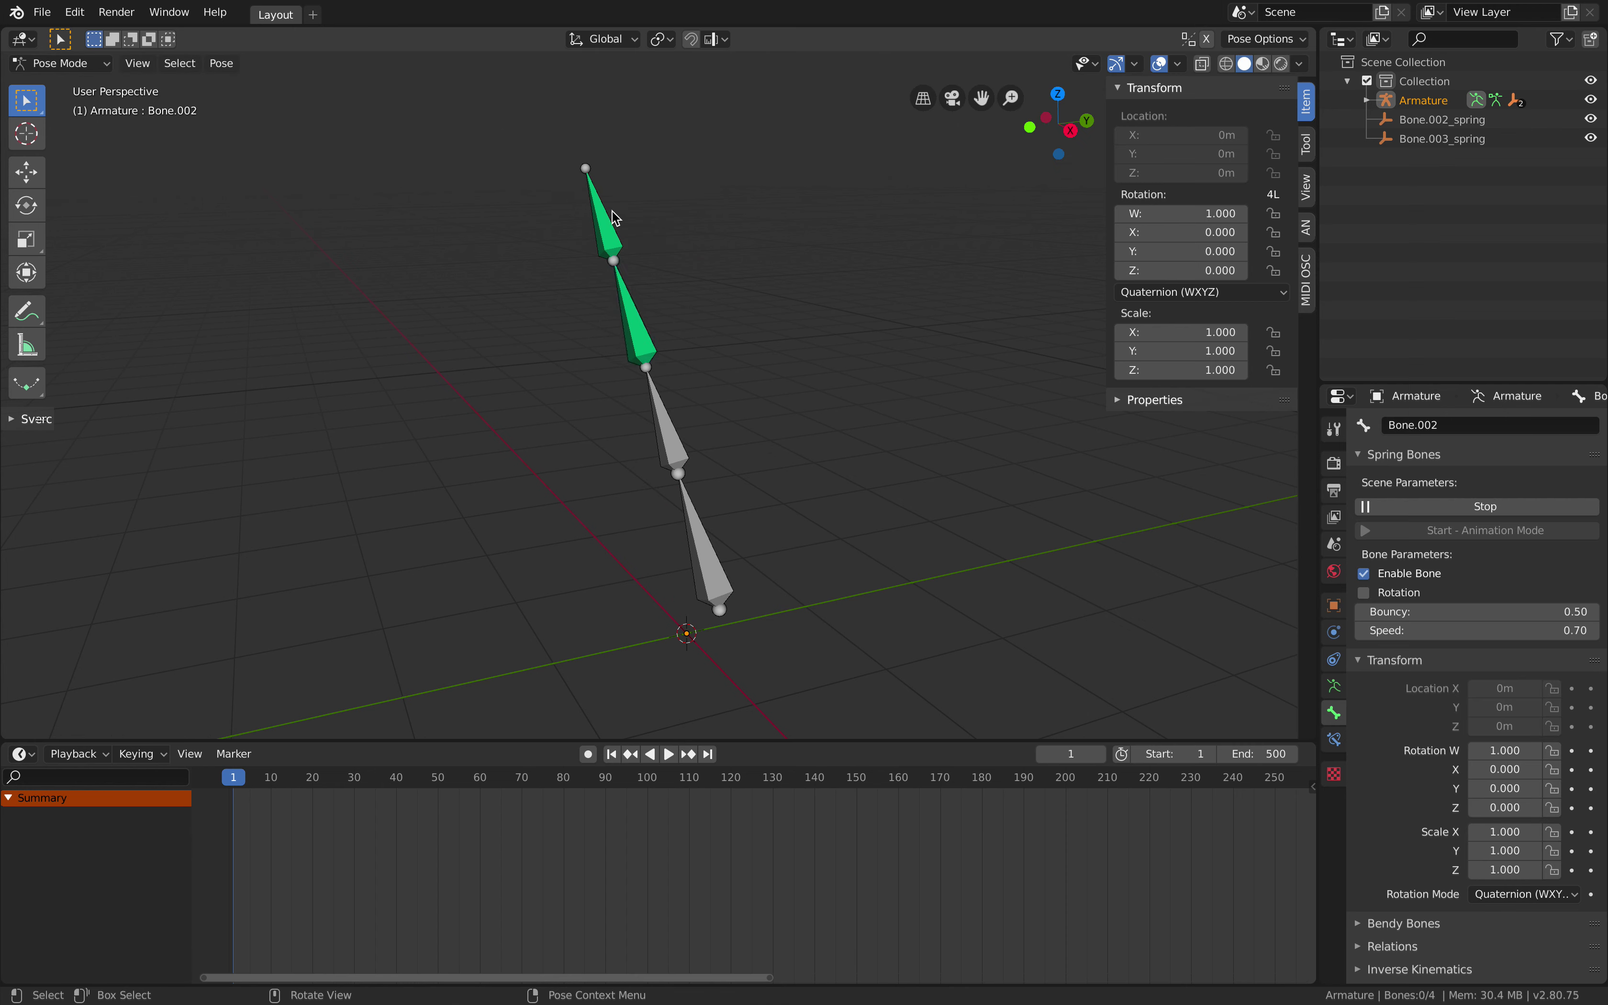
{"action": "left_click", "coordinate": [666, 439]}
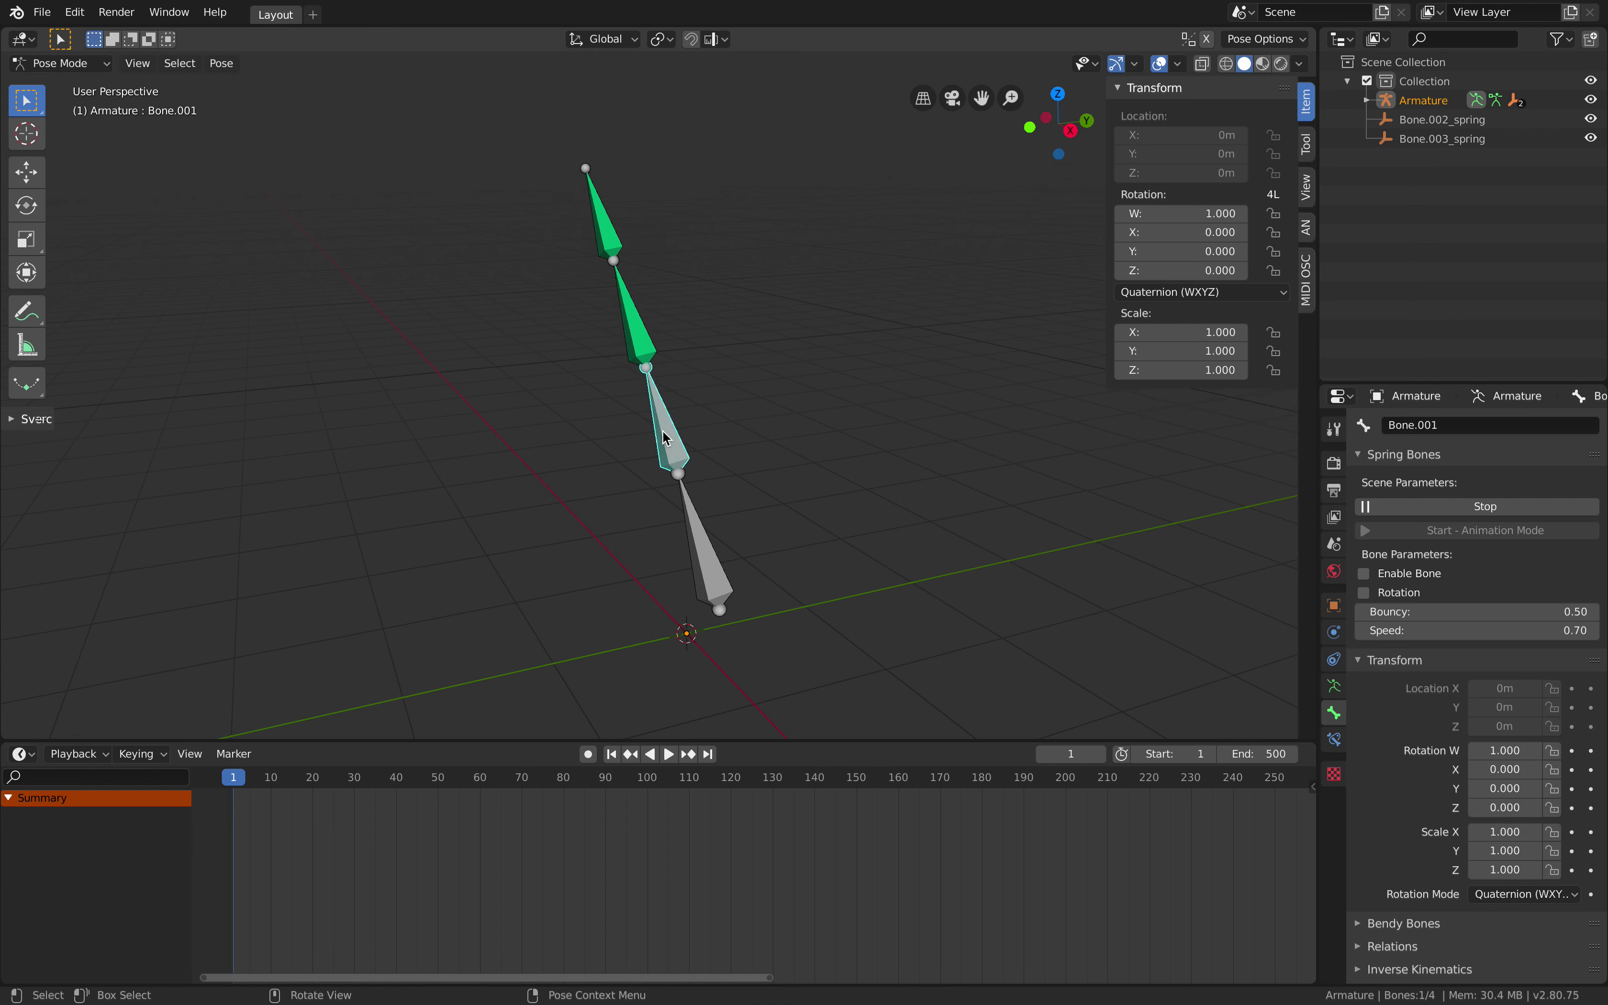
{"action": "left_click", "coordinate": [1360, 511]}
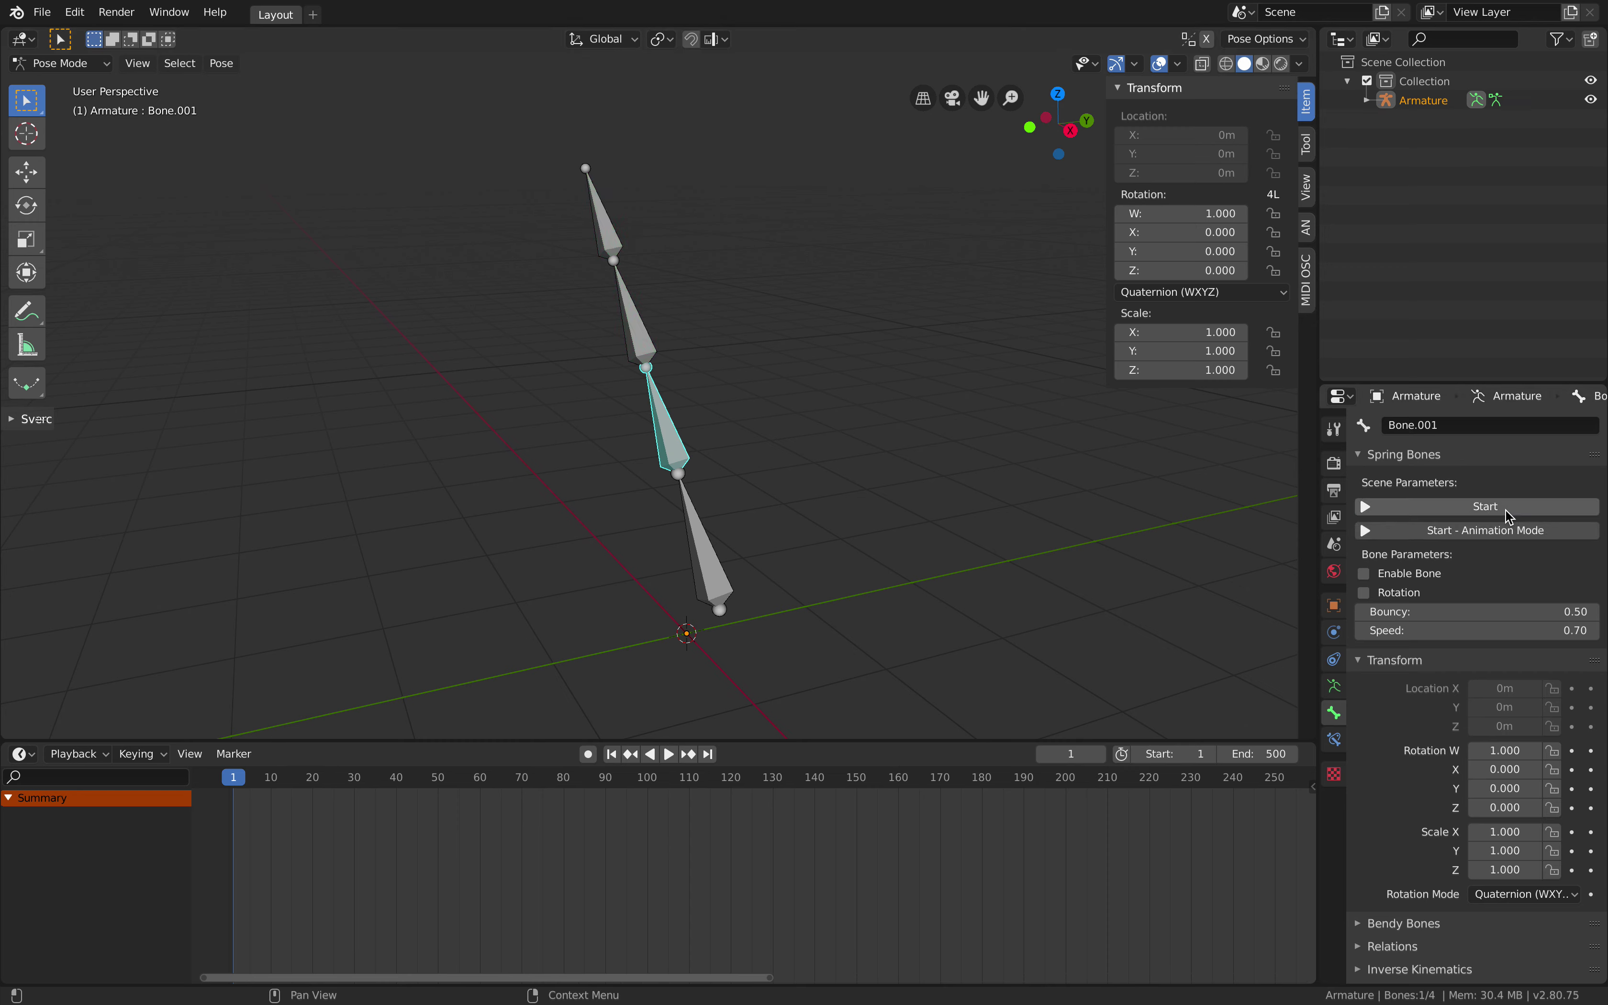
{"action": "left_click_drag", "start_coordinate": [747, 605], "coordinate": [685, 362]}
{"action": "left_click", "coordinate": [1406, 507]}
Select Bone.002, then stop and restart the interactive spring simulation.
{"action": "left_click", "coordinate": [667, 323]}
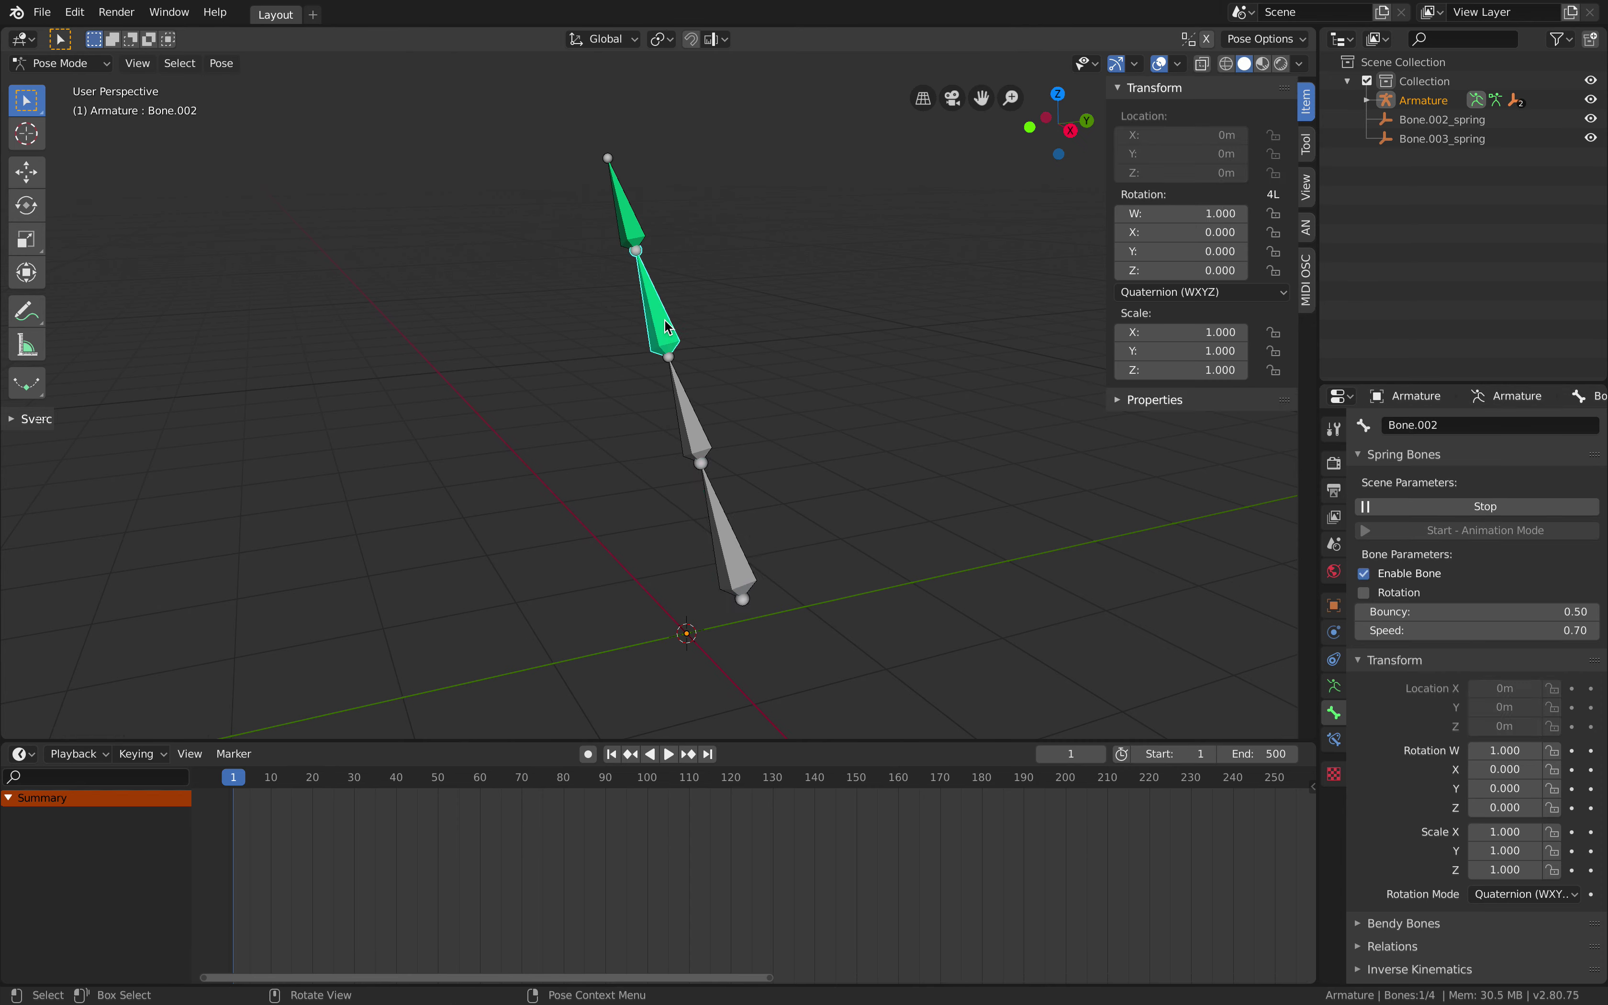
{"action": "left_click", "coordinate": [642, 284]}
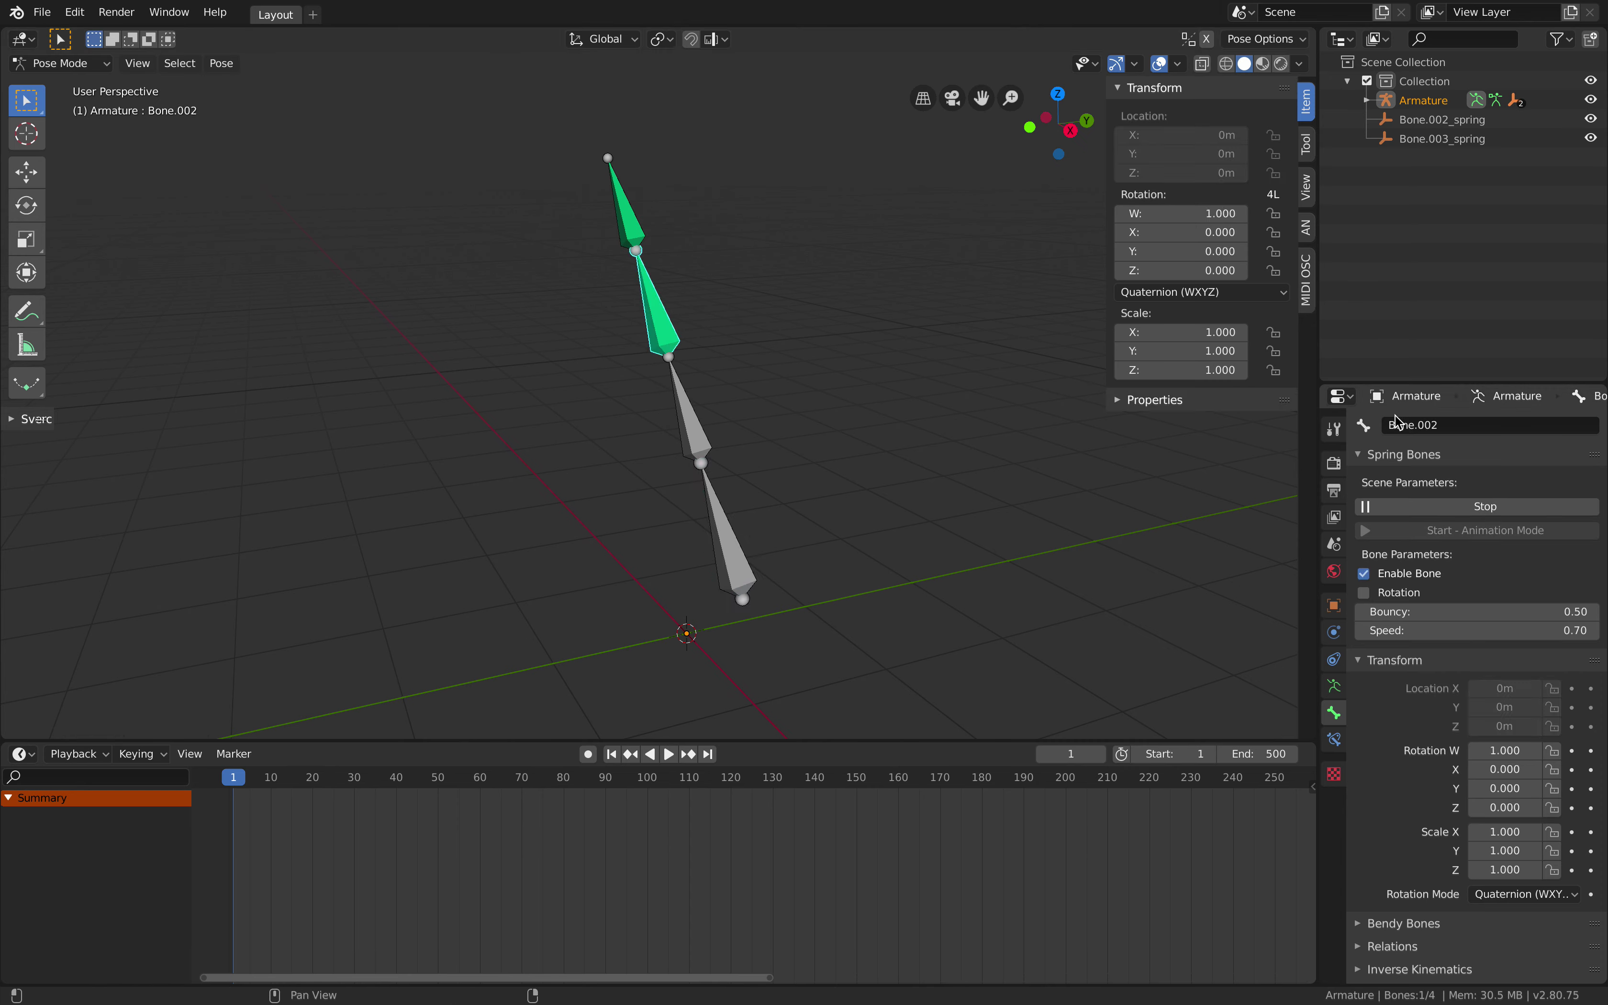
{"action": "left_click", "coordinate": [1457, 507]}
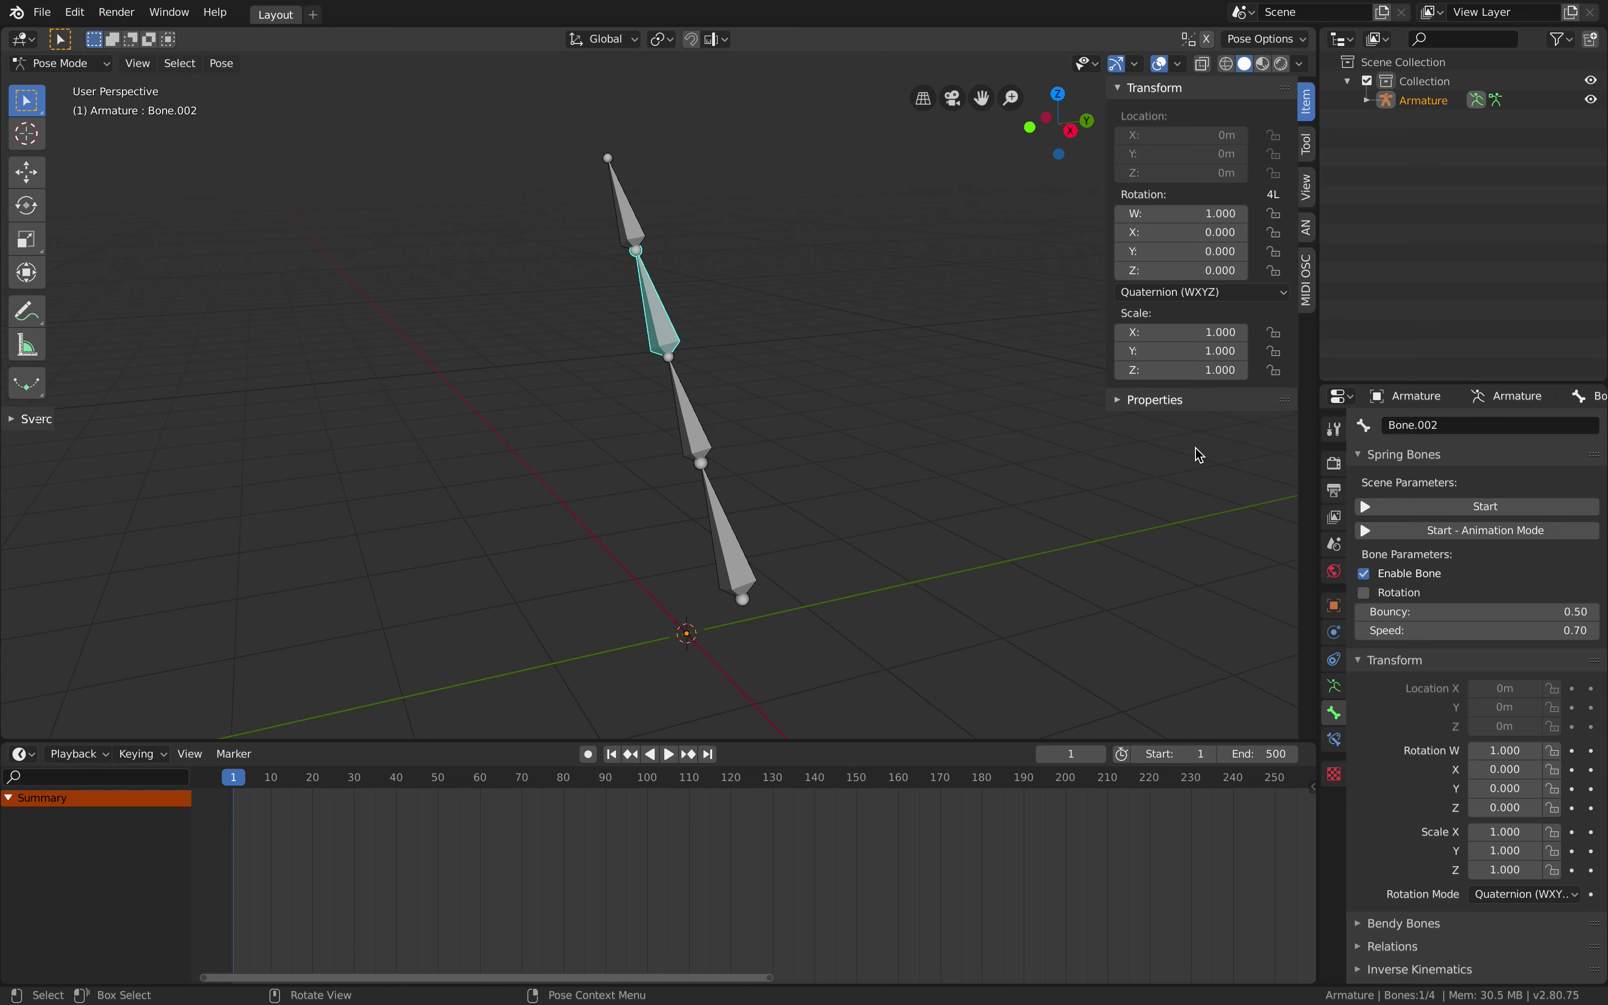
{"action": "middle_click_drag", "start_coordinate": [931, 489], "coordinate": [850, 492]}
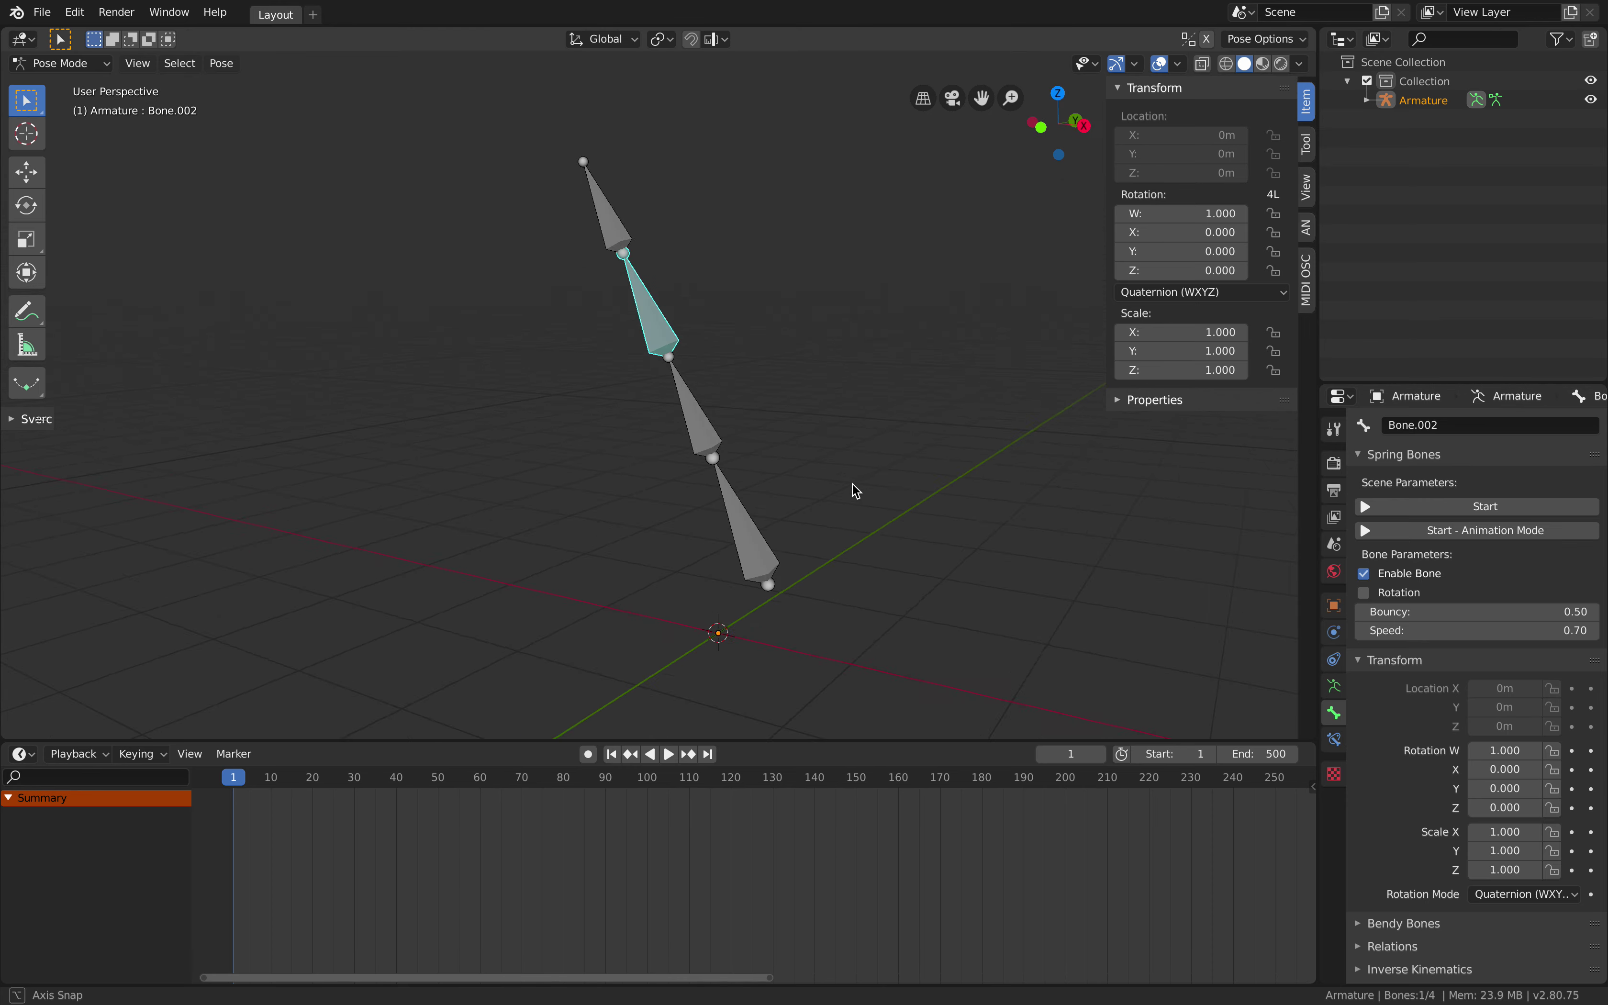
{"action": "left_click", "coordinate": [1461, 509]}
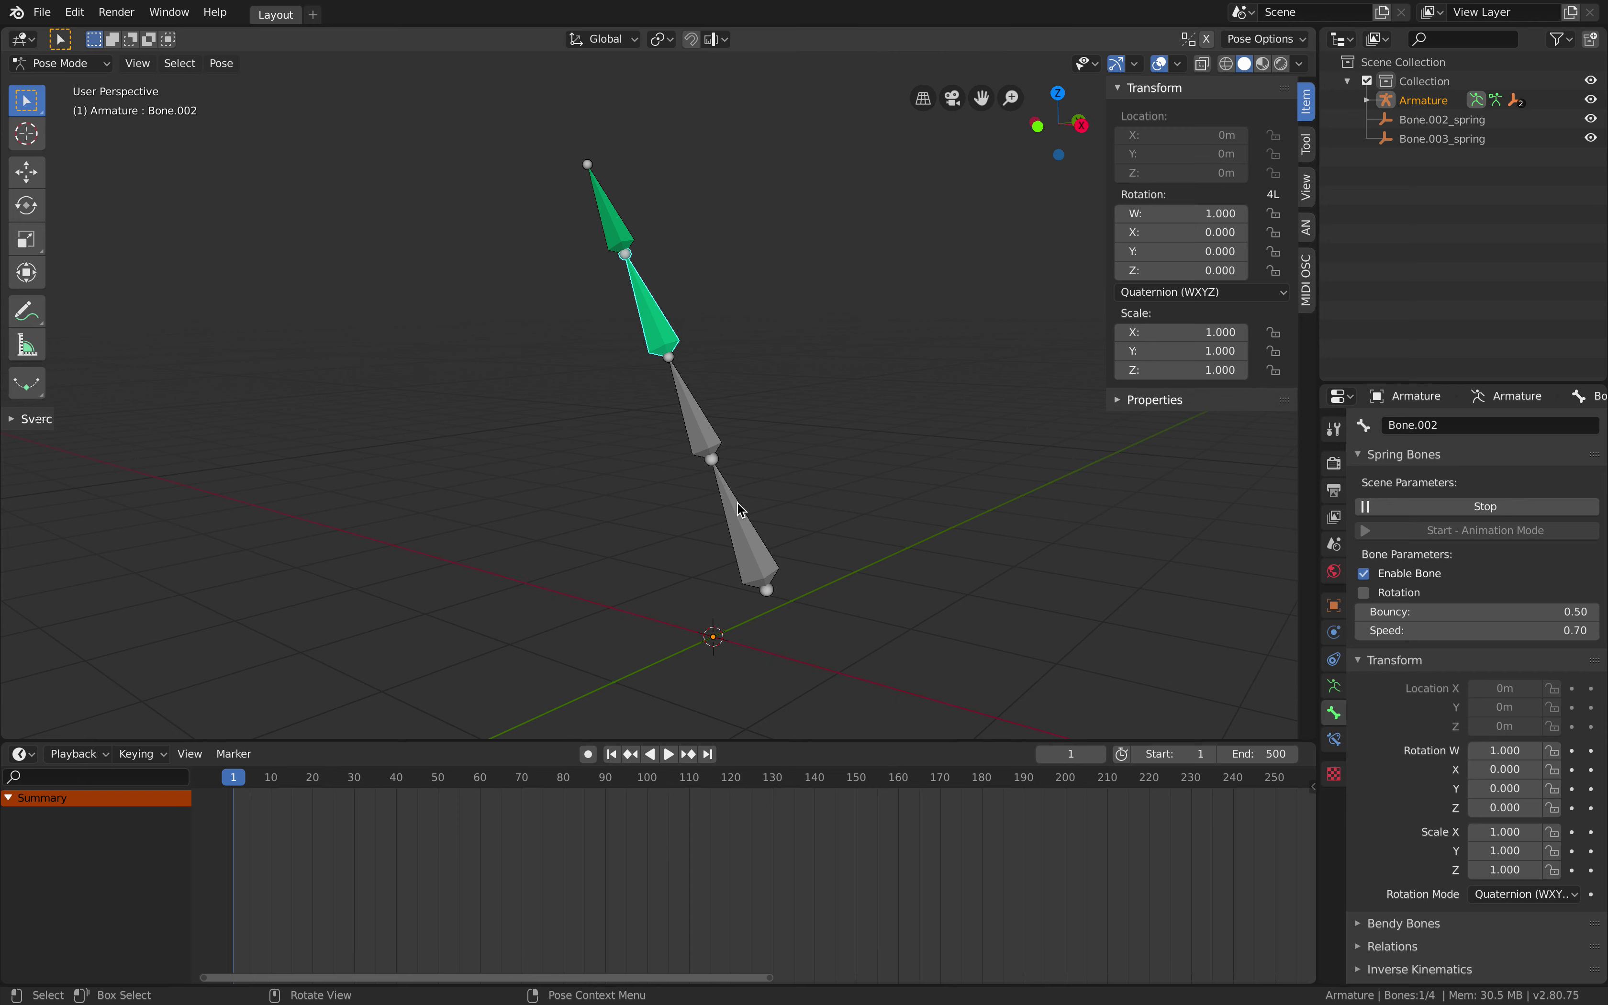
Move the base bone to about X 0.29 m, Y 0.24 m, Z -0.38 m and reselect Bone.002.
{"action": "left_click", "coordinate": [742, 511]}
{"action": "left_click_drag", "start_coordinate": [742, 510], "coordinate": [763, 525]}
{"action": "left_click", "coordinate": [682, 347]}
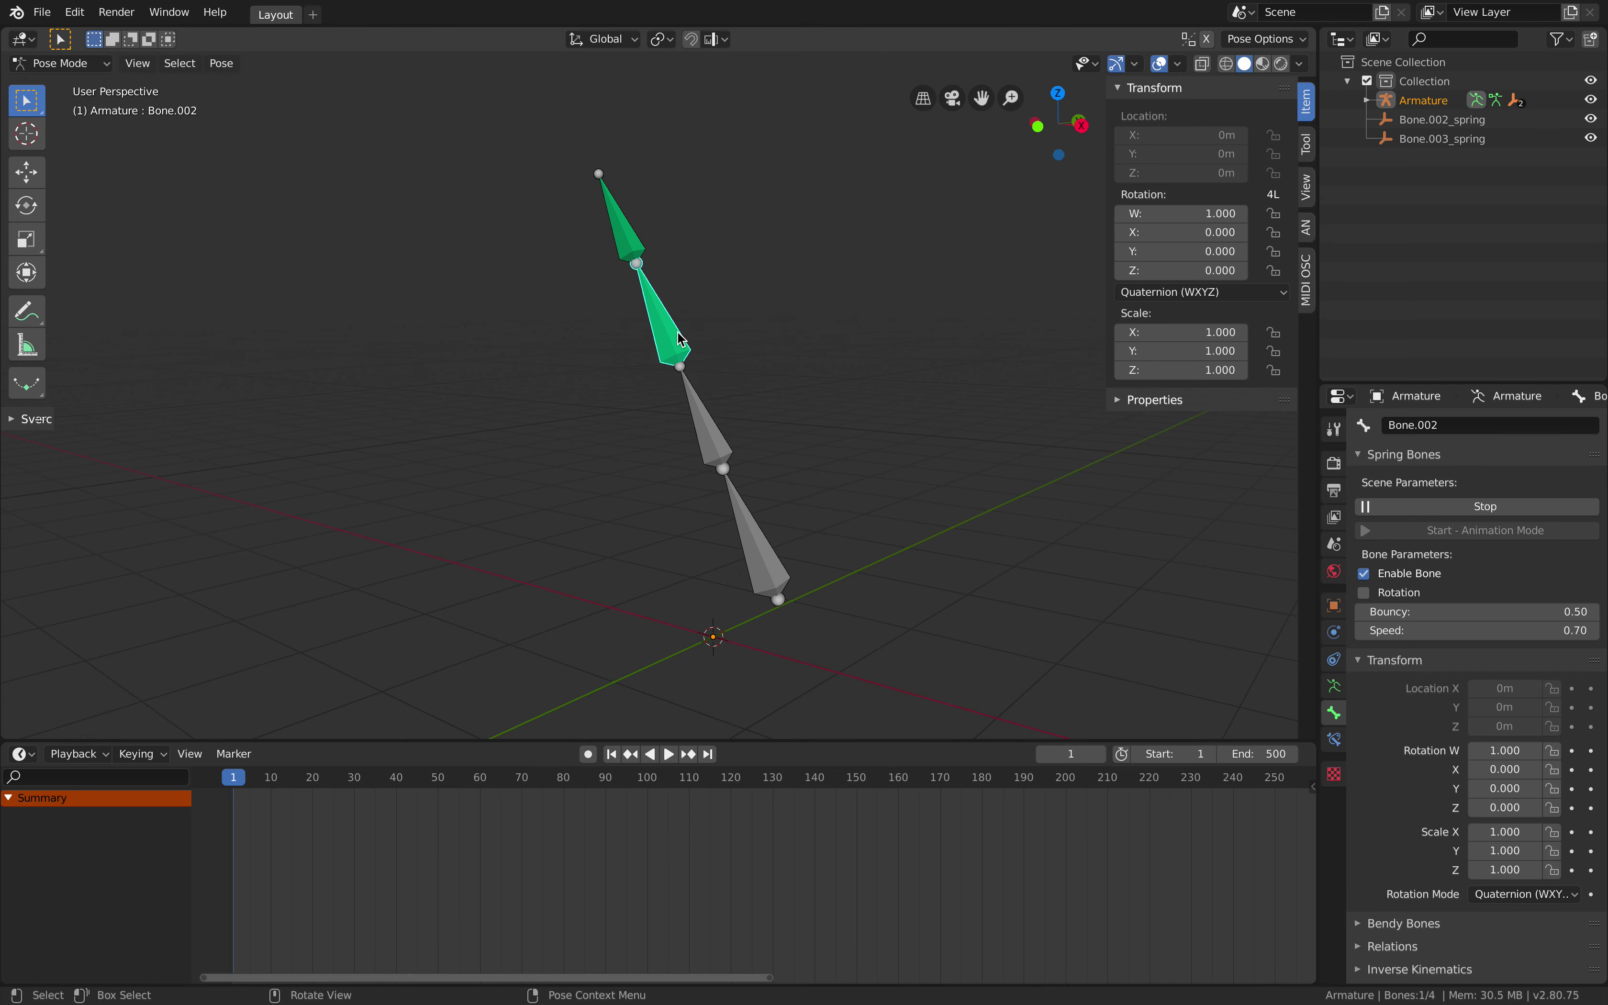
Stop the simulation, enable spring Rotation on Bone.002 and the topmost bone, and restart the interactive simulation.
{"action": "left_click", "coordinate": [1427, 507]}
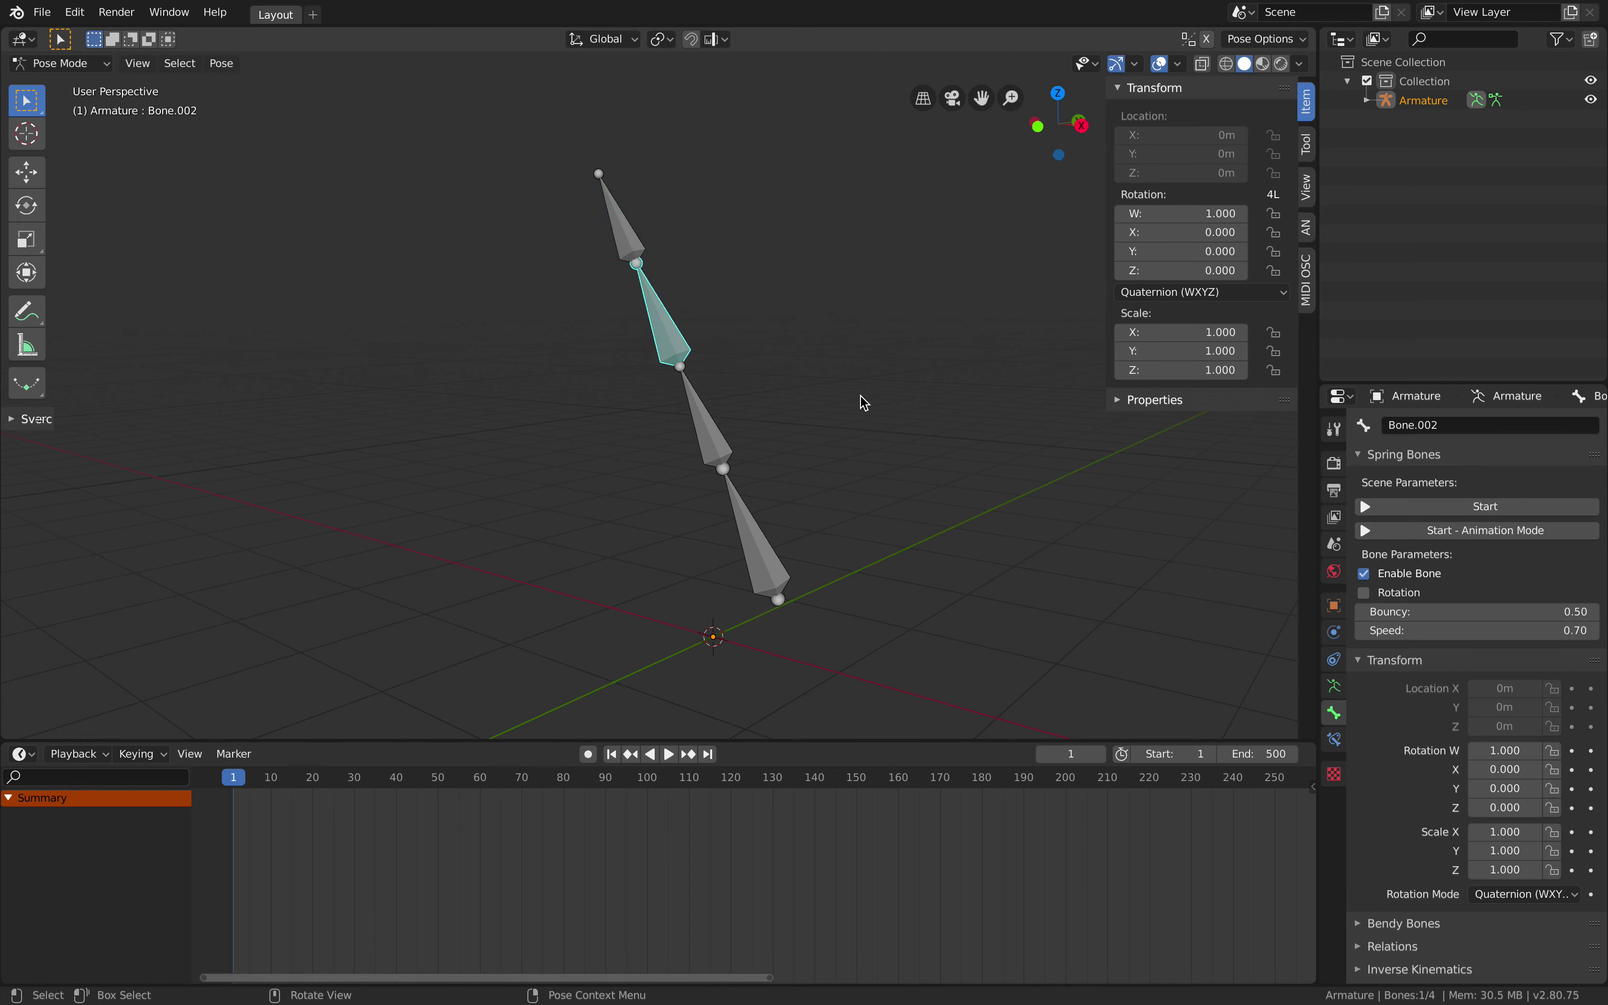
{"action": "left_click", "coordinate": [1417, 594]}
{"action": "left_click", "coordinate": [631, 244]}
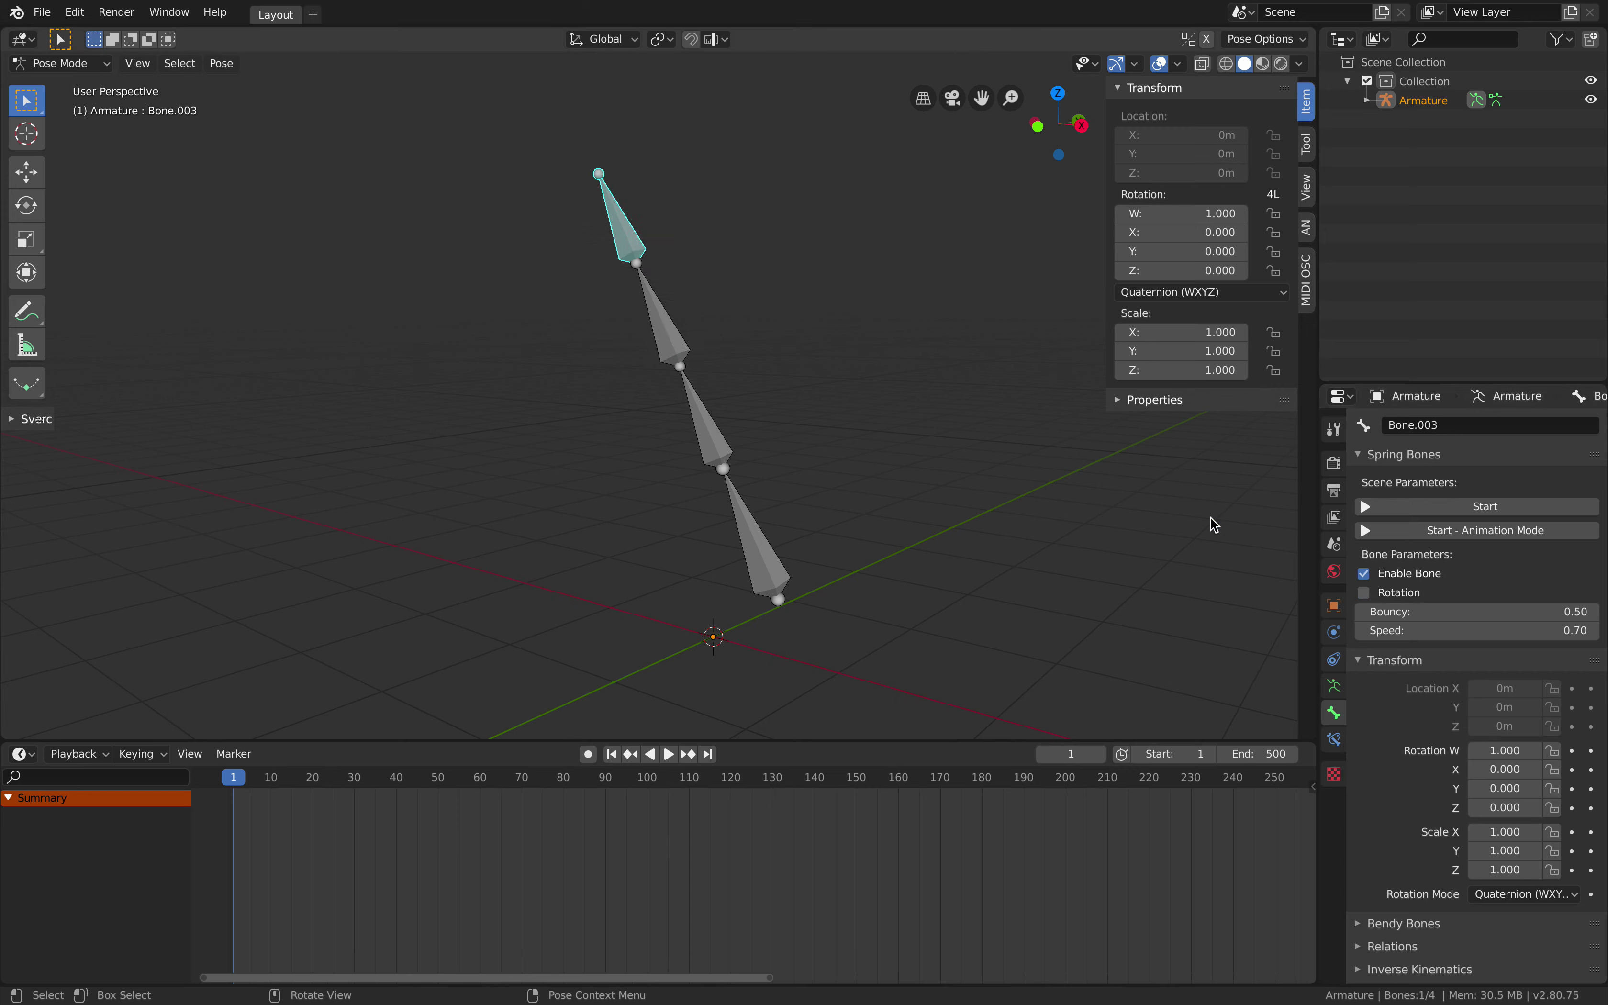
{"action": "left_click", "coordinate": [1397, 510]}
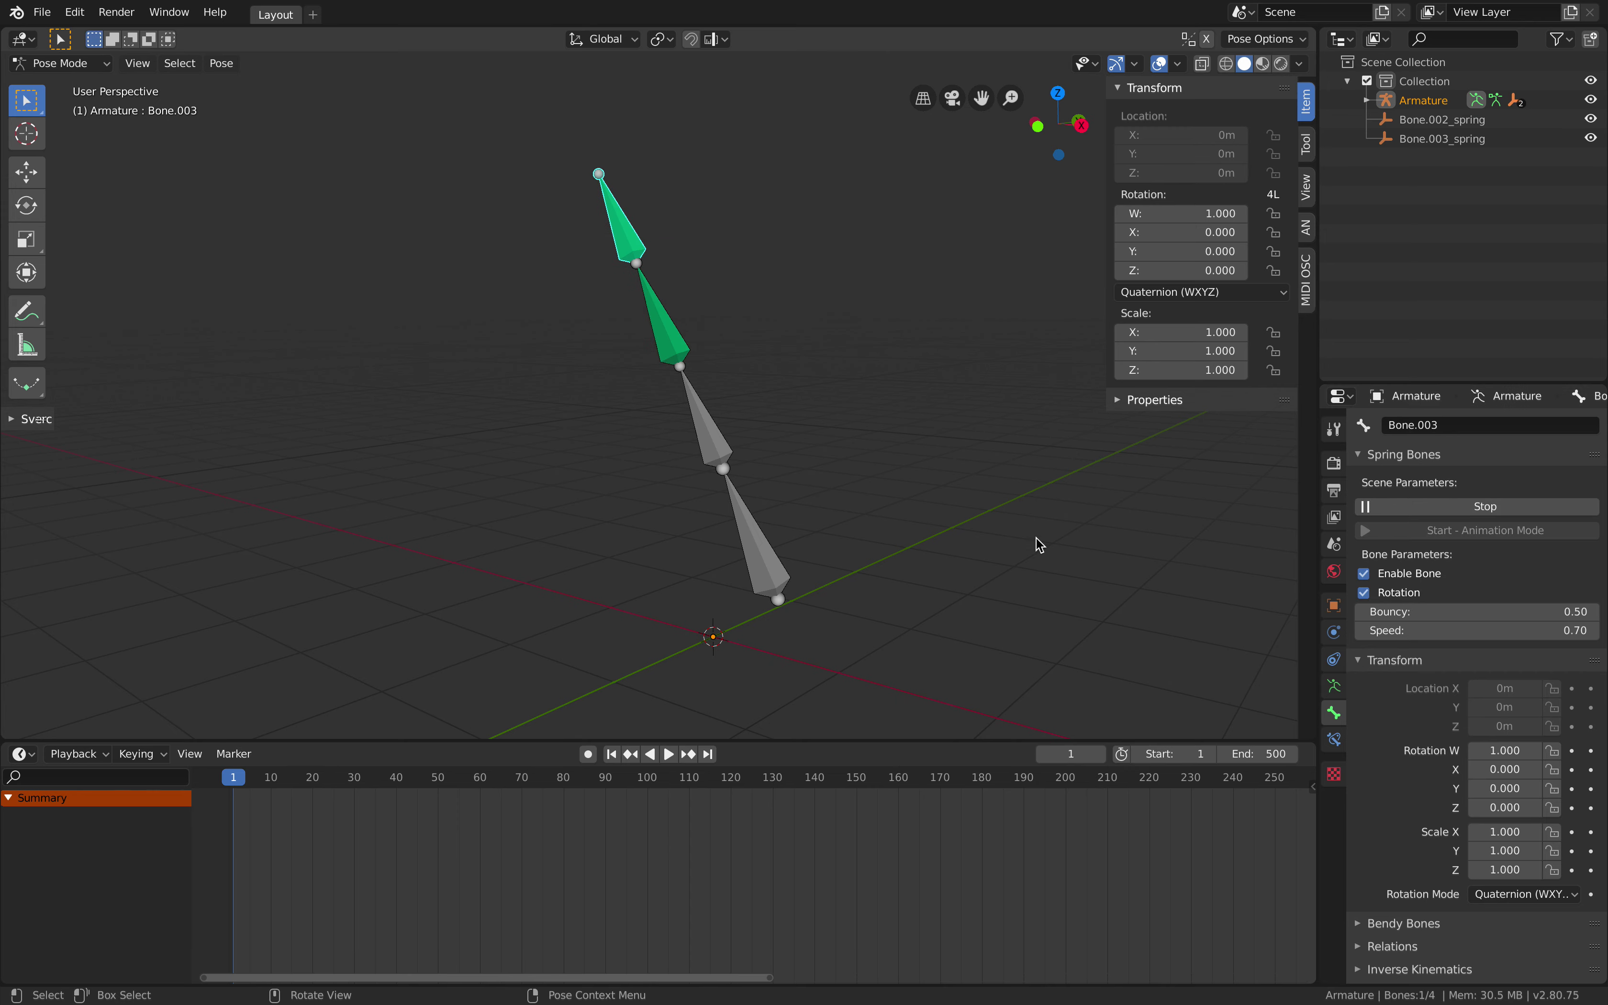
Move the base bone to about X 0.33 m, Y 0.18 m, Z -0.41 m to test the springs with rotation.
{"action": "left_click", "coordinate": [752, 558]}
{"action": "key", "text": "g"}
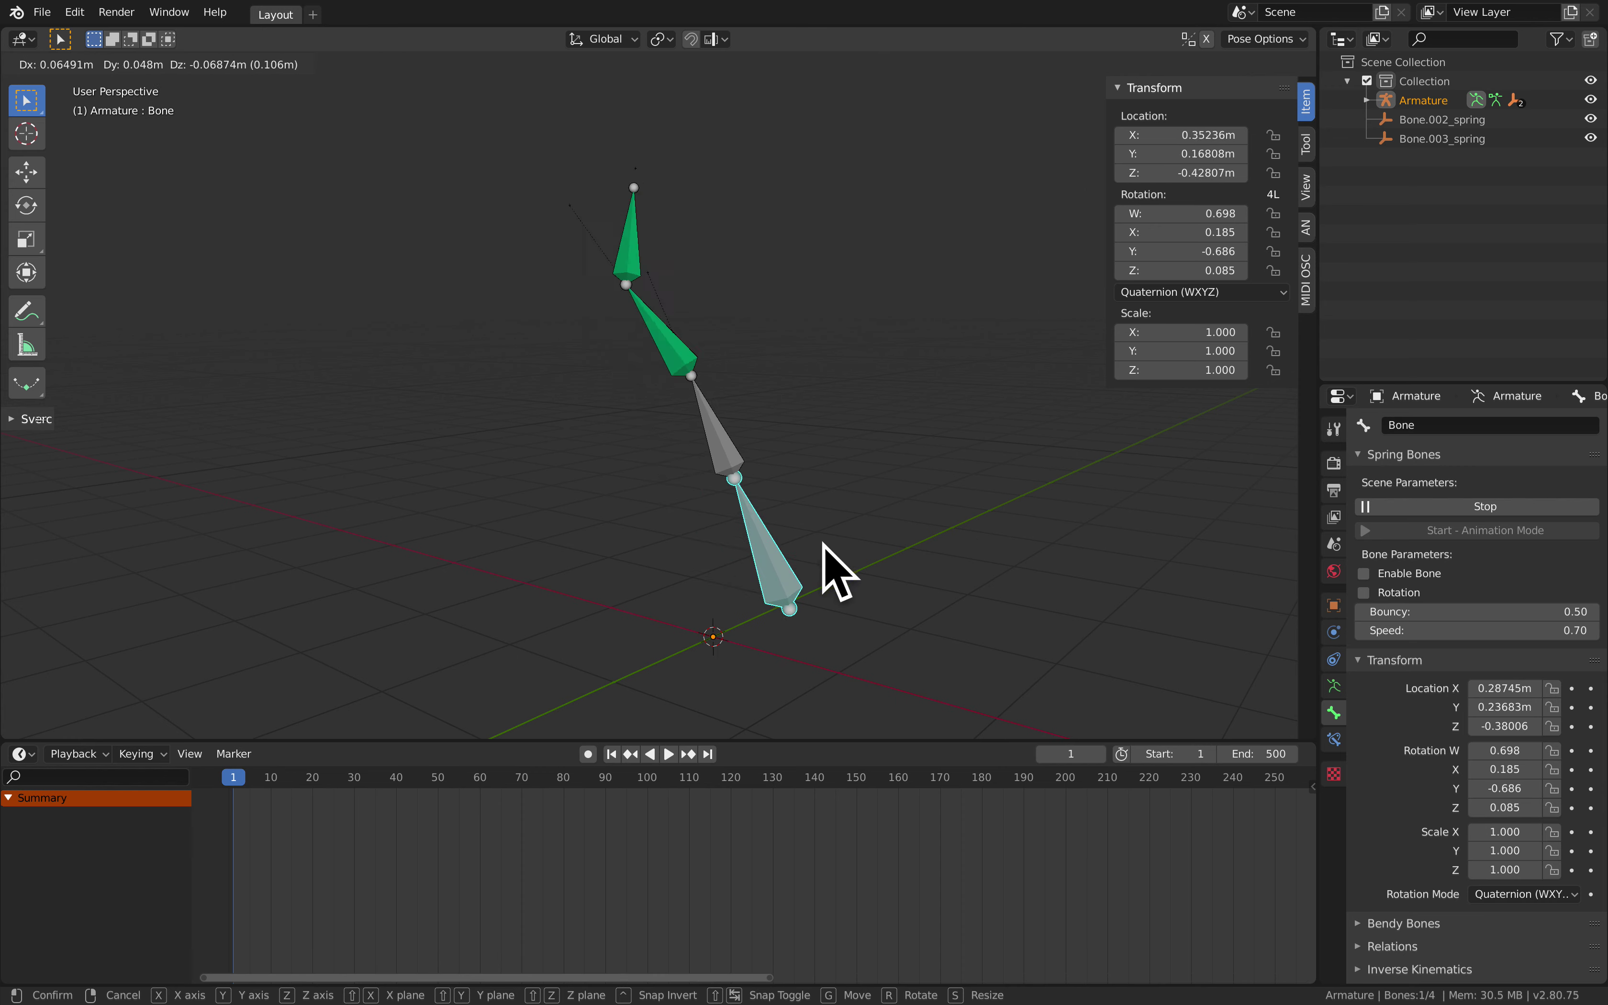
{"action": "left_click", "coordinate": [816, 543]}
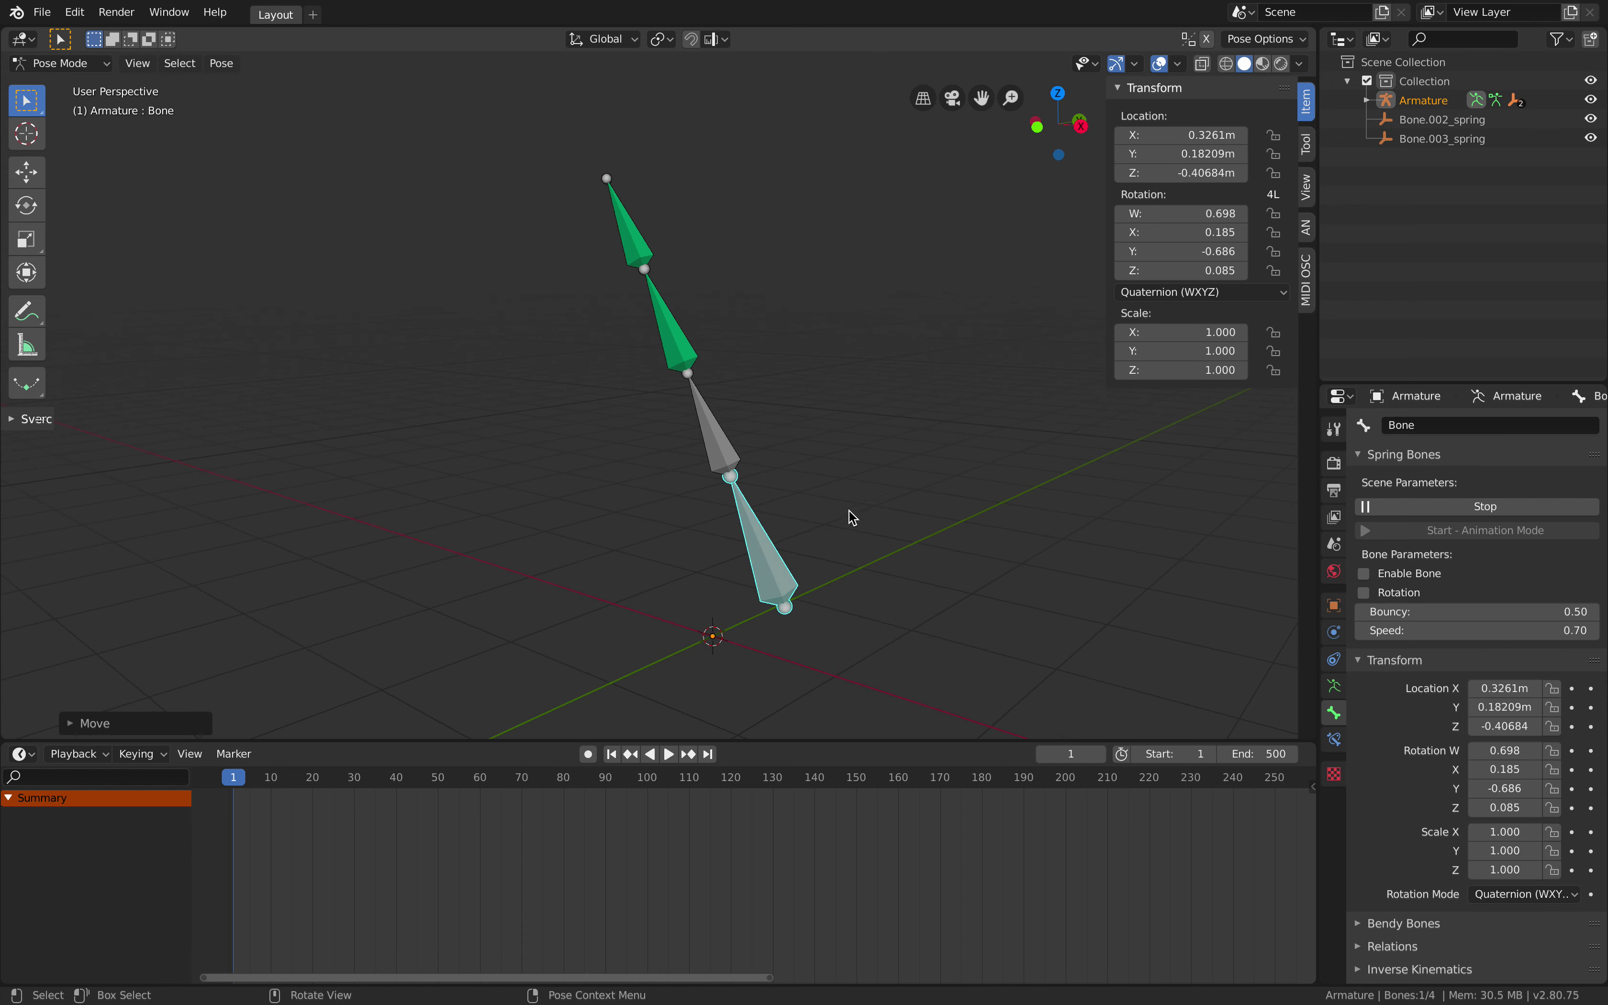
Enable Spring Bones with Rotation on Bone.001, and move the base bone to about X 0.10 m, Y 0.20 m, Z -0.20 m.
{"action": "left_click", "coordinate": [731, 449]}
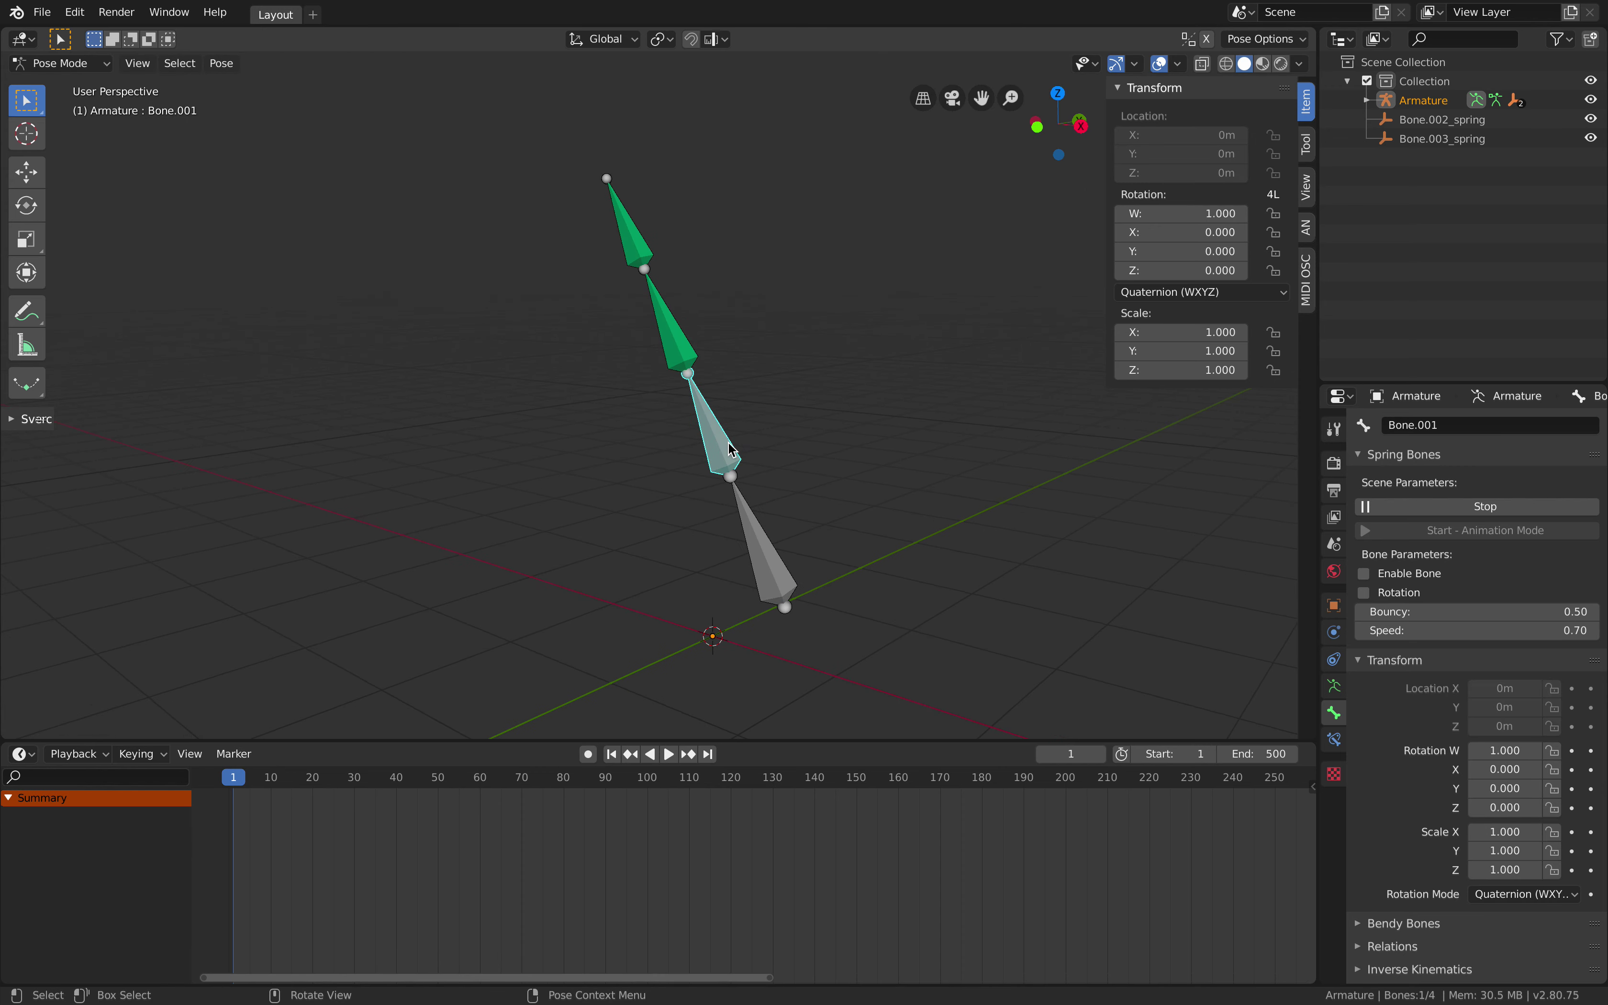
{"action": "left_click", "coordinate": [1399, 592]}
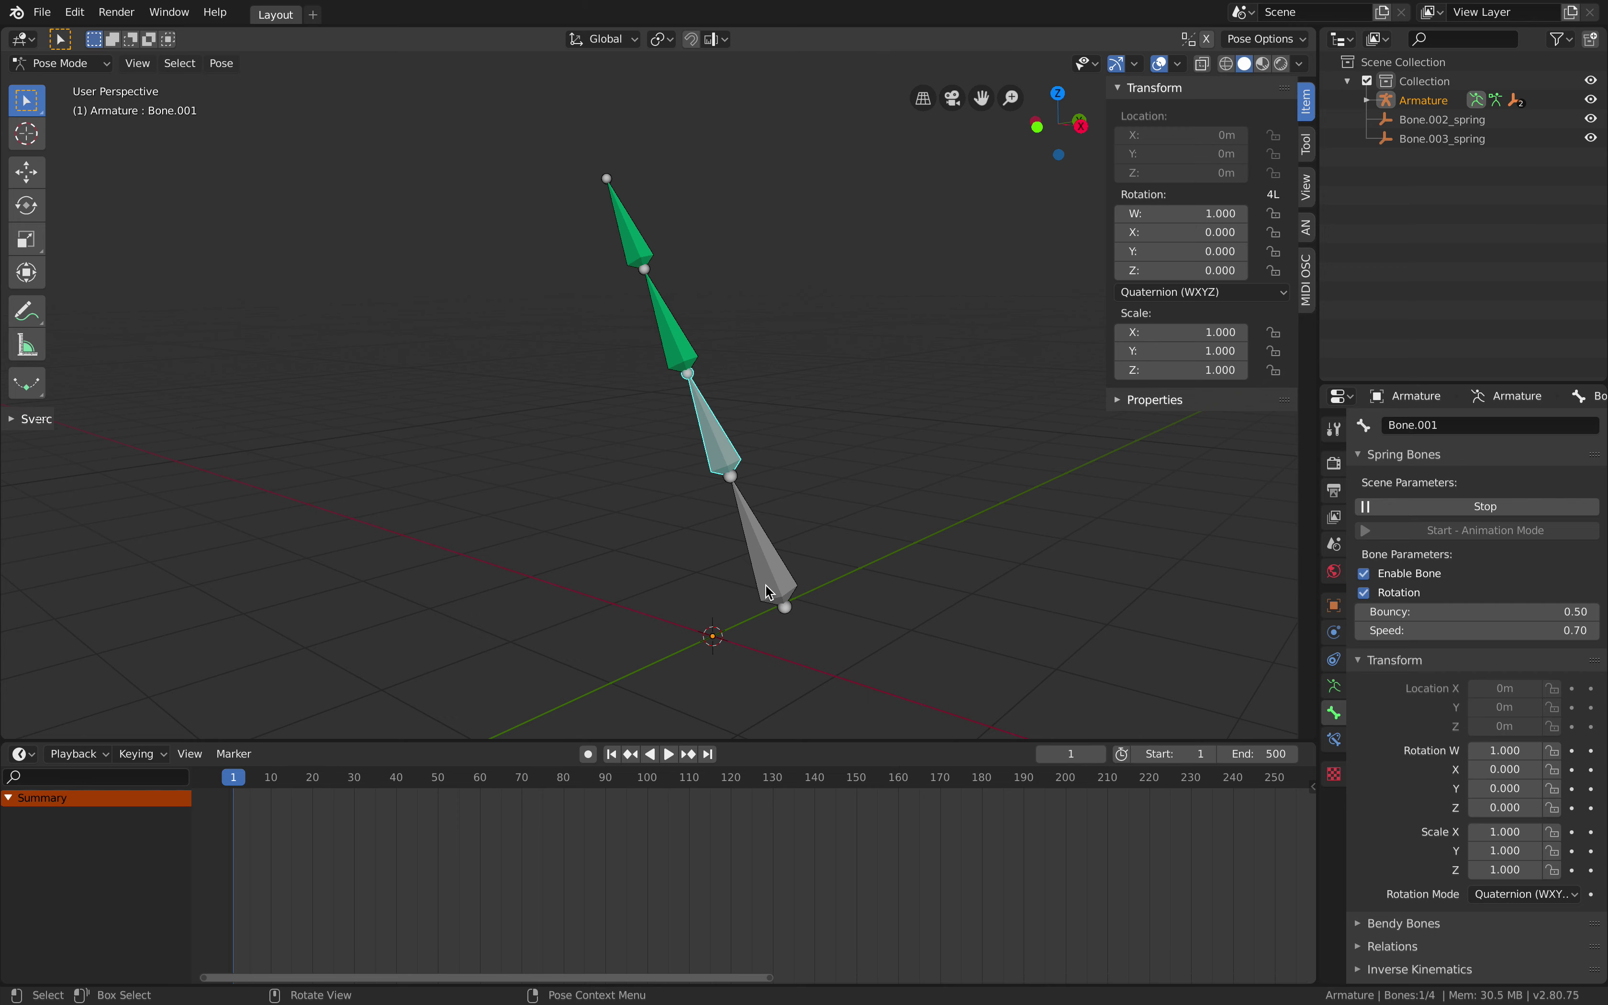
{"action": "left_click", "coordinate": [764, 542]}
{"action": "key", "text": "g"}
{"action": "left_click", "coordinate": [741, 554]}
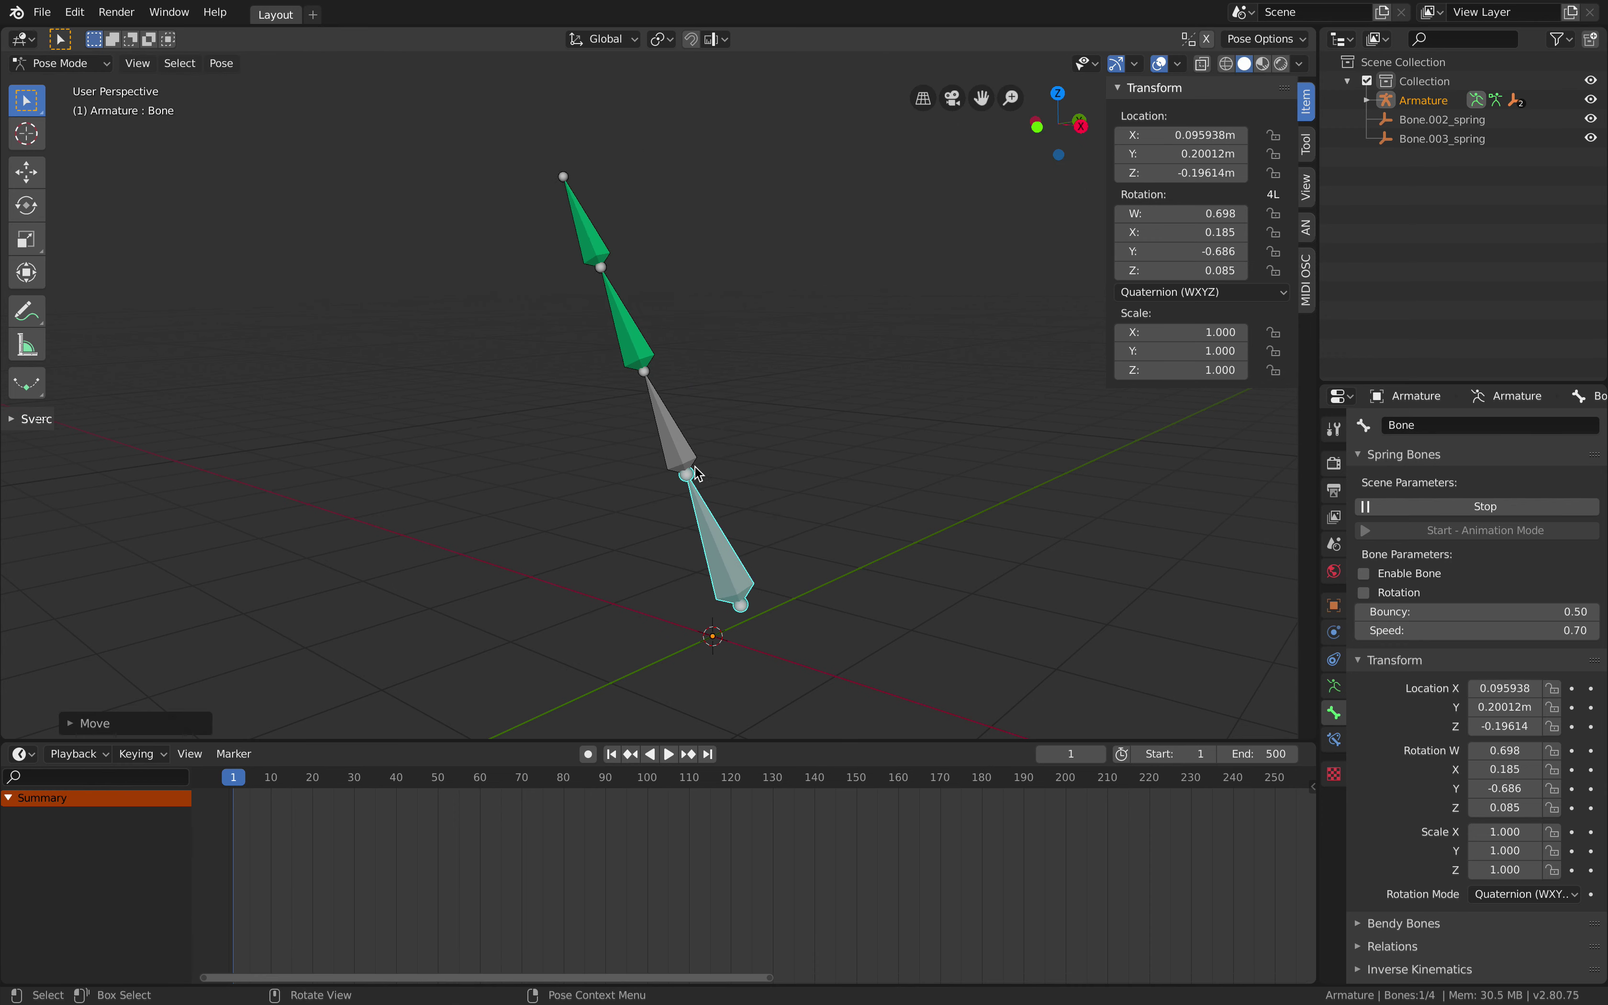
Review the settings of Bone.001 and Bone.002, then stop and restart the interactive simulation to include Bone.001.
{"action": "left_click", "coordinate": [674, 451]}
{"action": "left_click", "coordinate": [649, 357]}
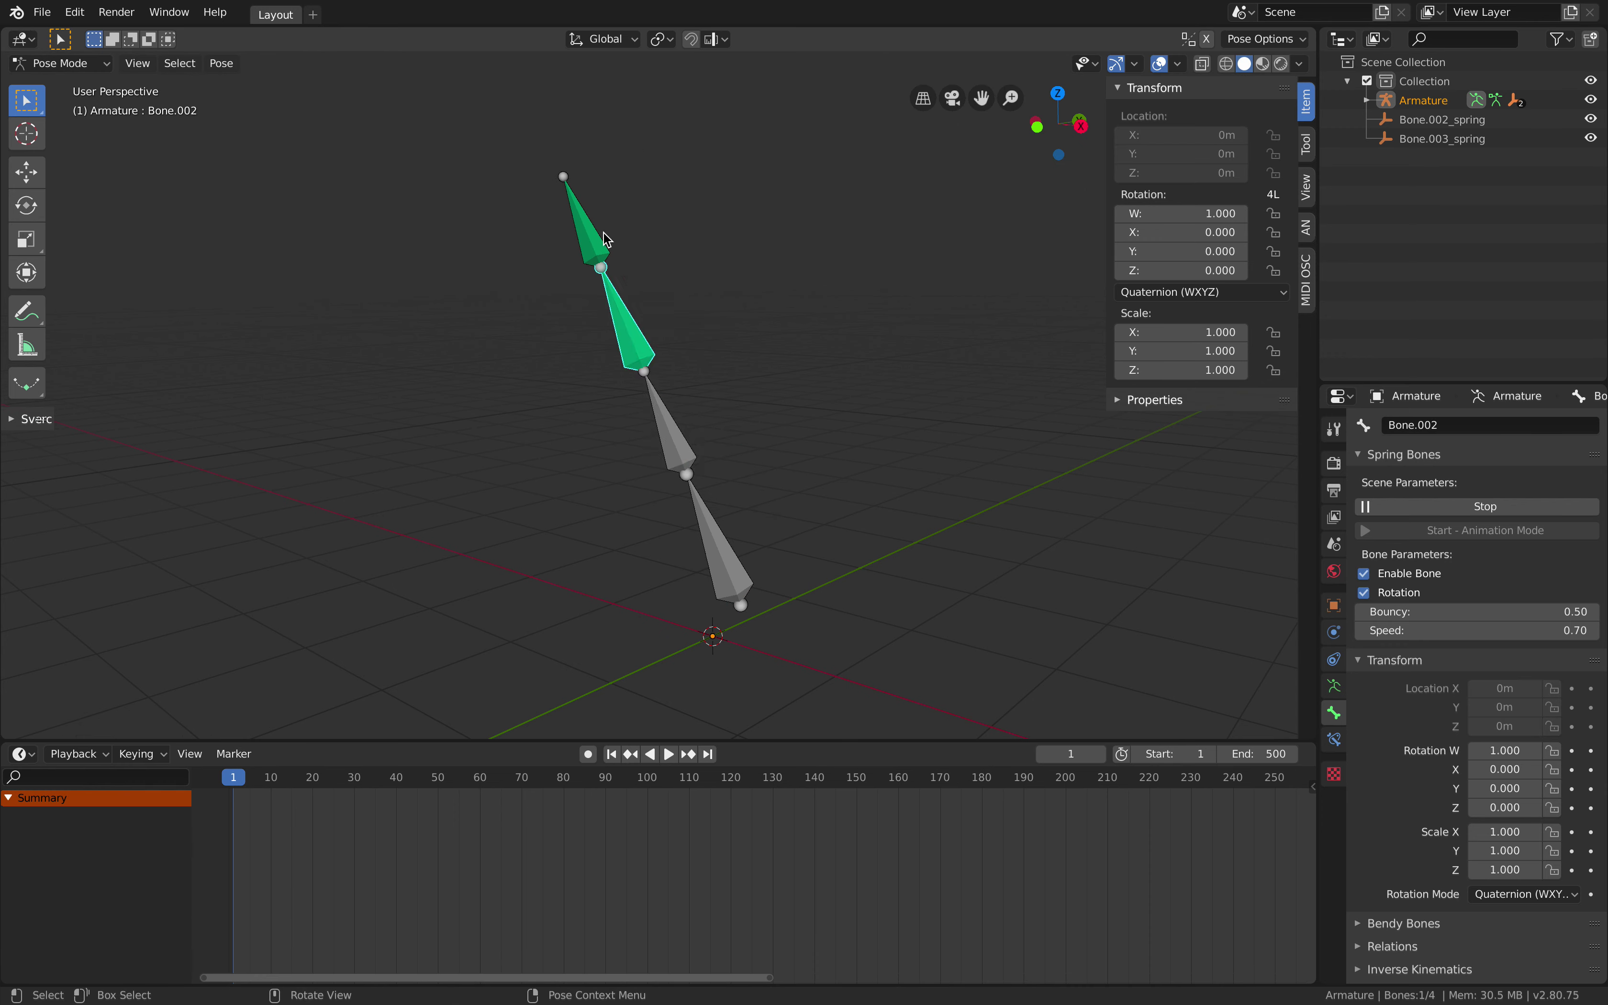
{"action": "left_click", "coordinate": [665, 410]}
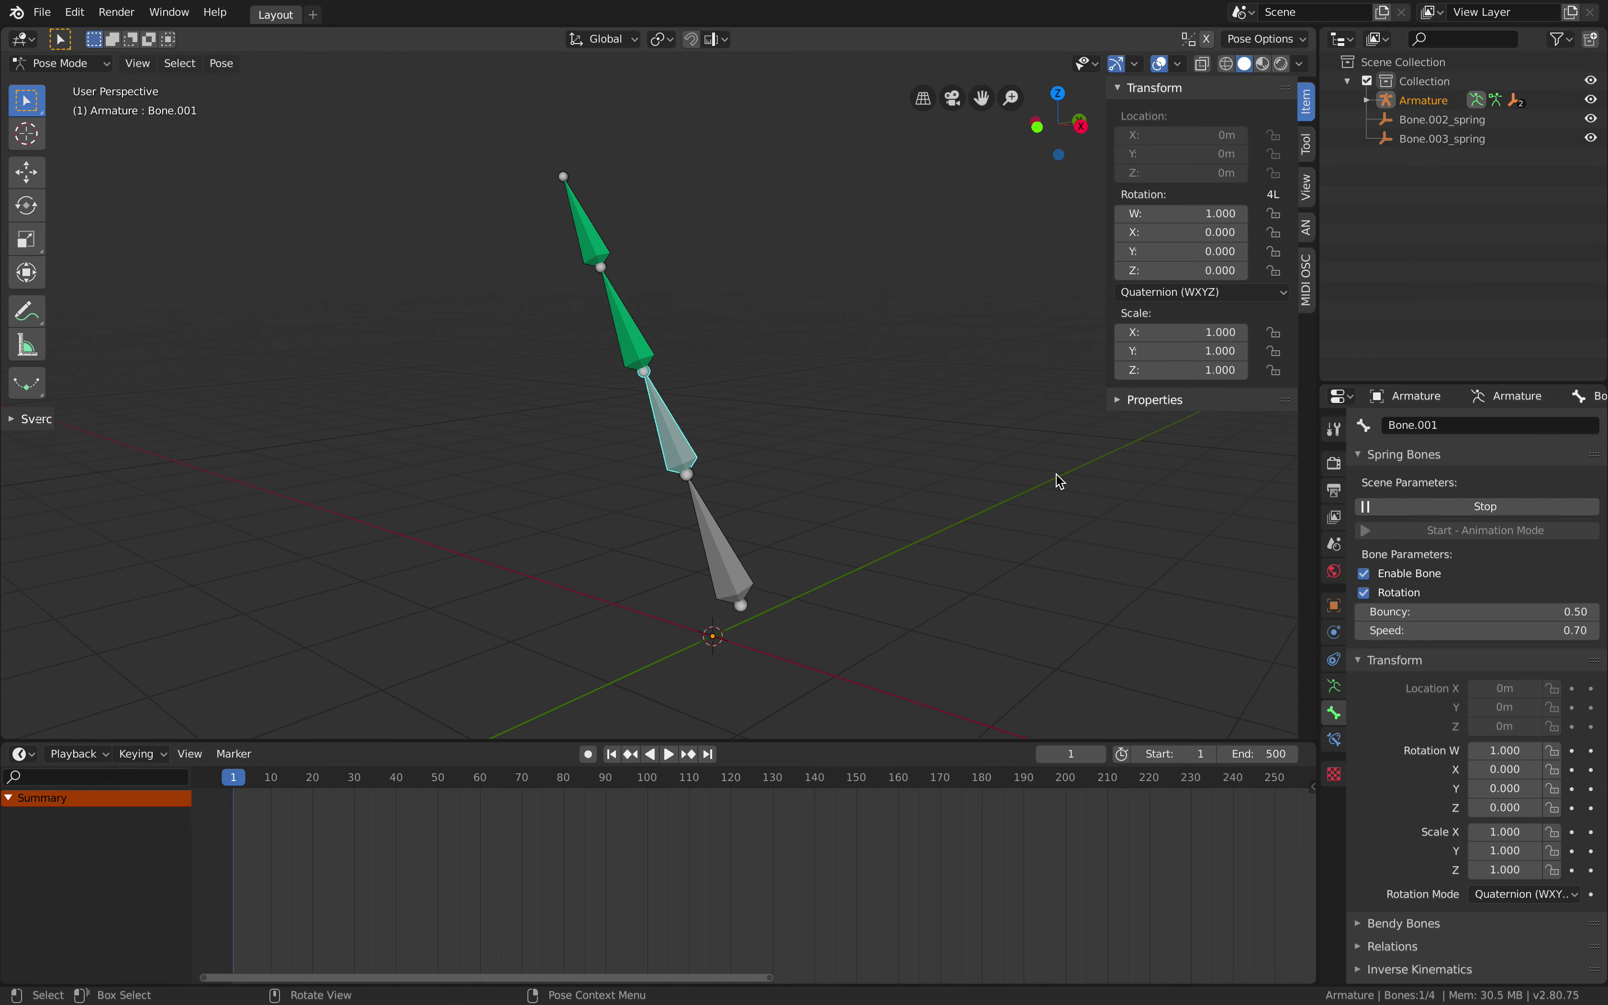
{"action": "left_click", "coordinate": [1415, 509]}
{"action": "left_click", "coordinate": [644, 347]}
{"action": "left_click", "coordinate": [649, 415]}
{"action": "left_click", "coordinate": [1418, 506]}
Move the base bone to about X 0.20 m, Y 0.20 m, Z -0.29 m with all three child bones springing.
{"action": "left_click", "coordinate": [718, 554]}
{"action": "key", "text": "g"}
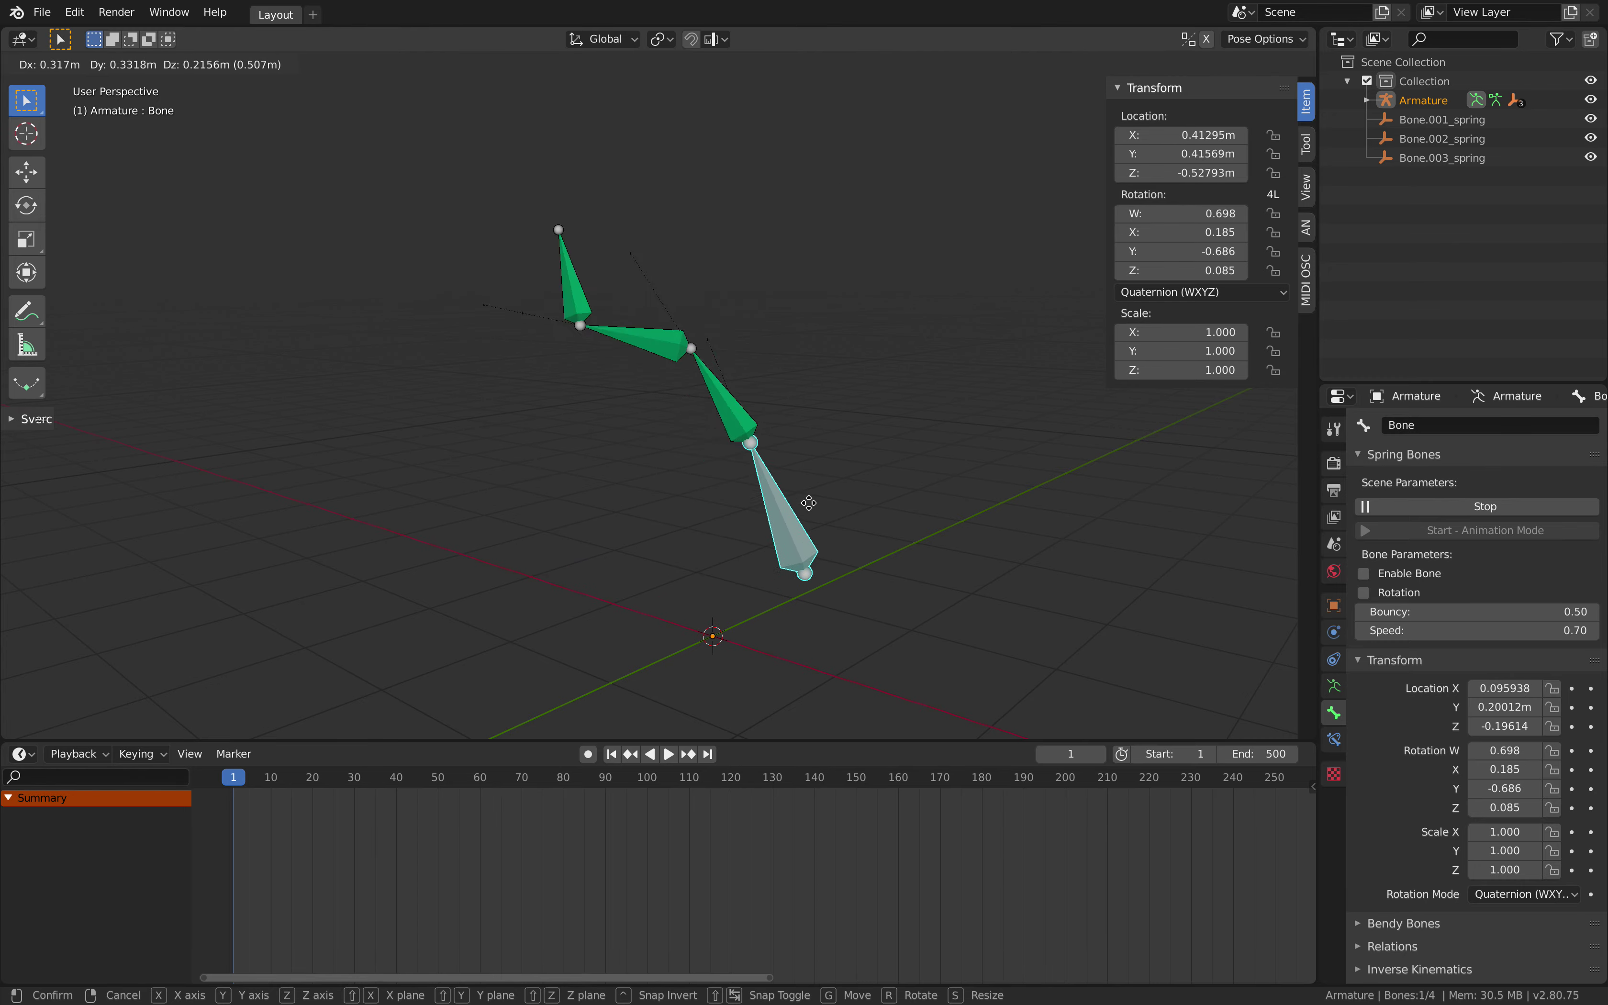
{"action": "left_click", "coordinate": [804, 521]}
Trackball-rotate the base bone freely to swing the three spring bones above it.
{"action": "key", "text": "r"}
{"action": "key", "text": "r"}
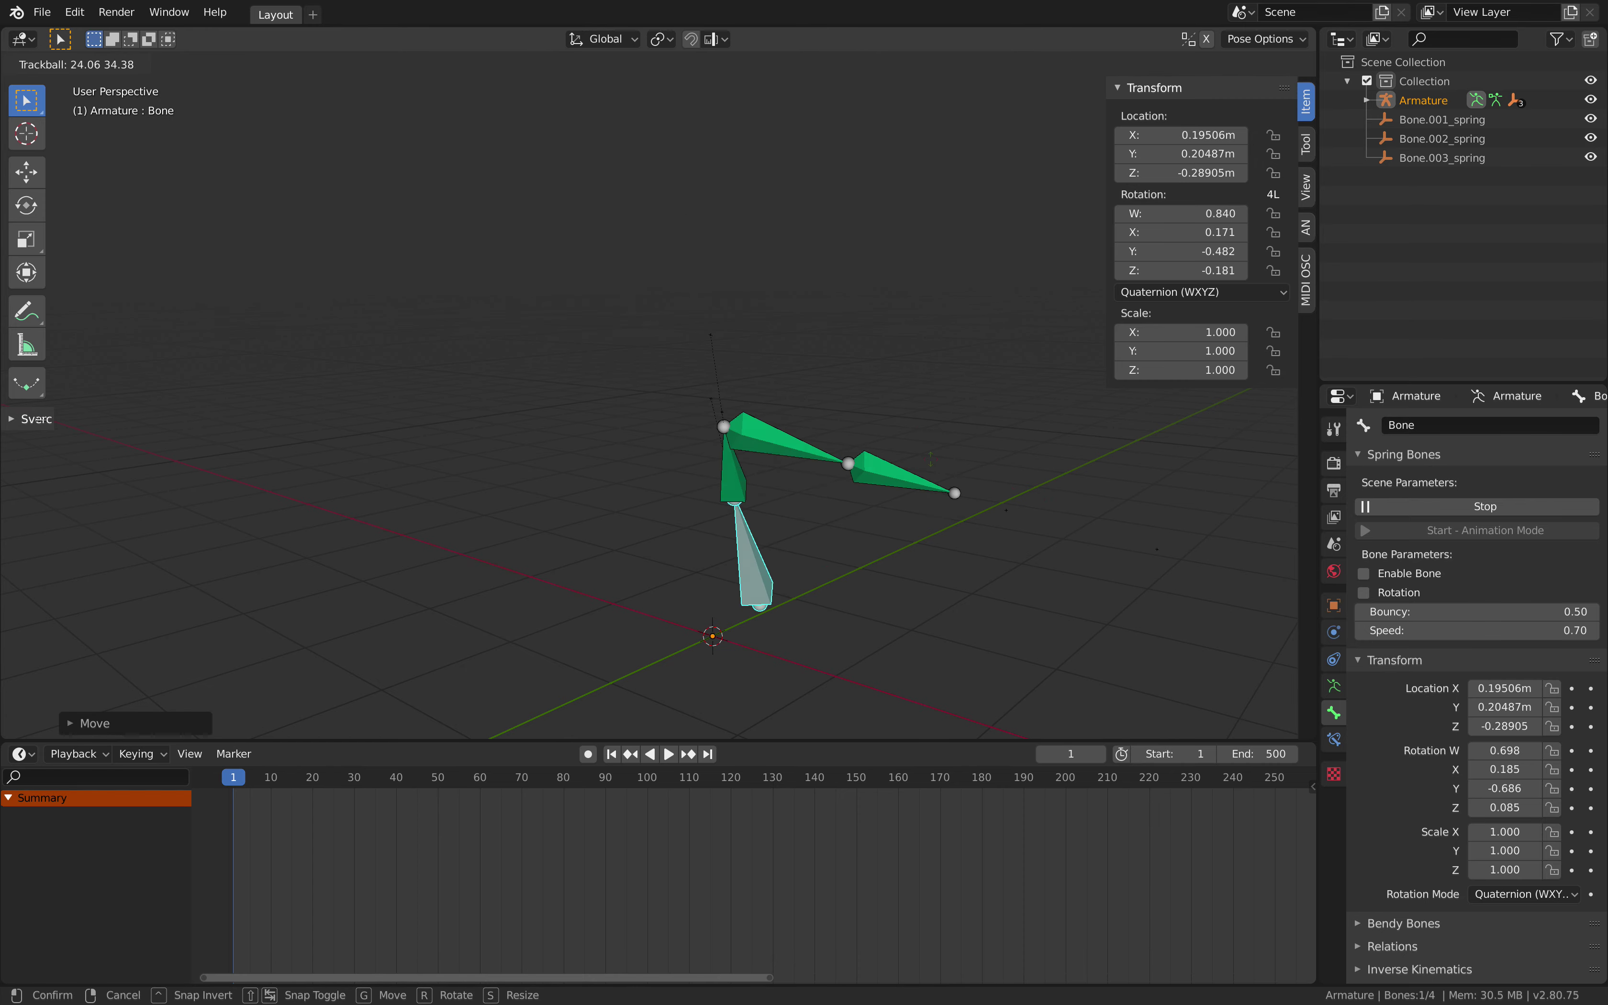
{"action": "left_click", "coordinate": [674, 750]}
Select Bone.001 and switch to the Spring Bones GitHub page in the web browser.
{"action": "left_click", "coordinate": [732, 443]}
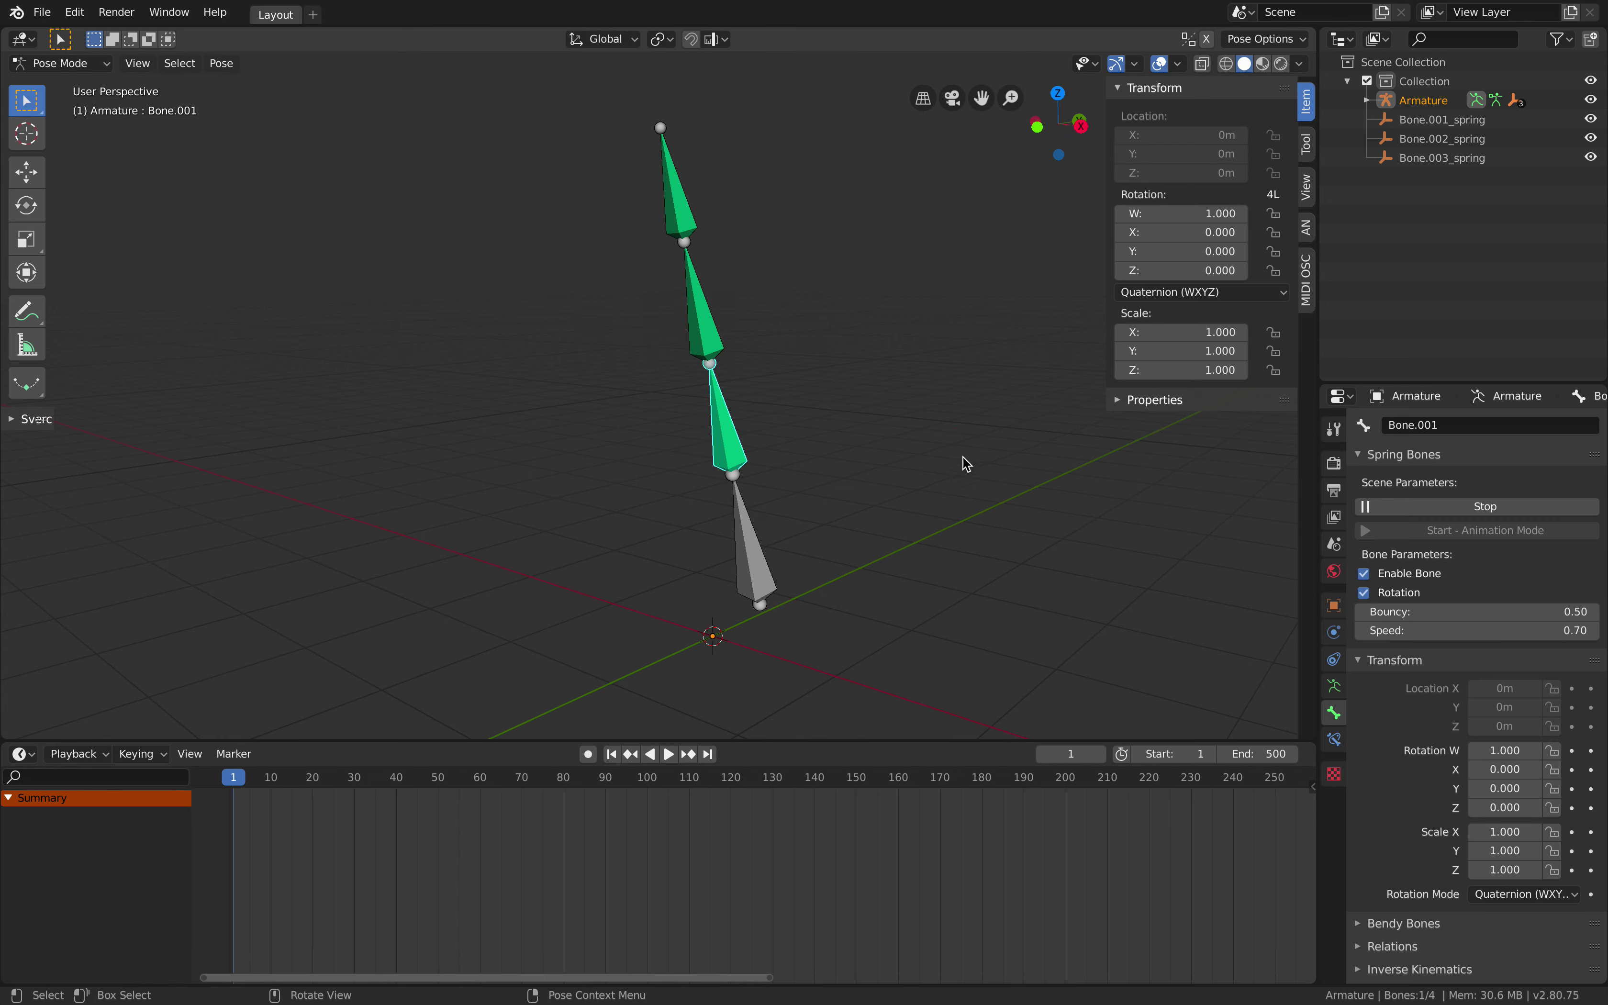
{"action": "key", "text": "ctrl+Right"}
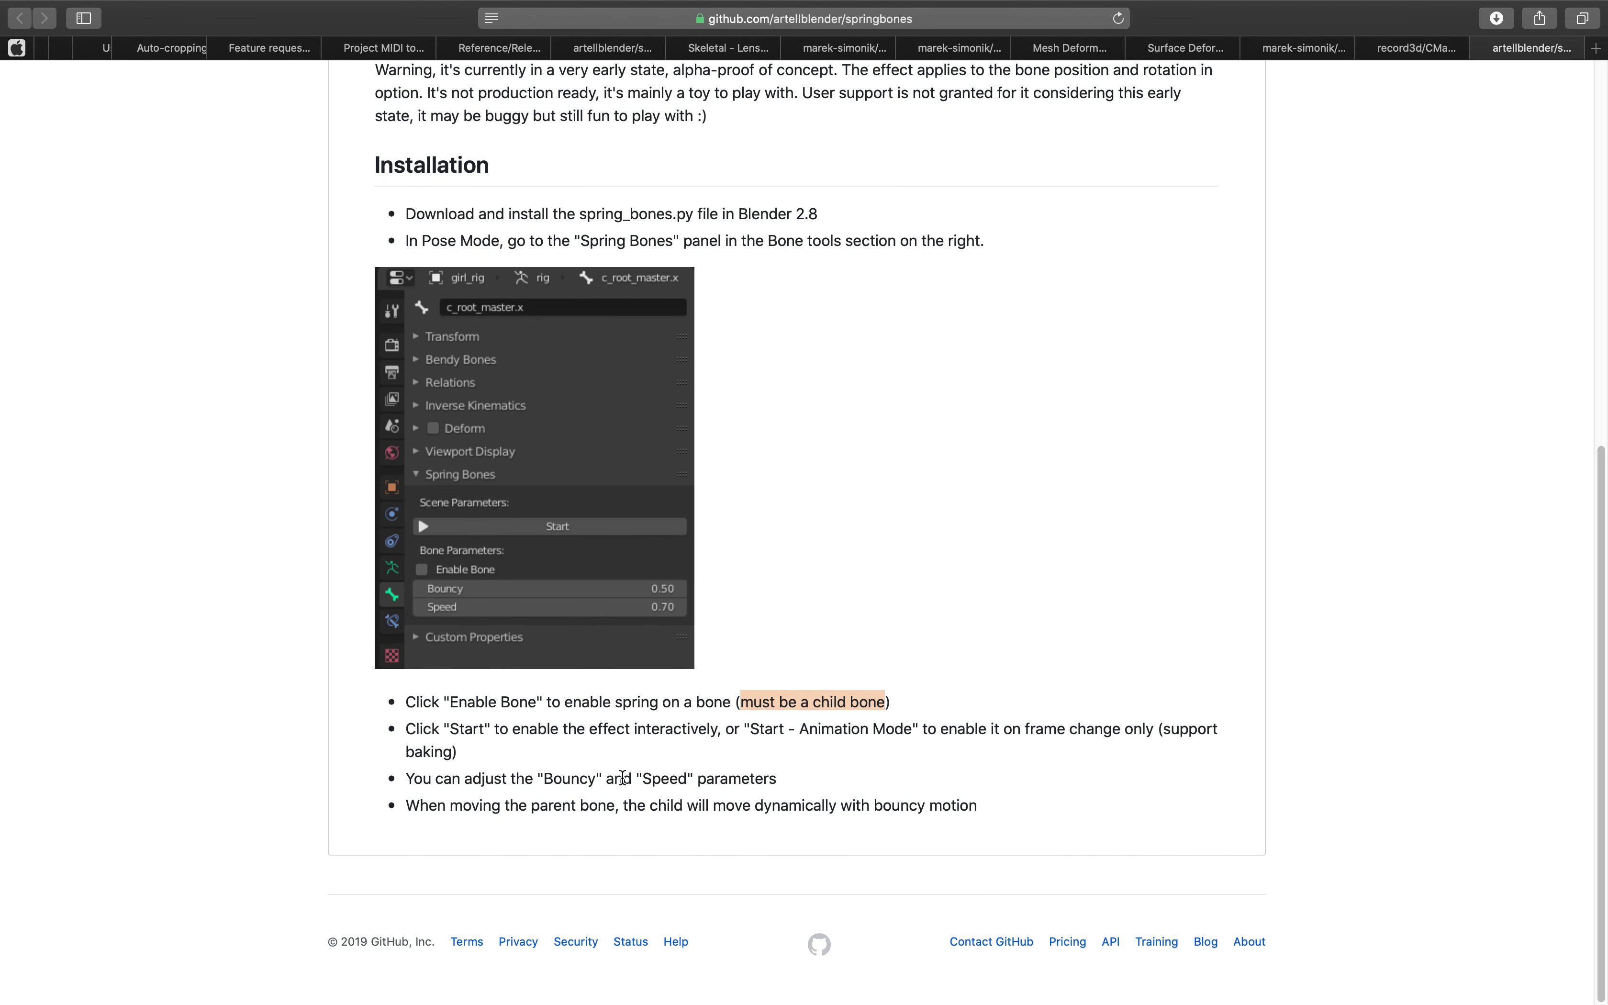
Switch back to Blender and set the Bouncy parameter to 1 on Bone.003, Bone.002 and Bone.001 in turn.
{"action": "key", "text": "ctrl+Left"}
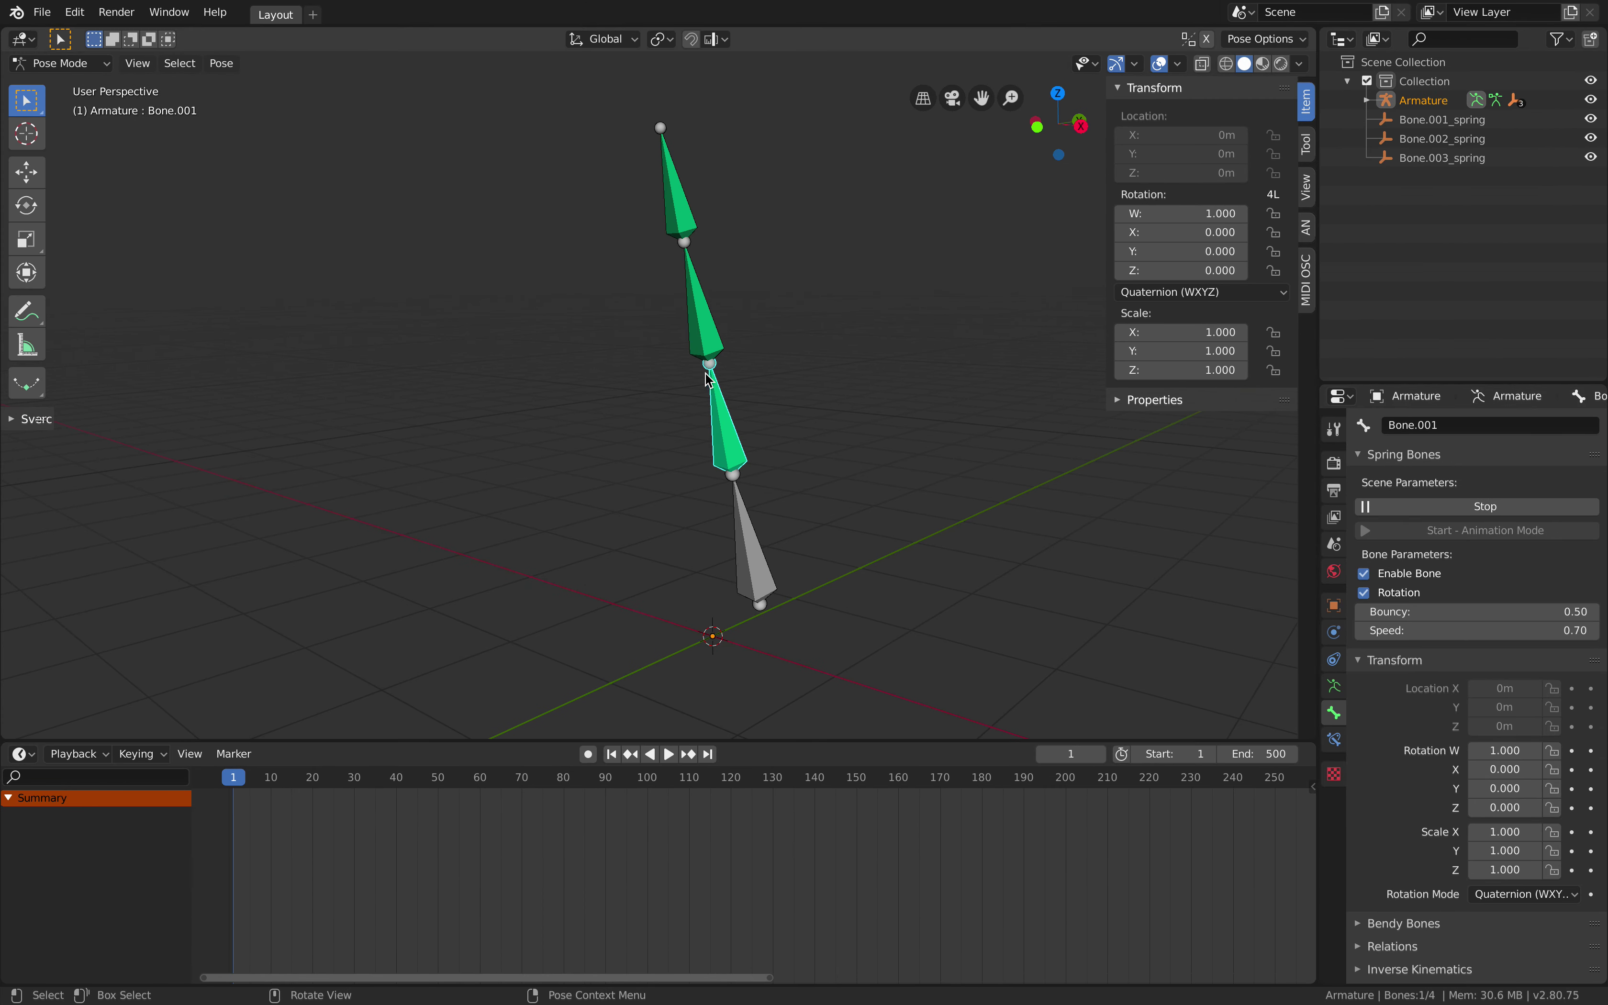
{"action": "left_click", "coordinate": [696, 251]}
{"action": "left_click", "coordinate": [692, 216]}
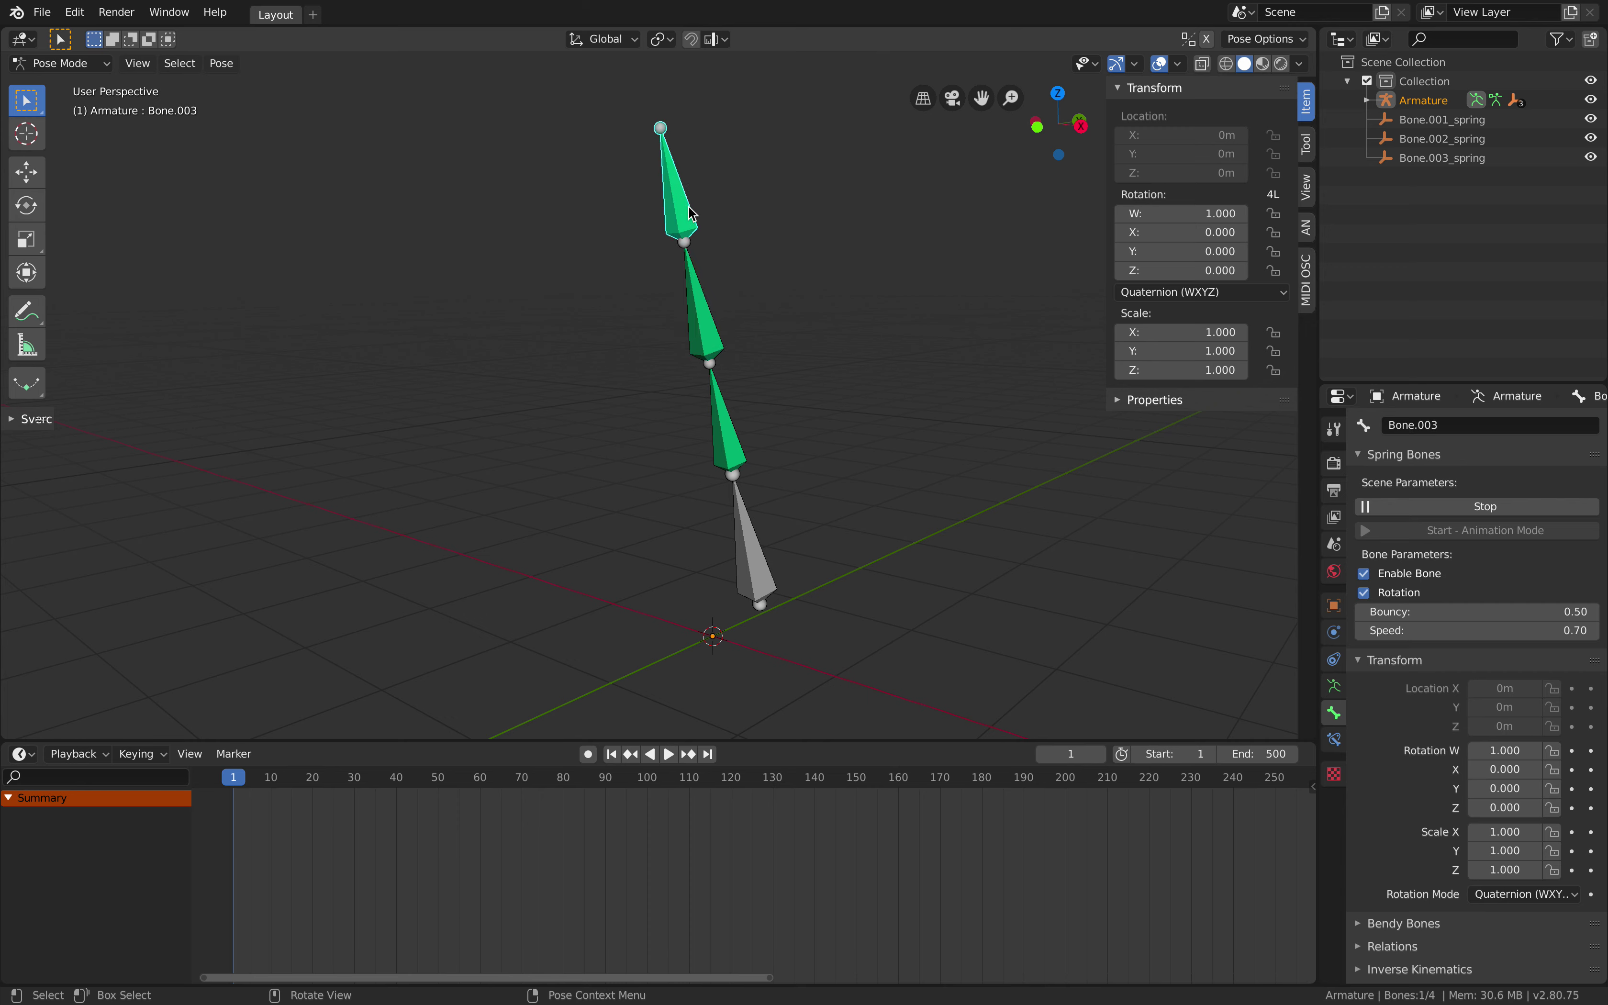
{"action": "left_click", "coordinate": [1459, 610]}
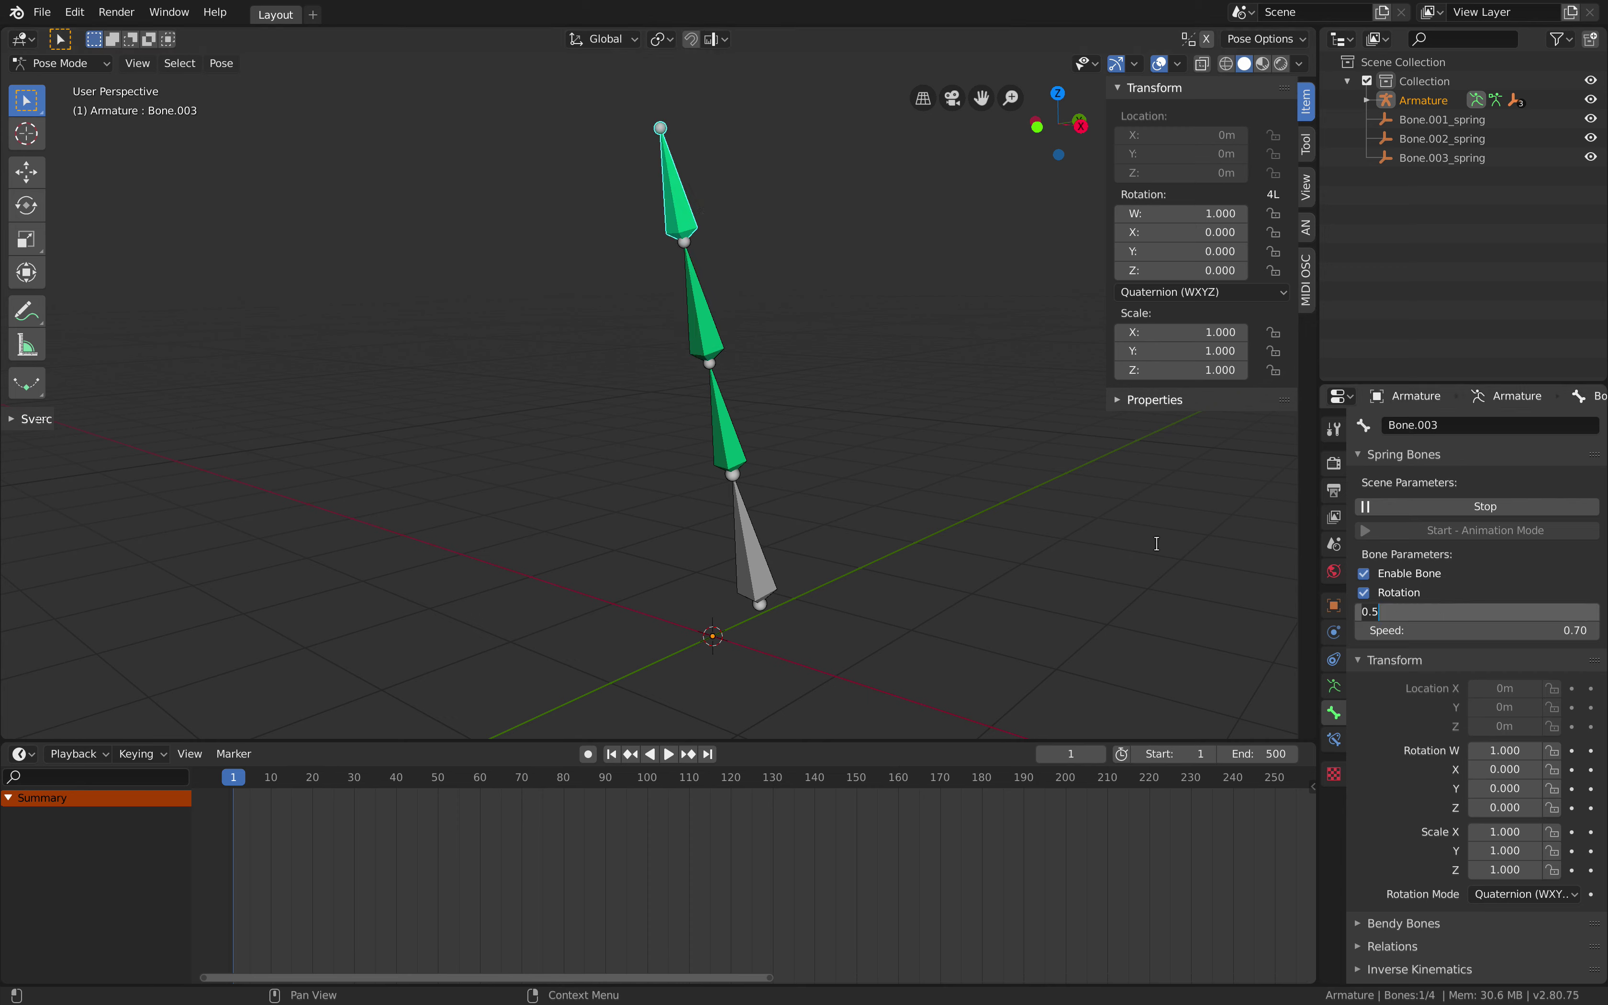
{"action": "key", "text": "Return"}
{"action": "left_click", "coordinate": [710, 319]}
{"action": "left_click", "coordinate": [1369, 608]}
{"action": "key", "text": "Return"}
{"action": "left_click", "coordinate": [733, 425]}
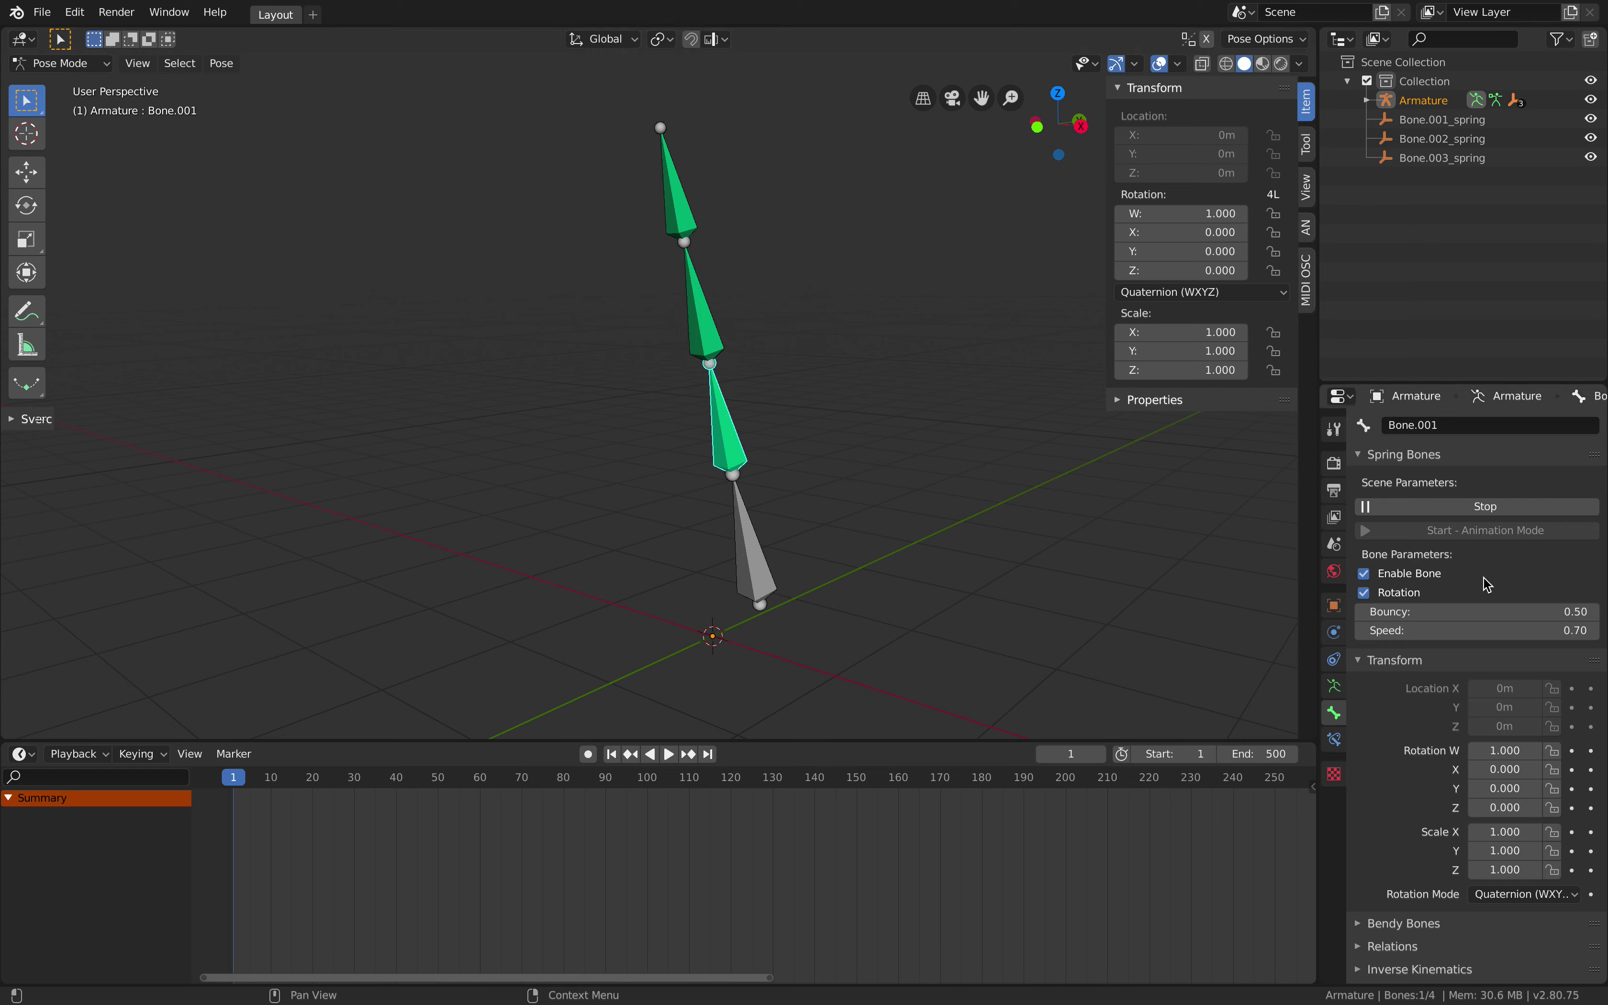
{"action": "left_click", "coordinate": [1462, 611]}
{"action": "type", "text": "1"}
{"action": "key", "text": "Return"}
Move the base bone to about X 0.27 m, Y 0.13 m, Z -0.35 m to test the springing.
{"action": "left_click", "coordinate": [780, 580]}
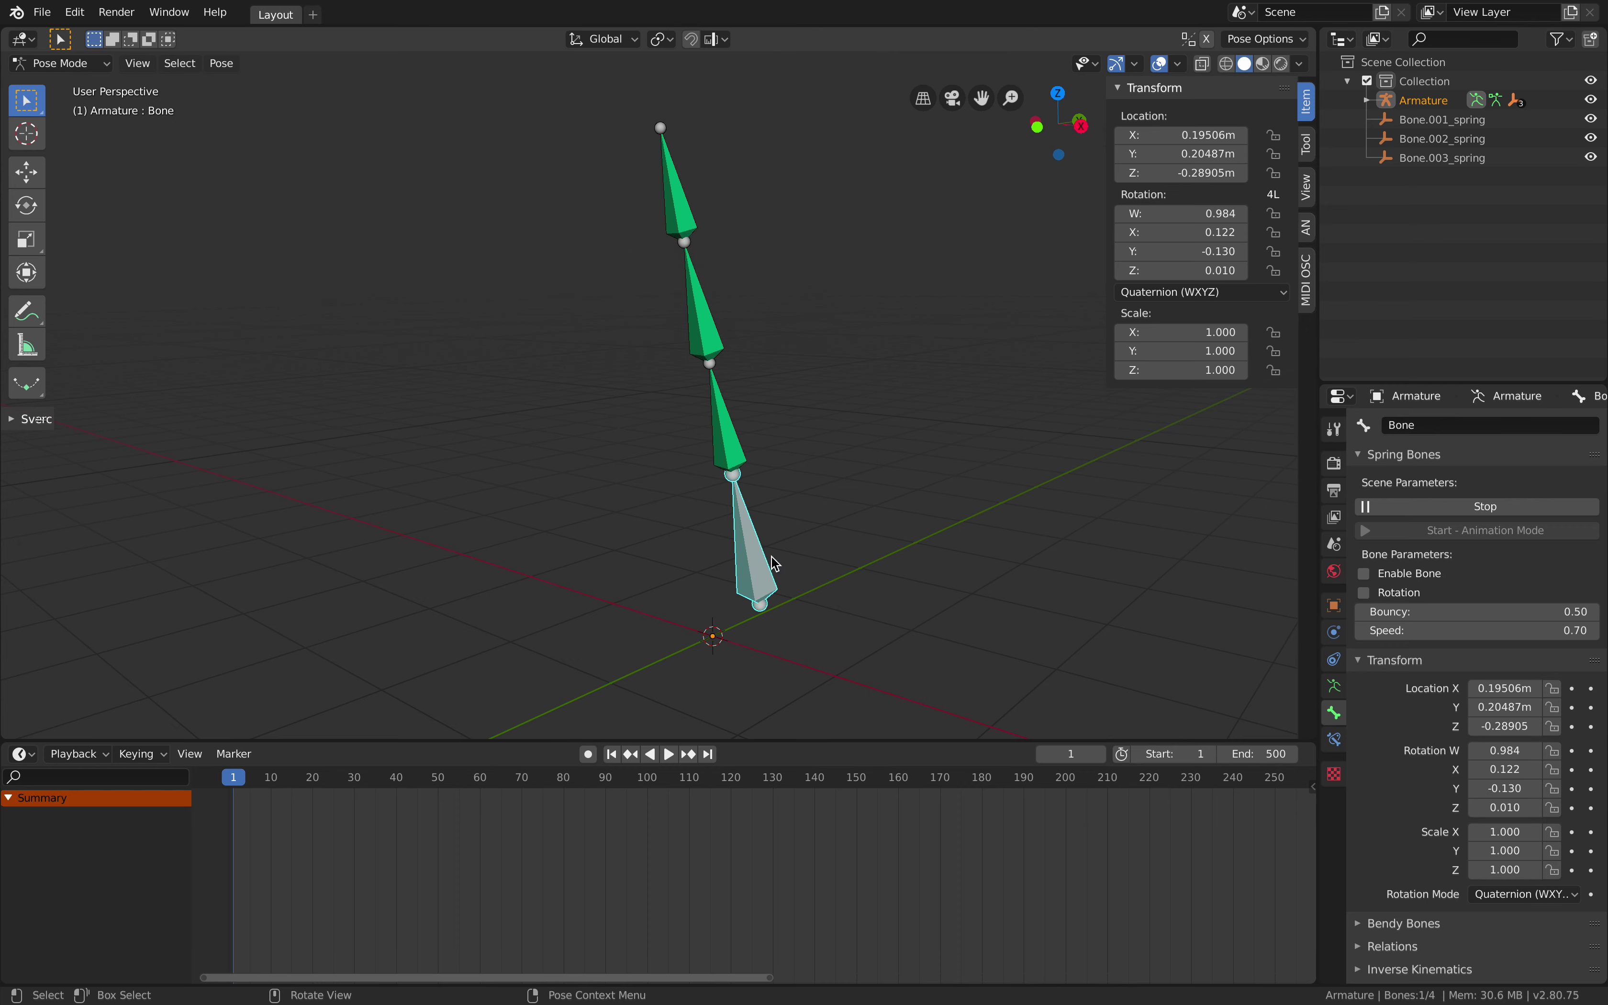
{"action": "key", "text": "g"}
{"action": "left_click", "coordinate": [793, 566]}
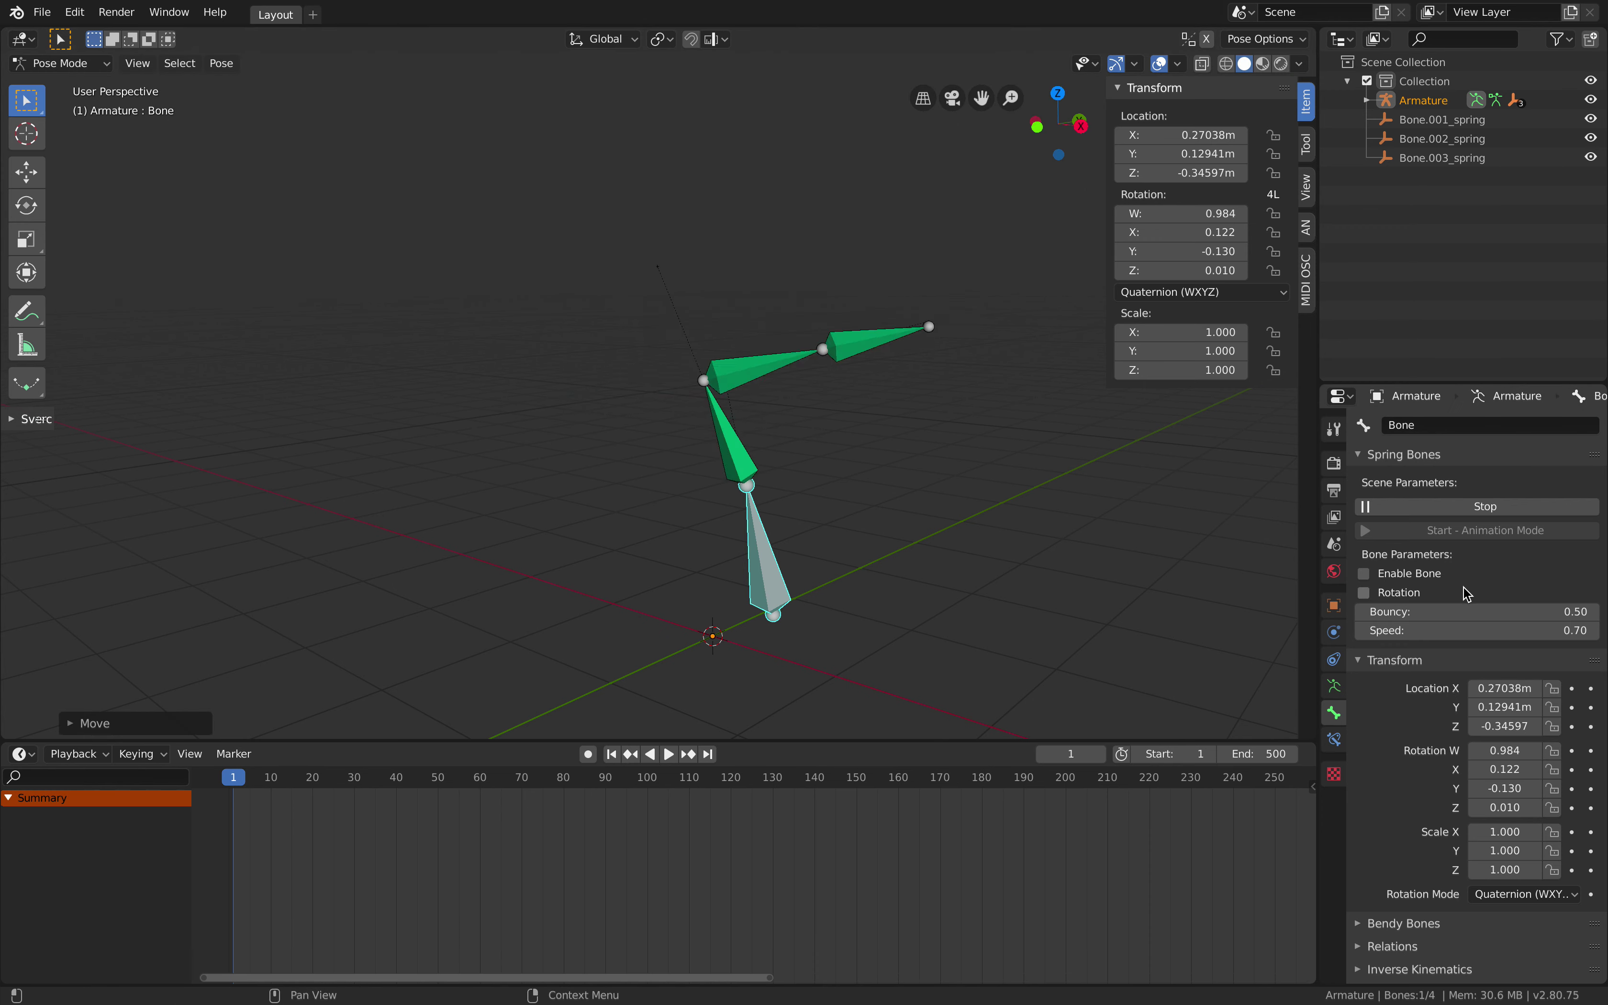
Stop the interactive simulation and set Bouncy to 0.20 with the three child bones selected and Bone.001 active.
{"action": "left_click", "coordinate": [1479, 509]}
{"action": "left_click", "coordinate": [710, 232]}
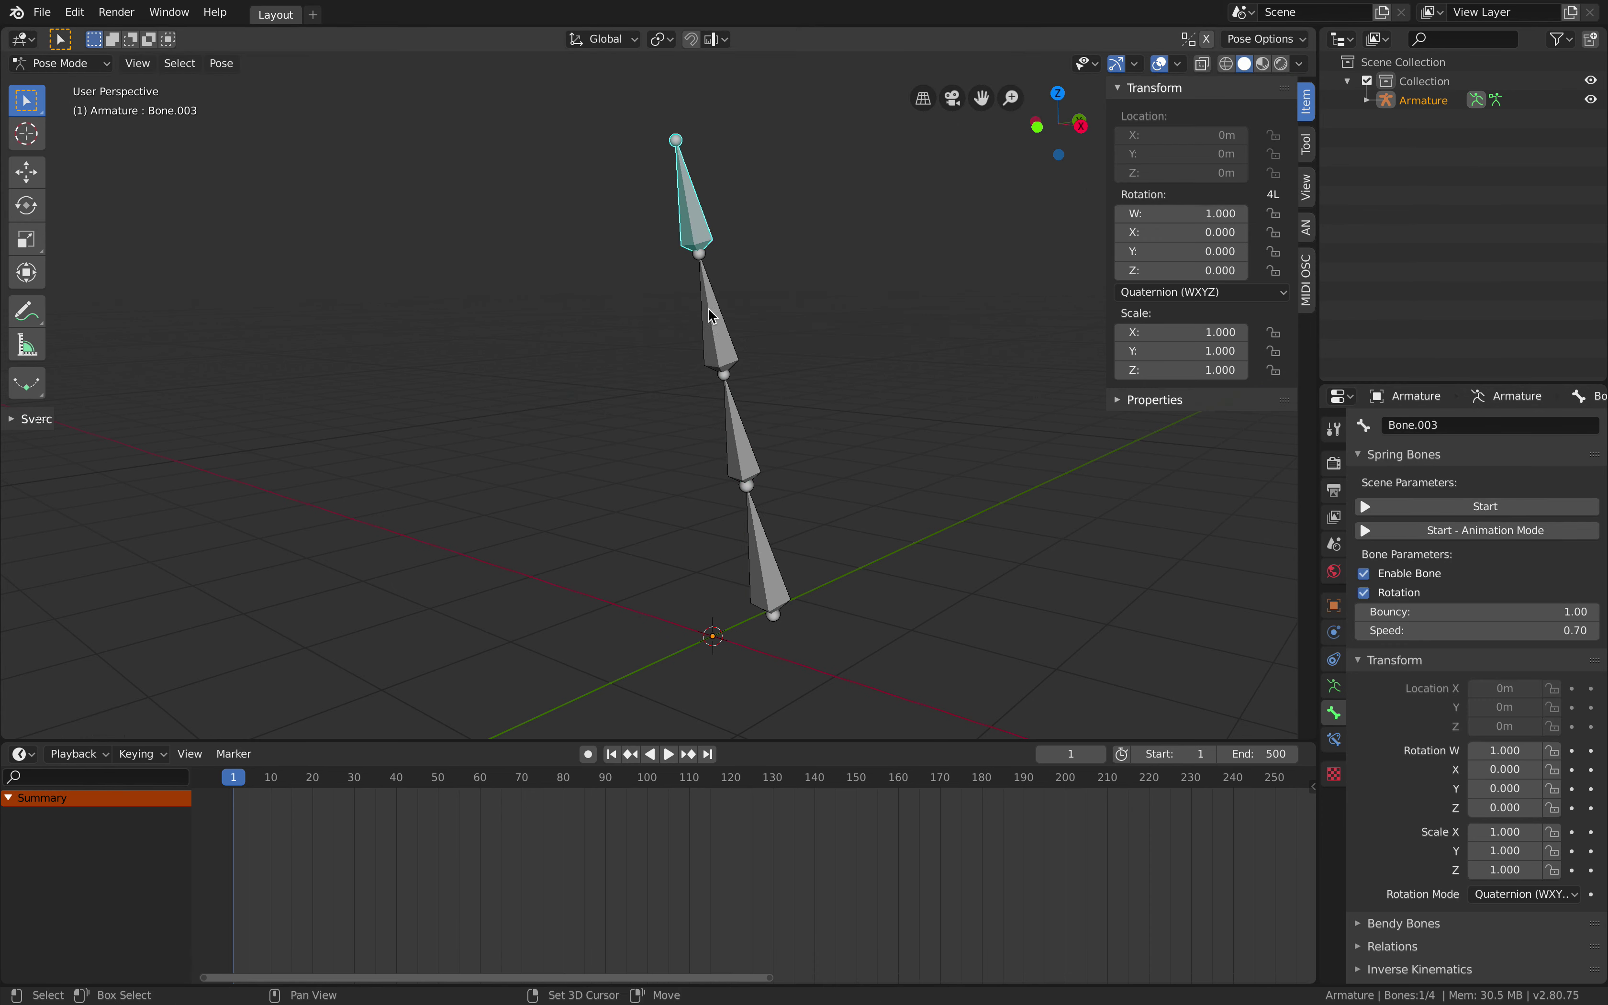
{"action": "left_click", "coordinate": [720, 319], "text": "shift"}
{"action": "left_click", "coordinate": [744, 432], "text": "shift"}
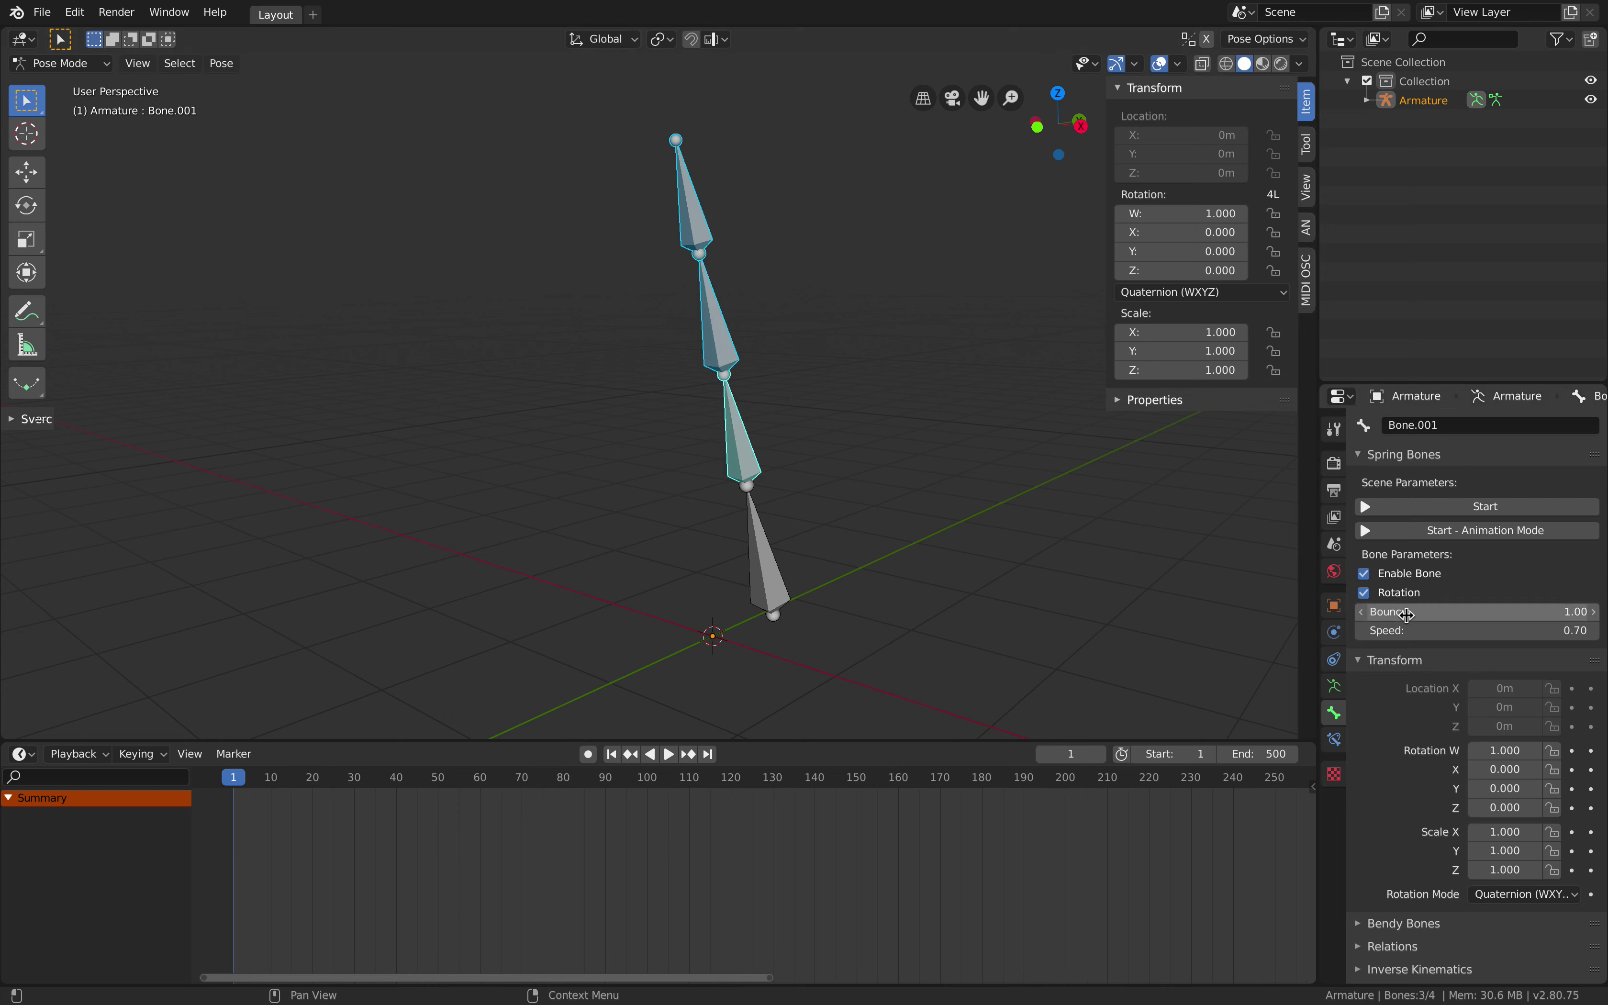
{"action": "left_click", "coordinate": [1517, 610]}
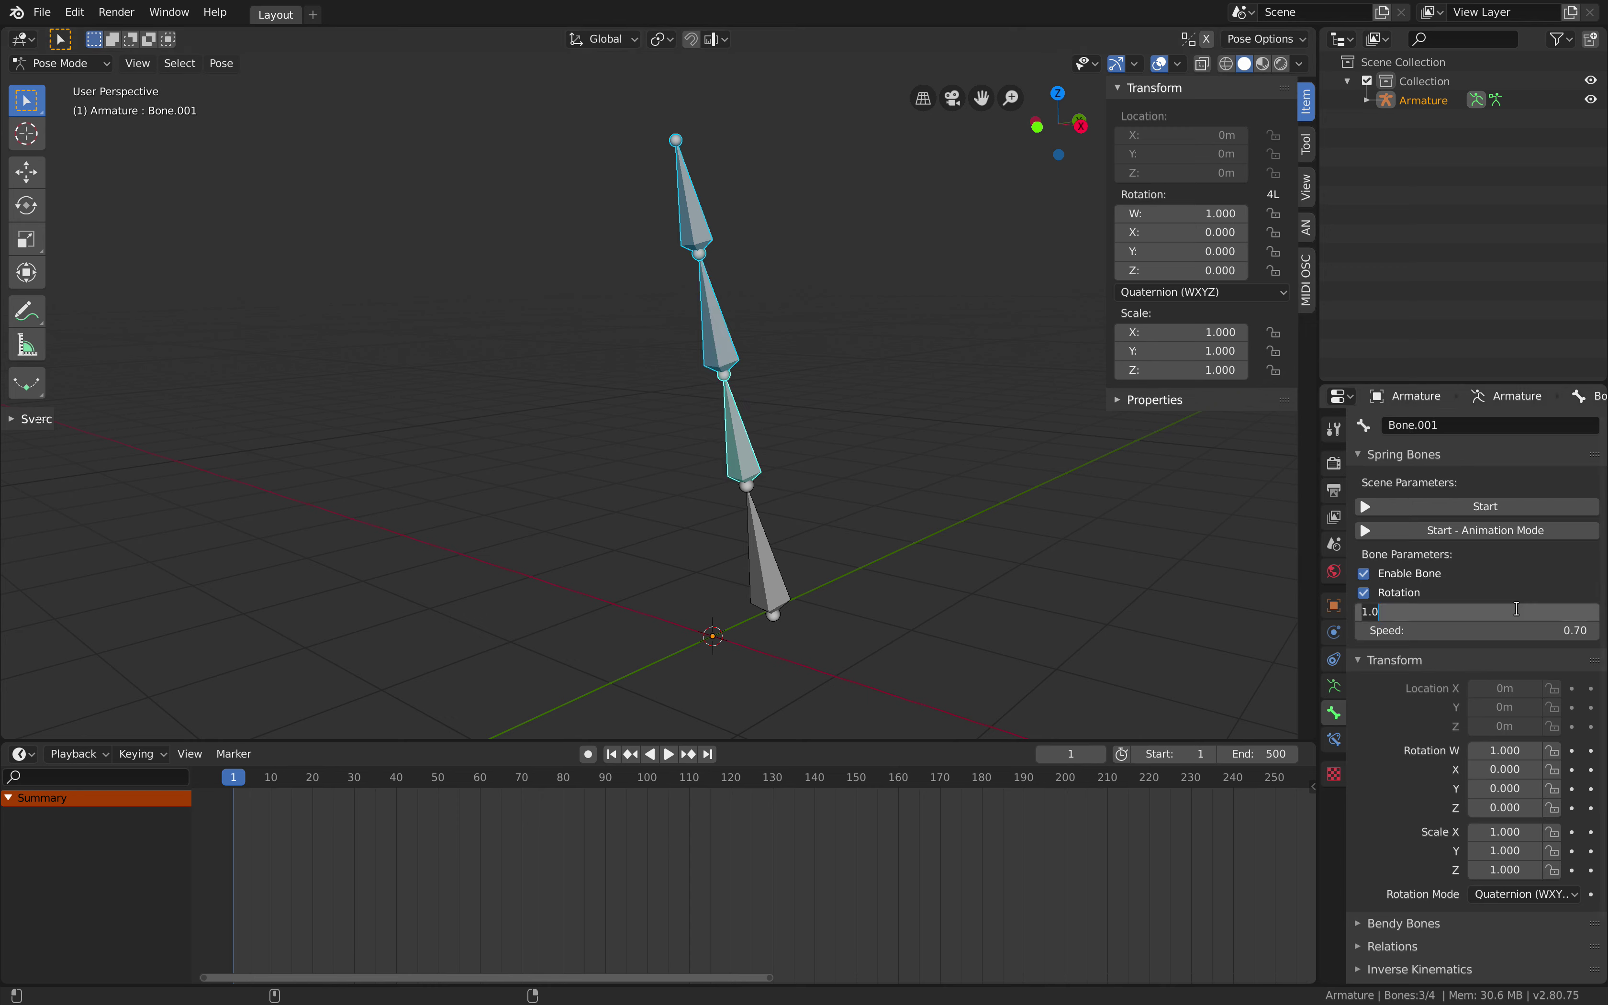
{"action": "key", "text": "Return"}
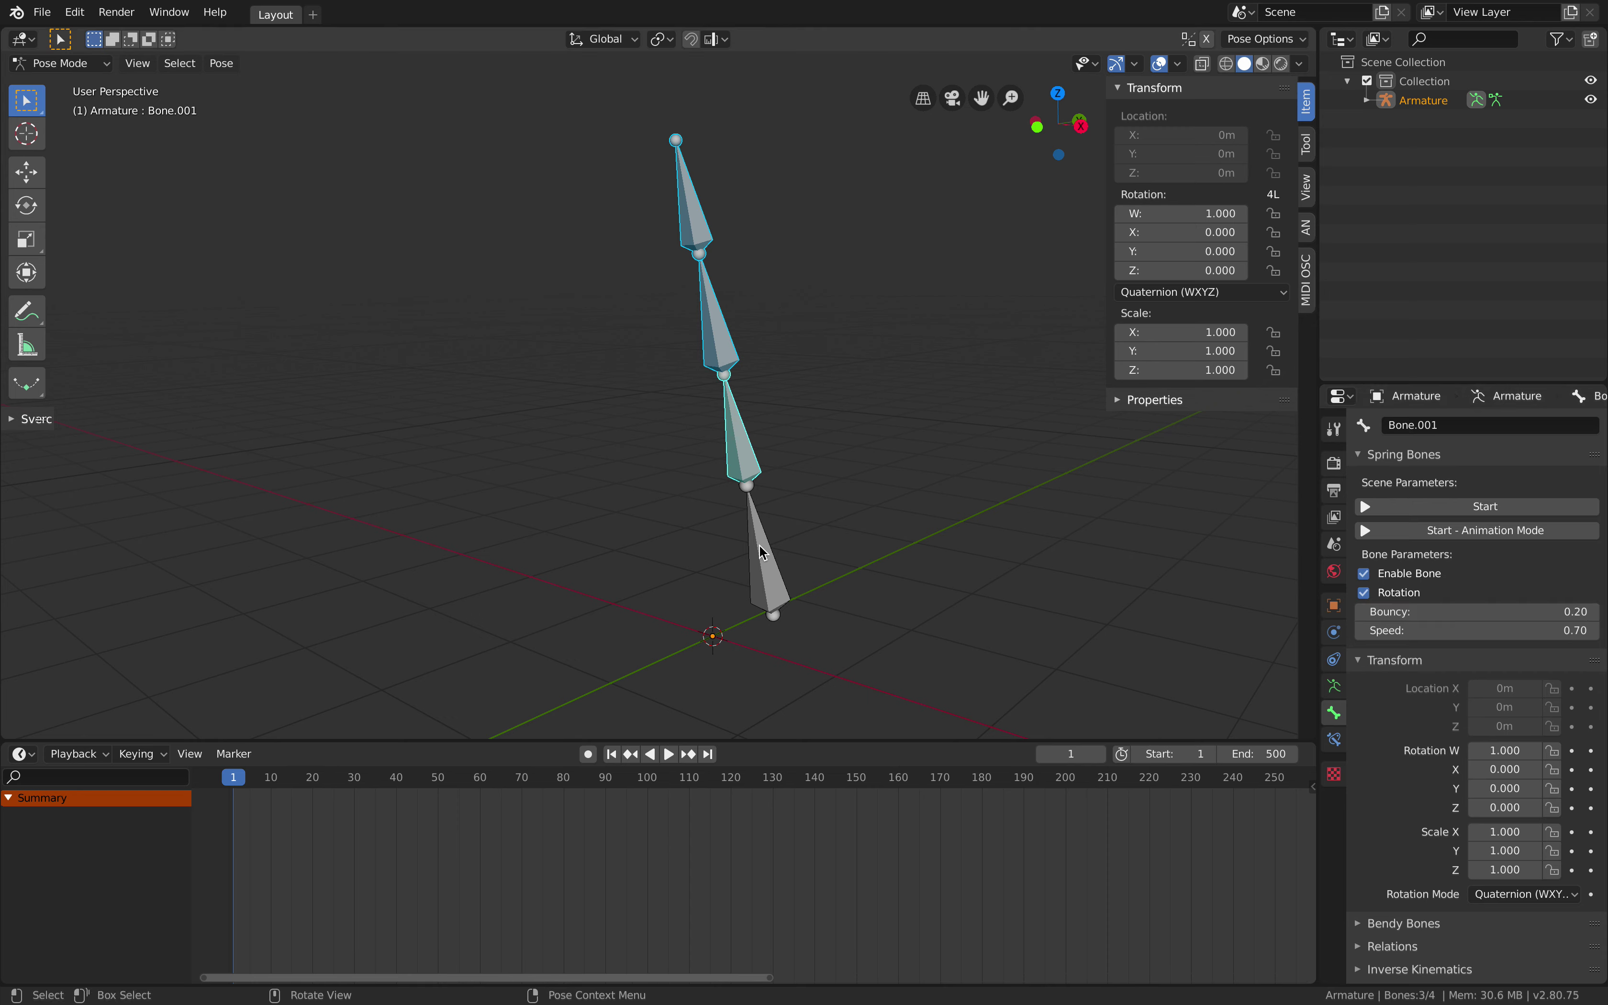
Start the interactive simulation and move the base bone to about X 0.04 m, Y 0.13 m, Z -0.13 m.
{"action": "left_click", "coordinate": [765, 553]}
{"action": "left_click", "coordinate": [1386, 511]}
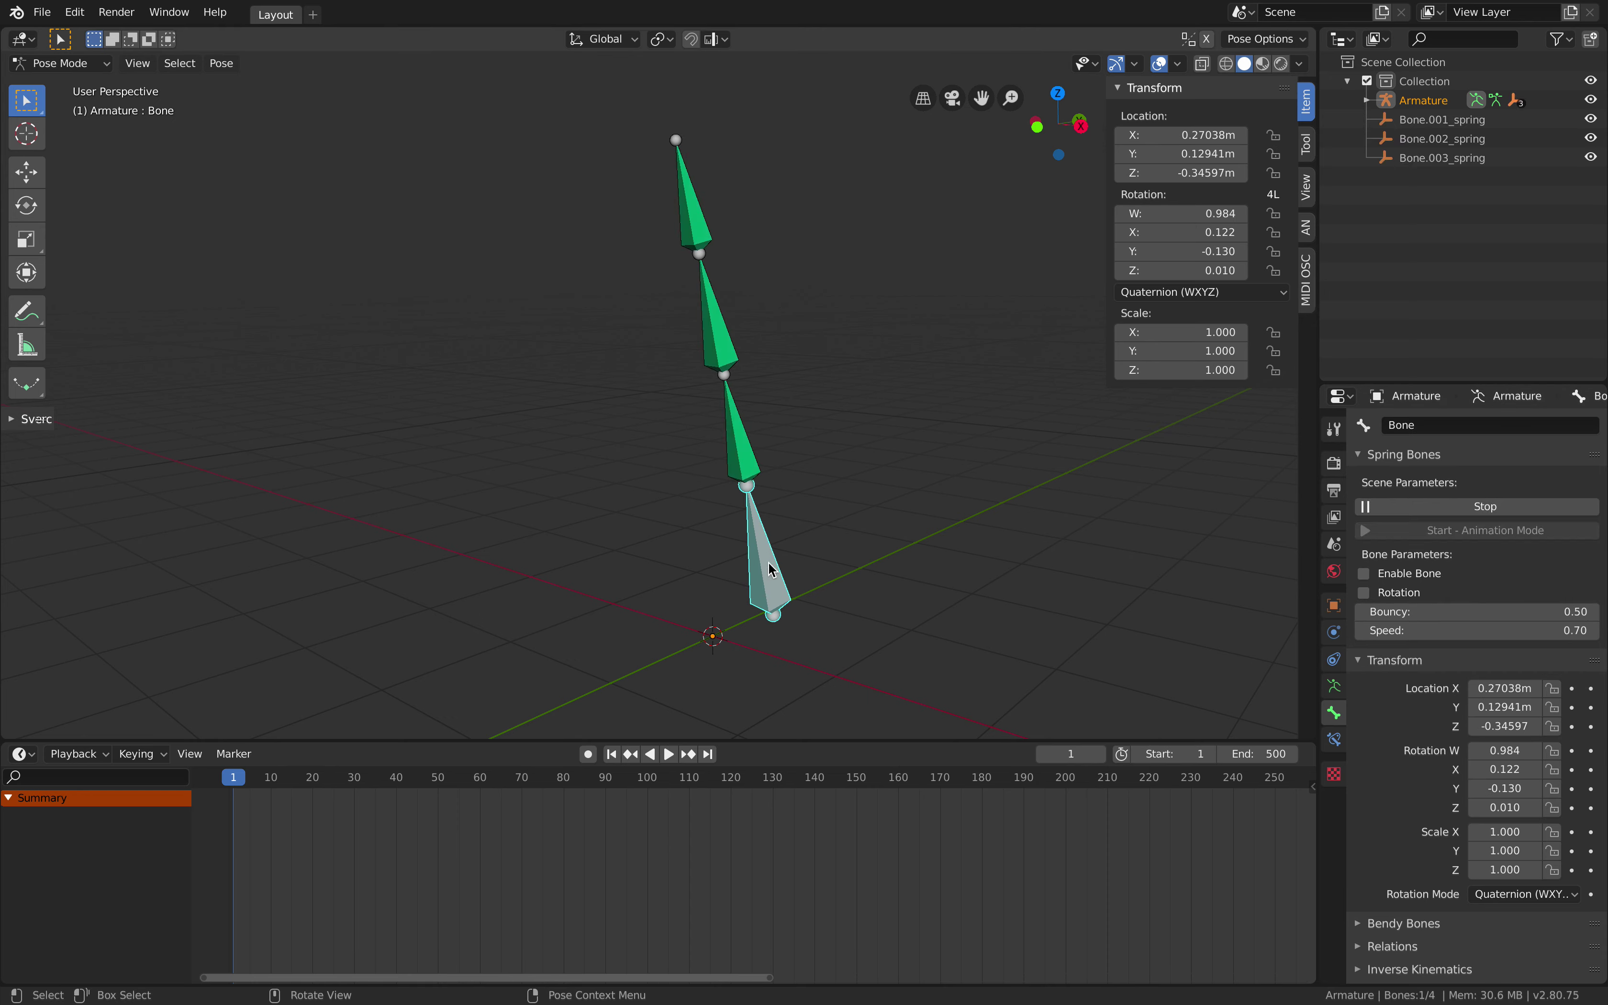
{"action": "key", "text": "g"}
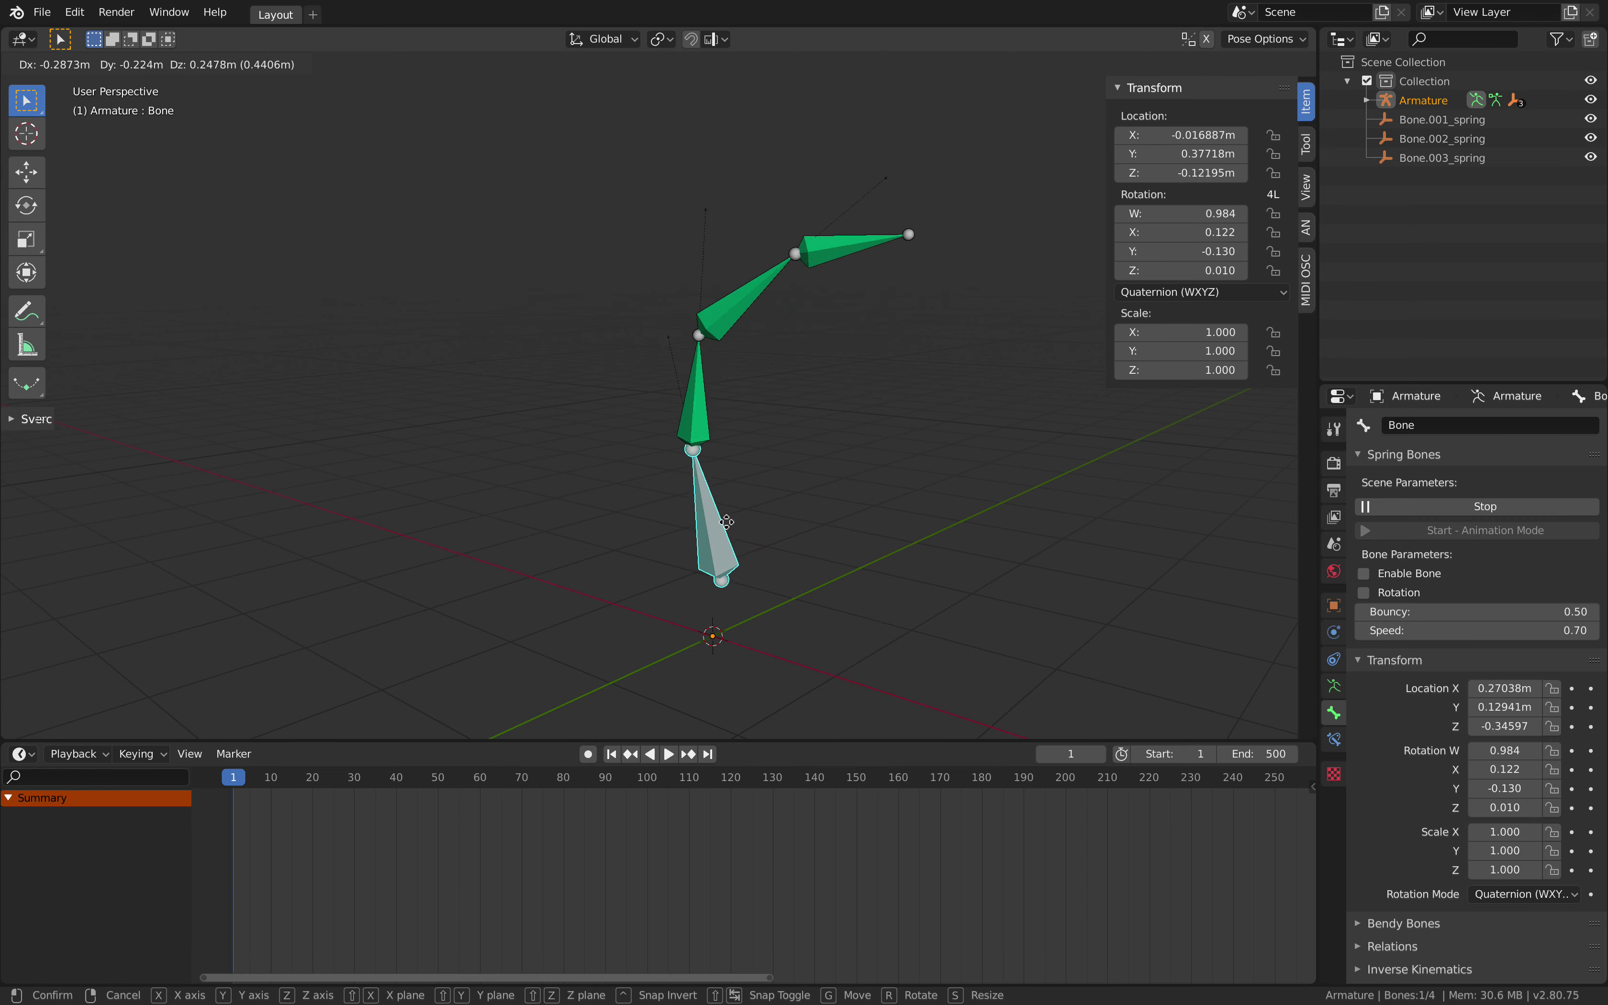
{"action": "left_click", "coordinate": [750, 553]}
Trackball-rotate the base bone three times to swing the less bouncy chain, ending nearly upright.
{"action": "key", "text": "r"}
{"action": "key", "text": "r"}
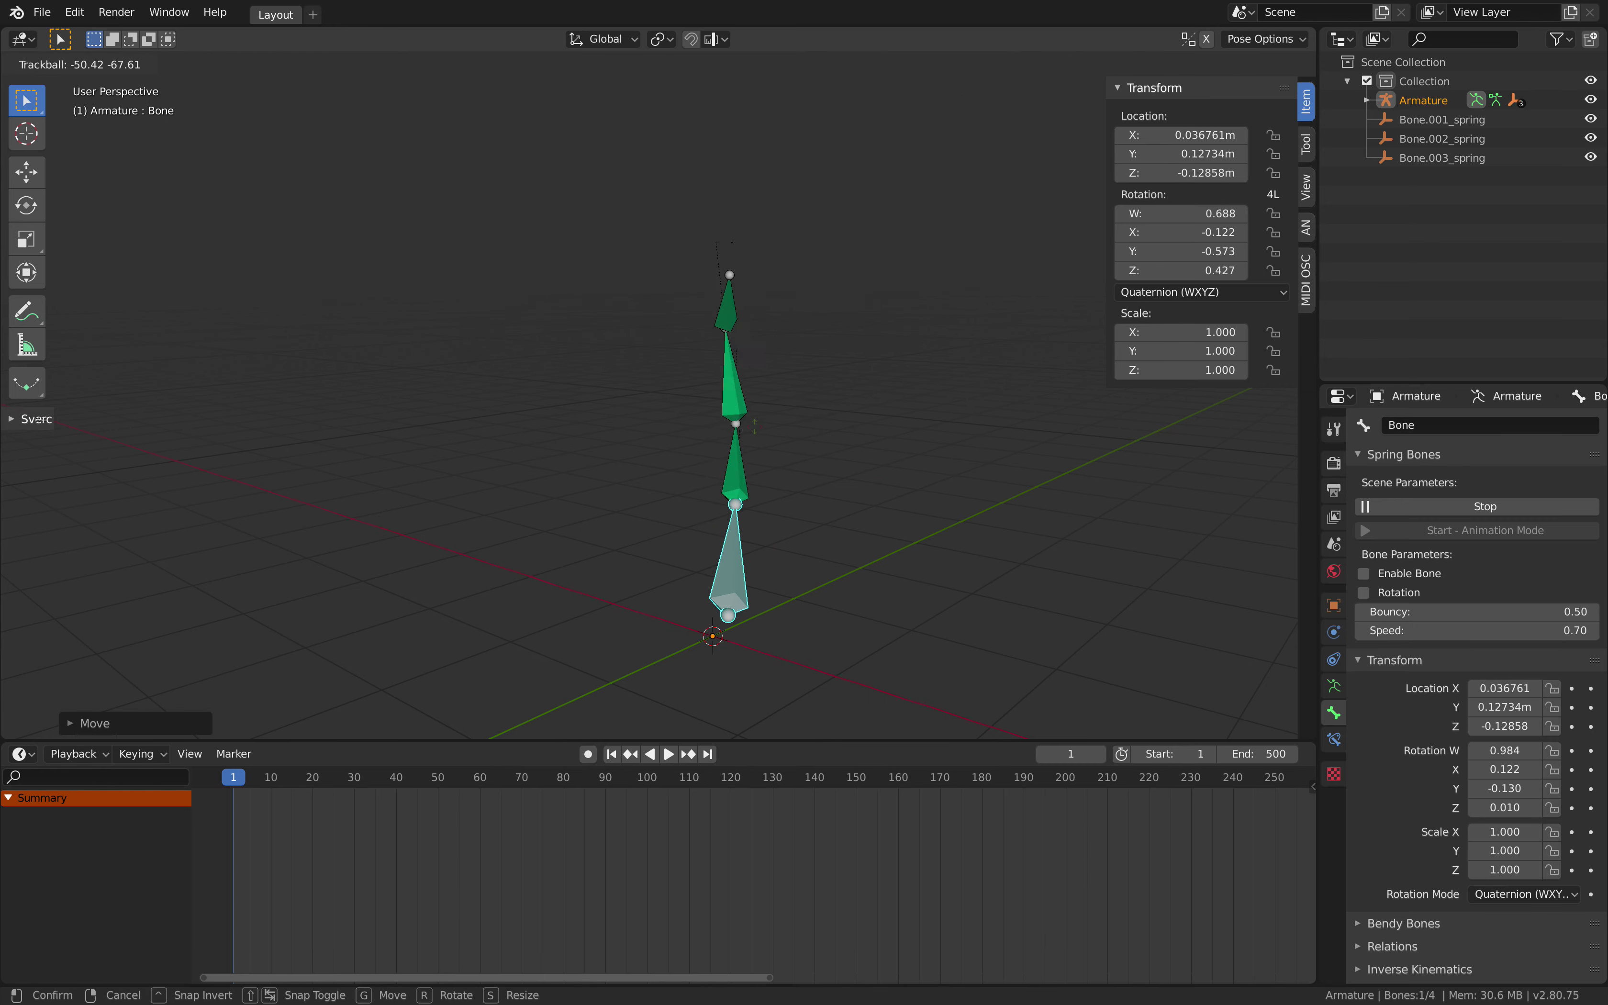
{"action": "left_click", "coordinate": [815, 470]}
{"action": "key", "text": "r"}
{"action": "key", "text": "r"}
{"action": "left_click", "coordinate": [884, 463]}
{"action": "key", "text": "r"}
{"action": "key", "text": "r"}
{"action": "left_click", "coordinate": [862, 442]}
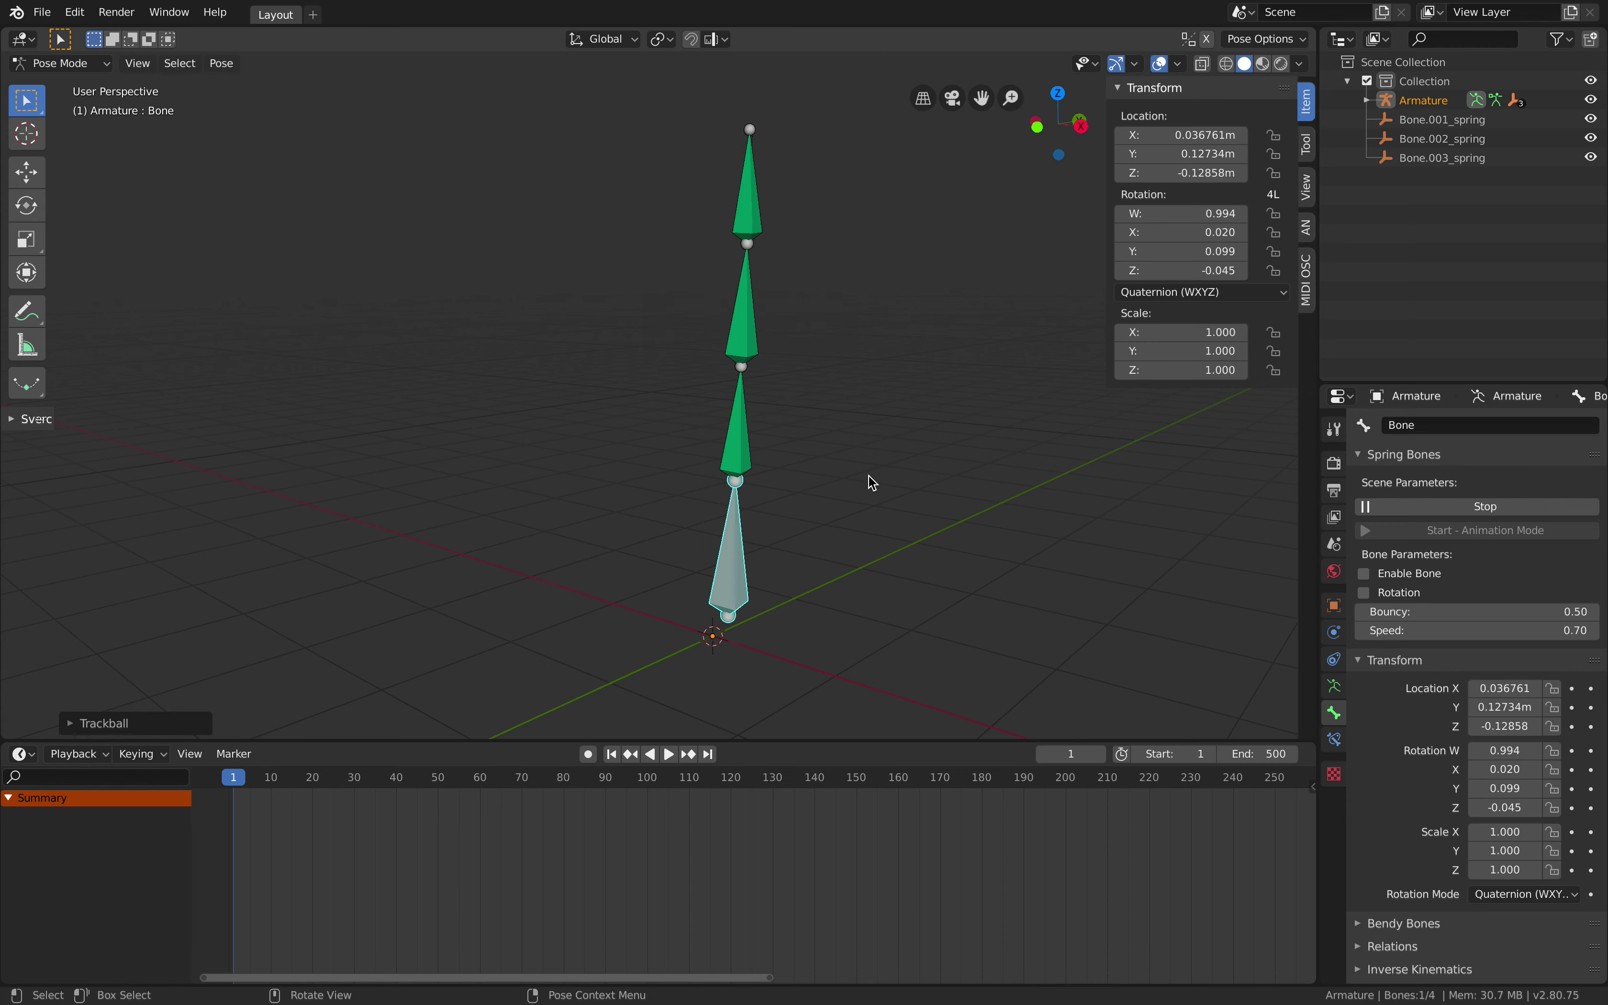
Clear the base bone's location and rotation so the chain stands at its rest pose.
{"action": "key", "text": "alt+g"}
{"action": "key", "text": "alt+r"}
{"action": "mouse_move", "coordinate": [822, 506]}
{"action": "middle_mouse_down"}
{"action": "mouse_move", "coordinate": [740, 546]}
{"action": "mouse_move", "coordinate": [821, 517]}
{"action": "middle_mouse_up"}
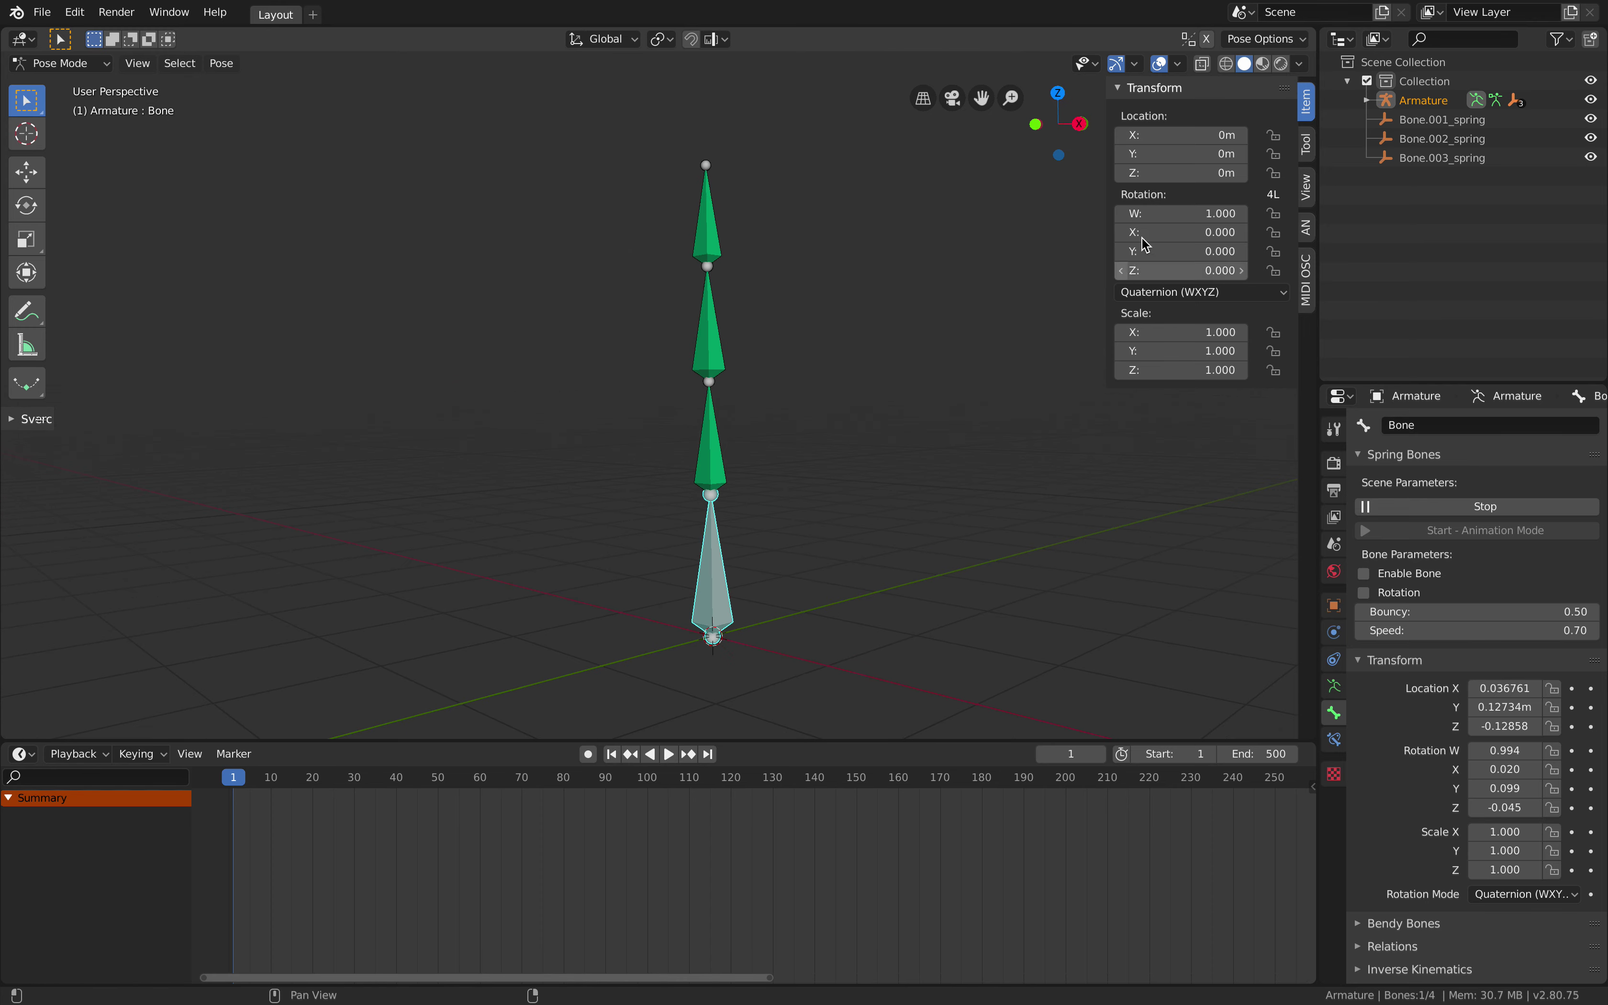
Switch the armature to Object Mode and save the Blender file.
{"action": "left_click", "coordinate": [99, 63]}
{"action": "left_click", "coordinate": [56, 79]}
{"action": "key", "text": "ctrl+s"}
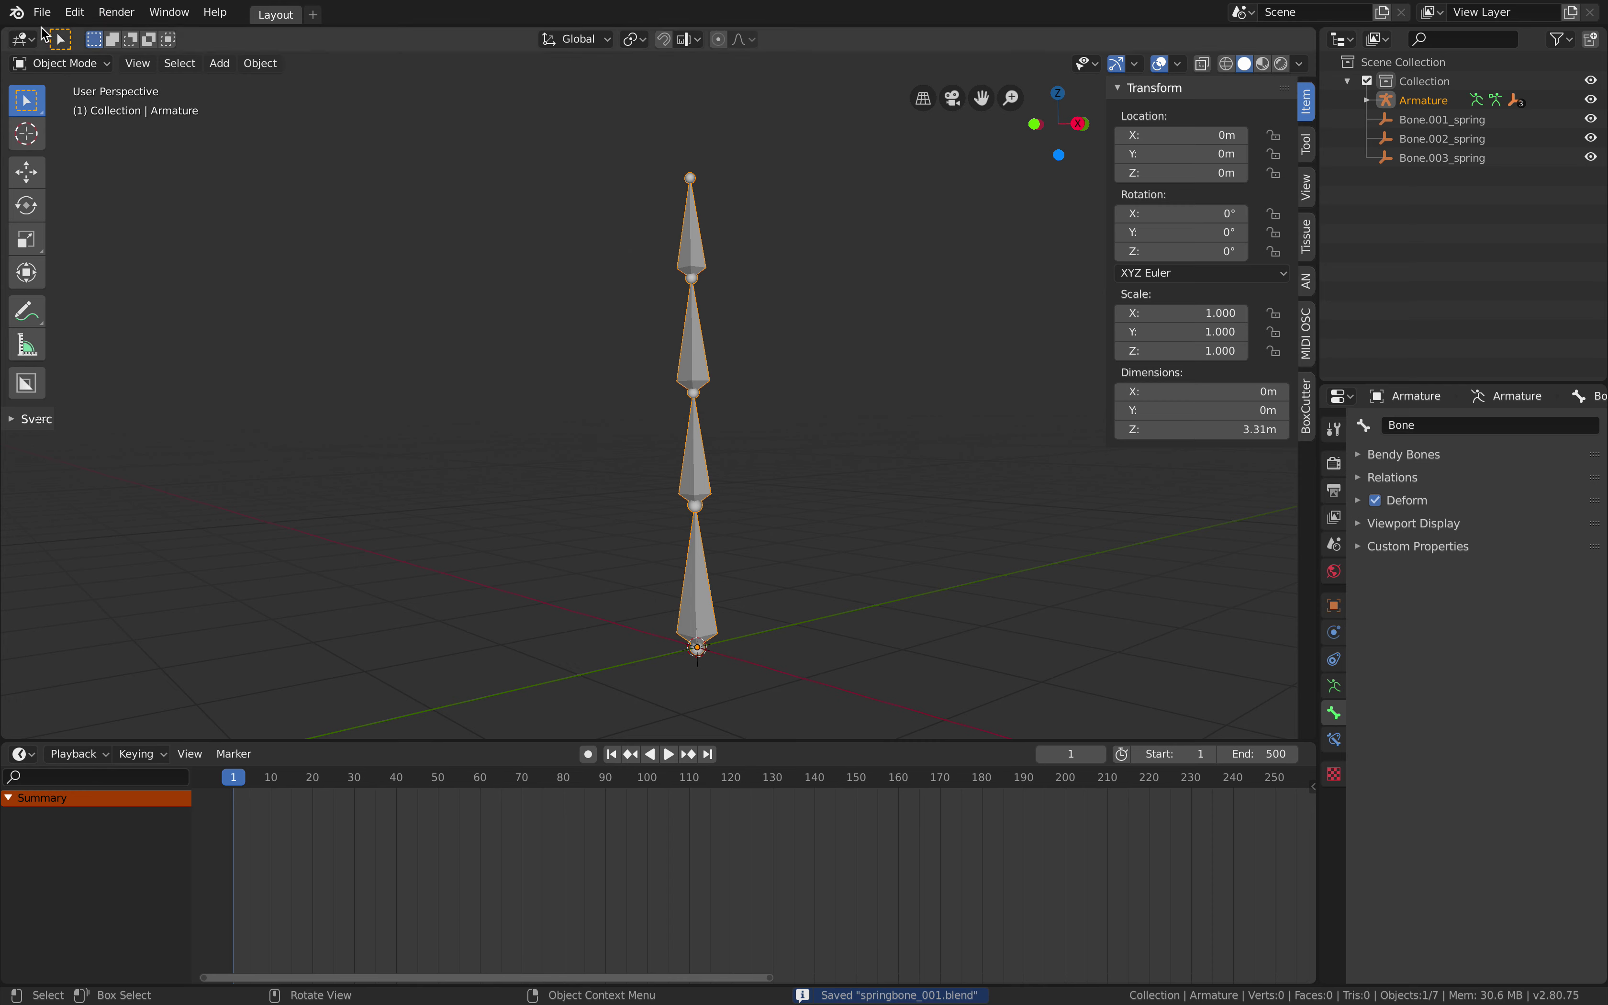
Split the 3D viewport horizontally and turn the upper area into a Sverchok node editor.
{"action": "key", "text": "shift+a"}
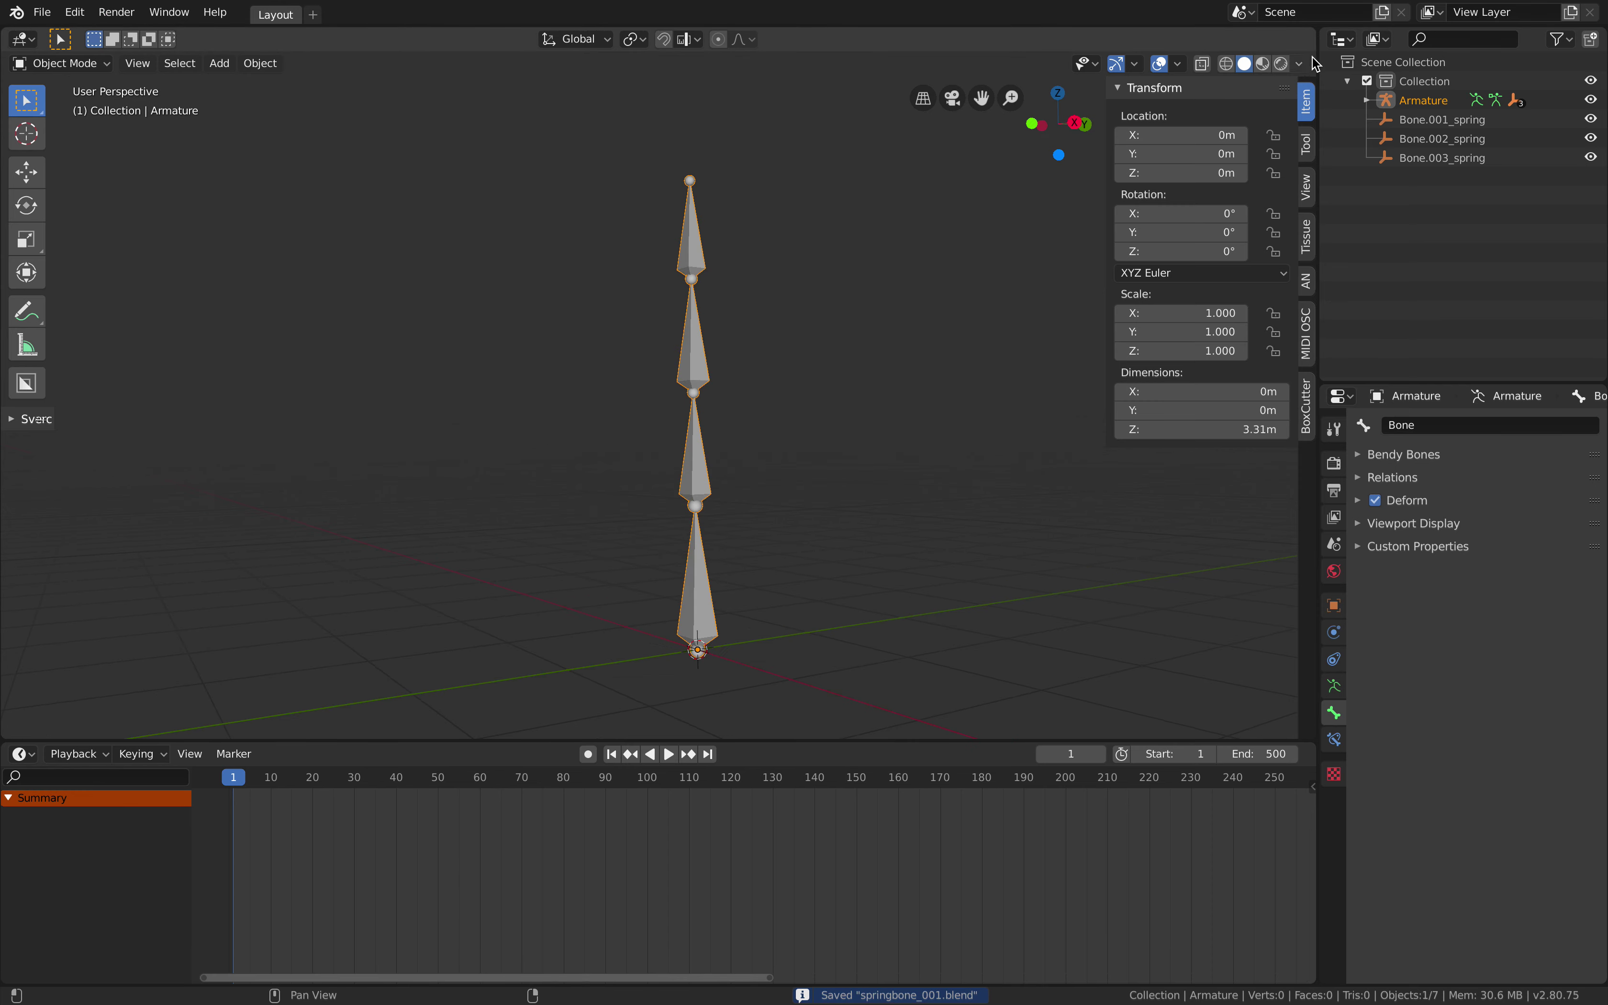
{"action": "left_click_drag", "start_coordinate": [4, 52], "coordinate": [89, 98]}
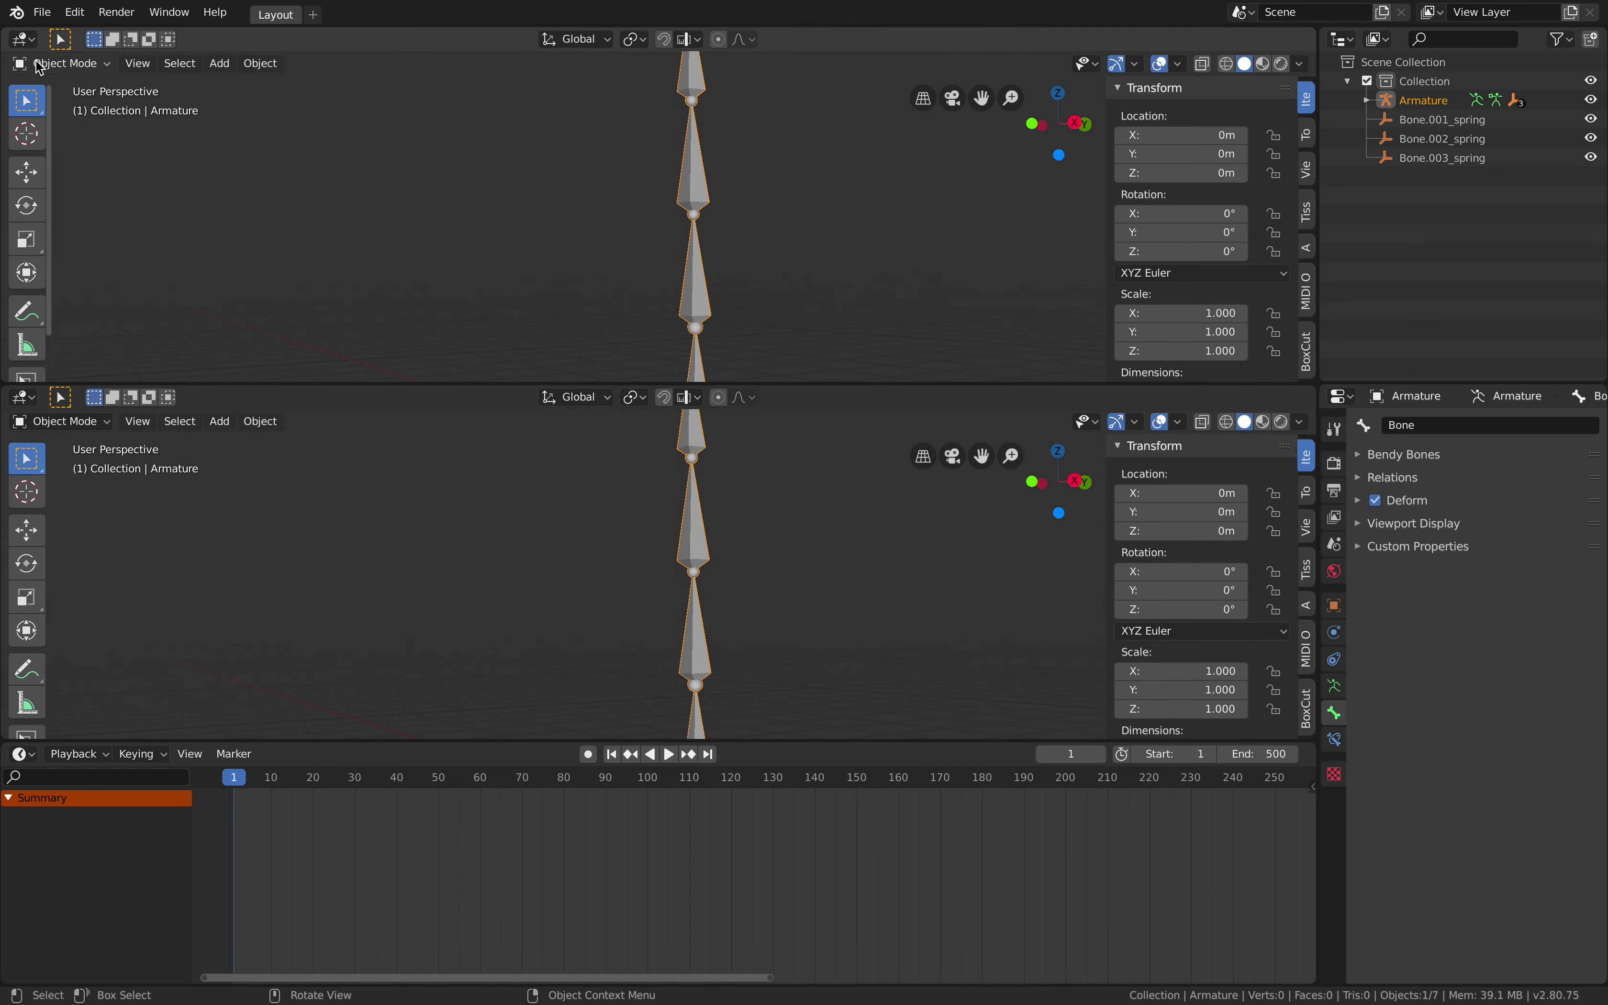
{"action": "left_click", "coordinate": [22, 39]}
{"action": "left_click", "coordinate": [77, 193]}
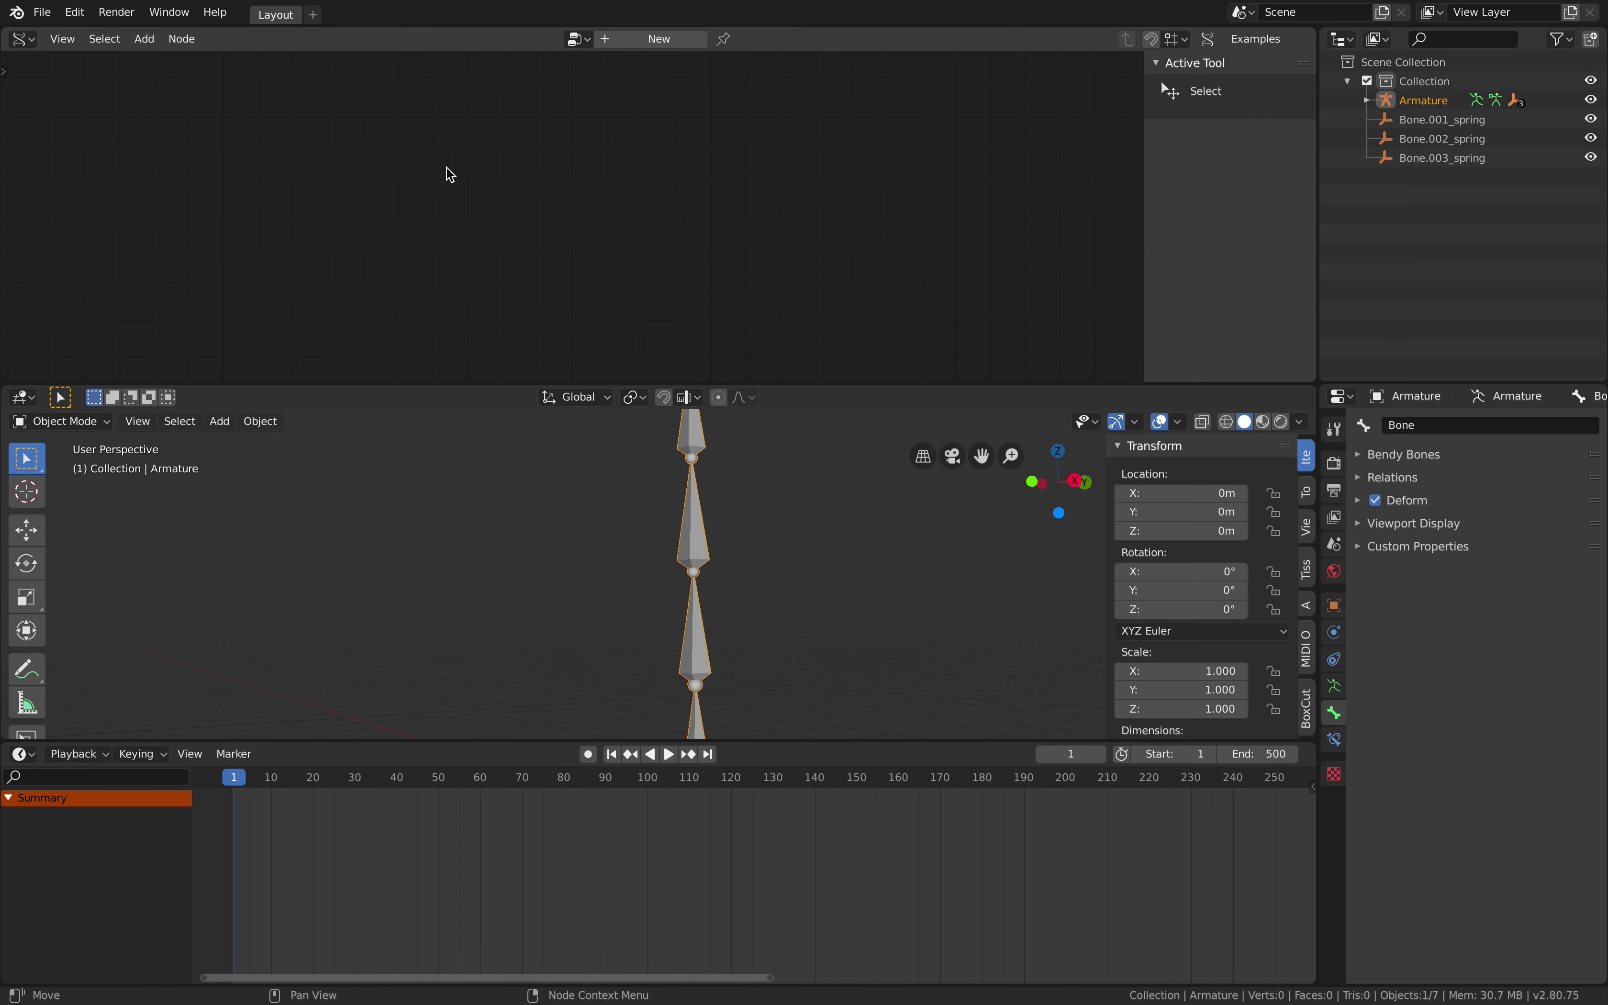
Create a new Sverchok node tree and add a Cylinder MK2 node to it.
{"action": "left_click", "coordinate": [634, 40]}
{"action": "key", "text": "shift+a"}
{"action": "left_click", "coordinate": [513, 184]}
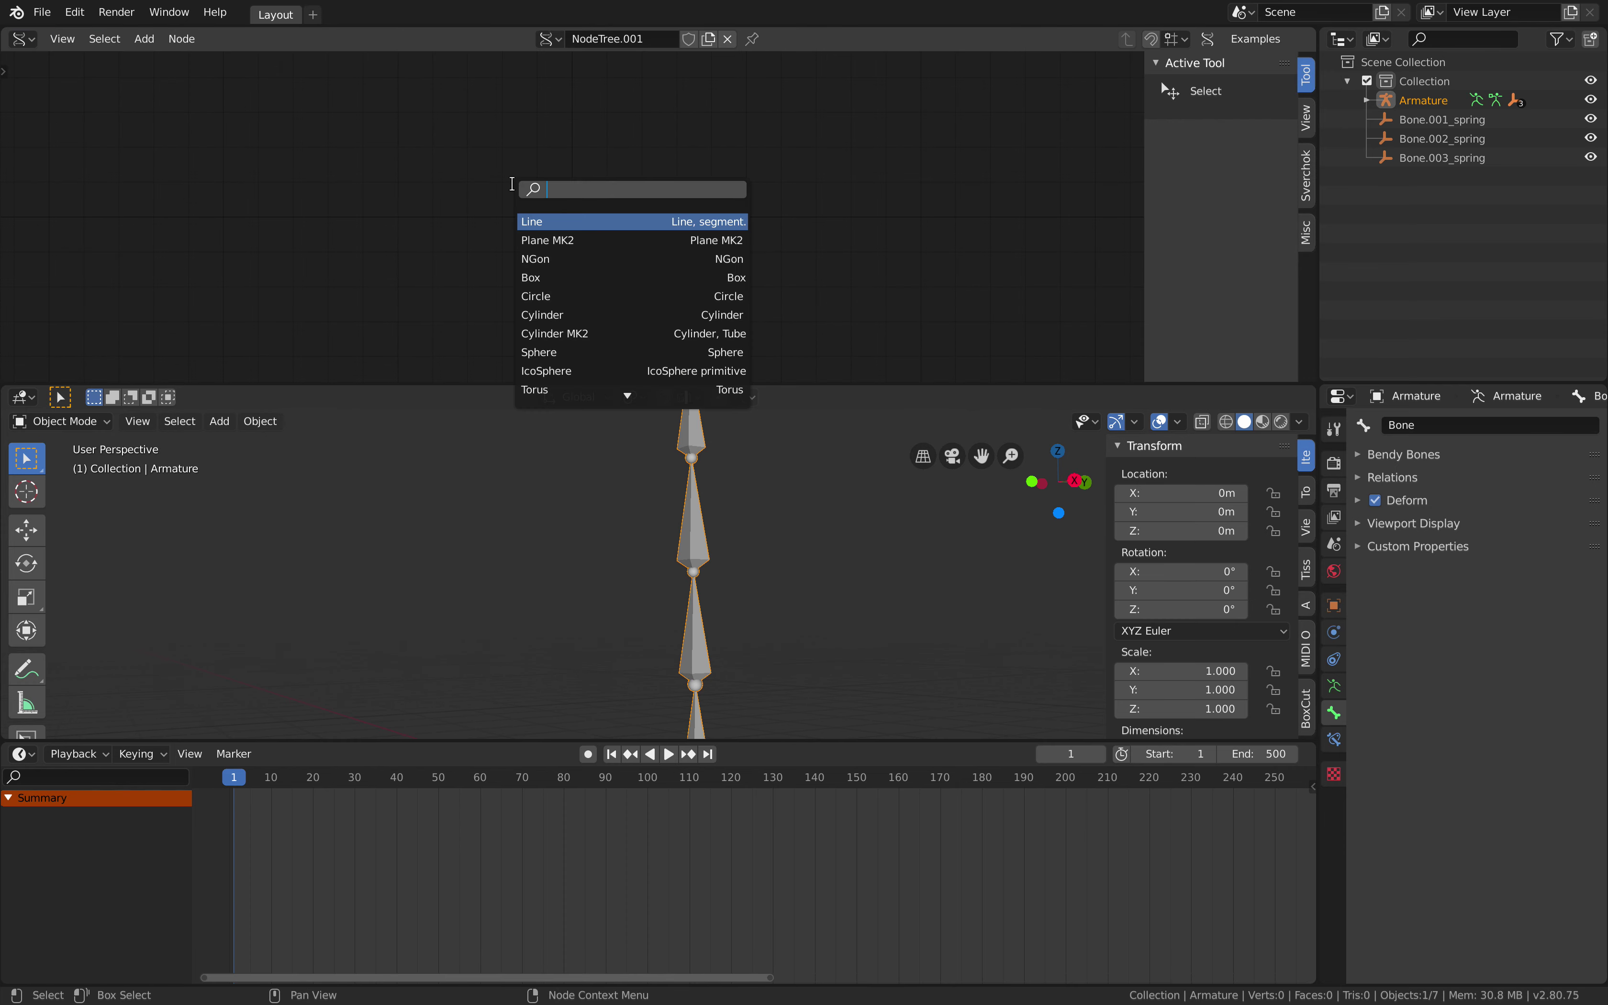
{"action": "type", "text": "cyl"}
{"action": "key", "text": "Down"}
{"action": "key", "text": "Return"}
{"action": "left_click", "coordinate": [528, 176]}
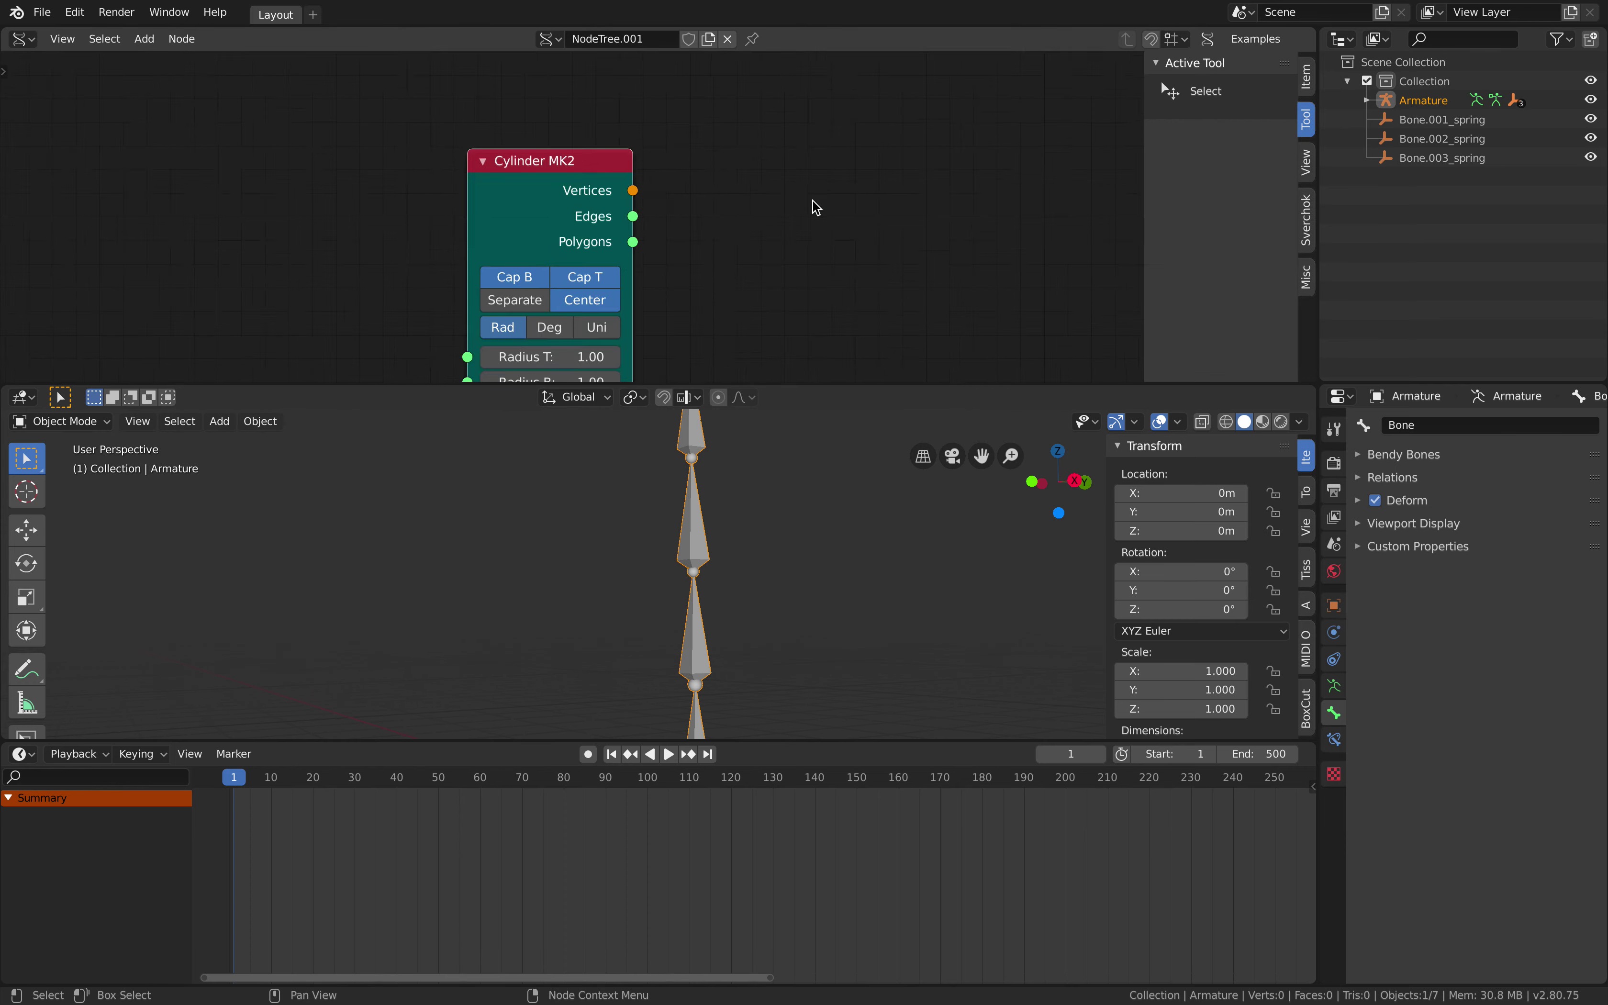
Add a Viewer BMesh node and link the cylinder's Vertices and Polygons outputs to its vertices and faces inputs.
{"action": "key", "text": "shift+a"}
{"action": "left_click", "coordinate": [706, 175]}
{"action": "type", "text": "viewer"}
{"action": "key", "text": "Return"}
{"action": "left_click", "coordinate": [701, 157]}
{"action": "scroll", "coordinate": [534, 106], "scroll_direction": "down", "scroll_amount": 2}
{"action": "left_click_drag", "start_coordinate": [491, 126], "coordinate": [572, 269]}
{"action": "left_click_drag", "start_coordinate": [470, 171], "coordinate": [467, 164]}
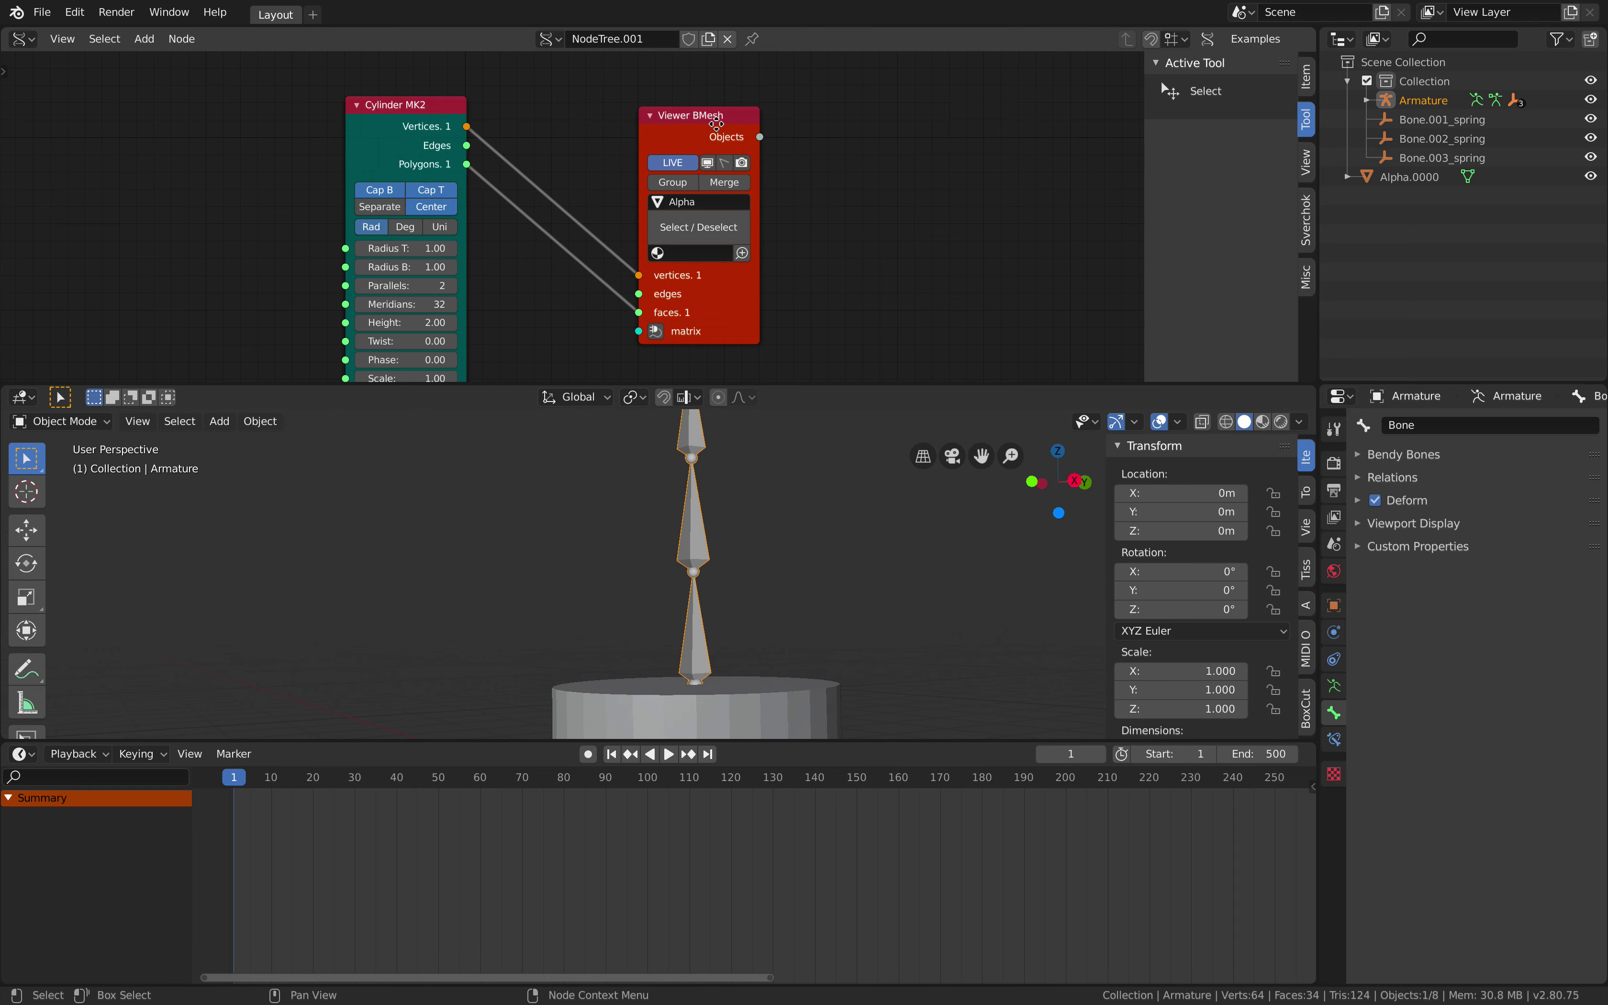
Move the Viewer BMesh node away from the Cylinder MK2 node and disable the cylinder's Cap T and Cap B.
{"action": "left_click_drag", "start_coordinate": [698, 115], "coordinate": [764, 76]}
{"action": "middle_click_drag", "start_coordinate": [789, 631], "coordinate": [658, 553]}
{"action": "scroll", "coordinate": [658, 553], "scroll_direction": "up", "scroll_amount": 2}
{"action": "scroll", "coordinate": [592, 205], "scroll_direction": "down", "scroll_amount": 2, "text": "shift"}
{"action": "scroll", "coordinate": [592, 204], "scroll_direction": "left", "scroll_amount": 2, "text": "ctrl"}
{"action": "left_click", "coordinate": [468, 145]}
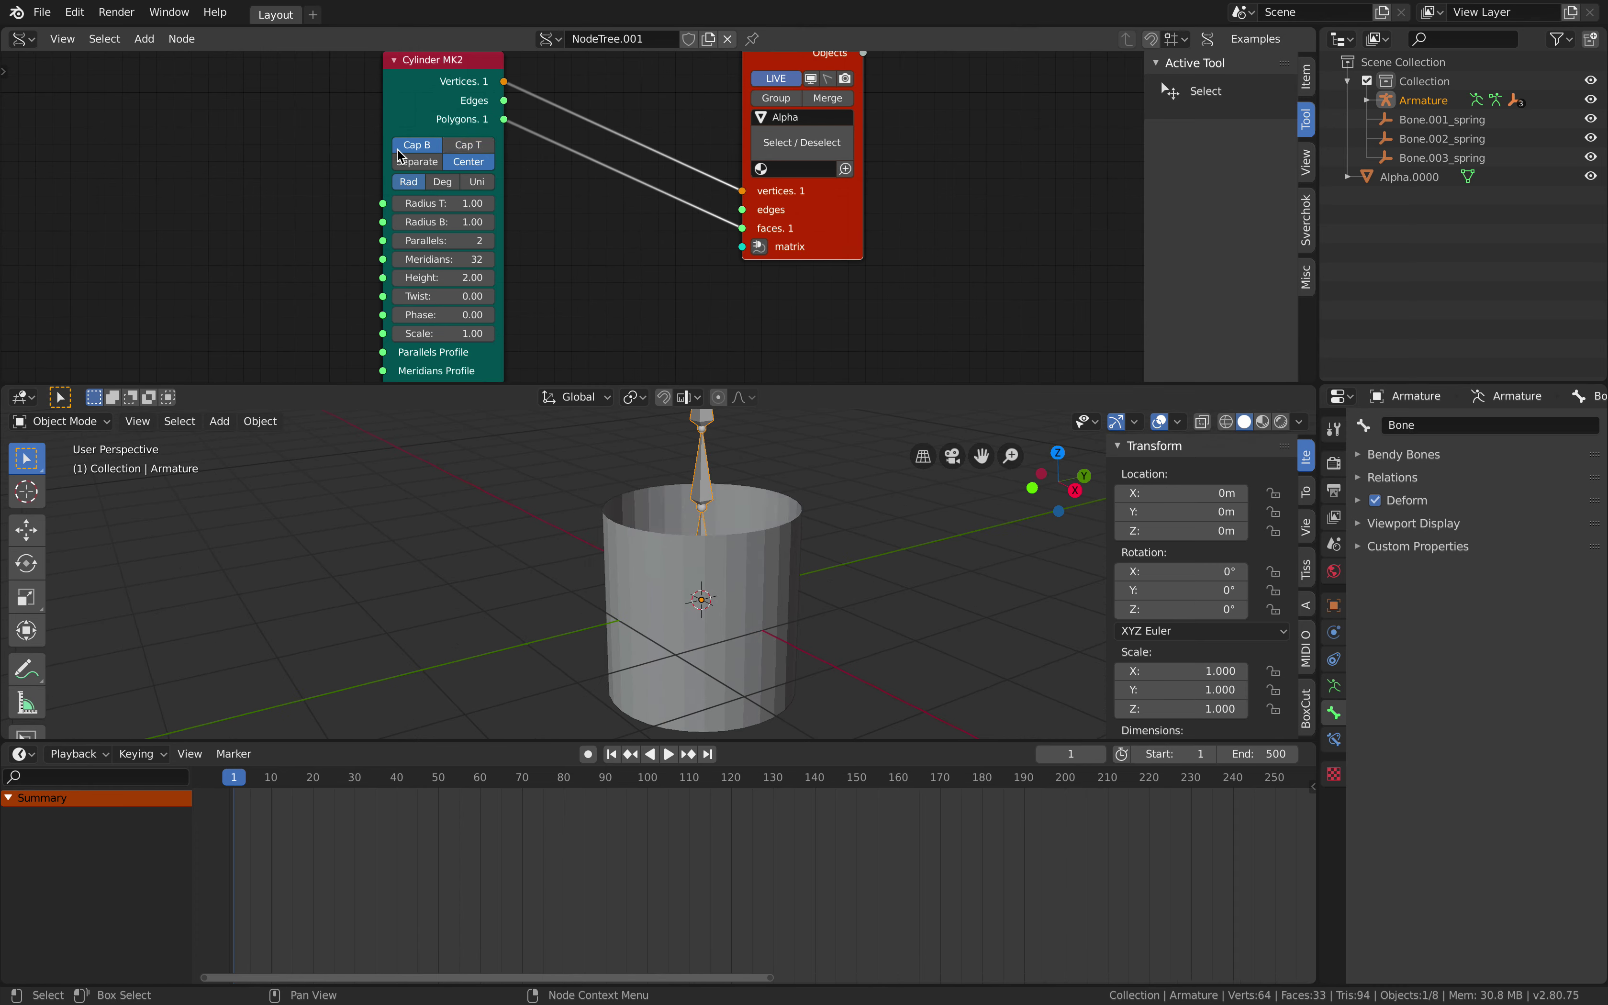
{"action": "left_click", "coordinate": [417, 145]}
{"action": "middle_click_drag", "start_coordinate": [691, 552], "coordinate": [718, 527]}
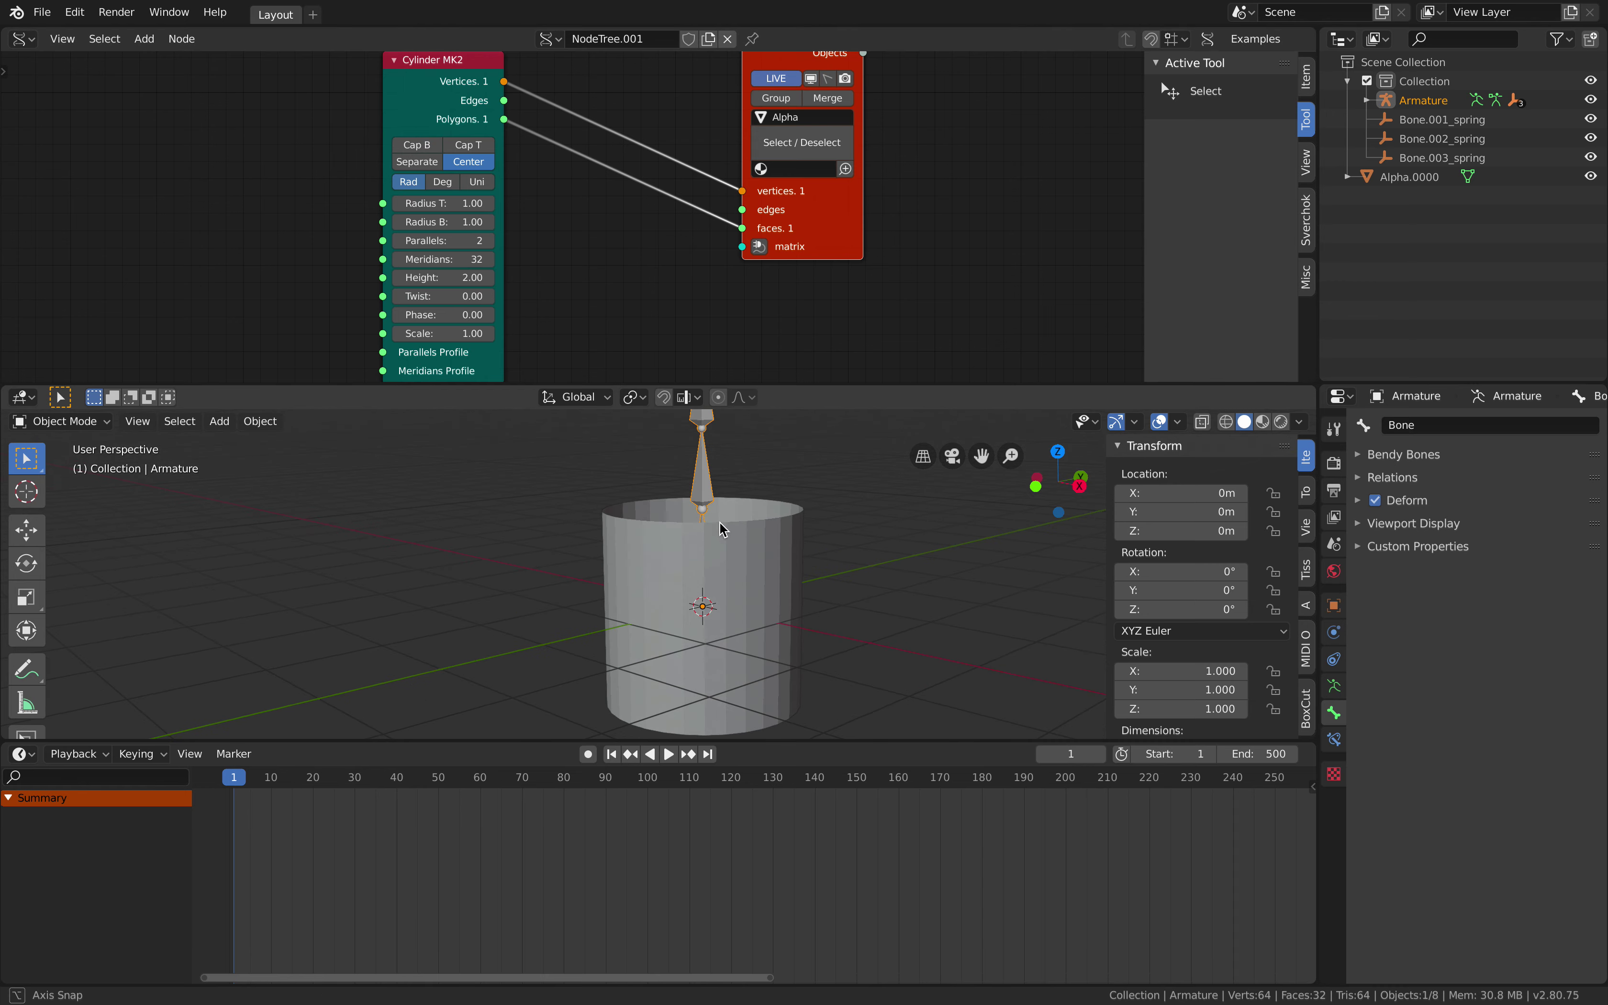
Select the cylinder mesh and enable Wireframe and All Edges in its viewport display settings.
{"action": "left_click", "coordinate": [757, 544]}
{"action": "left_click", "coordinate": [1408, 808]}
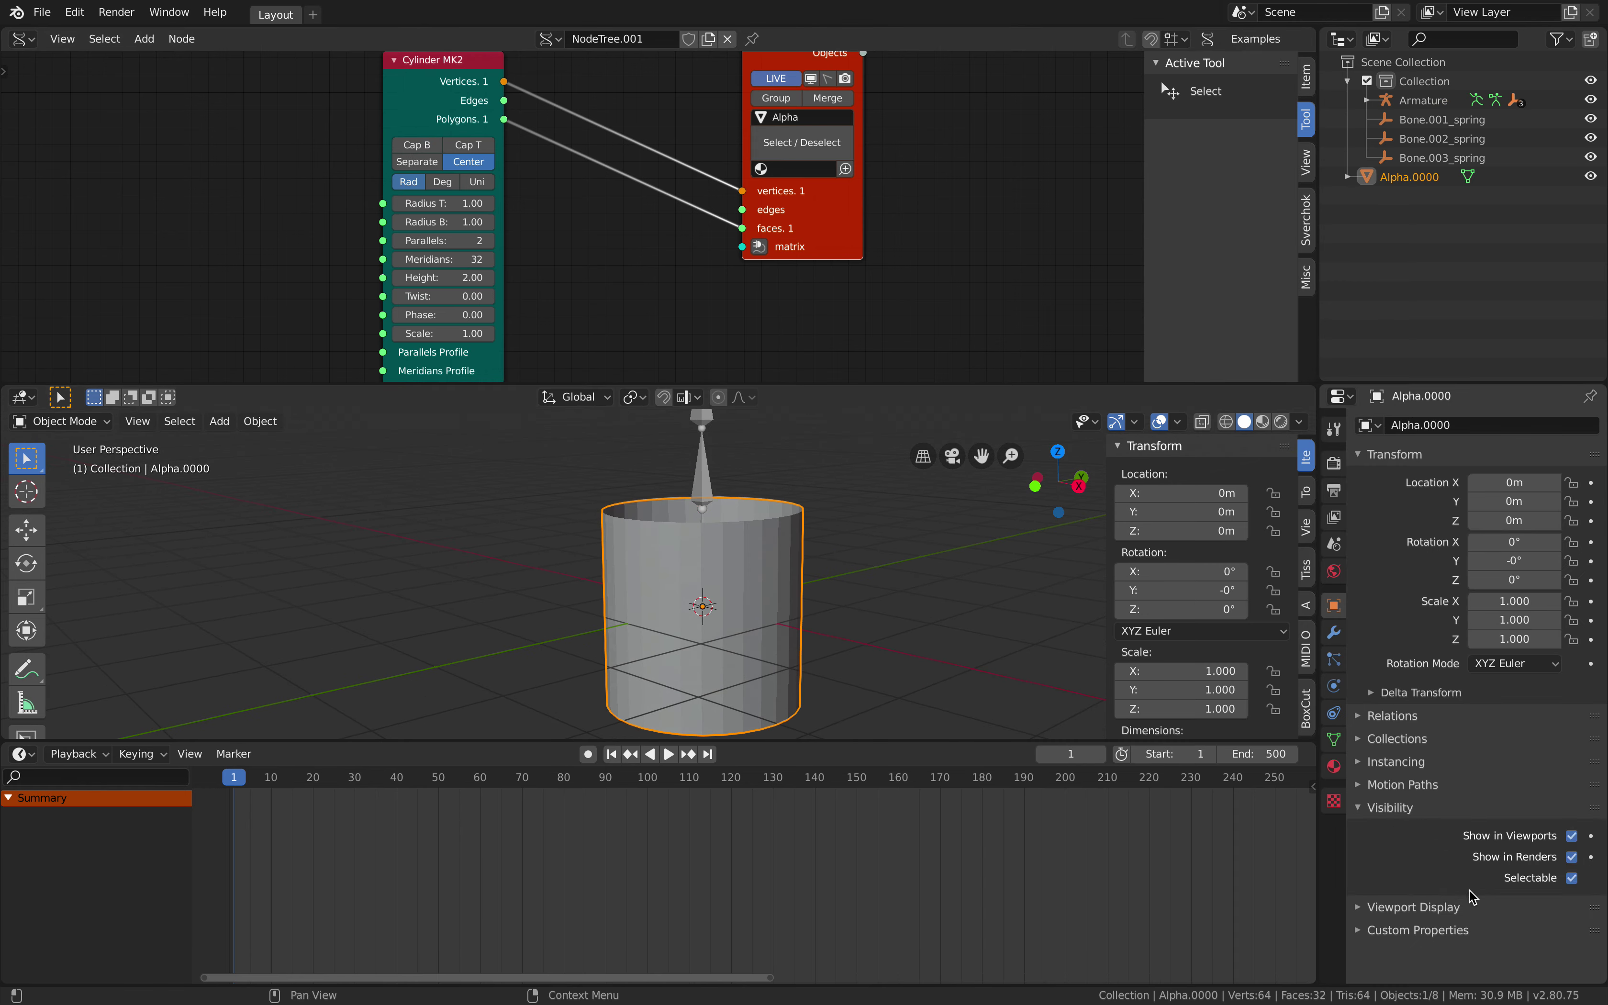
{"action": "left_click", "coordinate": [1470, 904]}
{"action": "scroll", "coordinate": [1486, 910], "scroll_direction": "down", "scroll_amount": 4}
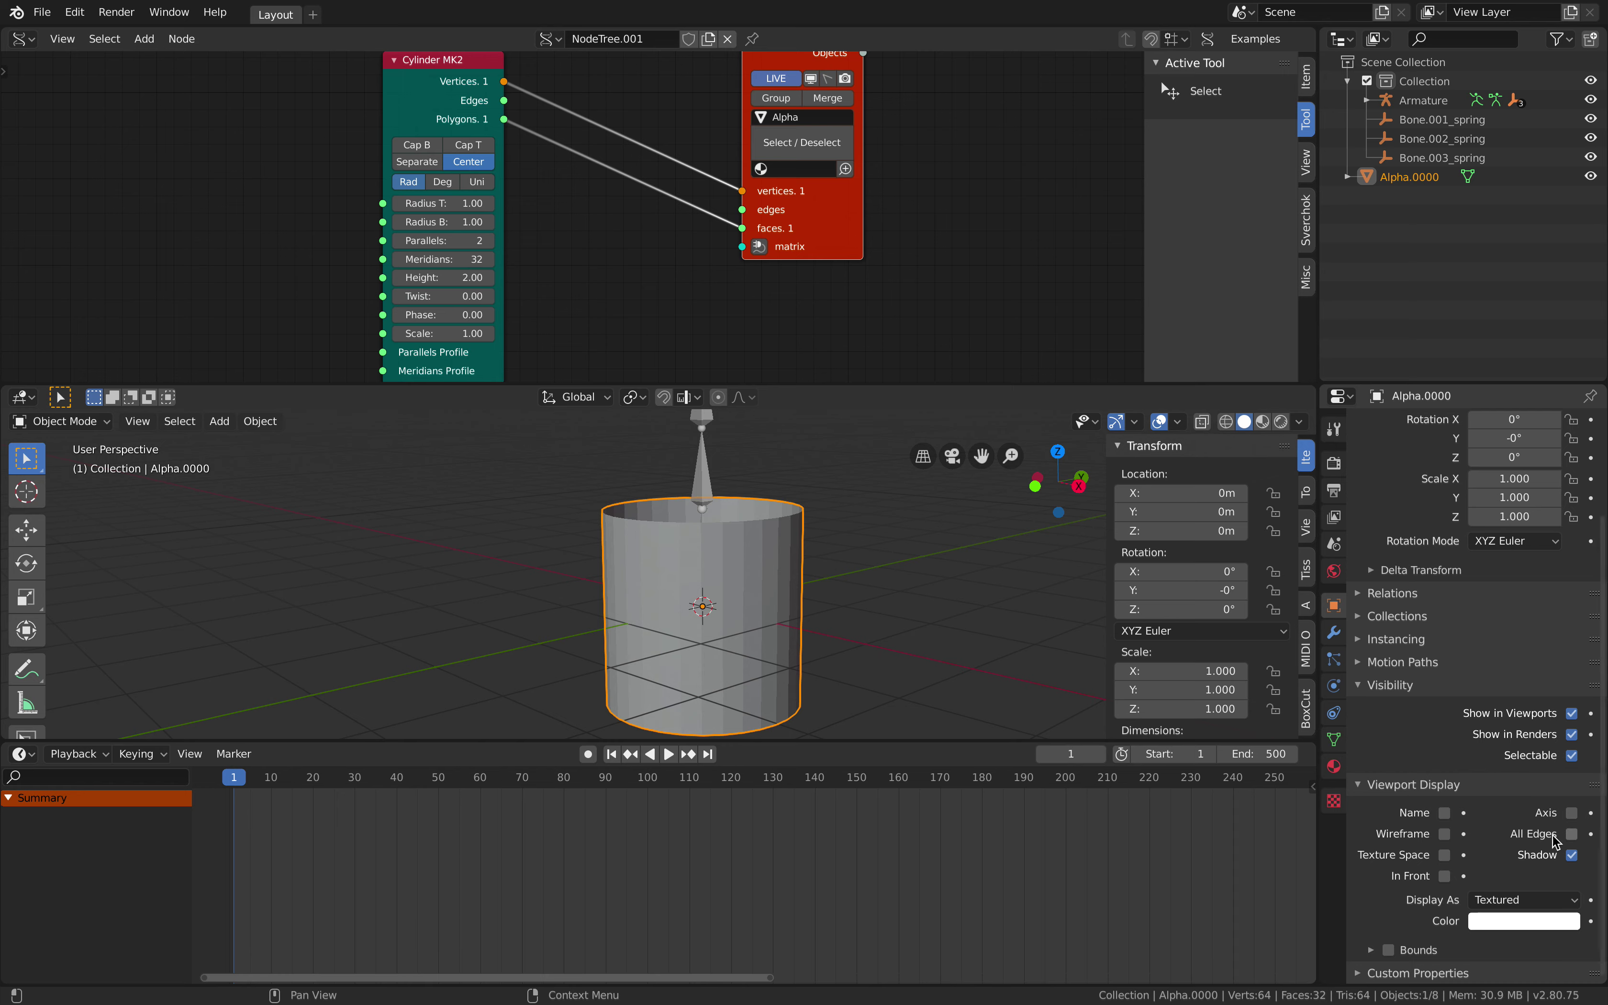
{"action": "left_click", "coordinate": [1444, 834]}
{"action": "middle_click_drag", "start_coordinate": [976, 632], "coordinate": [997, 618]}
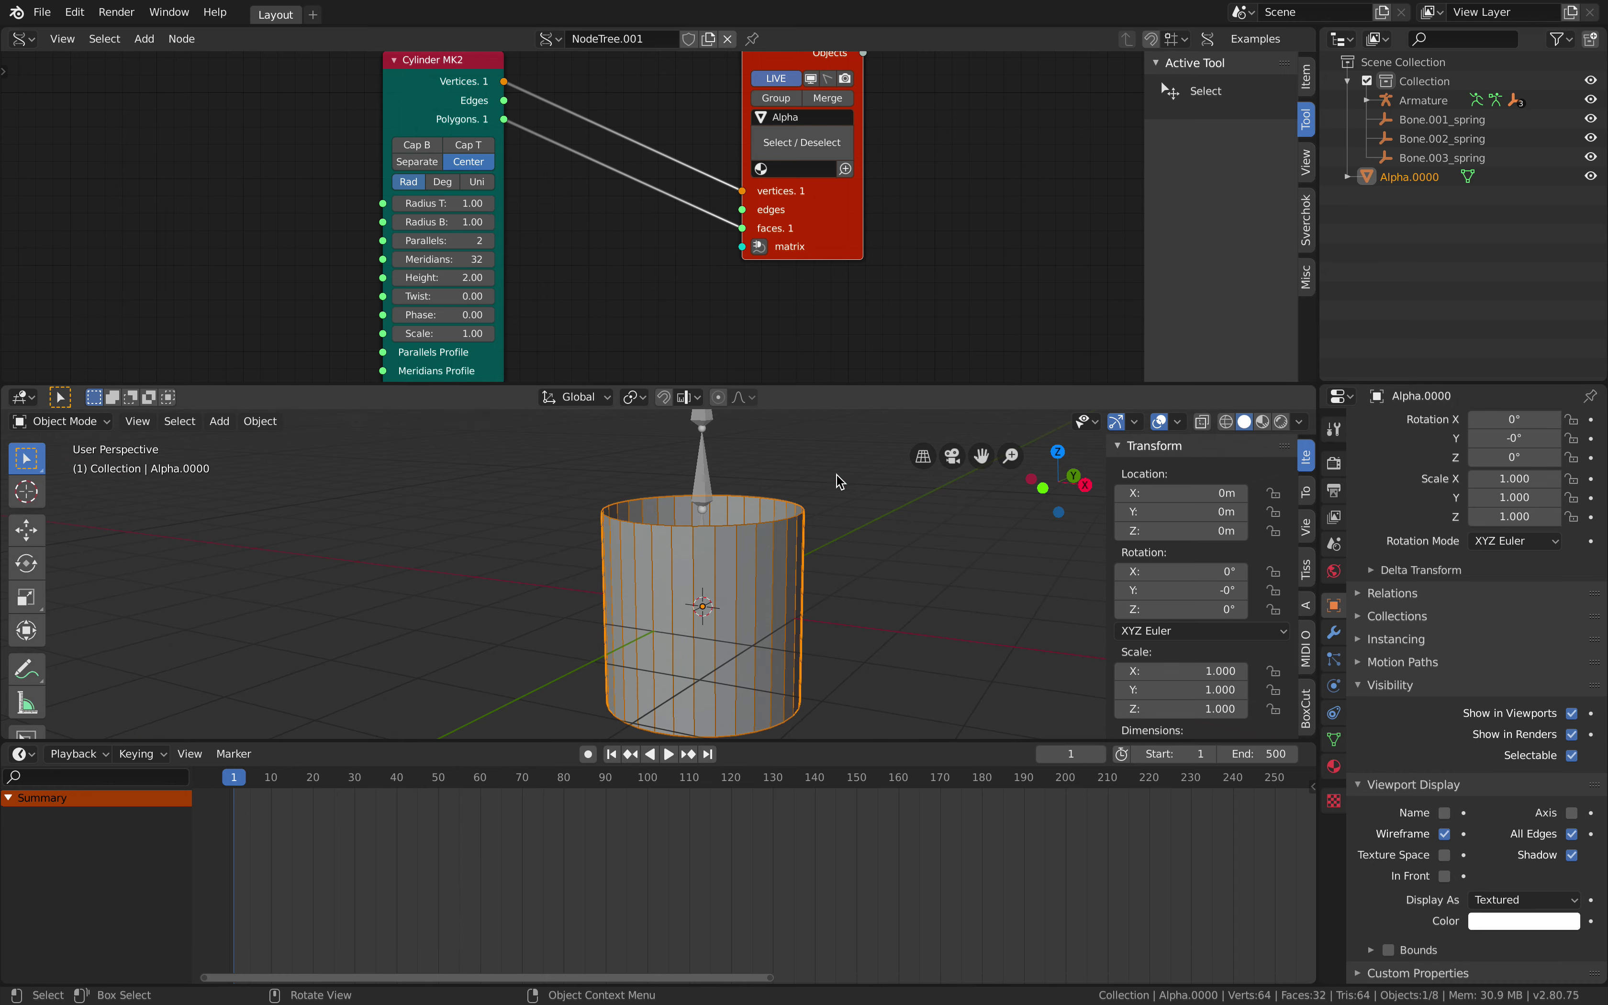
Increase the Parallels of the Cylinder MK2 node to 7.
{"action": "left_click", "coordinate": [489, 241]}
{"action": "scroll", "coordinate": [704, 564], "scroll_direction": "down", "scroll_amount": 4}
{"action": "scroll", "coordinate": [703, 563], "scroll_direction": "up", "scroll_amount": 3}
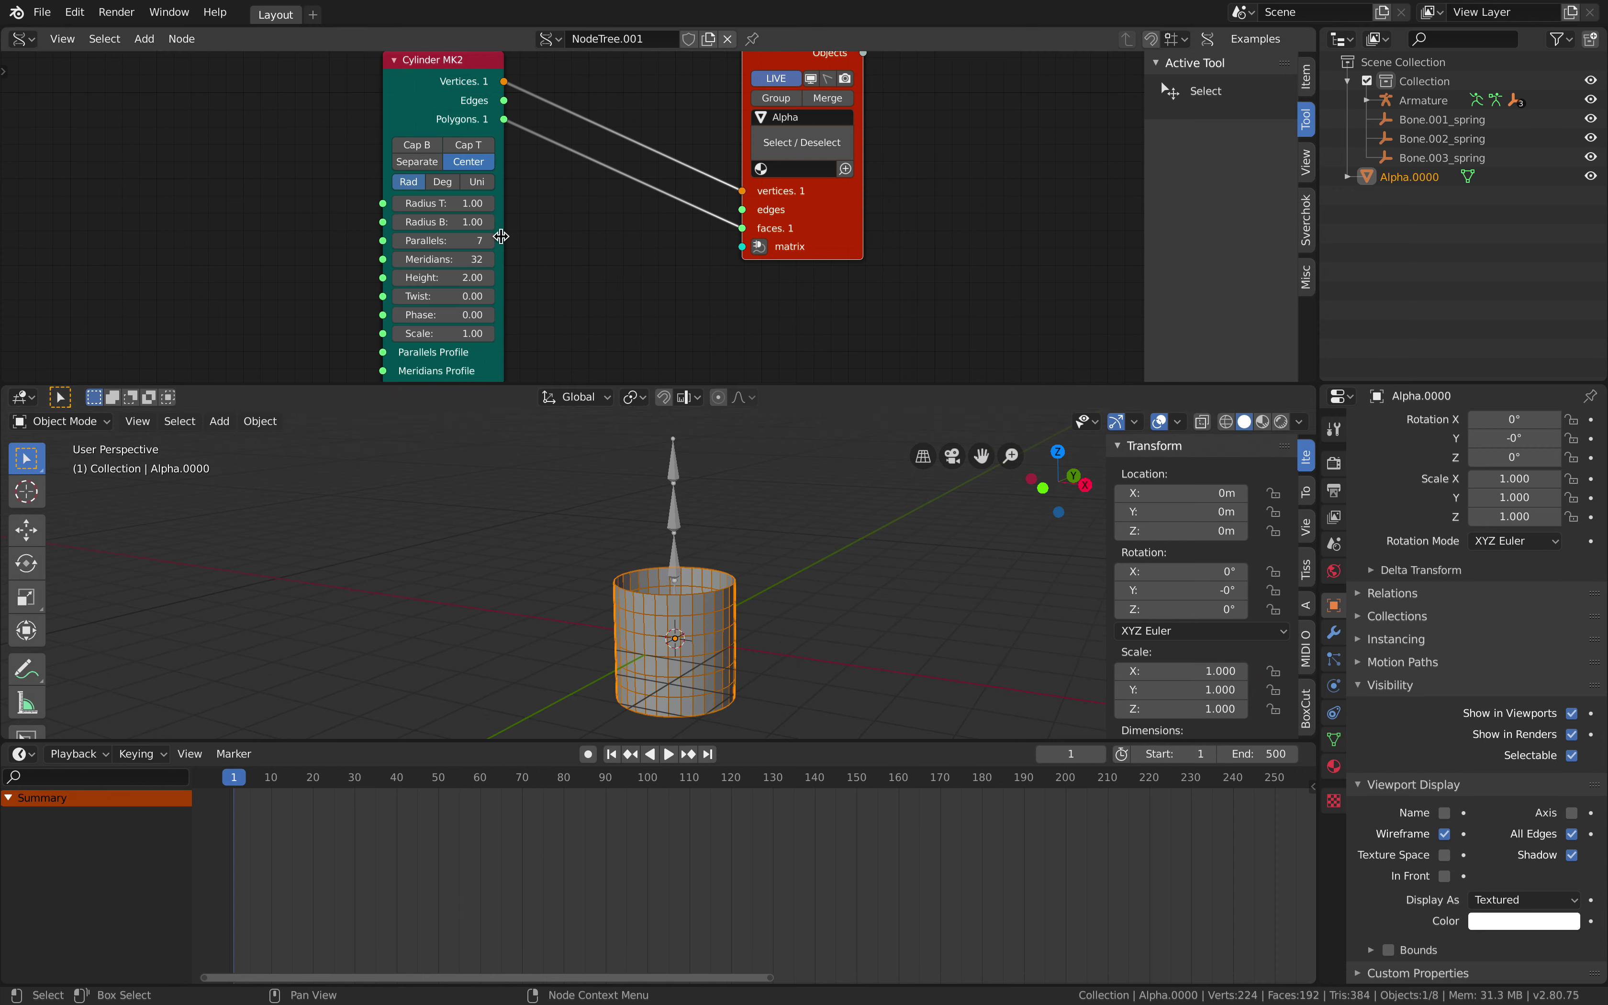
Disable Center on the Cylinder MK2 node and adjust its Height to 3.55.
{"action": "left_click_drag", "start_coordinate": [453, 273], "coordinate": [563, 274]}
{"action": "left_click", "coordinate": [470, 162]}
{"action": "scroll", "coordinate": [664, 565], "scroll_direction": "down", "scroll_amount": 3}
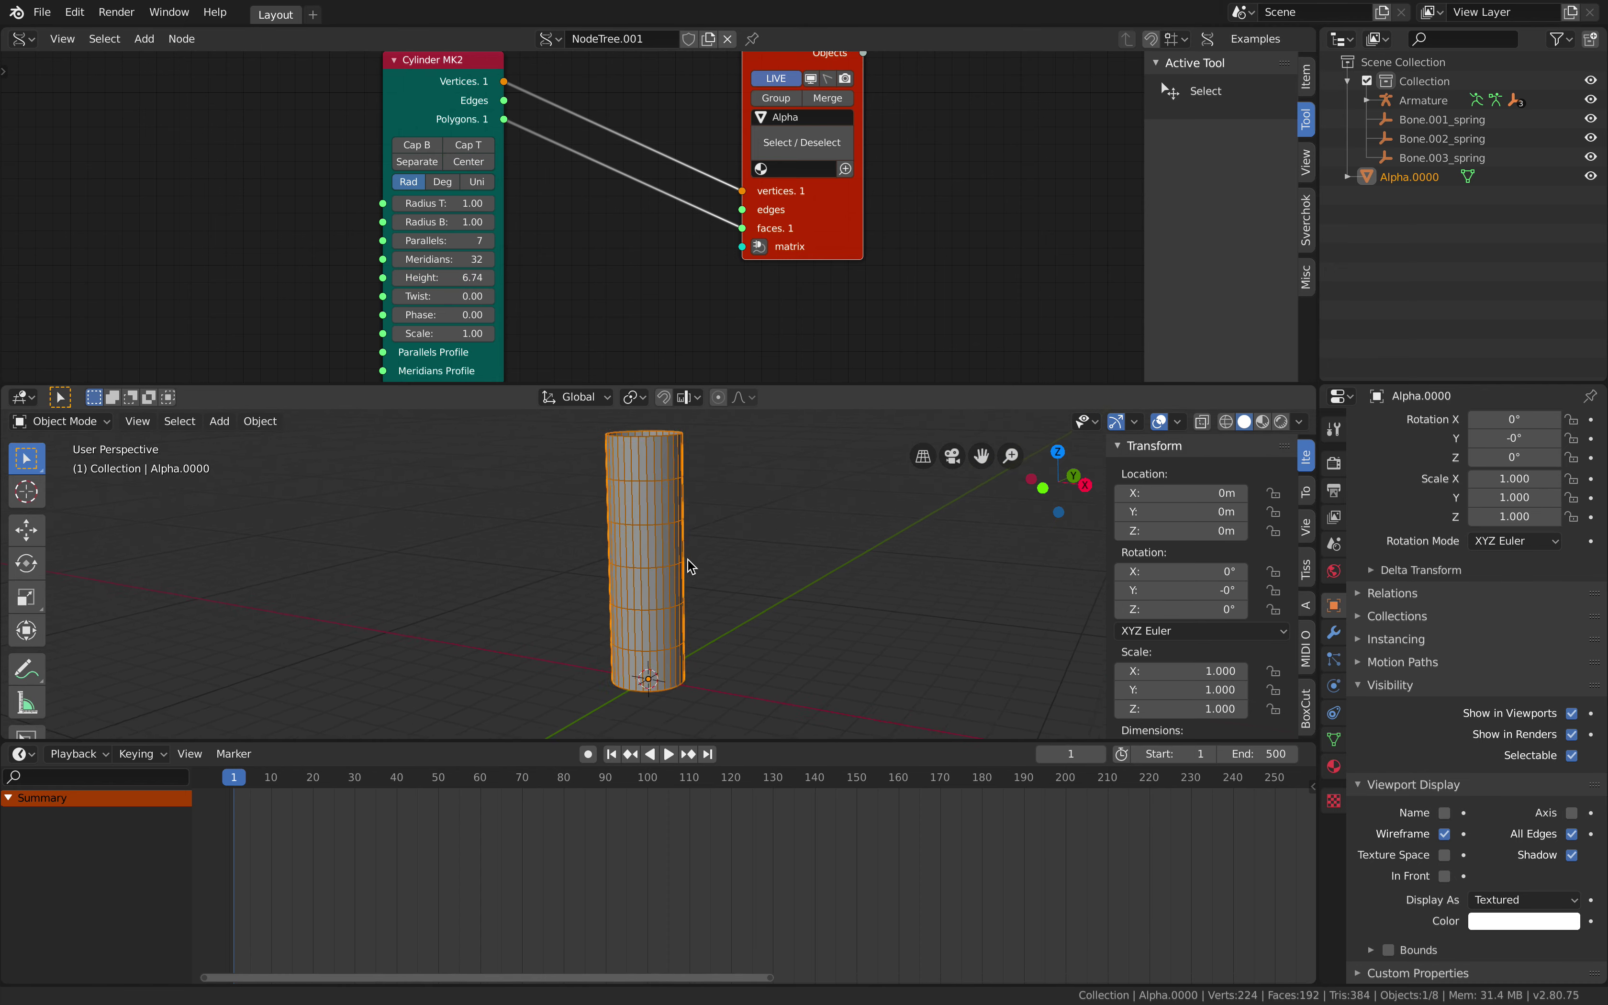
{"action": "left_click_drag", "start_coordinate": [441, 277], "coordinate": [319, 277]}
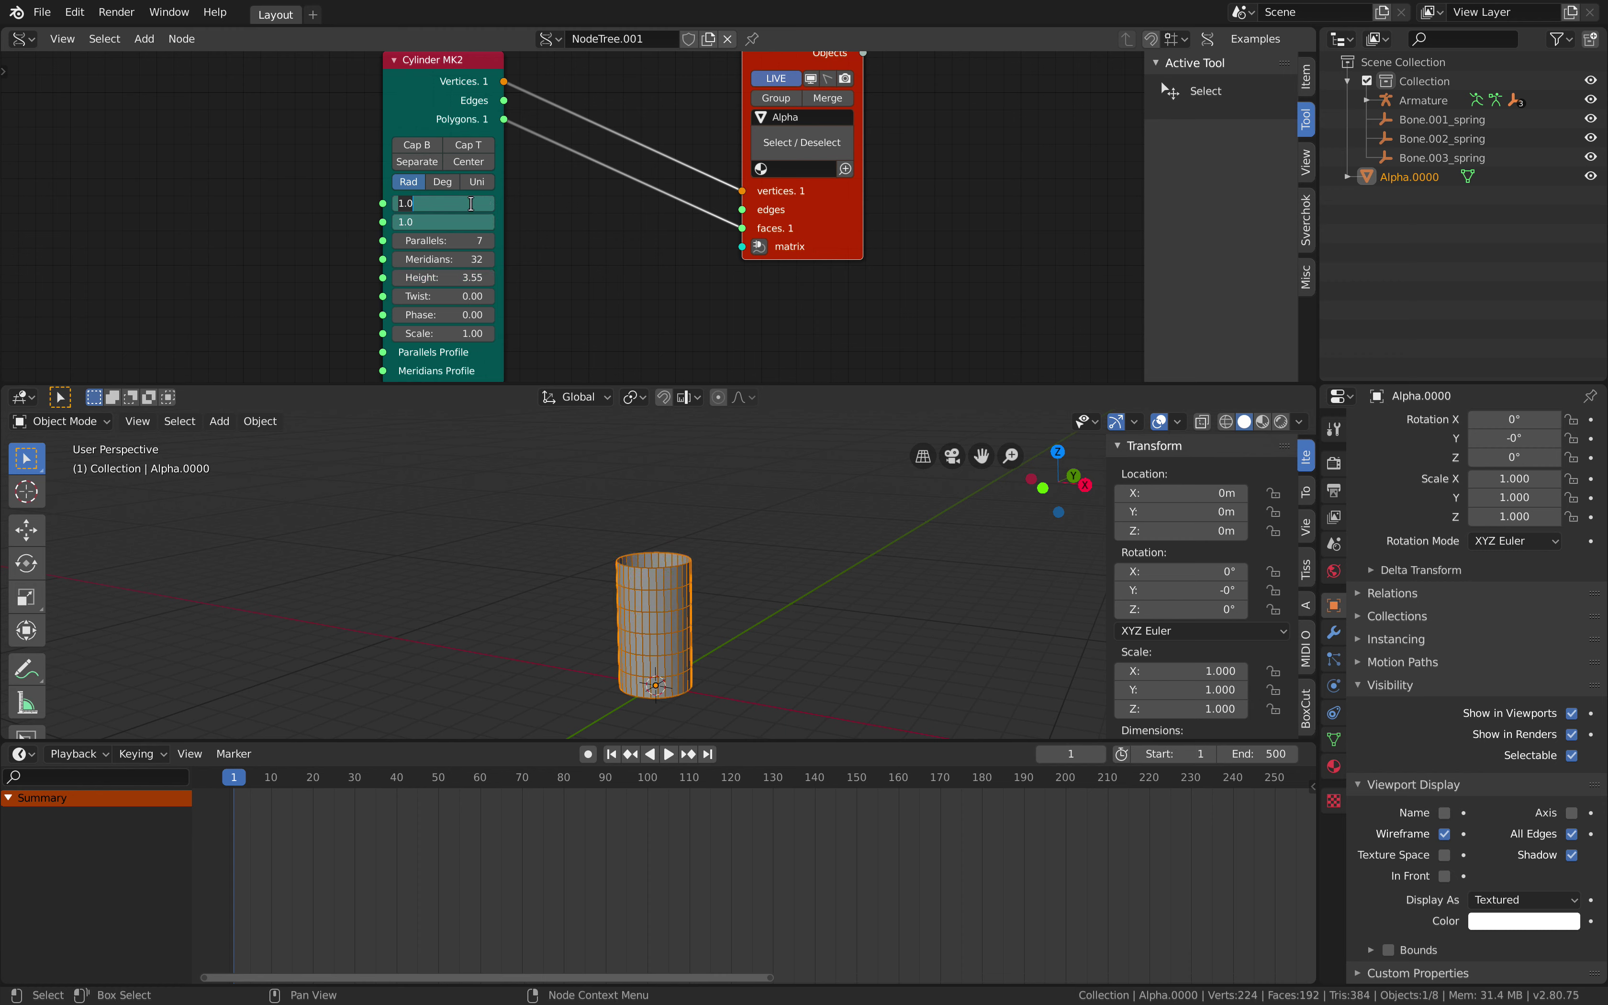
Set both Radius T and Radius B of the Cylinder MK2 node to 0.2.
{"action": "type", "text": "0.2"}
{"action": "key", "text": "Return"}
{"action": "scroll", "coordinate": [750, 542], "scroll_direction": "up", "scroll_amount": 3}
{"action": "mouse_move", "coordinate": [751, 542]}
{"action": "middle_mouse_down"}
{"action": "mouse_move", "coordinate": [732, 556]}
{"action": "mouse_move", "coordinate": [735, 596]}
{"action": "mouse_move", "coordinate": [746, 523]}
{"action": "mouse_move", "coordinate": [735, 593]}
{"action": "mouse_move", "coordinate": [740, 550]}
{"action": "middle_mouse_up"}
{"action": "left_click", "coordinate": [41, 12]}
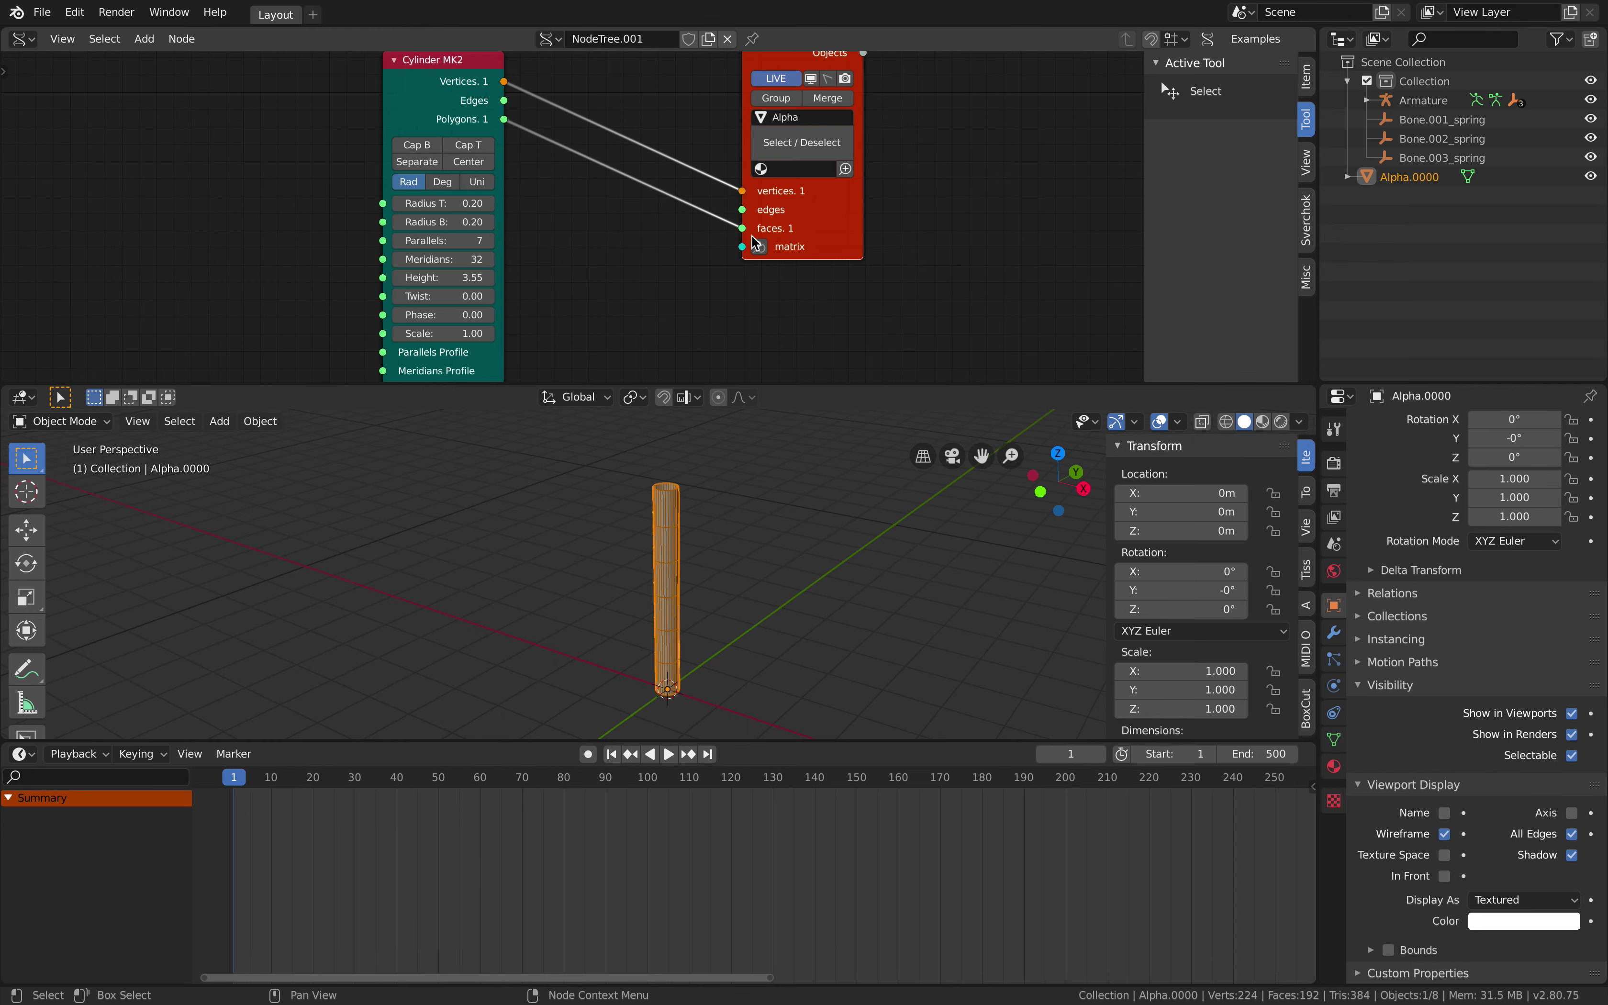
Turn off LIVE updating on the Viewer BMesh node and move the node closer to the cylinder node.
{"action": "middle_click_drag", "start_coordinate": [762, 138], "coordinate": [746, 176]}
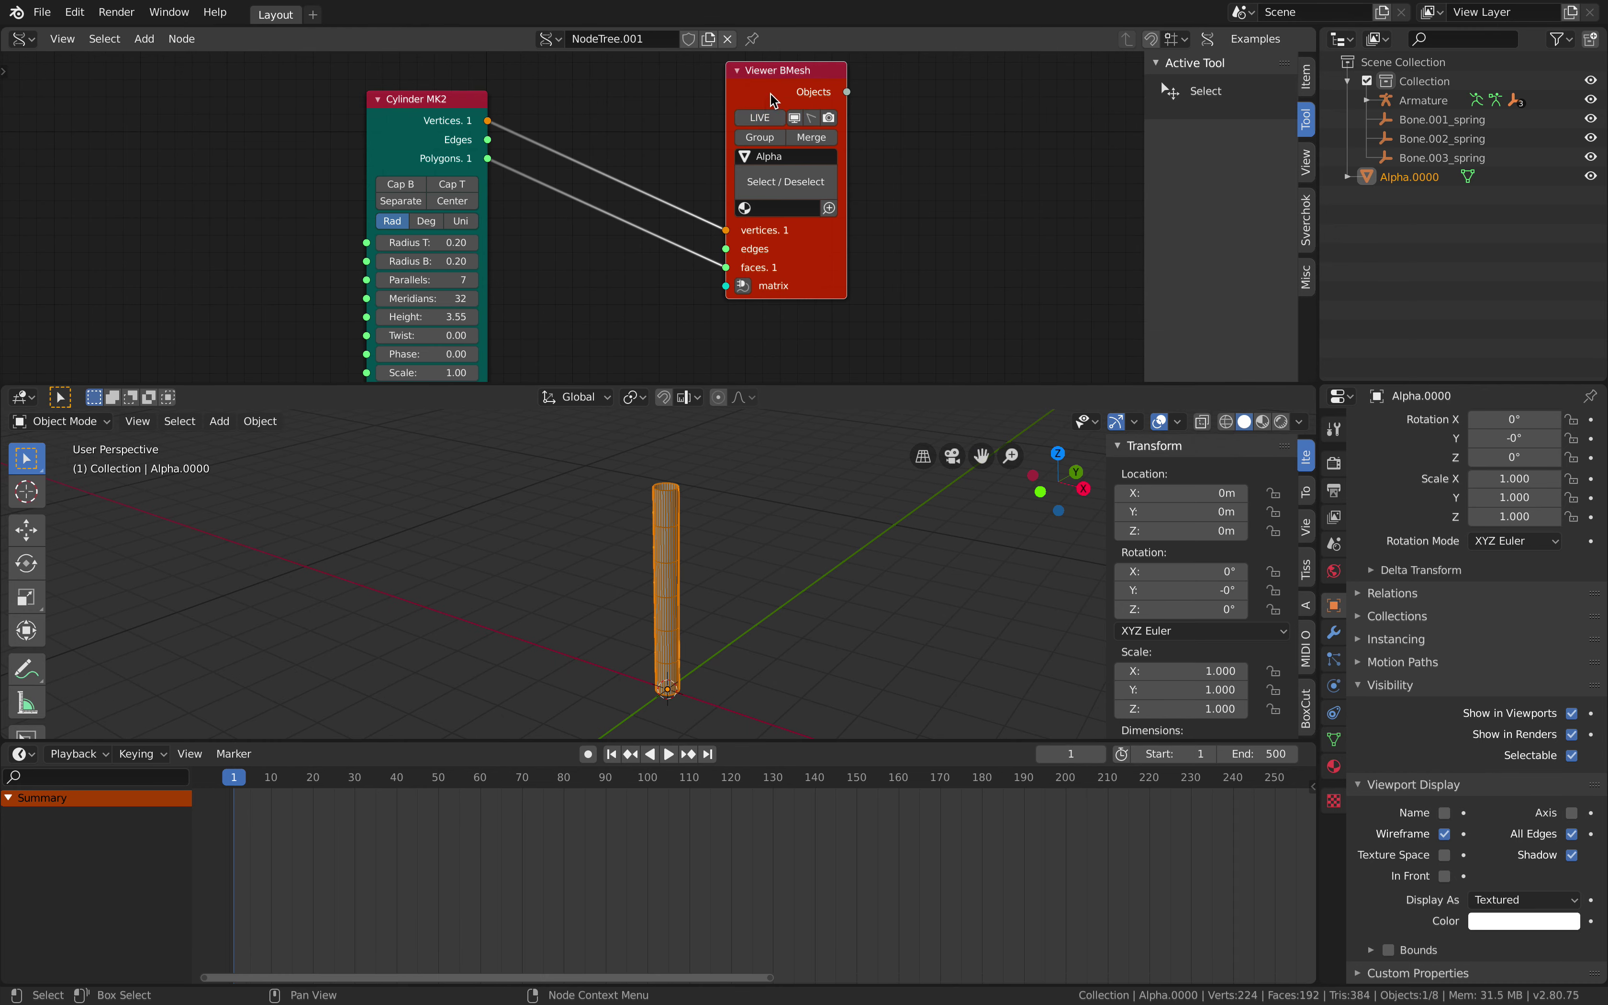
{"action": "left_click_drag", "start_coordinate": [772, 98], "coordinate": [727, 99]}
Parent the cylinder mesh to the armature using Armature Deform with Automatic Weights, then deselect everything.
{"action": "left_click", "coordinate": [693, 550]}
{"action": "scroll", "coordinate": [739, 550], "scroll_direction": "up", "scroll_amount": 1}
{"action": "scroll", "coordinate": [673, 538], "scroll_direction": "up", "scroll_amount": 2}
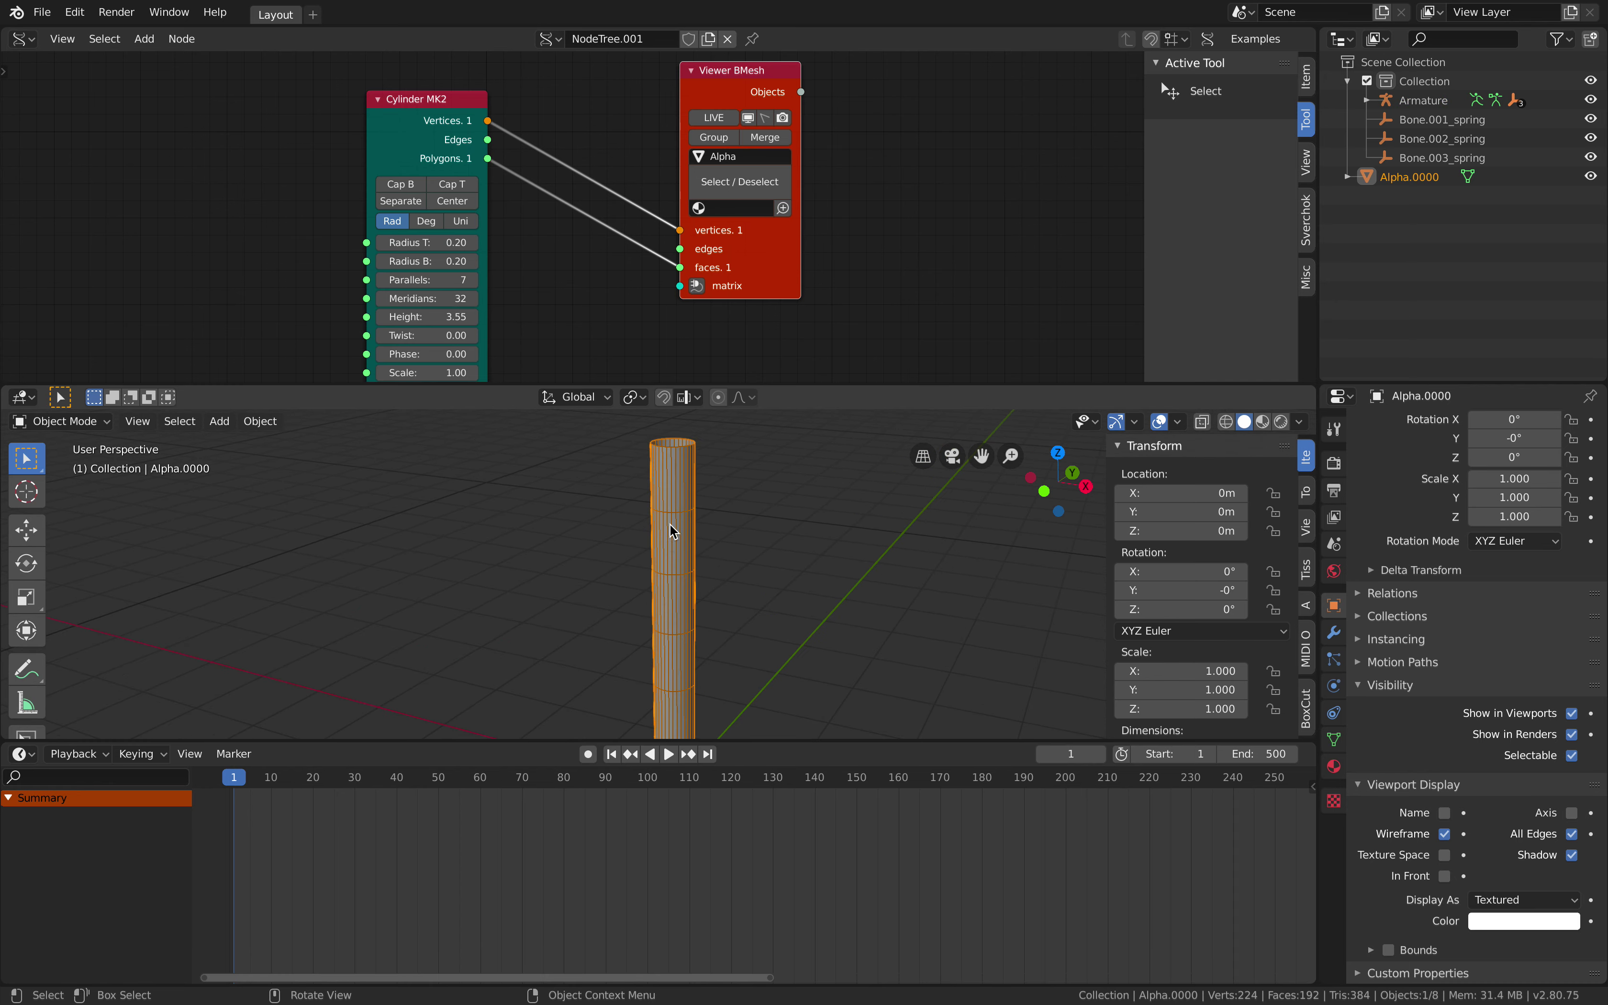
{"action": "left_click", "coordinate": [1422, 99]}
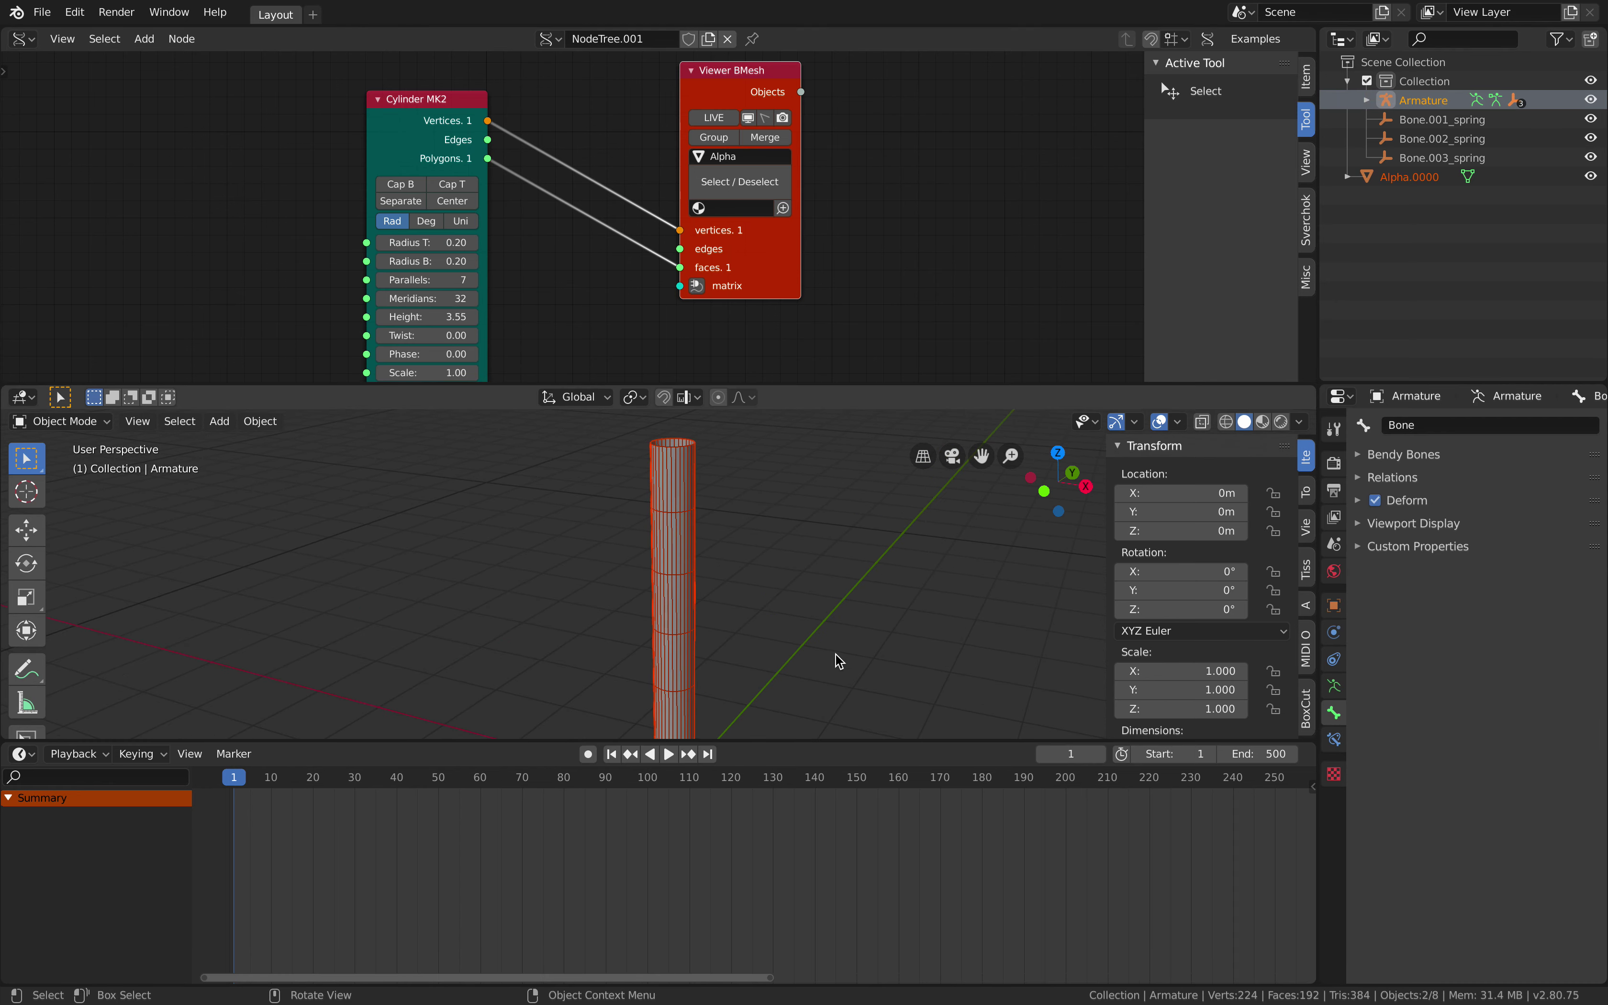
{"action": "key", "text": "super+p"}
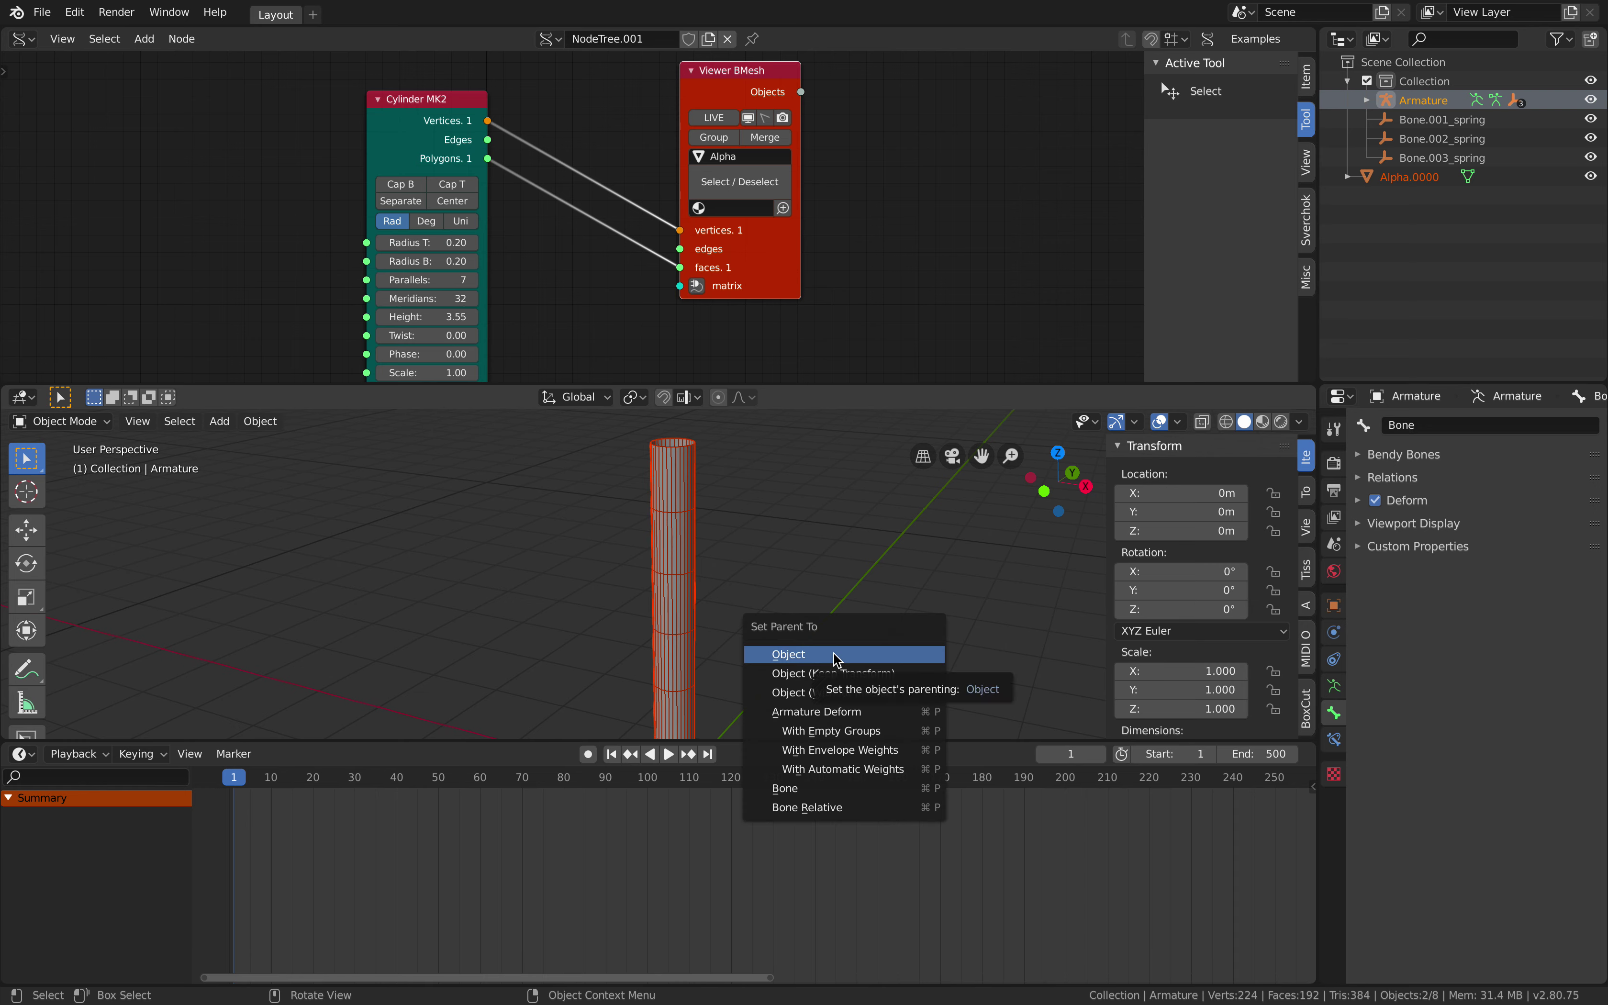
{"action": "left_click", "coordinate": [832, 771]}
{"action": "scroll", "coordinate": [787, 578], "scroll_direction": "down", "scroll_amount": 2}
{"action": "left_click", "coordinate": [744, 583]}
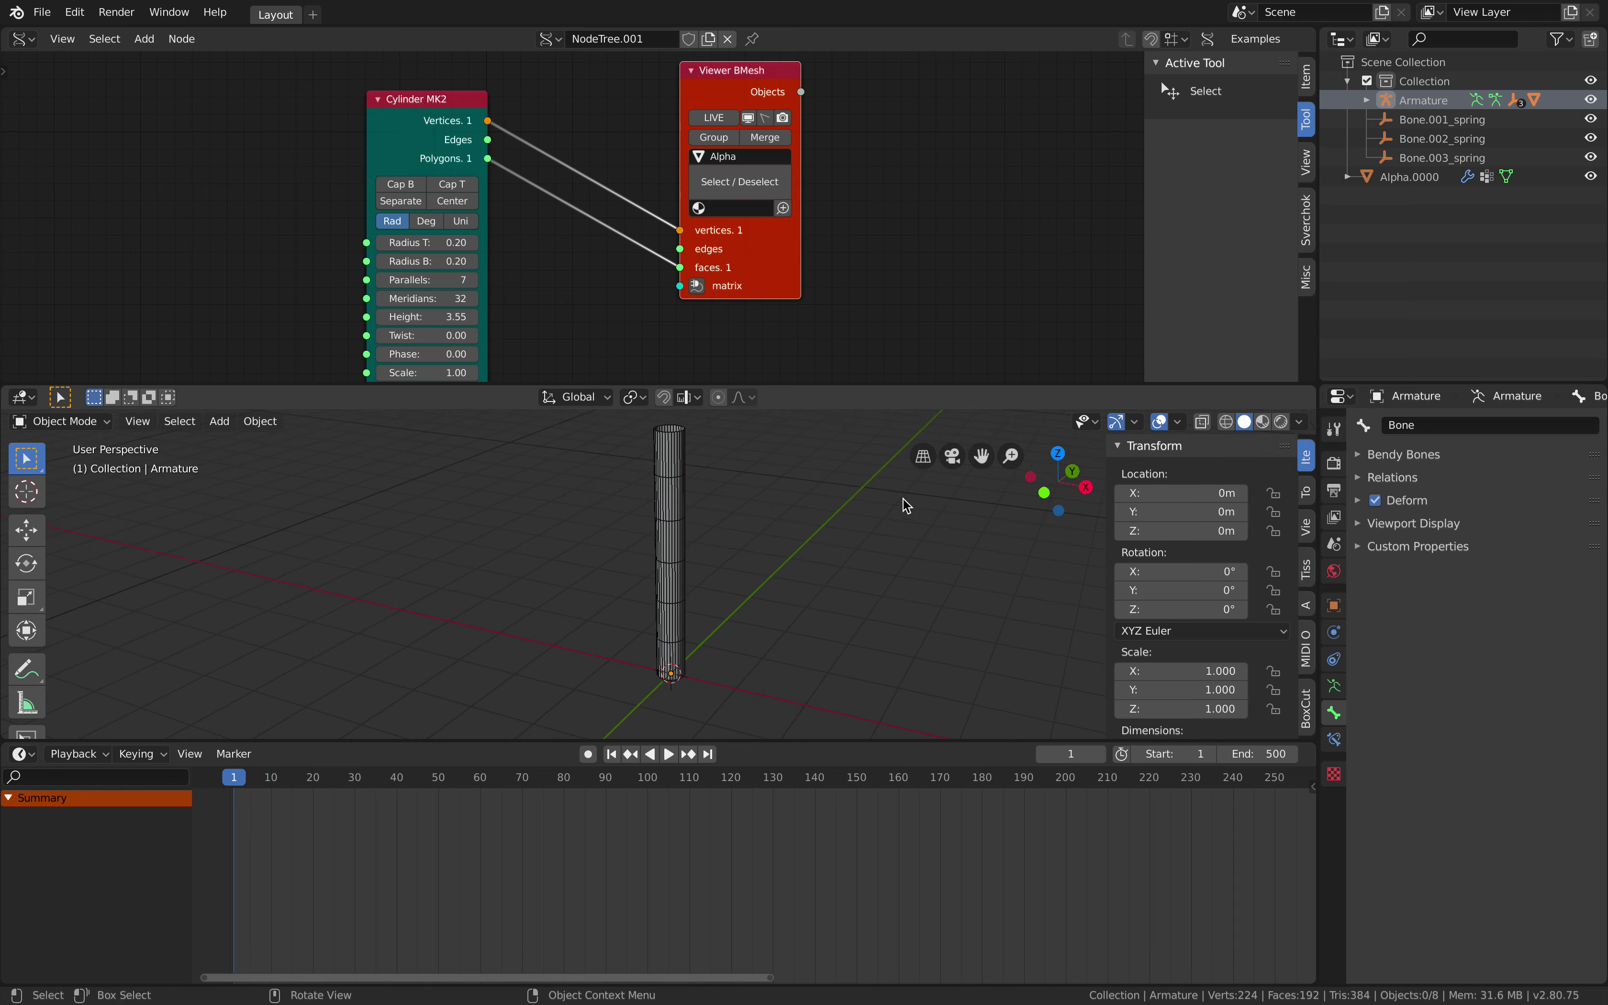
Select the Bone.001_spring empty and save the file.
{"action": "left_click", "coordinate": [1441, 138]}
{"action": "left_click", "coordinate": [1446, 121]}
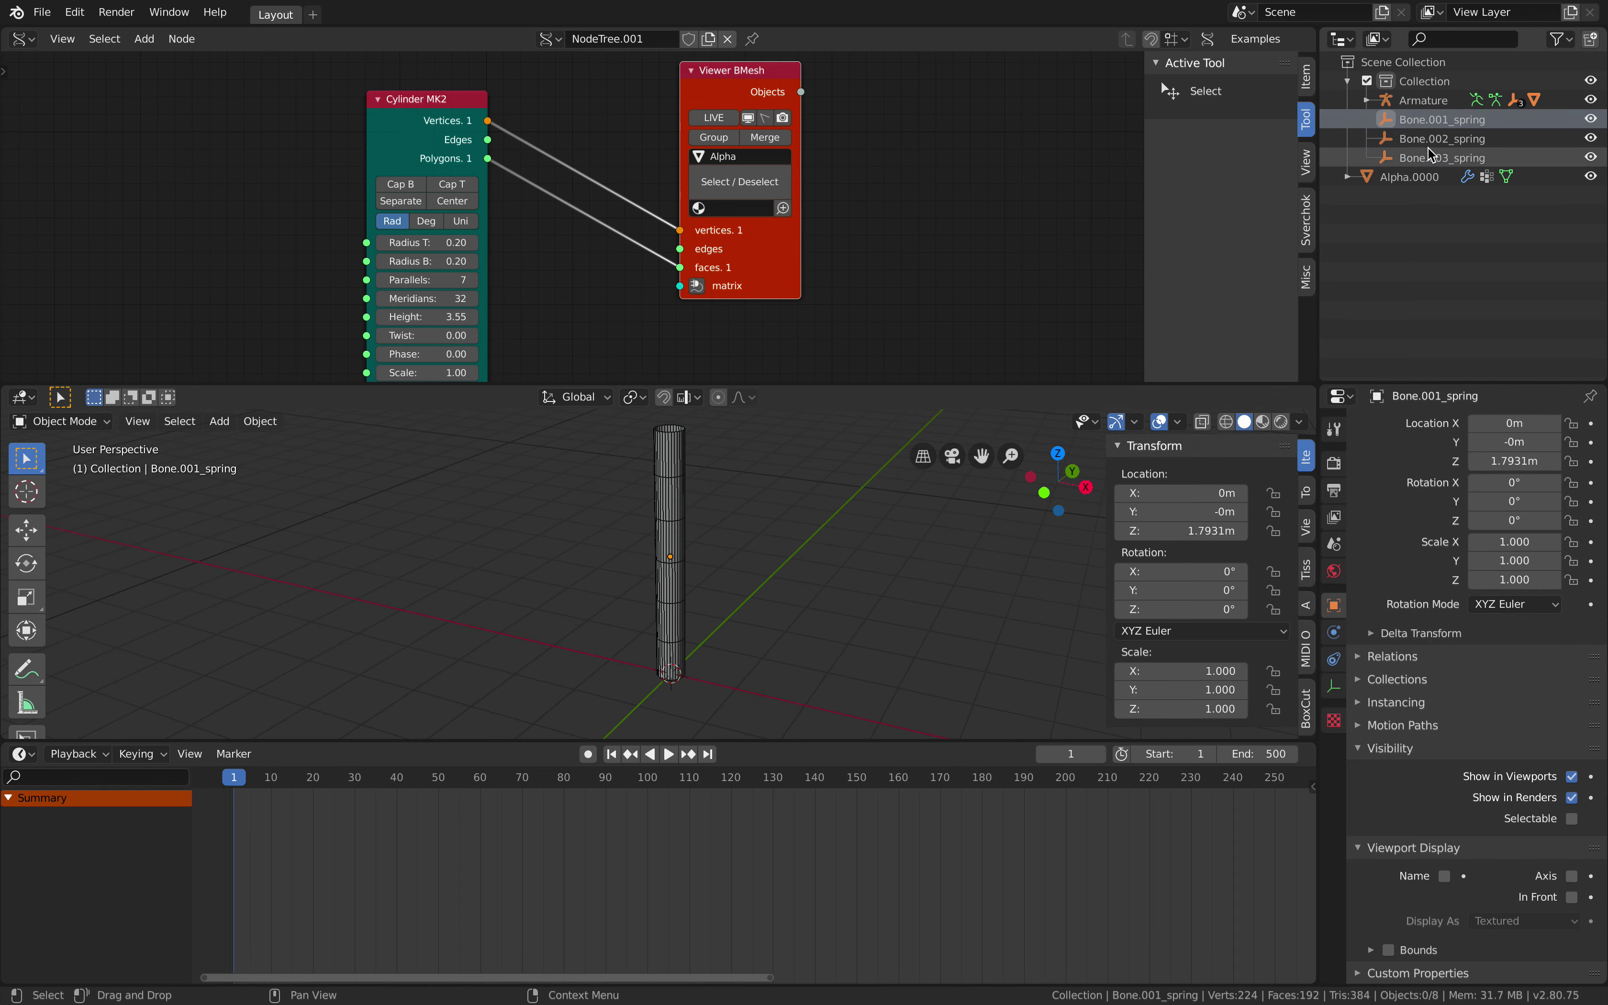
{"action": "middle_click_drag", "start_coordinate": [800, 550], "coordinate": [824, 575]}
{"action": "scroll", "coordinate": [804, 615], "scroll_direction": "up", "scroll_amount": 1}
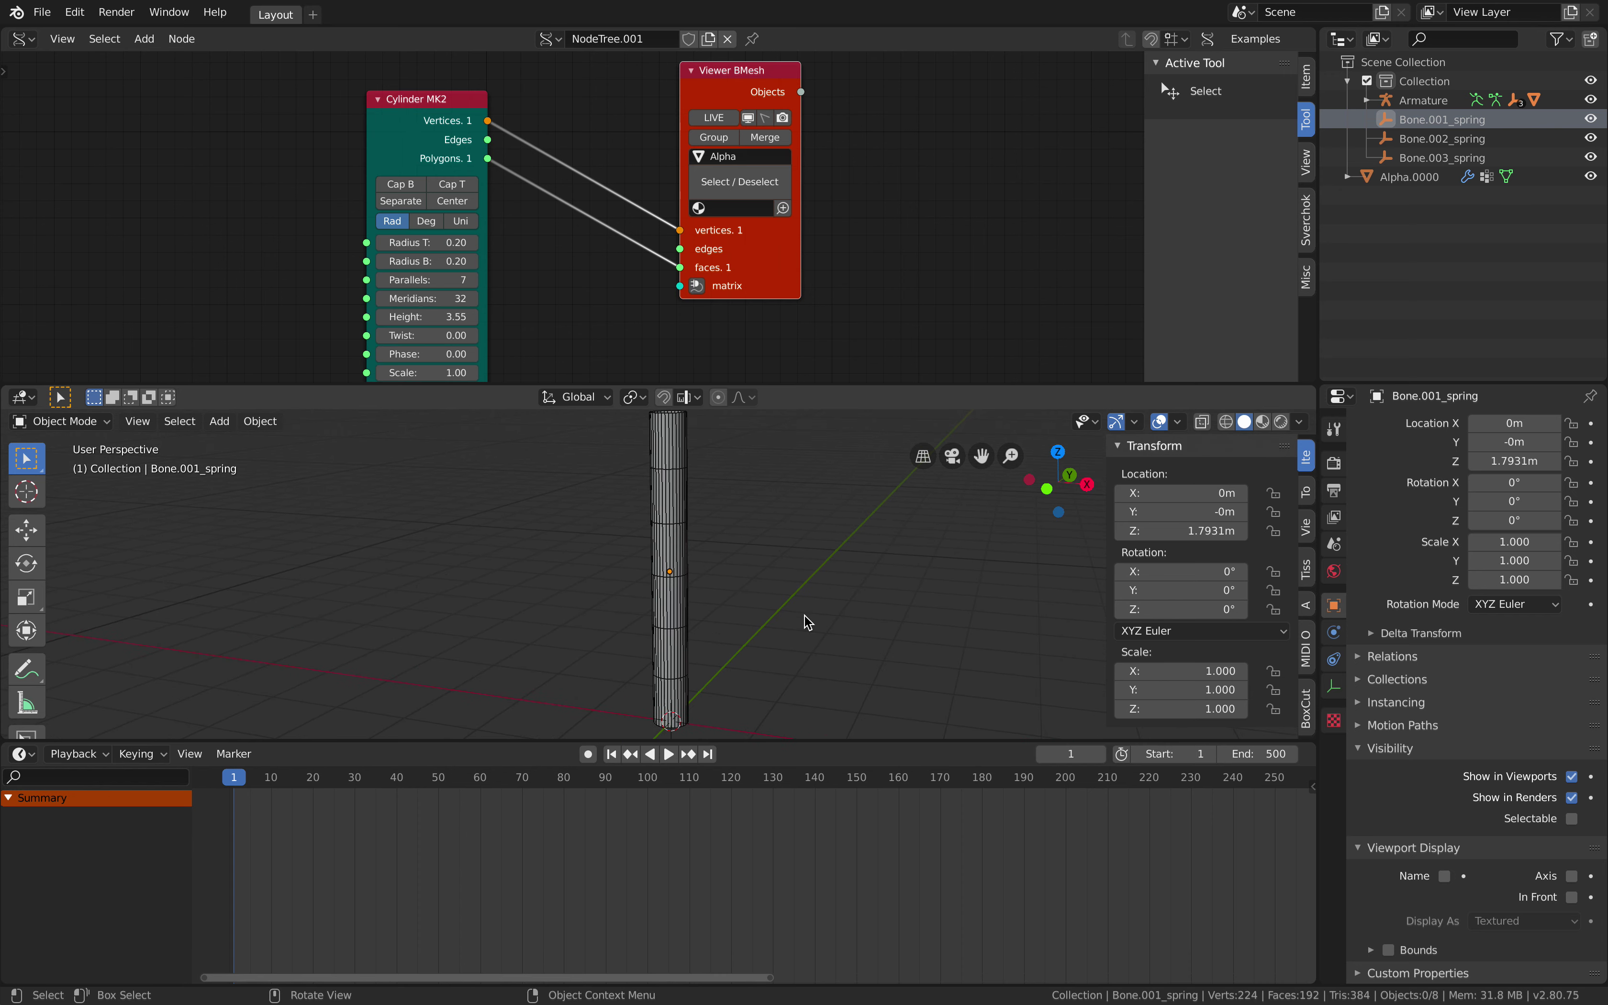
{"action": "key", "text": "ctrl+s"}
{"action": "scroll", "coordinate": [805, 614], "scroll_direction": "down", "scroll_amount": 2}
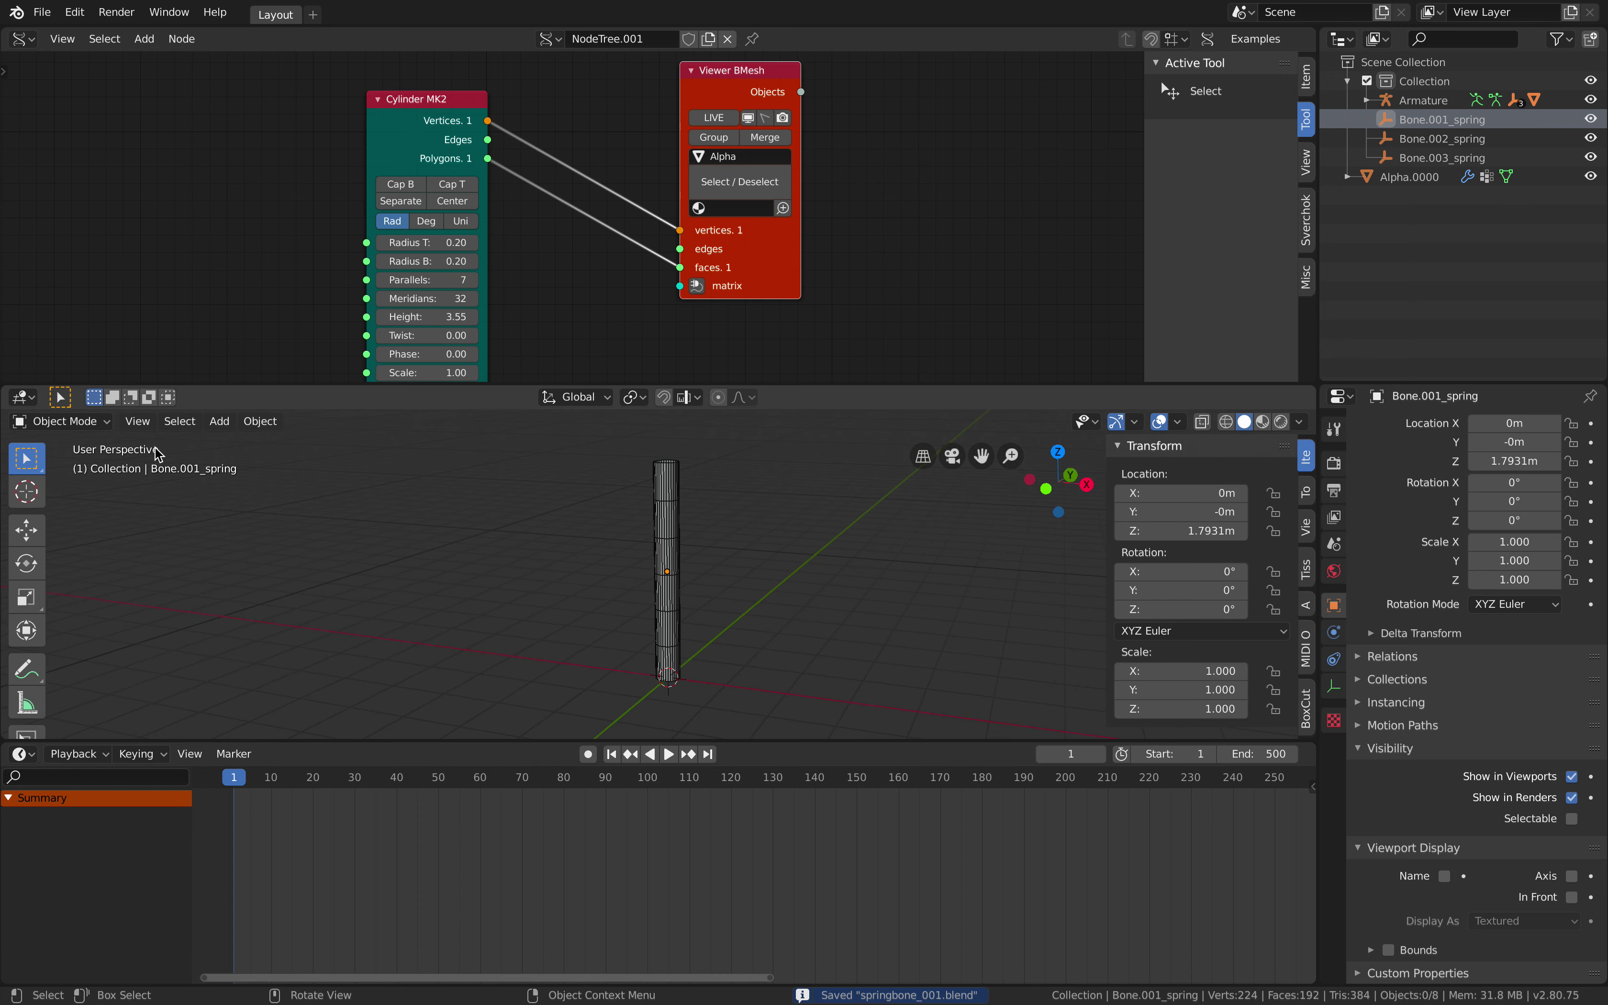
Enable In Front in the armature's viewport display so its bones draw over the cylinder.
{"action": "left_click", "coordinate": [1426, 103]}
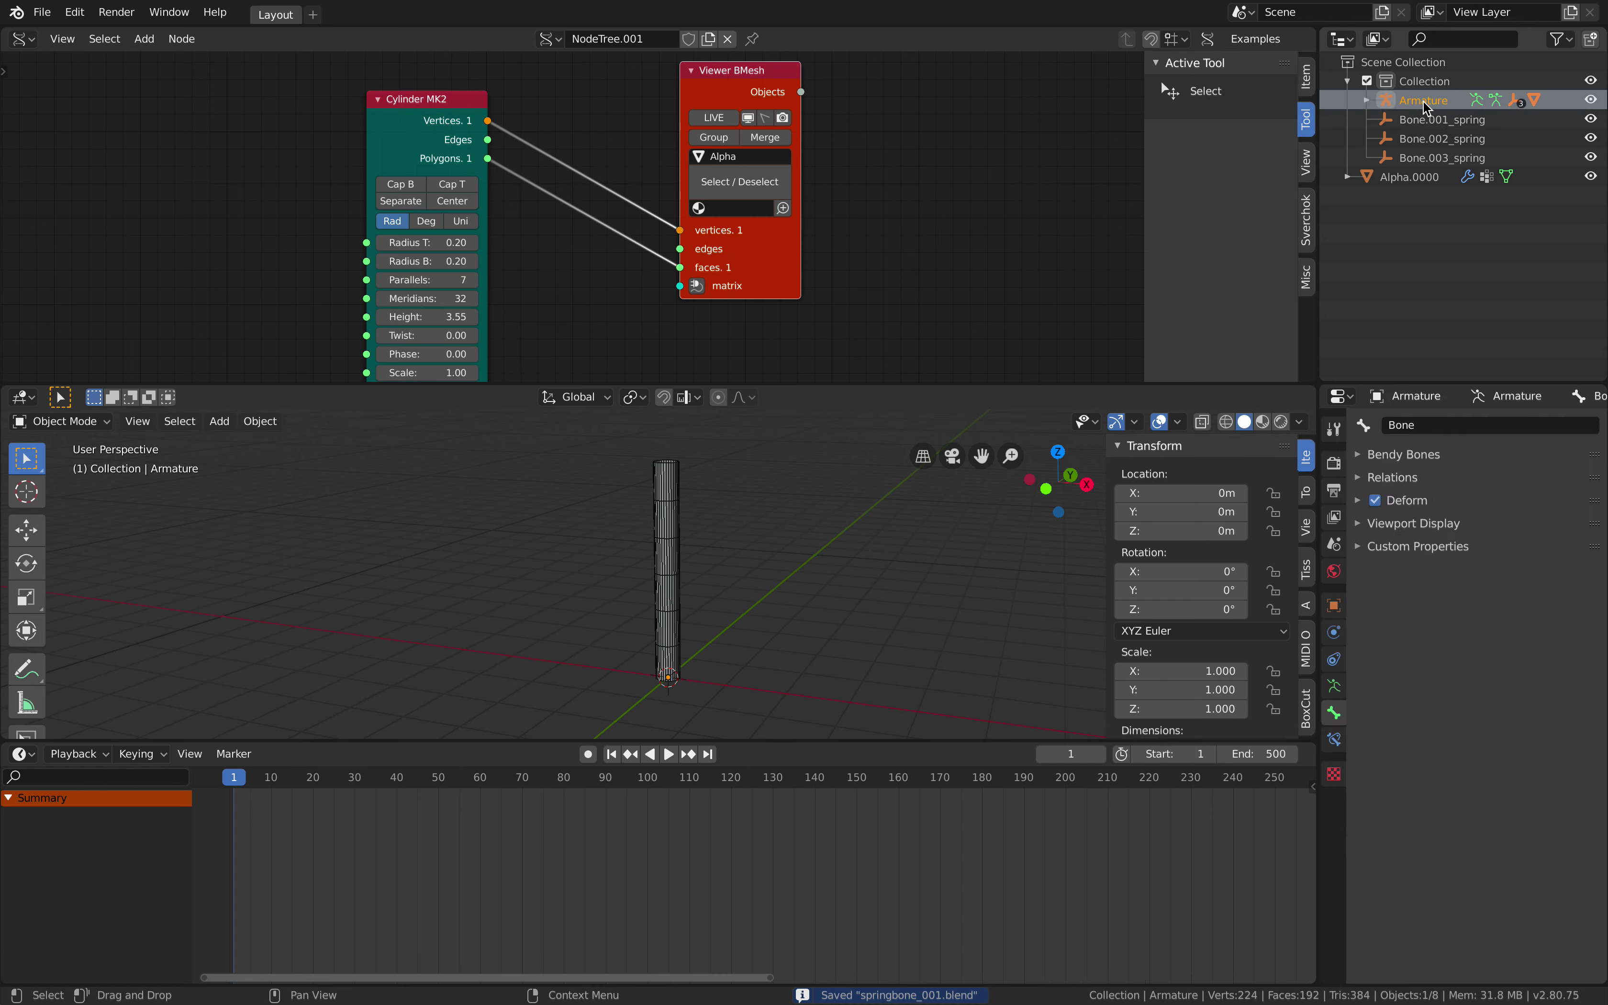
{"action": "left_click", "coordinate": [1398, 525]}
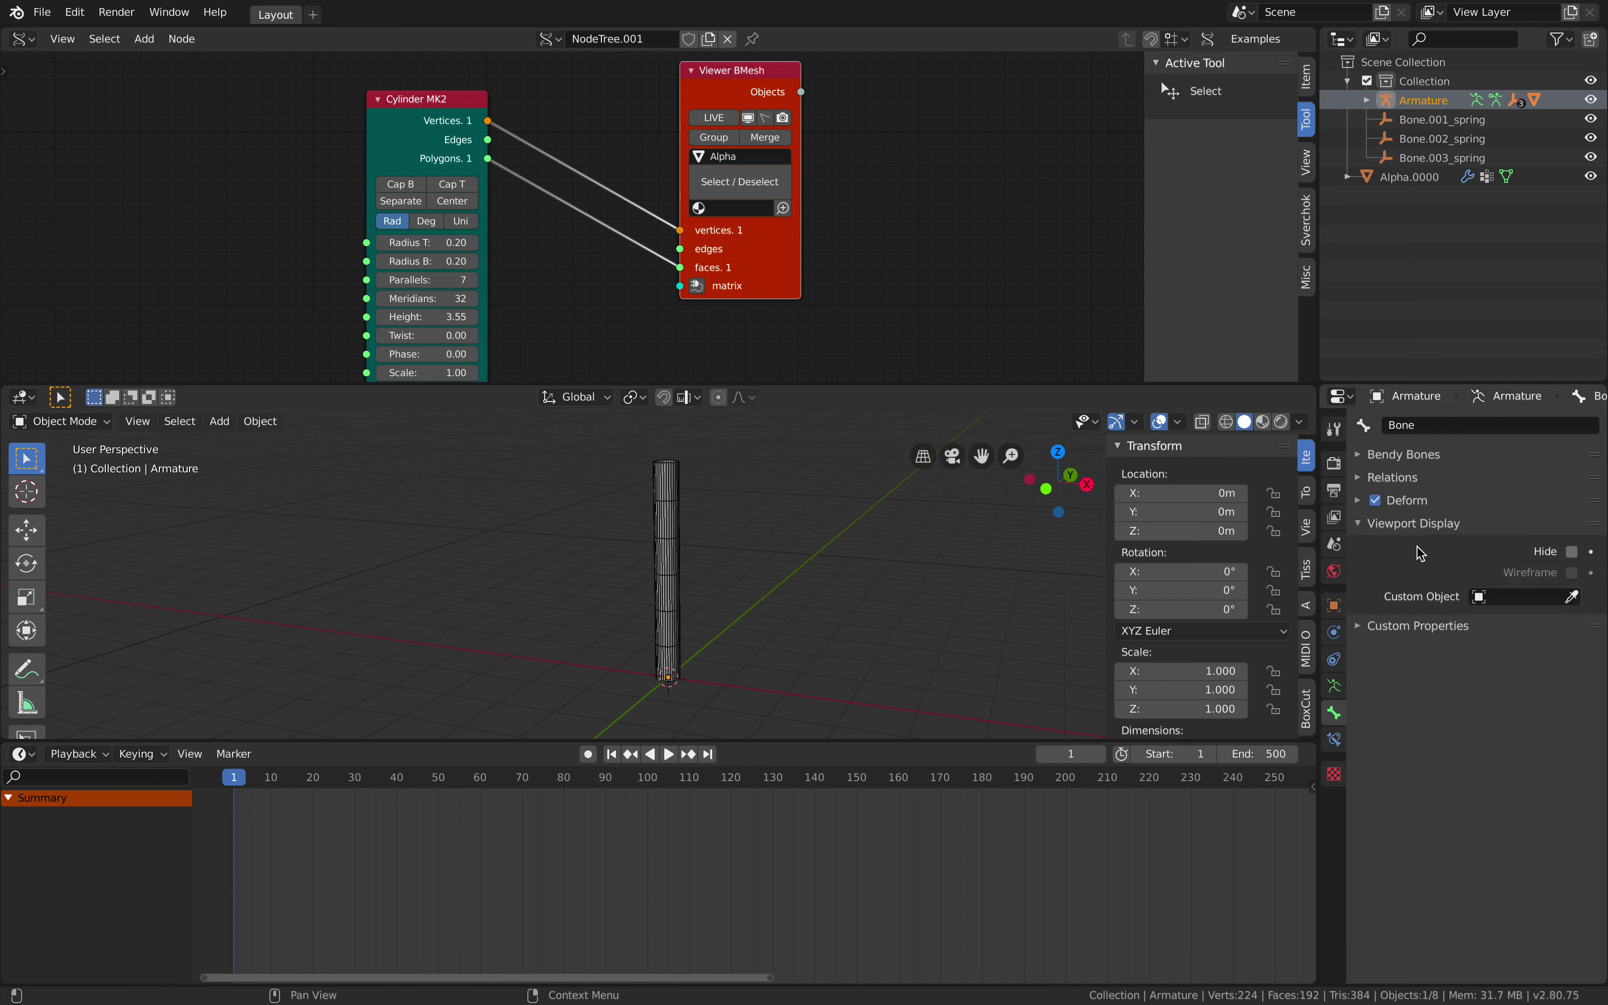
{"action": "left_click", "coordinate": [1401, 528]}
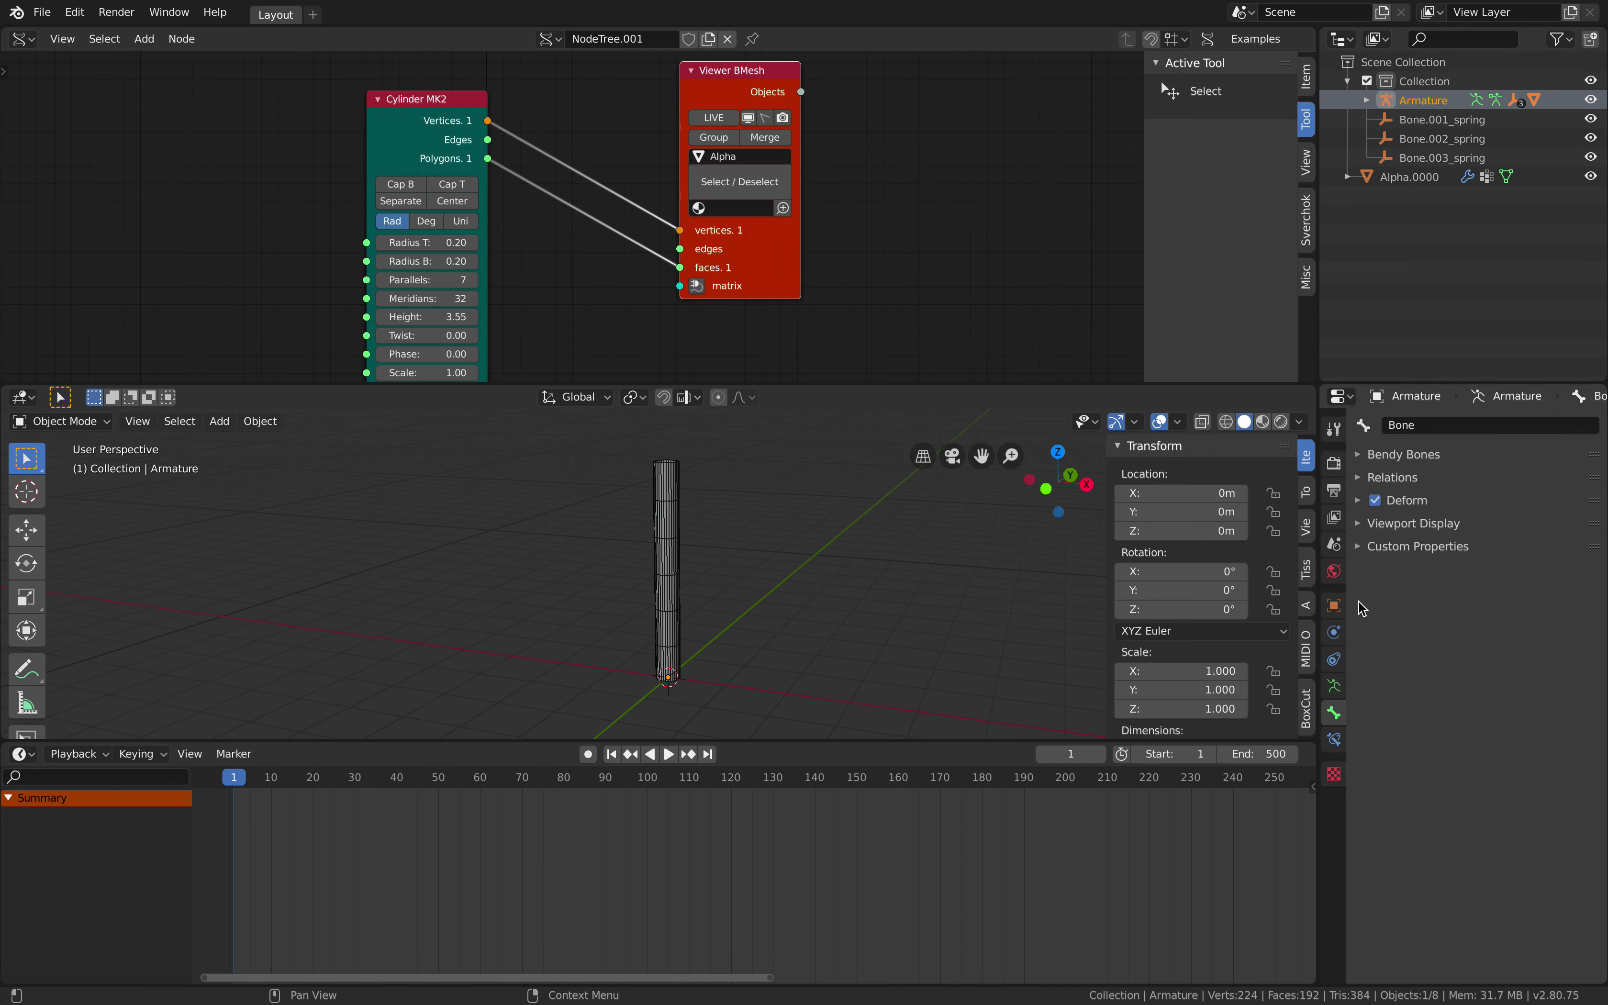
{"action": "left_click", "coordinate": [1335, 687]}
{"action": "left_click", "coordinate": [1402, 694]}
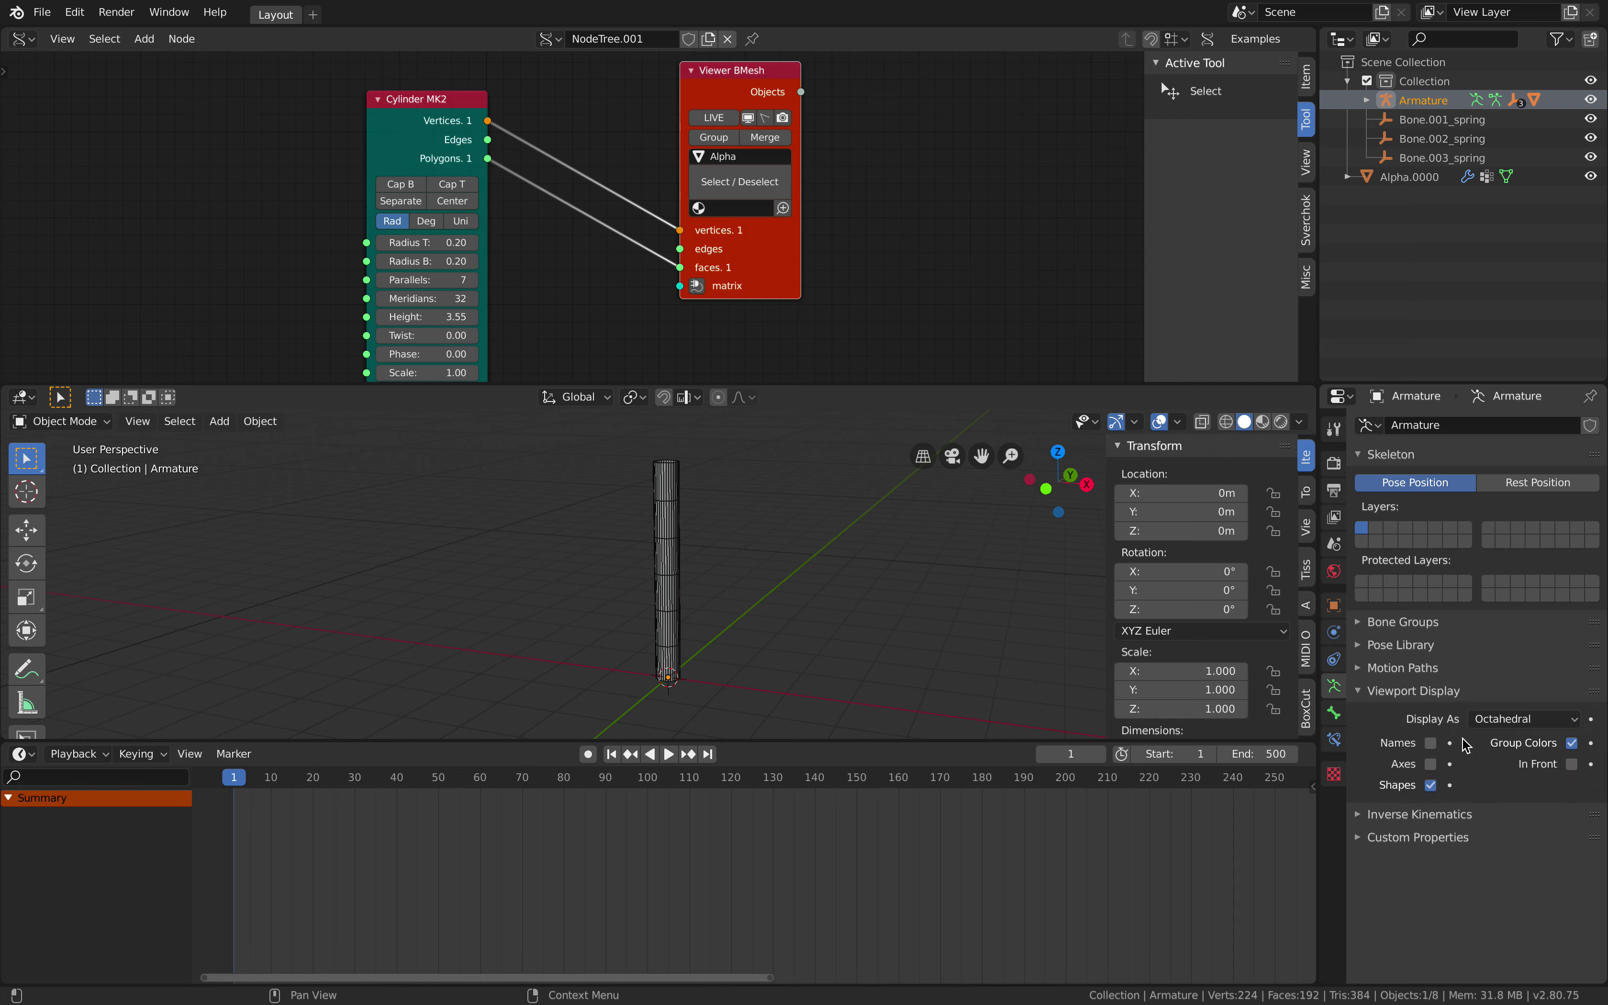
{"action": "left_click", "coordinate": [1572, 763]}
{"action": "scroll", "coordinate": [754, 646], "scroll_direction": "up", "scroll_amount": 3}
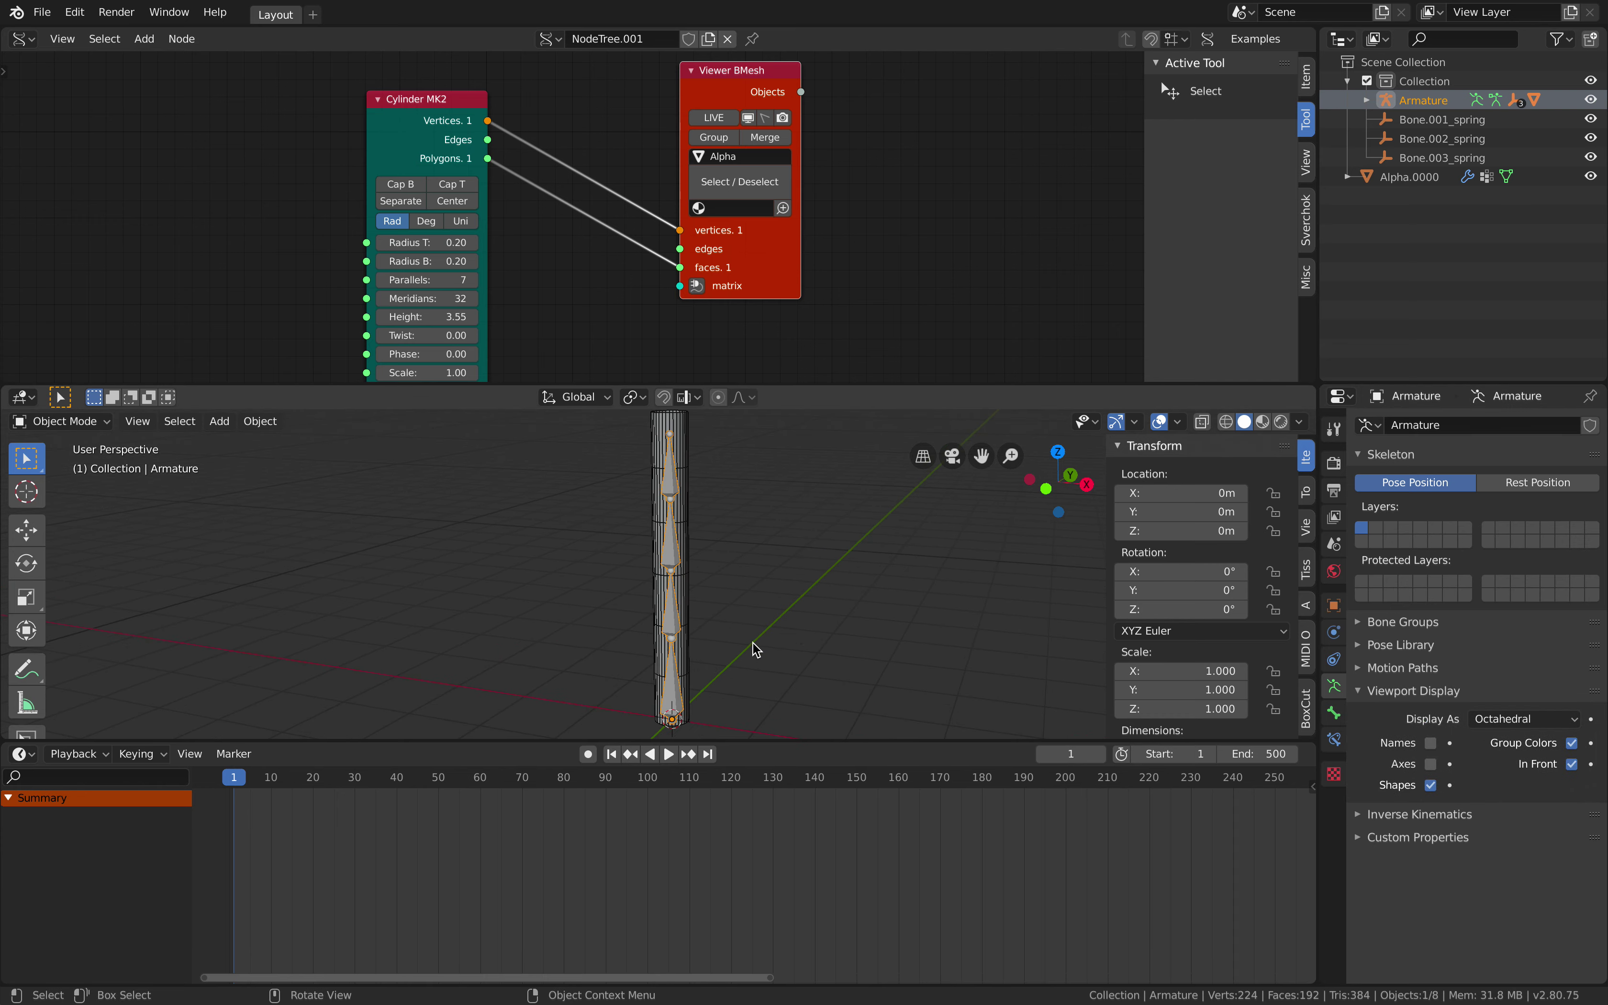
Switch the armature to Pose Mode and move the root bone to about X 2.0 m, Y 0.38 m, Z -0.77 m.
{"action": "left_click", "coordinate": [672, 673]}
{"action": "left_click", "coordinate": [681, 685]}
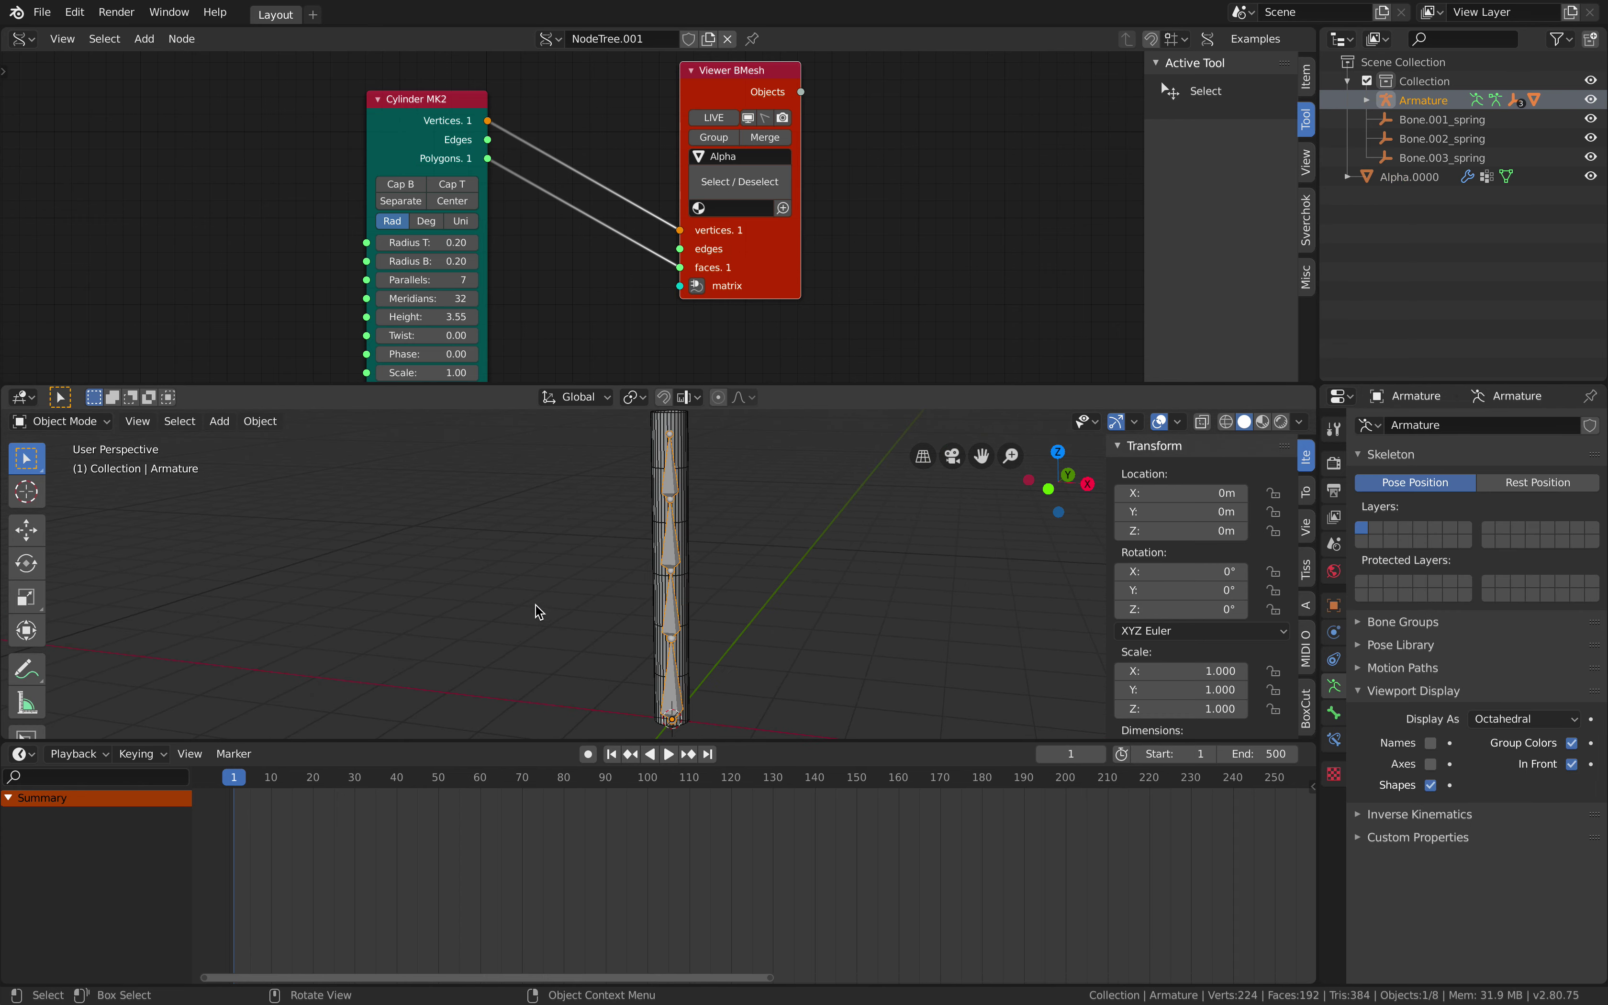
{"action": "left_click", "coordinate": [61, 420]}
{"action": "left_click", "coordinate": [106, 484]}
{"action": "scroll", "coordinate": [655, 634], "scroll_direction": "down", "scroll_amount": 2}
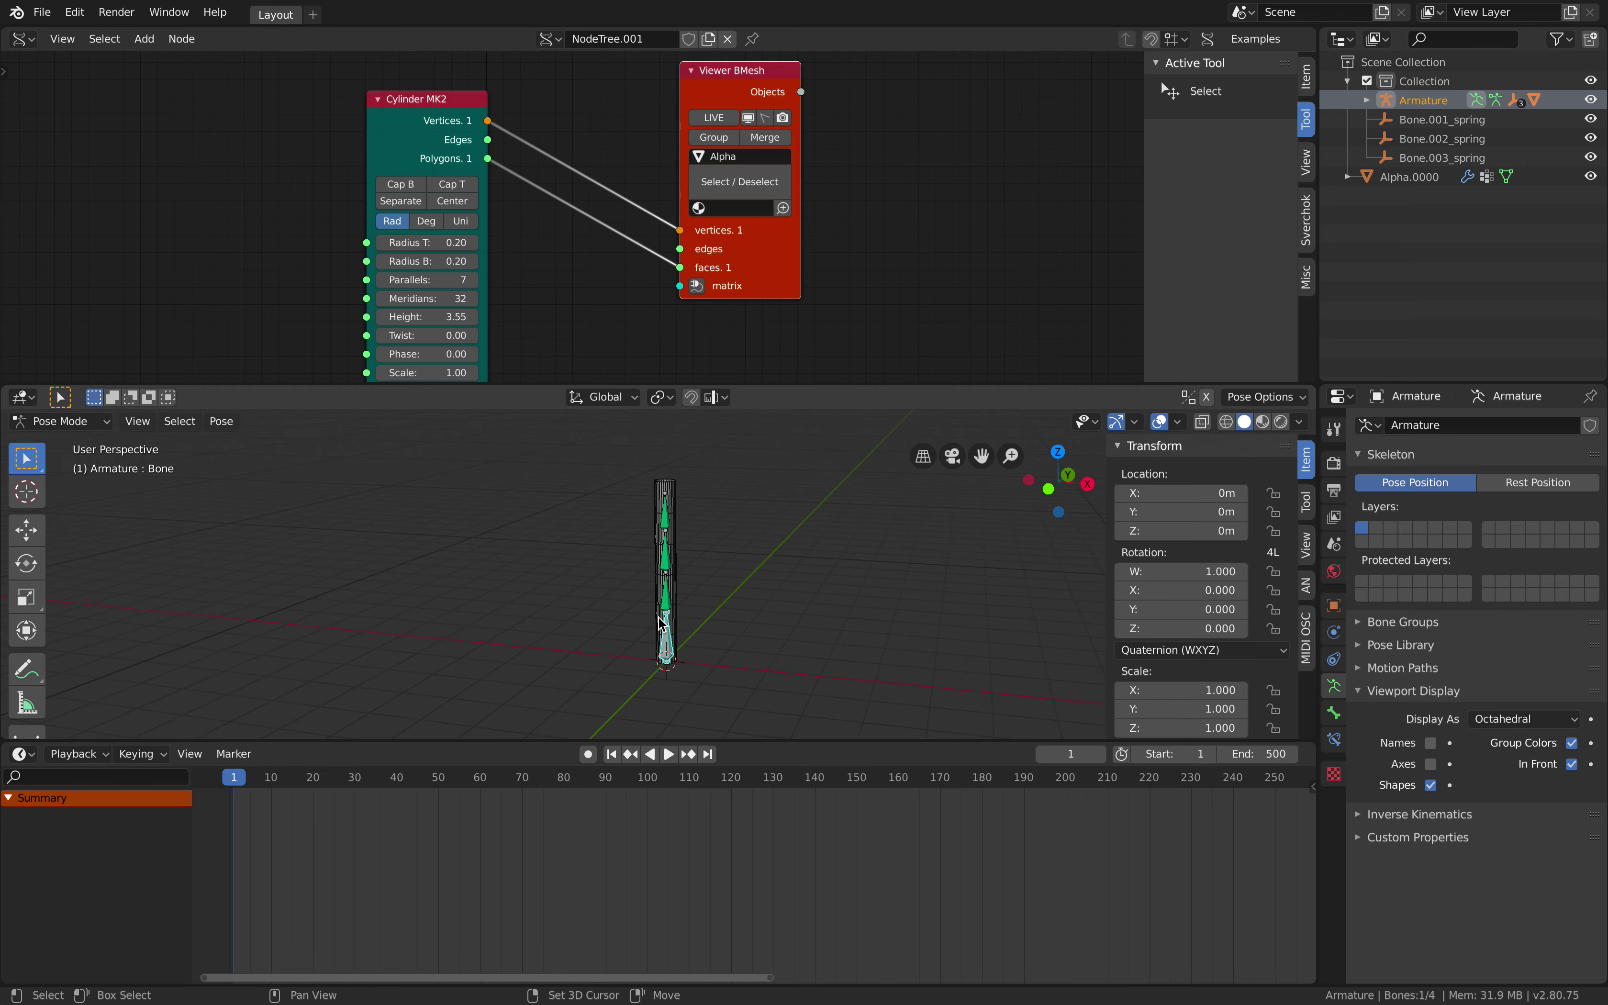
{"action": "key", "text": "g"}
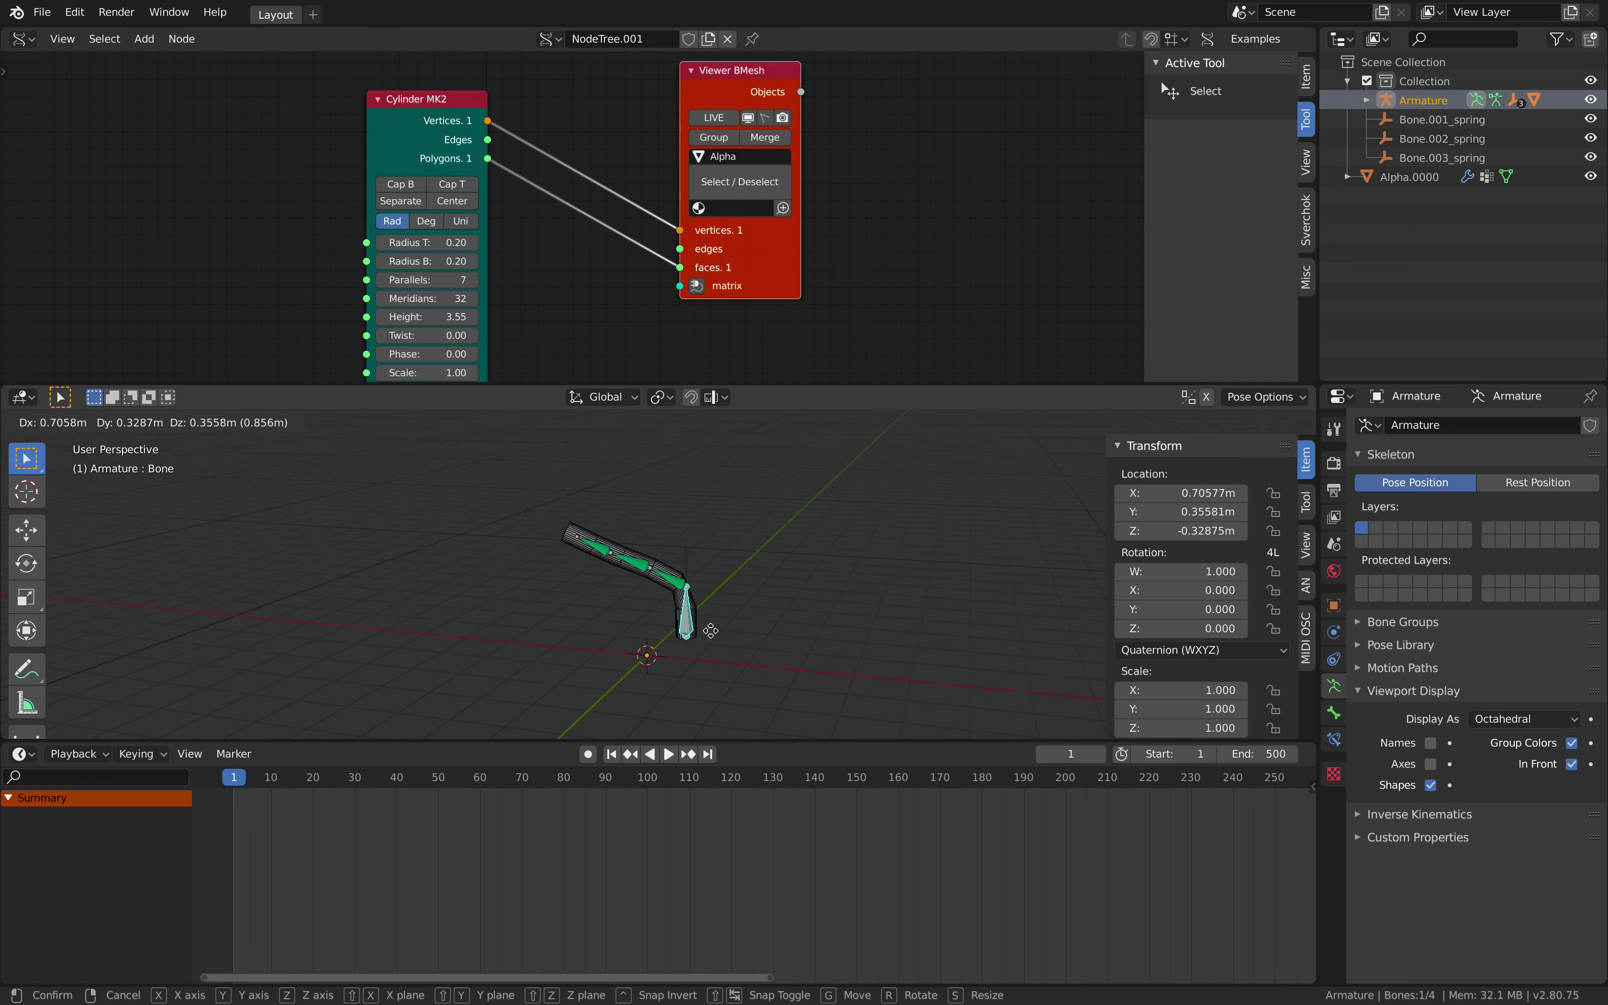
{"action": "left_click", "coordinate": [735, 628]}
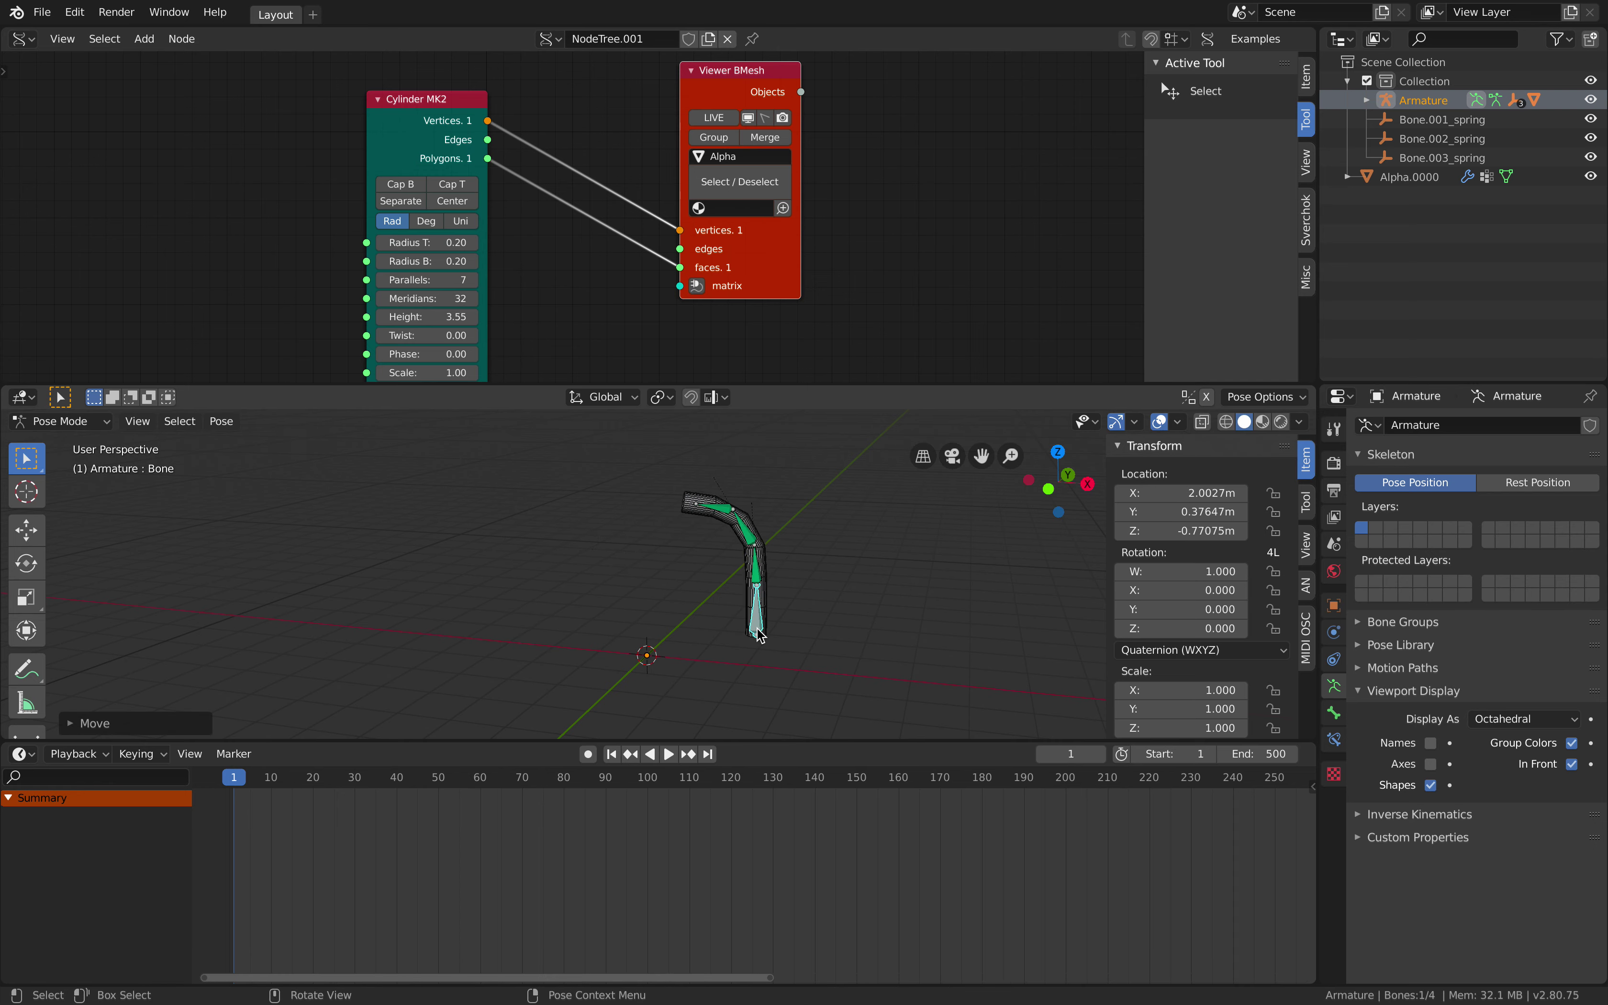
Select the three bones above the root and set their Spring Bones Bouncy value to 0.60.
{"action": "left_click", "coordinate": [759, 576]}
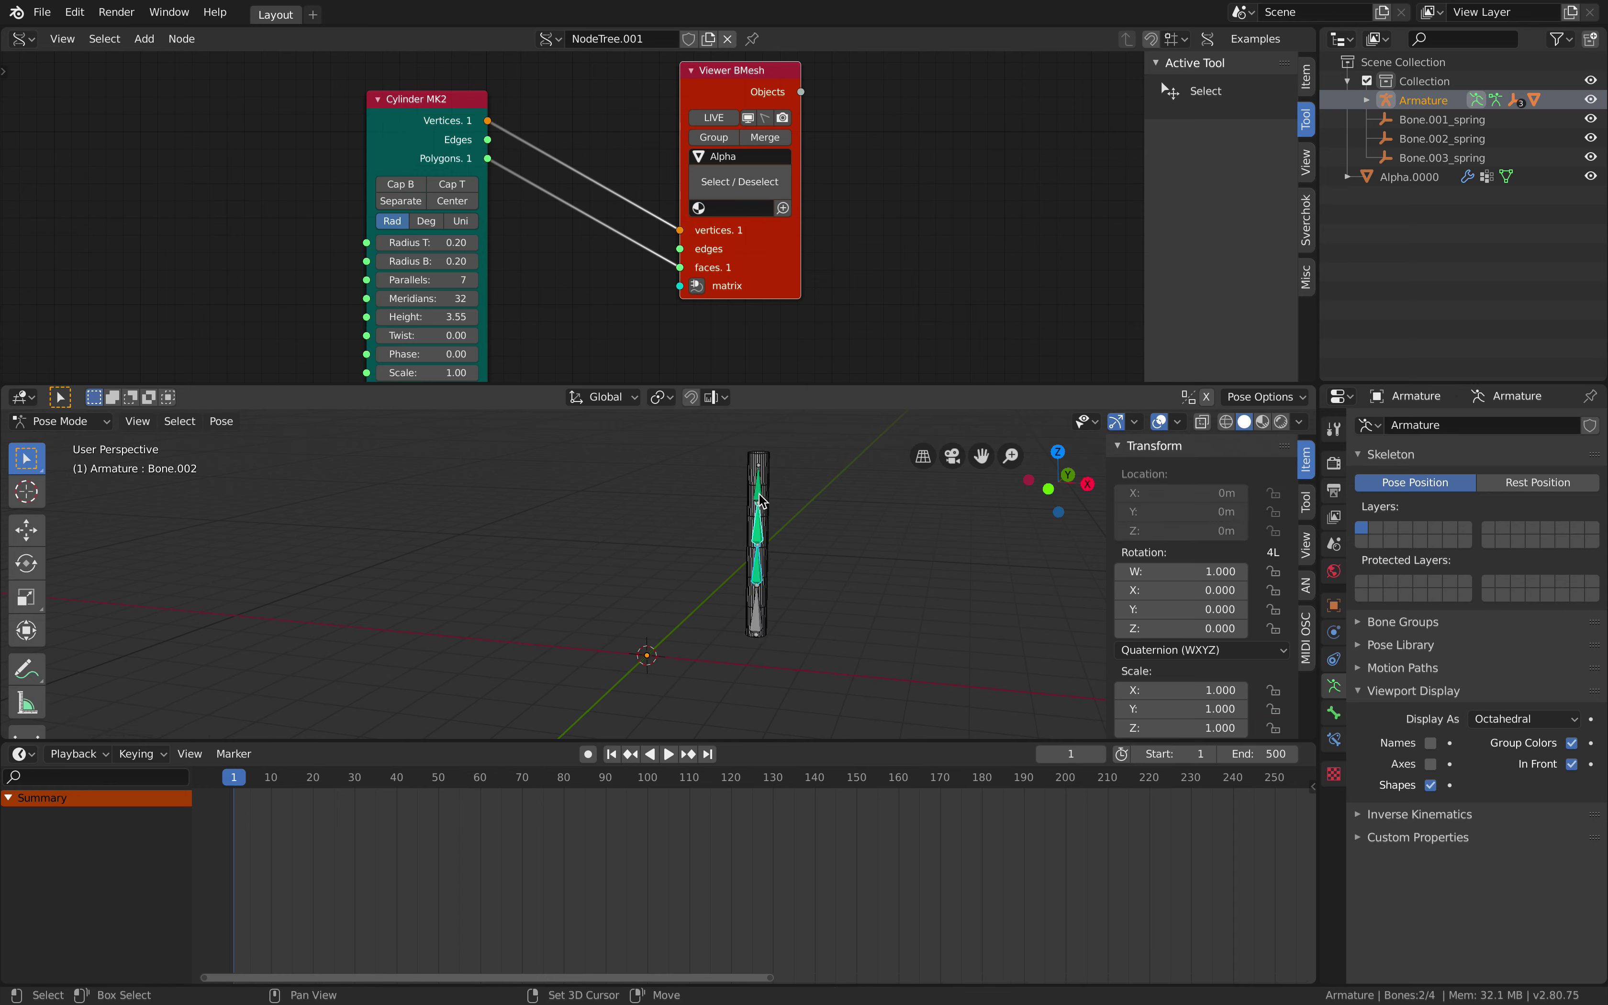
{"action": "left_click", "coordinate": [1333, 713]}
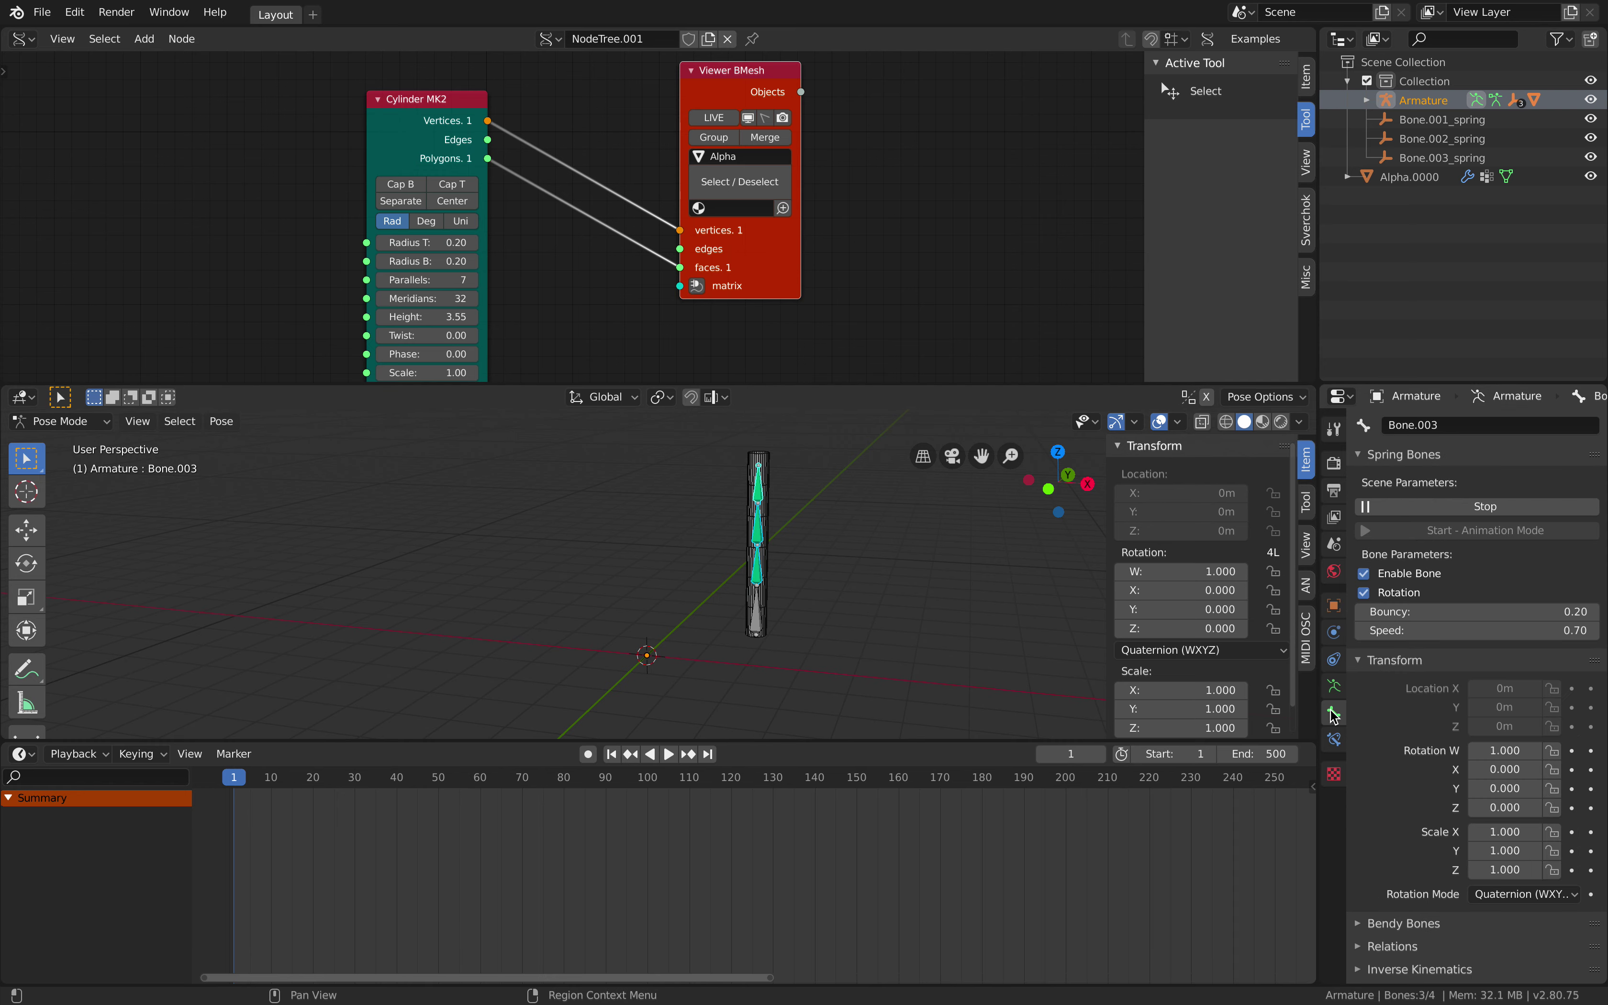
{"action": "double_click", "coordinate": [1539, 611]}
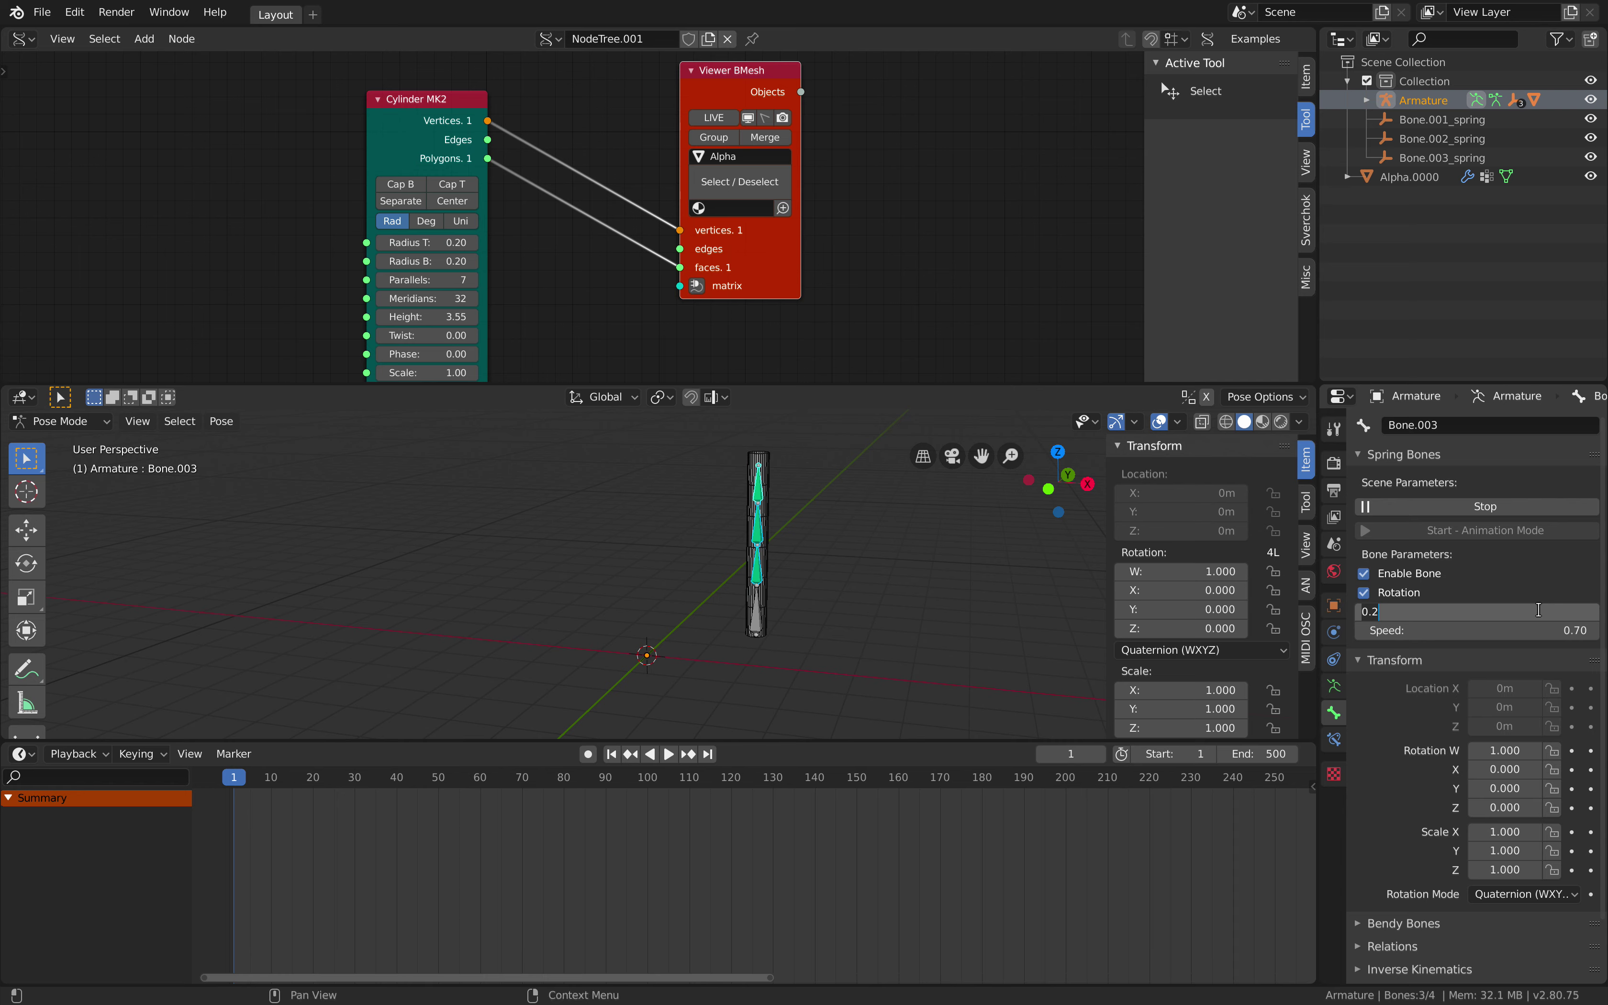
{"action": "key", "text": "Return"}
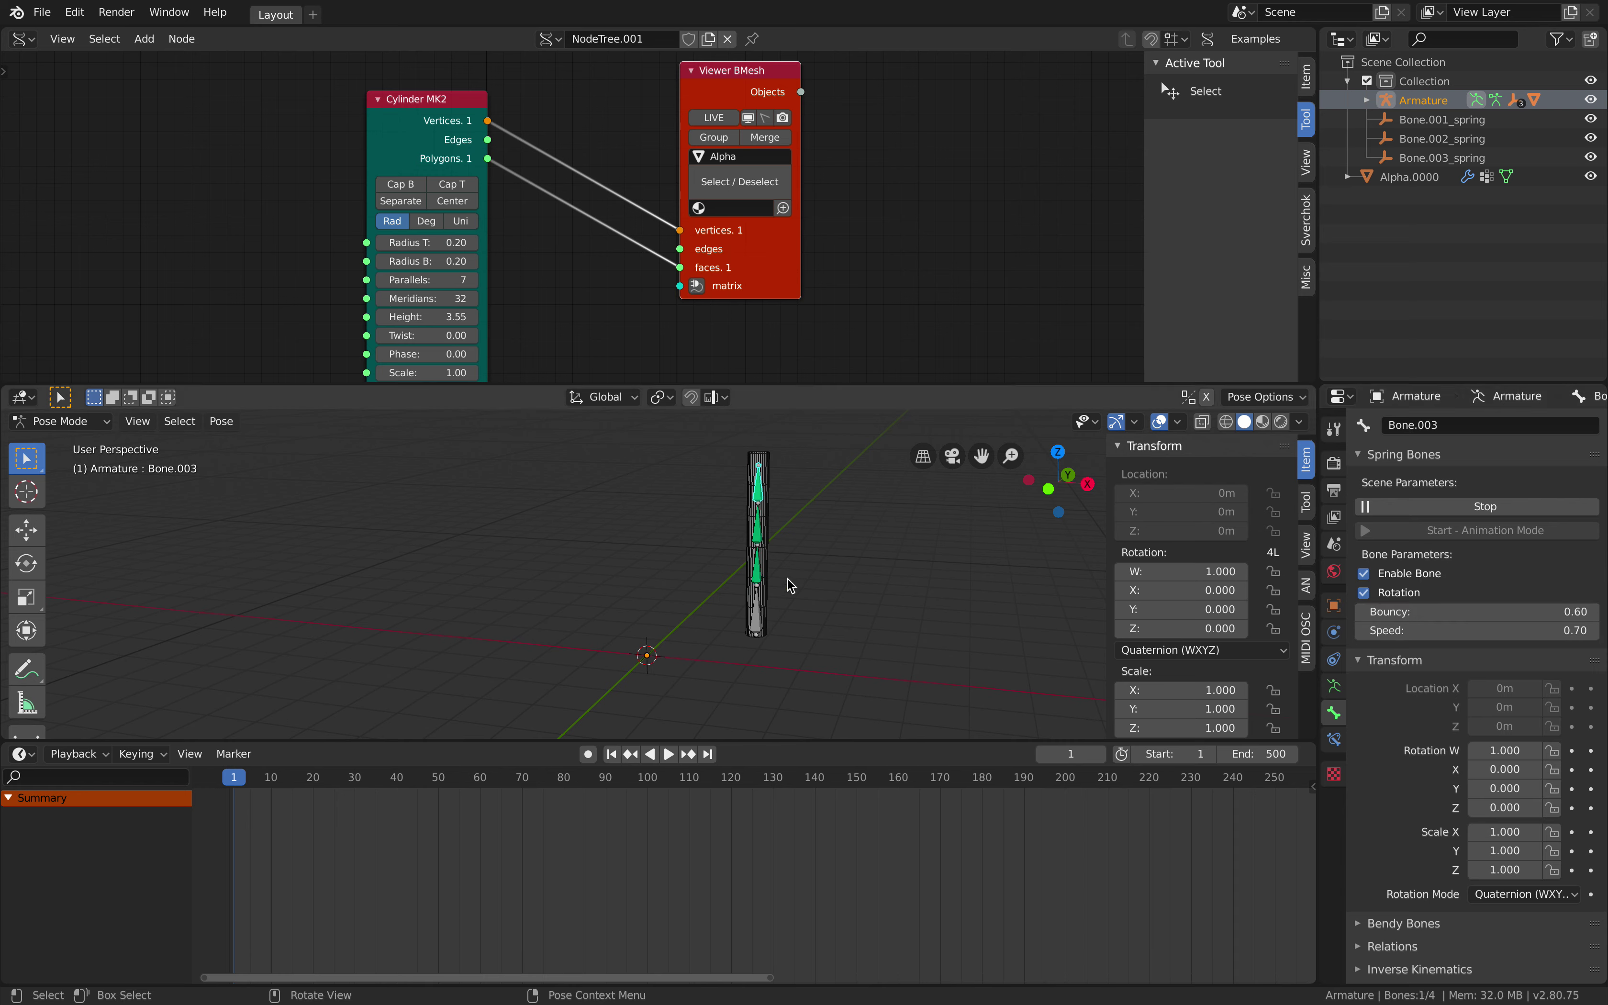
Test the spring motion by moving the root bone to about X 1.08 m, Y 0.13 m, Z -0.40 m.
{"action": "left_click", "coordinate": [766, 615]}
{"action": "key", "text": "g"}
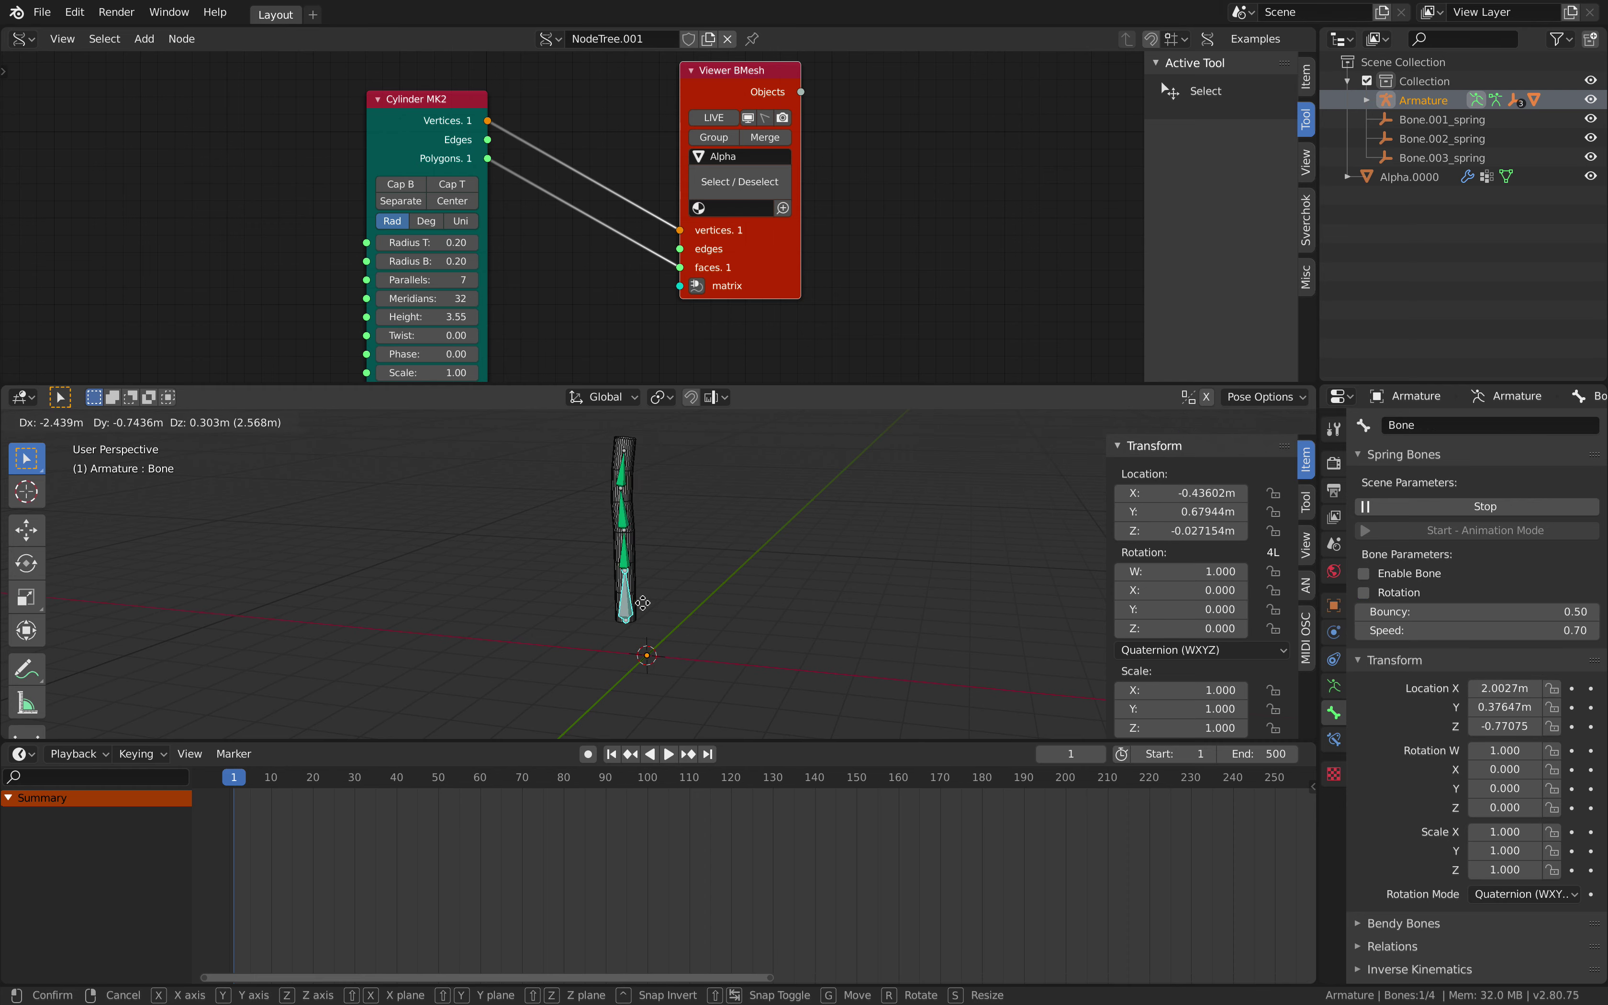
{"action": "left_click", "coordinate": [711, 631]}
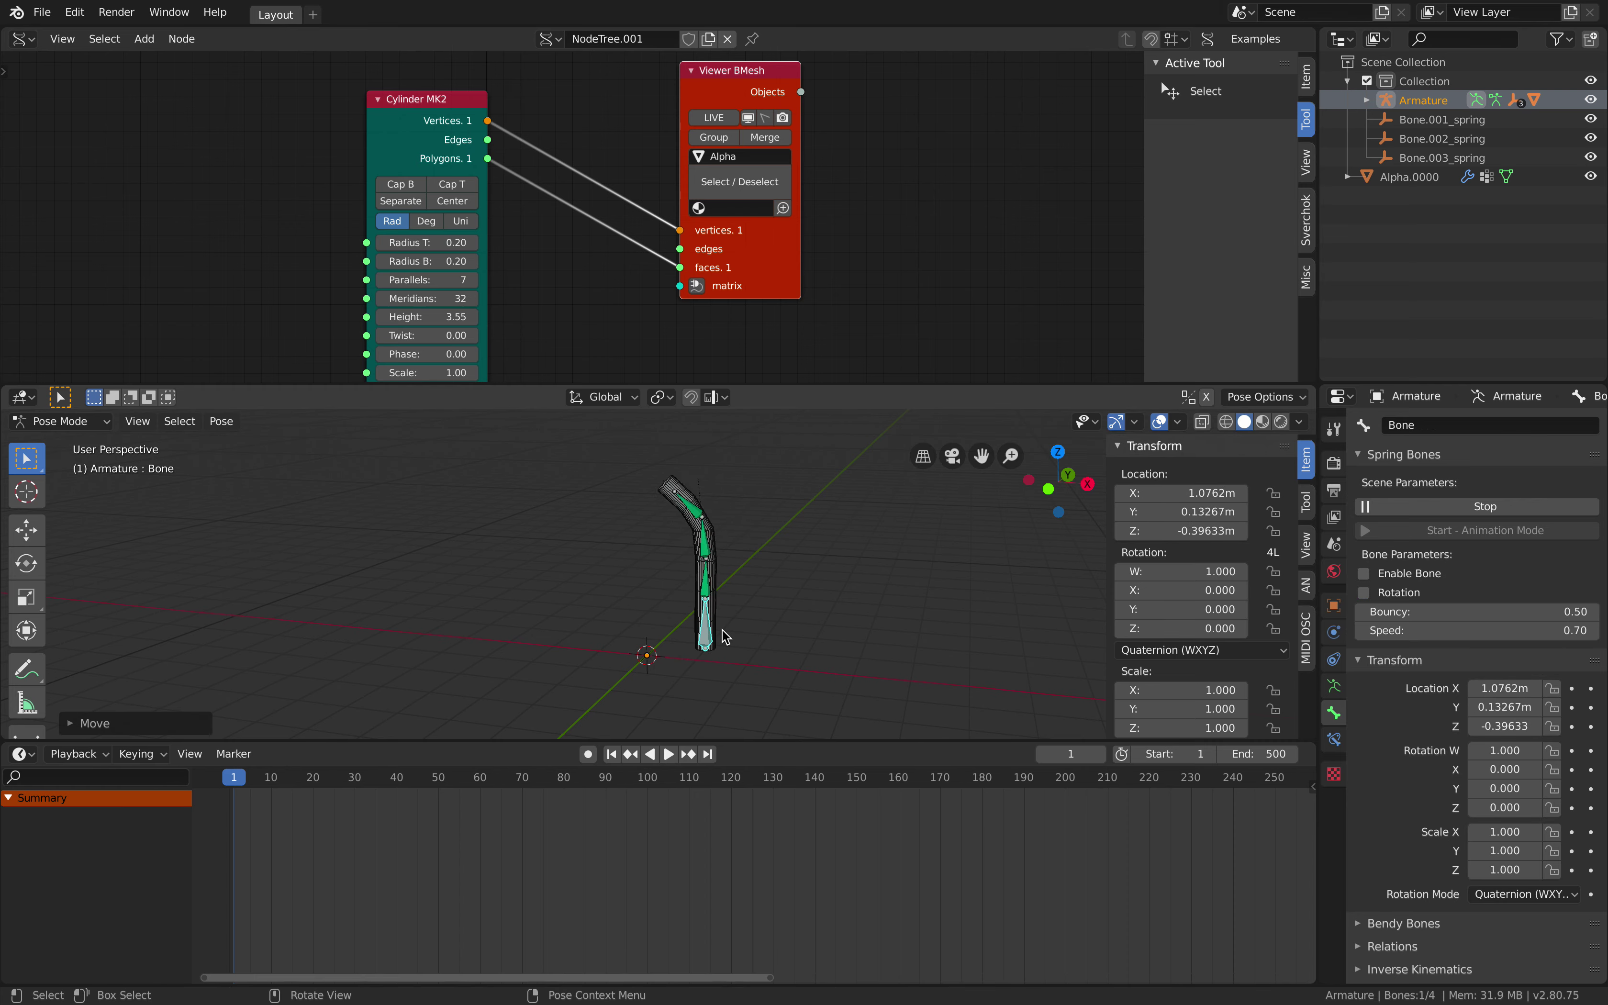
Reselect the three upper spring bones and set their Bouncy value to 0.5.
{"action": "left_click", "coordinate": [708, 550]}
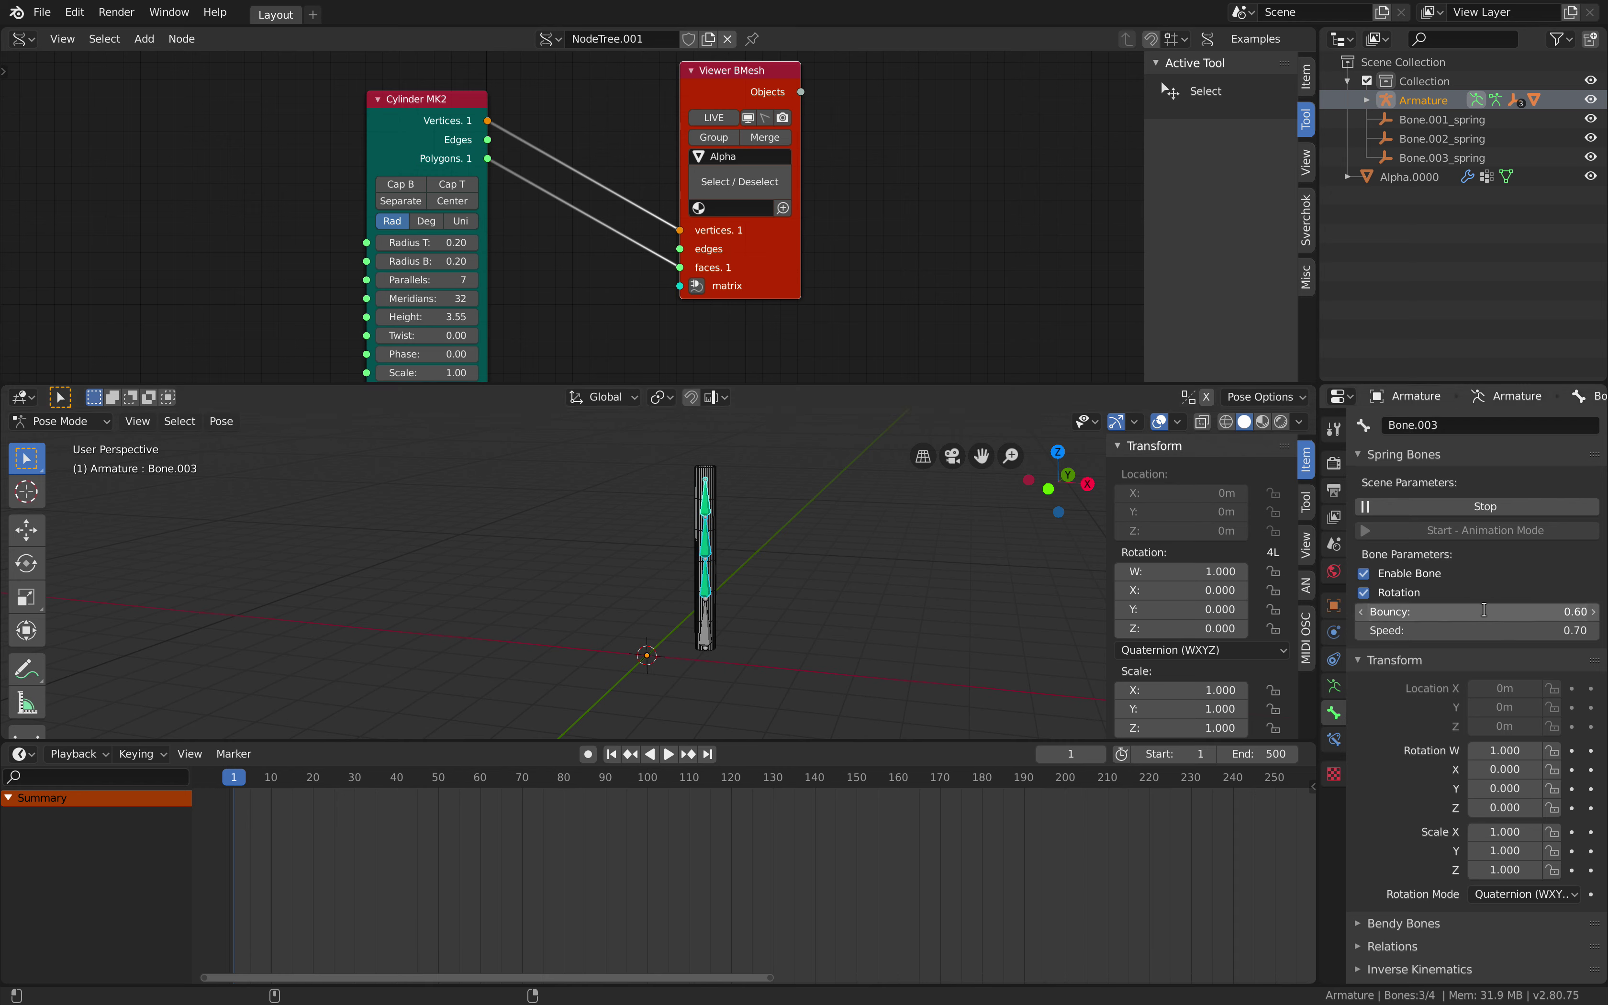
{"action": "type", "text": "5"}
{"action": "key", "text": "Return"}
Move the root bone around twice to test the bounce, ending at about X 0.22 m, Y 0.03 m, Z -0.07 m.
{"action": "left_click", "coordinate": [706, 628]}
{"action": "key", "text": "g"}
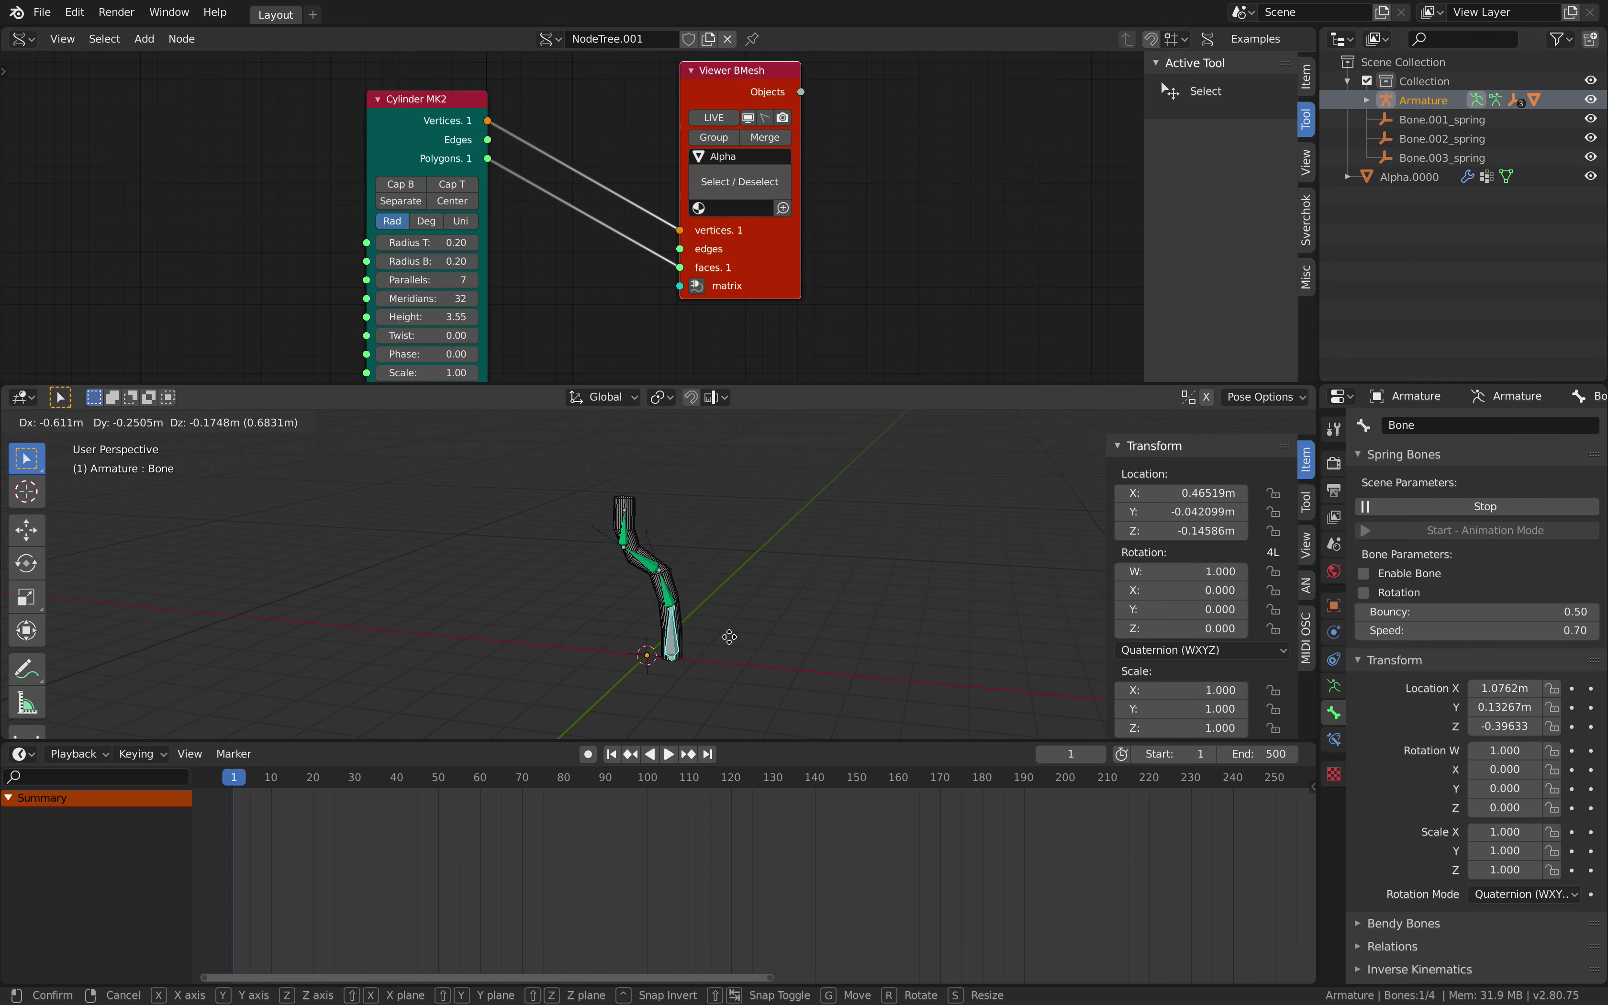
{"action": "left_click", "coordinate": [715, 640]}
{"action": "key", "text": "g"}
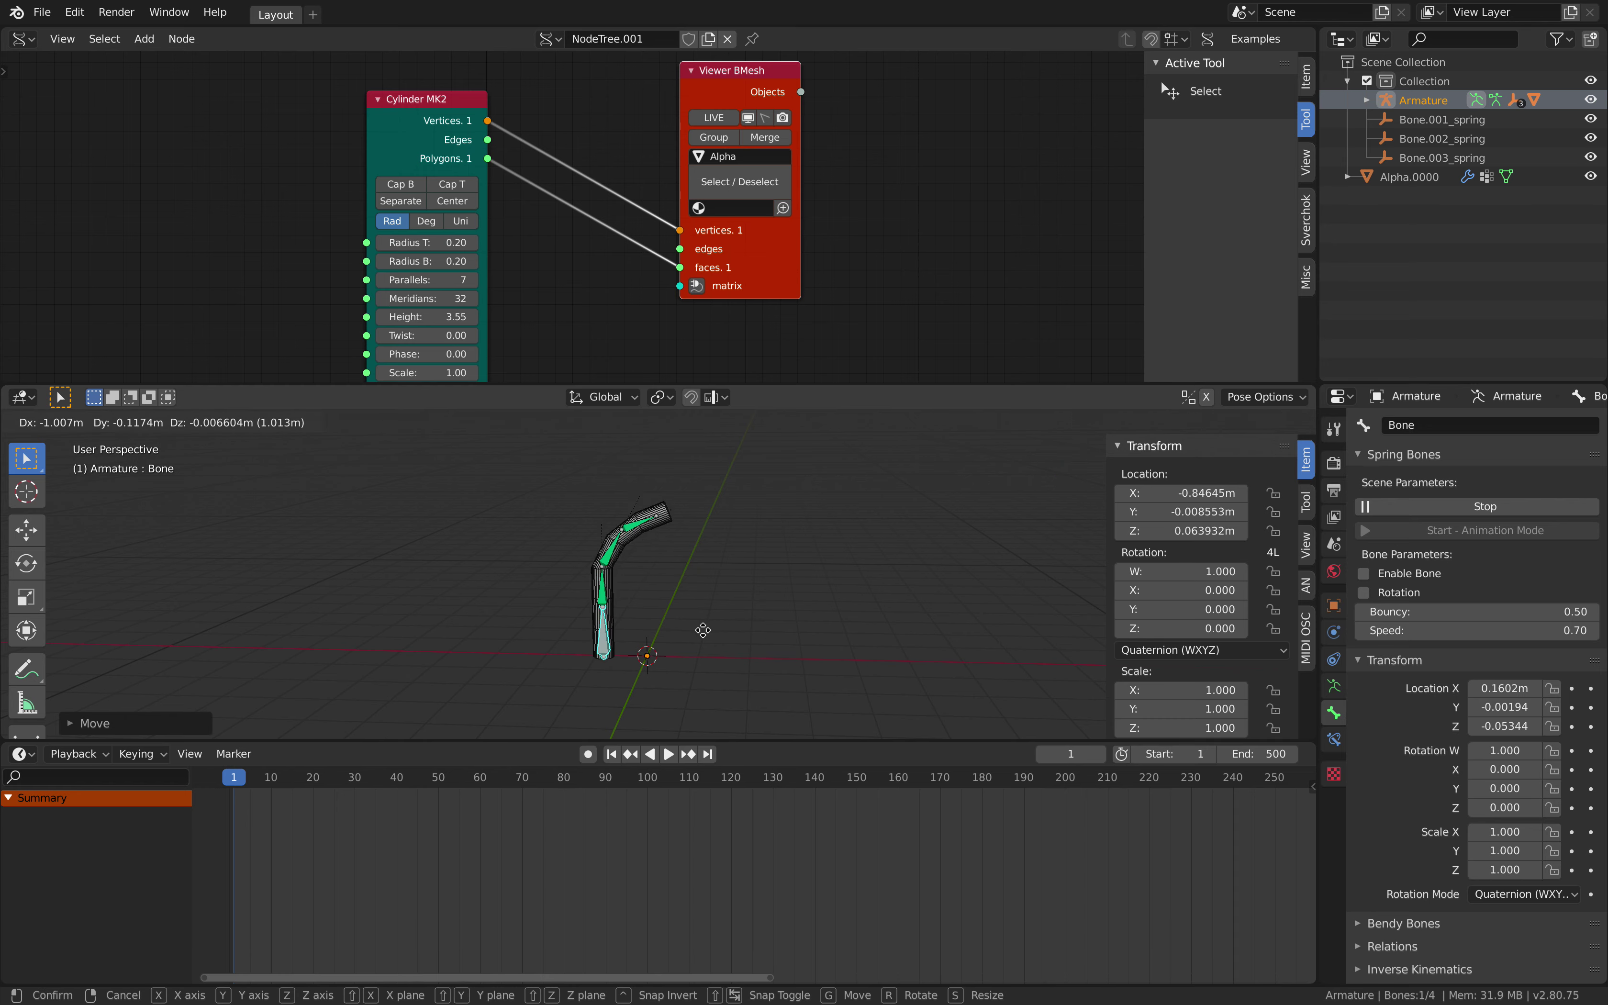
{"action": "left_click", "coordinate": [761, 634]}
{"action": "scroll", "coordinate": [761, 634], "scroll_direction": "up", "scroll_amount": 1}
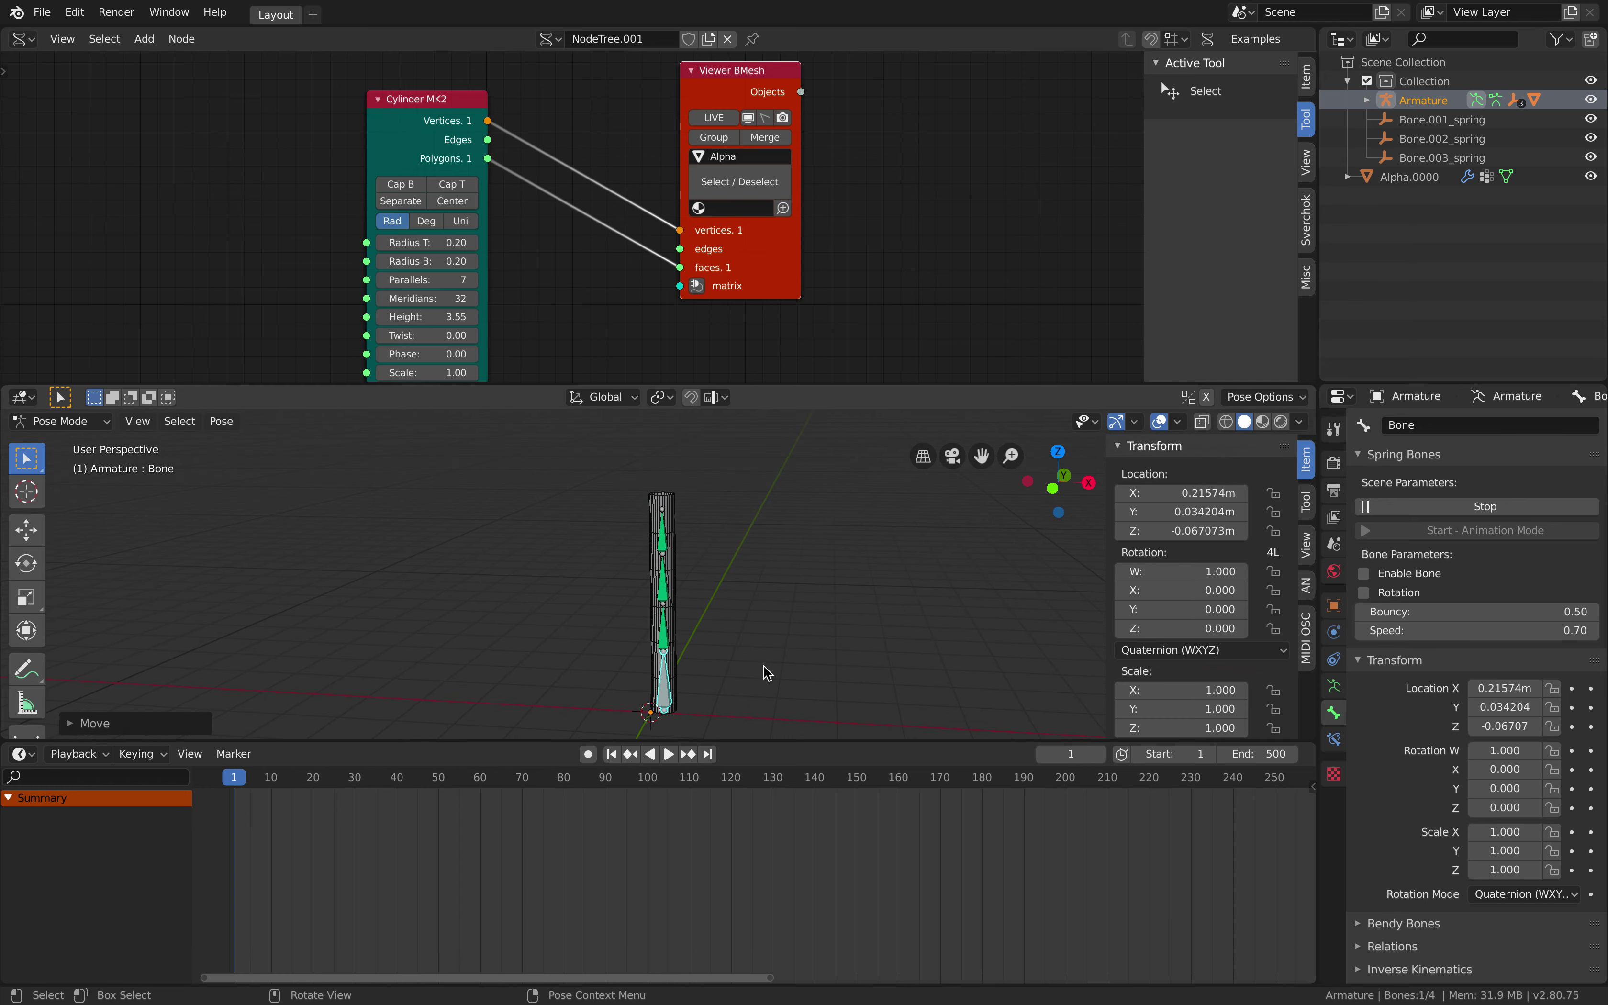
Save the file and stop the Spring Bones simulation.
{"action": "key", "text": "ctrl+s"}
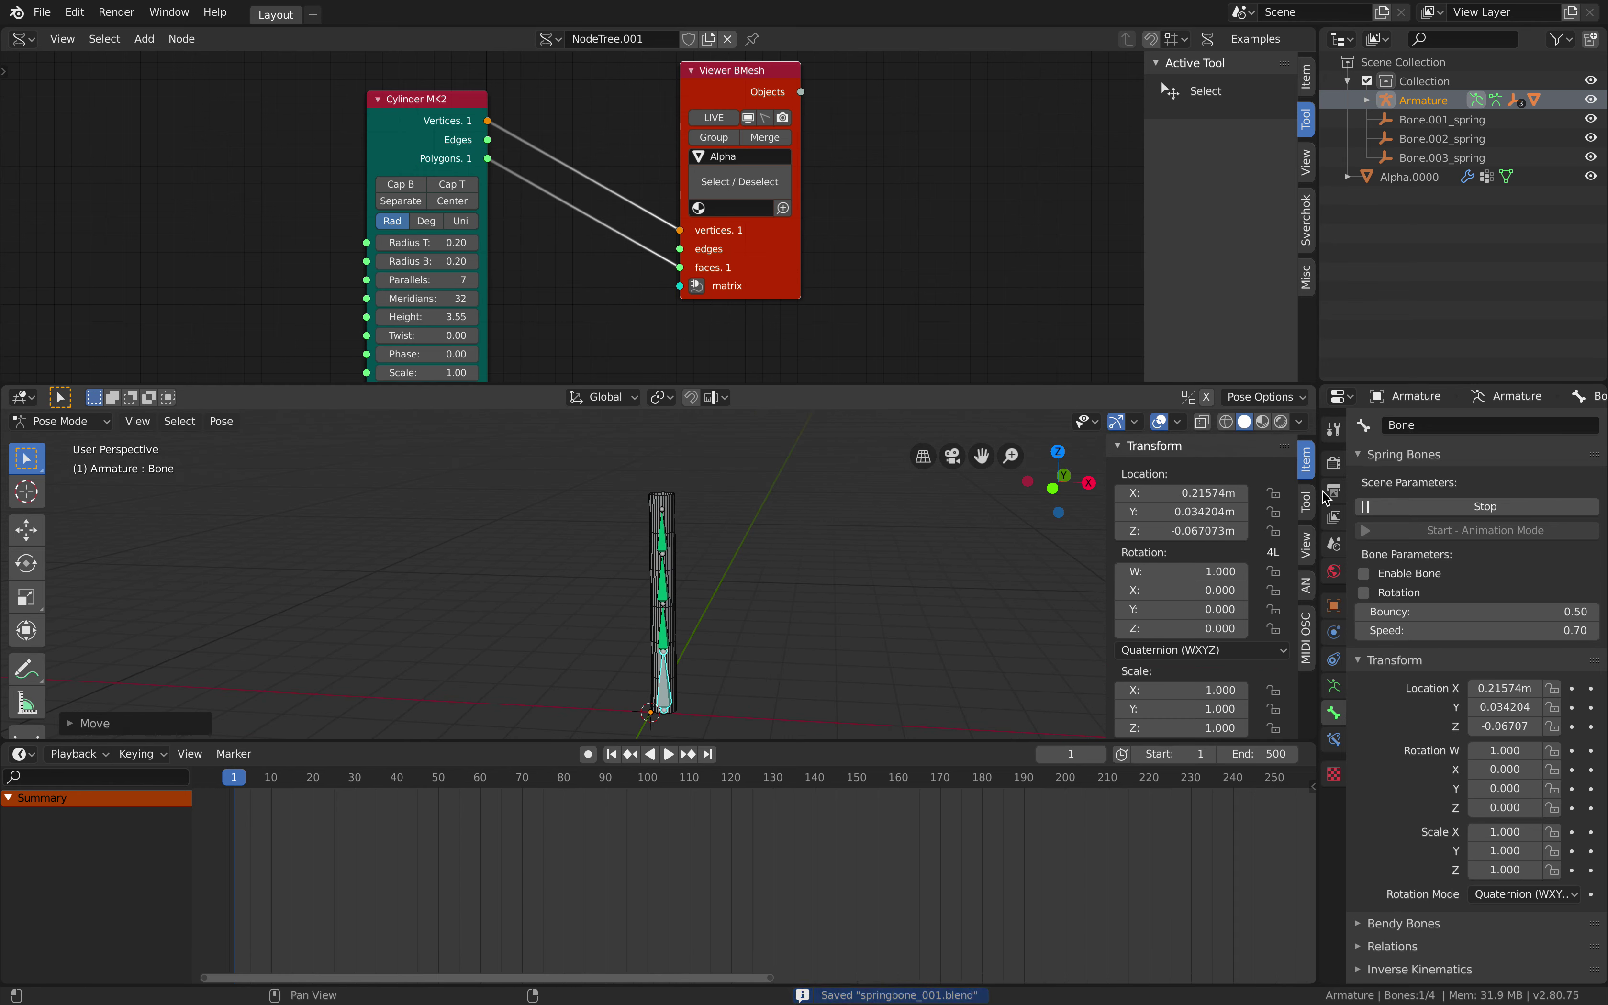
{"action": "left_click", "coordinate": [1417, 506]}
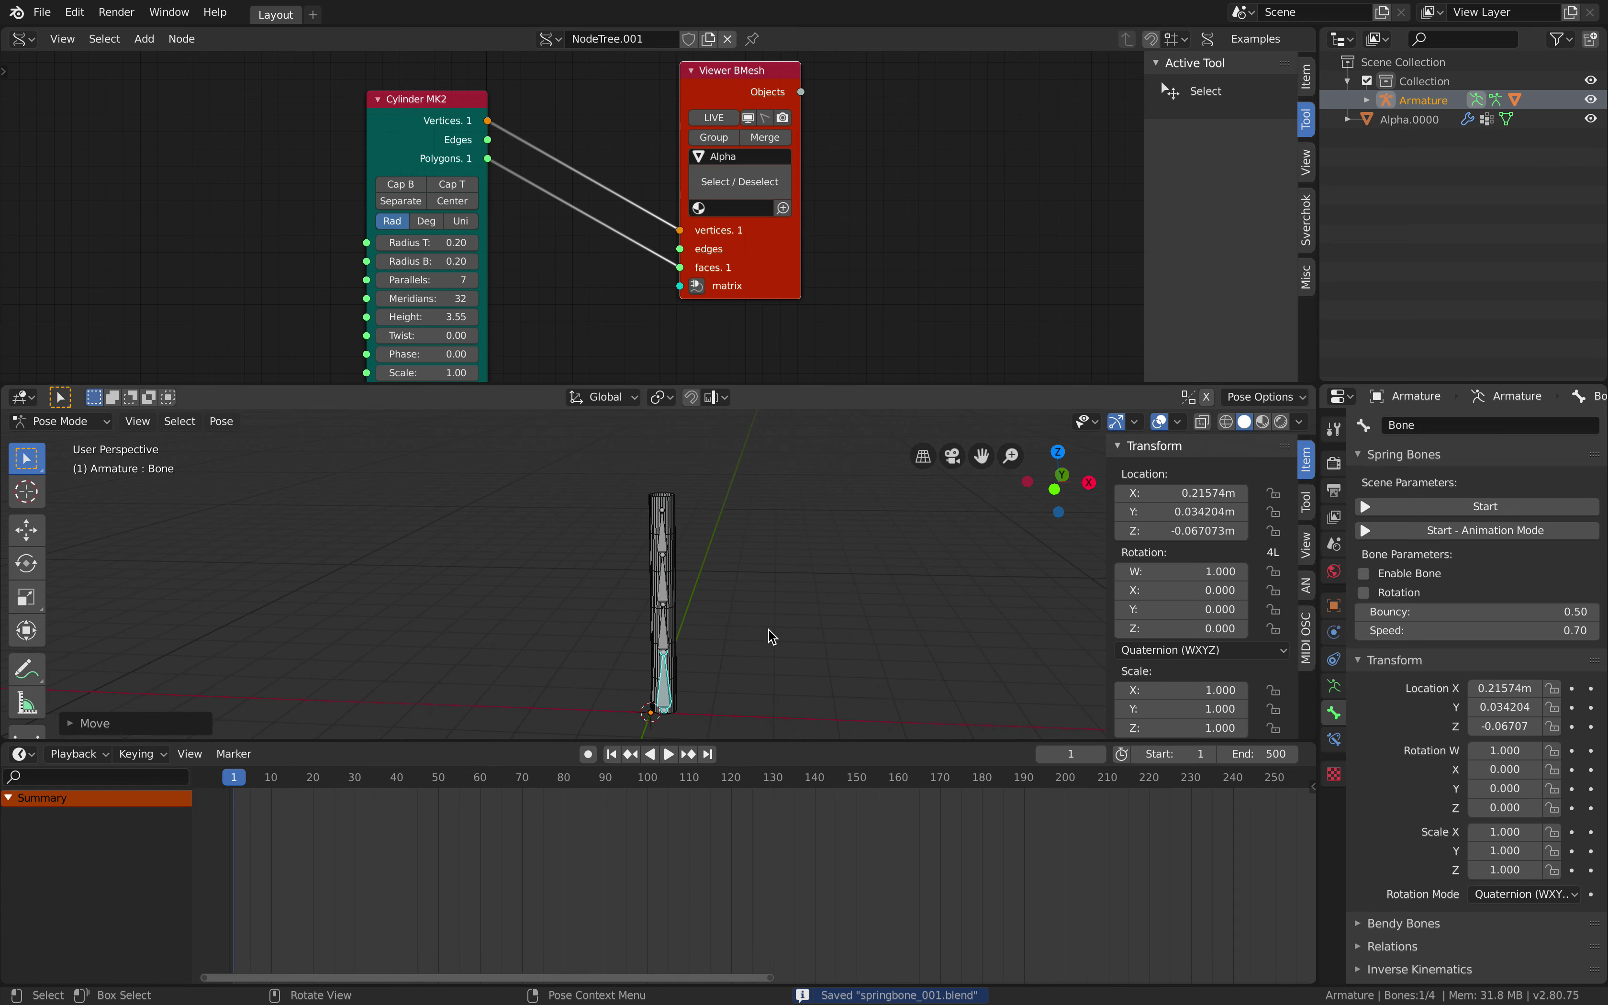
Clear the root bone's location and insert a Location keyframe for it at frame 1.
{"action": "middle_click_drag", "start_coordinate": [736, 590], "coordinate": [709, 569], "text": "shift"}
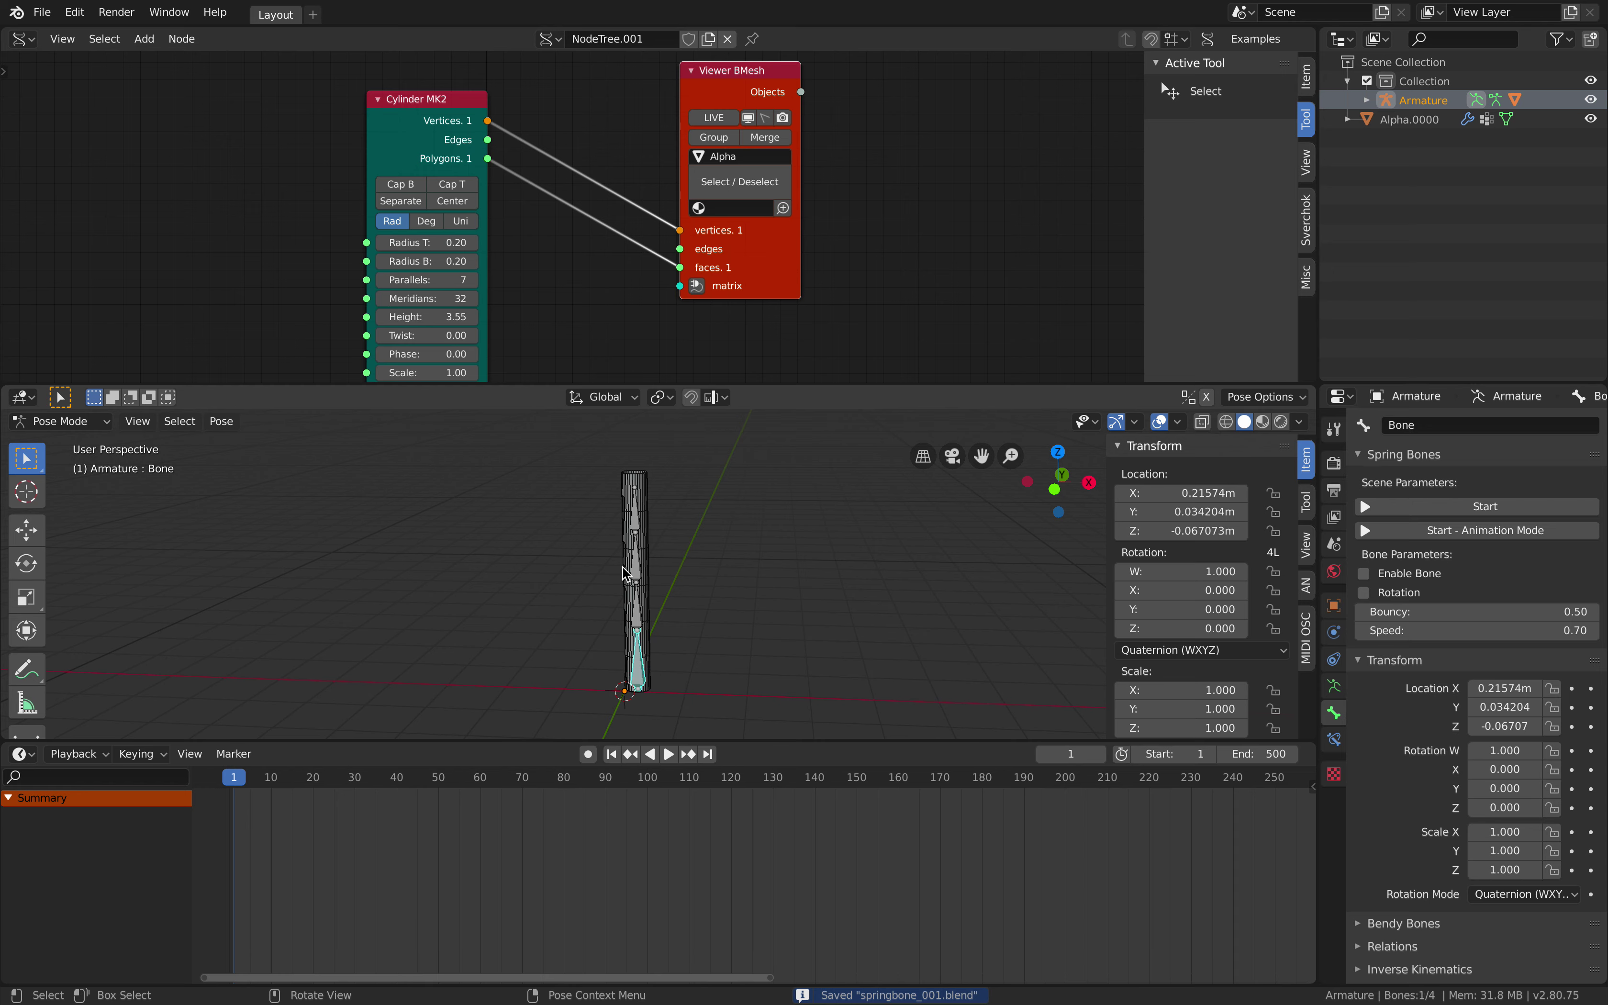
{"action": "scroll", "coordinate": [673, 657], "scroll_direction": "up", "scroll_amount": 1}
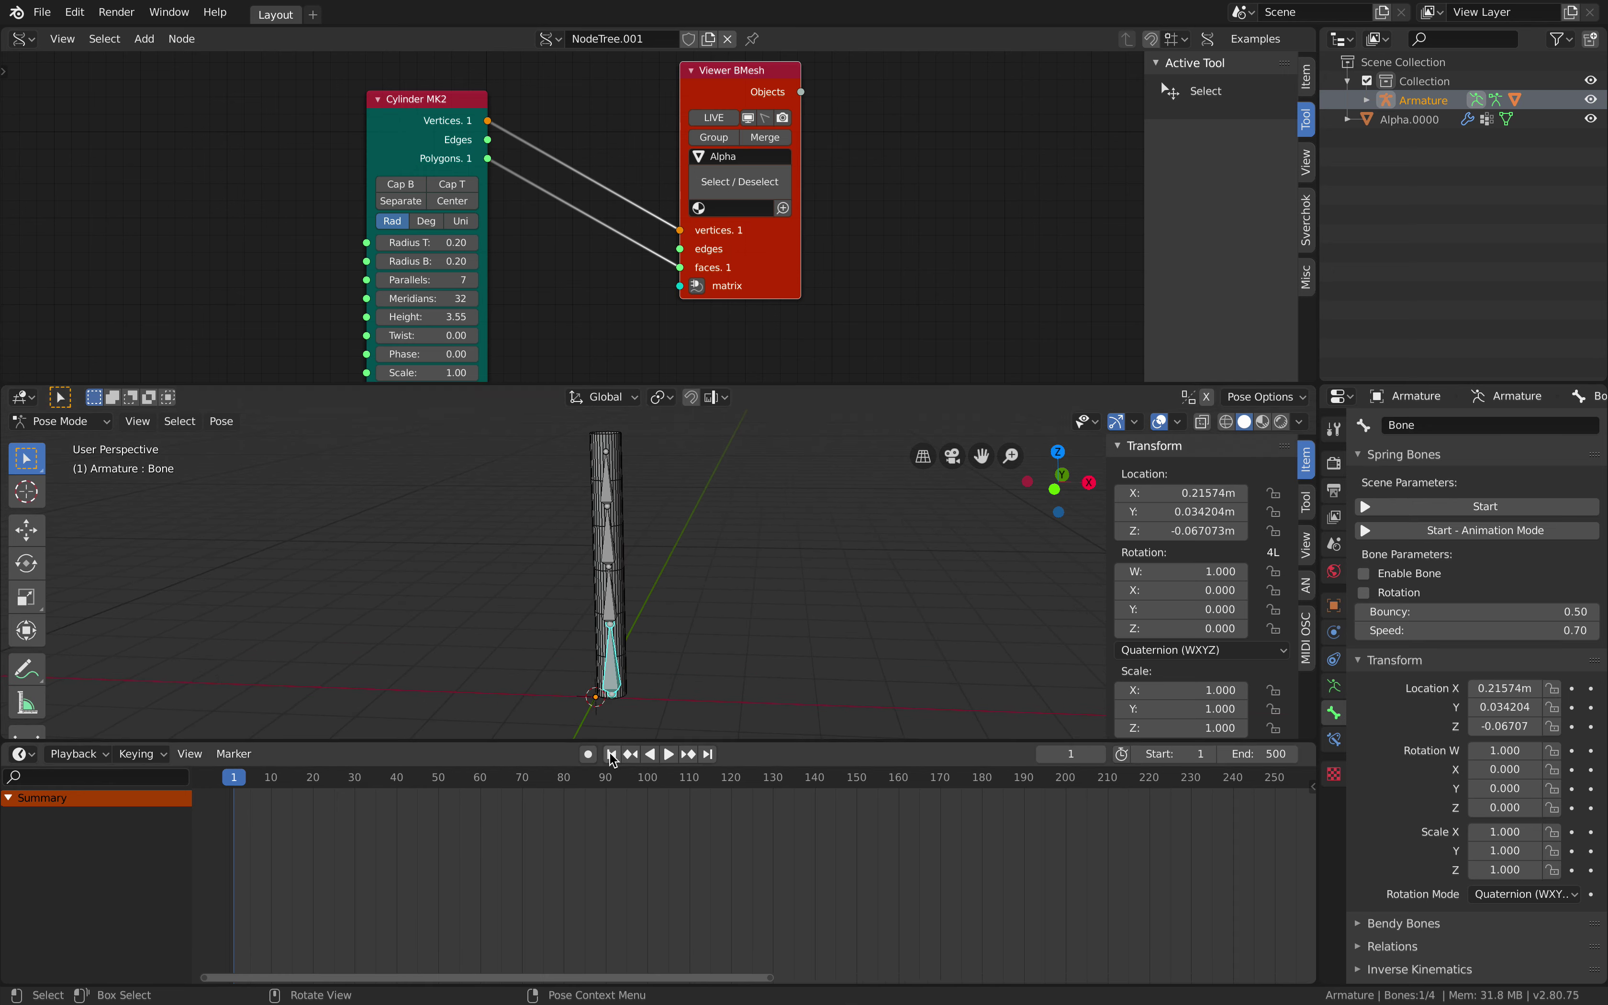
{"action": "key", "text": "alt+g"}
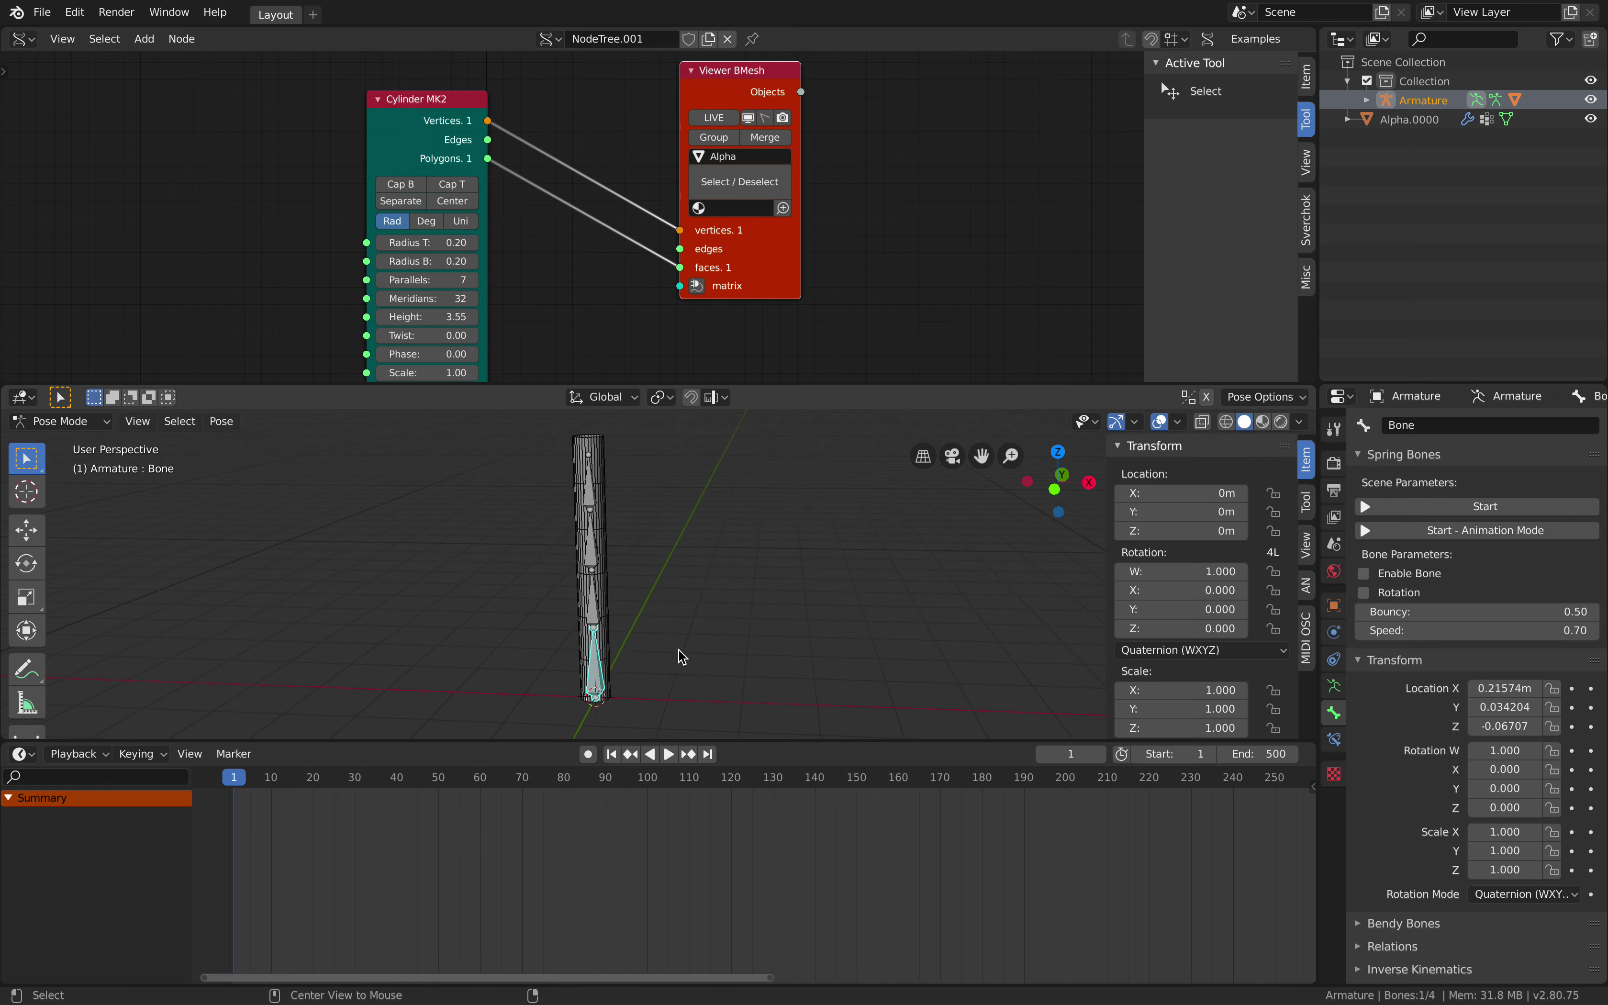
{"action": "middle_click_drag", "start_coordinate": [667, 681], "coordinate": [669, 675]}
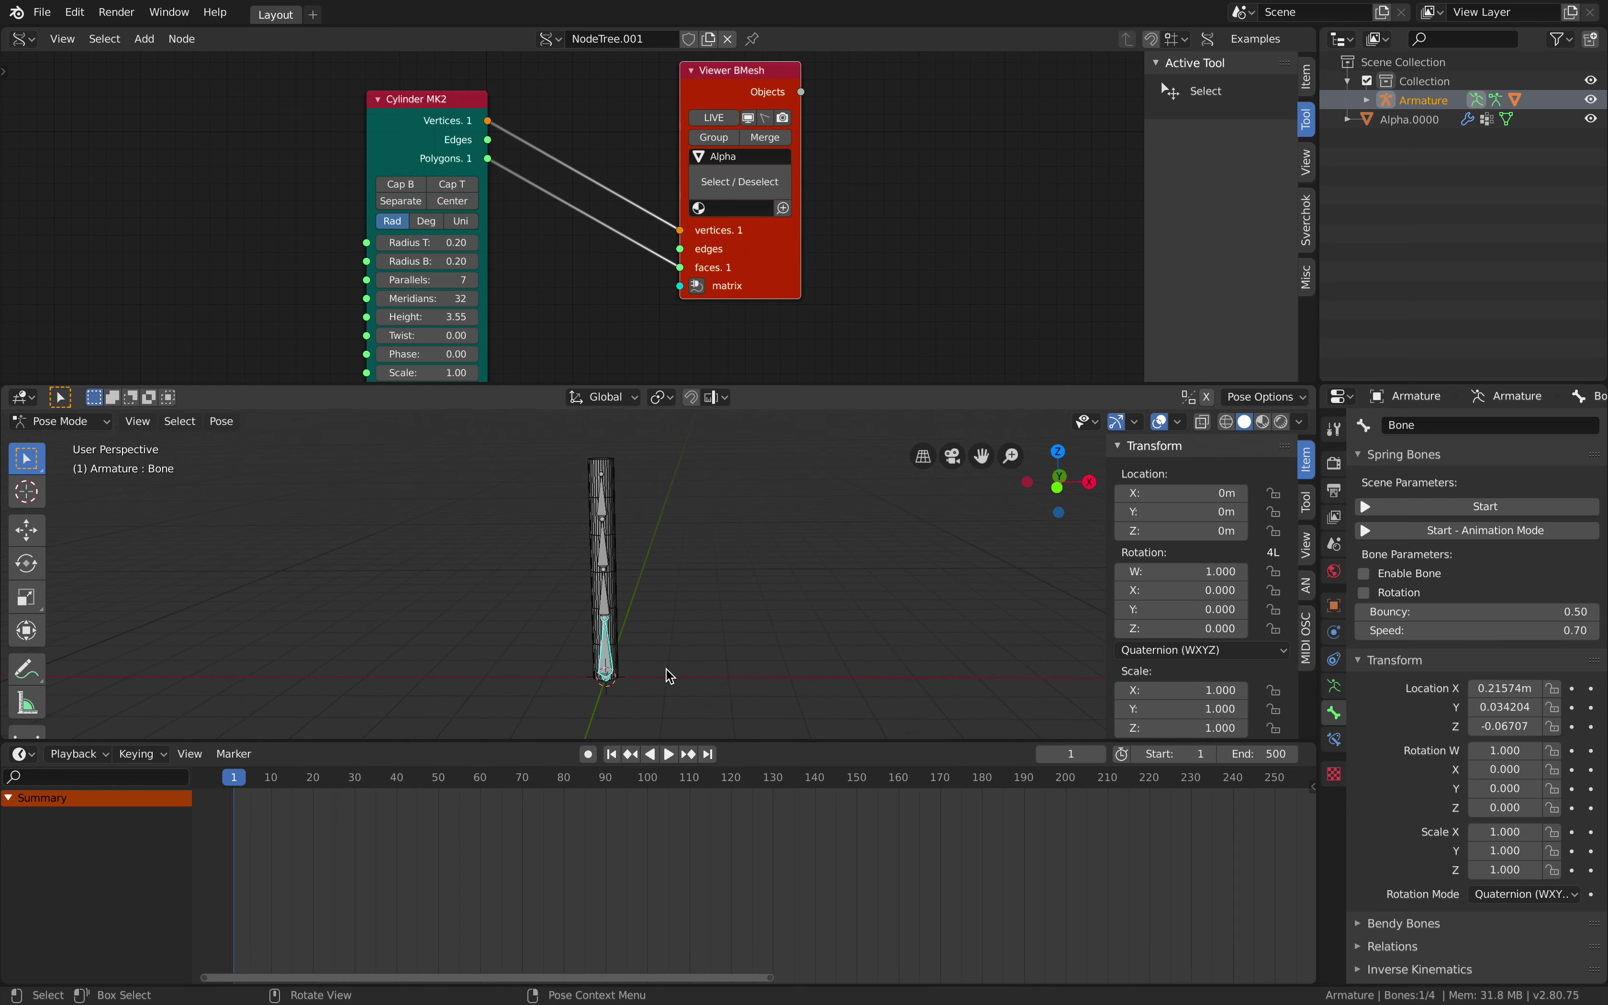
{"action": "key", "text": "i"}
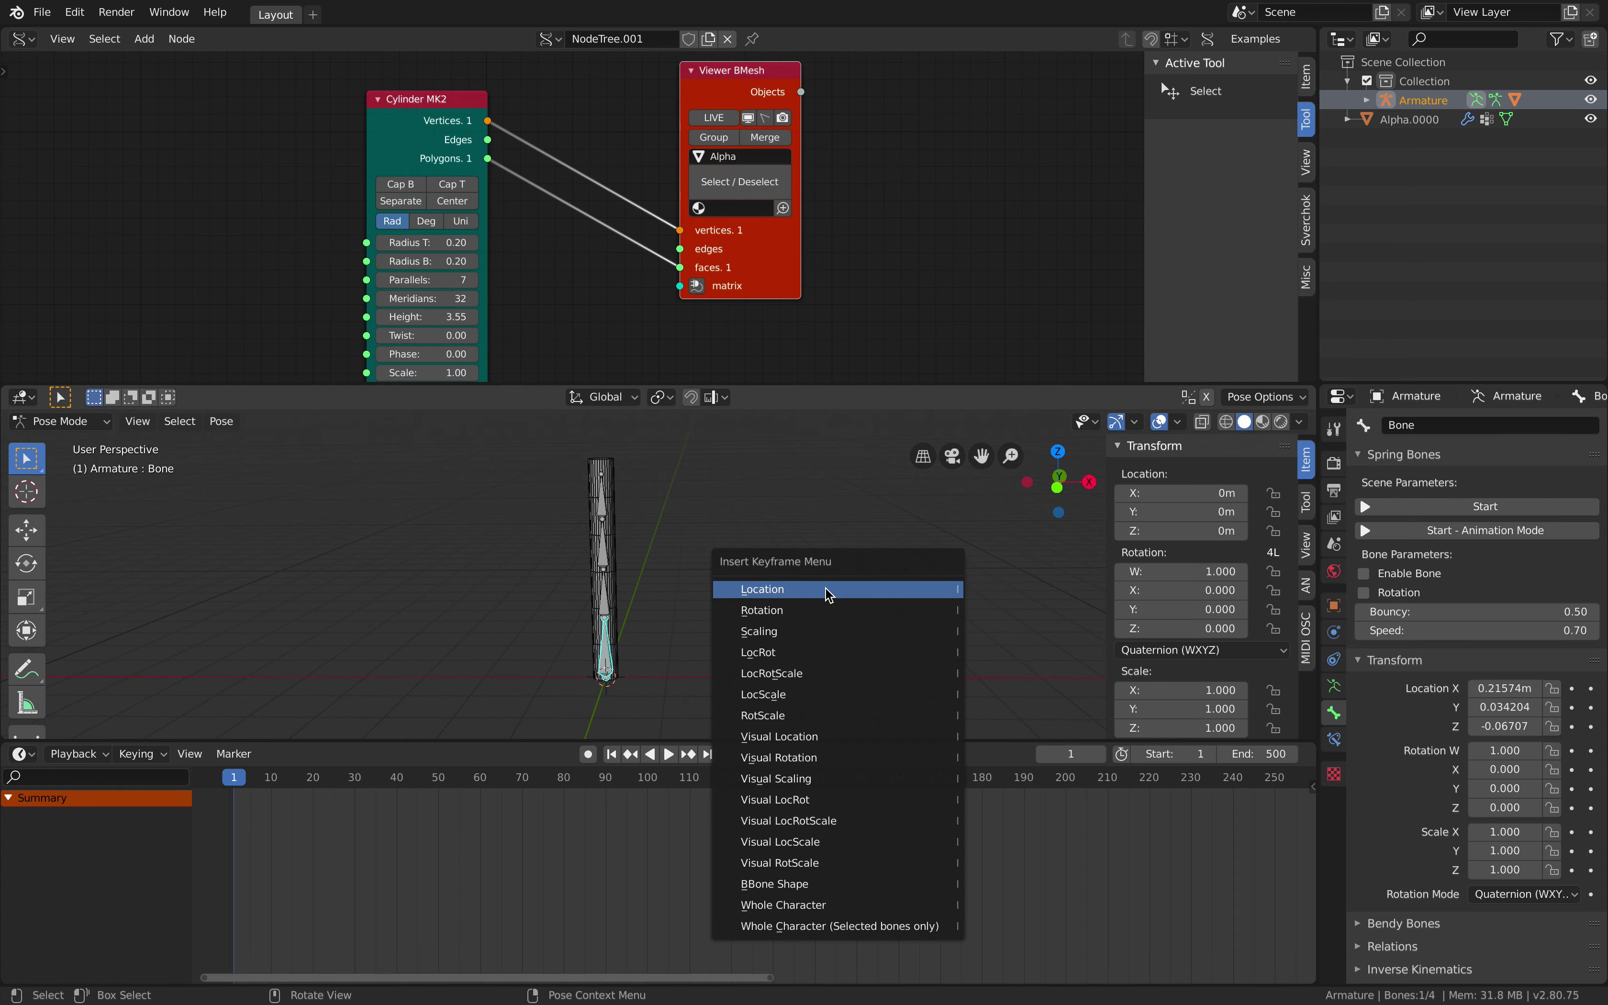
{"action": "left_click", "coordinate": [823, 594]}
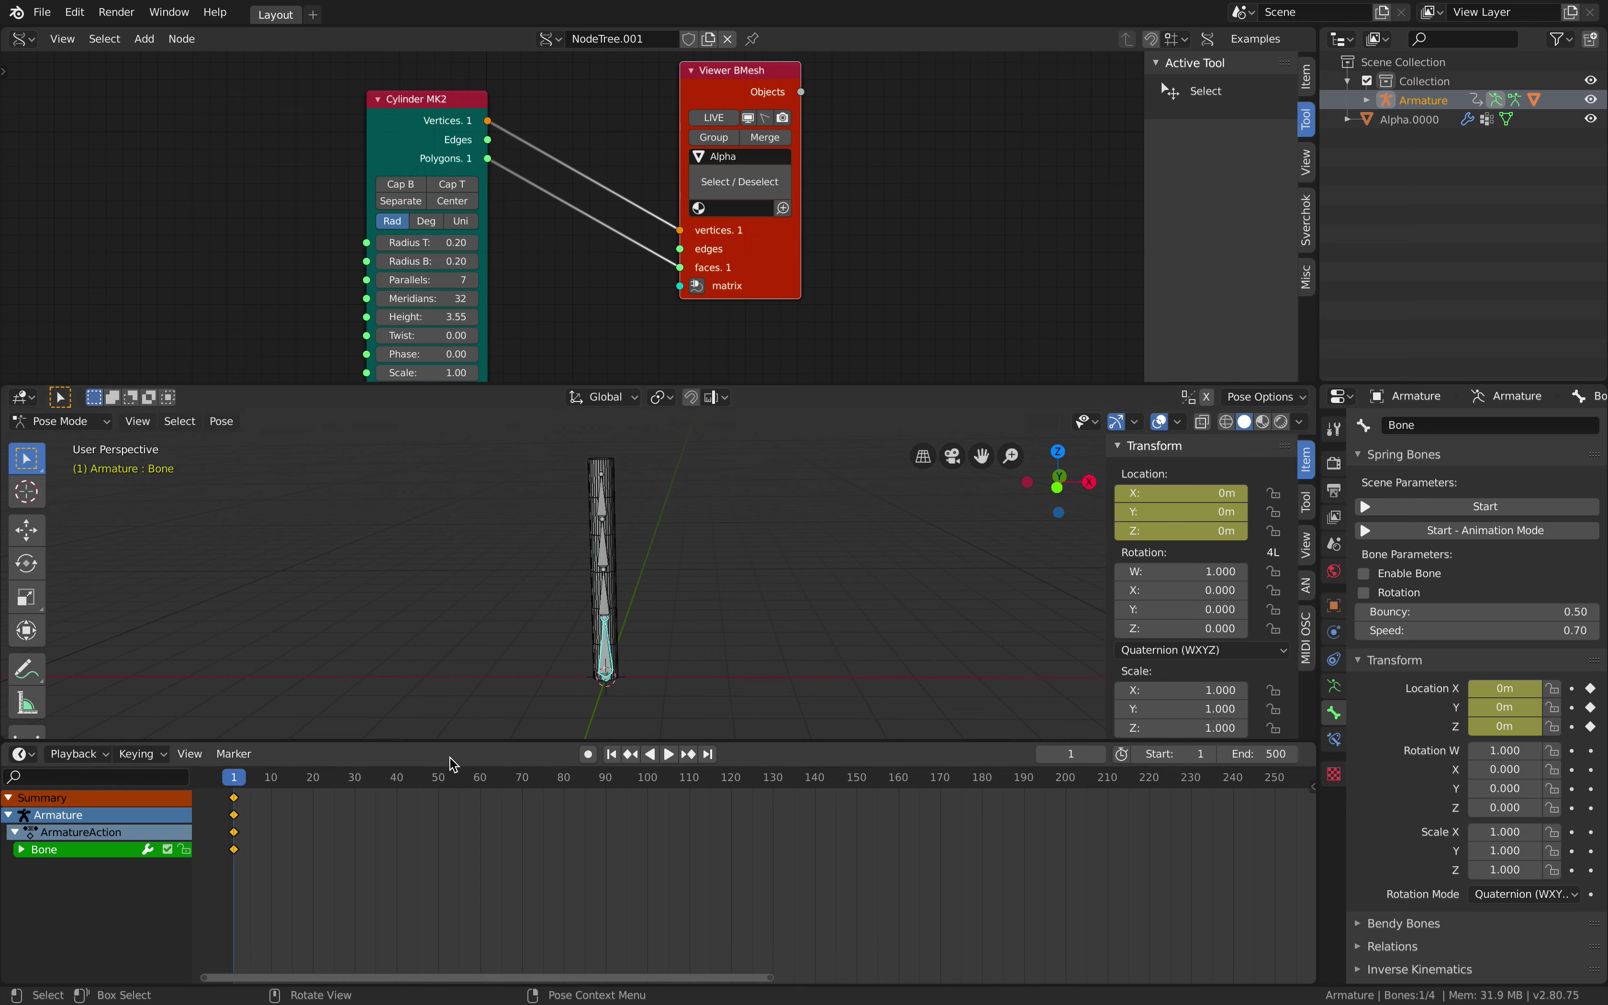
At frame 20, move the root bone along X to about -1.2 m and insert a Location keyframe.
{"action": "left_click", "coordinate": [313, 787]}
{"action": "key", "text": "g"}
{"action": "key", "text": "x"}
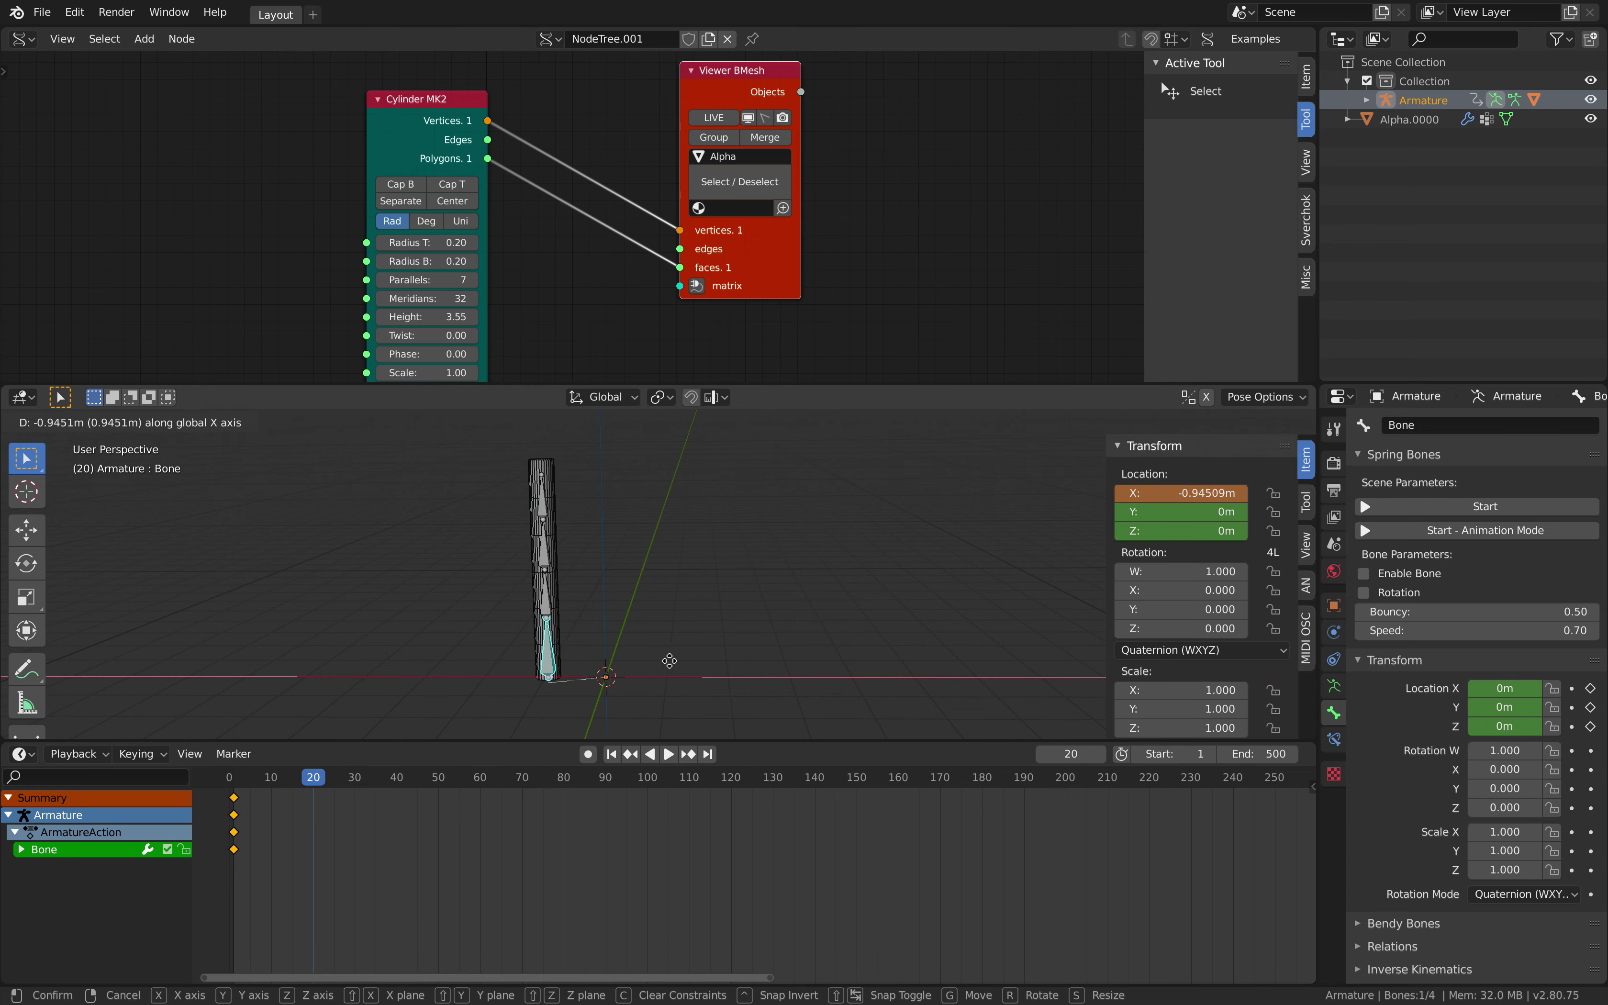
{"action": "left_click", "coordinate": [662, 666]}
{"action": "key", "text": "i"}
{"action": "left_click", "coordinate": [658, 630]}
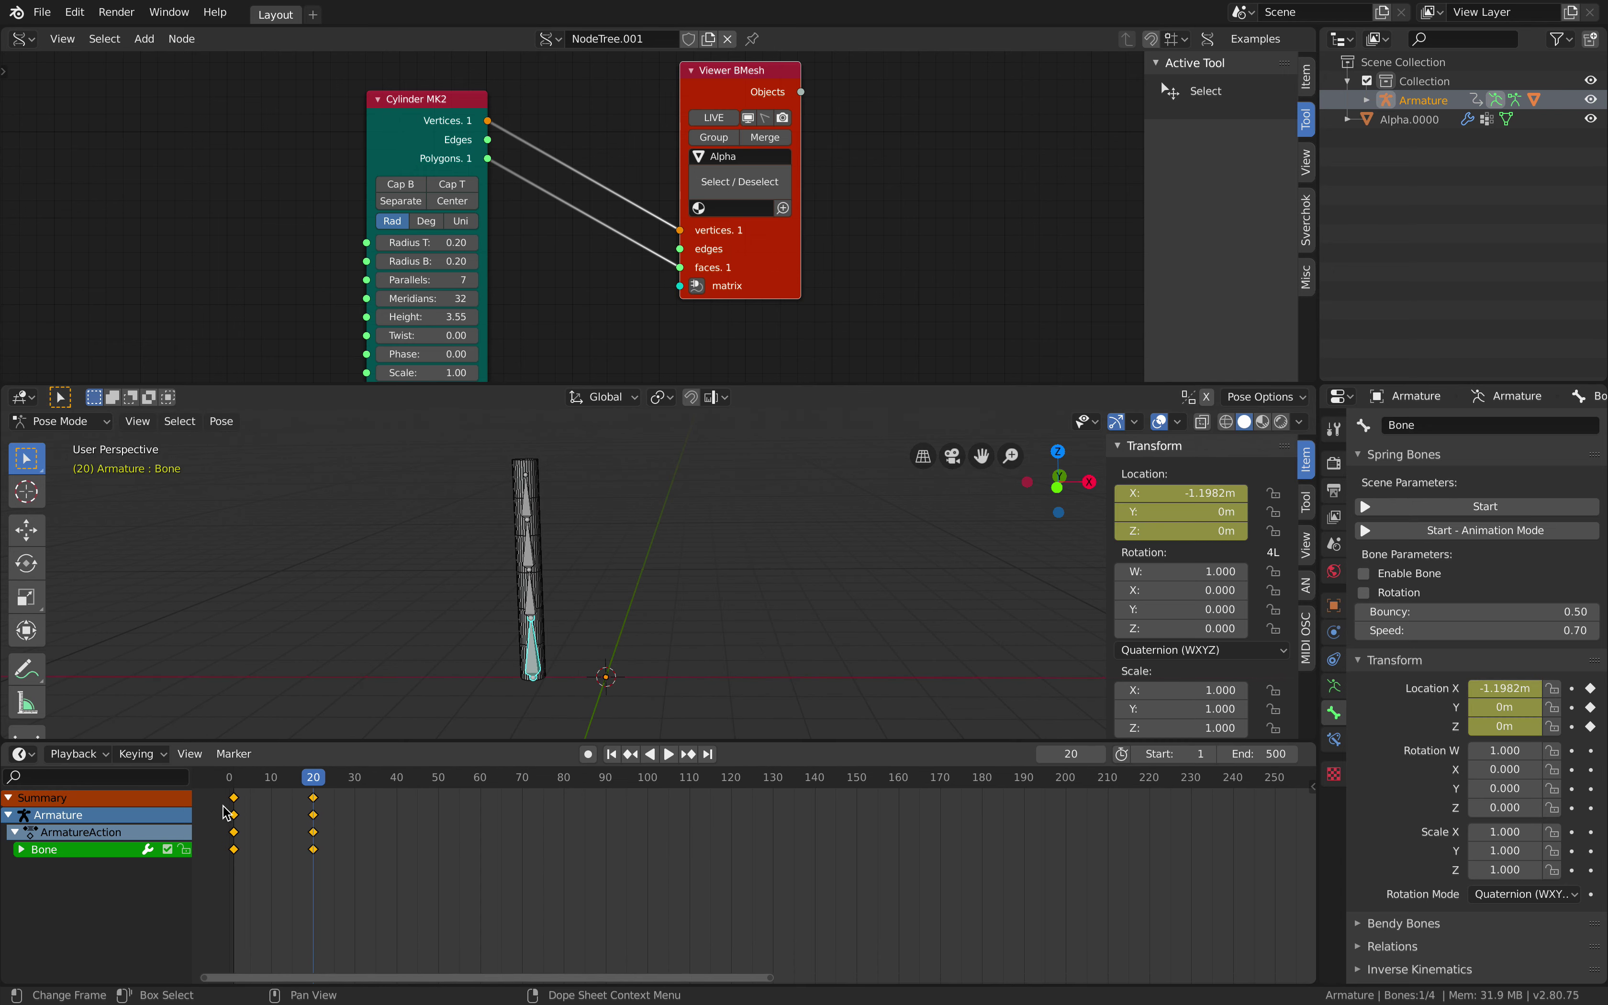
Duplicate the frame 1 keyframe to frame 40 and keyframe the root bone's location at frame 60 with X at about 1.66 m.
{"action": "key", "text": "shift+d"}
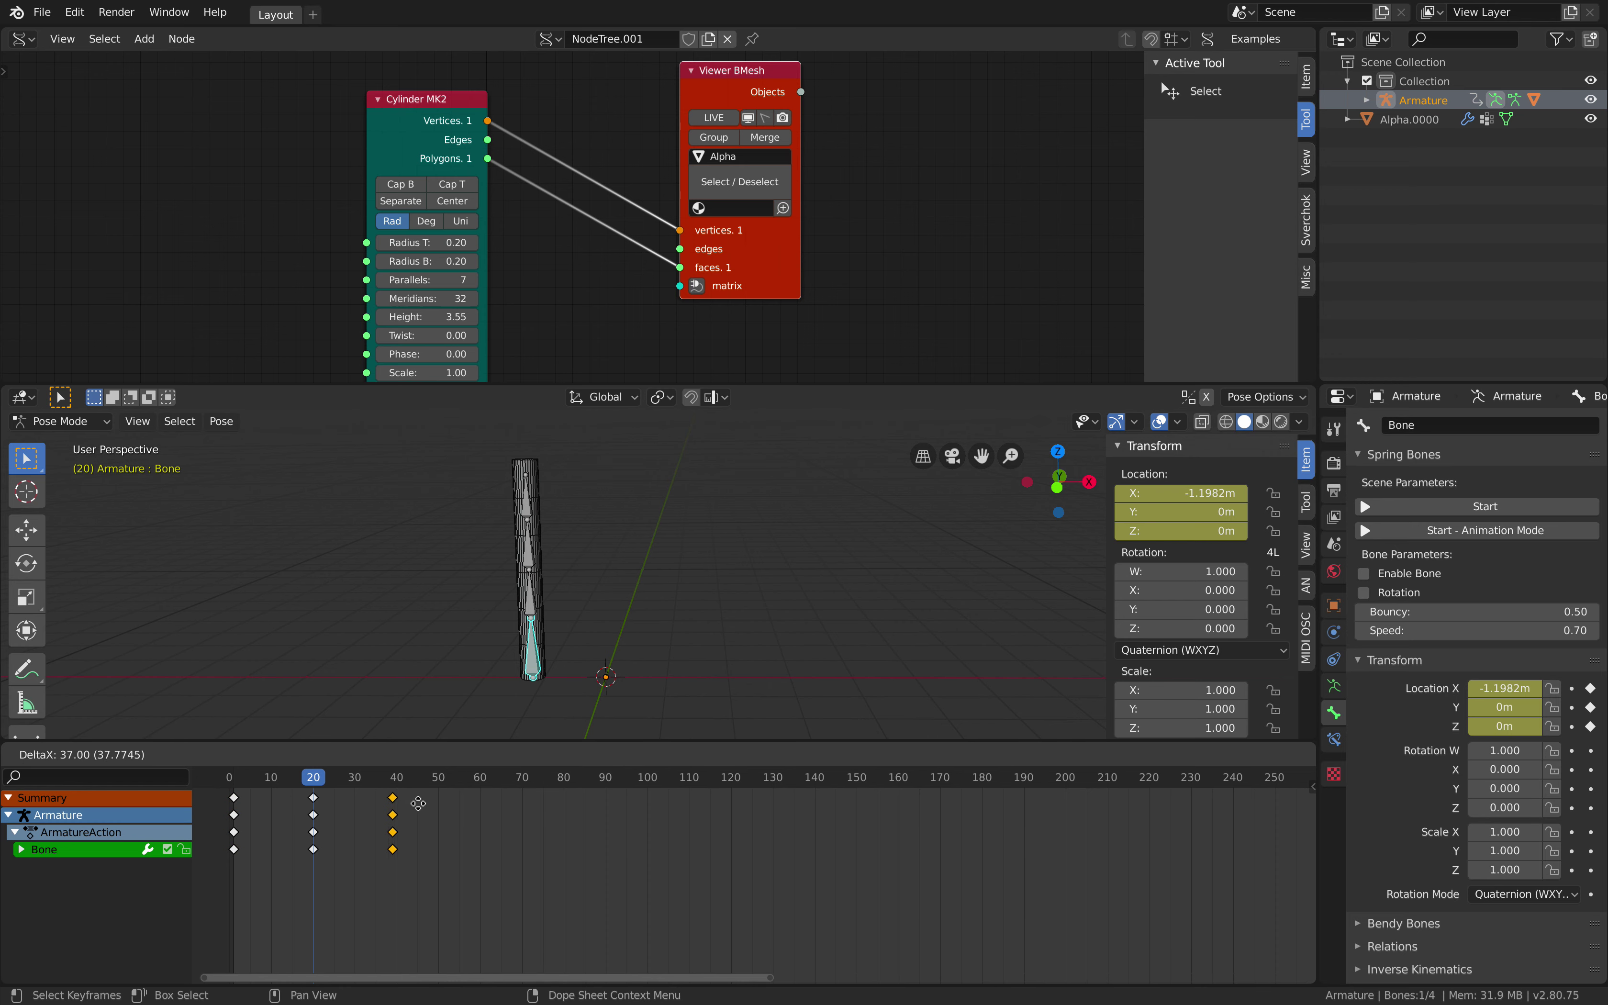
{"action": "left_click", "coordinate": [429, 804]}
{"action": "left_click", "coordinate": [481, 777]}
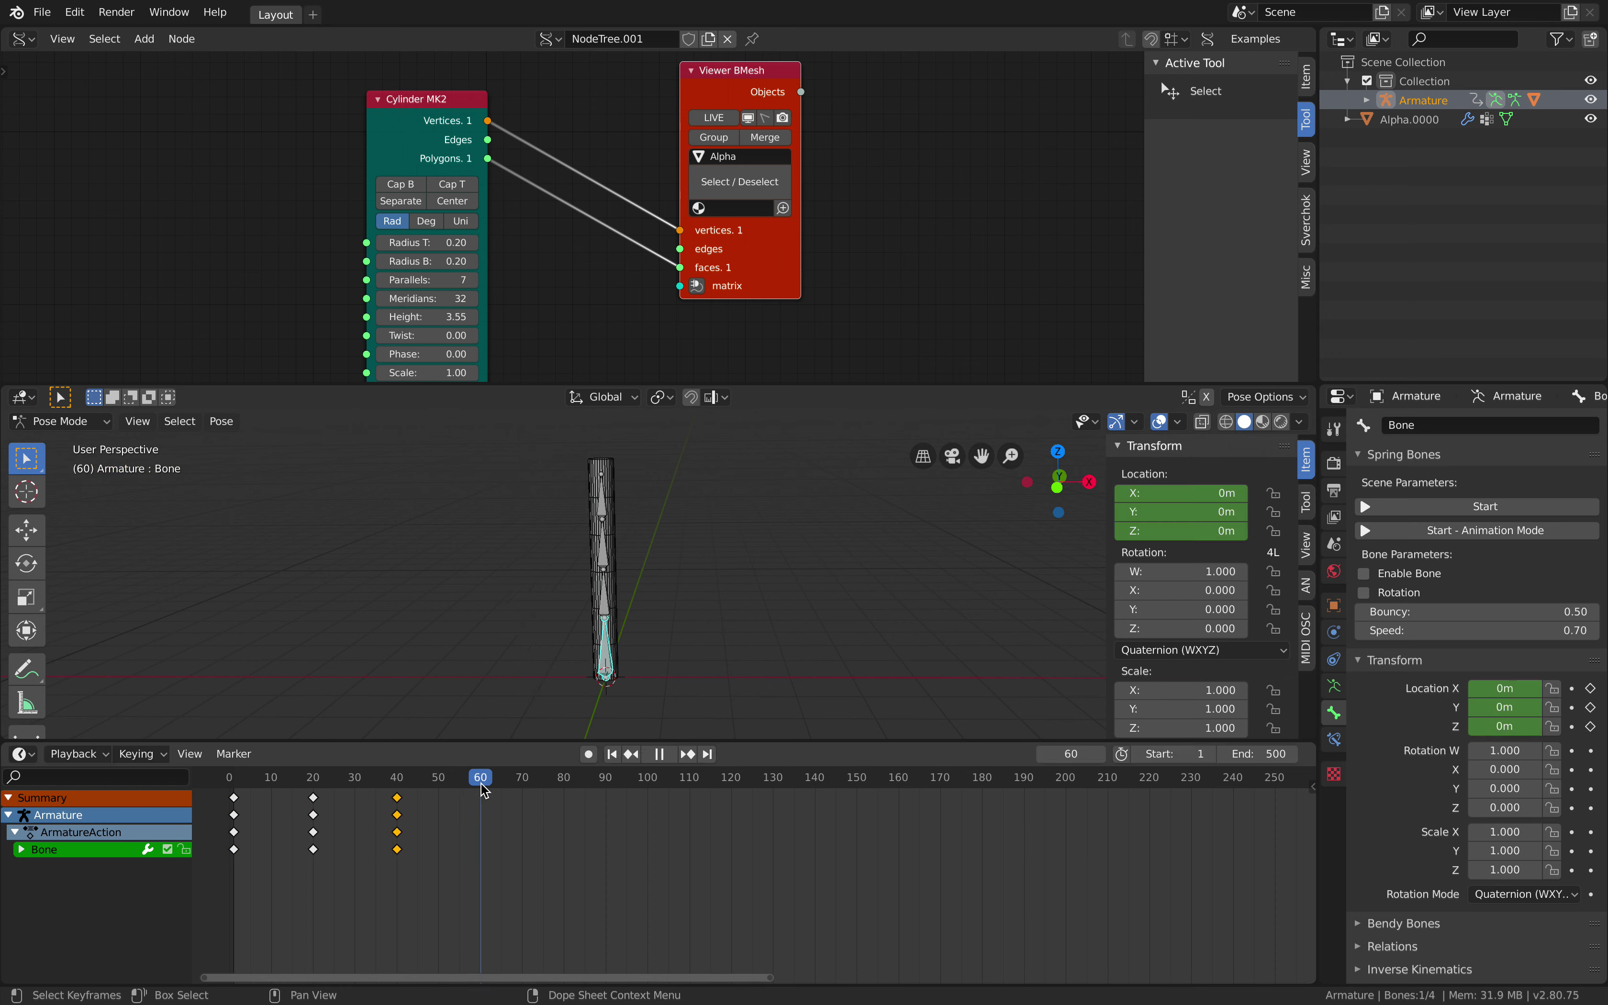
{"action": "key", "text": "g"}
{"action": "key", "text": "x"}
{"action": "left_click", "coordinate": [768, 660]}
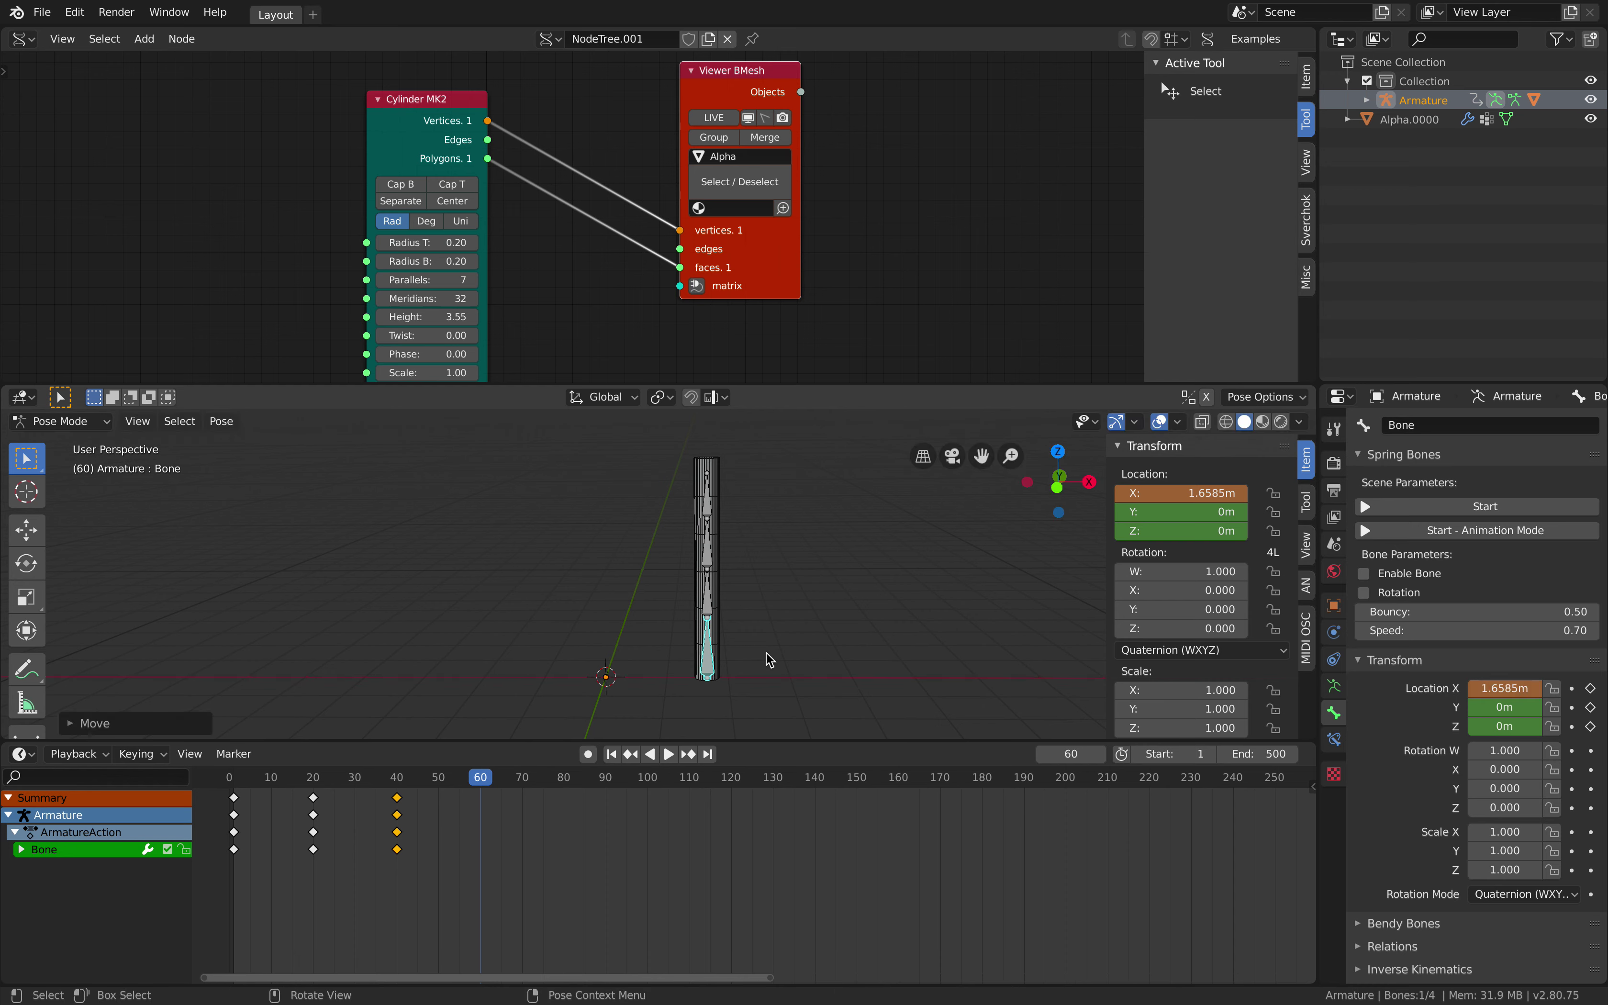
{"action": "key", "text": "i"}
{"action": "left_click", "coordinate": [768, 654]}
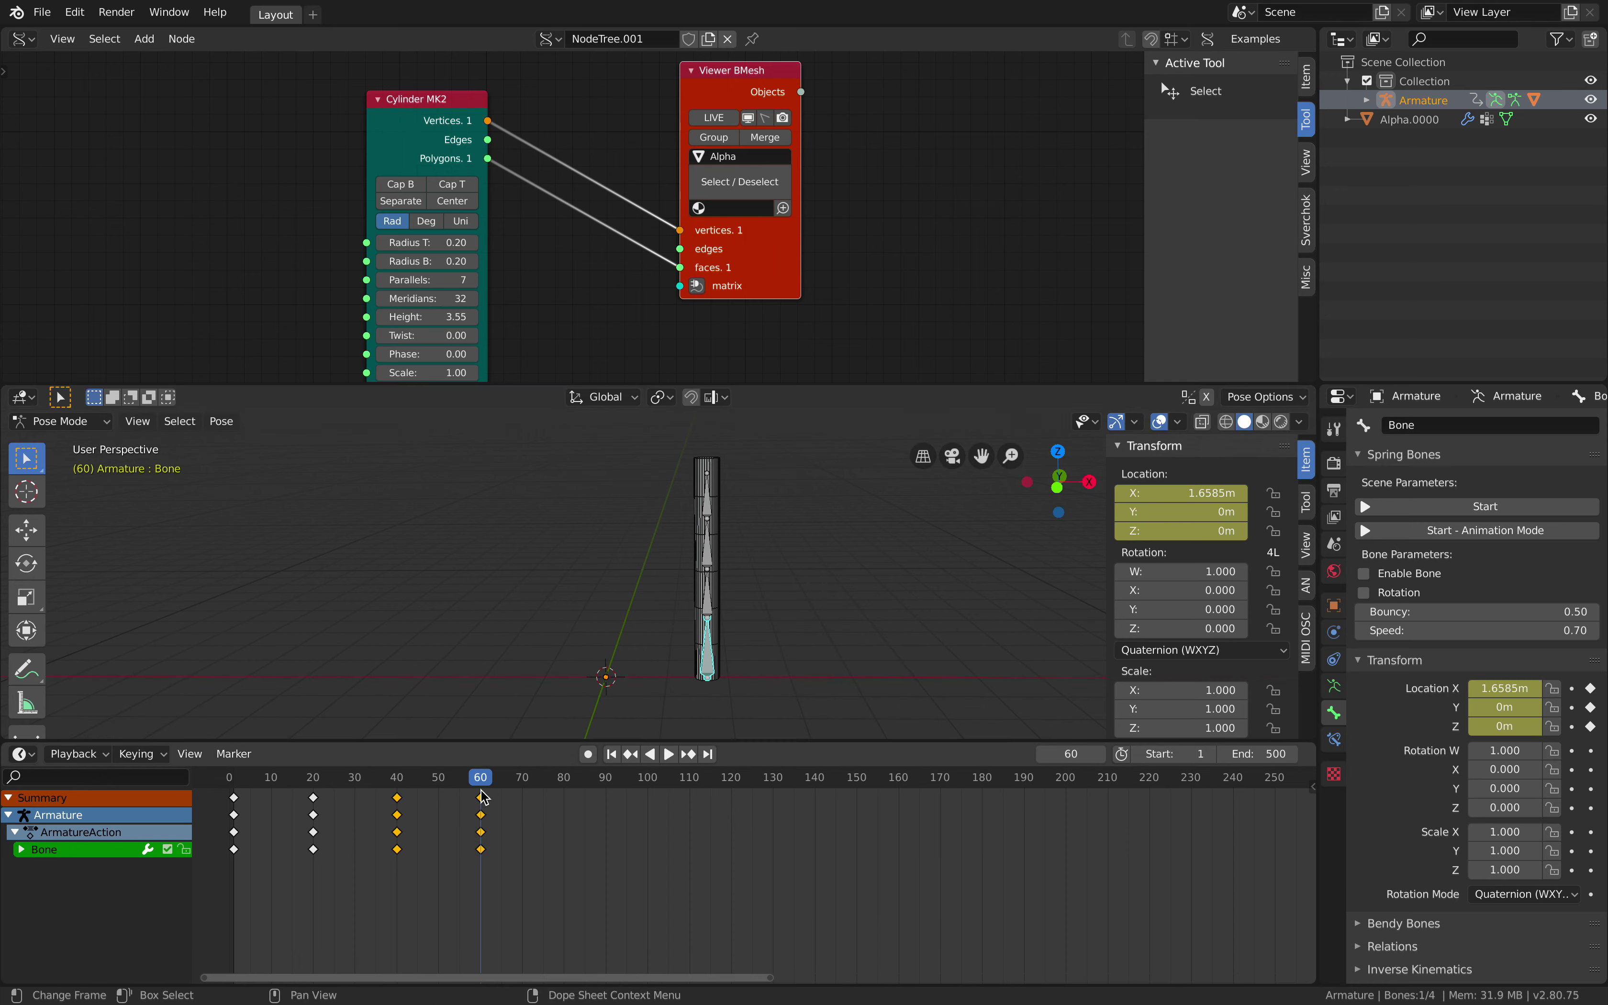
Duplicate the root bone's frame 40 keyframe to frame 80.
{"action": "key", "text": "shift+ctrl+space"}
{"action": "key", "text": "space"}
{"action": "left_click", "coordinate": [396, 796]}
{"action": "key", "text": "shift+d"}
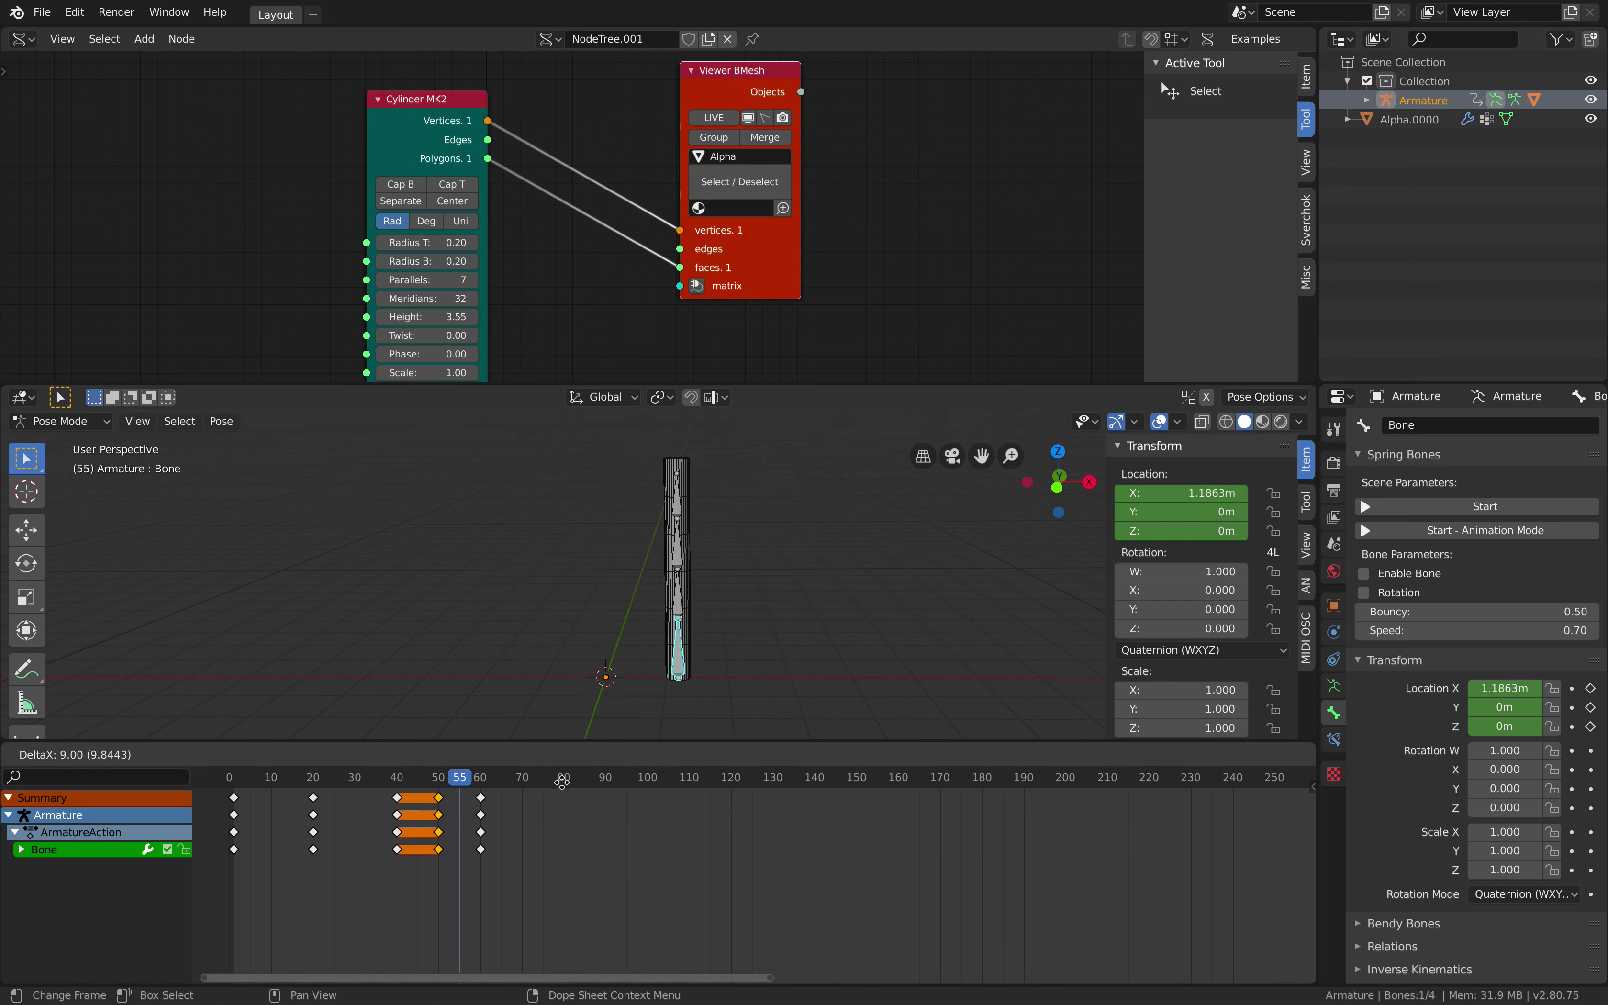
{"action": "left_click", "coordinate": [660, 795]}
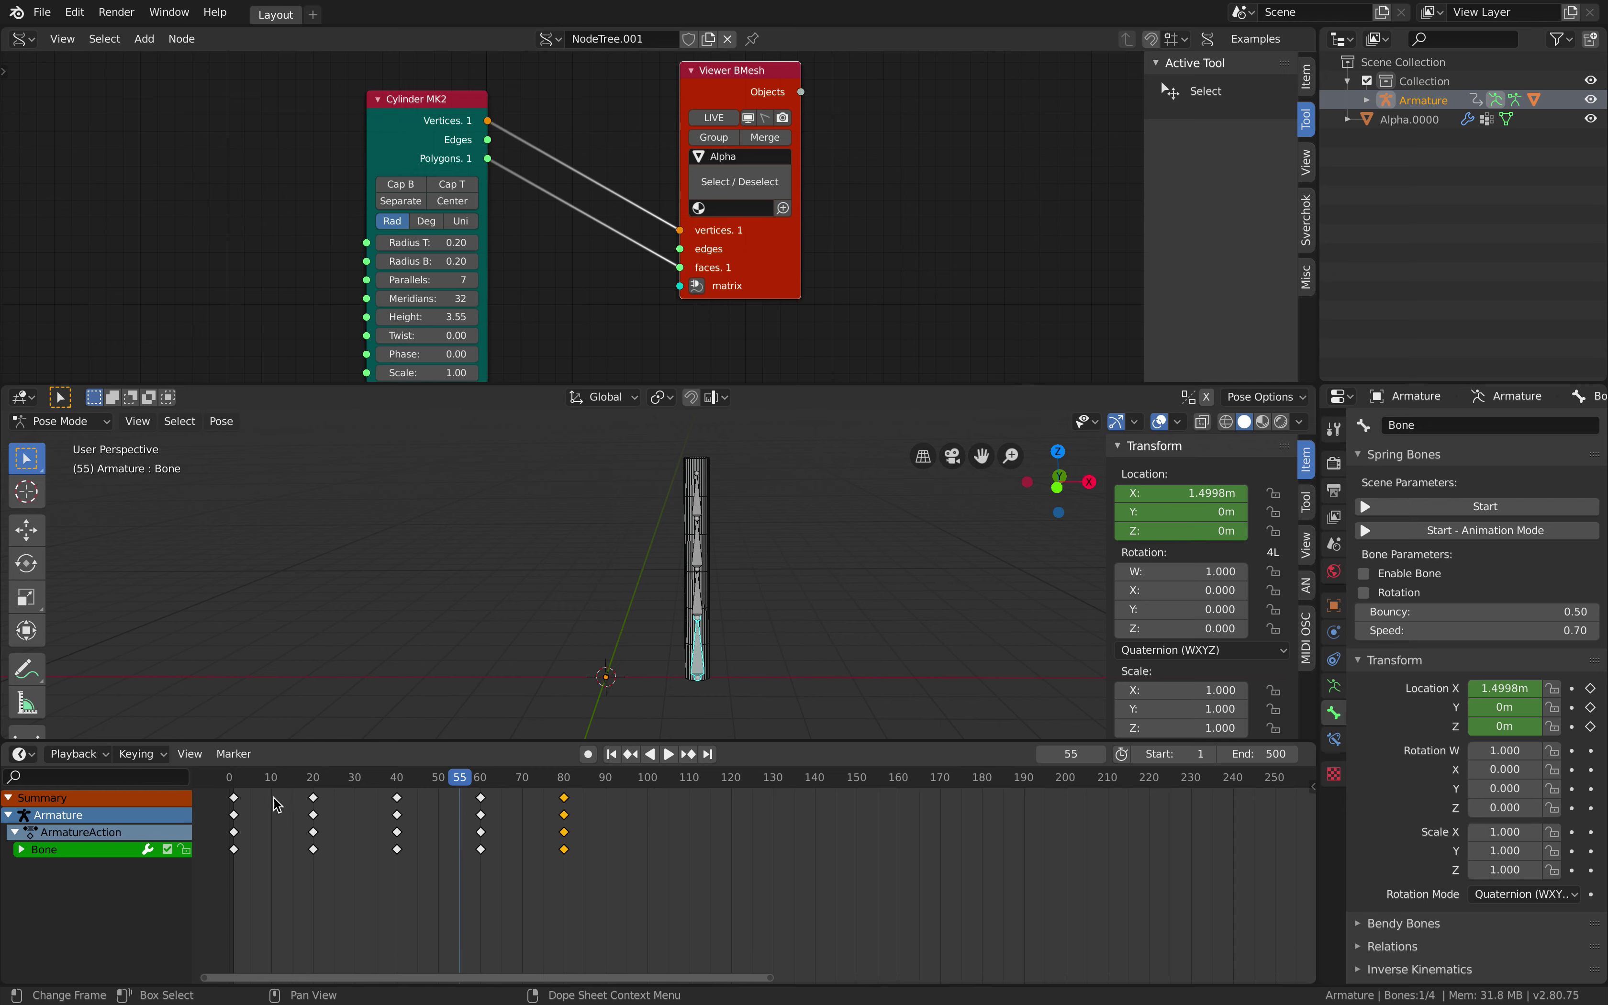
Play back and scrub through the root bone's keyframed movement, and save the file.
{"action": "key", "text": "shift+ctrl+space"}
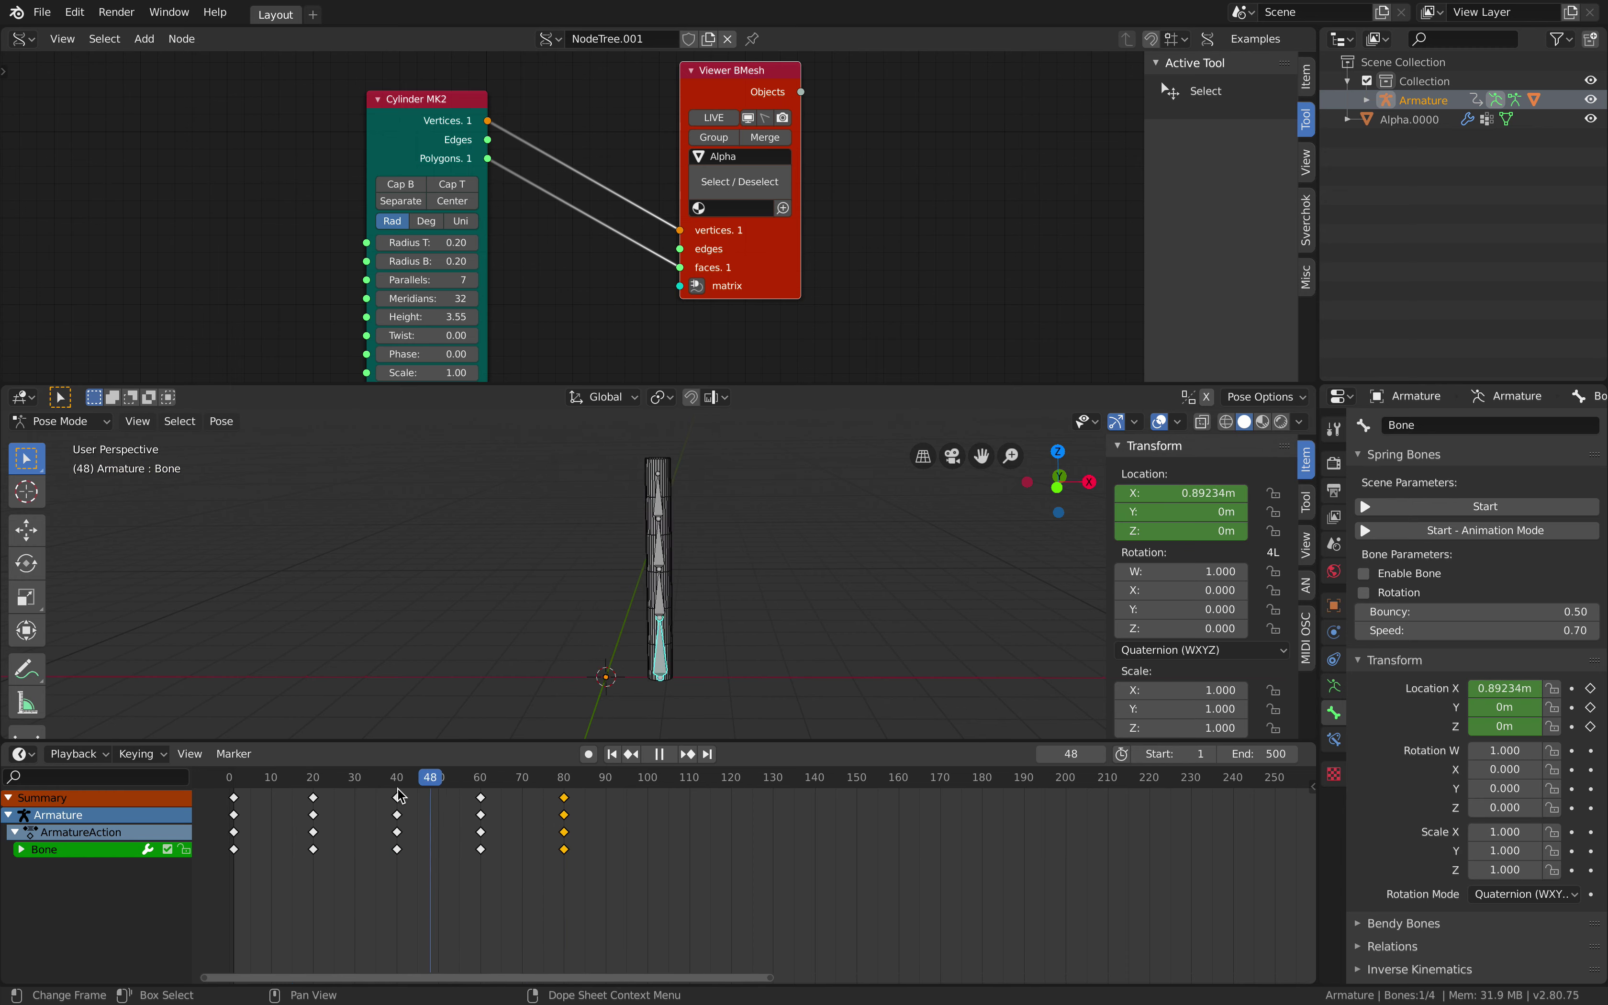
{"action": "left_click_drag", "start_coordinate": [583, 792], "coordinate": [345, 767]}
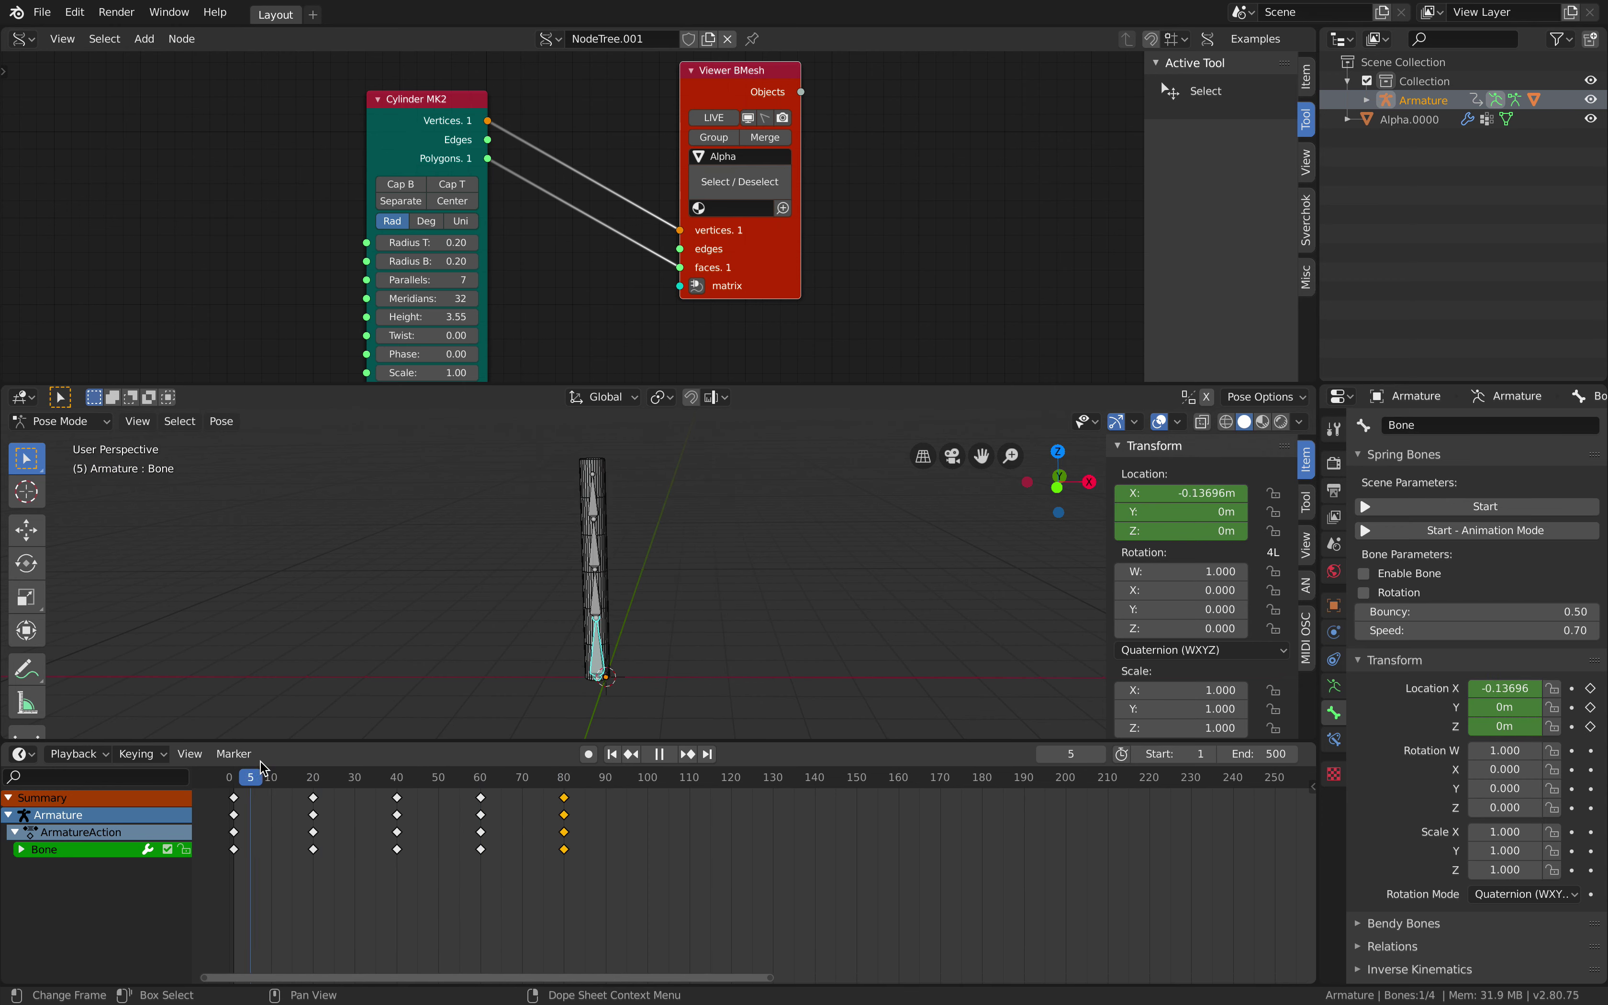
{"action": "key", "text": "Escape"}
{"action": "left_click", "coordinate": [690, 753]}
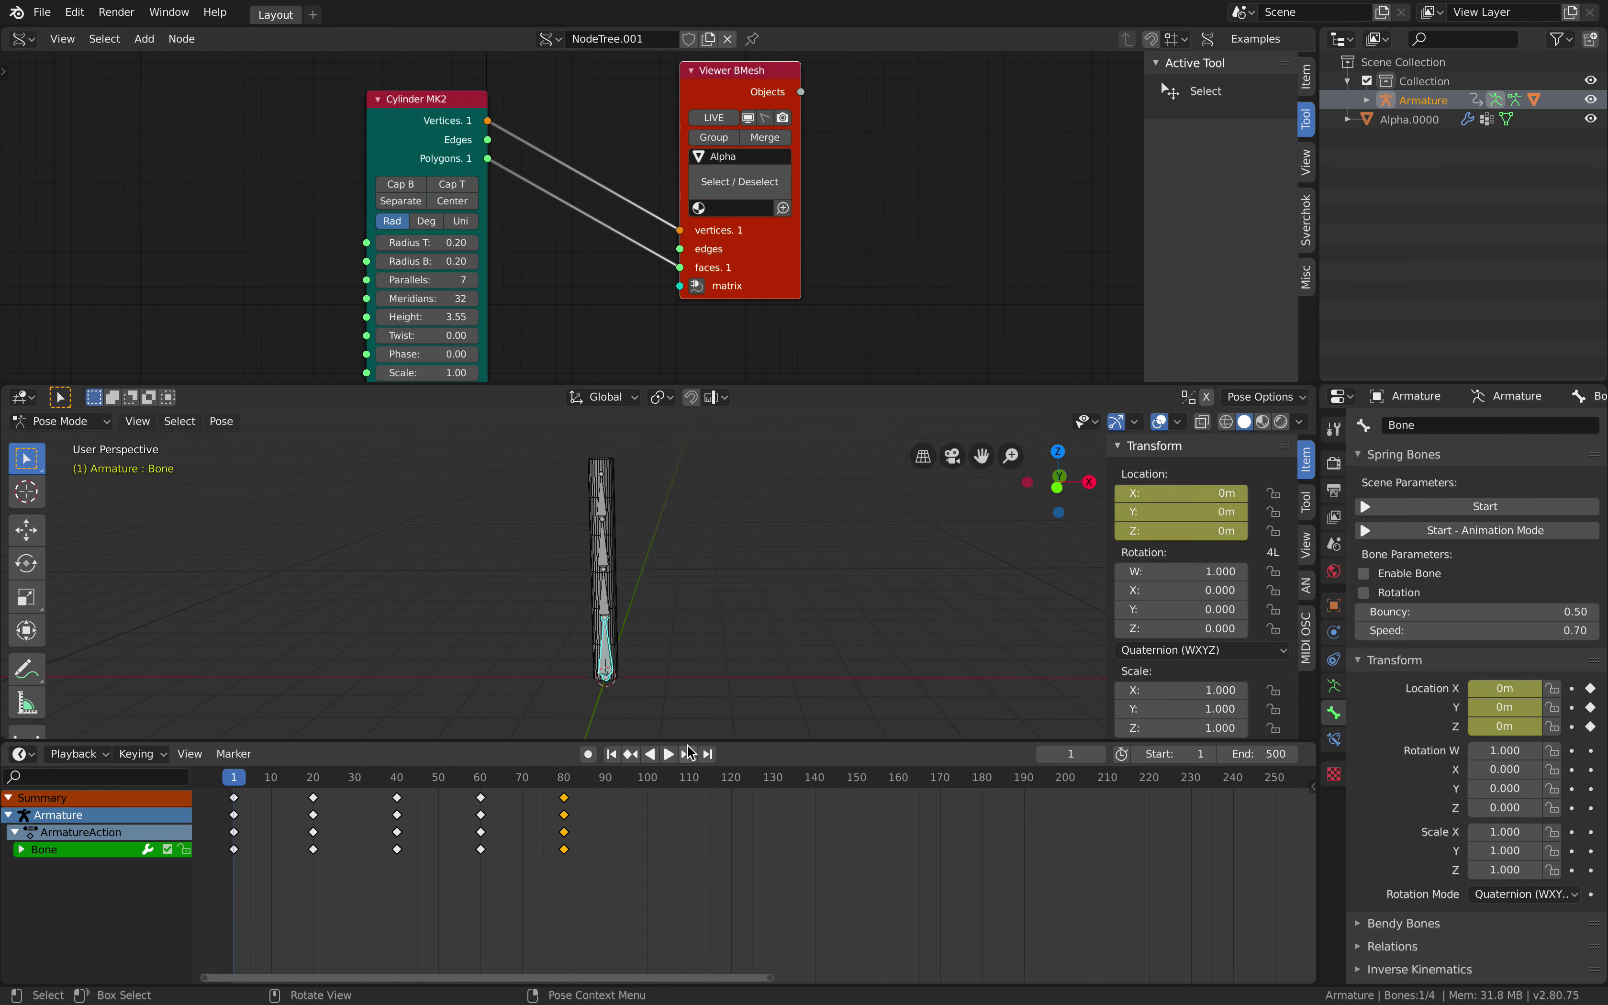
{"action": "left_click", "coordinate": [672, 755]}
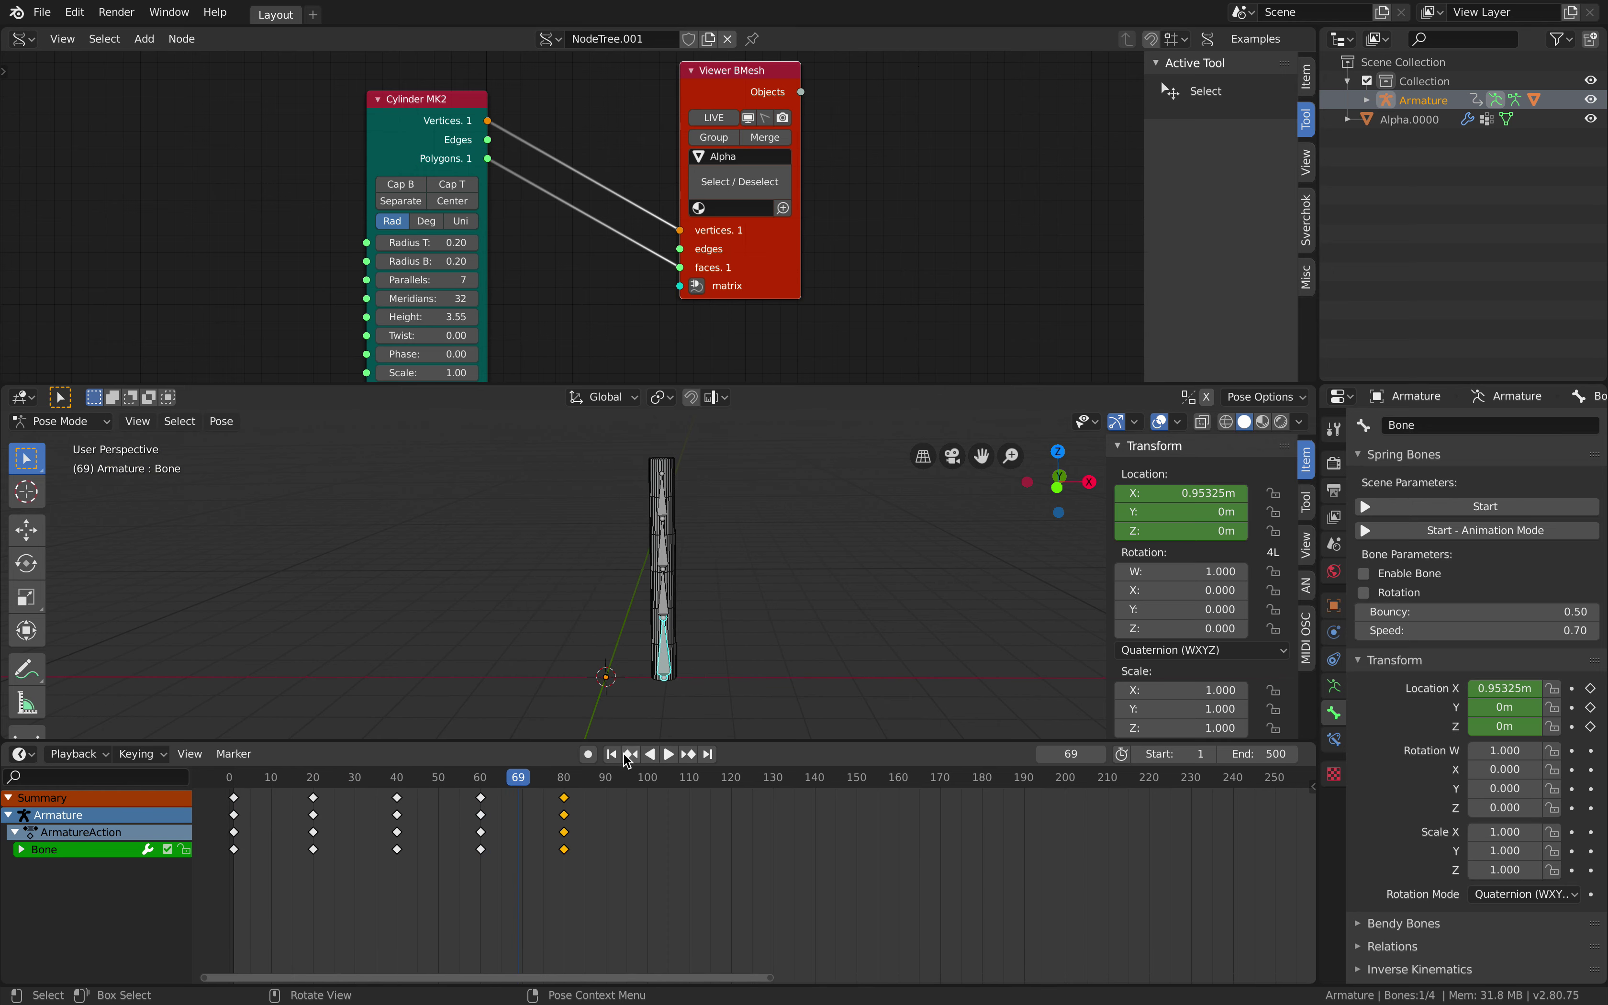
{"action": "key", "text": "Escape"}
{"action": "key", "text": "ctrl+s"}
Select Bone.001, start Spring Bones in Animation Mode and play the timeline to preview the bending cylinder.
{"action": "left_click", "coordinate": [611, 607]}
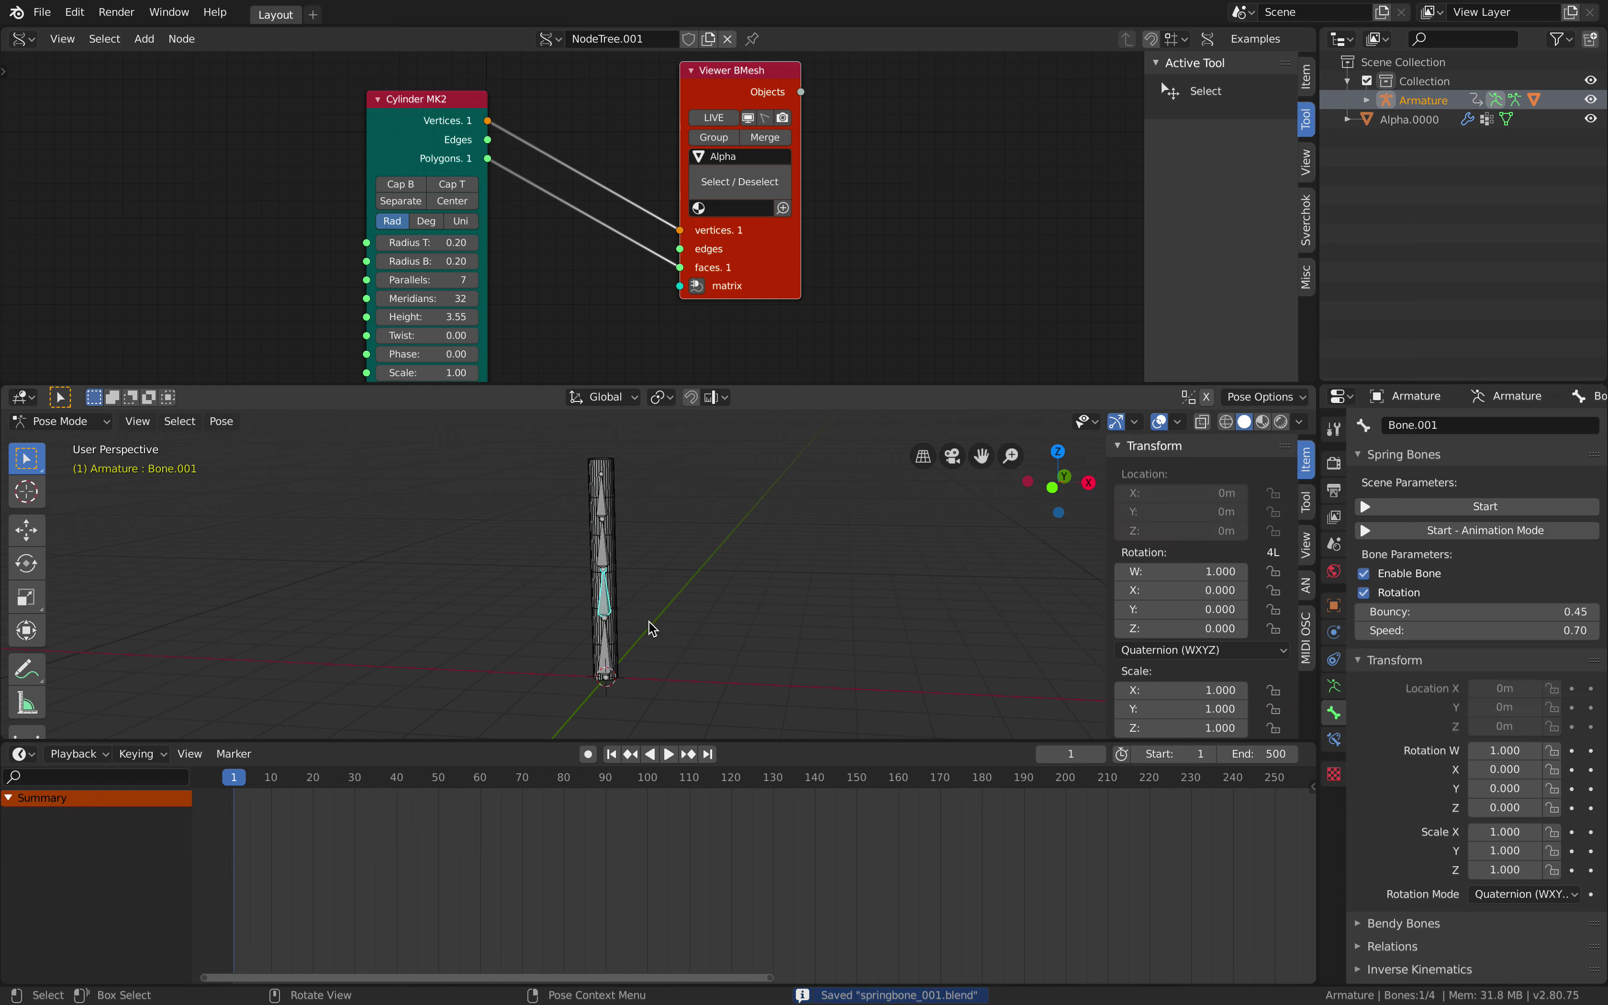
{"action": "scroll", "coordinate": [1149, 626], "scroll_direction": "down", "scroll_amount": 2}
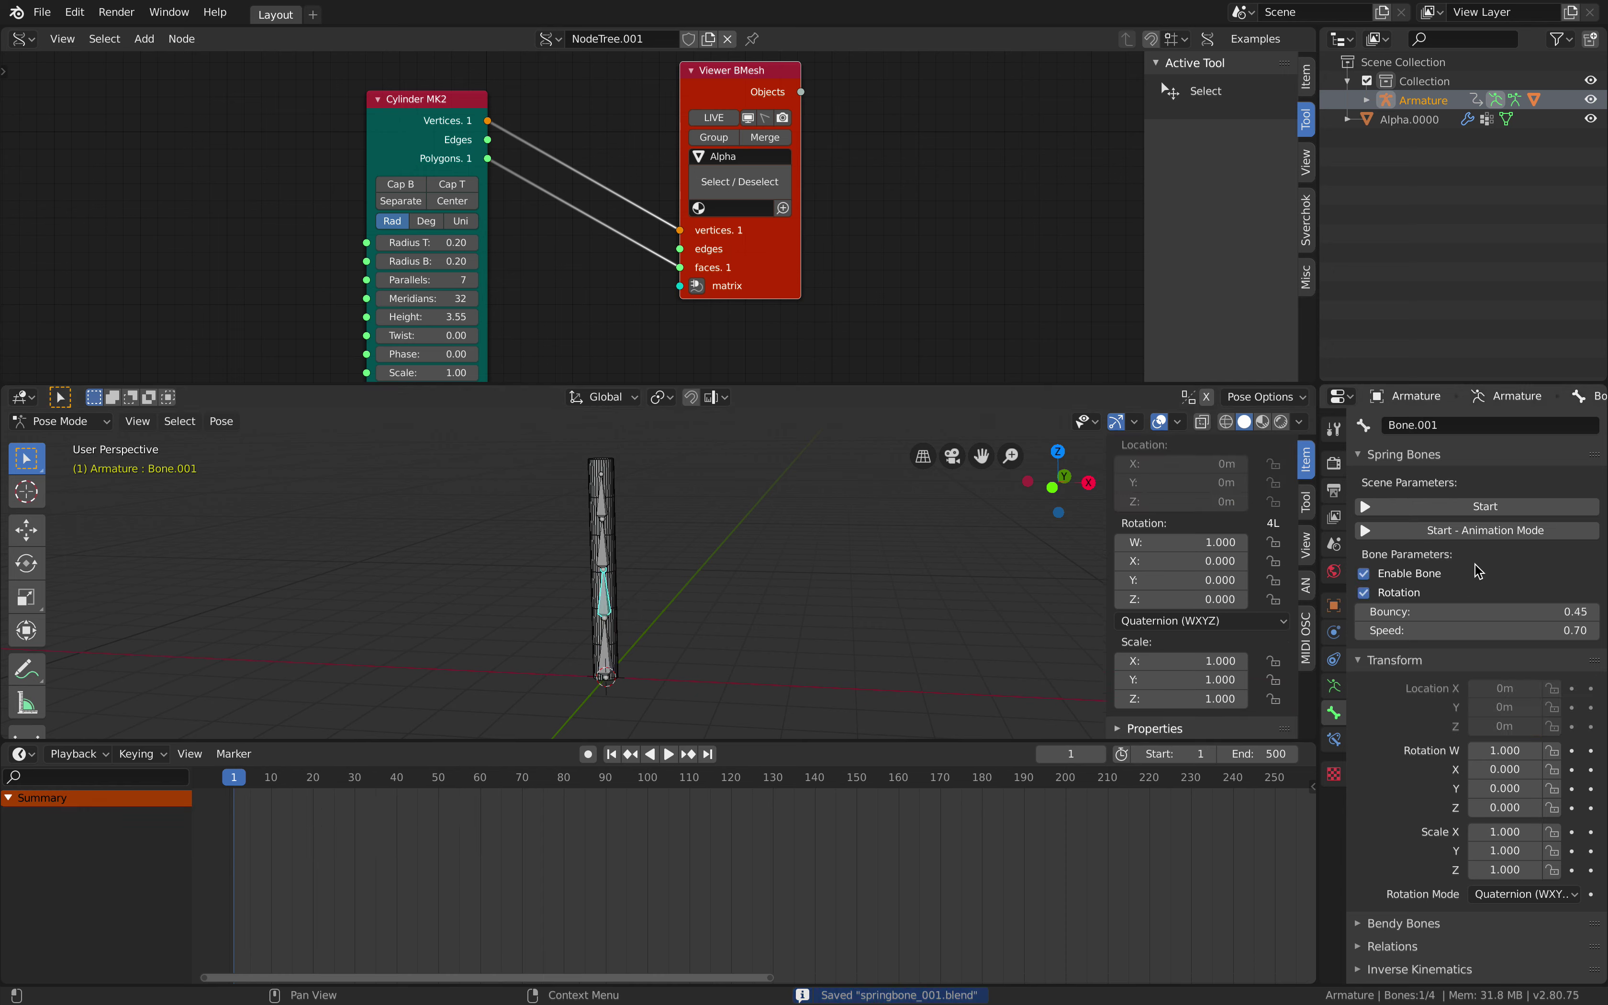
{"action": "left_click", "coordinate": [1475, 530]}
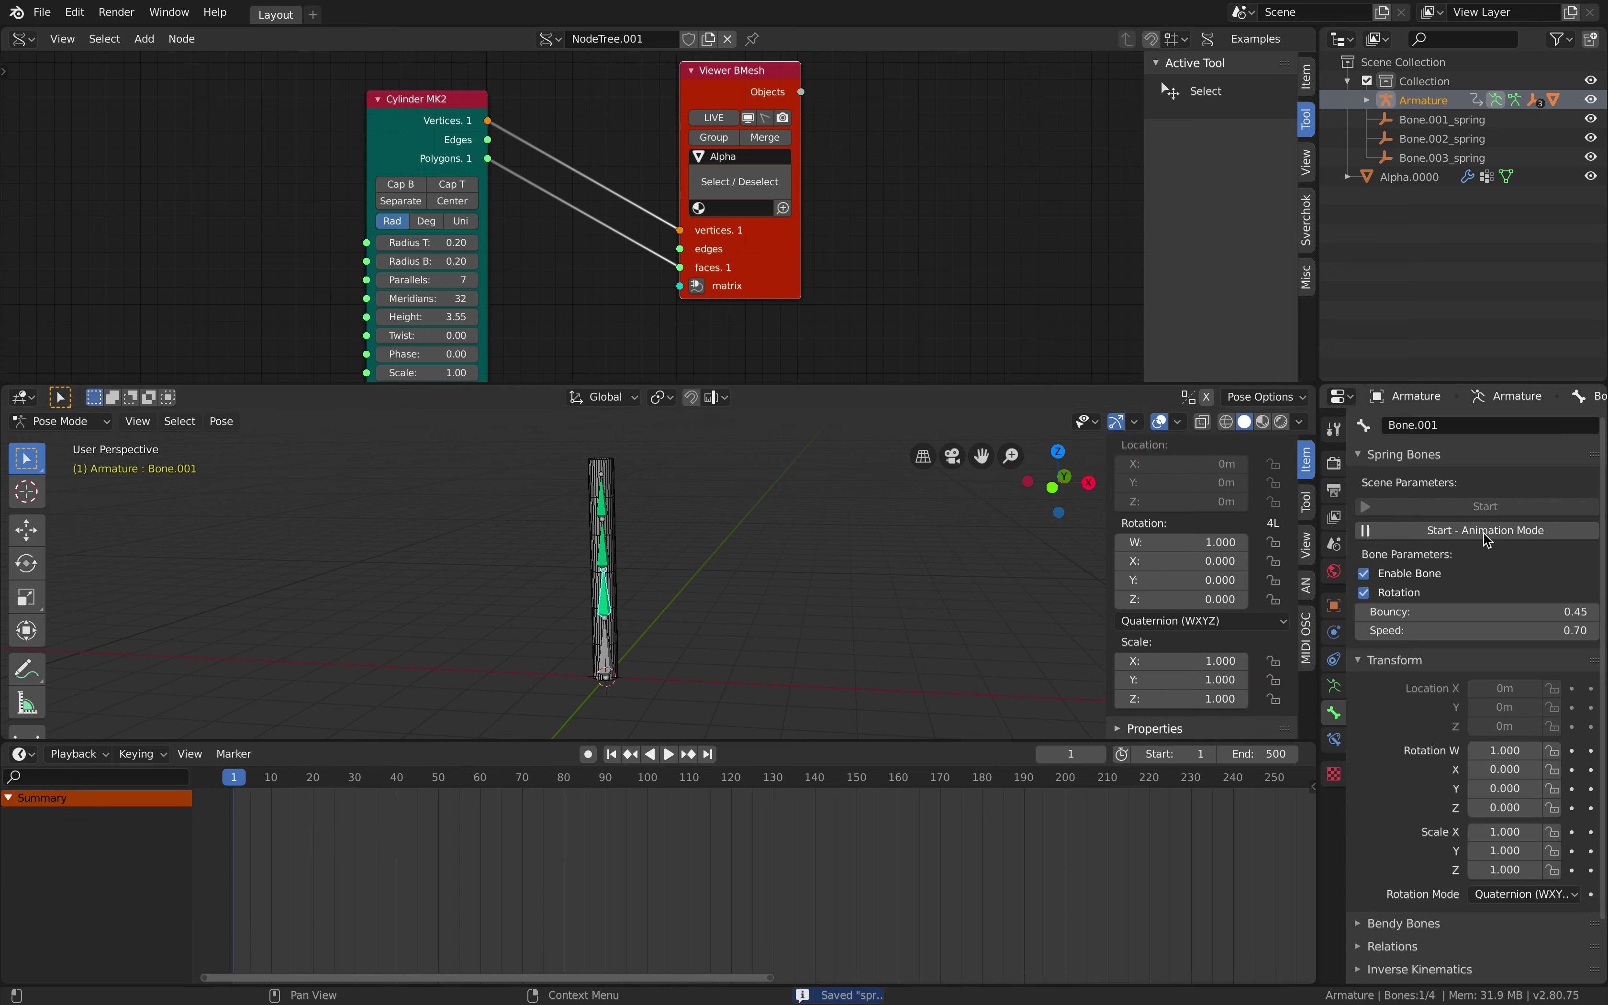
{"action": "left_click", "coordinate": [670, 753]}
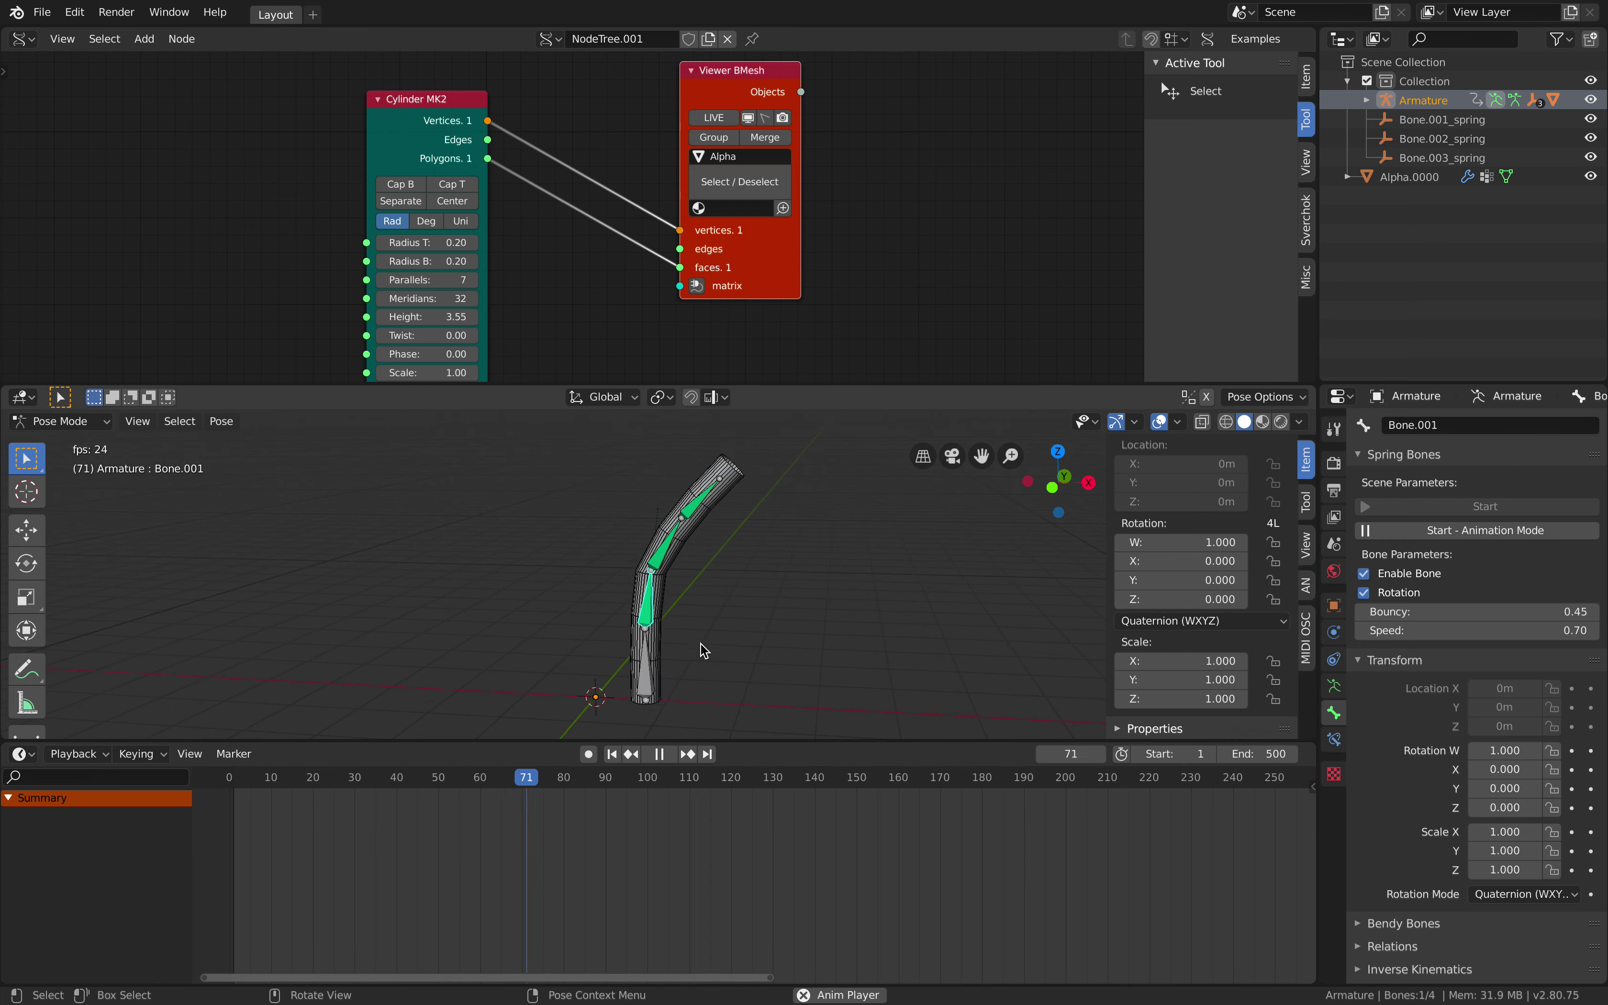
{"action": "left_click", "coordinate": [659, 753]}
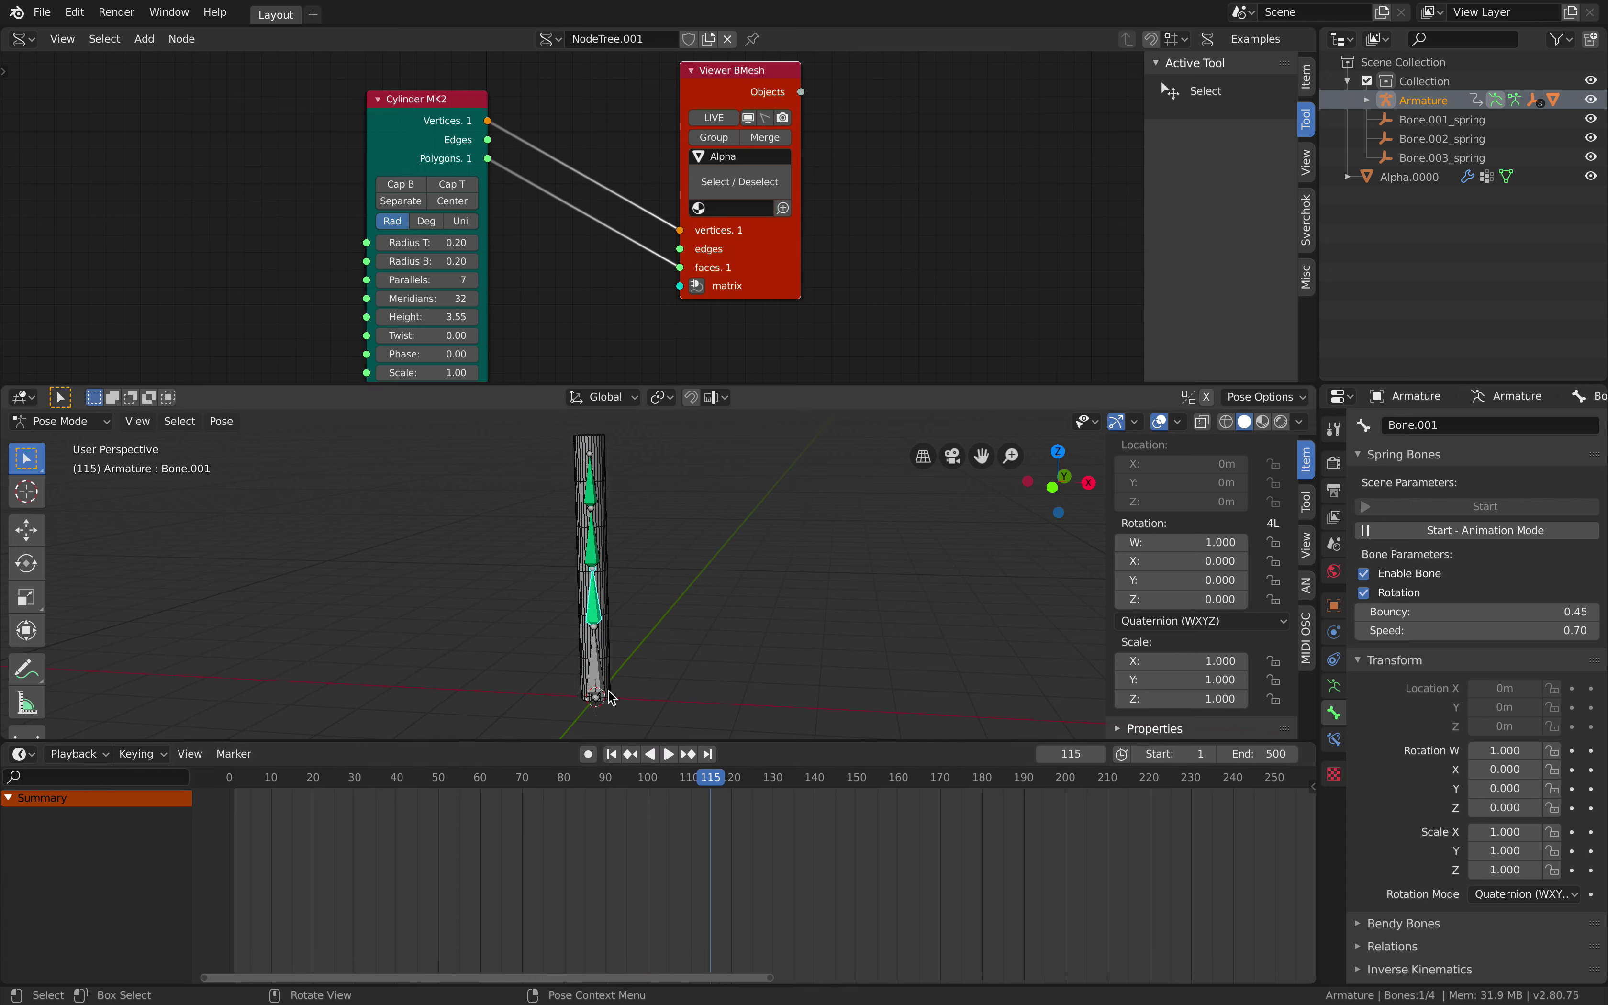
Save the file with the root bone selected and set the animation's end frame to 80.
{"action": "left_click", "coordinate": [598, 688]}
{"action": "key", "text": "ctrl+s"}
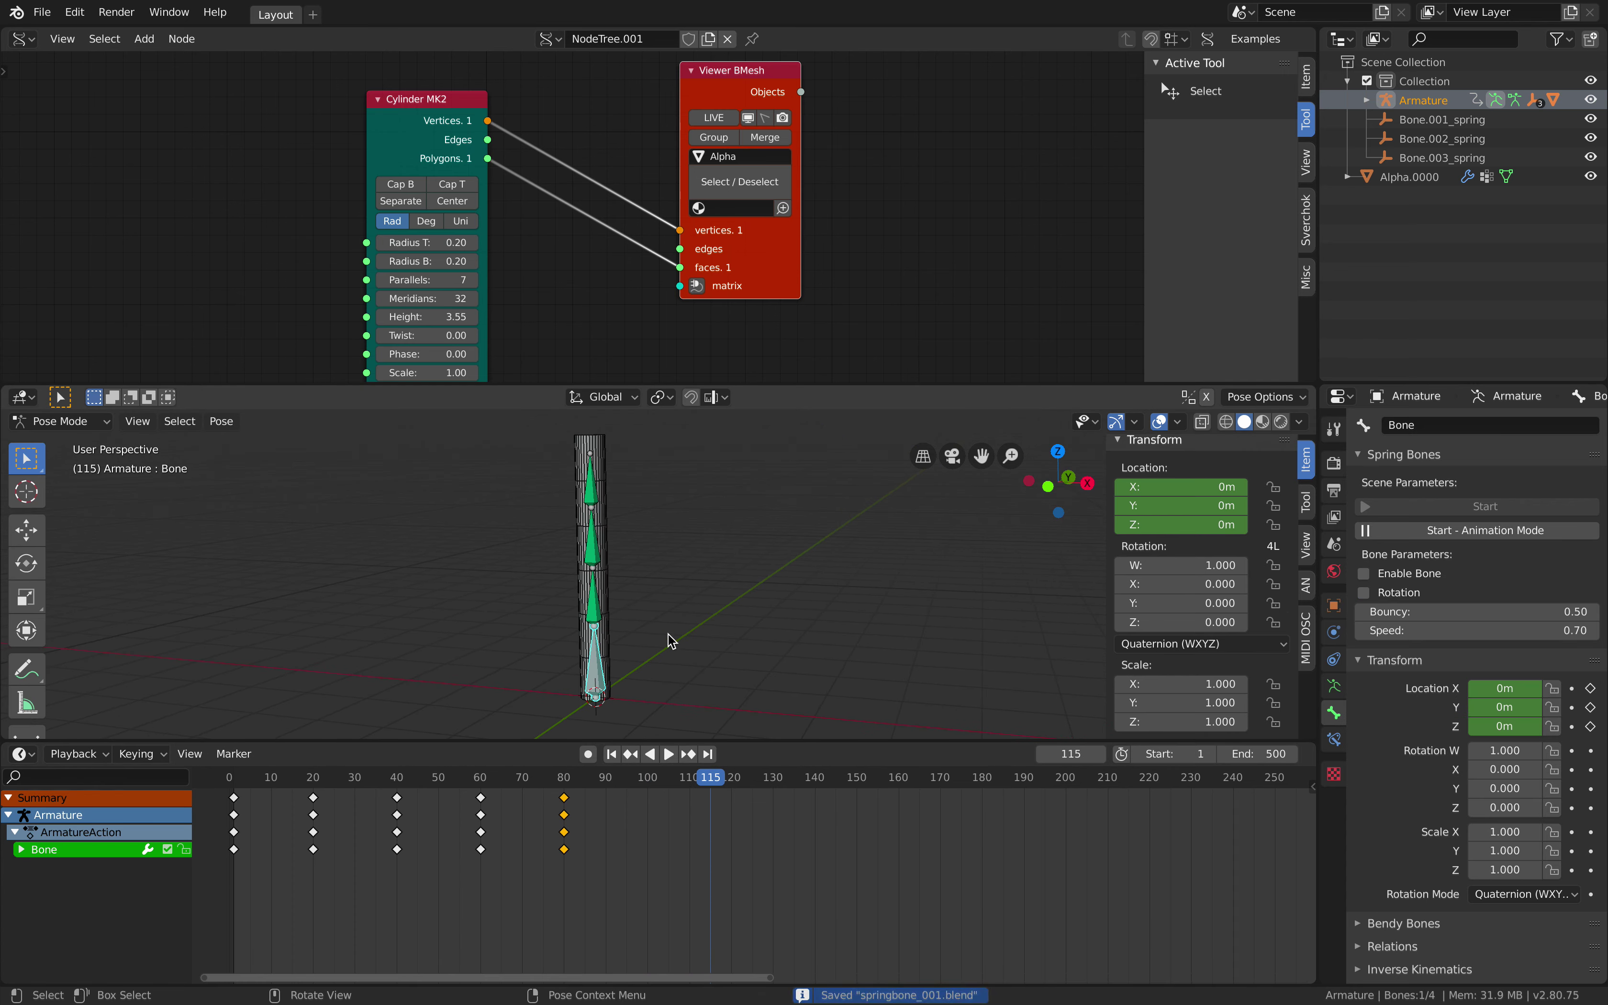
{"action": "scroll", "coordinate": [1034, 880], "scroll_direction": "up", "scroll_amount": 4}
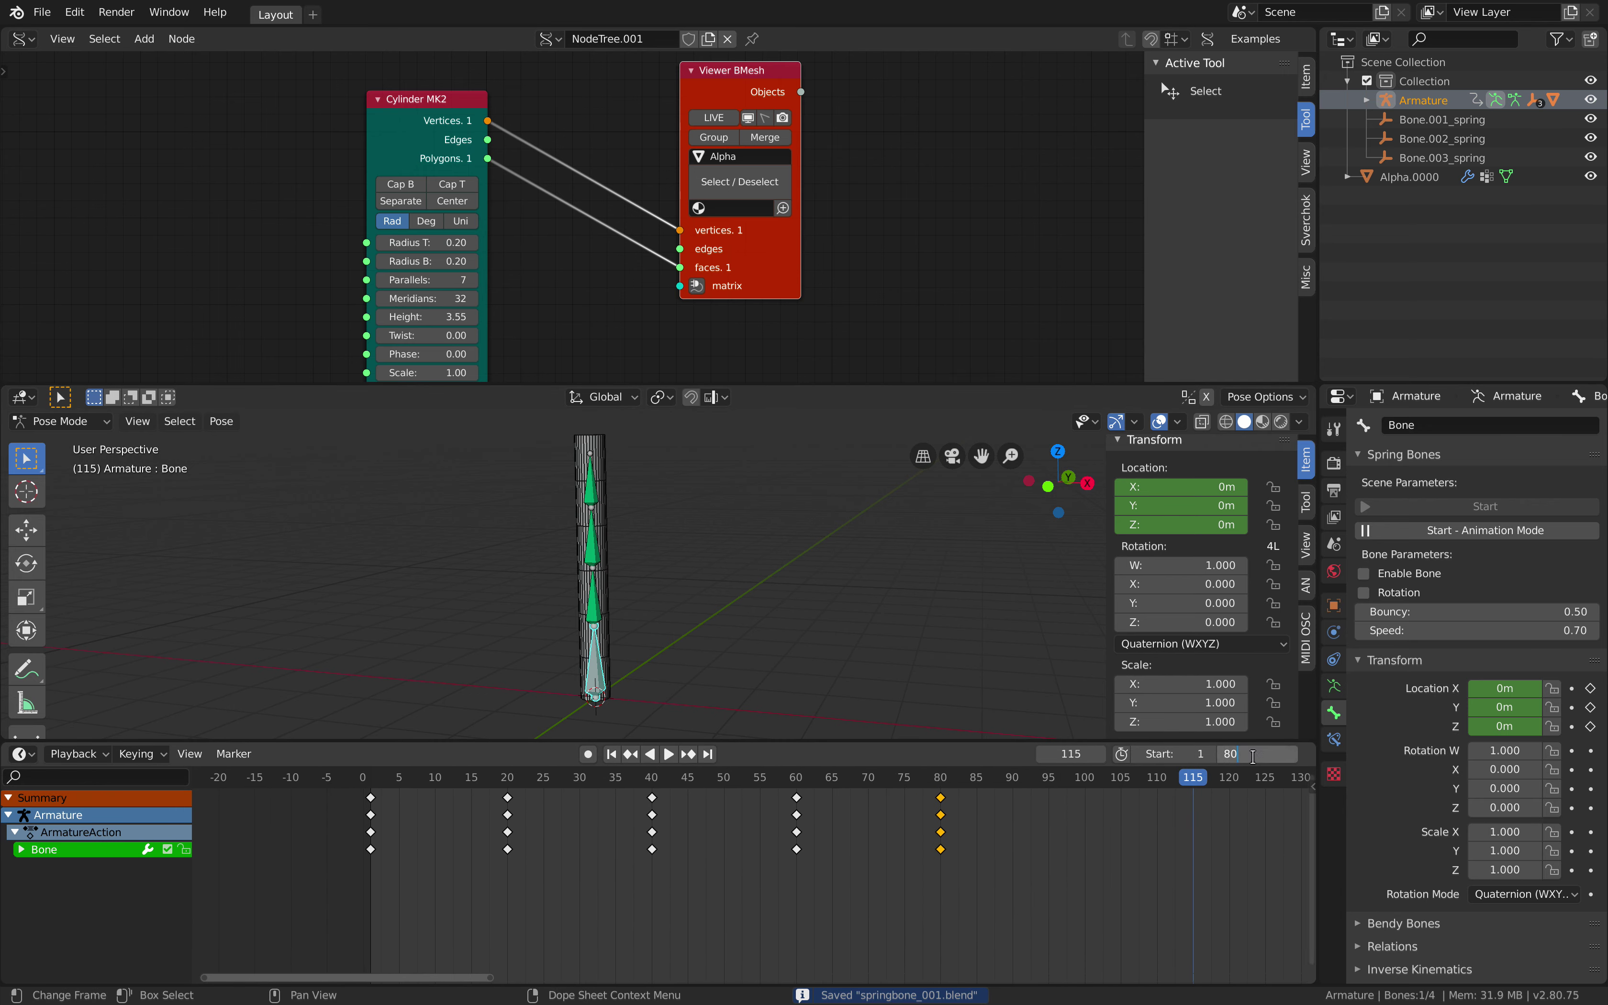
{"action": "key", "text": "Return"}
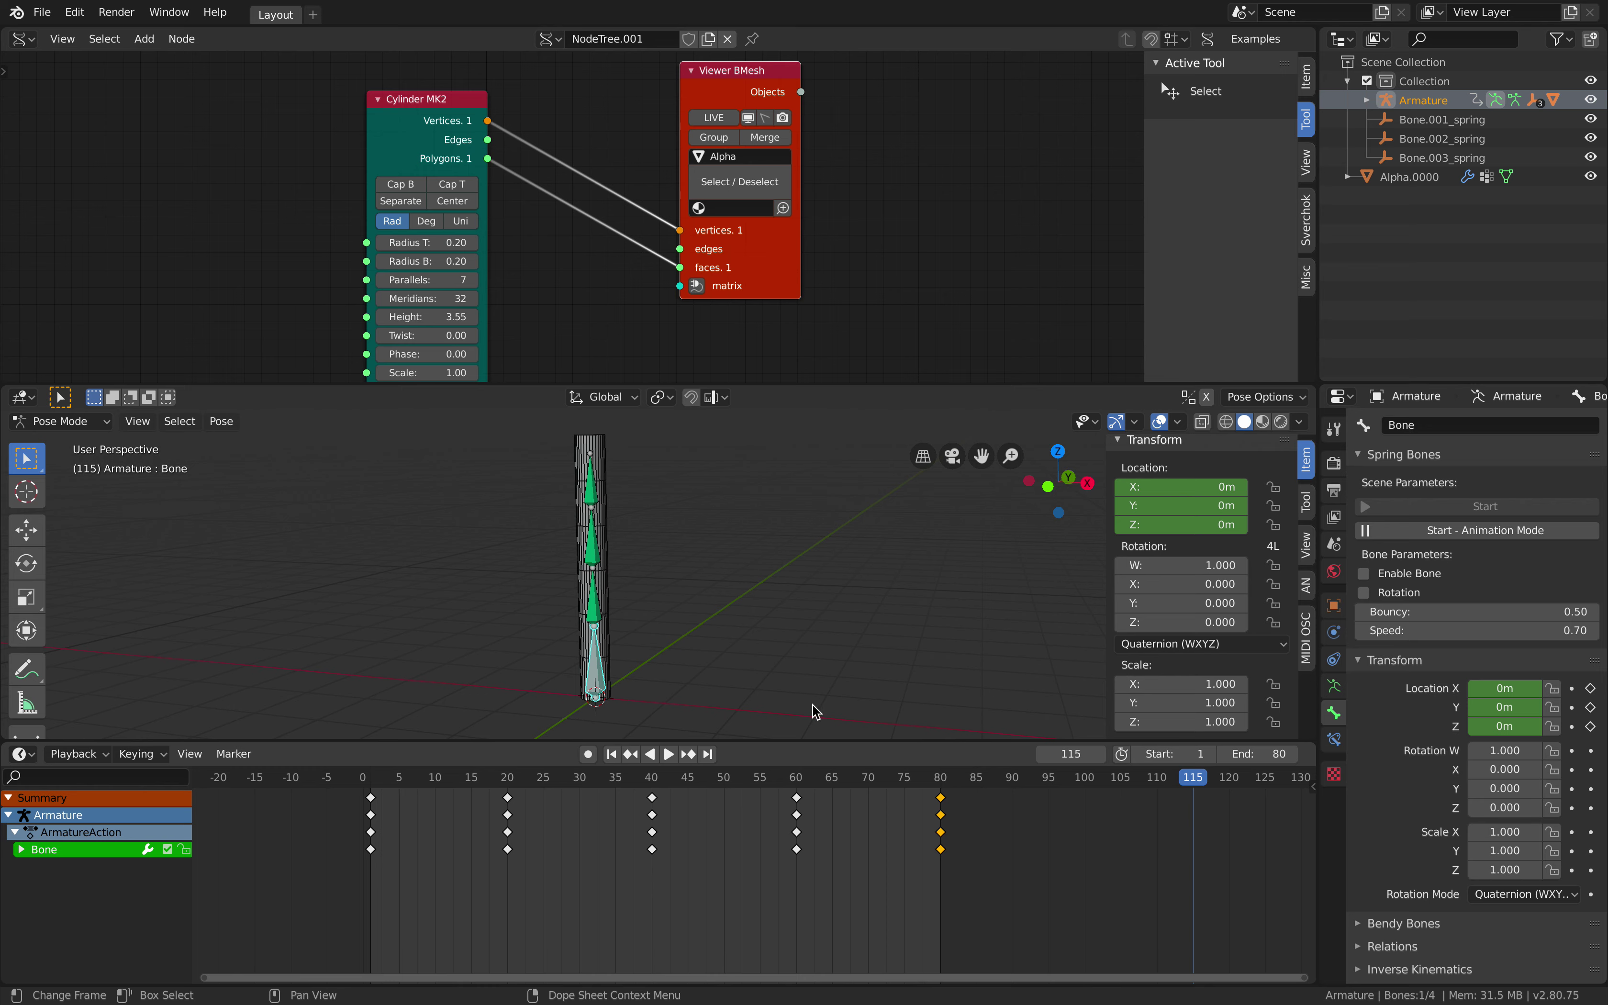
Export the scene in FBX format as springbone_001.fbx in the BLEND_SpringBonesDemo folder.
{"action": "left_click", "coordinate": [42, 12]}
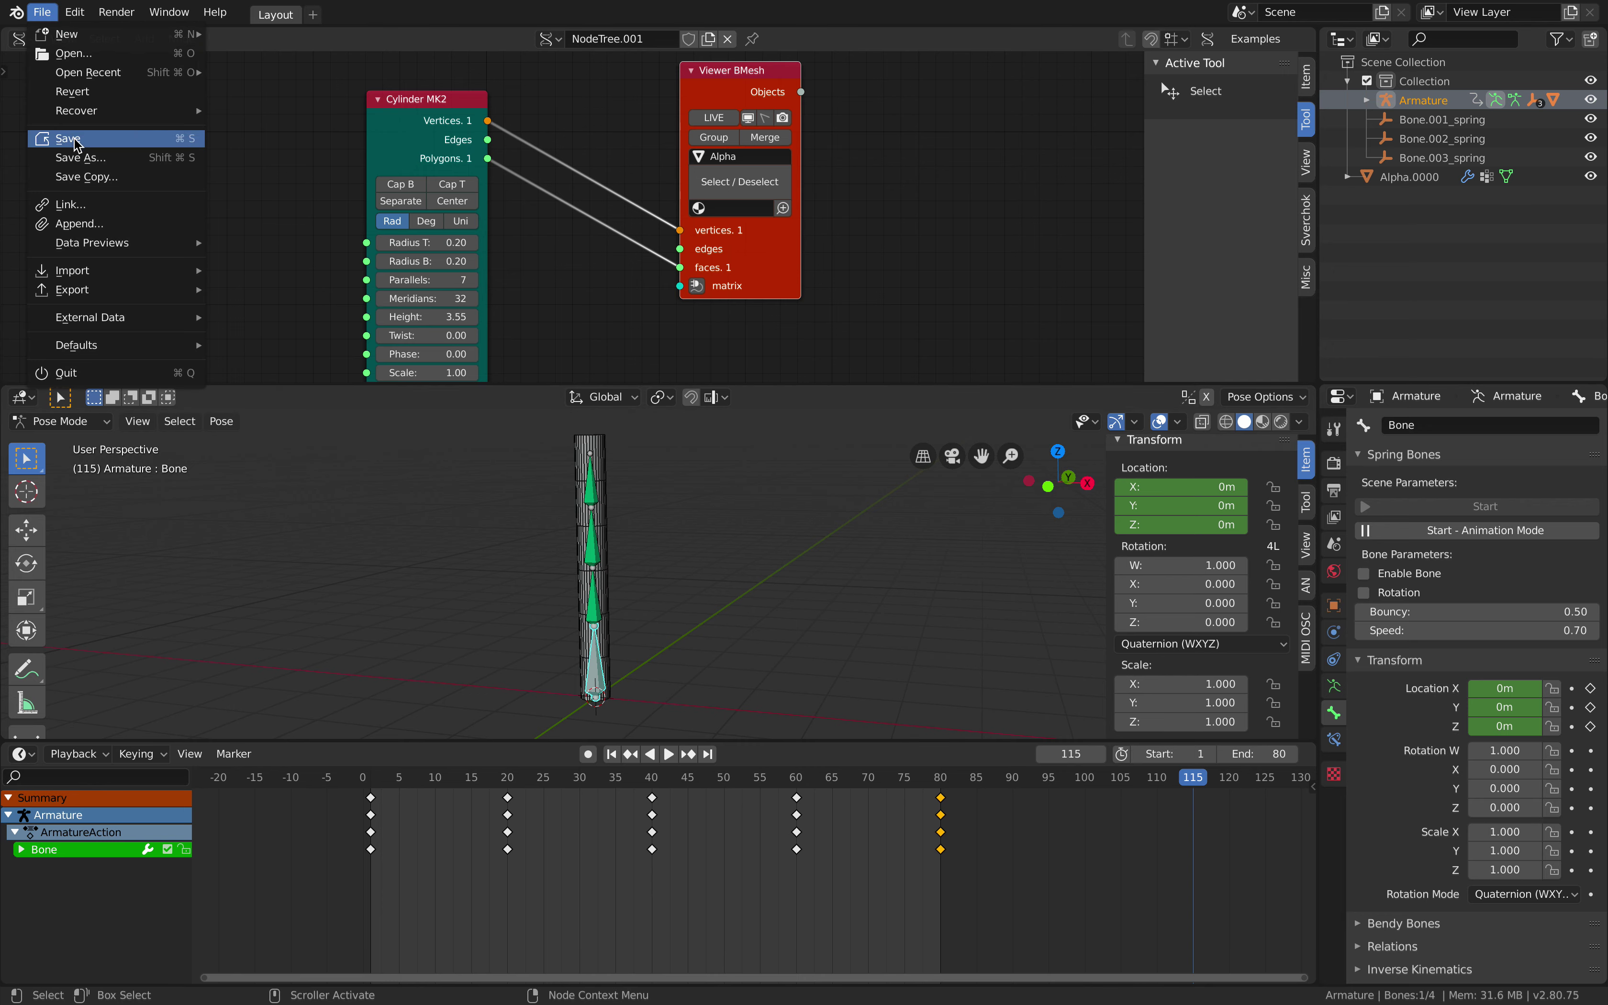
{"action": "left_click", "coordinate": [50, 20]}
{"action": "left_click", "coordinate": [48, 18]}
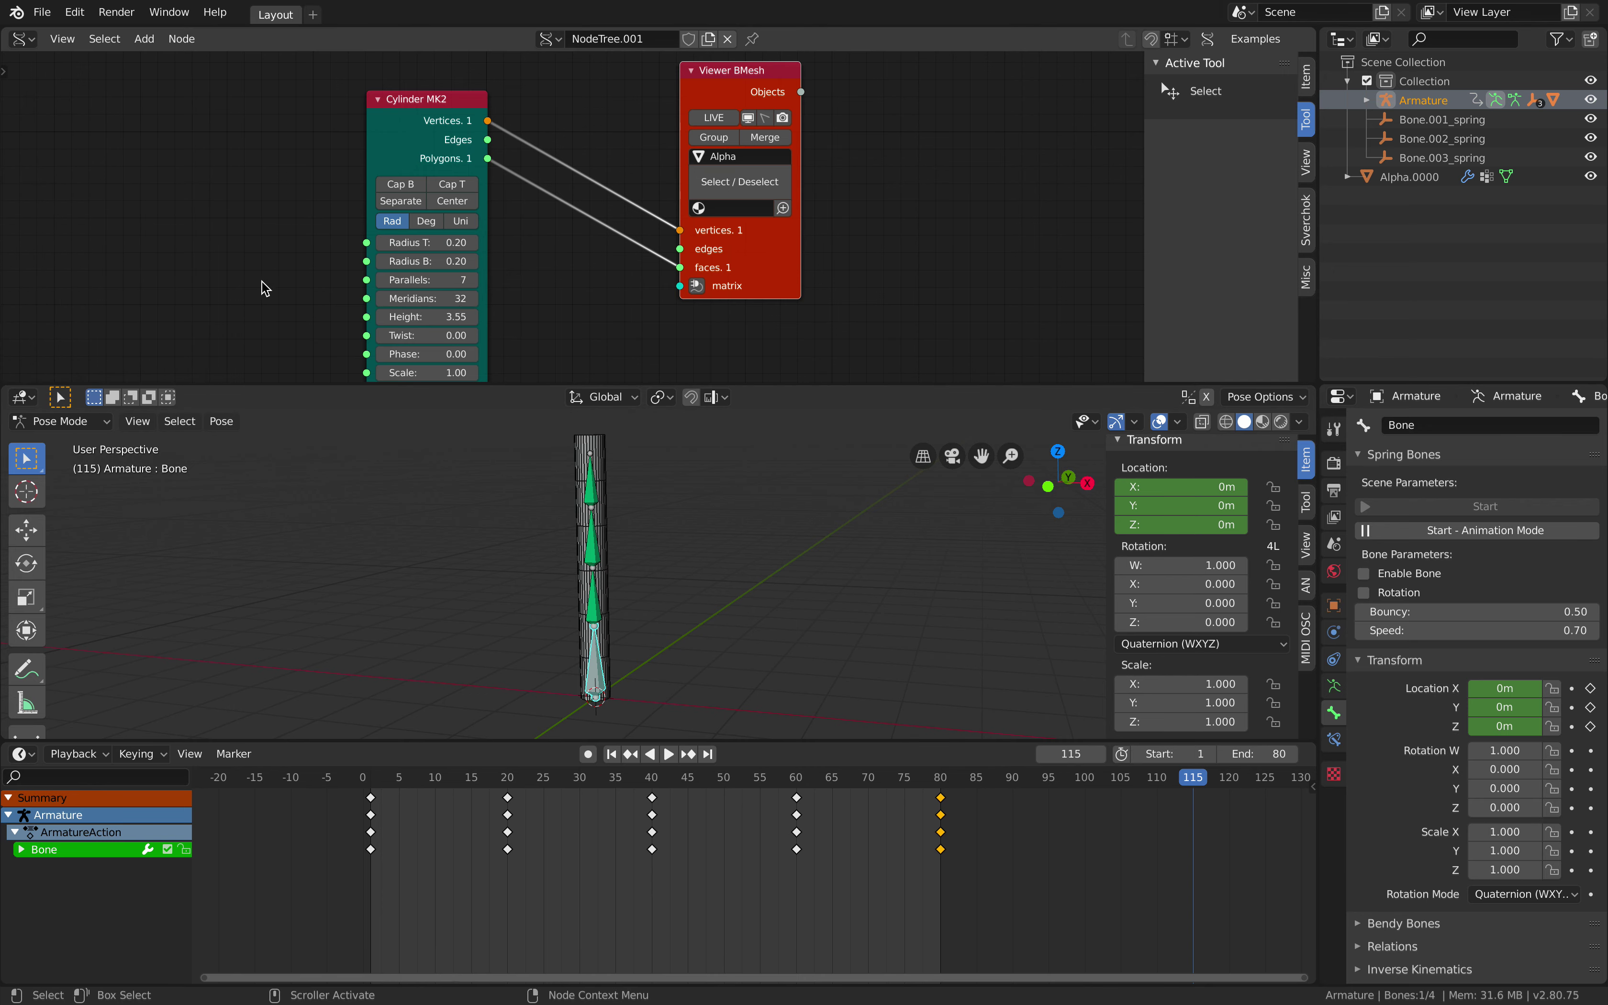
{"action": "left_click", "coordinate": [43, 12]}
{"action": "mouse_move", "coordinate": [174, 290]}
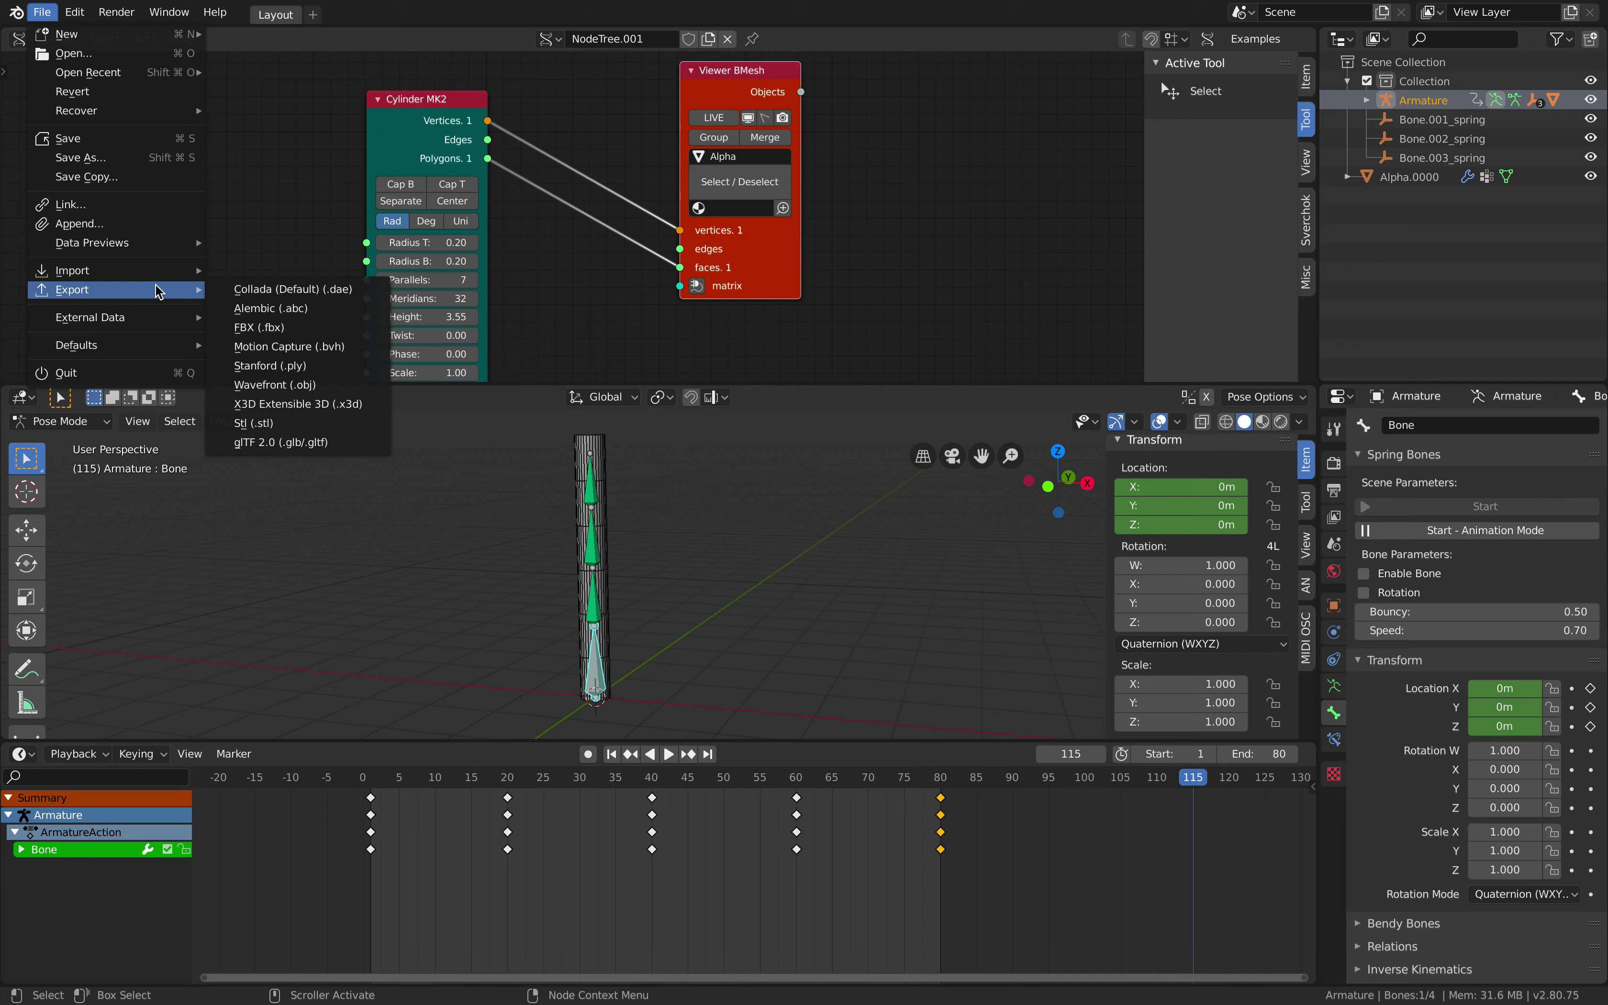
{"action": "left_click", "coordinate": [261, 328]}
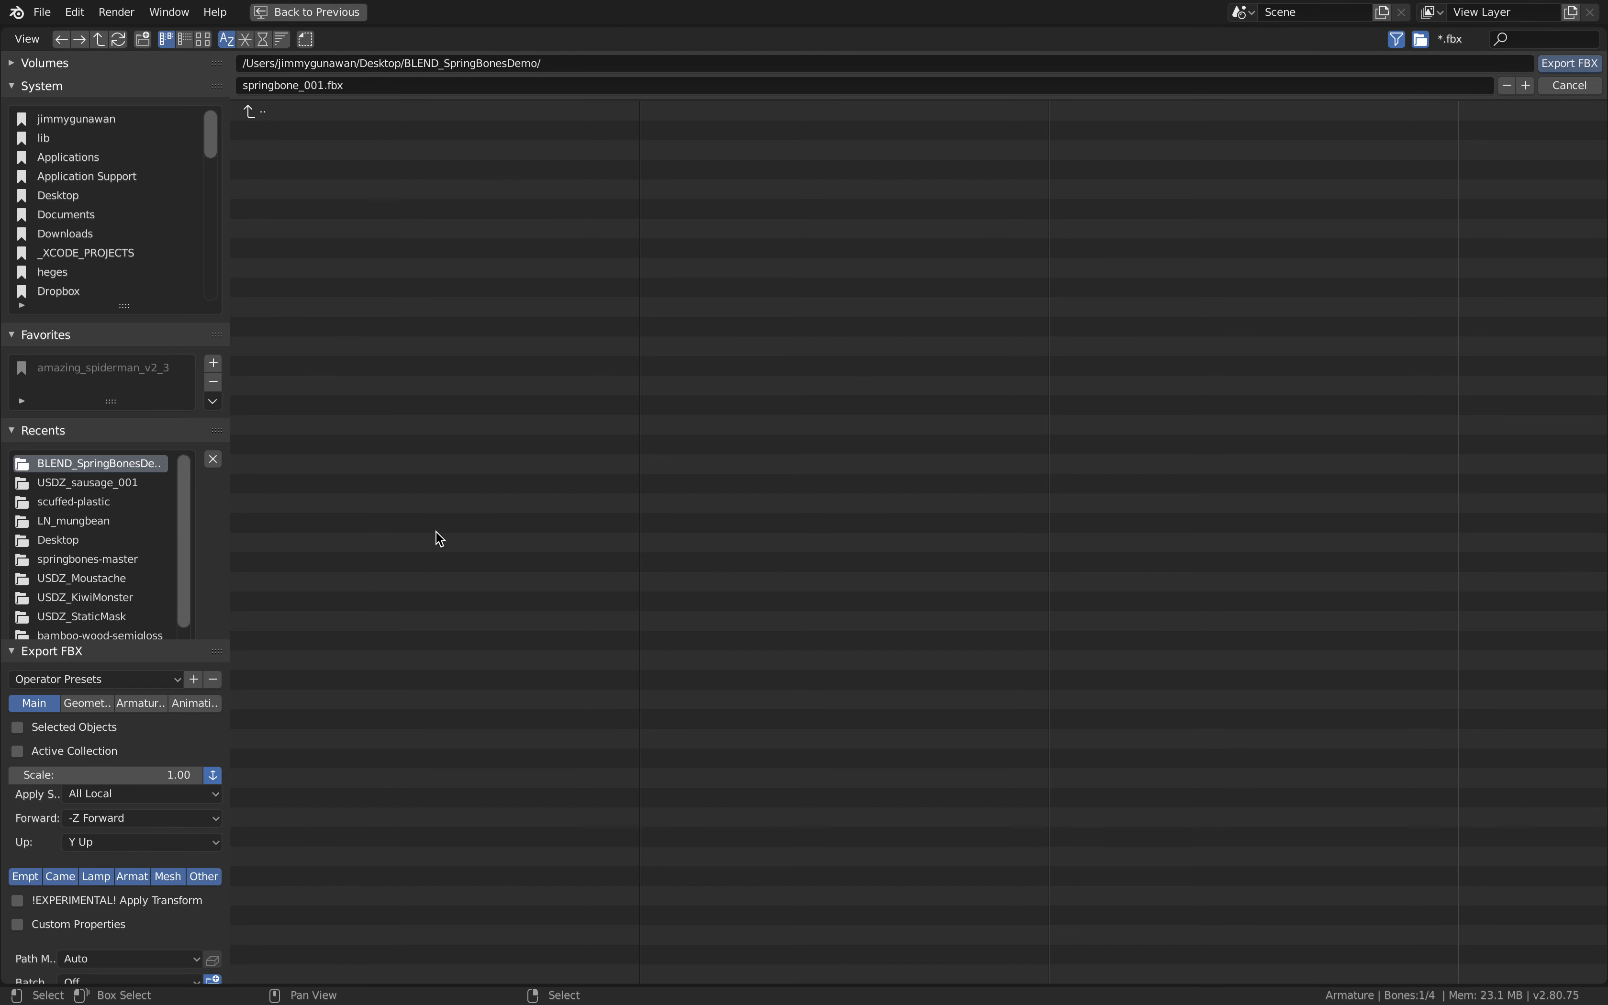
{"action": "left_click", "coordinate": [1583, 70]}
Create a new General file and delete all of its default objects.
{"action": "left_click", "coordinate": [42, 12]}
{"action": "mouse_move", "coordinate": [113, 40]}
{"action": "left_click", "coordinate": [258, 34]}
{"action": "left_click", "coordinate": [674, 526]}
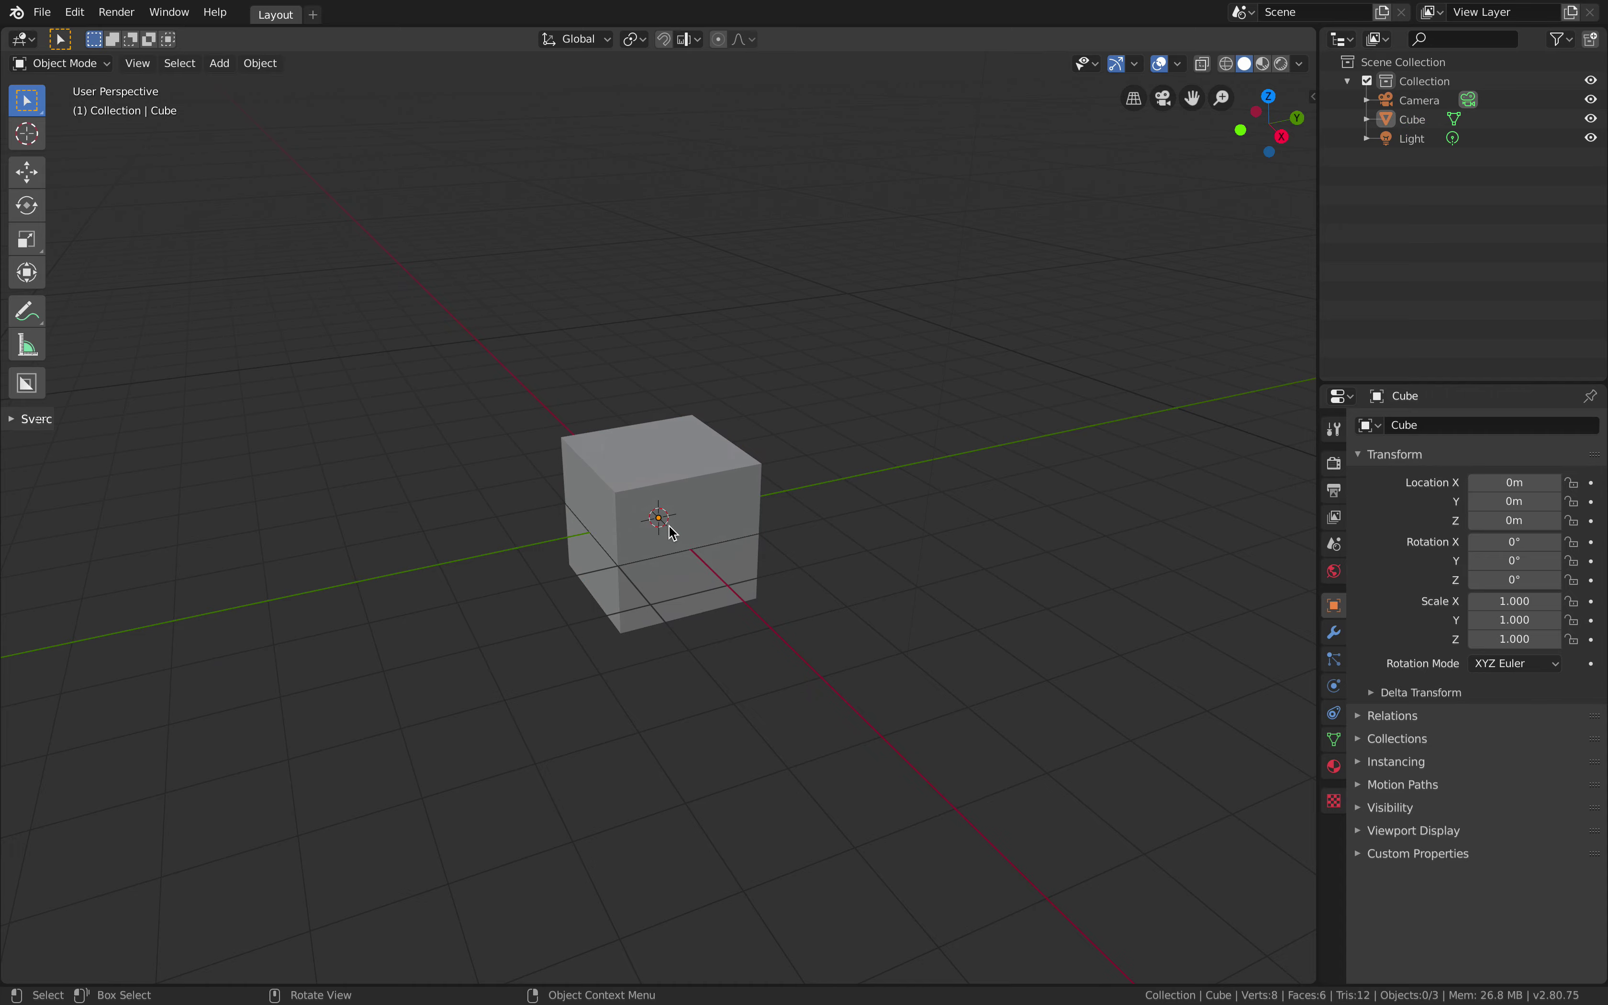
{"action": "key", "text": "a"}
{"action": "key", "text": "x"}
{"action": "left_click", "coordinate": [667, 531]}
Import springbone_001.fbx from the BLEND_SpringBonesDemo folder on the Desktop.
{"action": "left_click", "coordinate": [41, 12]}
{"action": "mouse_move", "coordinate": [125, 272]}
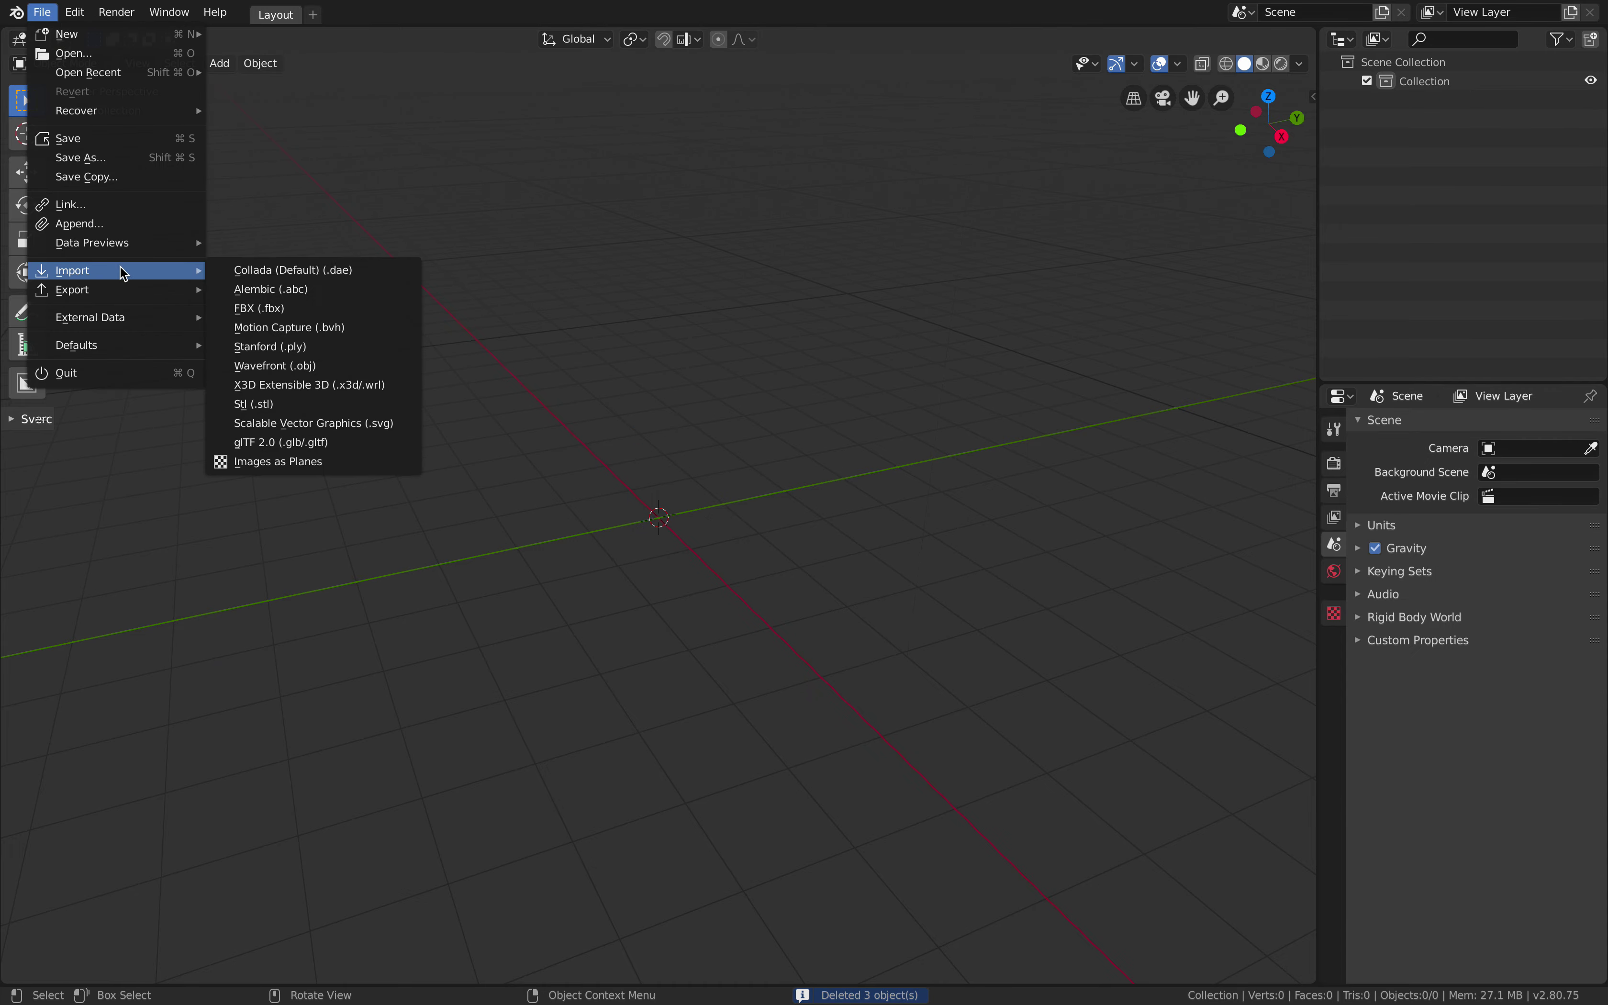
{"action": "left_click", "coordinate": [262, 308]}
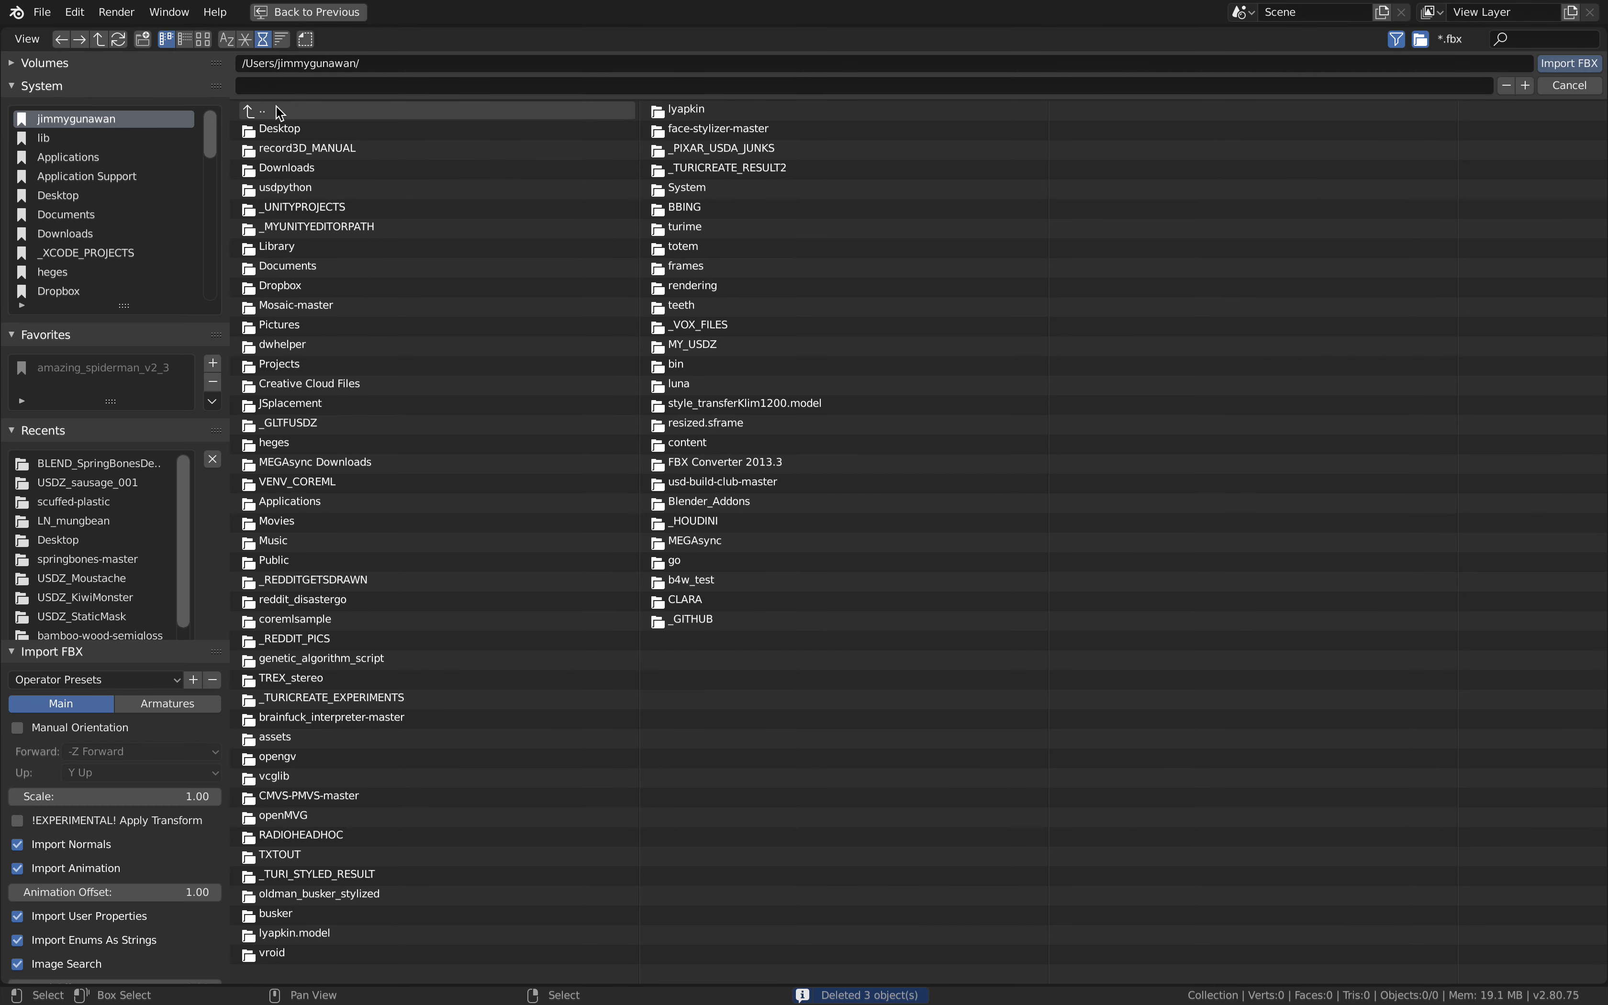
{"action": "left_click", "coordinate": [279, 128]}
{"action": "left_click", "coordinate": [309, 129]}
{"action": "left_click", "coordinate": [309, 131]}
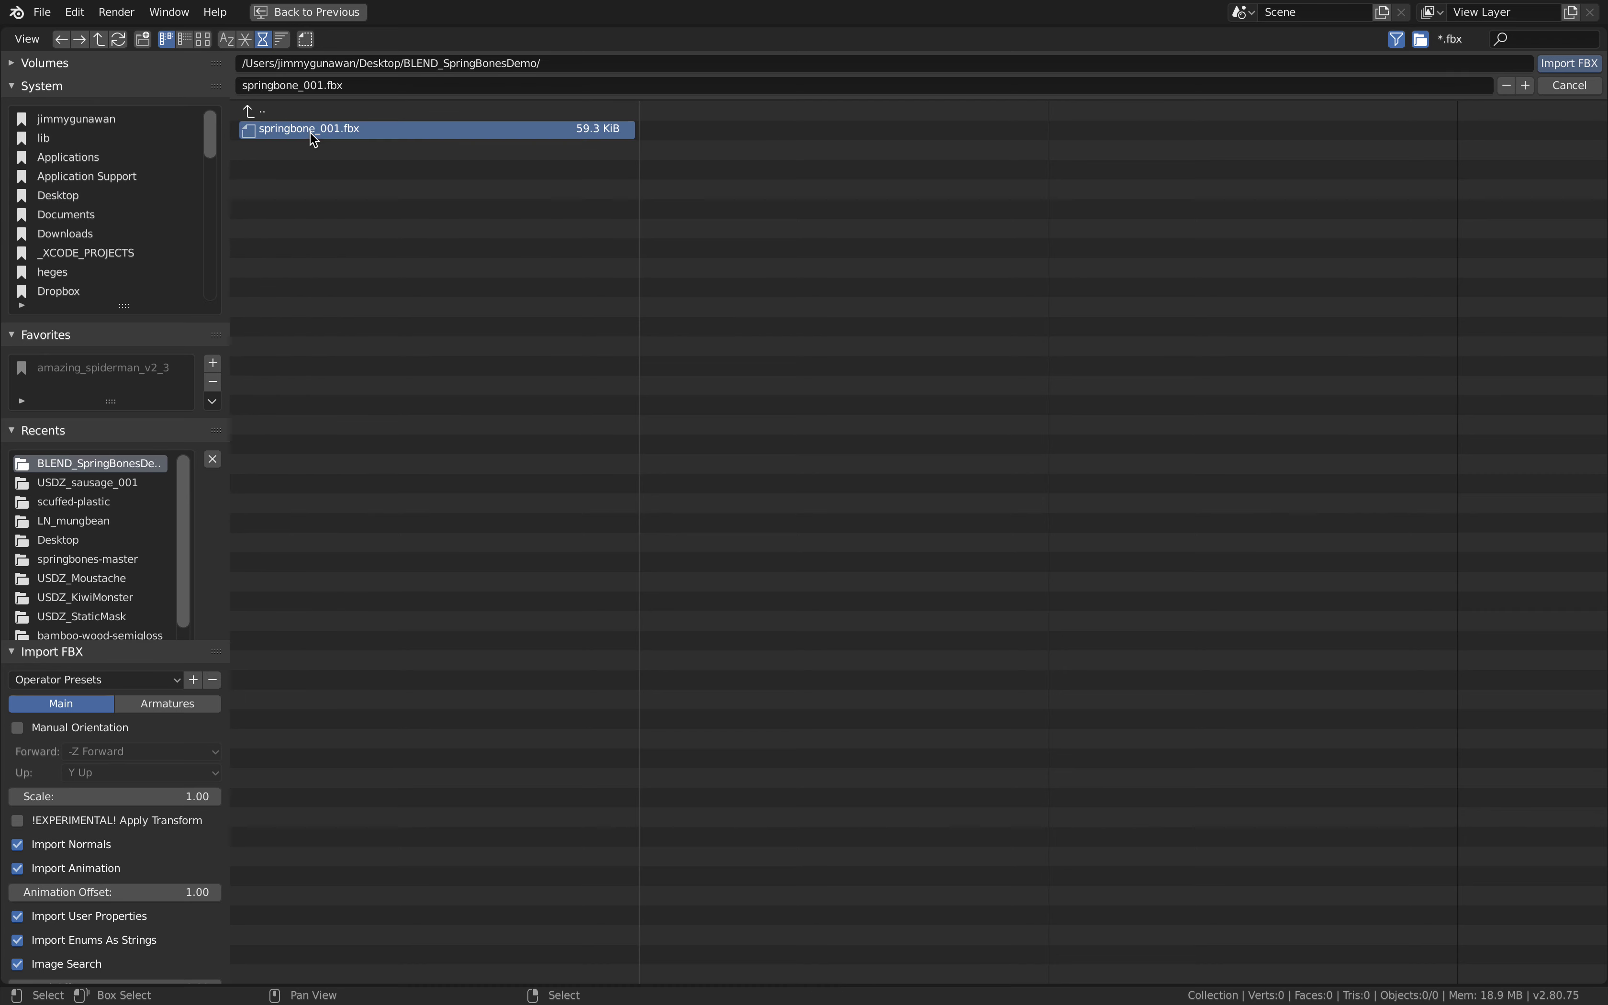
{"action": "double_click", "coordinate": [285, 127]}
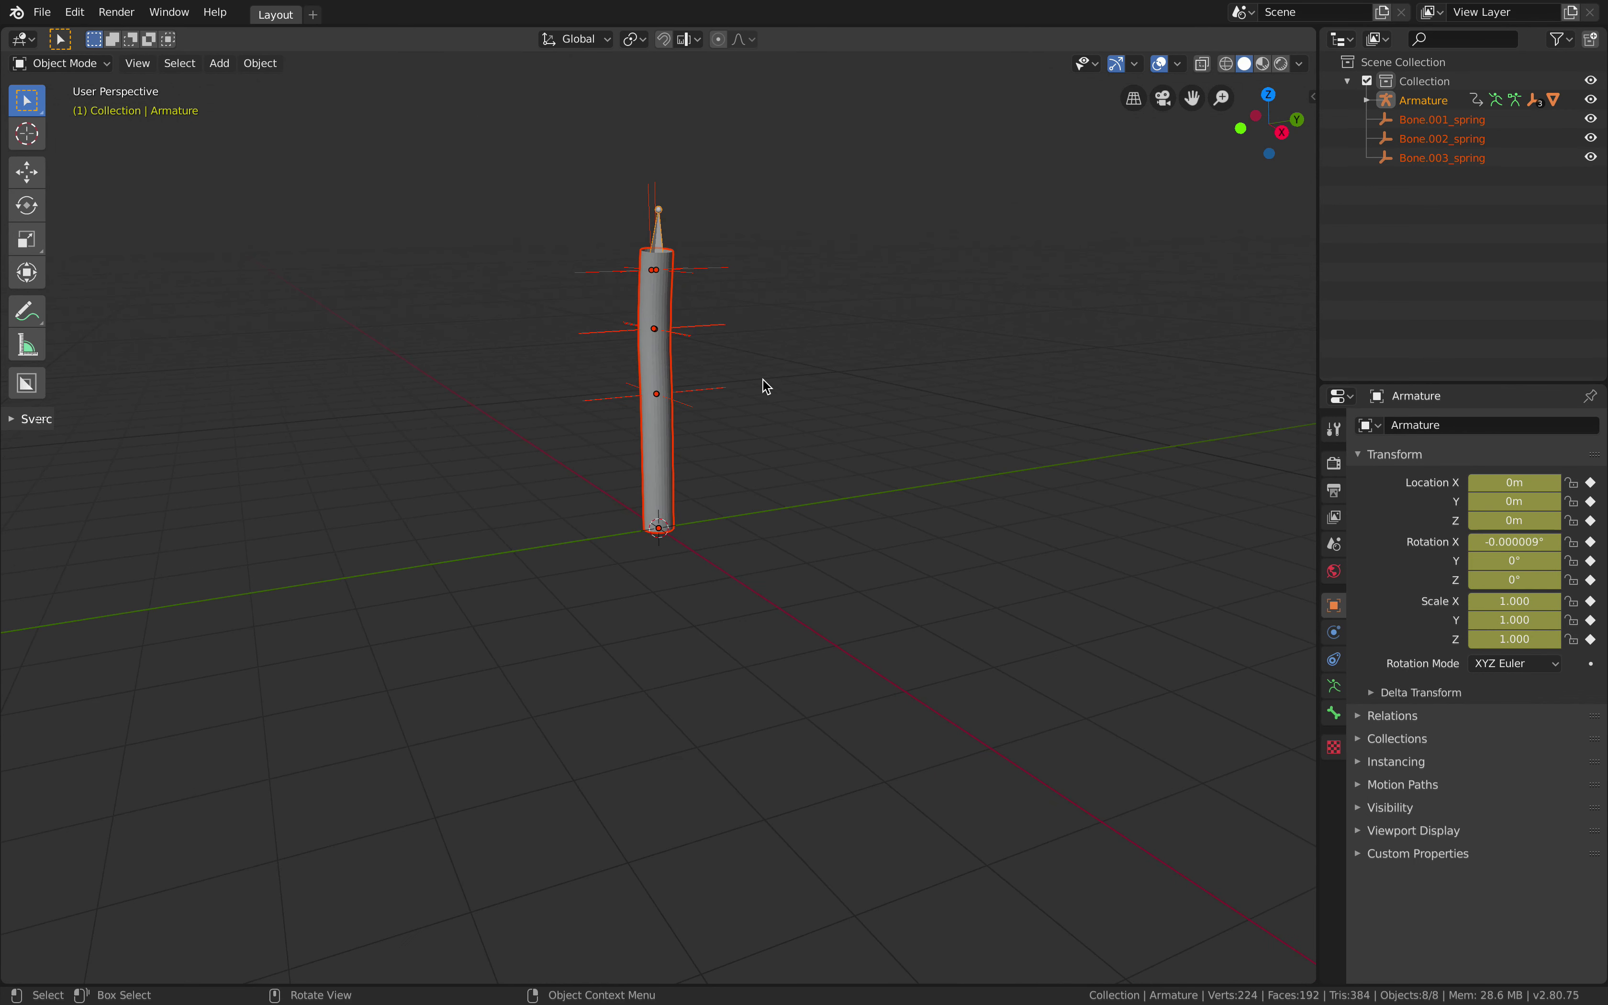
Play the imported armature's animation and examine the bouncing cylinder from several angles.
{"action": "key", "text": "space"}
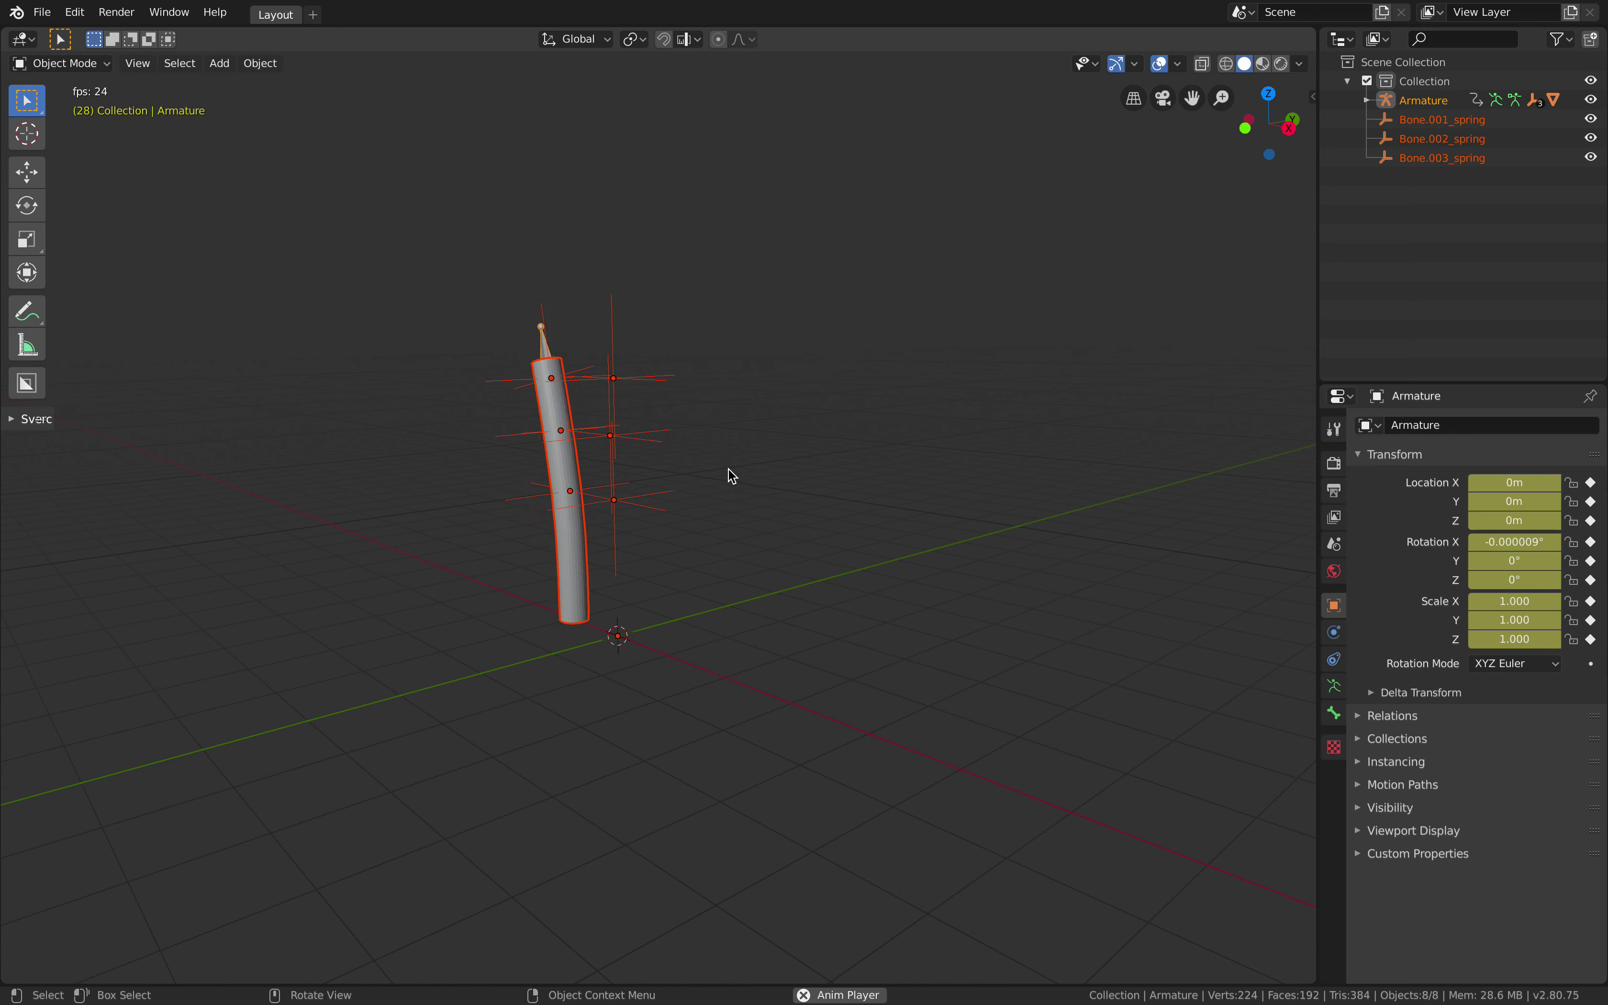
{"action": "middle_click_drag", "start_coordinate": [736, 468], "coordinate": [751, 475]}
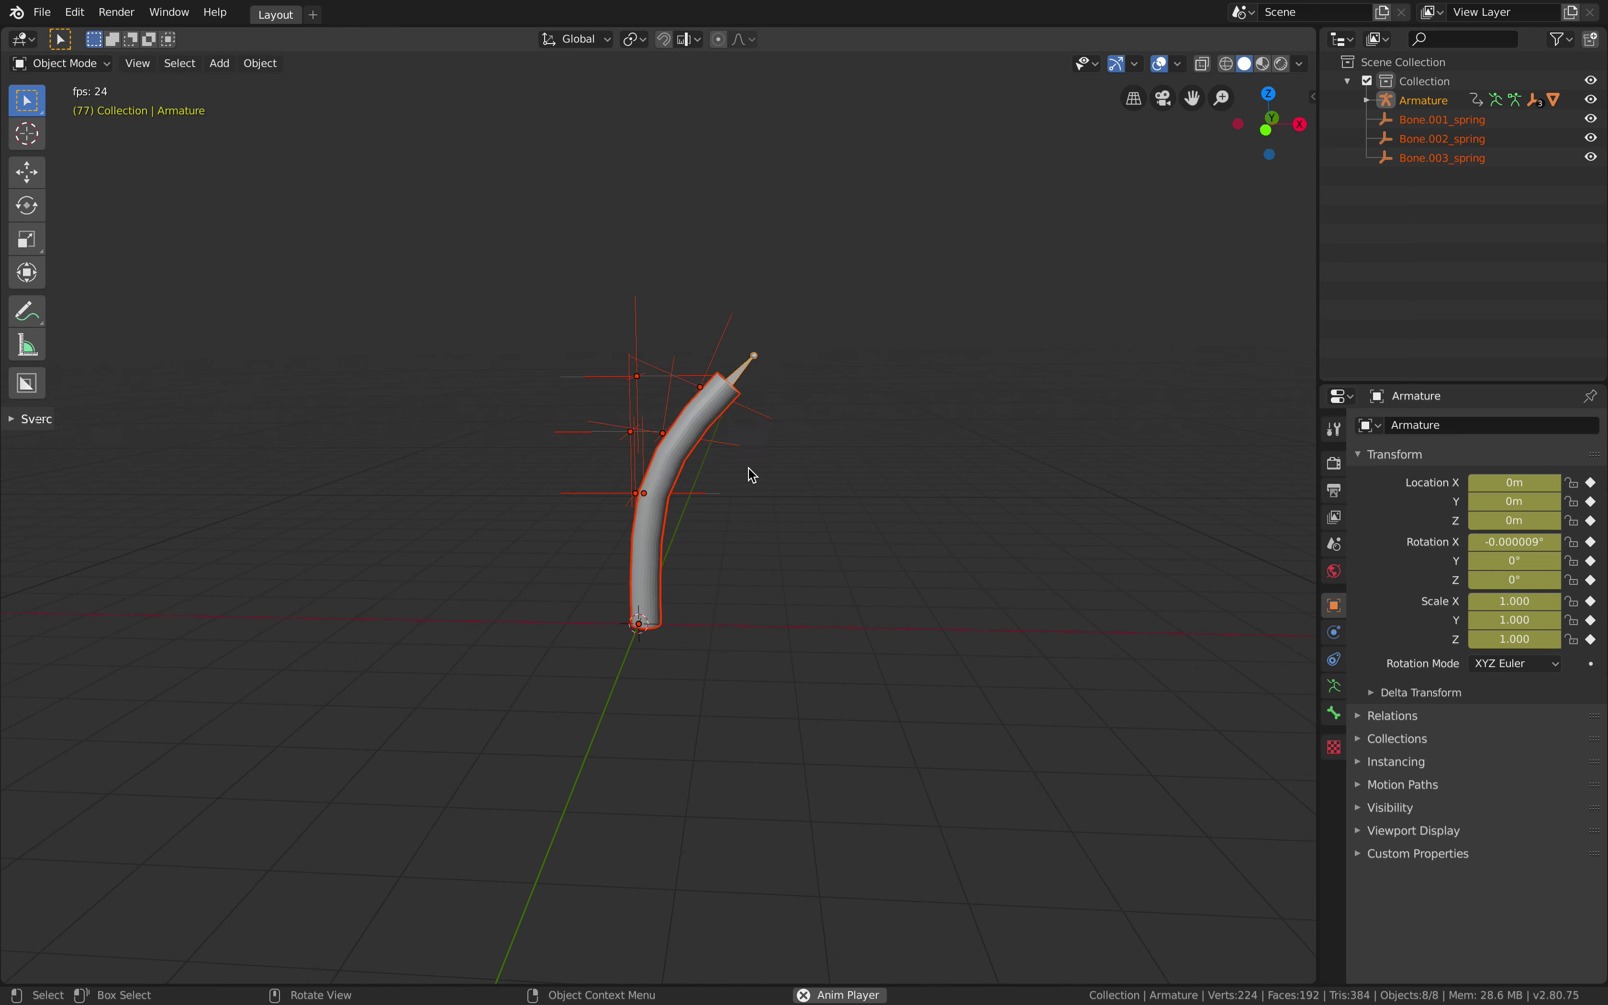
{"action": "middle_click_drag", "start_coordinate": [753, 474], "coordinate": [705, 474]}
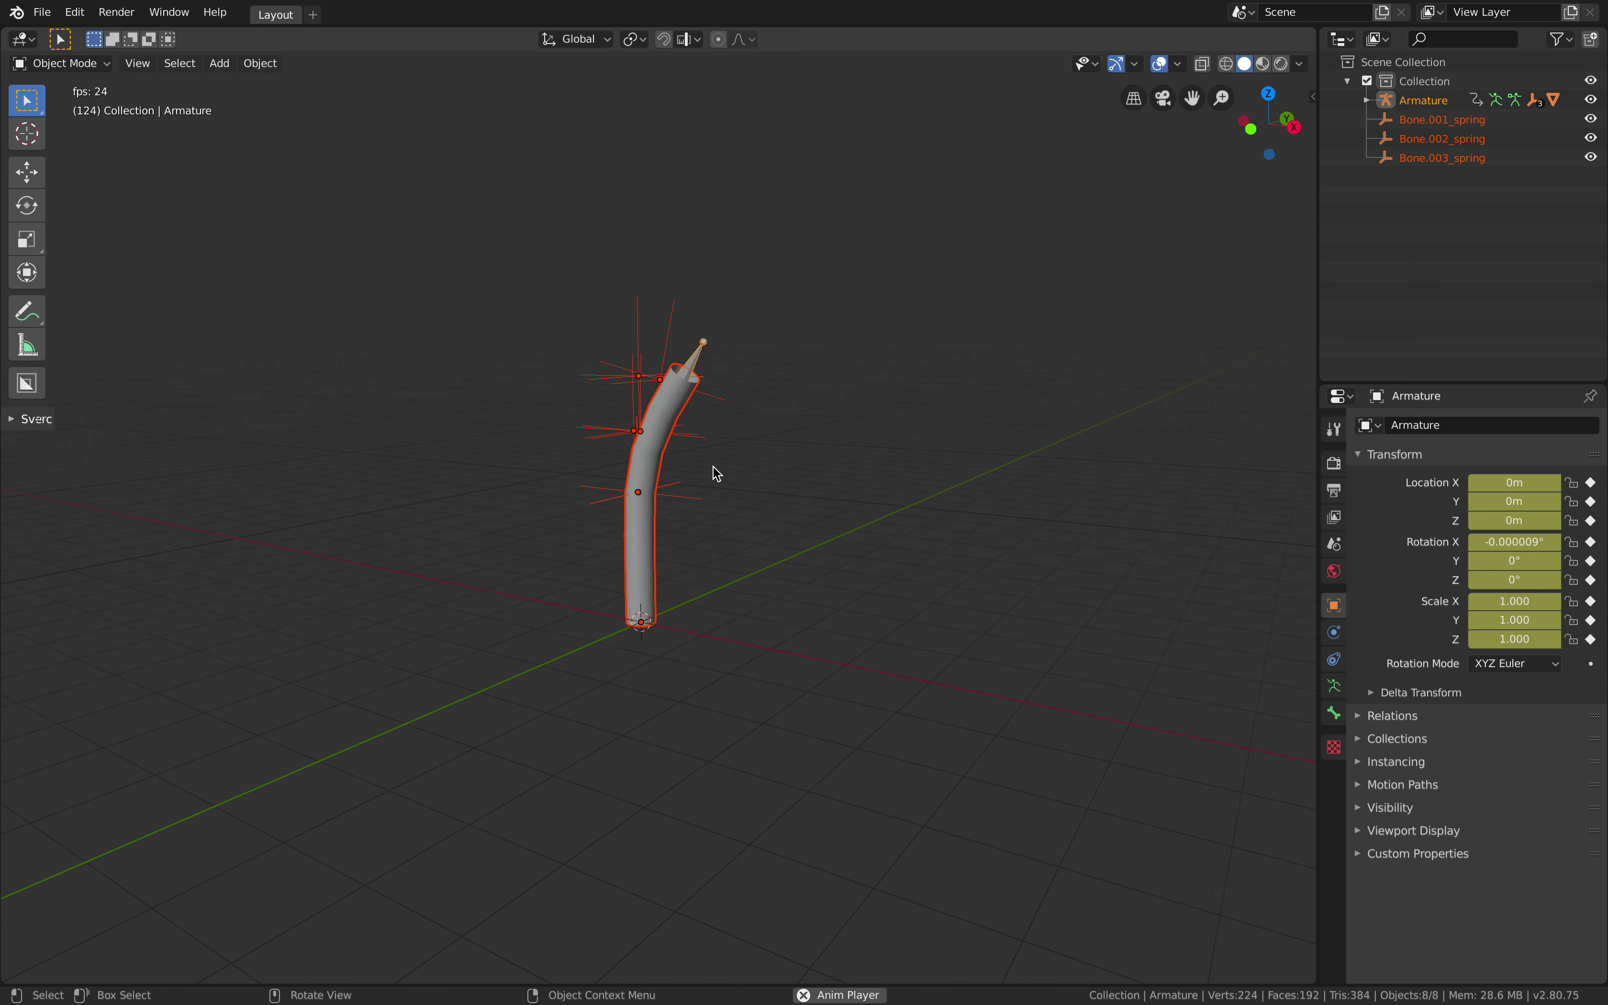
{"action": "key", "text": "space"}
Split off a Timeline area below the viewport and scrub the imported armature's animation to frame 80.
{"action": "left_click_drag", "start_coordinate": [1312, 33], "coordinate": [18, 745]}
{"action": "left_click", "coordinate": [22, 723]}
{"action": "left_click", "coordinate": [22, 723]}
{"action": "left_click", "coordinate": [22, 723]}
{"action": "left_click", "coordinate": [334, 819]}
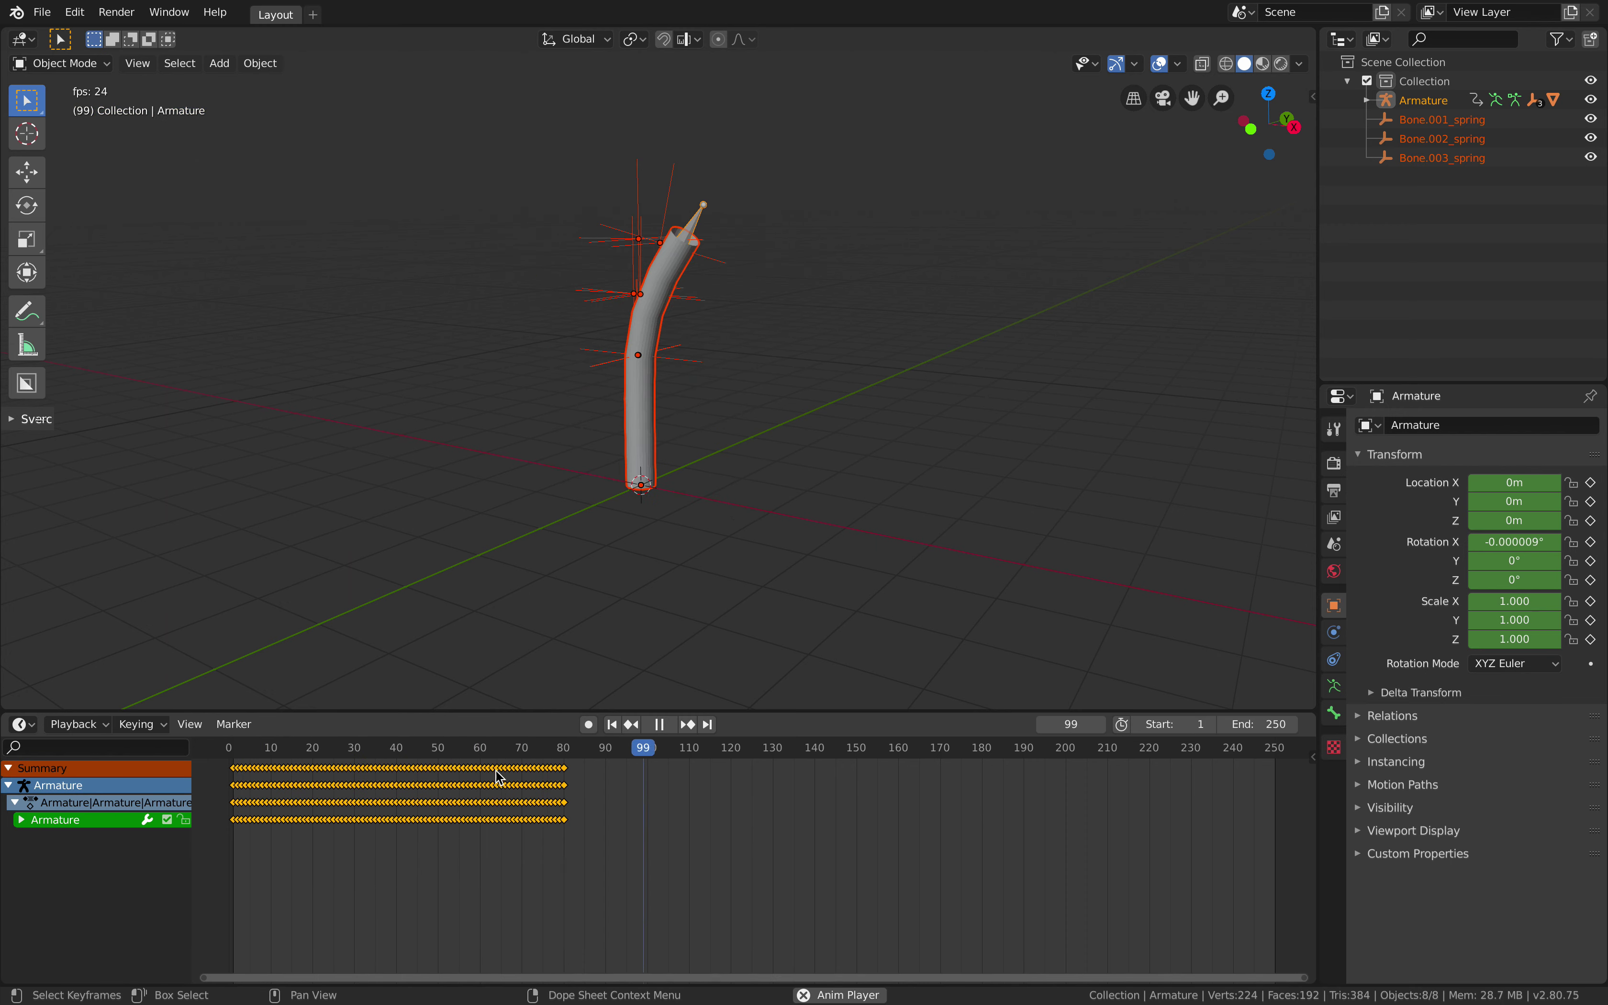
{"action": "key", "text": "space"}
{"action": "left_click_drag", "start_coordinate": [442, 749], "coordinate": [563, 747]}
Open the recent file baked_sausage2.blend.
{"action": "left_click", "coordinate": [42, 12]}
{"action": "mouse_move", "coordinate": [136, 78]}
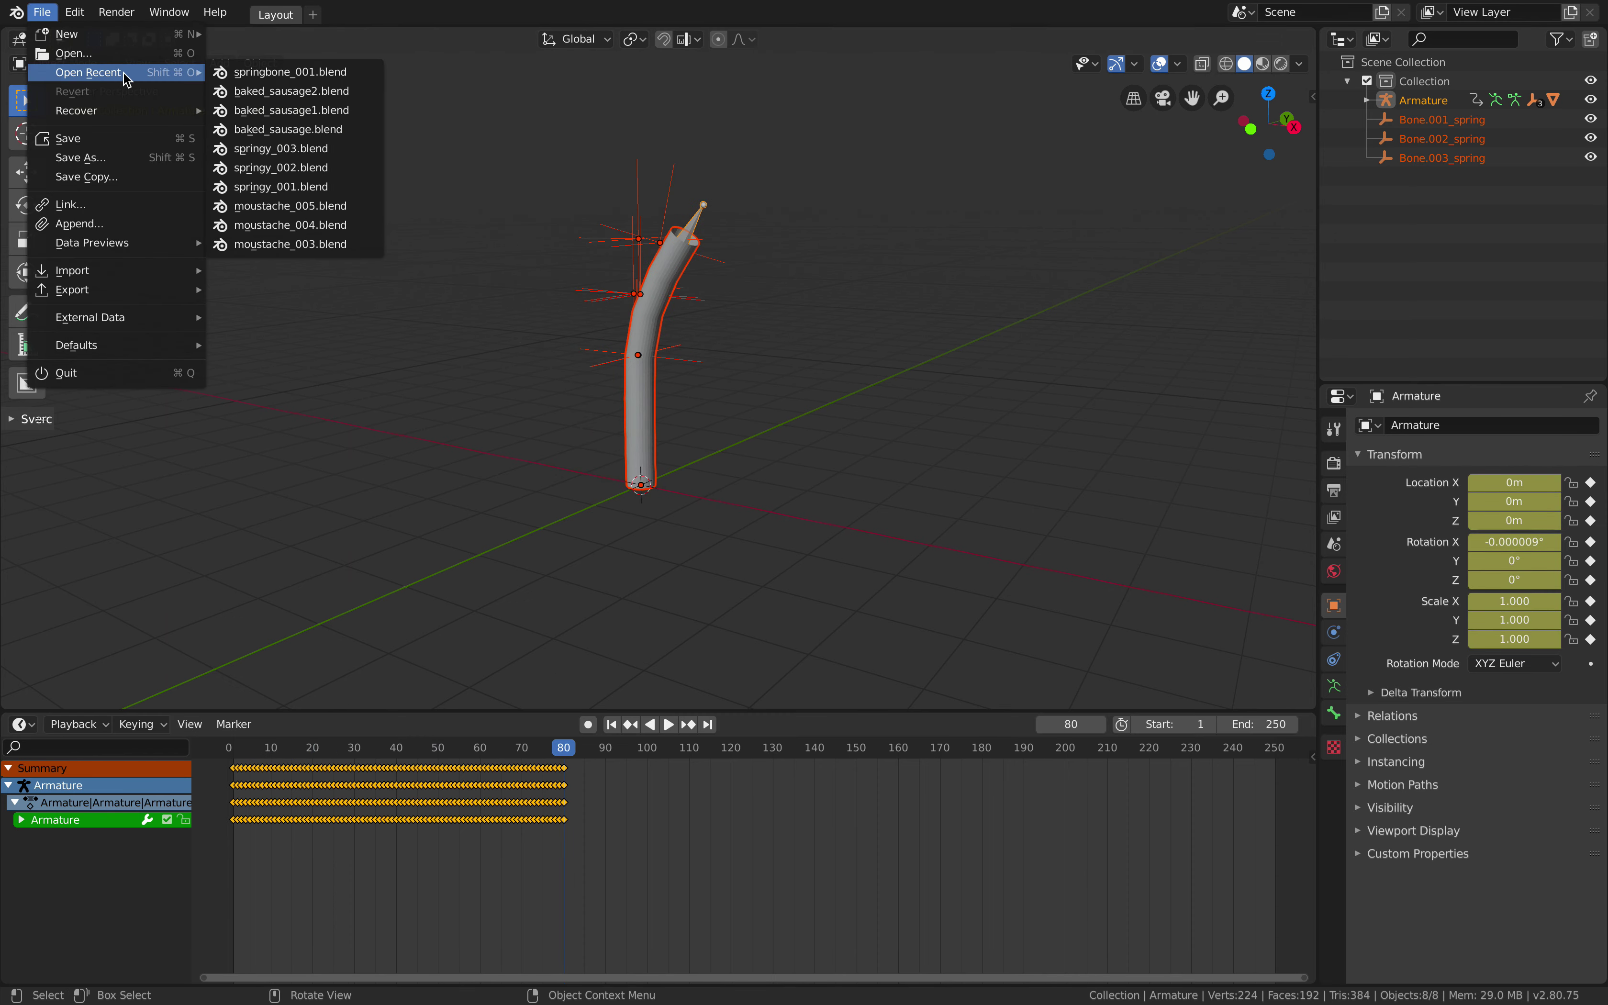
{"action": "left_click", "coordinate": [274, 91]}
{"action": "left_click", "coordinate": [668, 524]}
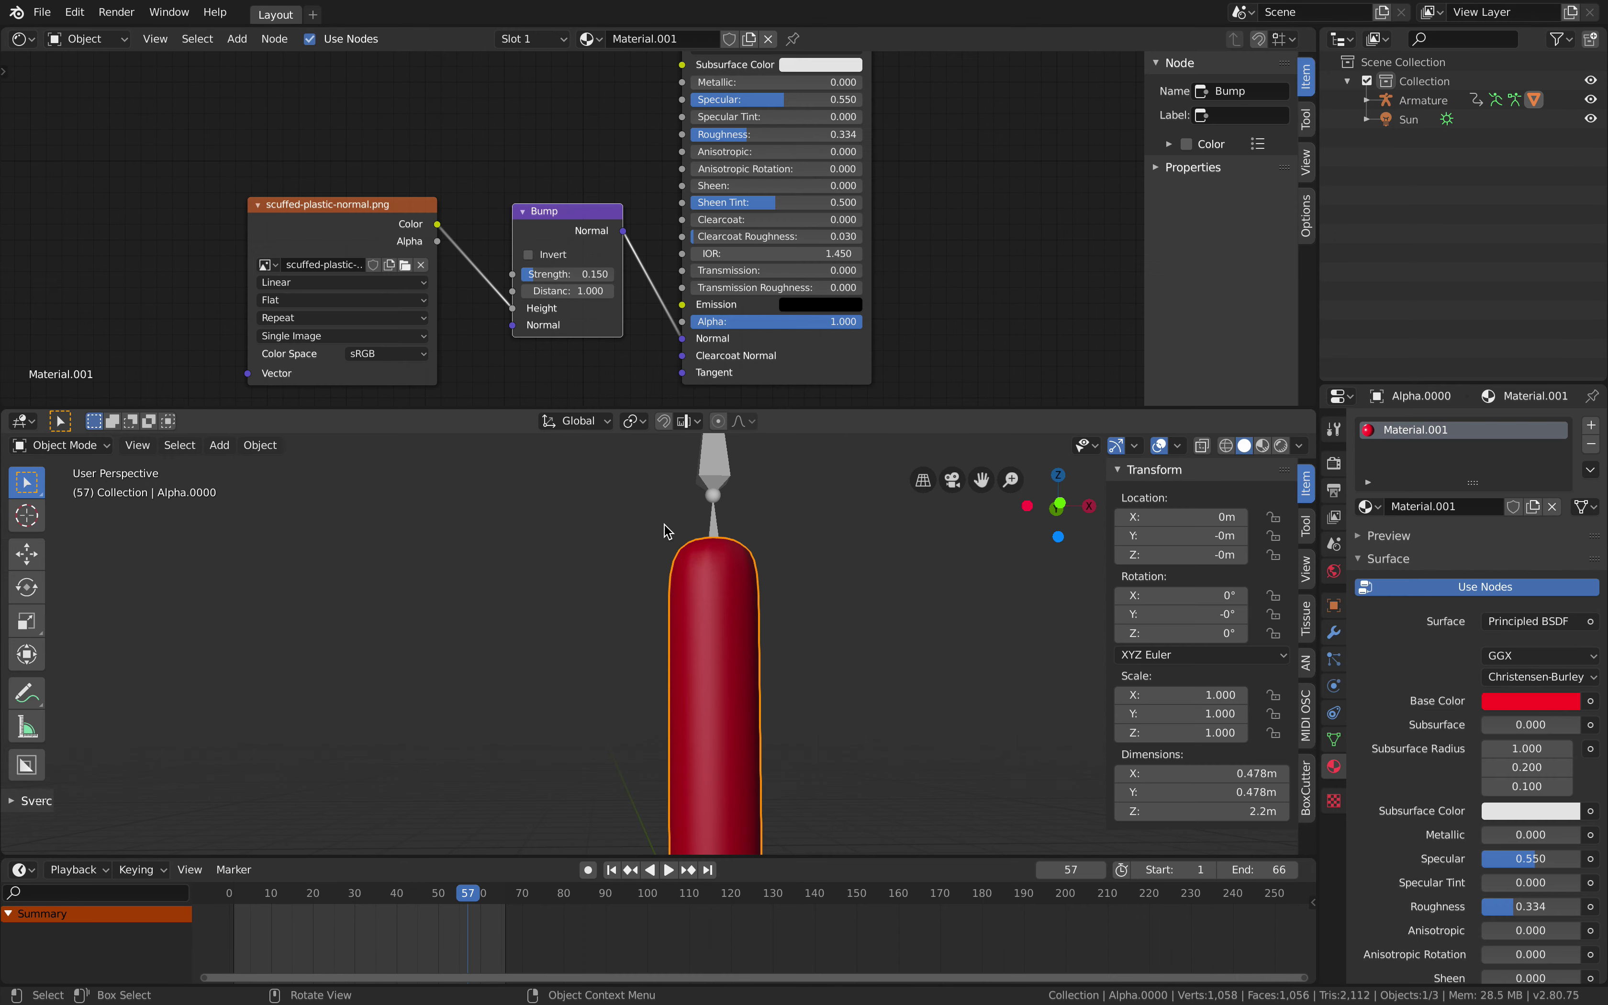
Open the recent file springbone_001.blend and save it as springbone_002.blend.
{"action": "left_click", "coordinate": [43, 12]}
{"action": "mouse_move", "coordinate": [119, 72]}
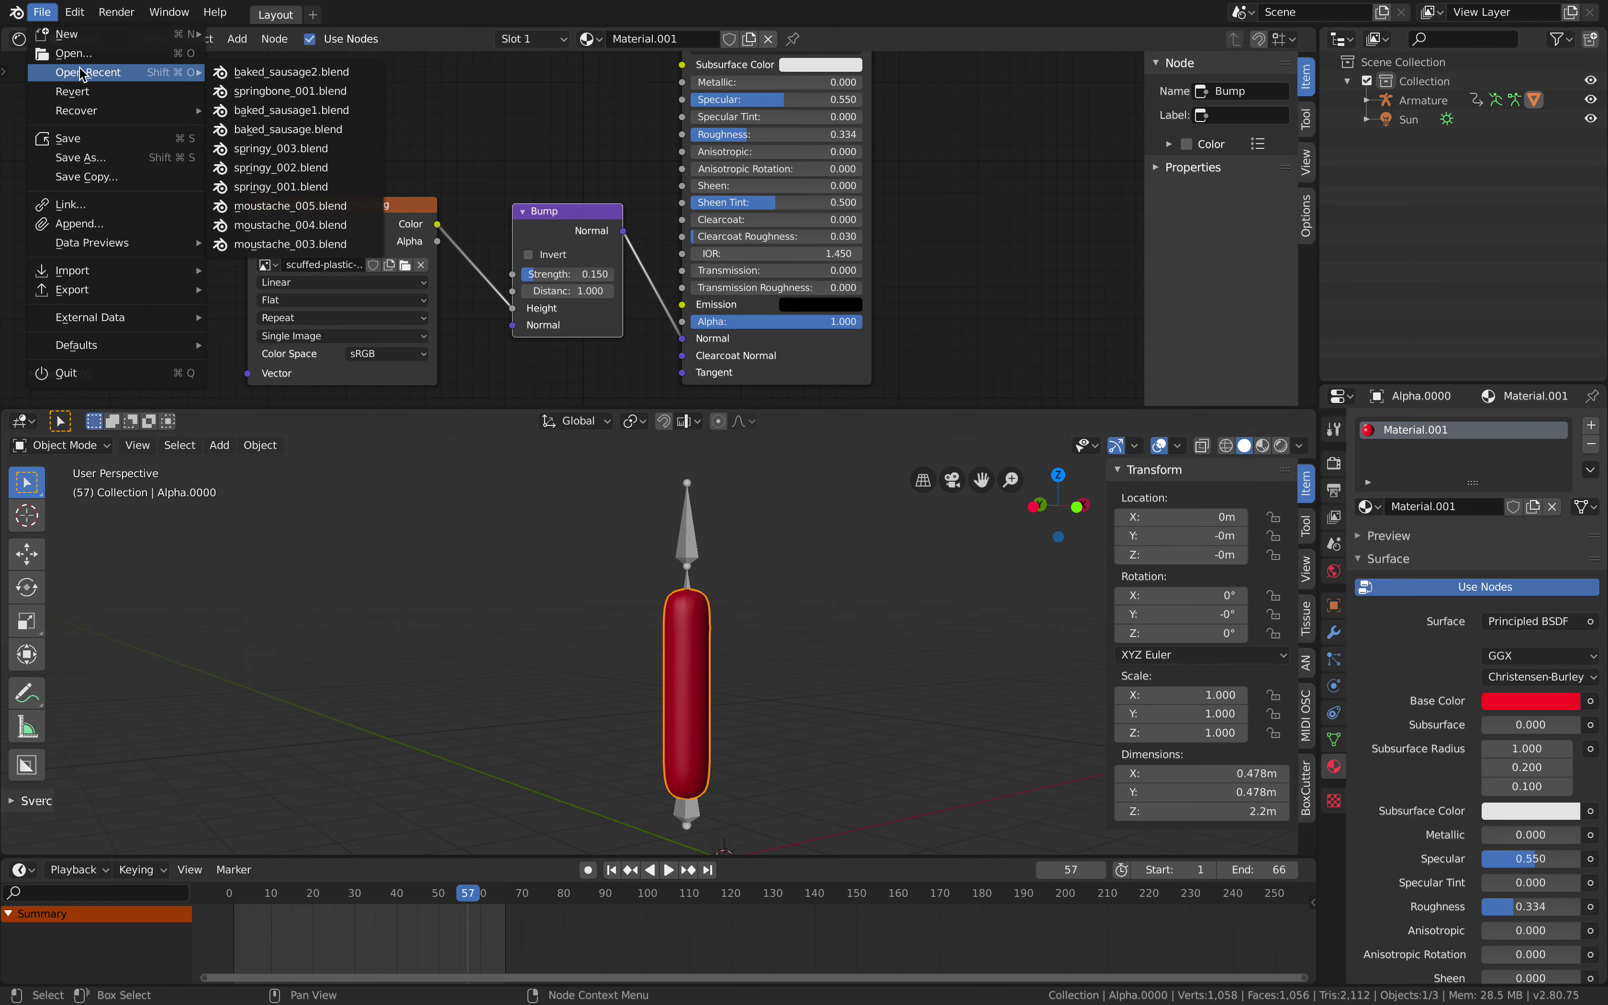
{"action": "left_click", "coordinate": [256, 91]}
{"action": "left_click", "coordinate": [42, 12]}
{"action": "left_click", "coordinate": [113, 157]}
{"action": "left_click", "coordinate": [1516, 64]}
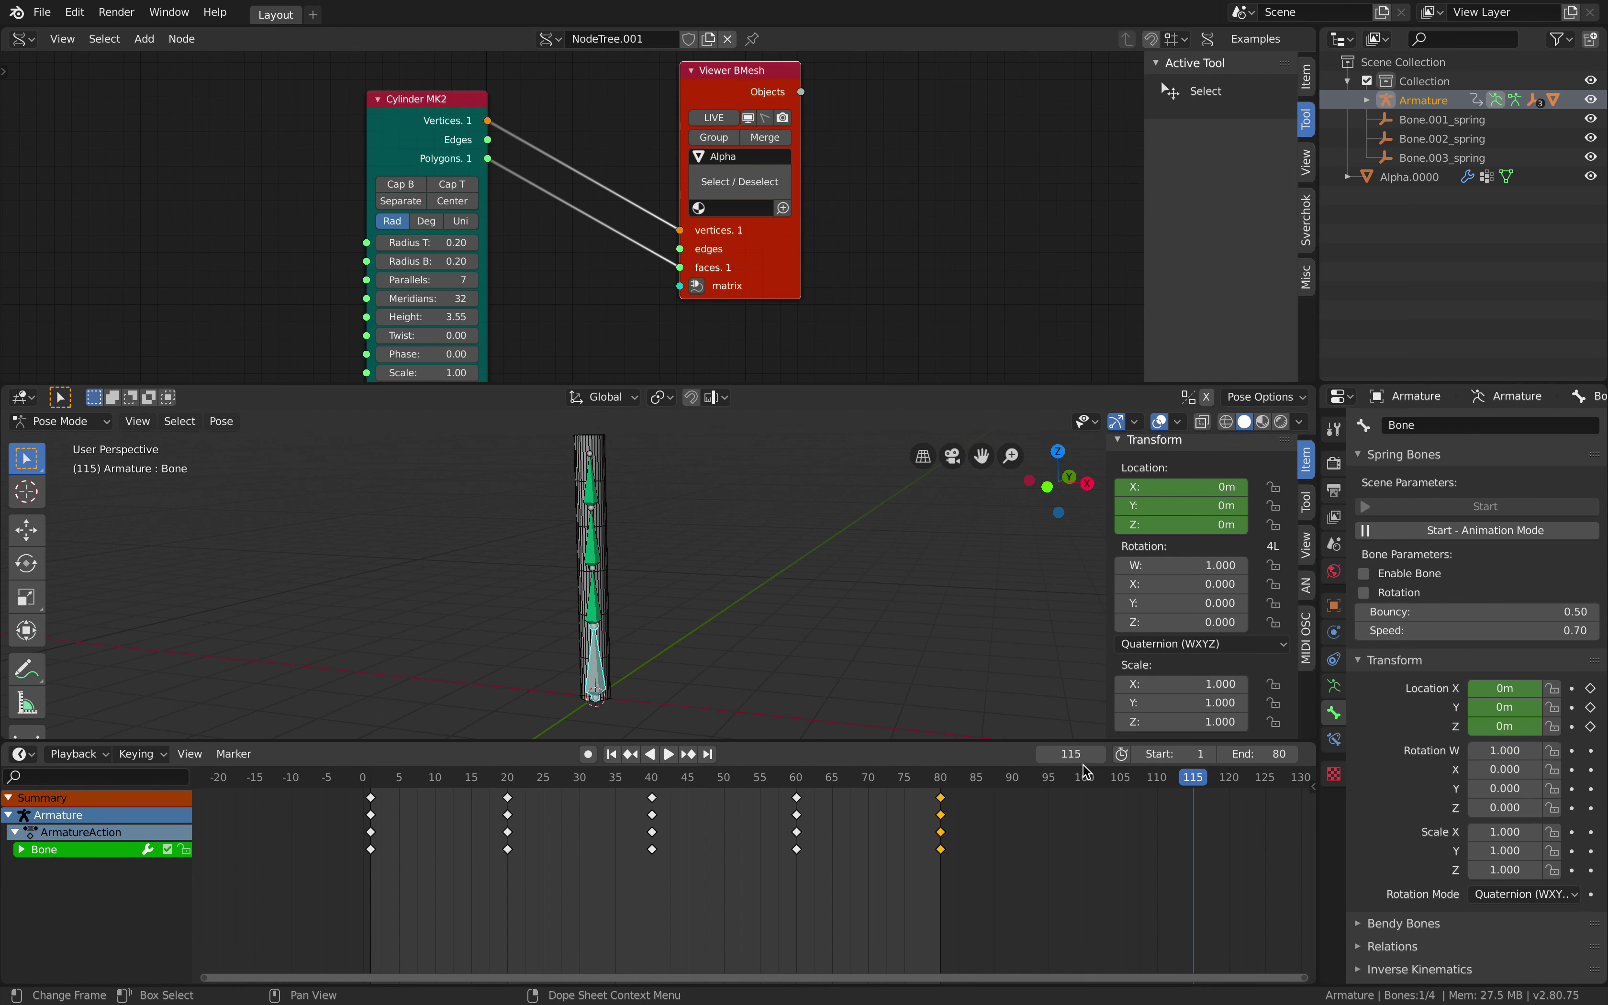
Set the animation's end frame to 120 and play the bouncing cylinder over the longer range.
{"action": "left_click", "coordinate": [870, 783]}
{"action": "key", "text": "space"}
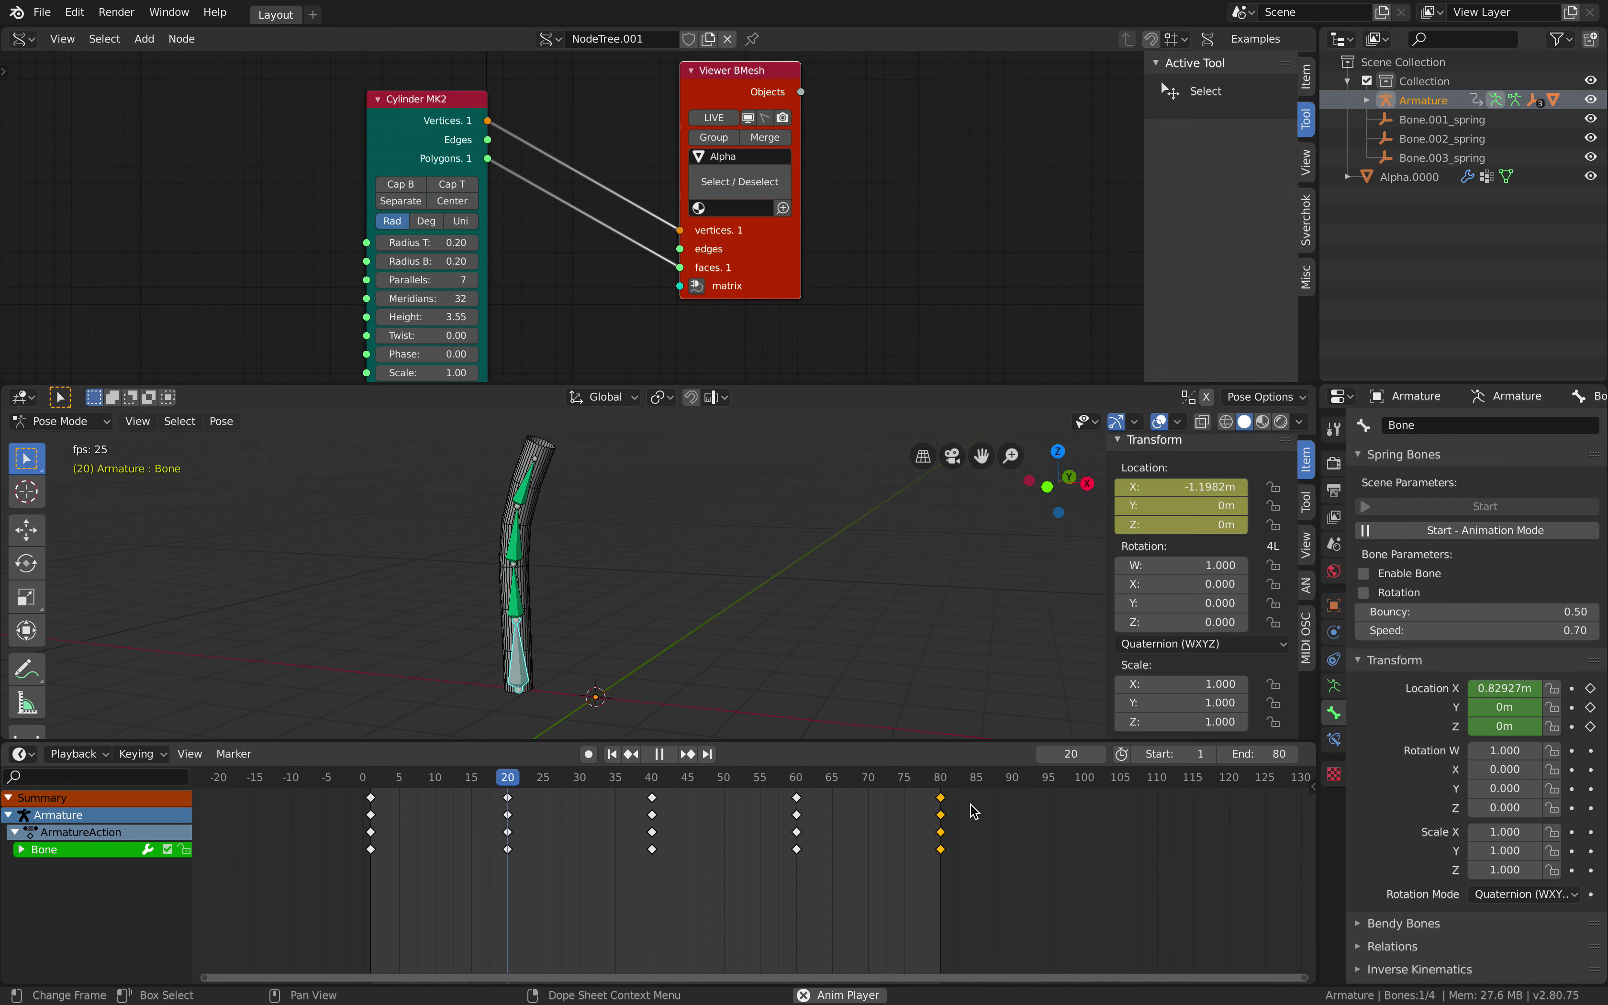
{"action": "left_click", "coordinate": [1273, 750]}
{"action": "type", "text": "120"}
{"action": "key", "text": "Return"}
{"action": "left_click", "coordinate": [670, 753]}
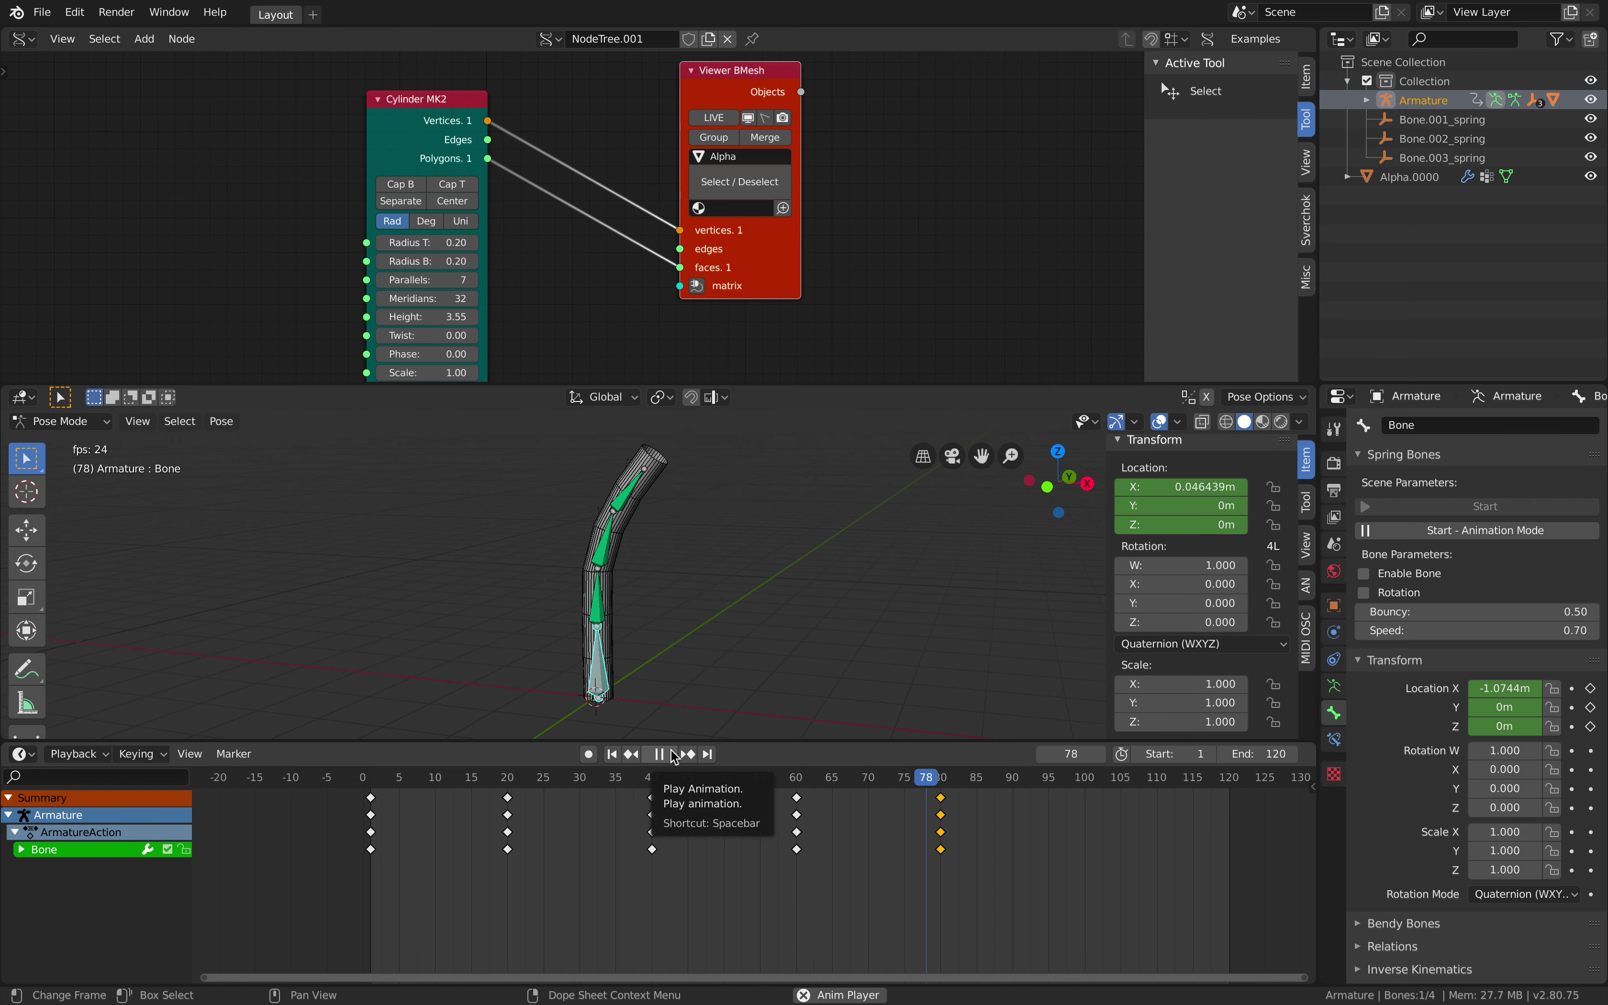
{"action": "left_click", "coordinate": [673, 755]}
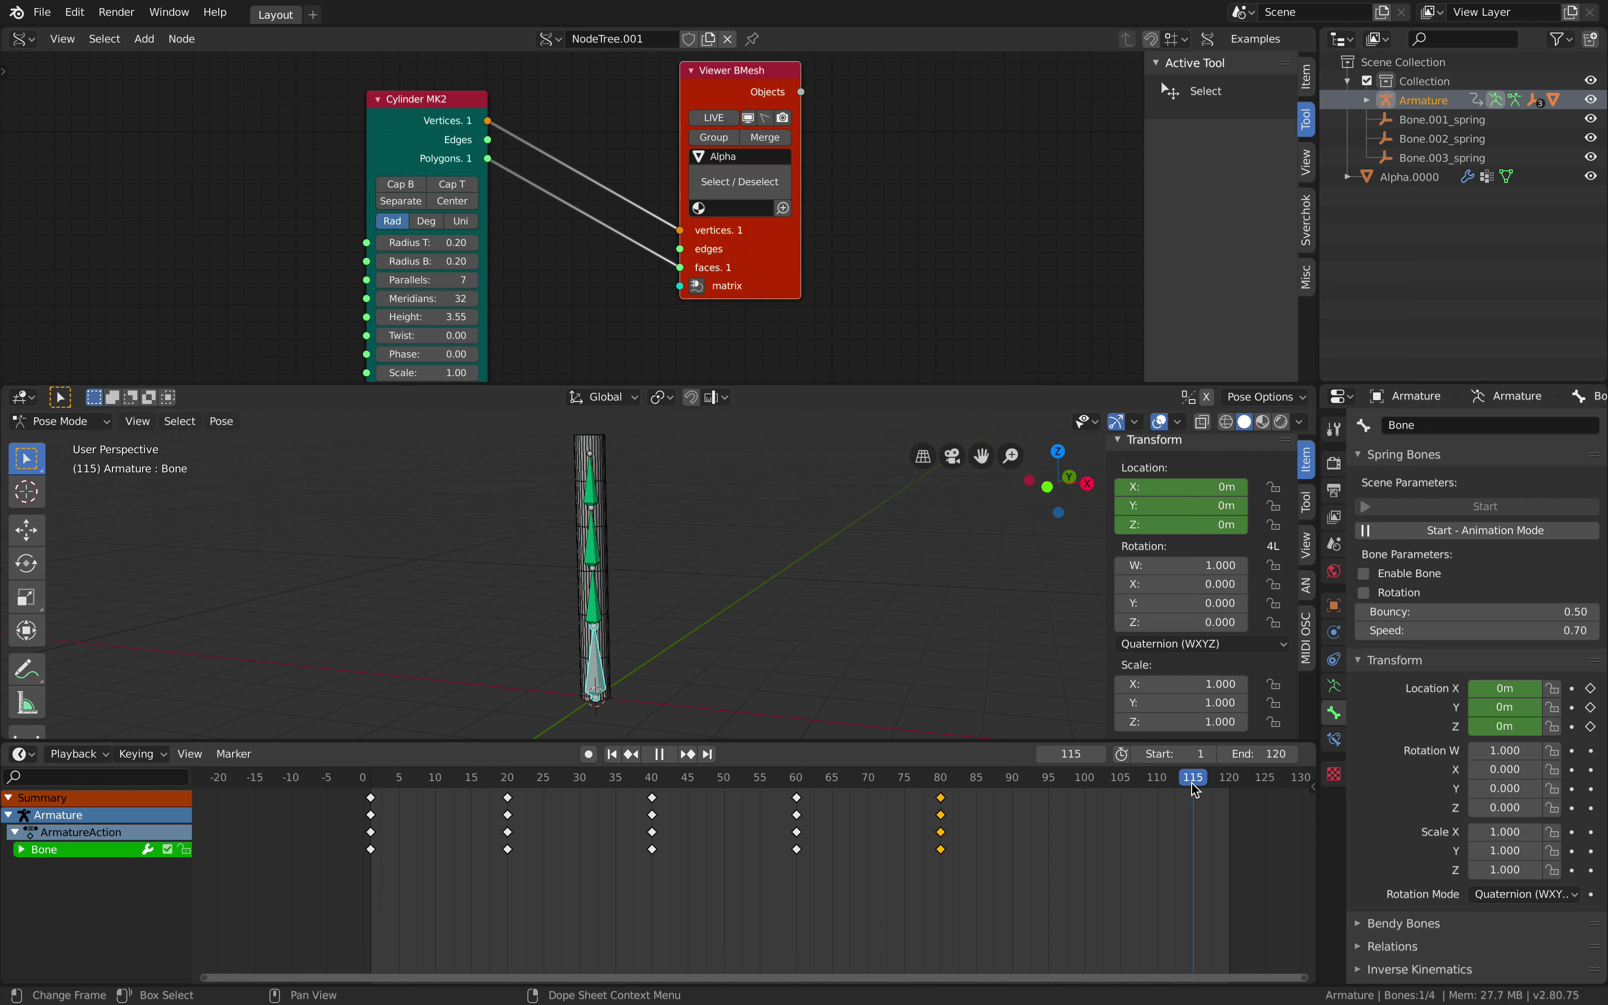
Duplicate the bone's frame 80 keyframes to frame 120, play the animation and return to frame 1.
{"action": "key", "text": "shift+d"}
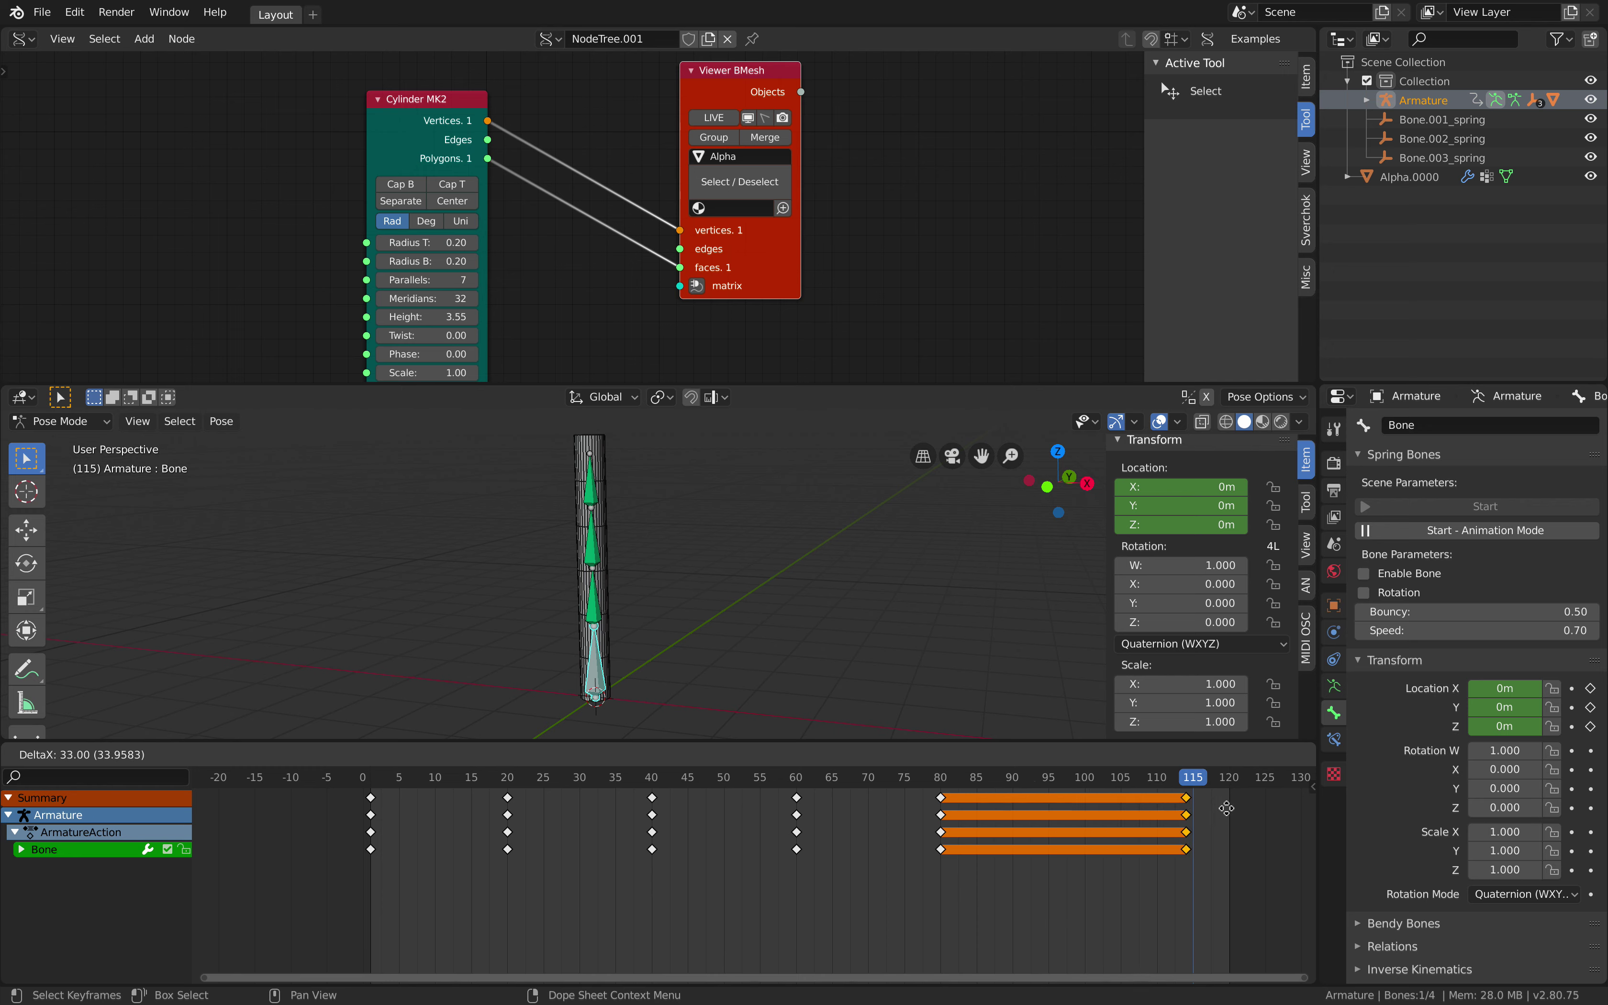
{"action": "left_click", "coordinate": [1264, 807]}
{"action": "left_click_drag", "start_coordinate": [919, 779], "coordinate": [393, 779]}
{"action": "left_click", "coordinate": [625, 753]}
{"action": "left_click", "coordinate": [668, 753]}
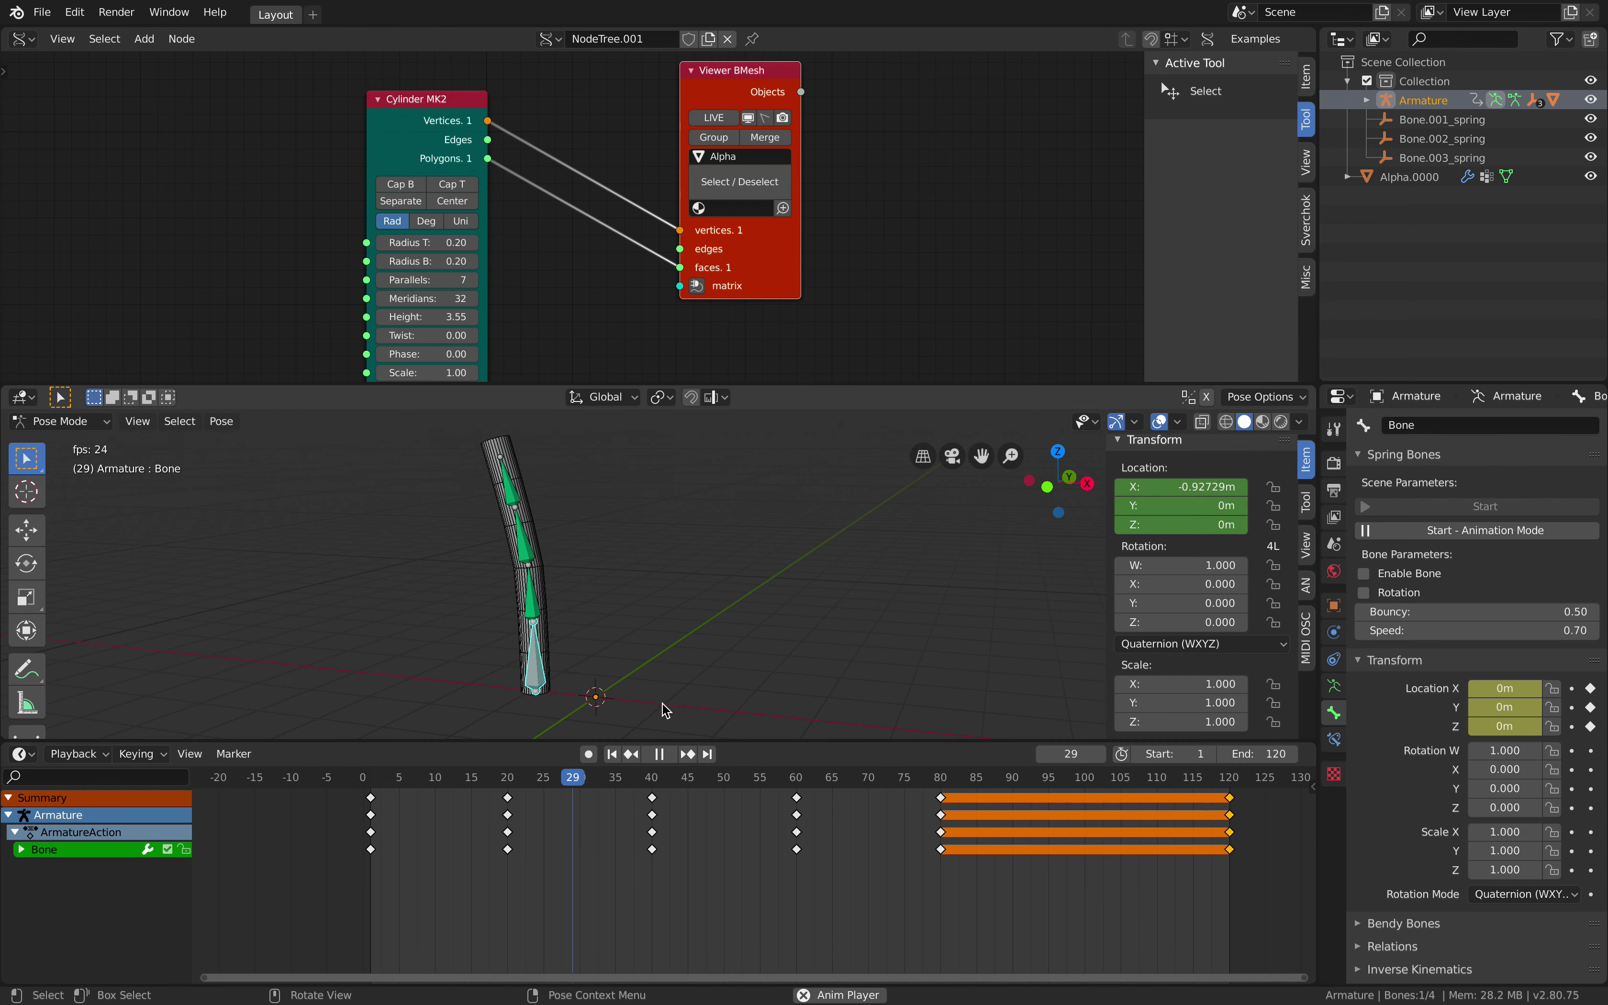
{"action": "left_click", "coordinate": [611, 754]}
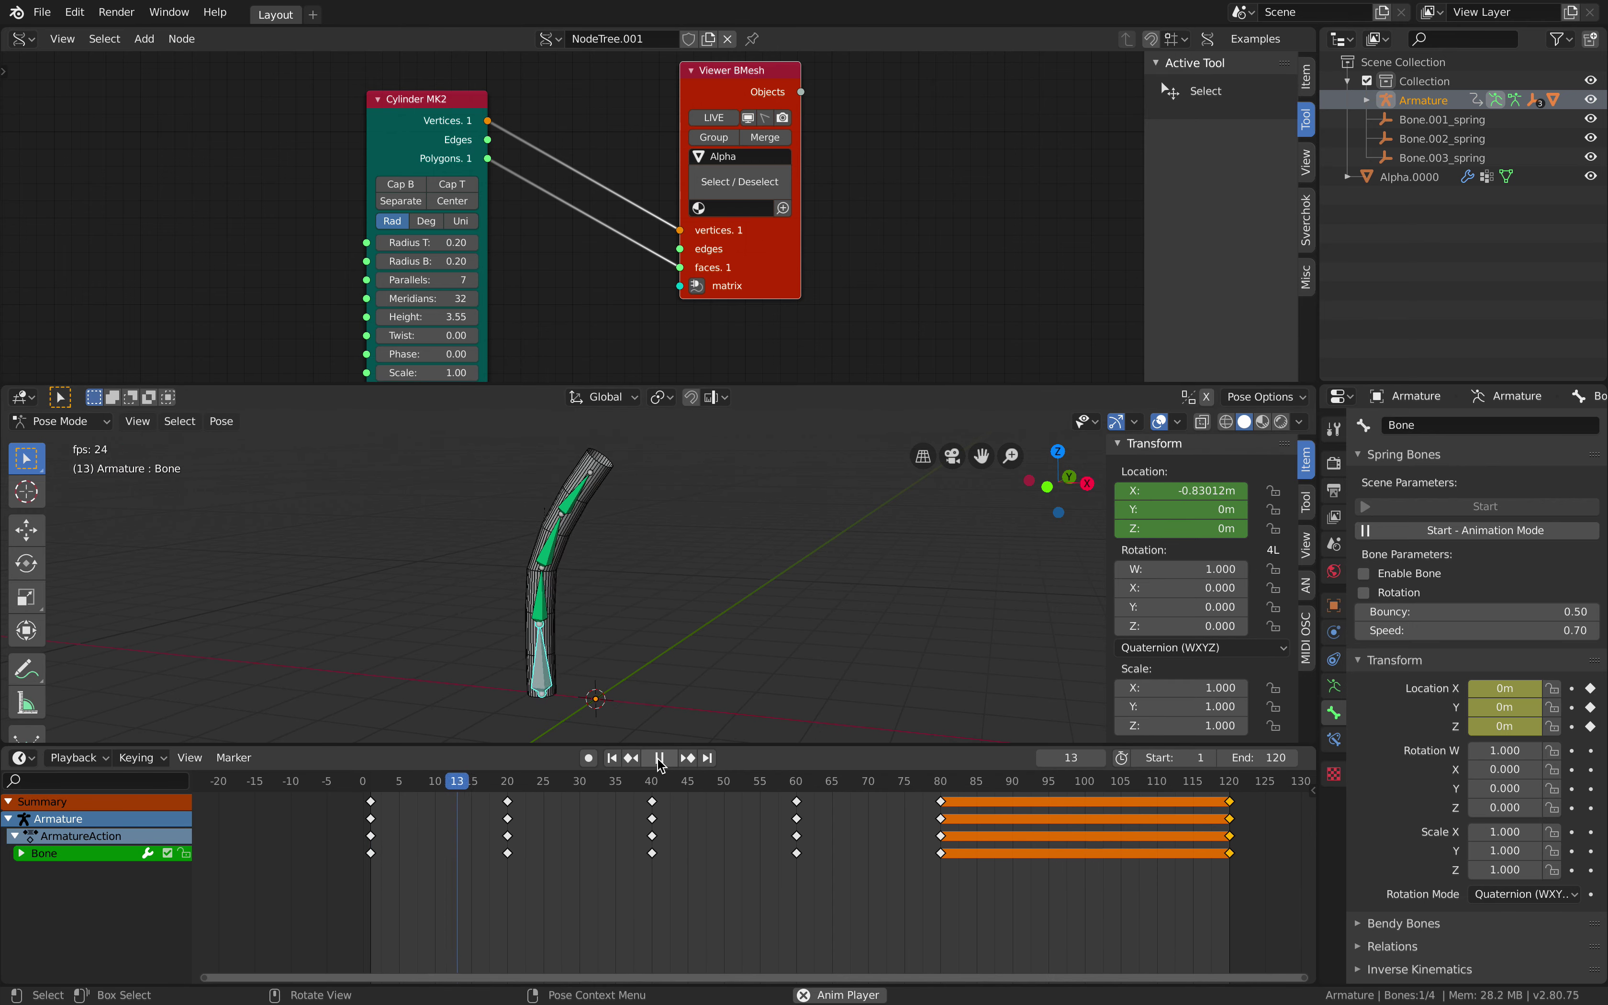
{"action": "left_click", "coordinate": [660, 761]}
{"action": "left_click", "coordinate": [615, 762]}
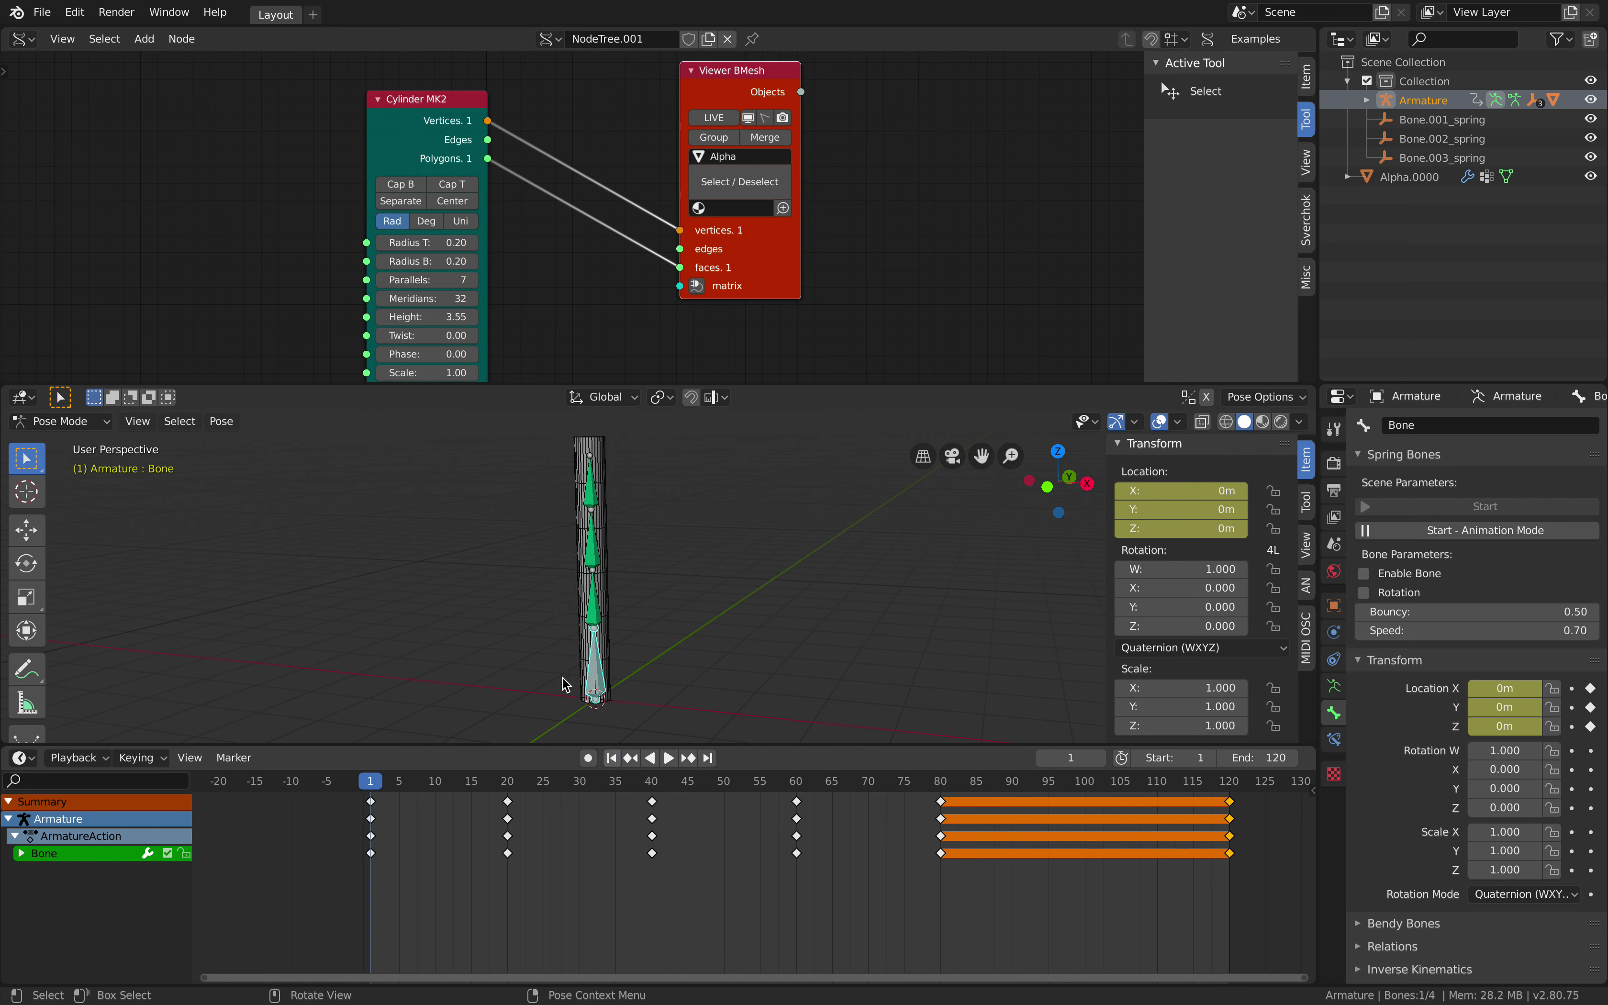
Save the file and export the scene as springbone_002.fbx to the BLEND_SpringBonesDemo folder.
{"action": "left_click", "coordinate": [42, 12]}
{"action": "left_click", "coordinate": [80, 138]}
{"action": "left_click", "coordinate": [52, 17]}
{"action": "mouse_move", "coordinate": [119, 290]}
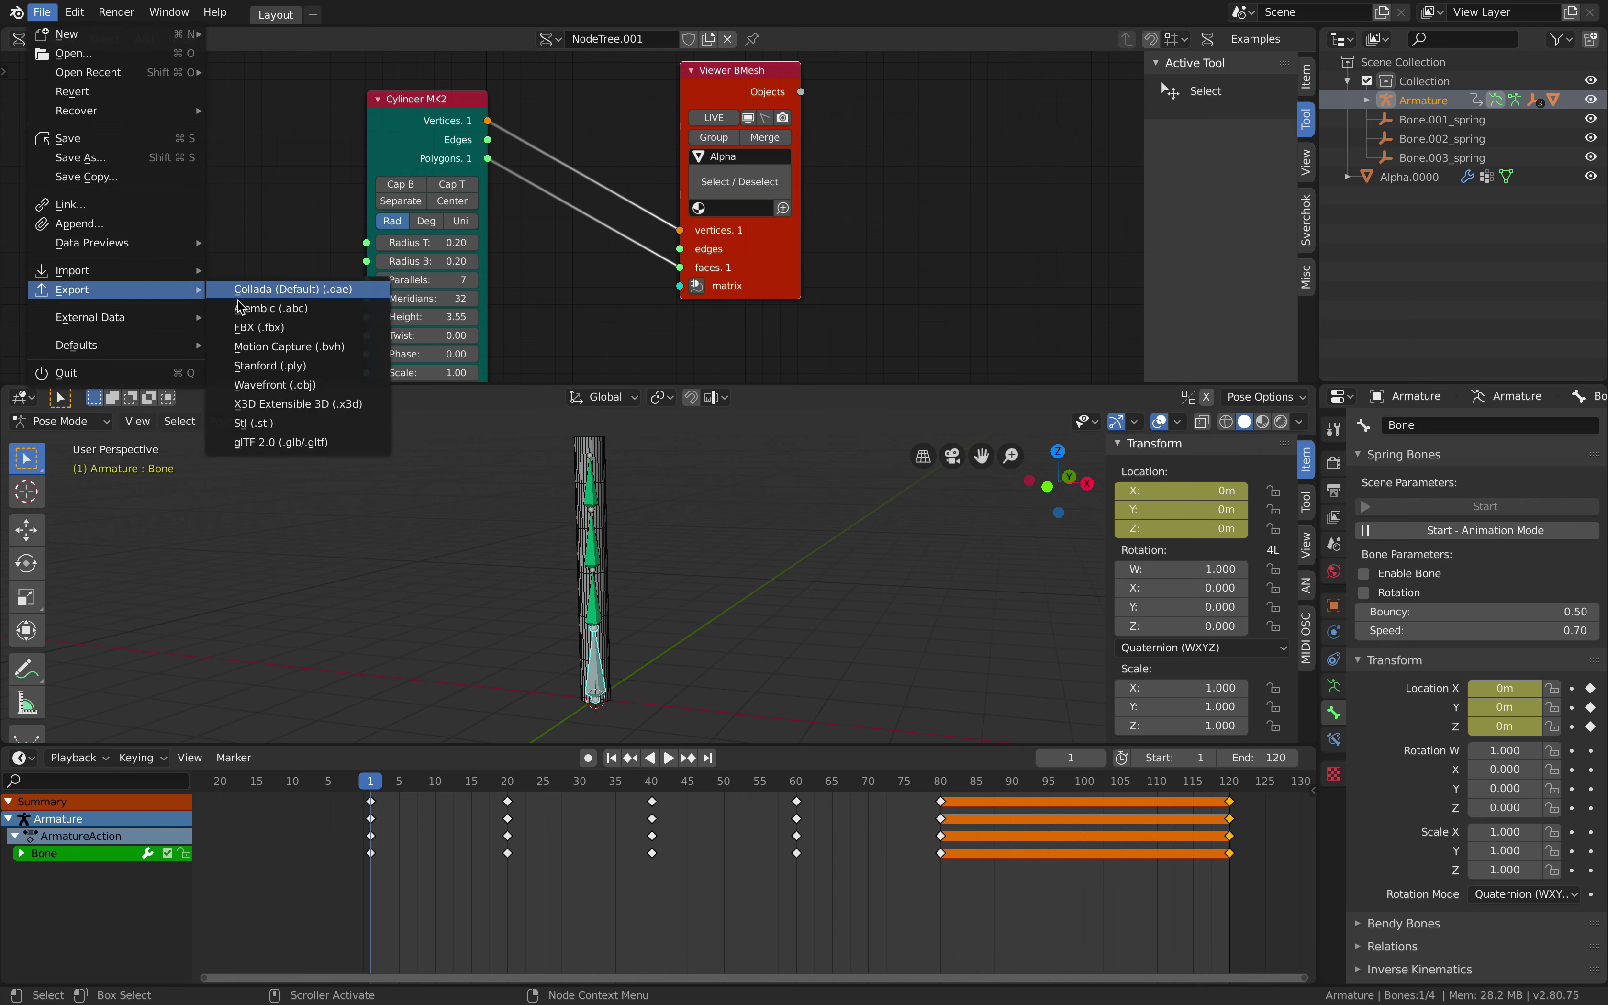
{"action": "left_click", "coordinate": [322, 328]}
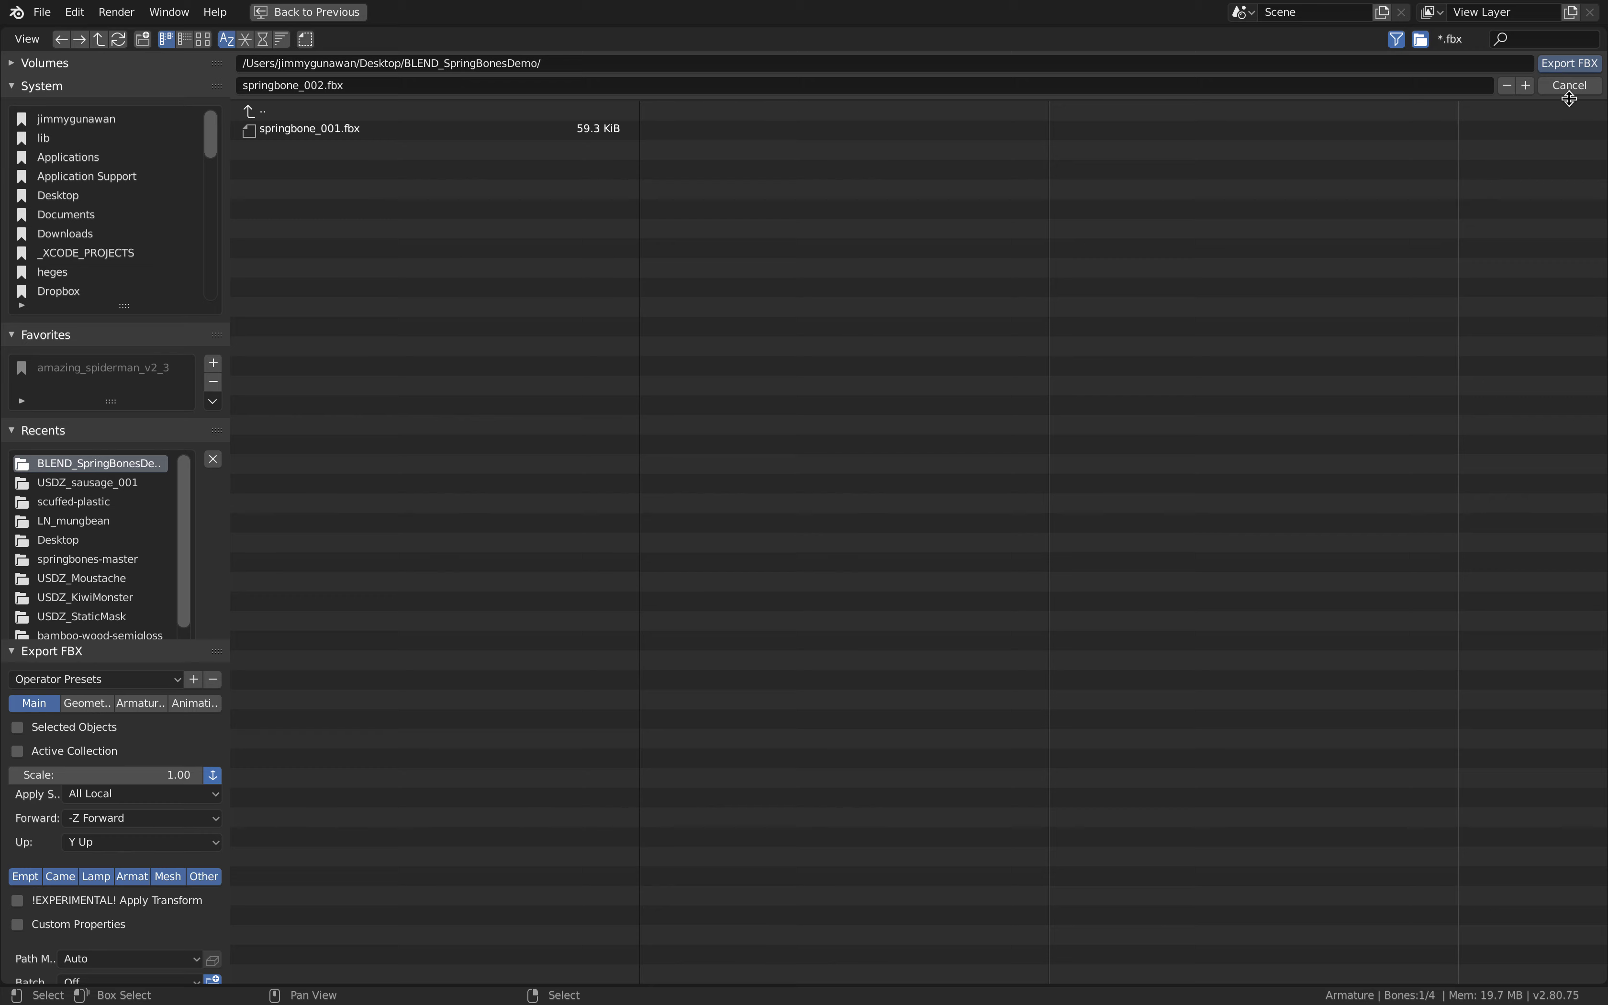
{"action": "left_click", "coordinate": [1561, 64]}
Create a new General file and delete all of its default objects.
{"action": "left_click", "coordinate": [43, 12]}
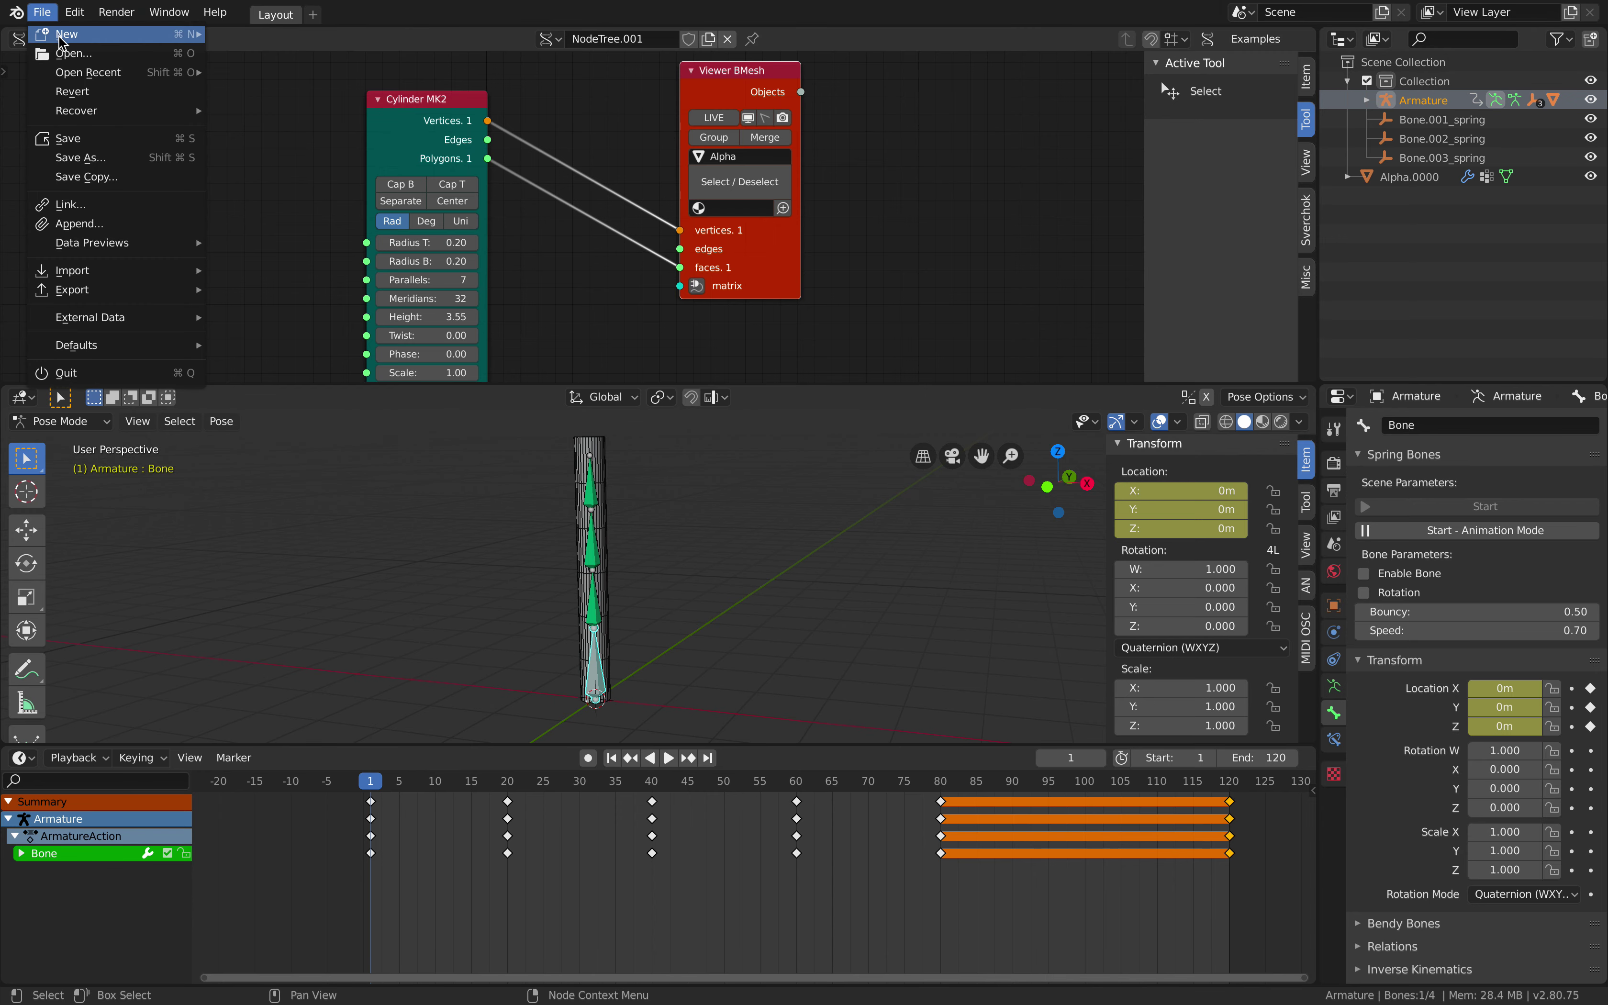
{"action": "left_click", "coordinate": [234, 34]}
{"action": "left_click", "coordinate": [631, 524]}
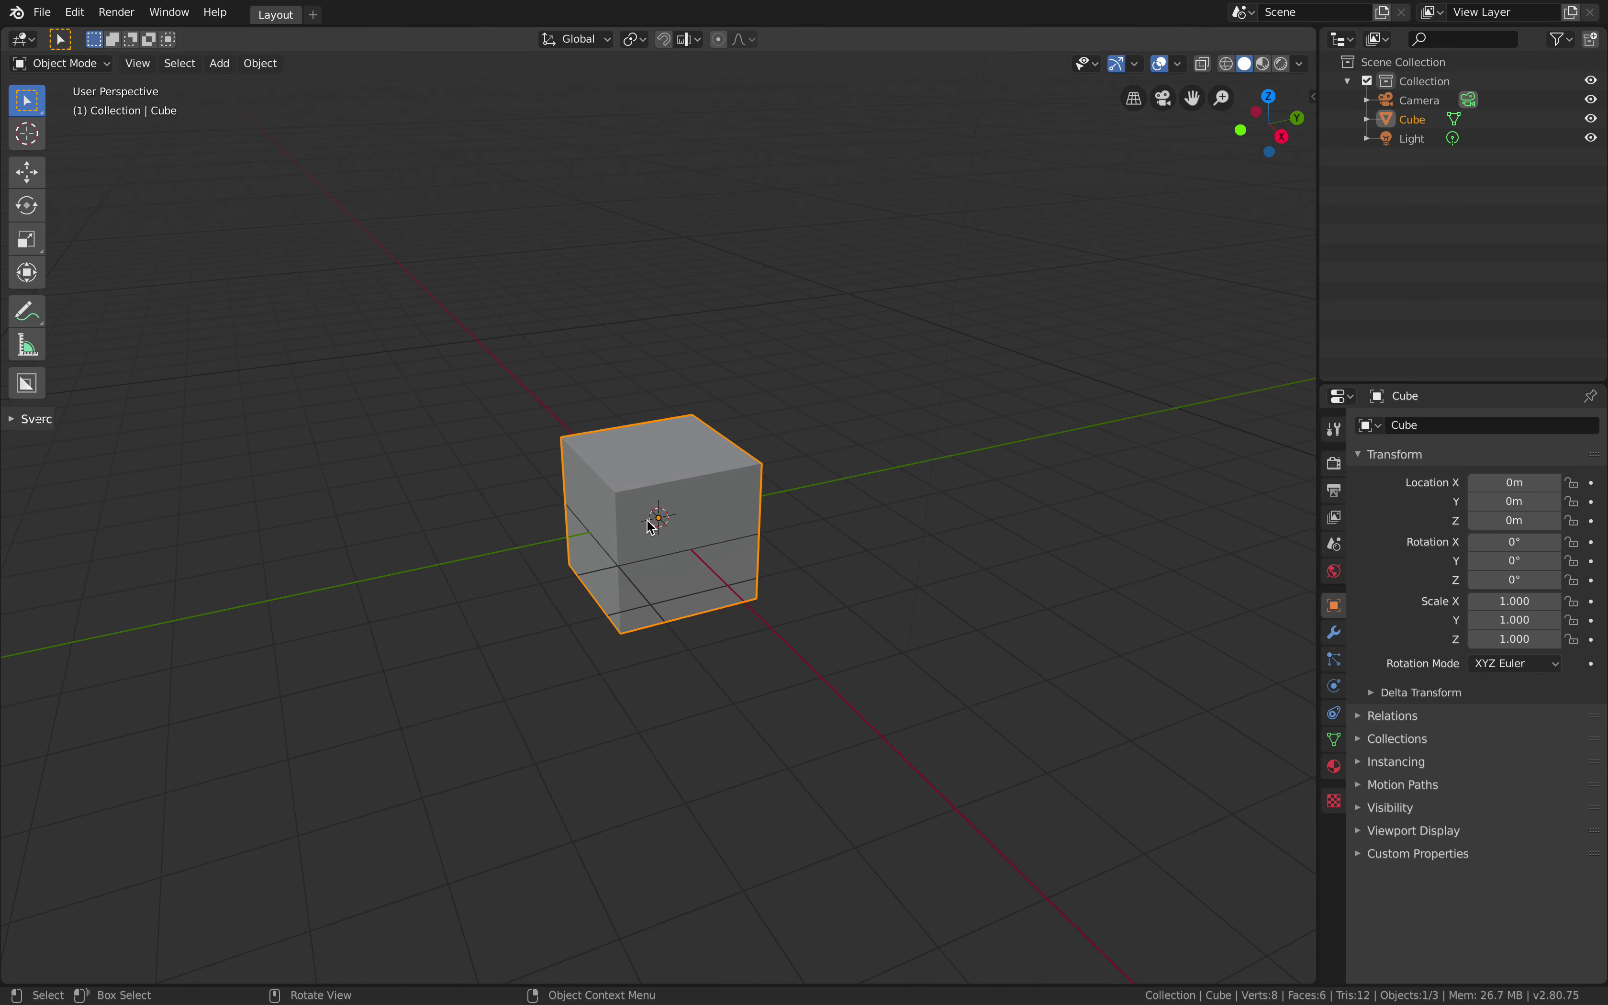
{"action": "key", "text": "a"}
{"action": "key", "text": "Delete"}
Import springbone_002.fbx from the BLEND_SpringBonesDemo folder on the Desktop.
{"action": "left_click", "coordinate": [42, 12]}
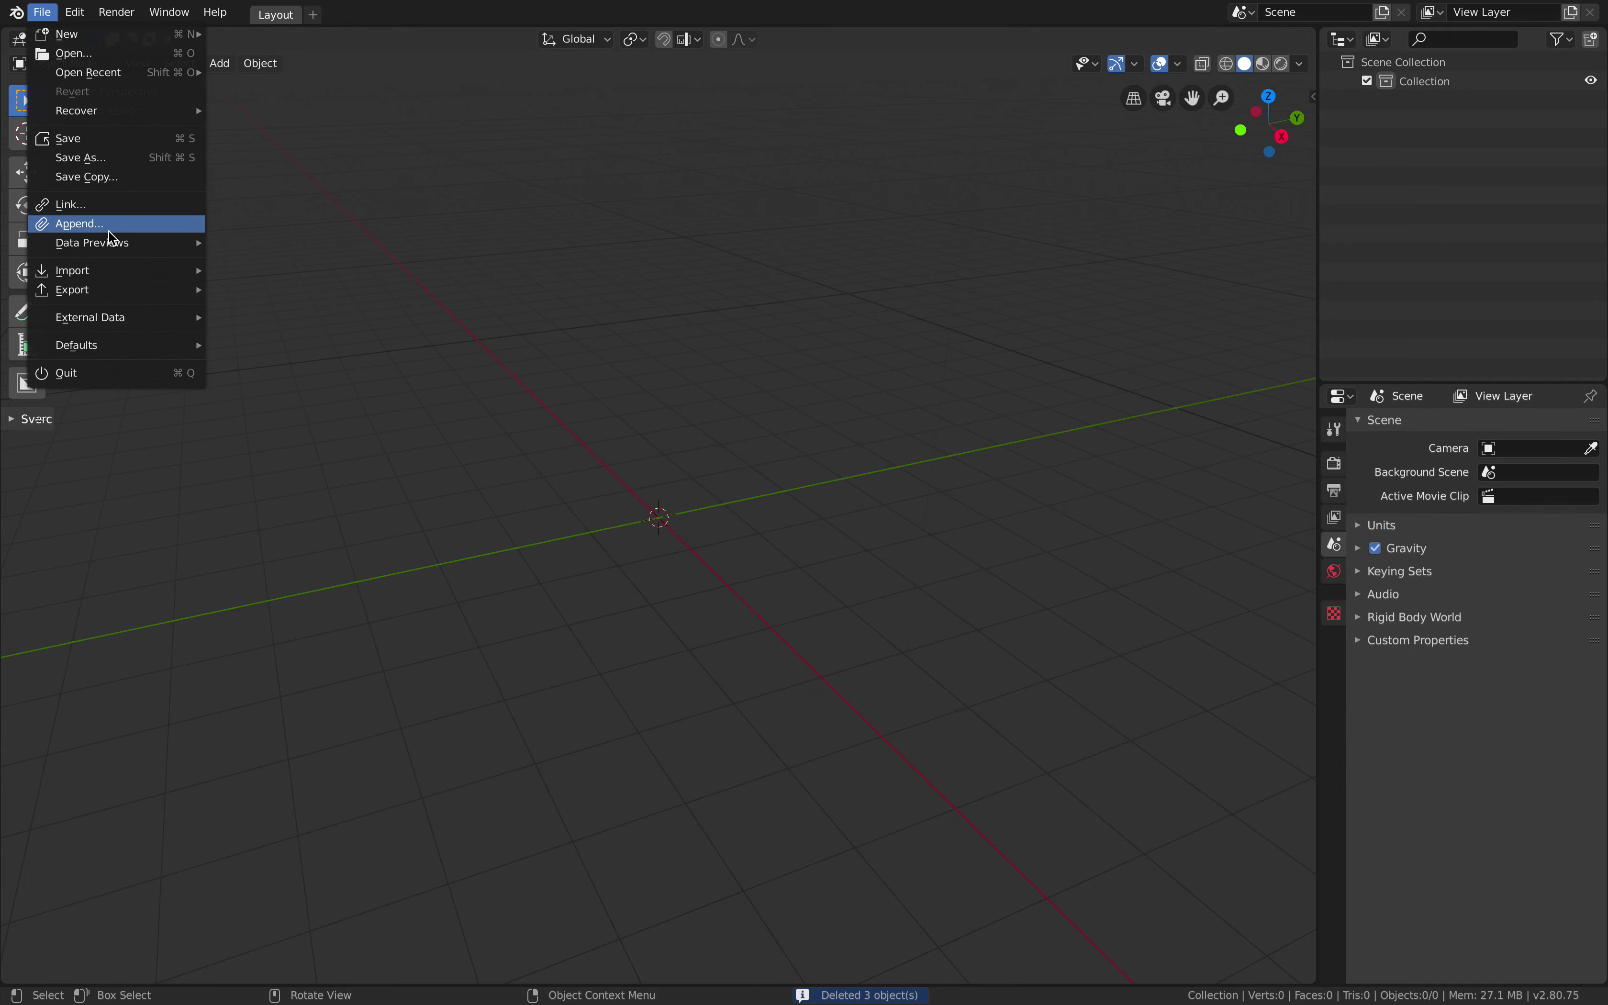
{"action": "mouse_move", "coordinate": [122, 274]}
{"action": "left_click", "coordinate": [260, 308]}
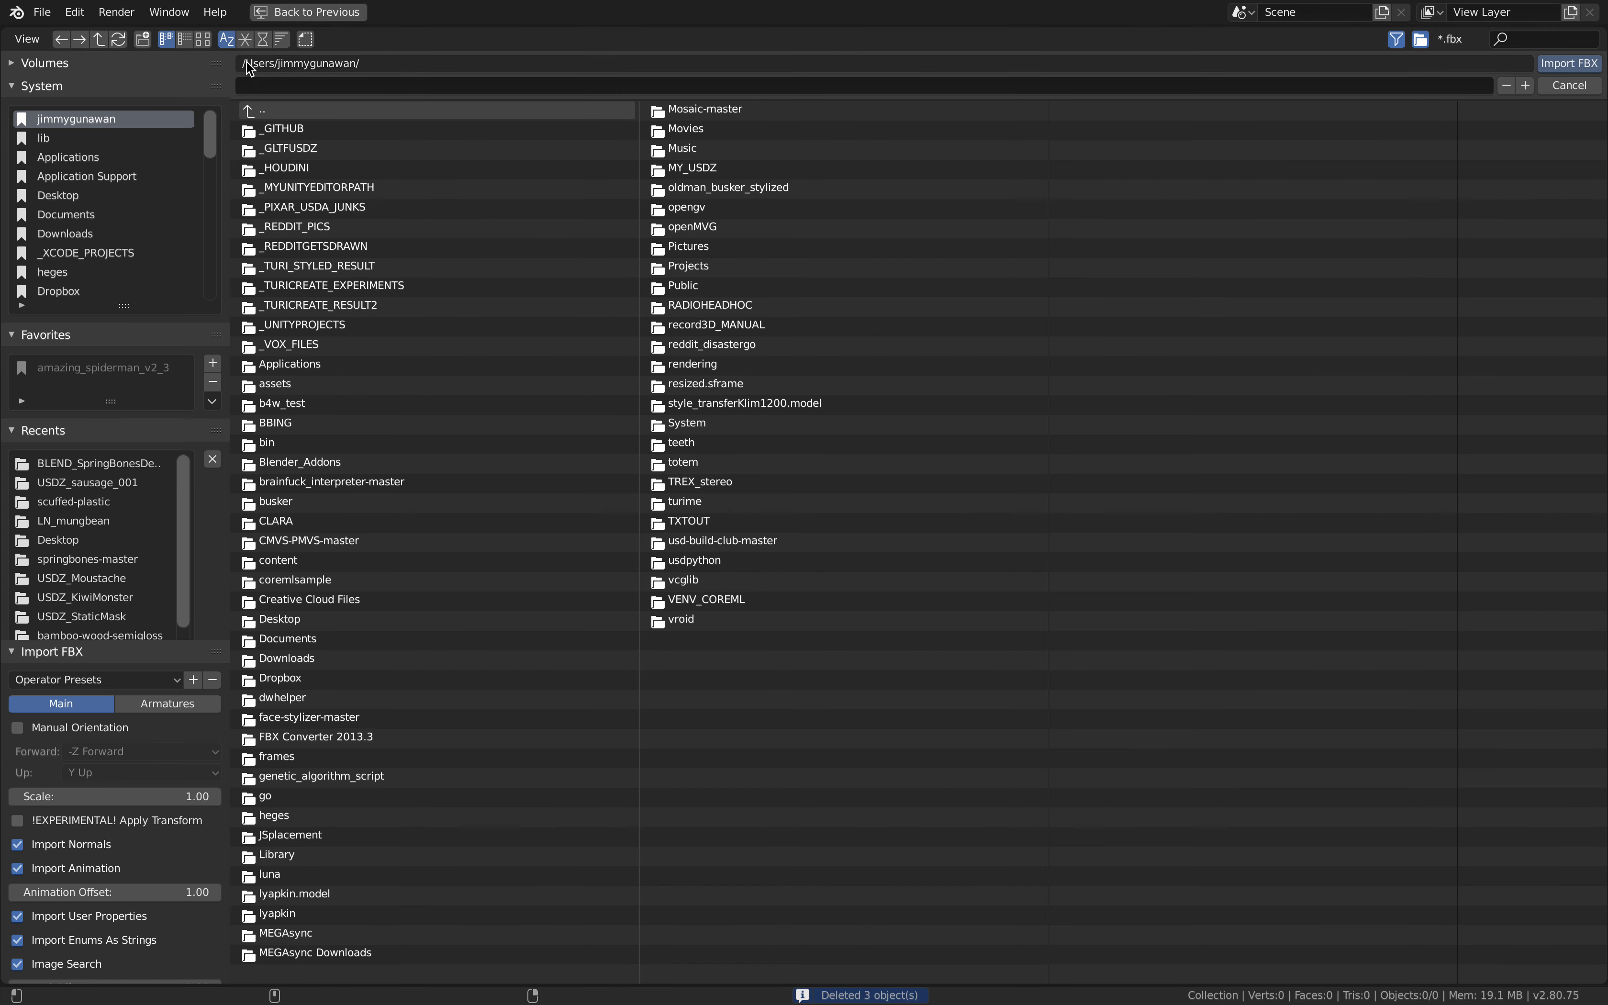
{"action": "left_click", "coordinate": [299, 129]}
{"action": "left_click", "coordinate": [315, 131]}
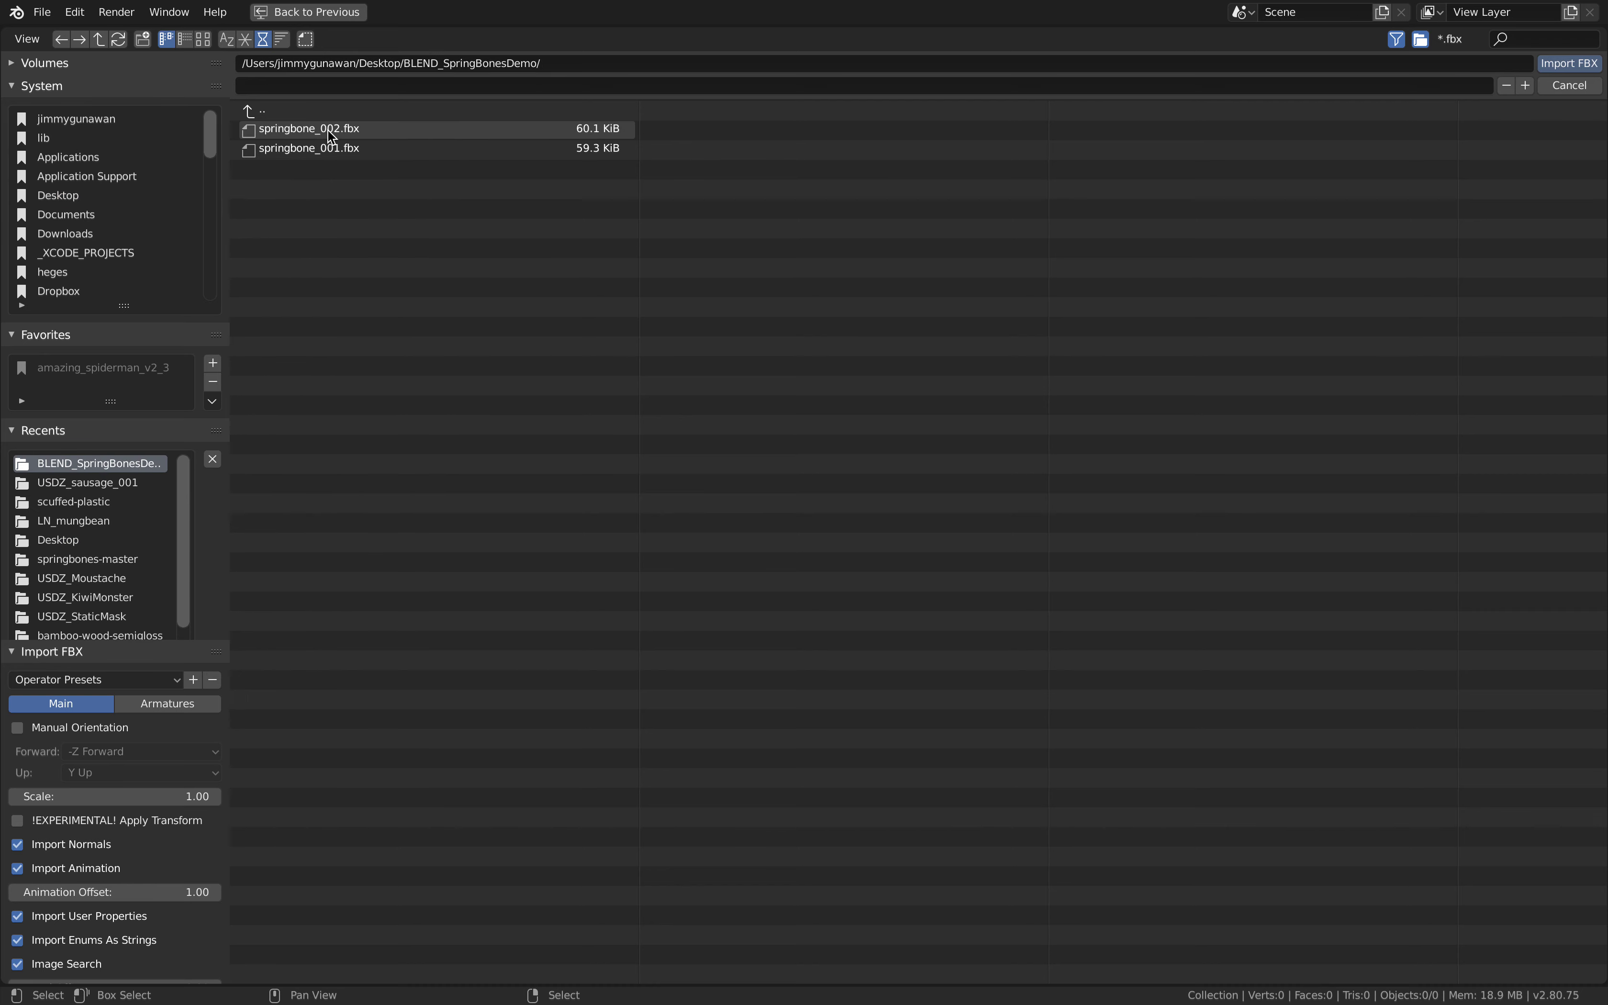
{"action": "double_click", "coordinate": [331, 136]}
Play the imported animation and split off a Timeline area below the viewport to scrub through its keyframes.
{"action": "key", "text": "space"}
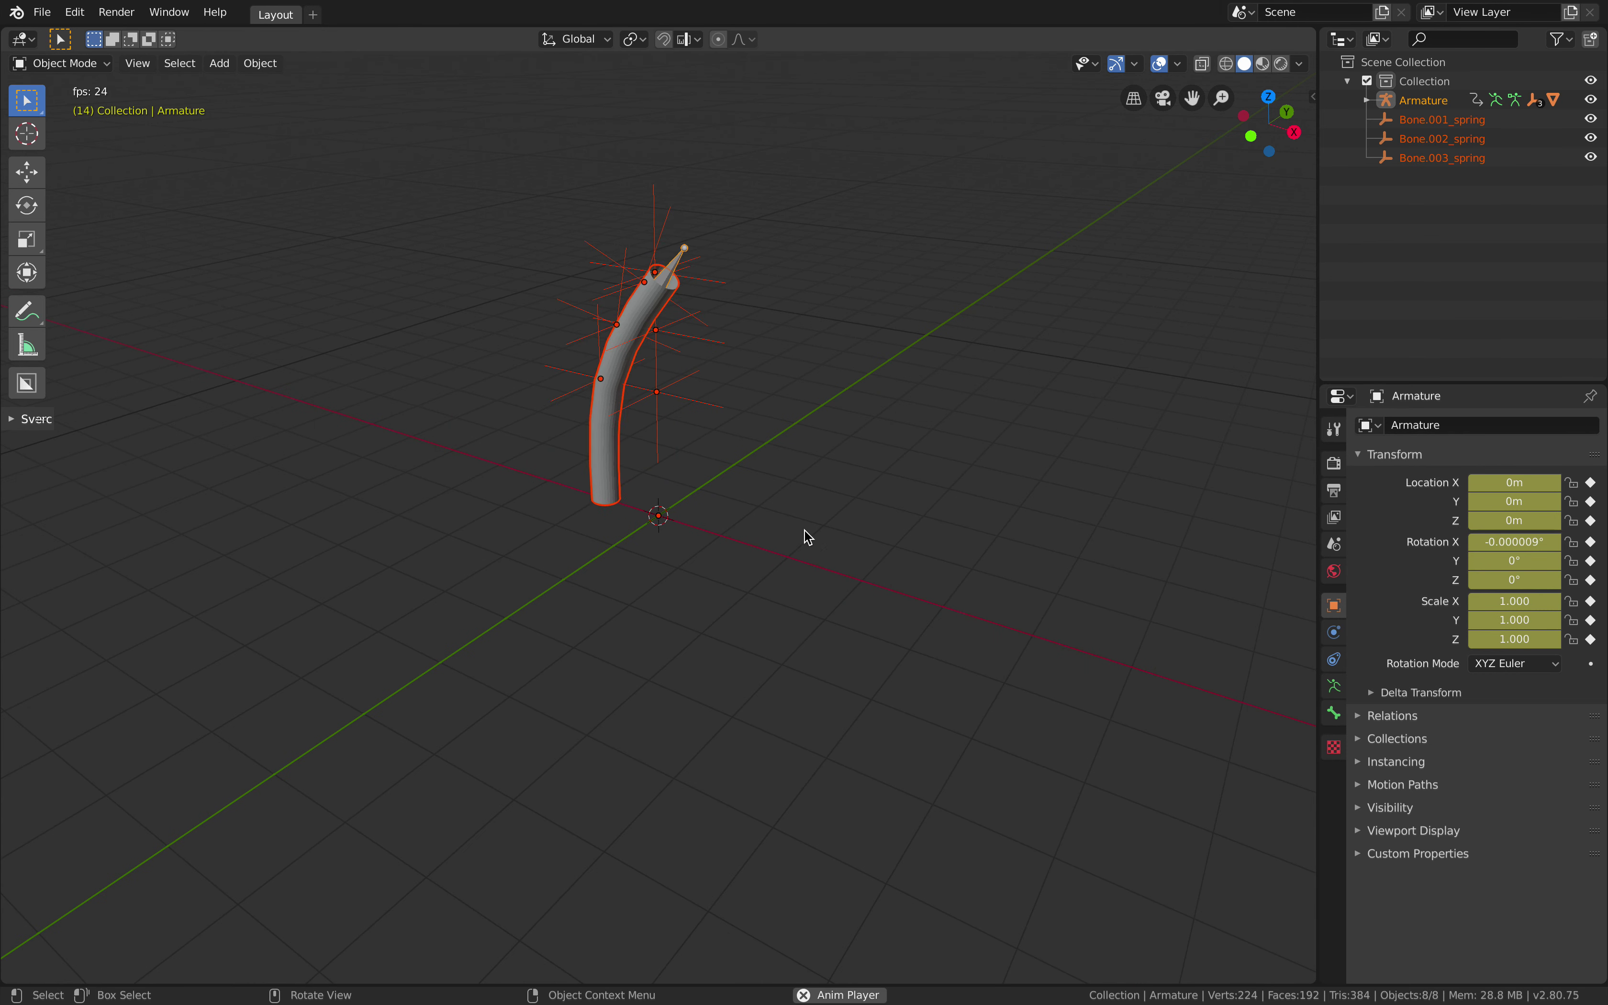
{"action": "middle_click_drag", "start_coordinate": [808, 535], "coordinate": [947, 409]}
{"action": "left_click_drag", "start_coordinate": [1308, 29], "coordinate": [1302, 724]}
{"action": "left_click", "coordinate": [18, 743]}
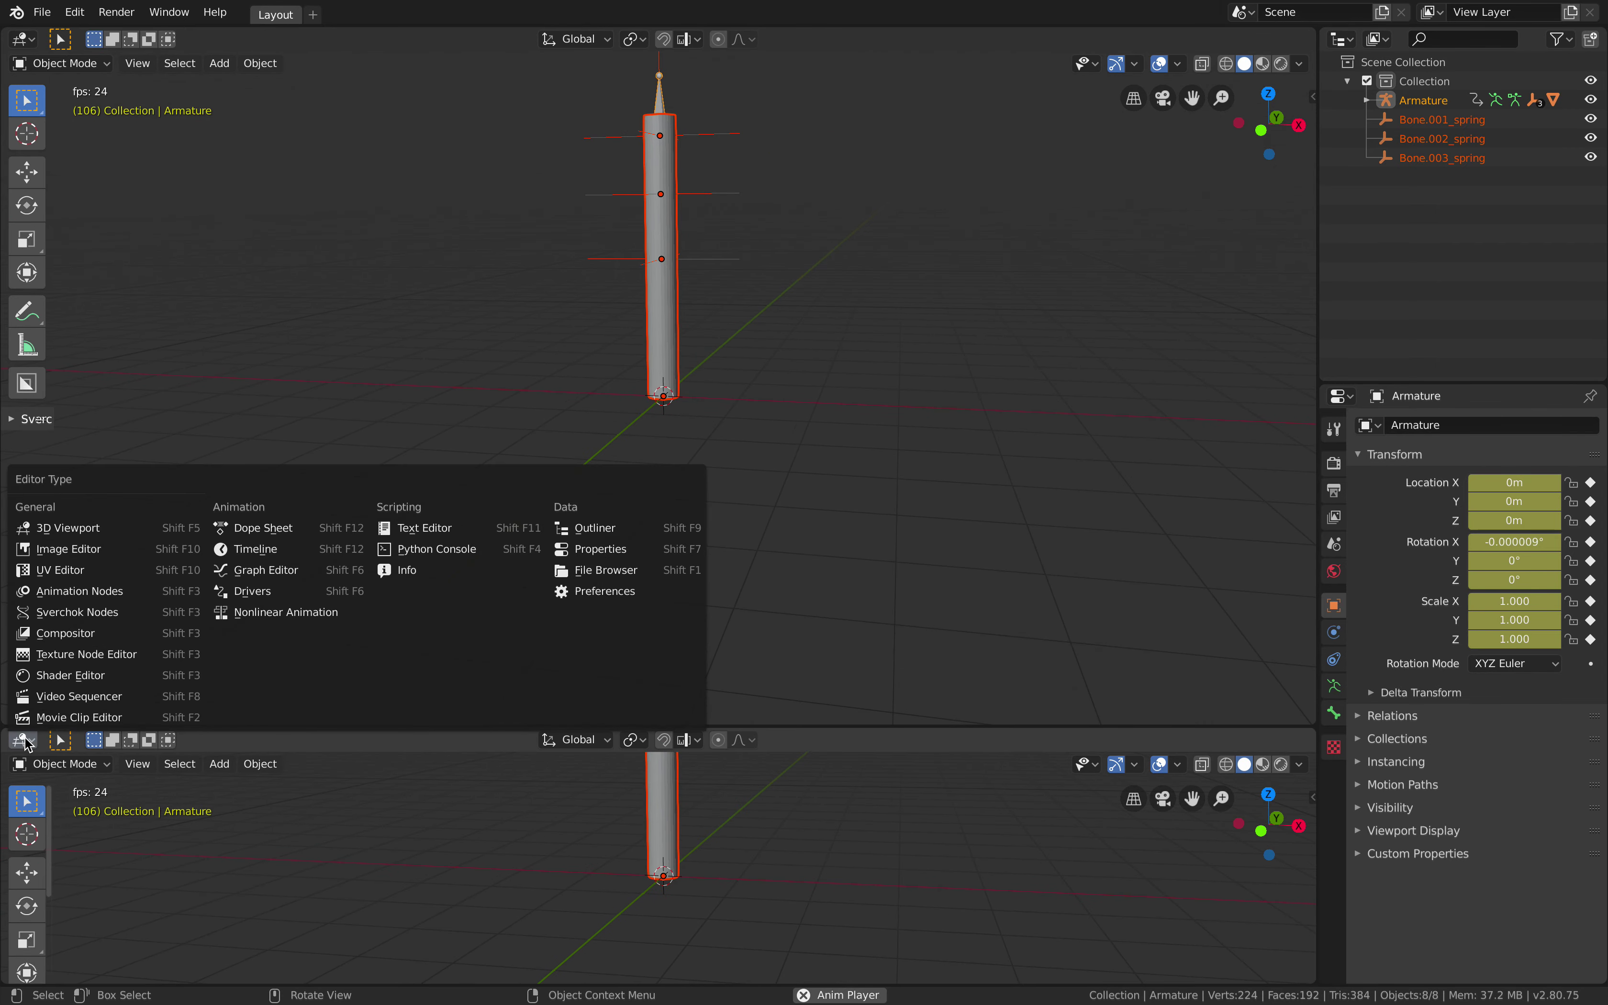
{"action": "left_click", "coordinate": [279, 549]}
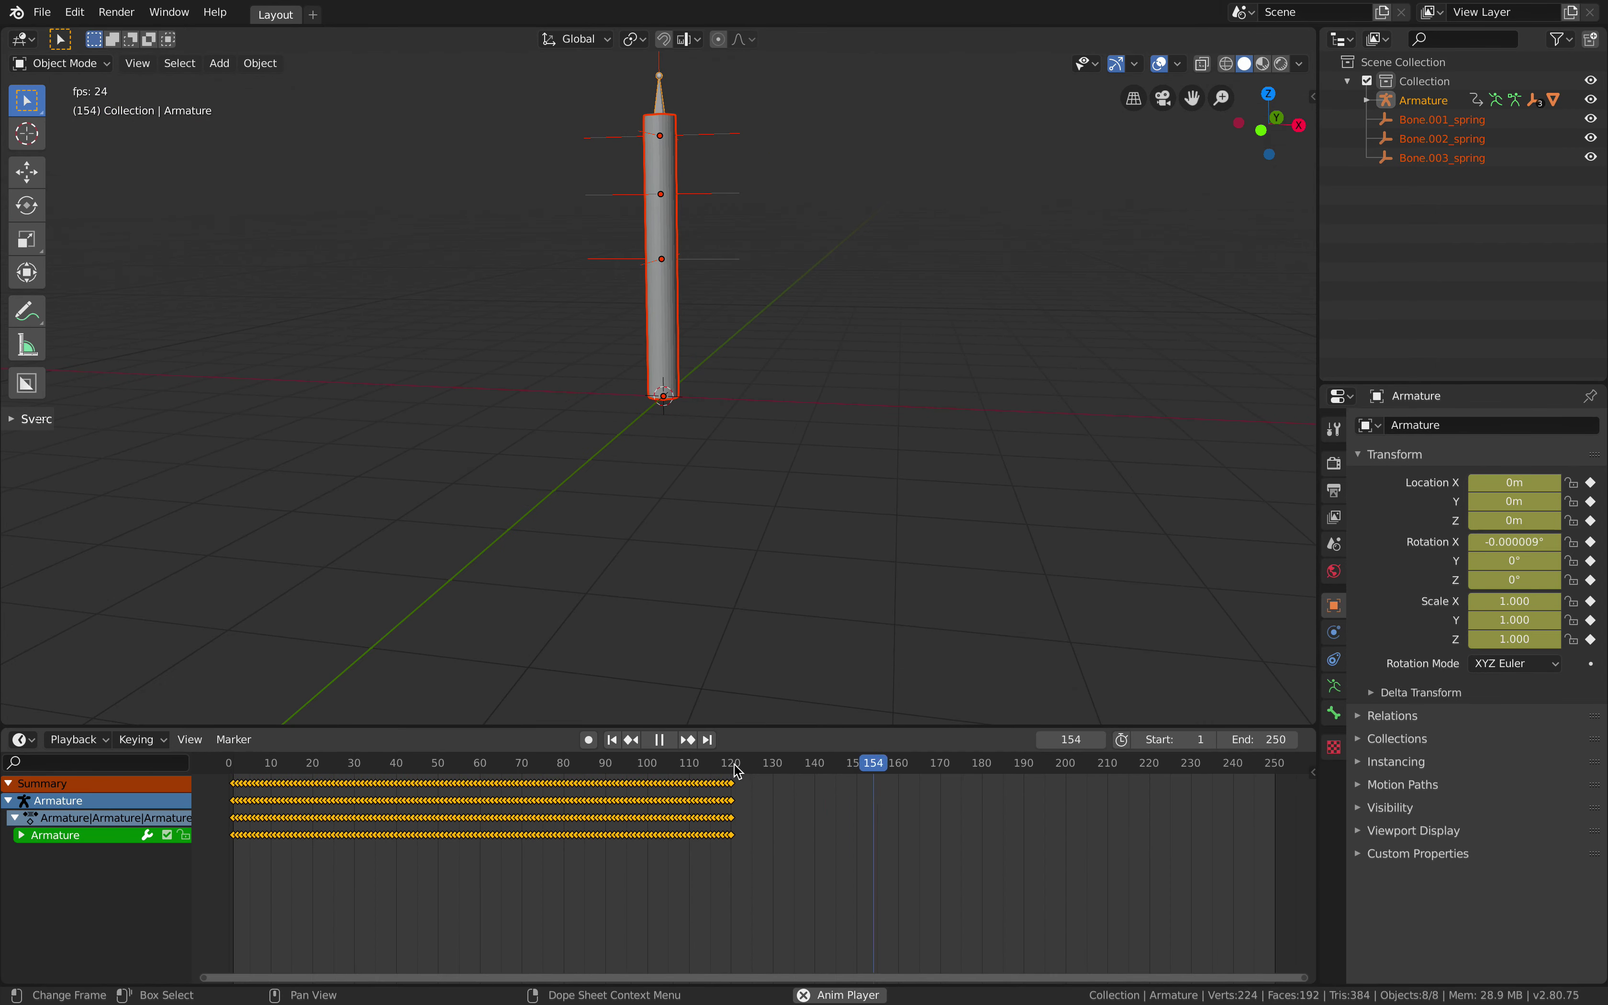
{"action": "mouse_move", "coordinate": [733, 765]}
{"action": "left_mouse_down"}
{"action": "mouse_move", "coordinate": [502, 765]}
{"action": "mouse_move", "coordinate": [735, 768]}
{"action": "left_mouse_up"}
{"action": "left_click_drag", "start_coordinate": [618, 762], "coordinate": [714, 764]}
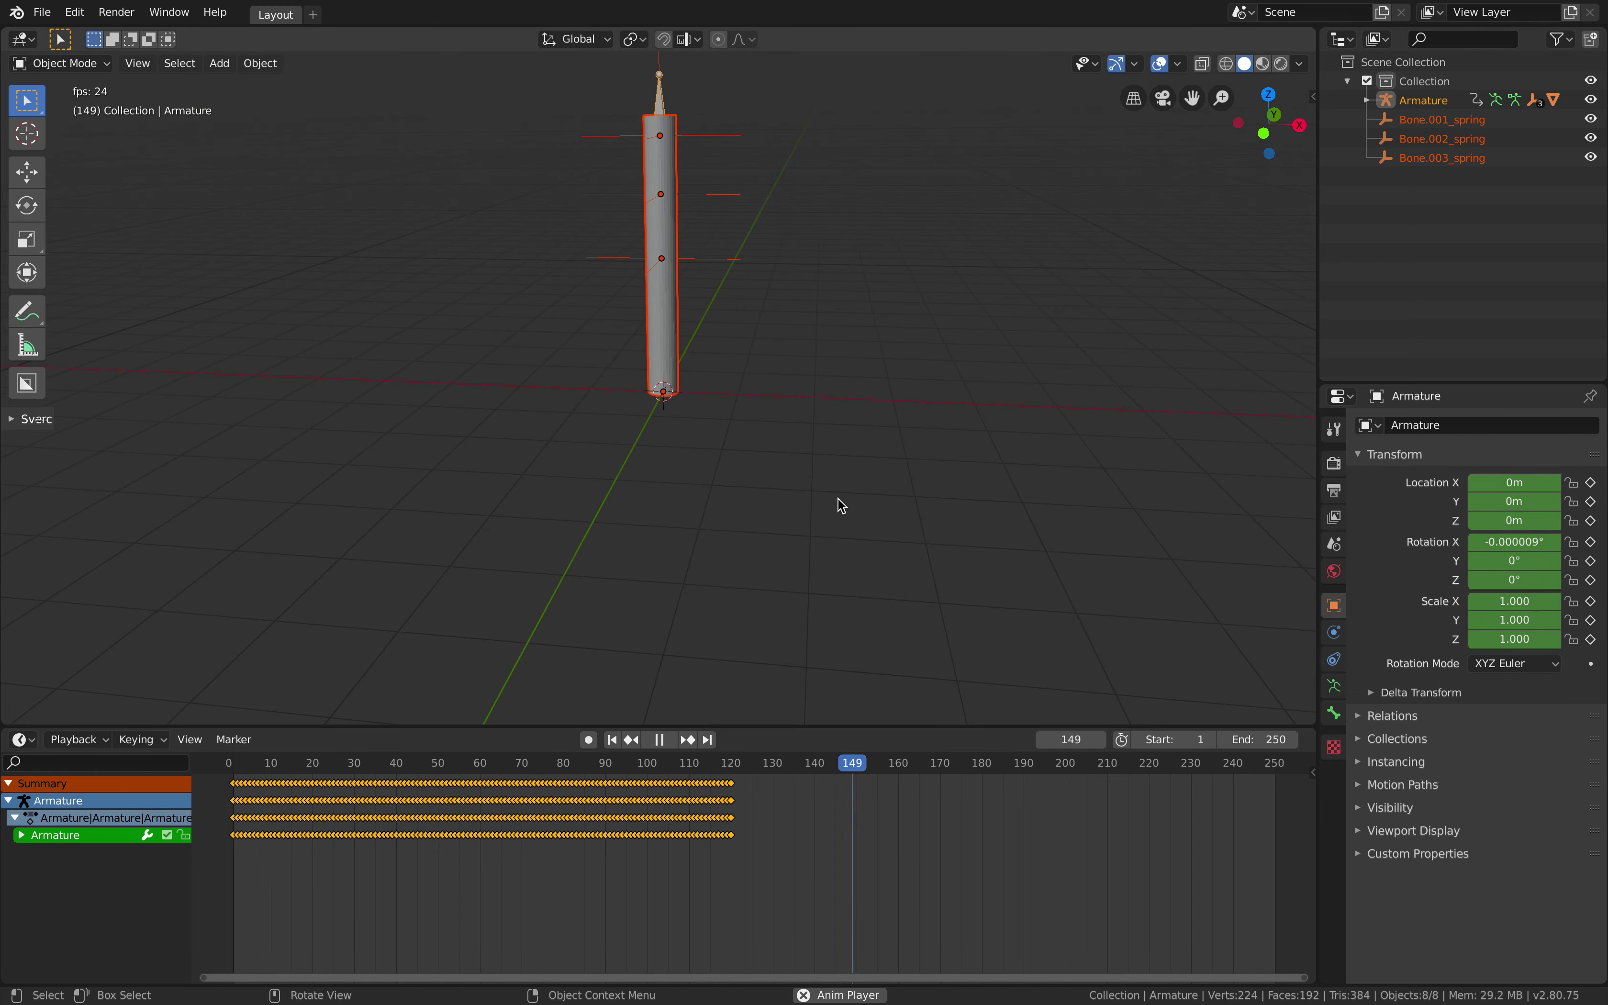
{"action": "key", "text": "space"}
Delete the spring empties around the imported cylinder and replay the animation without them.
{"action": "middle_click_drag", "start_coordinate": [844, 498], "coordinate": [869, 475]}
{"action": "left_click", "coordinate": [742, 239]}
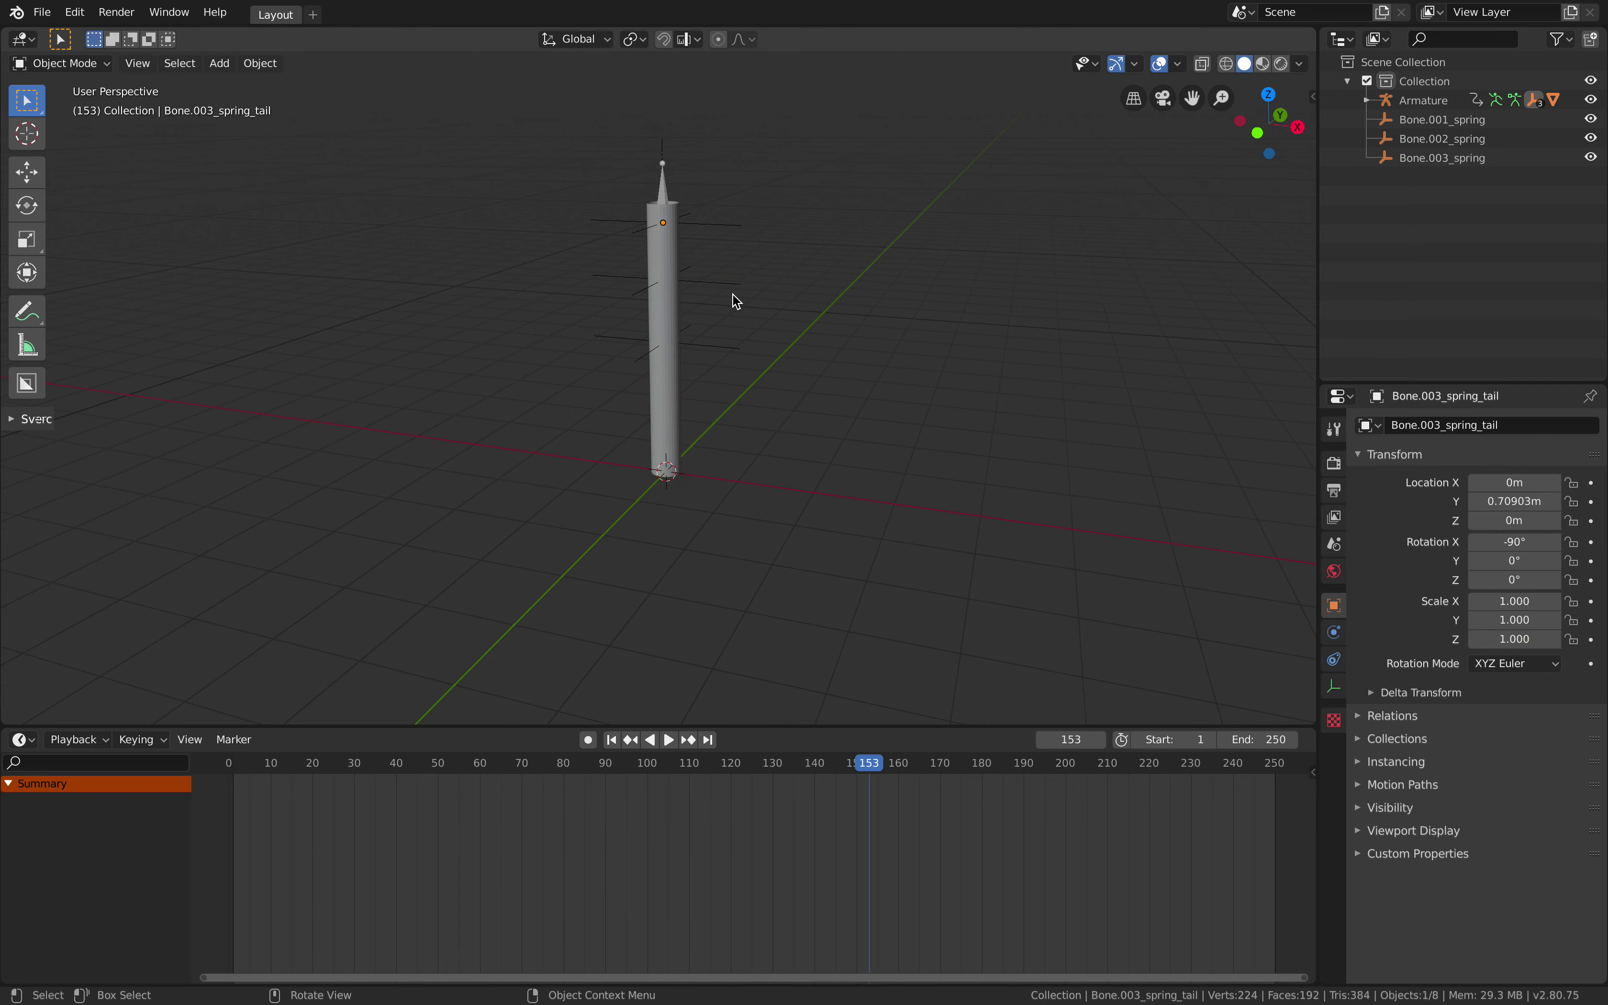
{"action": "left_click_drag", "start_coordinate": [725, 212], "coordinate": [783, 419]}
{"action": "key", "text": "Delete"}
{"action": "middle_click_drag", "start_coordinate": [818, 385], "coordinate": [762, 603]}
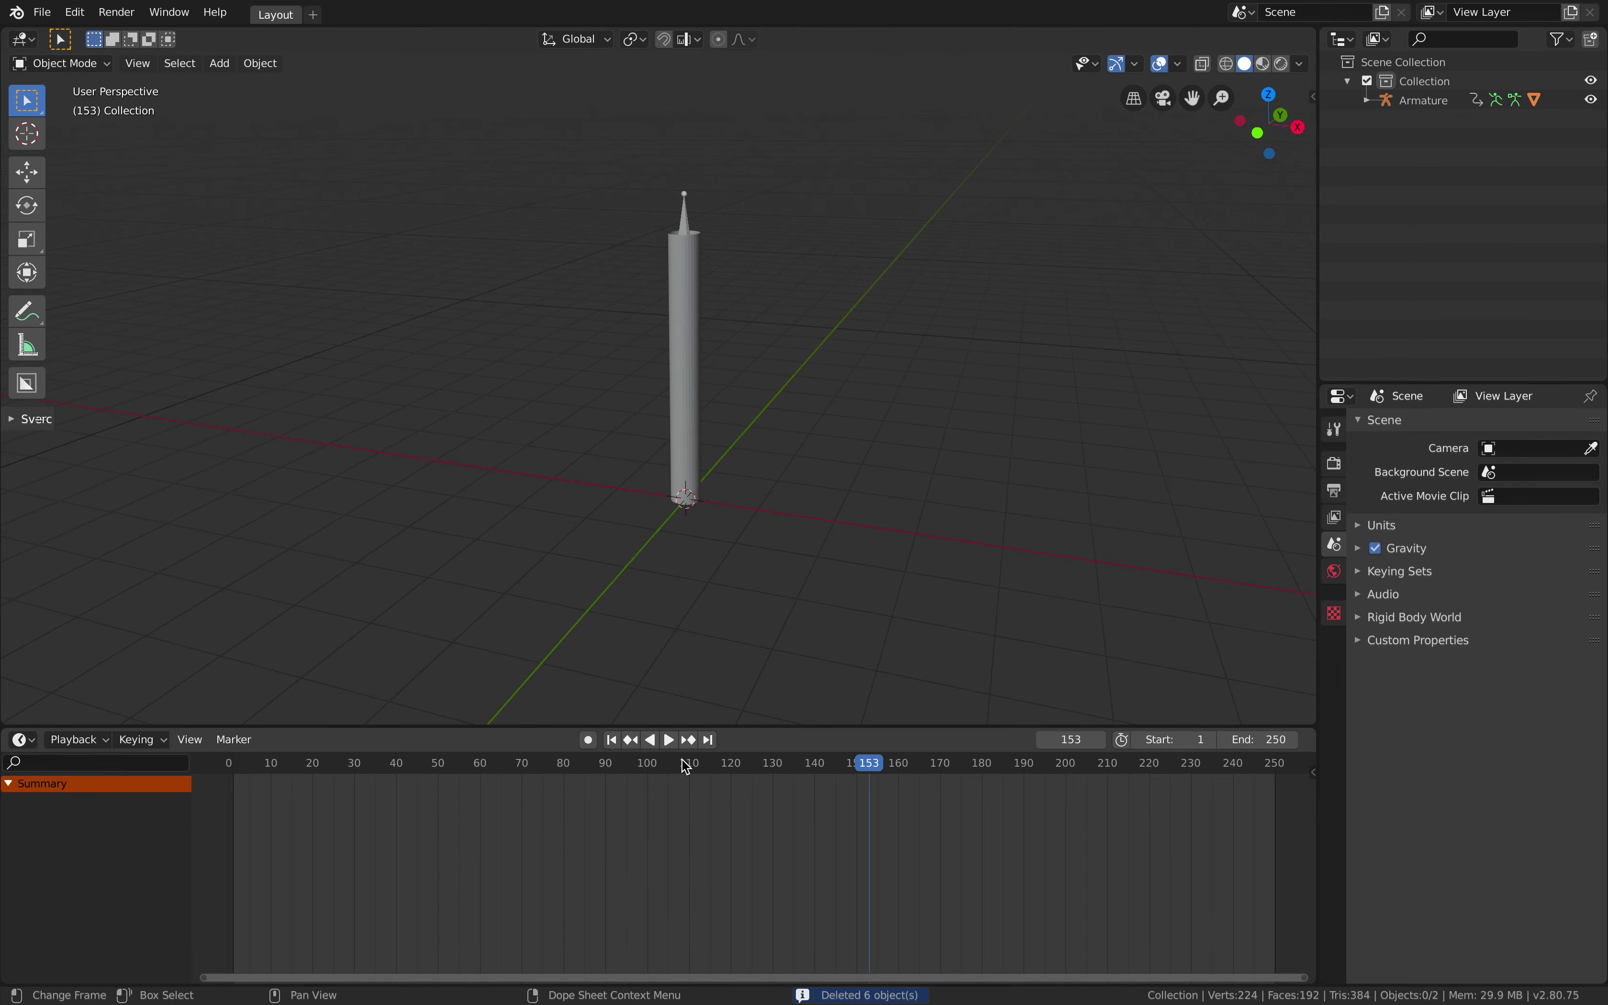
{"action": "key", "text": "shift+Left"}
{"action": "key", "text": "space"}
{"action": "left_click", "coordinate": [660, 740]}
Create a new material on the cylinder mesh and set its Base Color to orange.
{"action": "left_click", "coordinate": [700, 384]}
{"action": "middle_click_drag", "start_coordinate": [702, 386], "coordinate": [926, 427]}
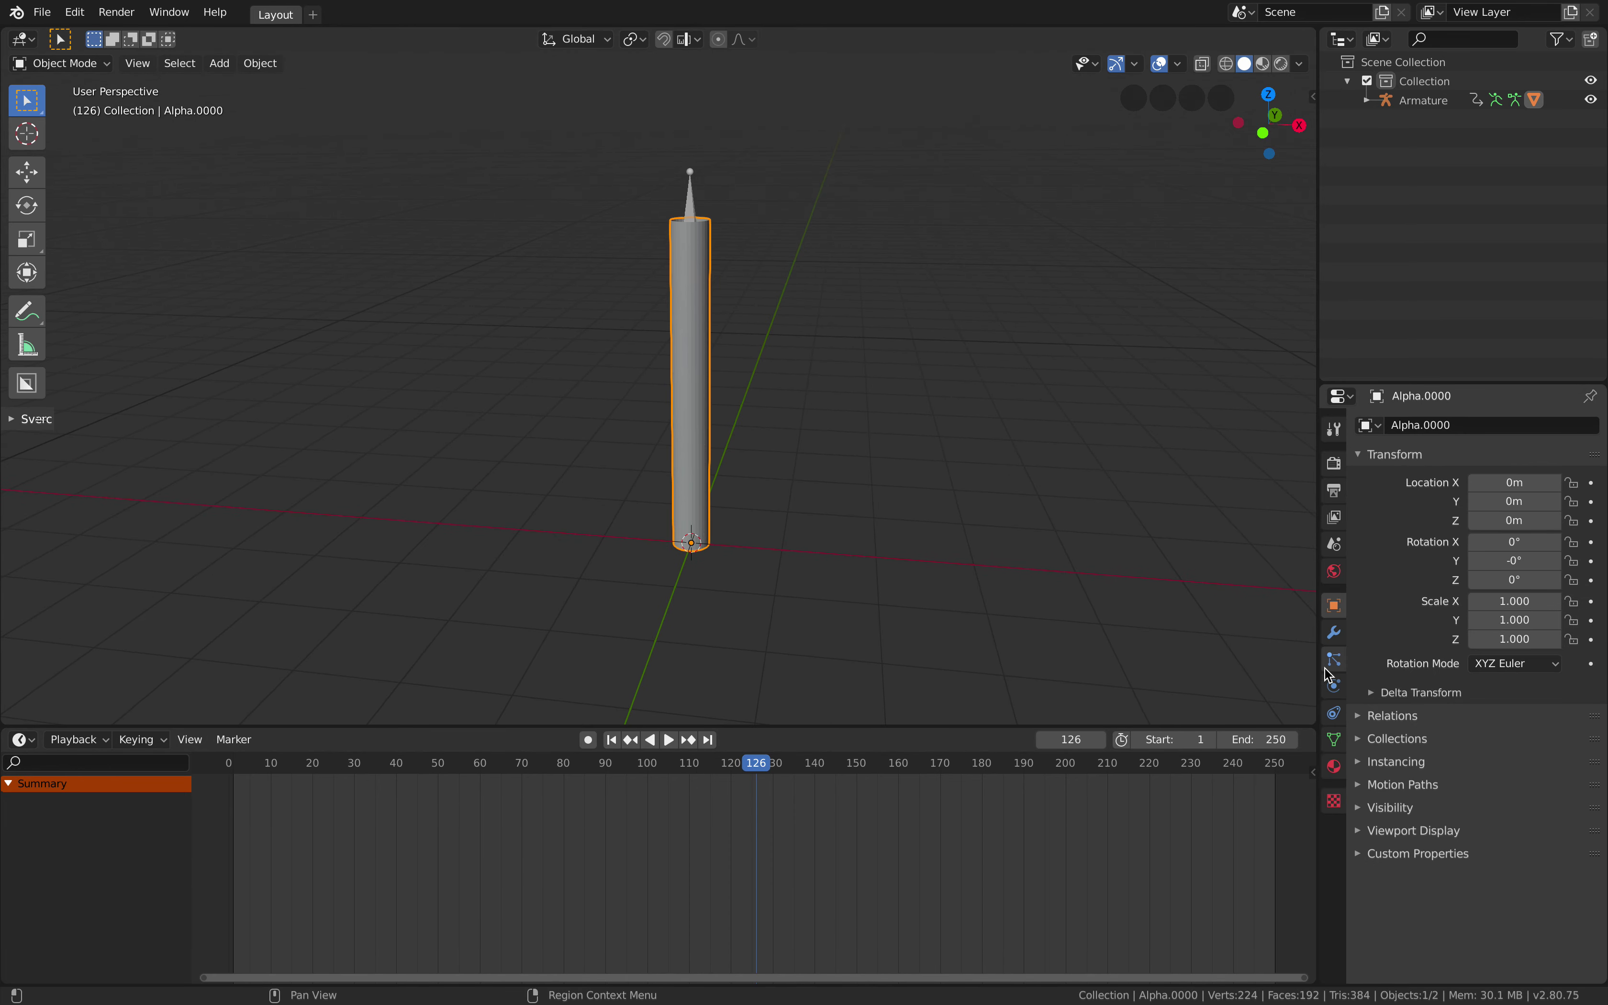
{"action": "left_click", "coordinate": [1334, 767]}
{"action": "left_click", "coordinate": [1463, 510]}
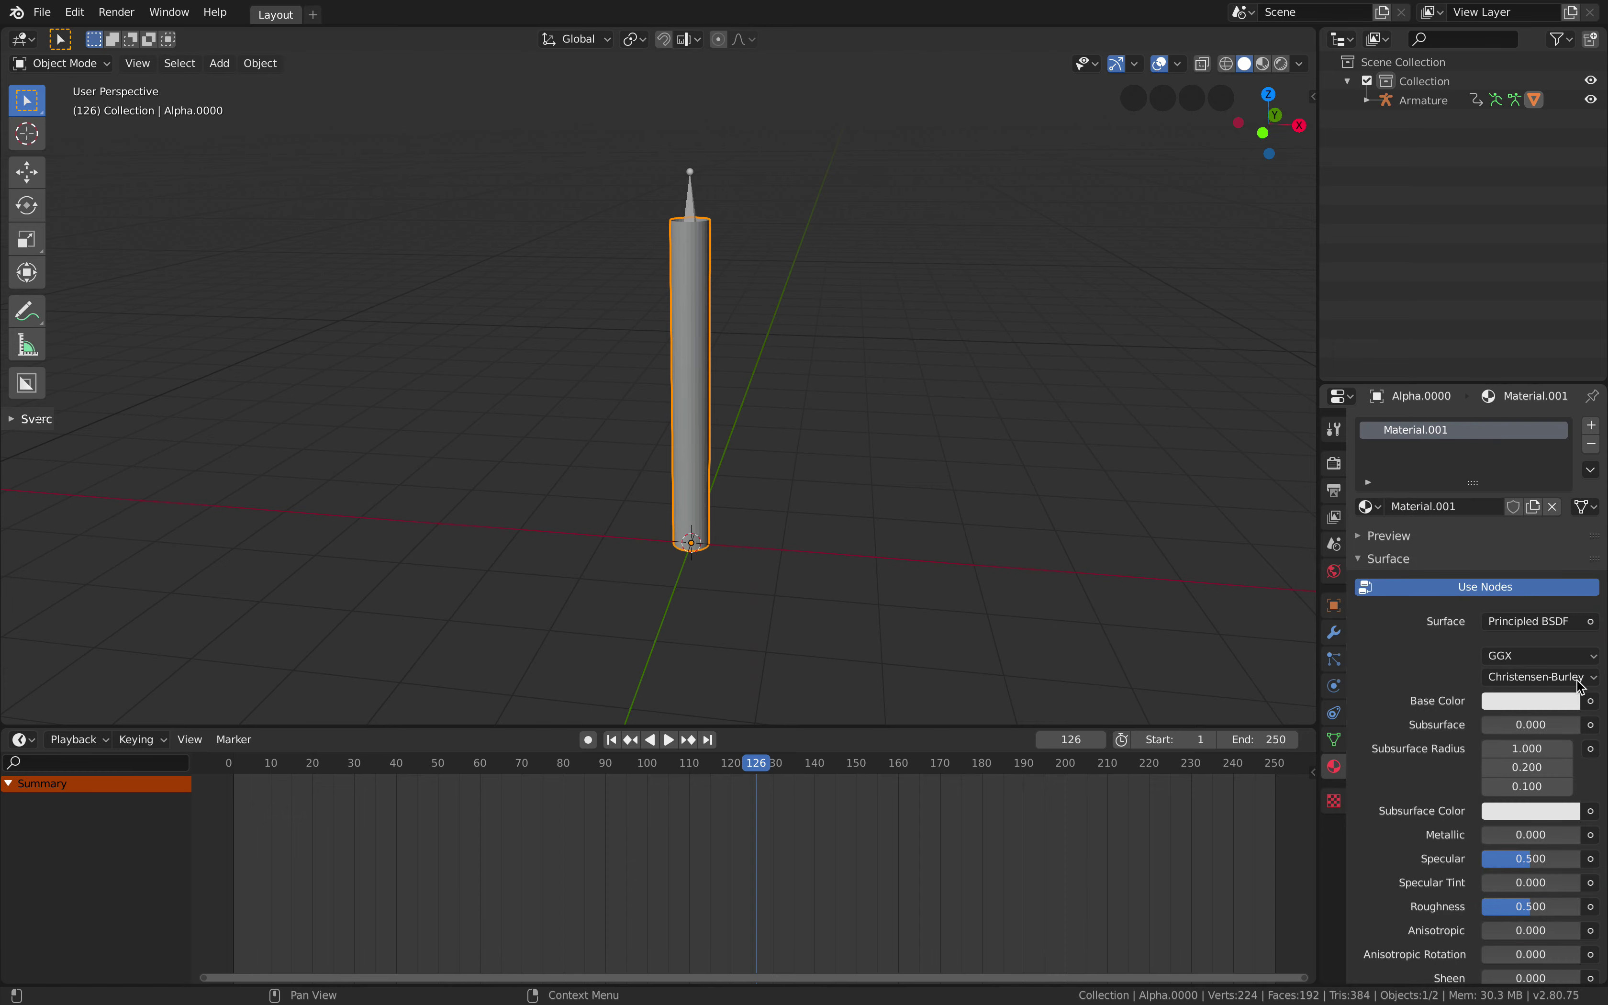
{"action": "left_click", "coordinate": [1519, 657]}
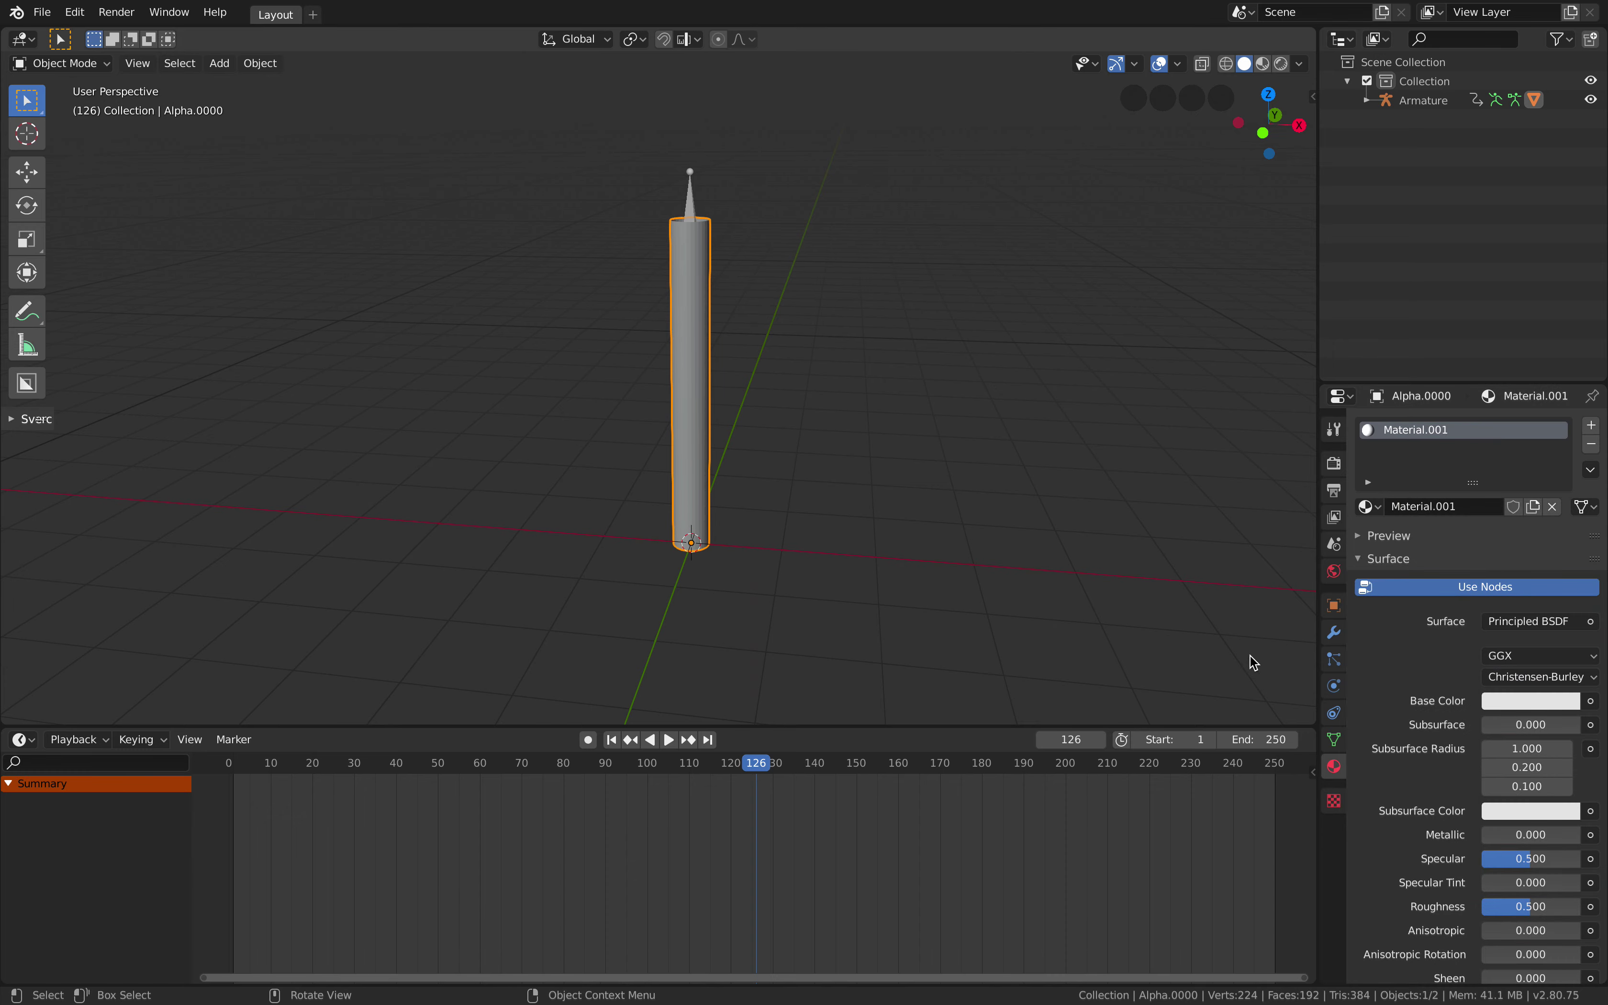
{"action": "left_click", "coordinate": [1530, 701]}
{"action": "left_click", "coordinate": [1464, 531]}
Play the animation from its start, pause at frame 41 and examine the bent cylinder.
{"action": "middle_click_drag", "start_coordinate": [1163, 465], "coordinate": [922, 631]}
{"action": "left_click", "coordinate": [667, 742]}
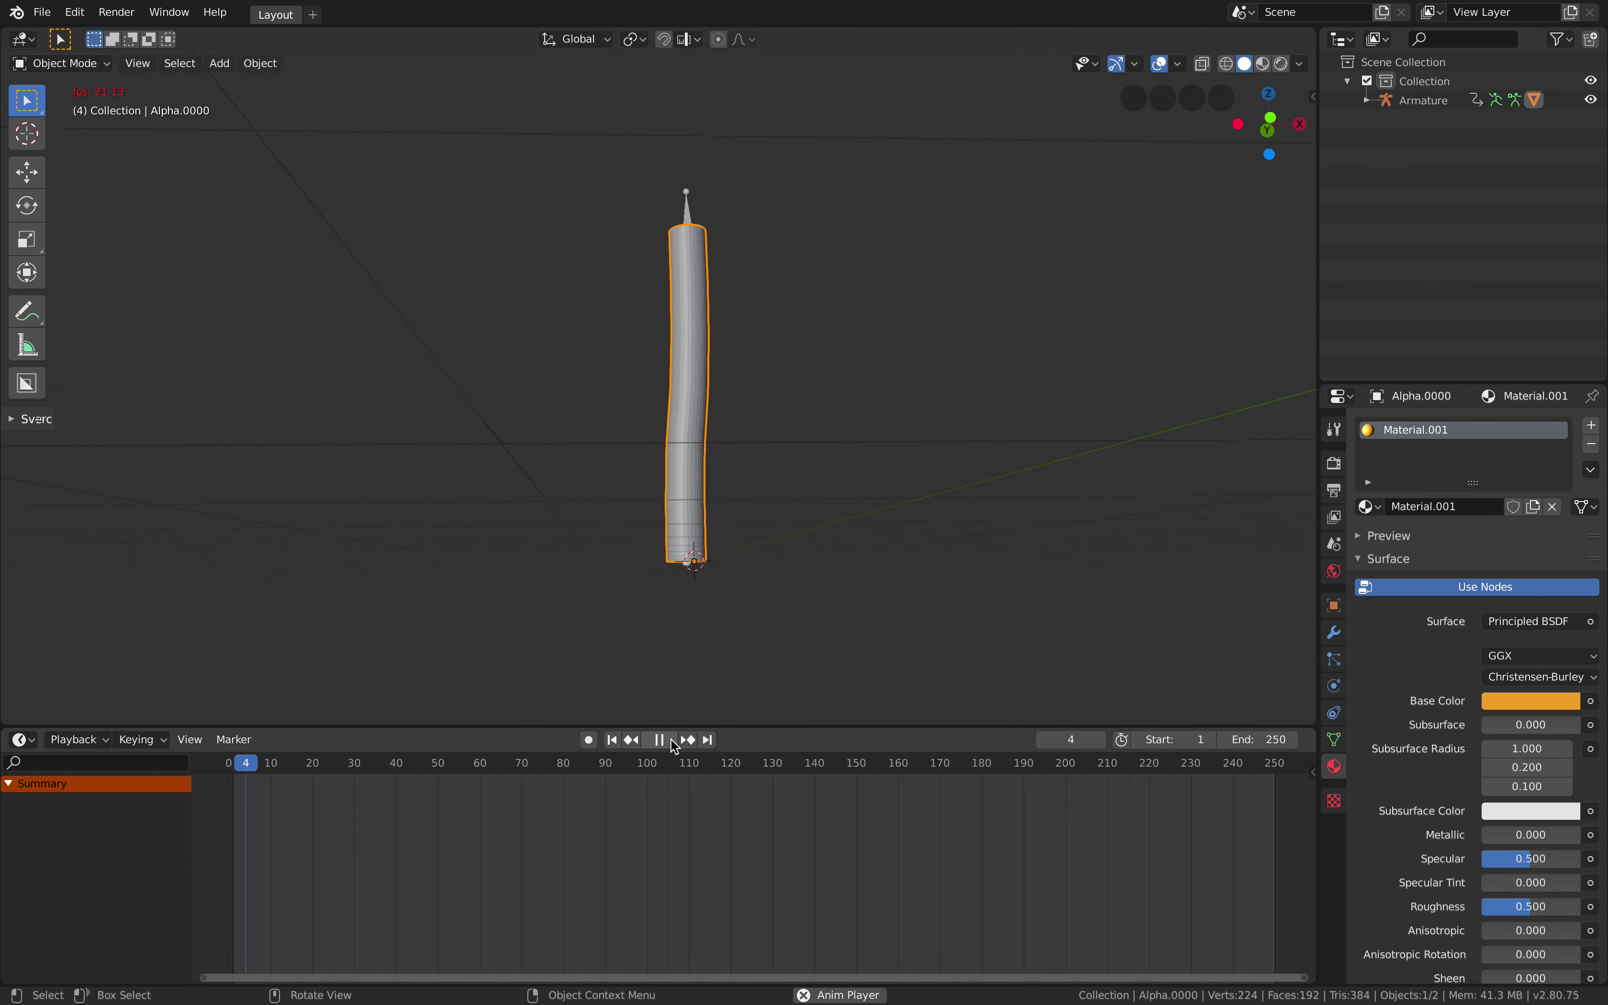
{"action": "left_click", "coordinate": [674, 744]}
{"action": "middle_click_drag", "start_coordinate": [711, 518], "coordinate": [741, 469]}
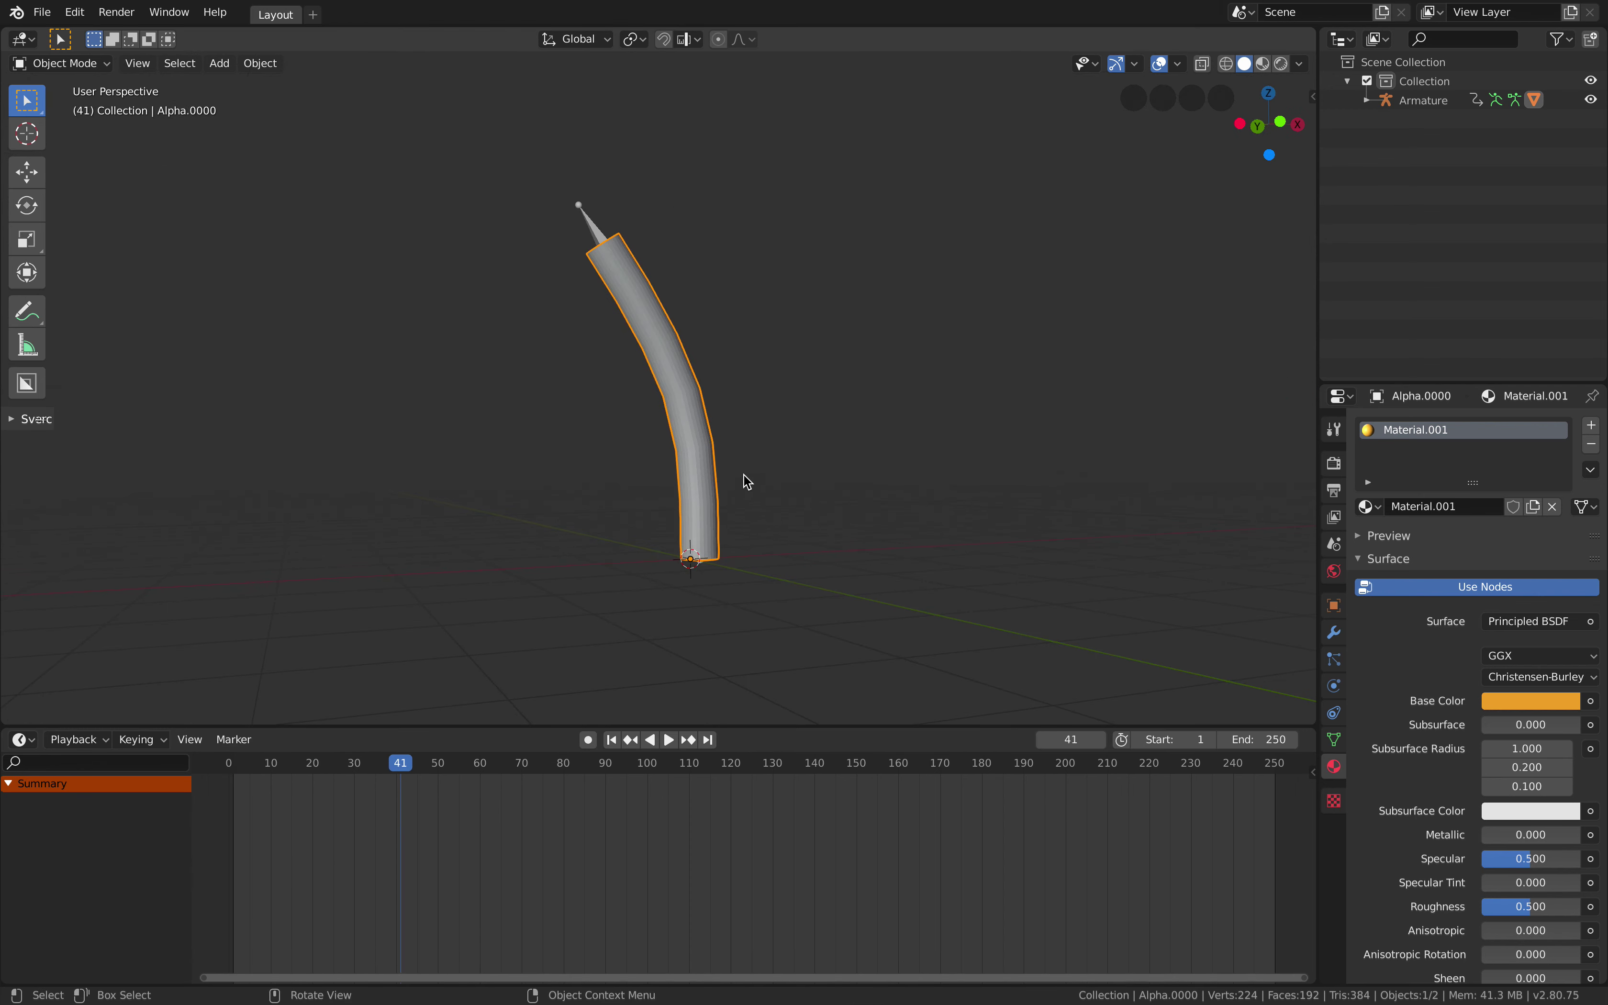
Start a glTF 2.0 export and set its format to glTF Separate with textures.
{"action": "left_click", "coordinate": [42, 12]}
{"action": "mouse_move", "coordinate": [123, 291]}
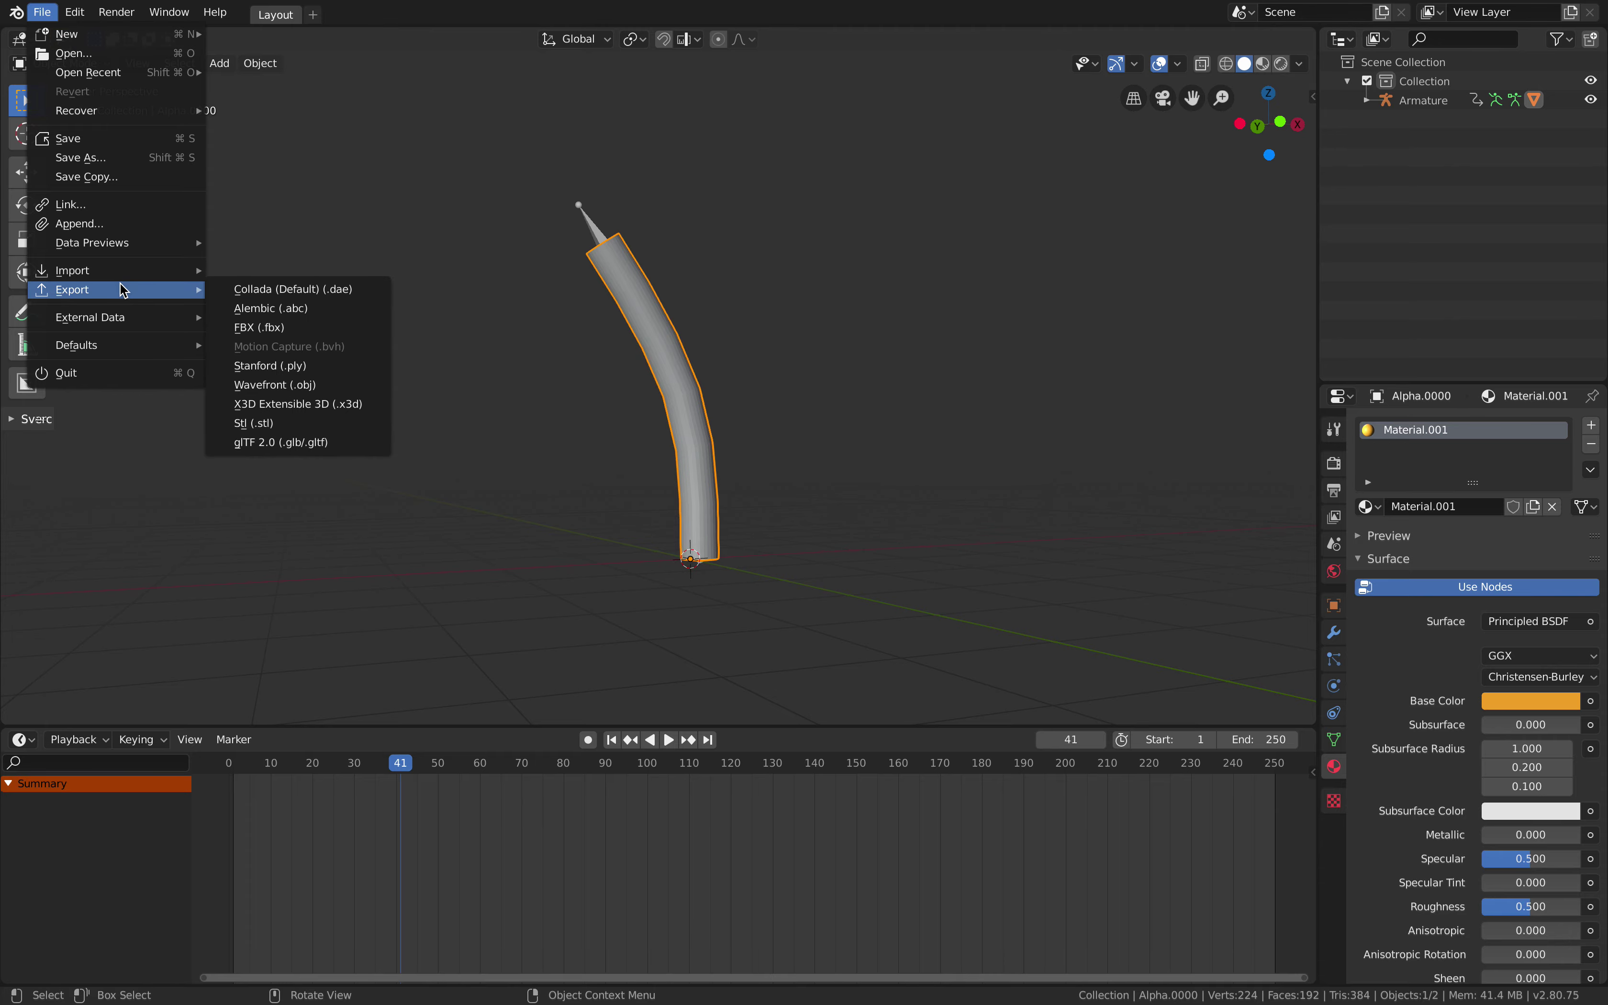
{"action": "left_click", "coordinate": [280, 442]}
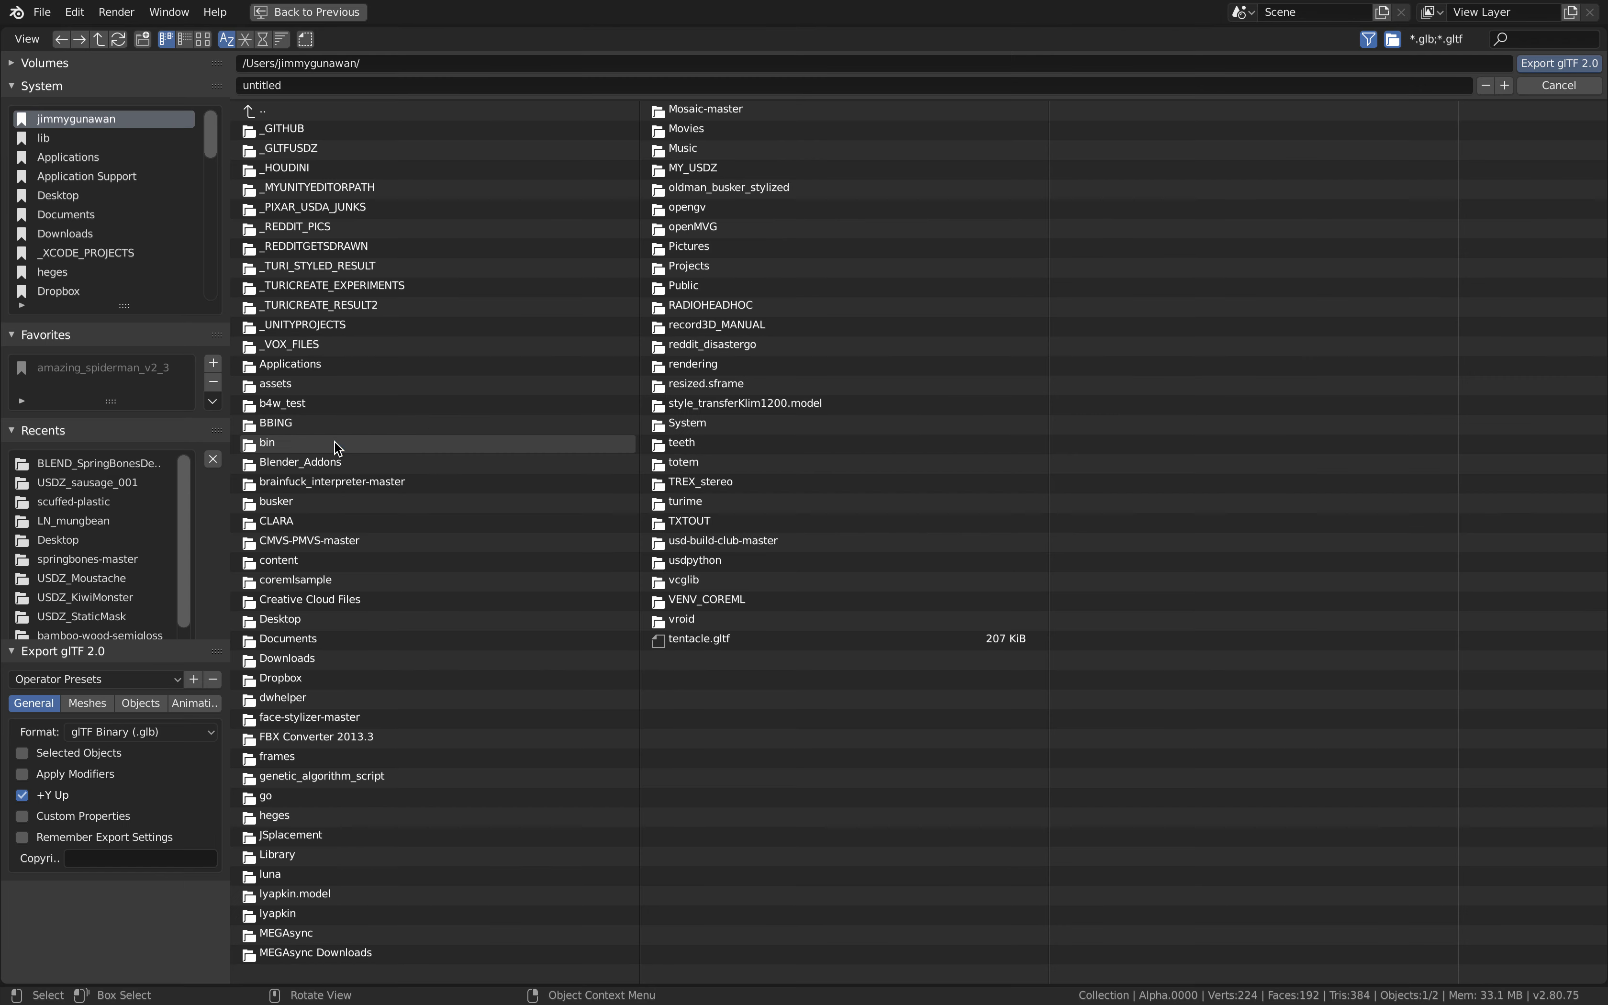
{"action": "left_click", "coordinate": [140, 731]}
{"action": "left_click", "coordinate": [166, 791]}
Export the glTF as springdemo into the BLEND_SpringBonesDemo folder on the Desktop.
{"action": "left_click", "coordinate": [263, 39]}
{"action": "double_click", "coordinate": [302, 130]}
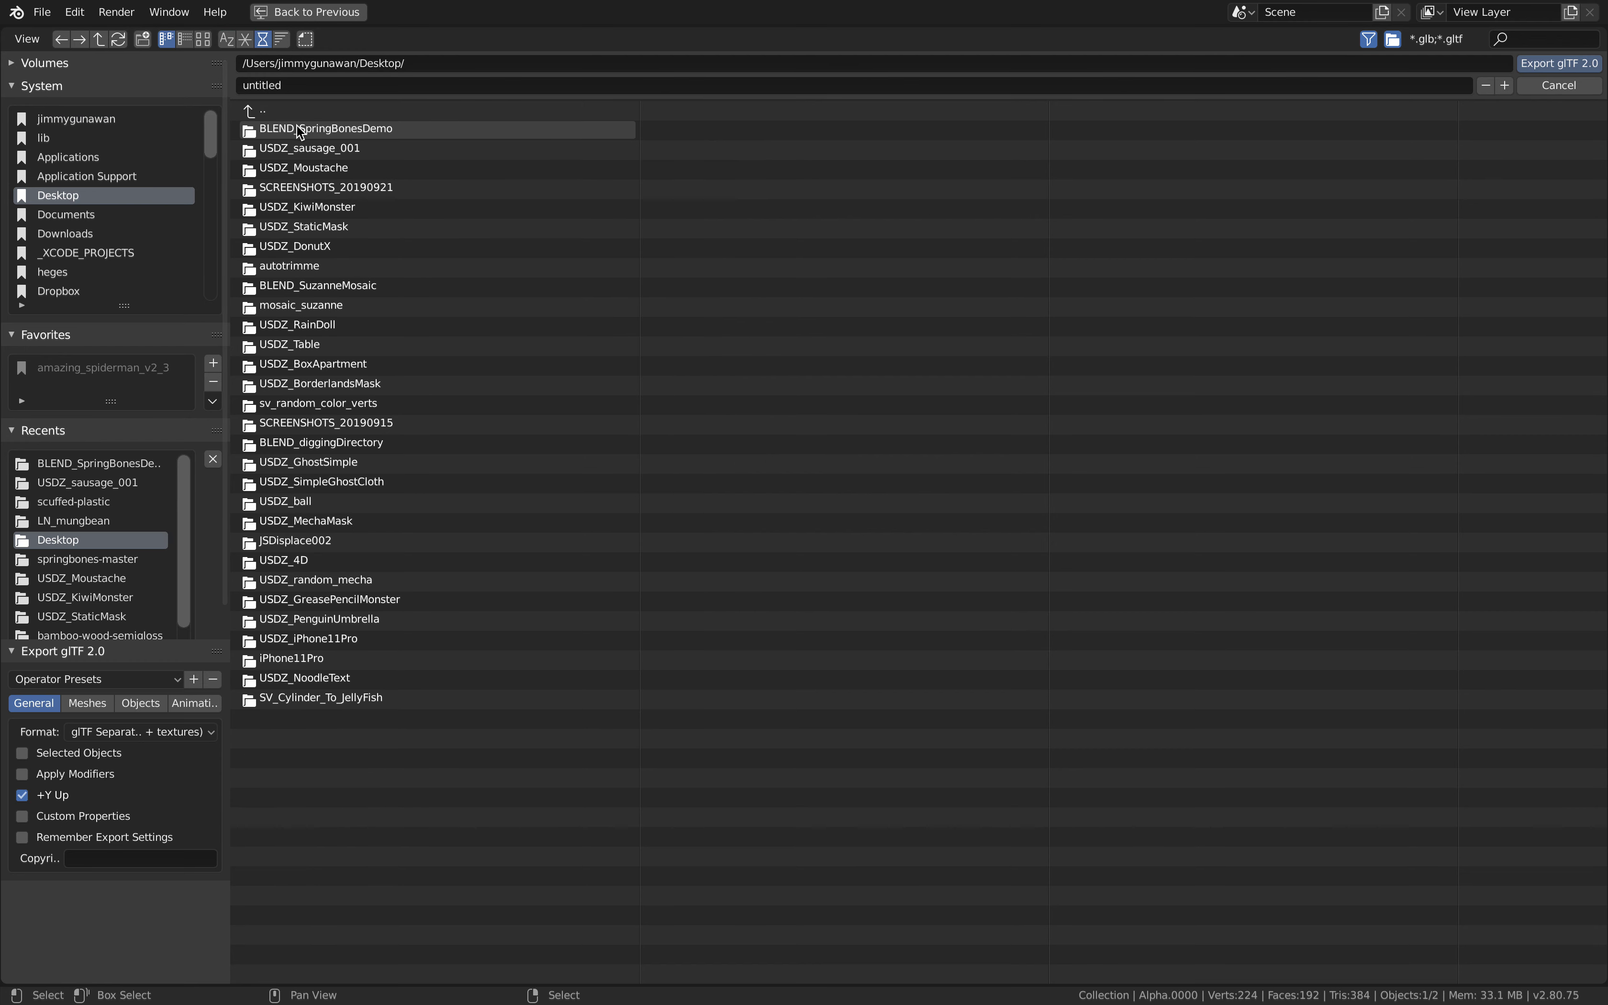
{"action": "double_click", "coordinate": [318, 130]}
{"action": "left_click", "coordinate": [278, 80]}
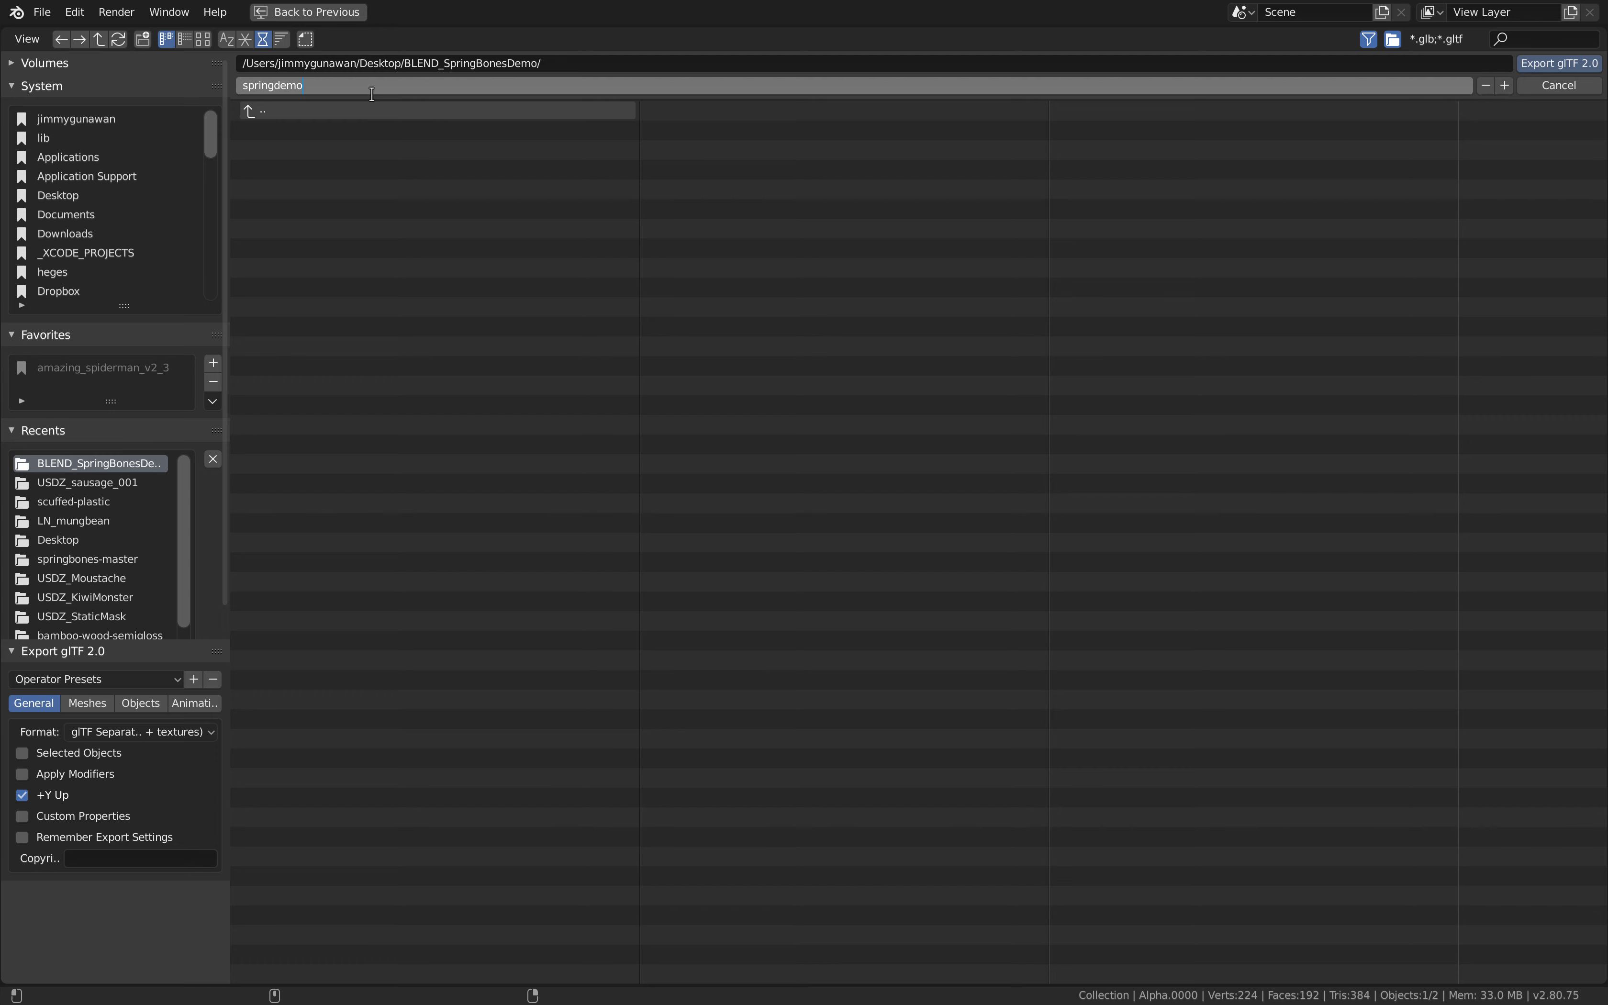
{"action": "key", "text": "Return"}
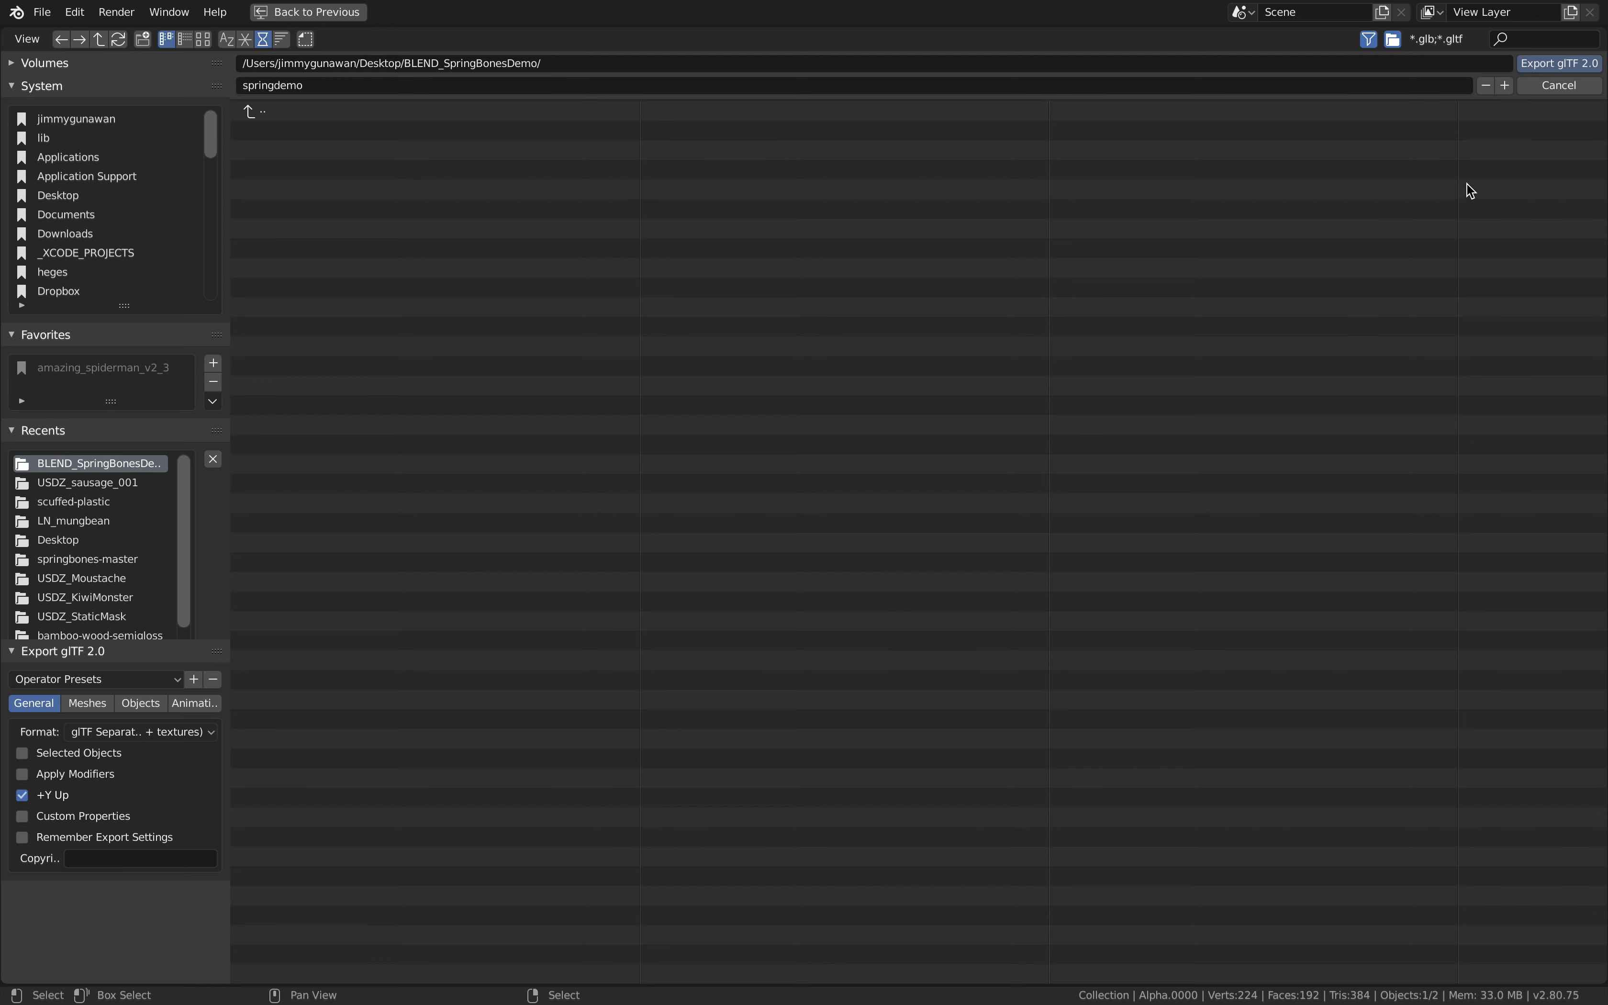
{"action": "left_click", "coordinate": [1558, 63]}
Switch to Finder and open the BLEND_SpringBonesDemo folder on the Desktop.
{"action": "key", "text": "ctrl+Left"}
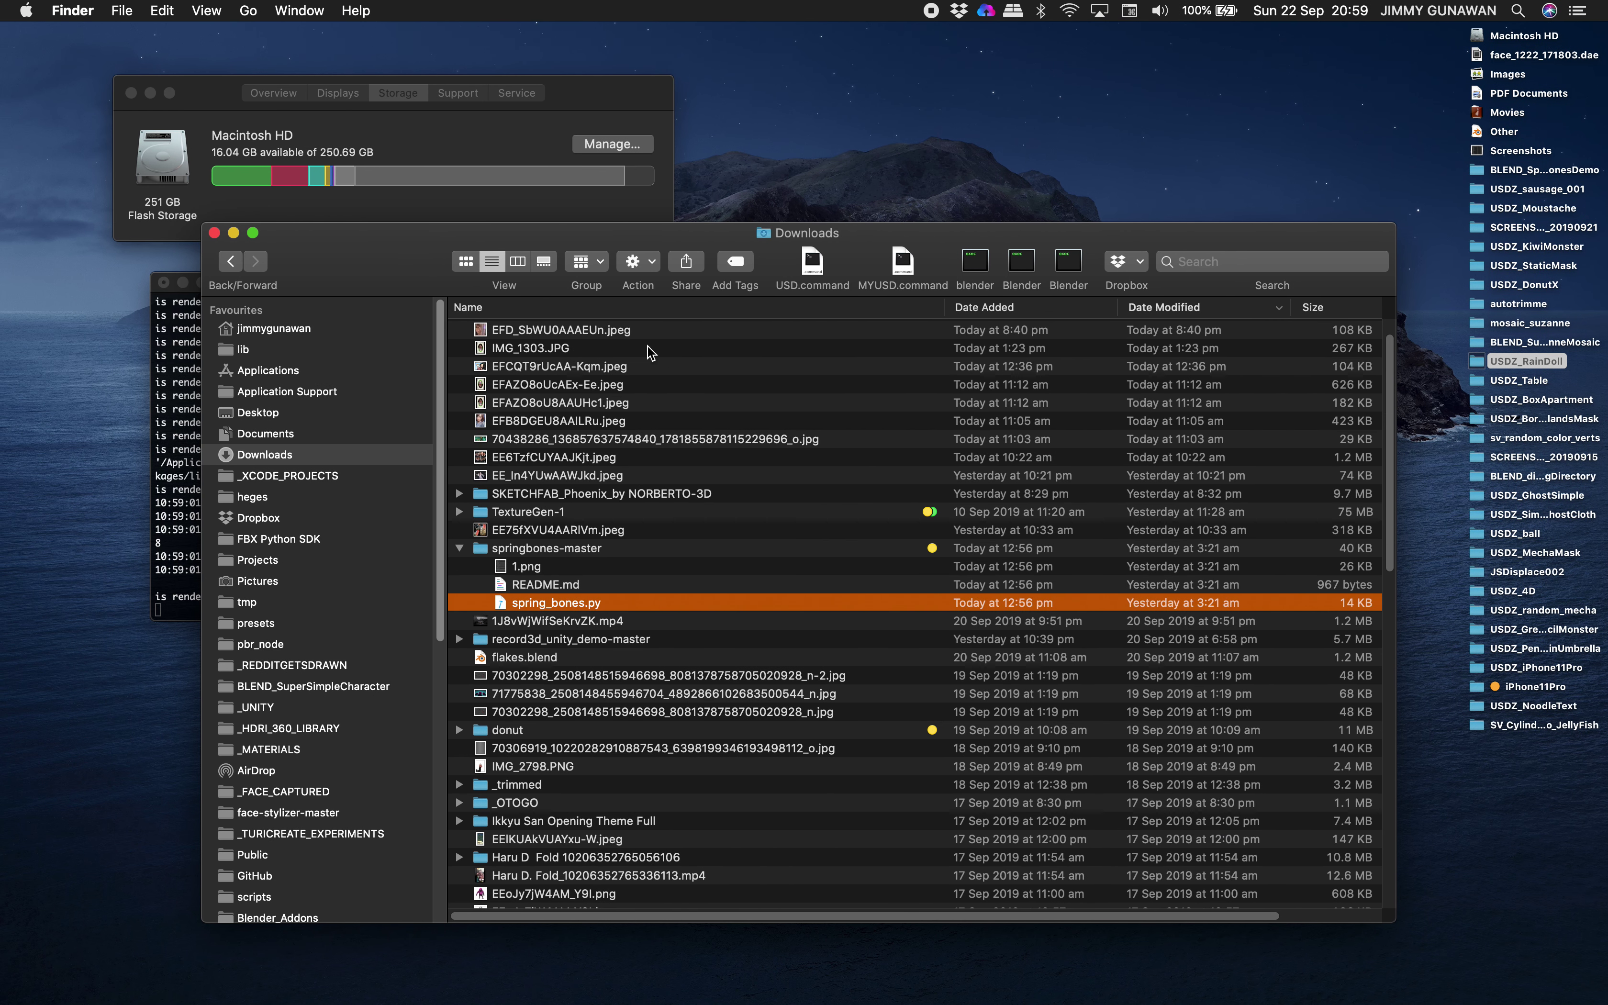
{"action": "left_click", "coordinate": [274, 415]}
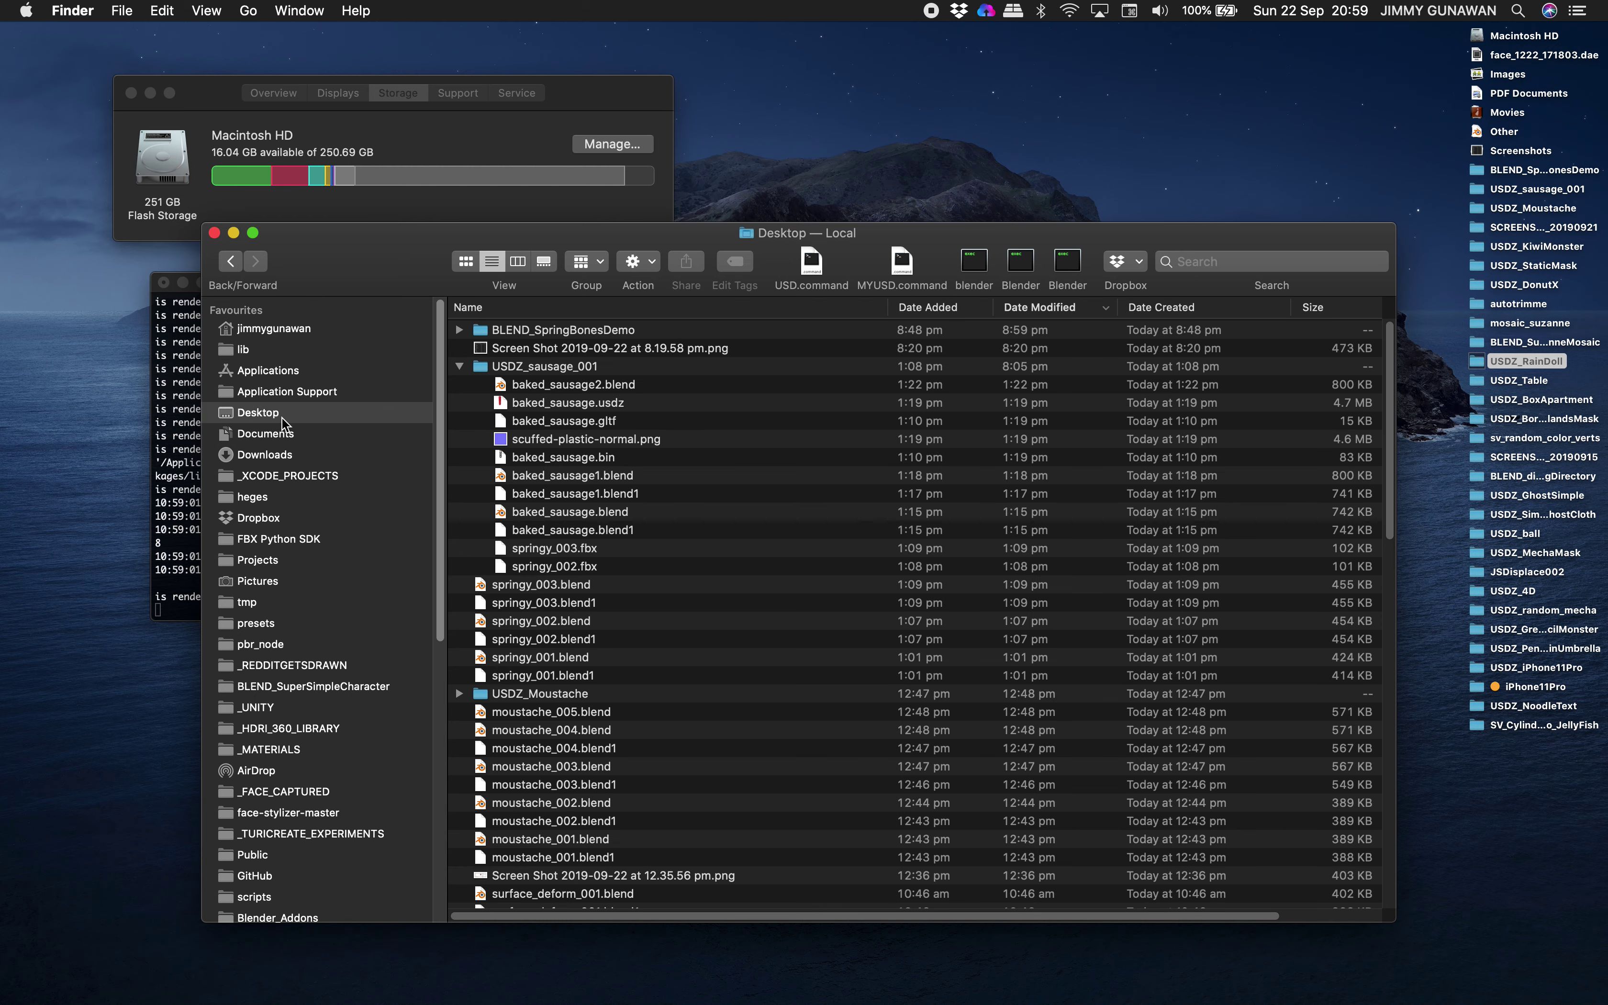
{"action": "double_click", "coordinate": [545, 330]}
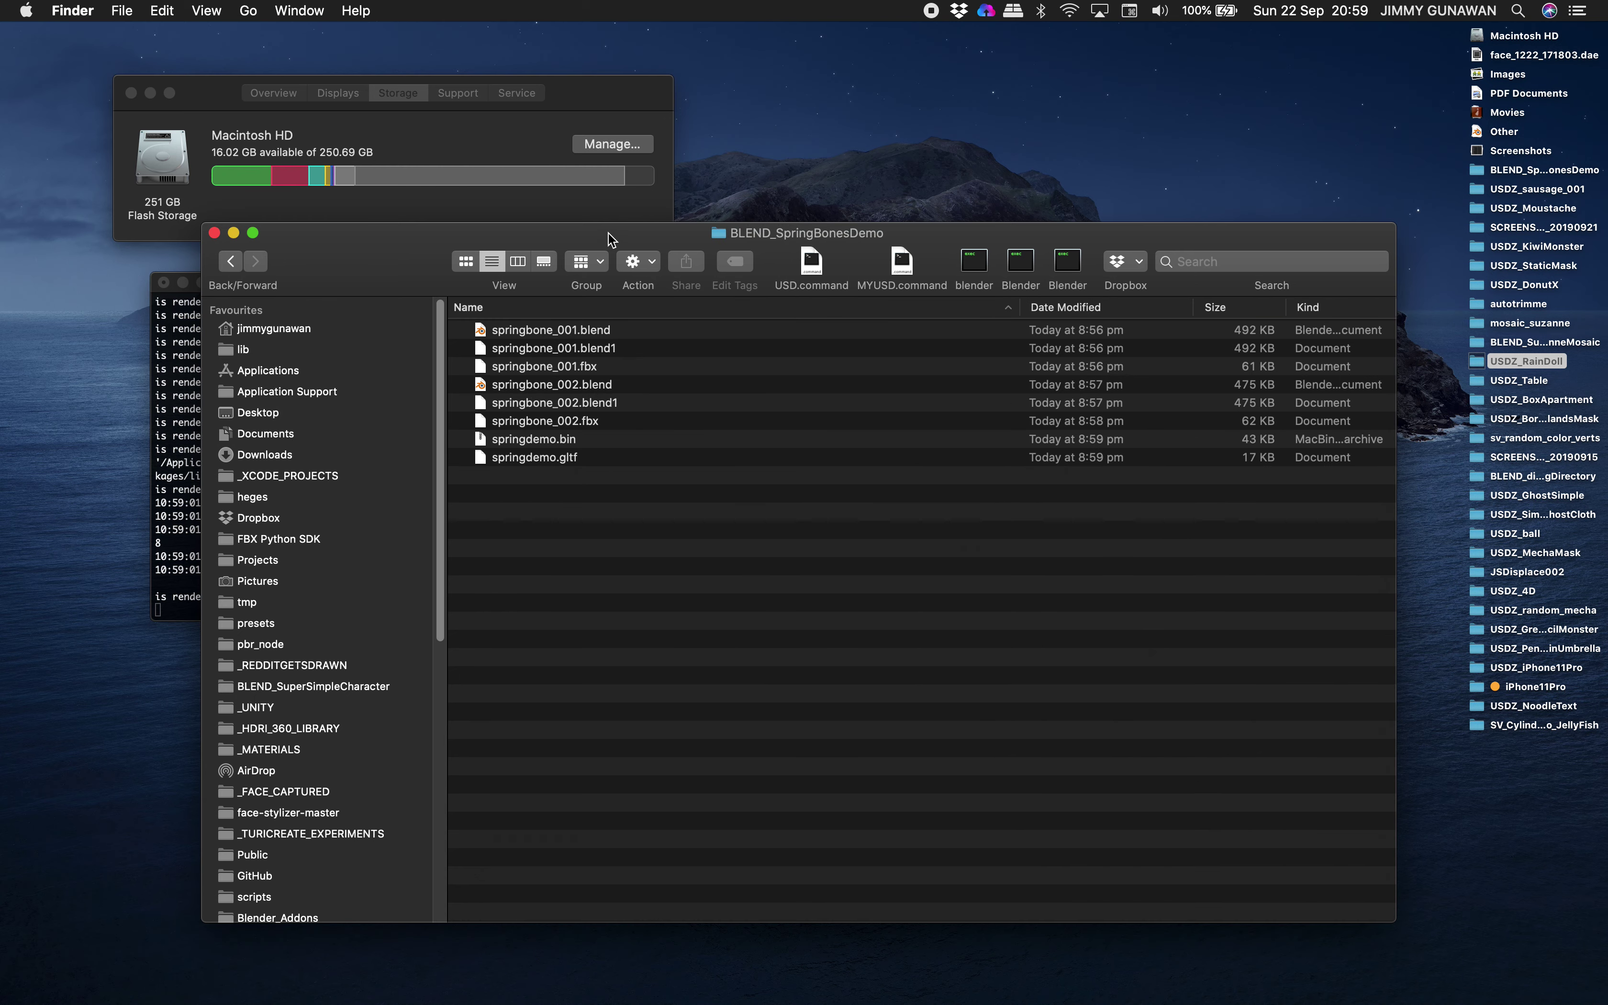
Sort the BLEND_SpringBonesDemo folder by modification date, newest first, and select springdemo.gltf.
{"action": "left_click_drag", "start_coordinate": [605, 239], "coordinate": [718, 230]}
{"action": "left_click", "coordinate": [1221, 299]}
{"action": "left_click", "coordinate": [792, 322]}
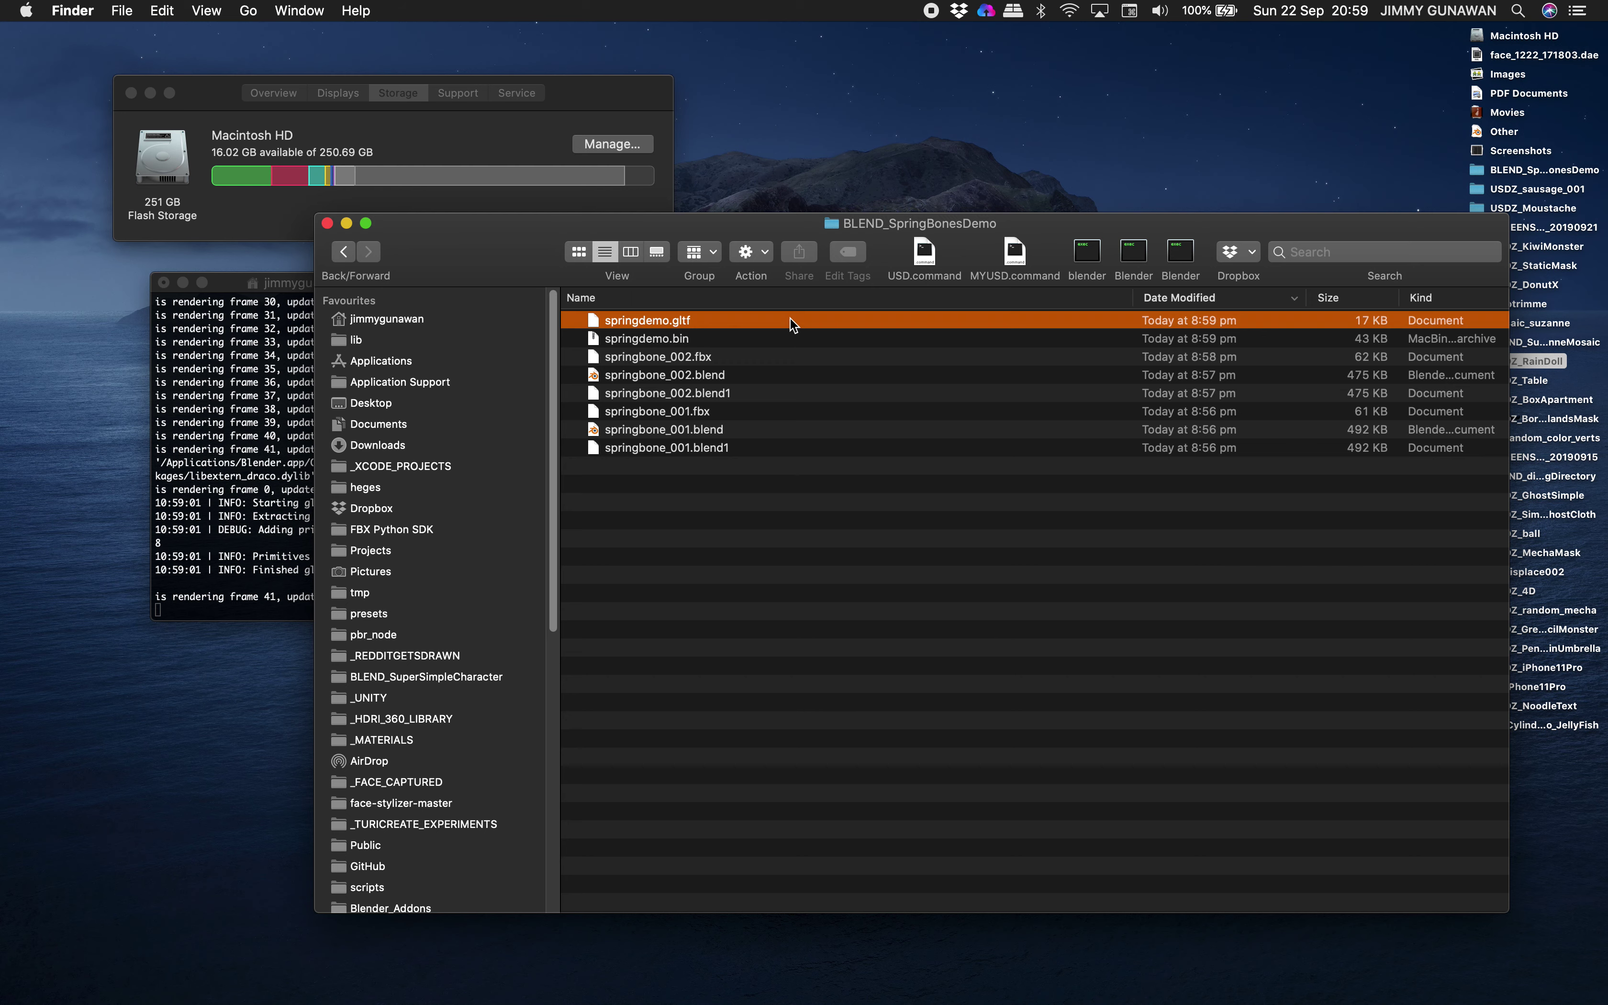
Launch USD.command in a Terminal window with enlarged text and run usdzconvert on springdemo.gltf.
{"action": "left_click", "coordinate": [926, 253]}
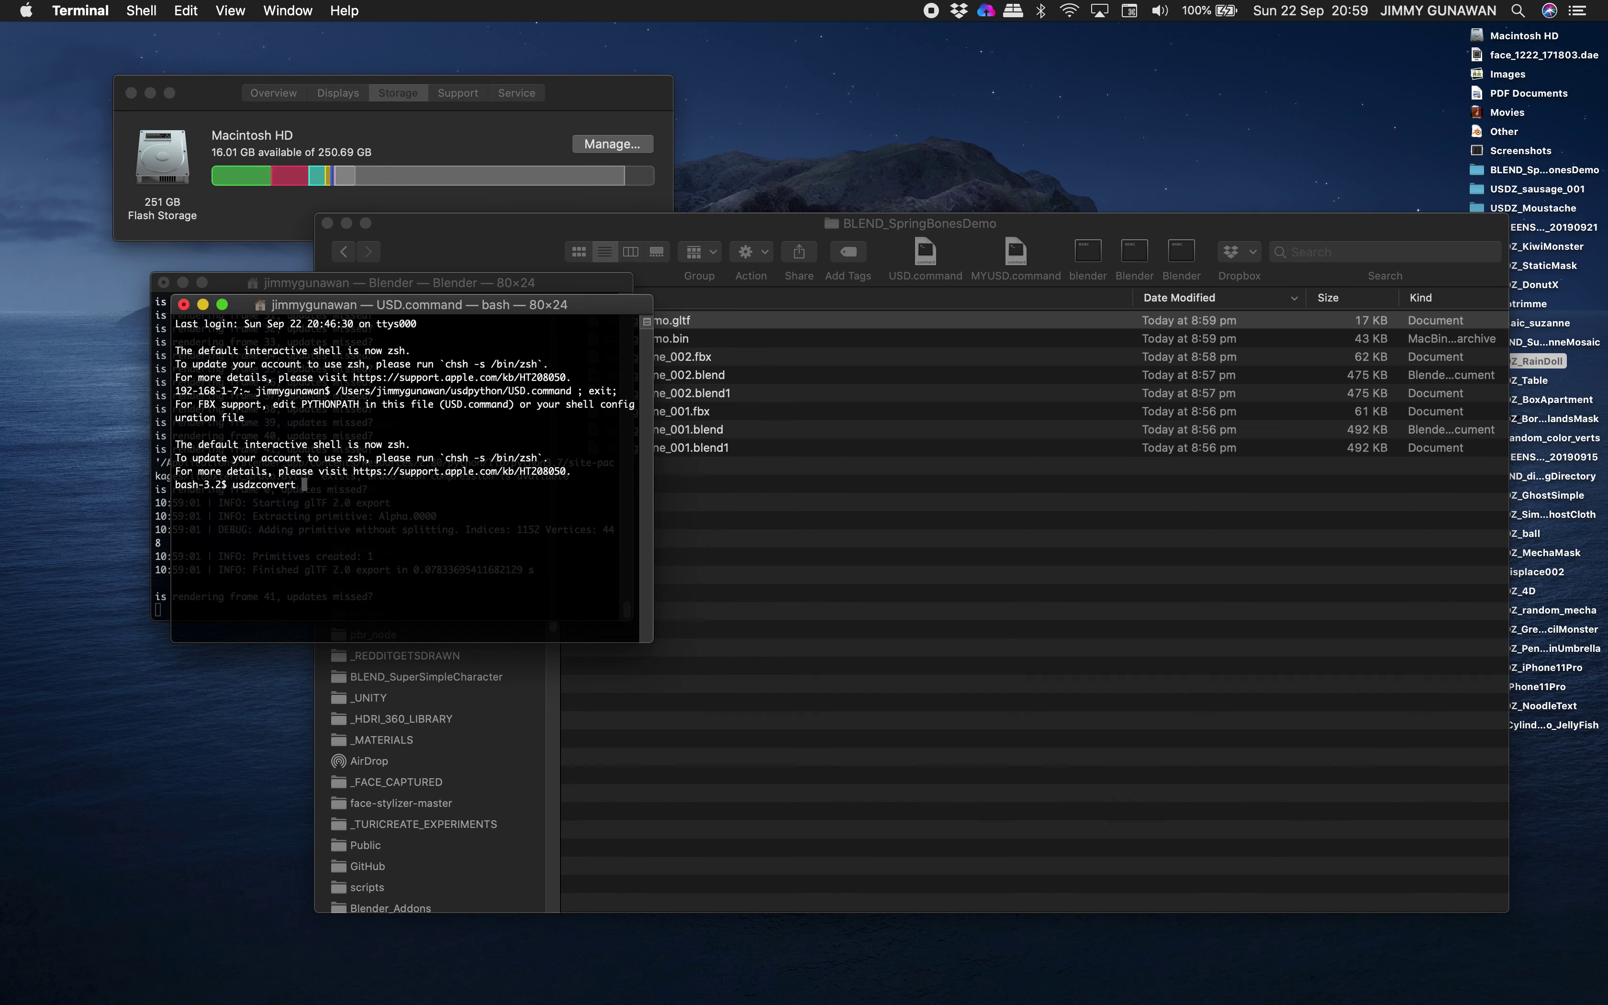
{"action": "key", "text": "super+plus"}
{"action": "key", "text": "super+plus"}
{"action": "left_click_drag", "start_coordinate": [799, 216], "coordinate": [1023, 222]}
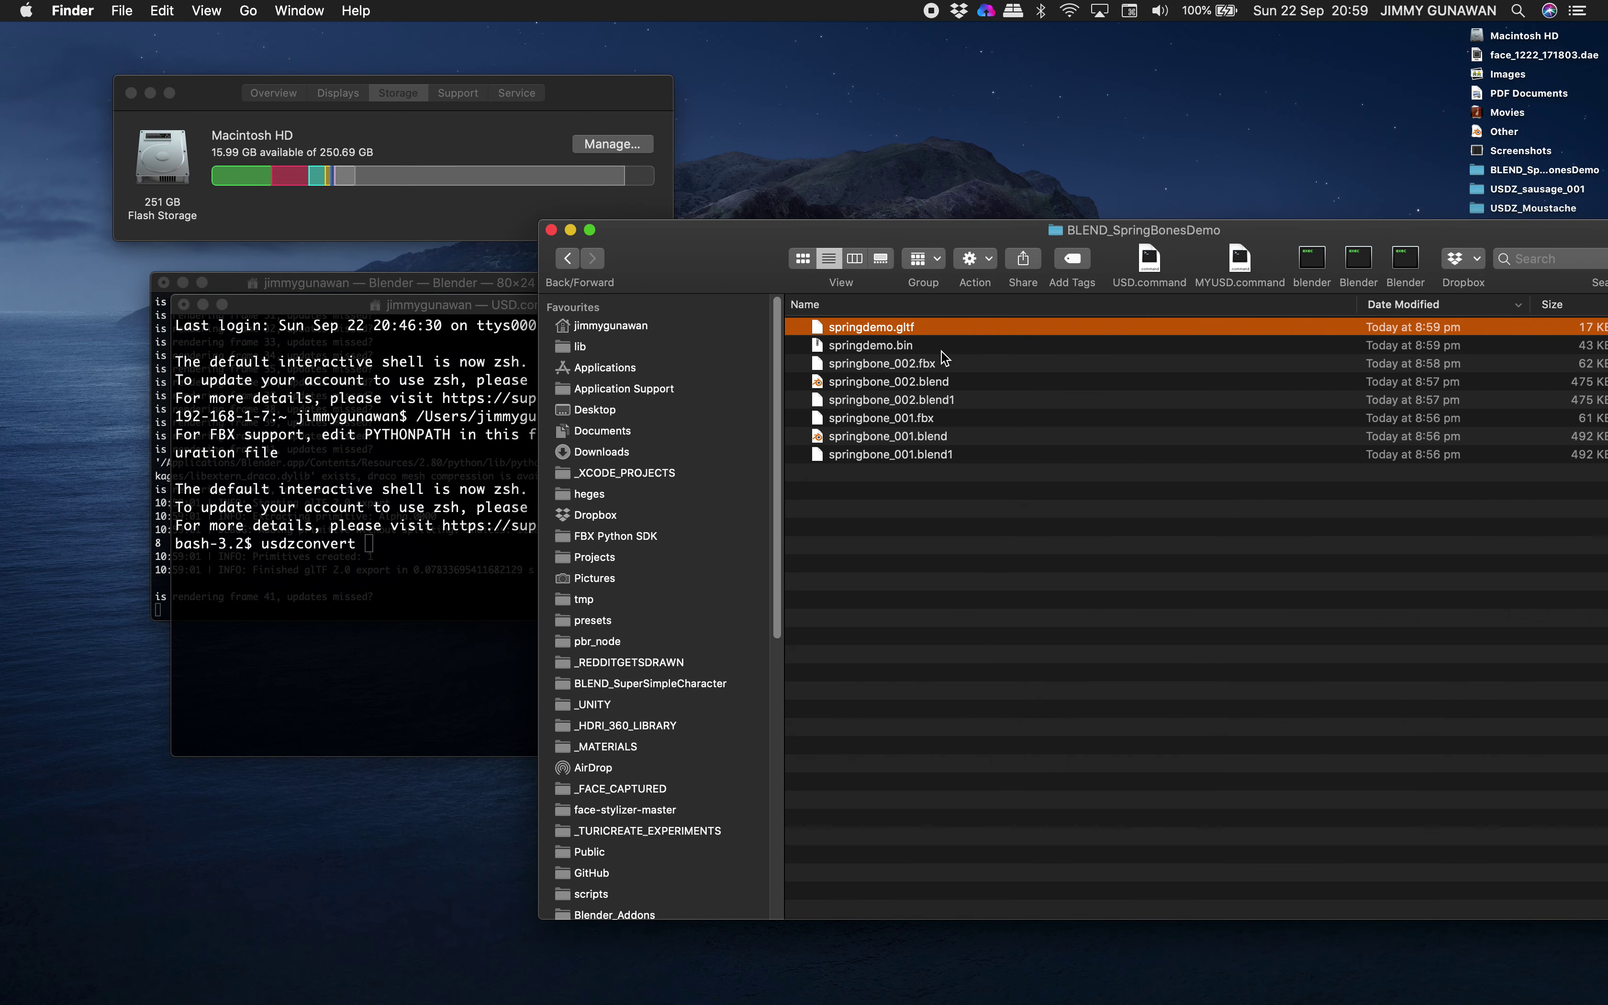
{"action": "left_click_drag", "start_coordinate": [800, 400], "coordinate": [470, 619]}
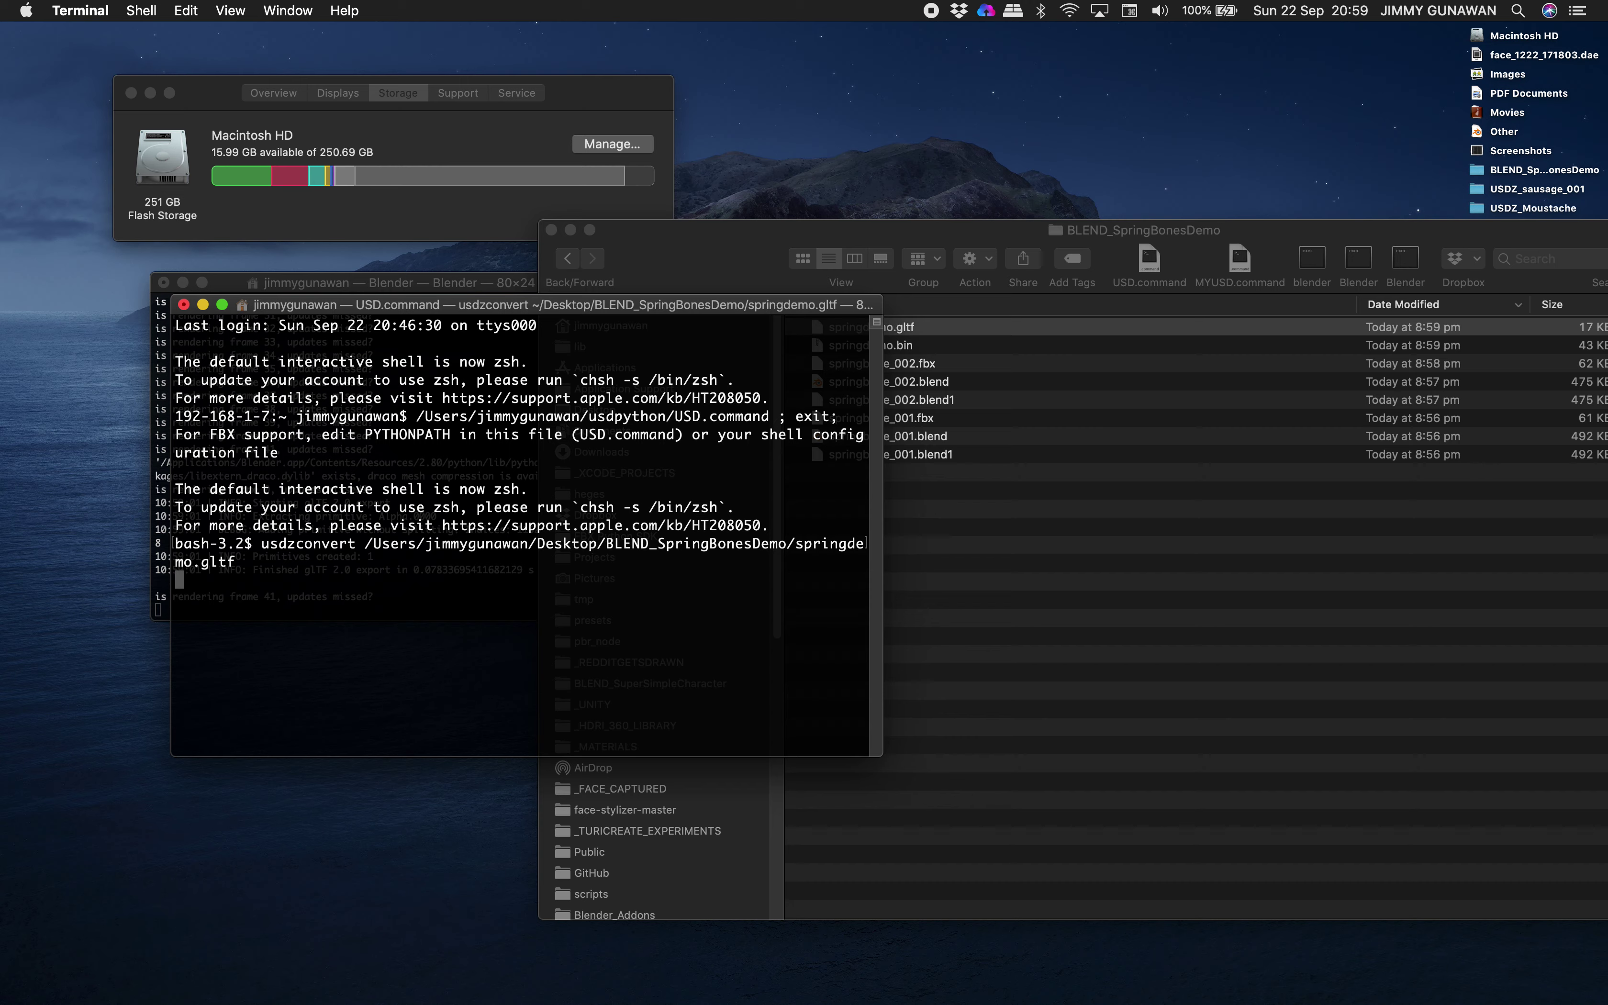
Preview the converted springdemo.usdz file in Finder and close the preview.
{"action": "left_click", "coordinate": [1031, 549]}
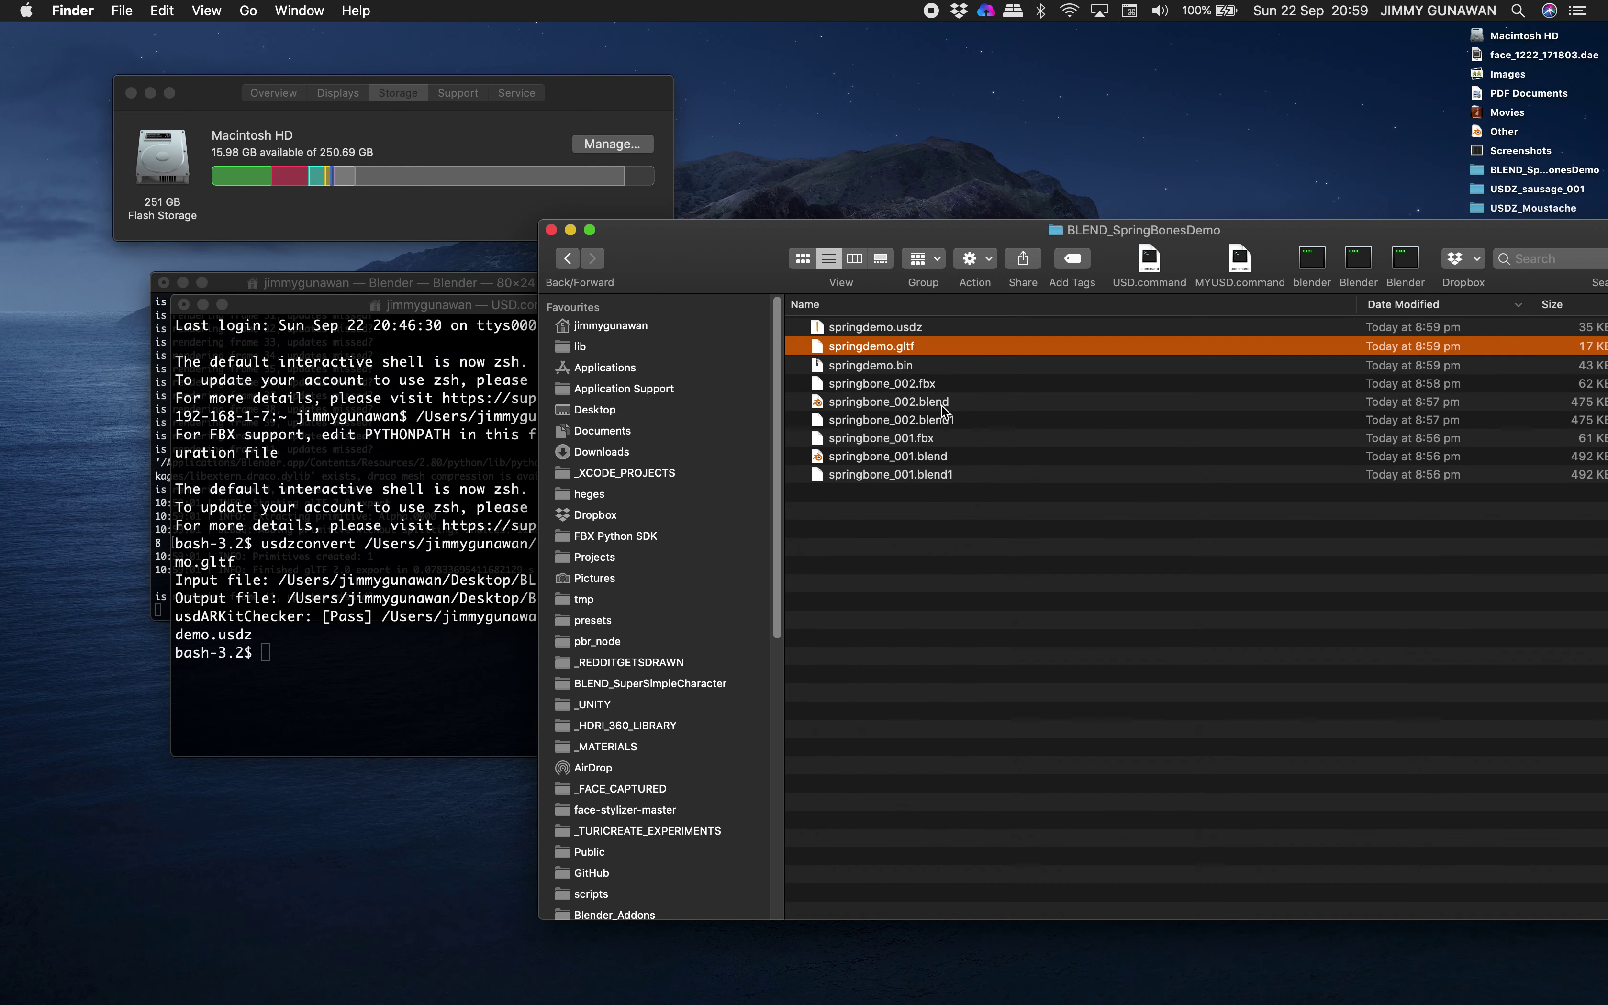
{"action": "left_click", "coordinate": [910, 331]}
{"action": "key", "text": "space"}
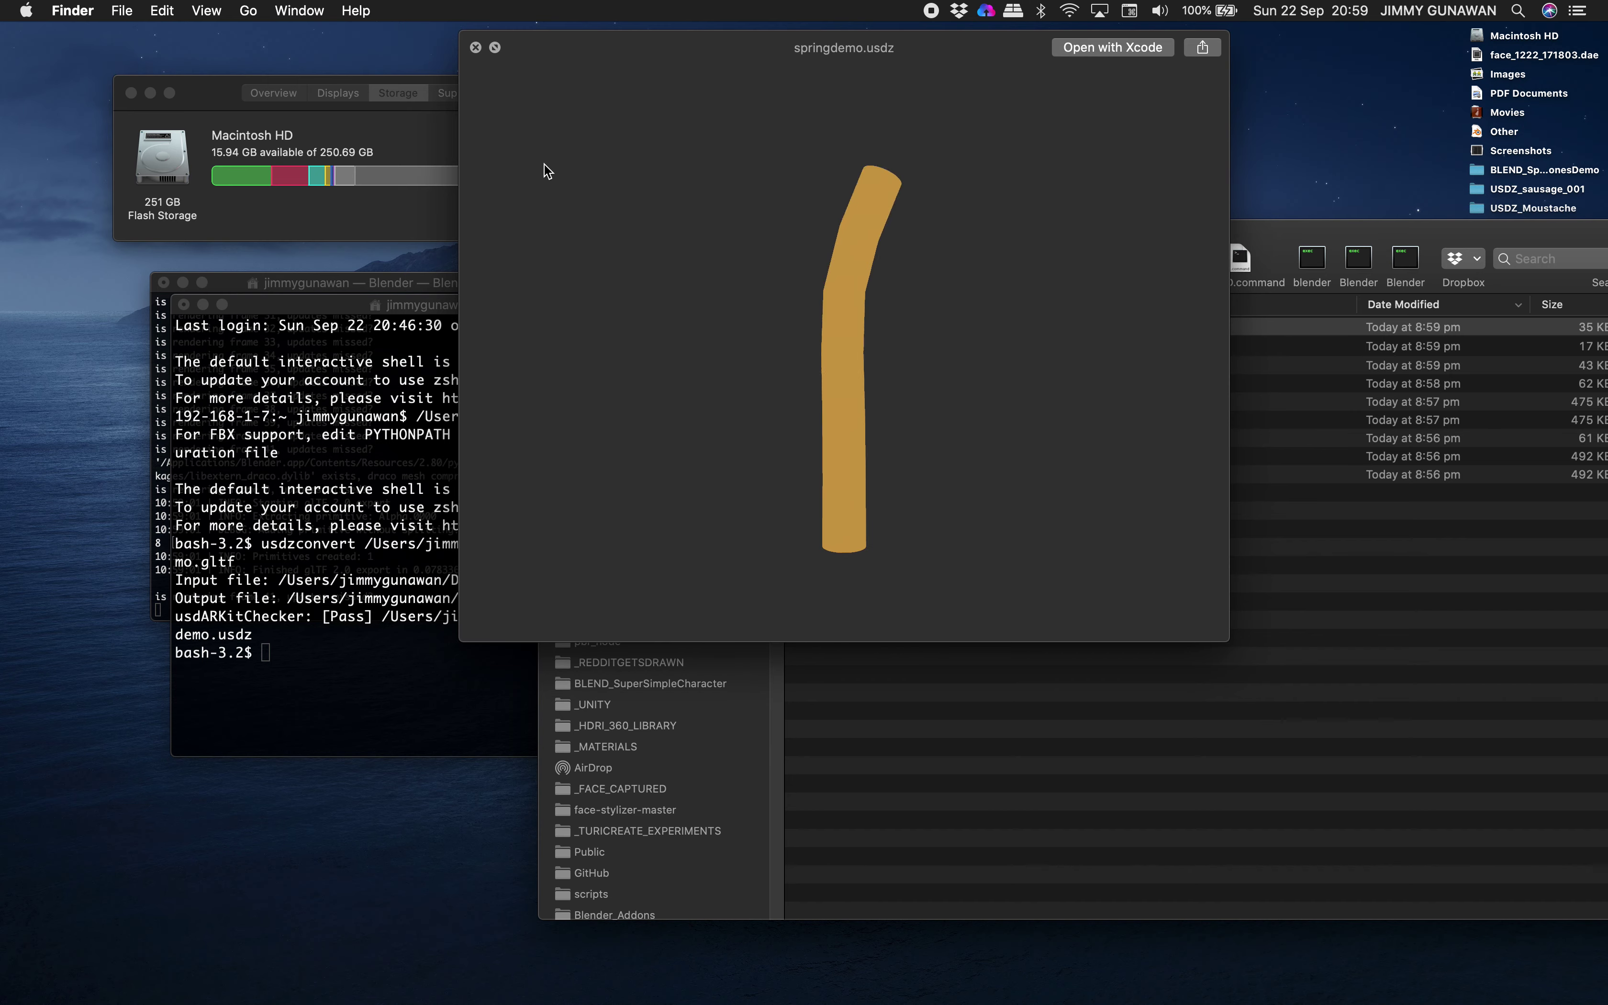
{"action": "left_click", "coordinate": [475, 47]}
Switch to Blender, reopen the recent springbone_002.blend file and briefly play its animation.
{"action": "key", "text": "super+Tab"}
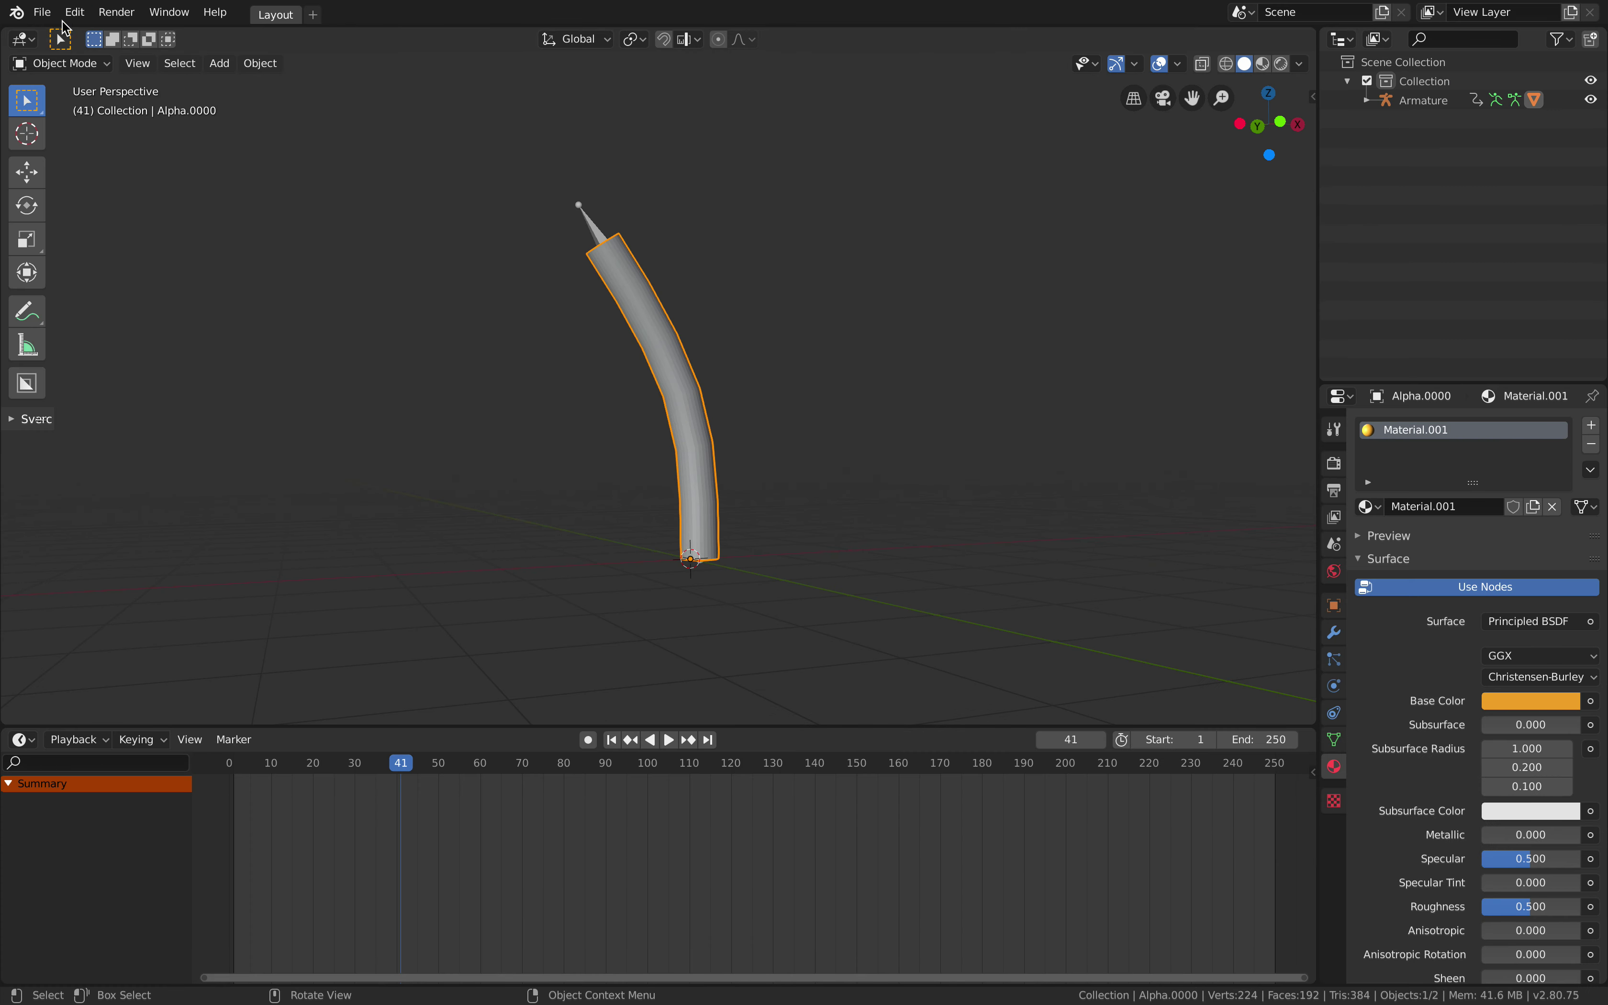
{"action": "left_click", "coordinate": [42, 12]}
{"action": "mouse_move", "coordinate": [89, 72]}
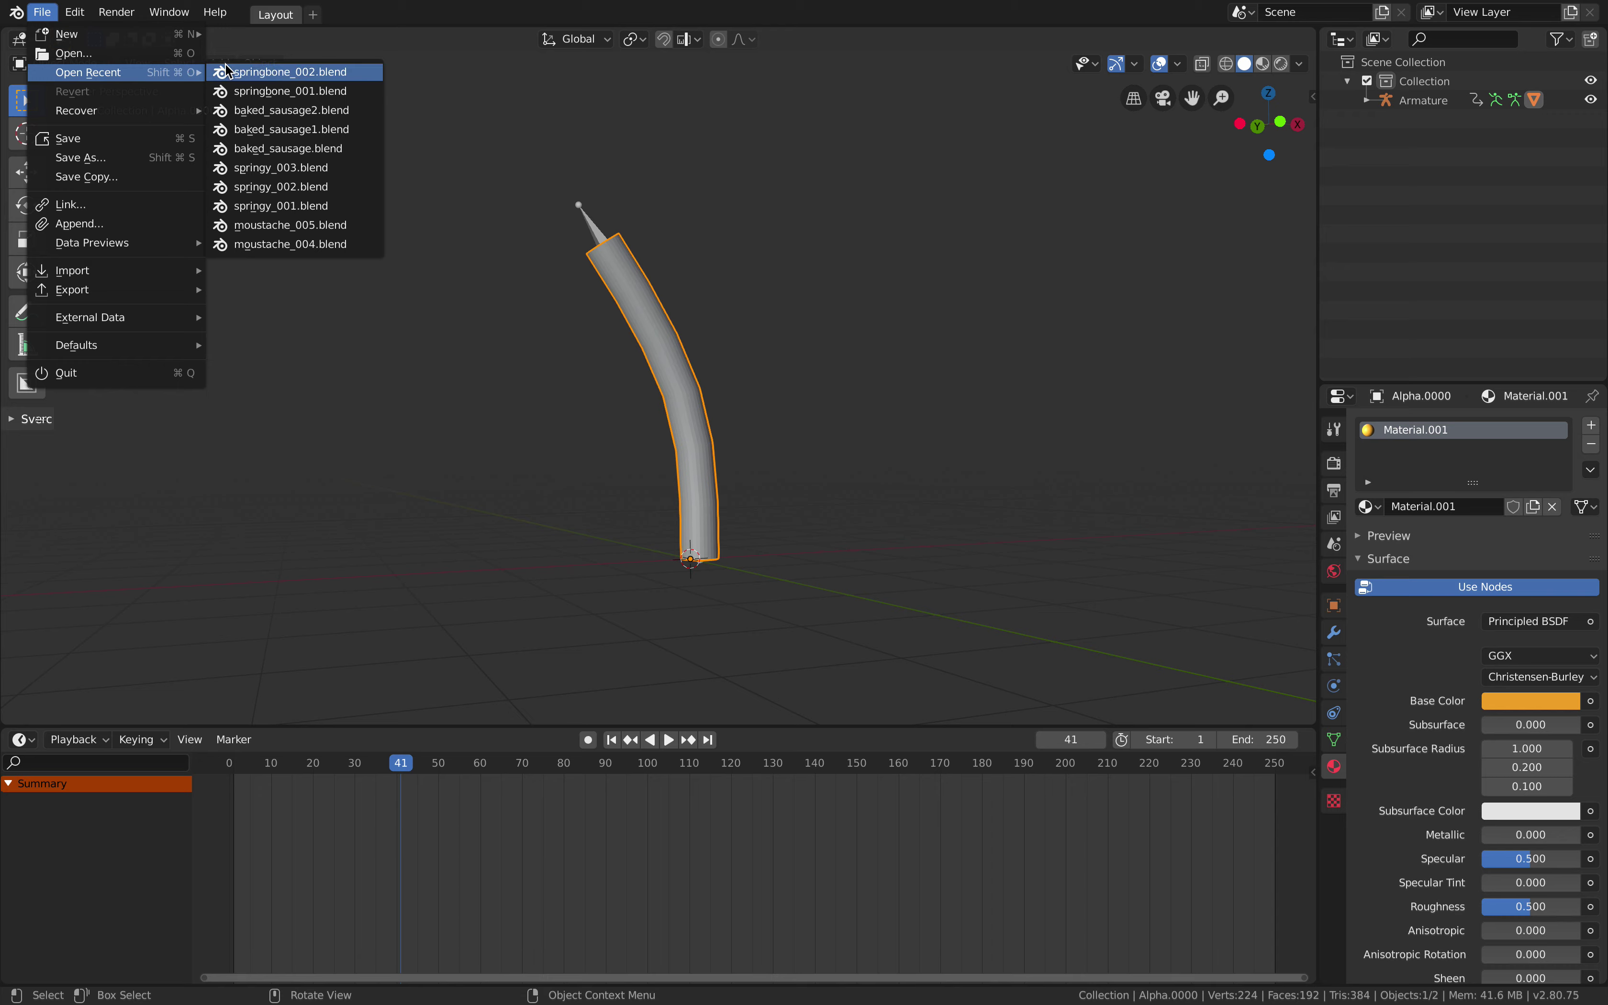
{"action": "left_click", "coordinate": [322, 80]}
{"action": "left_click", "coordinate": [670, 523]}
{"action": "key", "text": "space"}
{"action": "key", "text": "space"}
Save the scene as a Blender file in the BLEND_SpringBonesDemo folder.
{"action": "left_click", "coordinate": [43, 12]}
{"action": "left_click", "coordinate": [91, 157]}
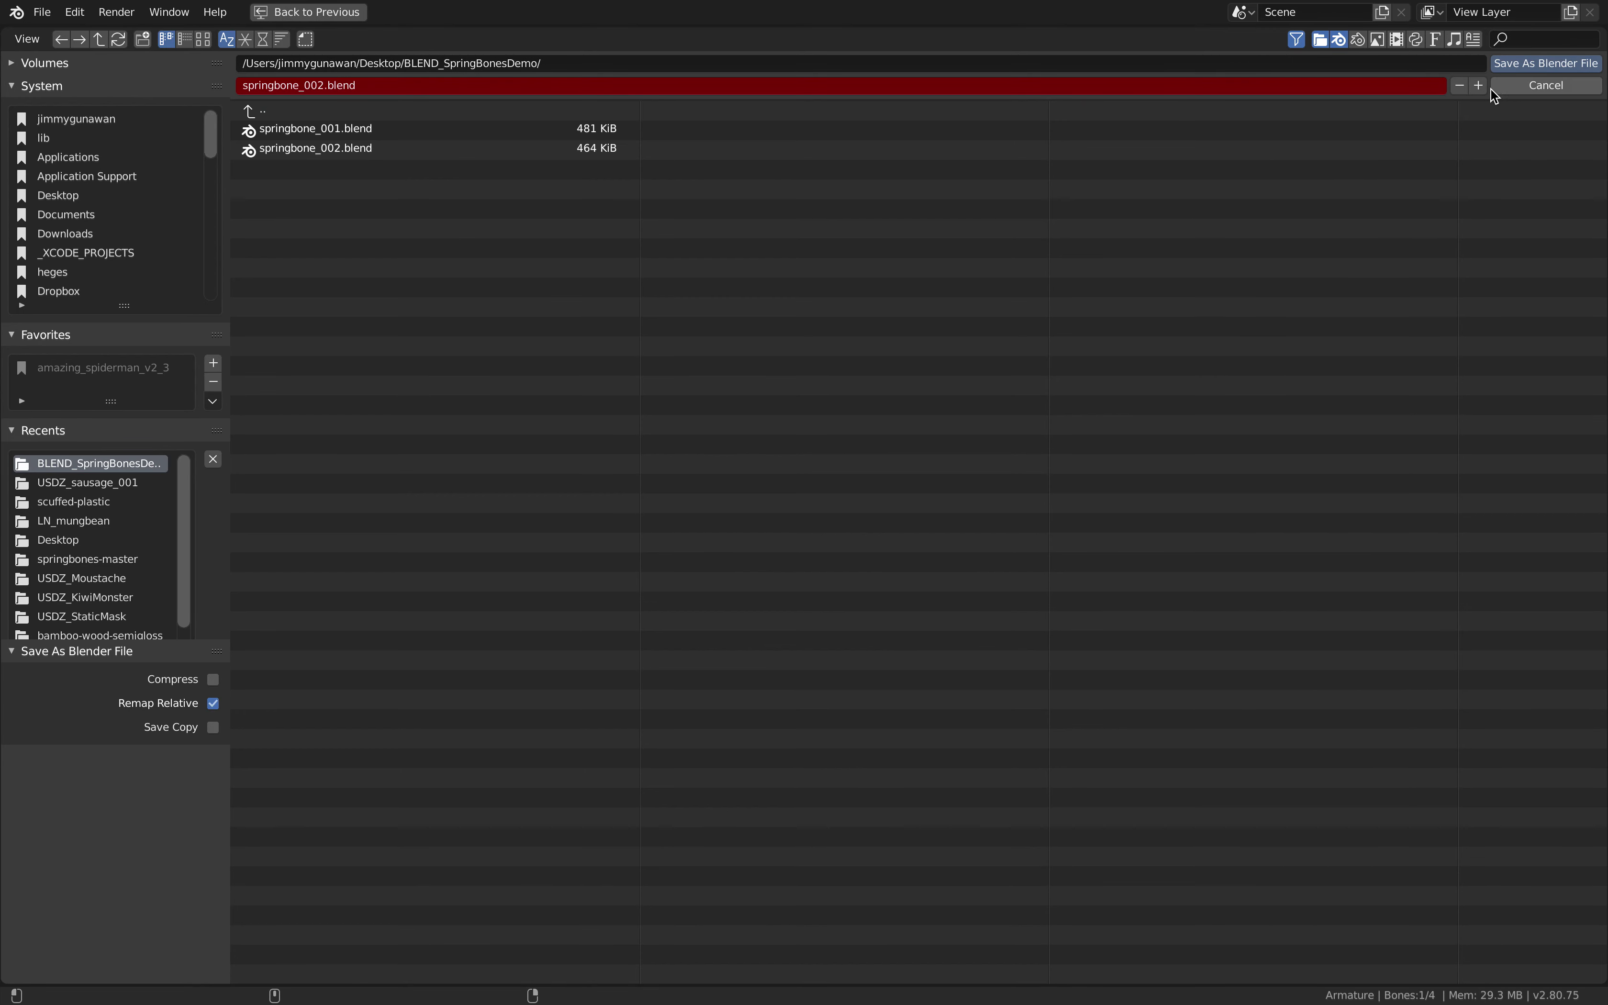
{"action": "left_click", "coordinate": [1502, 67]}
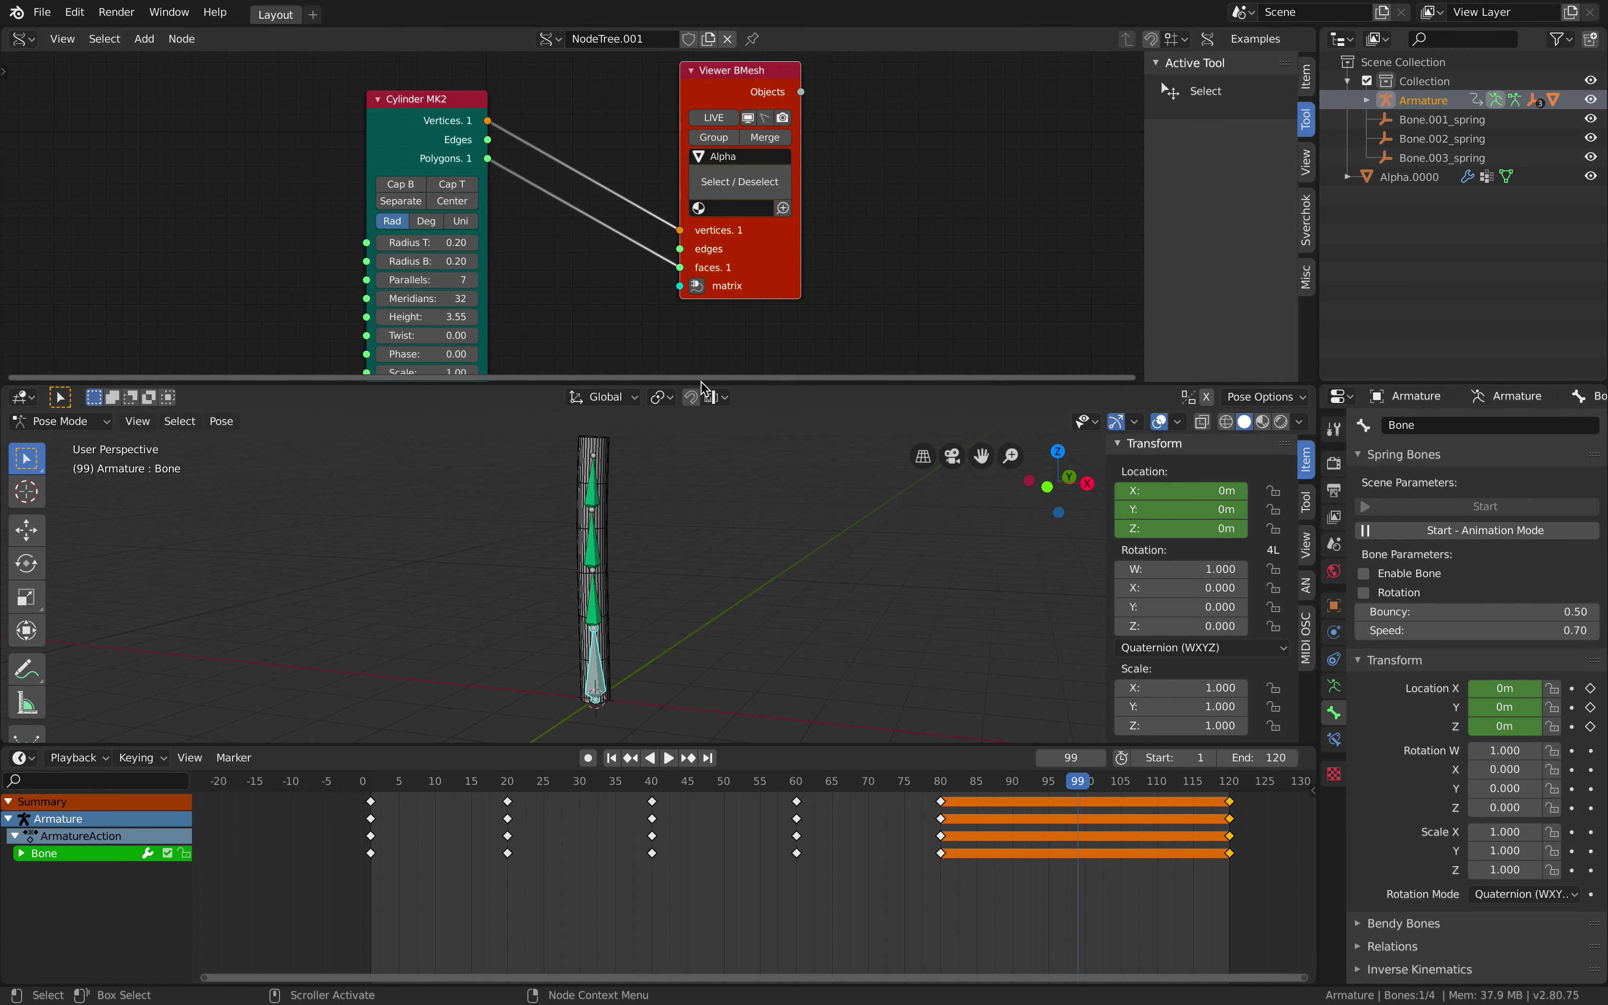
Enlarge the 3D viewport and, in Edit Mode, extrude two chained bones from the base bone's tip toward positive X.
{"action": "left_click_drag", "start_coordinate": [705, 380], "coordinate": [701, 287]}
{"action": "middle_click_drag", "start_coordinate": [565, 573], "coordinate": [575, 608]}
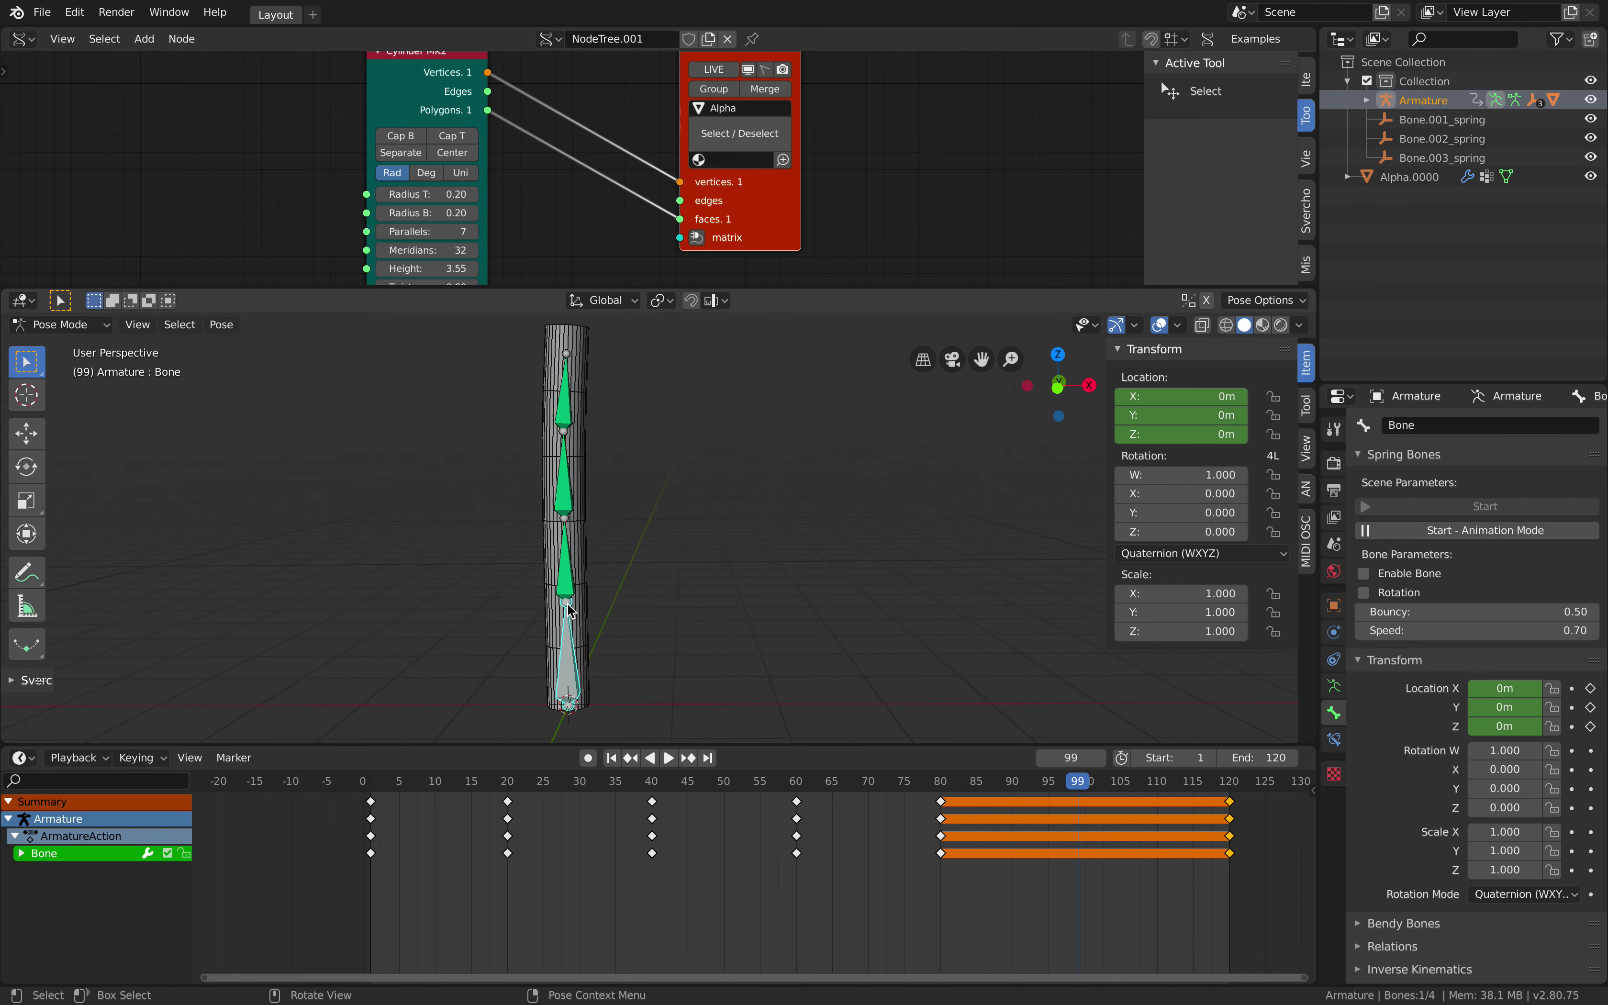
{"action": "left_click", "coordinate": [59, 325]}
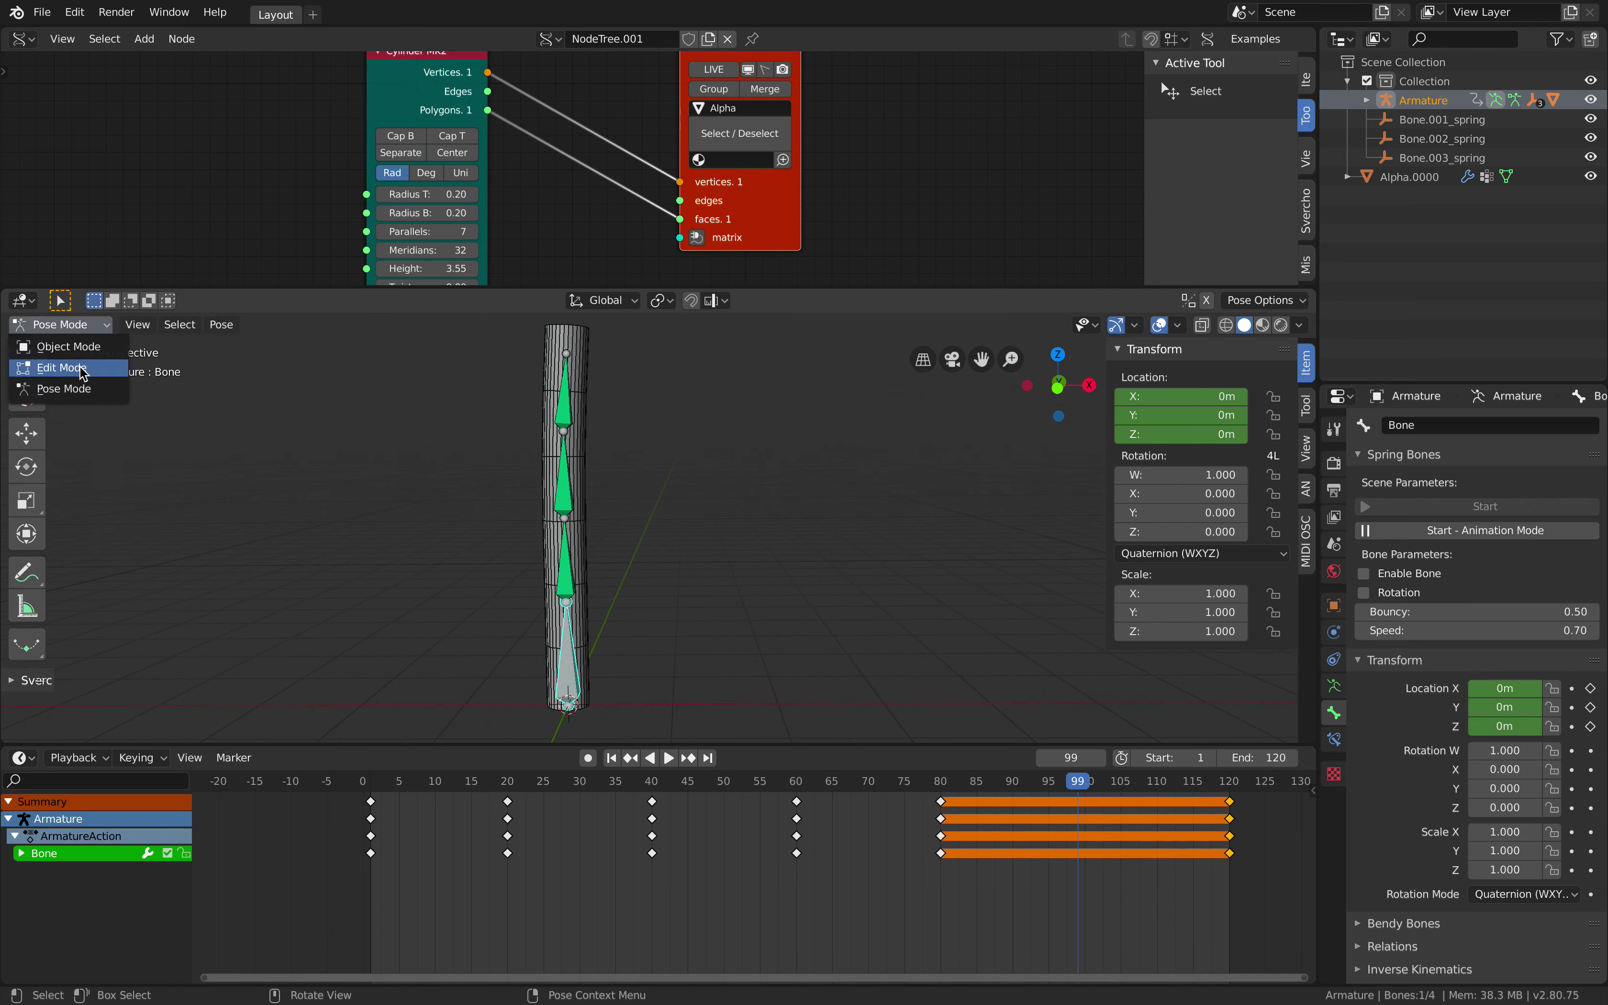
{"action": "left_click", "coordinate": [73, 366]}
{"action": "key", "text": "e"}
{"action": "left_click", "coordinate": [839, 538]}
{"action": "key", "text": "e"}
{"action": "left_click", "coordinate": [870, 444]}
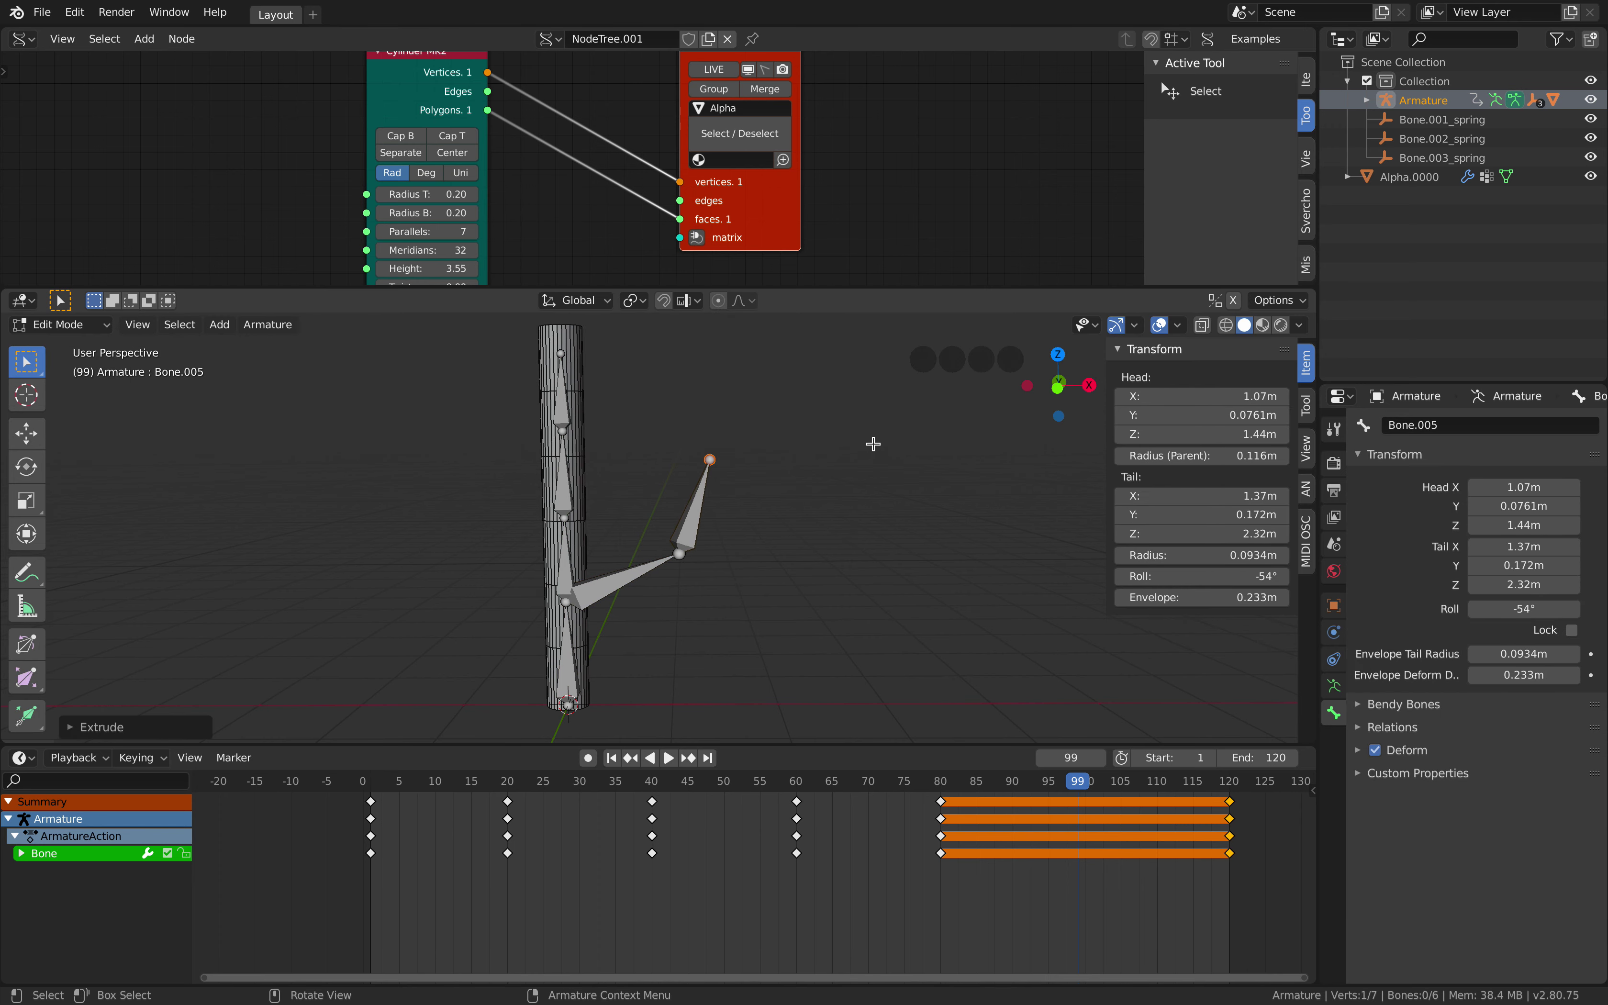
Extrude a chain of three bones from the base bone's tip toward negative X, curving upward.
{"action": "left_click", "coordinate": [567, 604]}
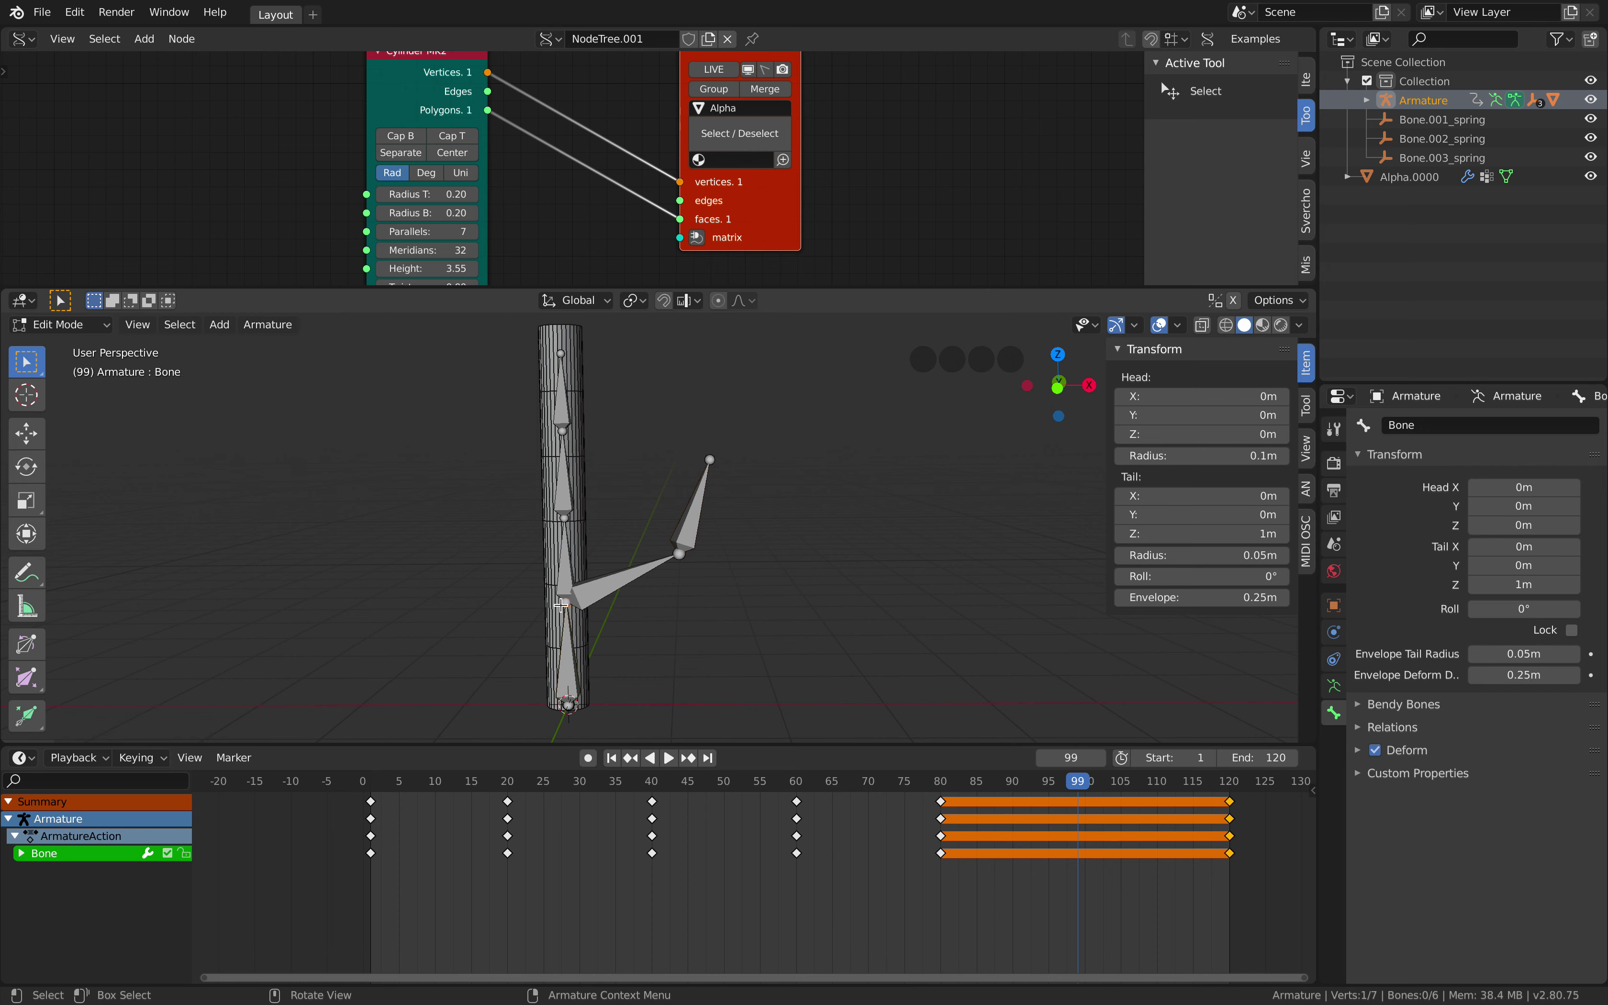
{"action": "key", "text": "e"}
{"action": "left_click", "coordinate": [474, 532]}
{"action": "key", "text": "e"}
{"action": "left_click", "coordinate": [435, 449]}
{"action": "key", "text": "e"}
{"action": "left_click", "coordinate": [467, 390]}
Extrude a third bone upward from the end of the positive-X branch.
{"action": "left_click", "coordinate": [710, 456]}
{"action": "key", "text": "e"}
{"action": "left_click", "coordinate": [720, 380]}
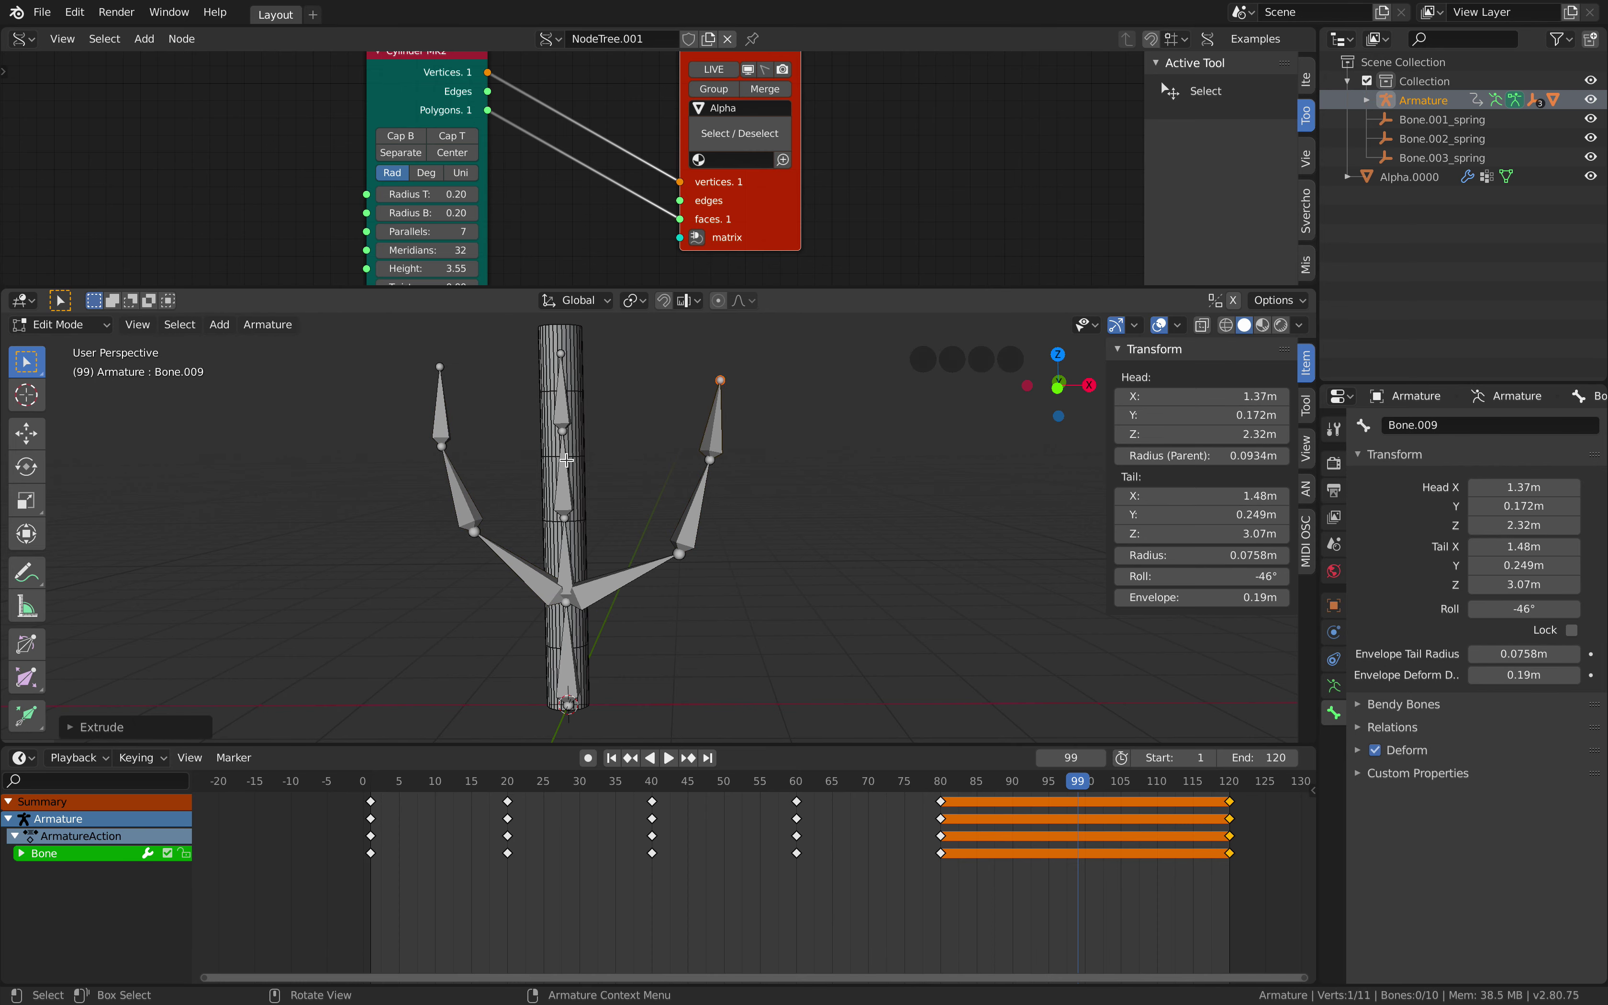
Put the armature in Pose Mode and return the timeline to frame 1.
{"action": "left_click", "coordinate": [451, 417]}
{"action": "left_click", "coordinate": [67, 325]}
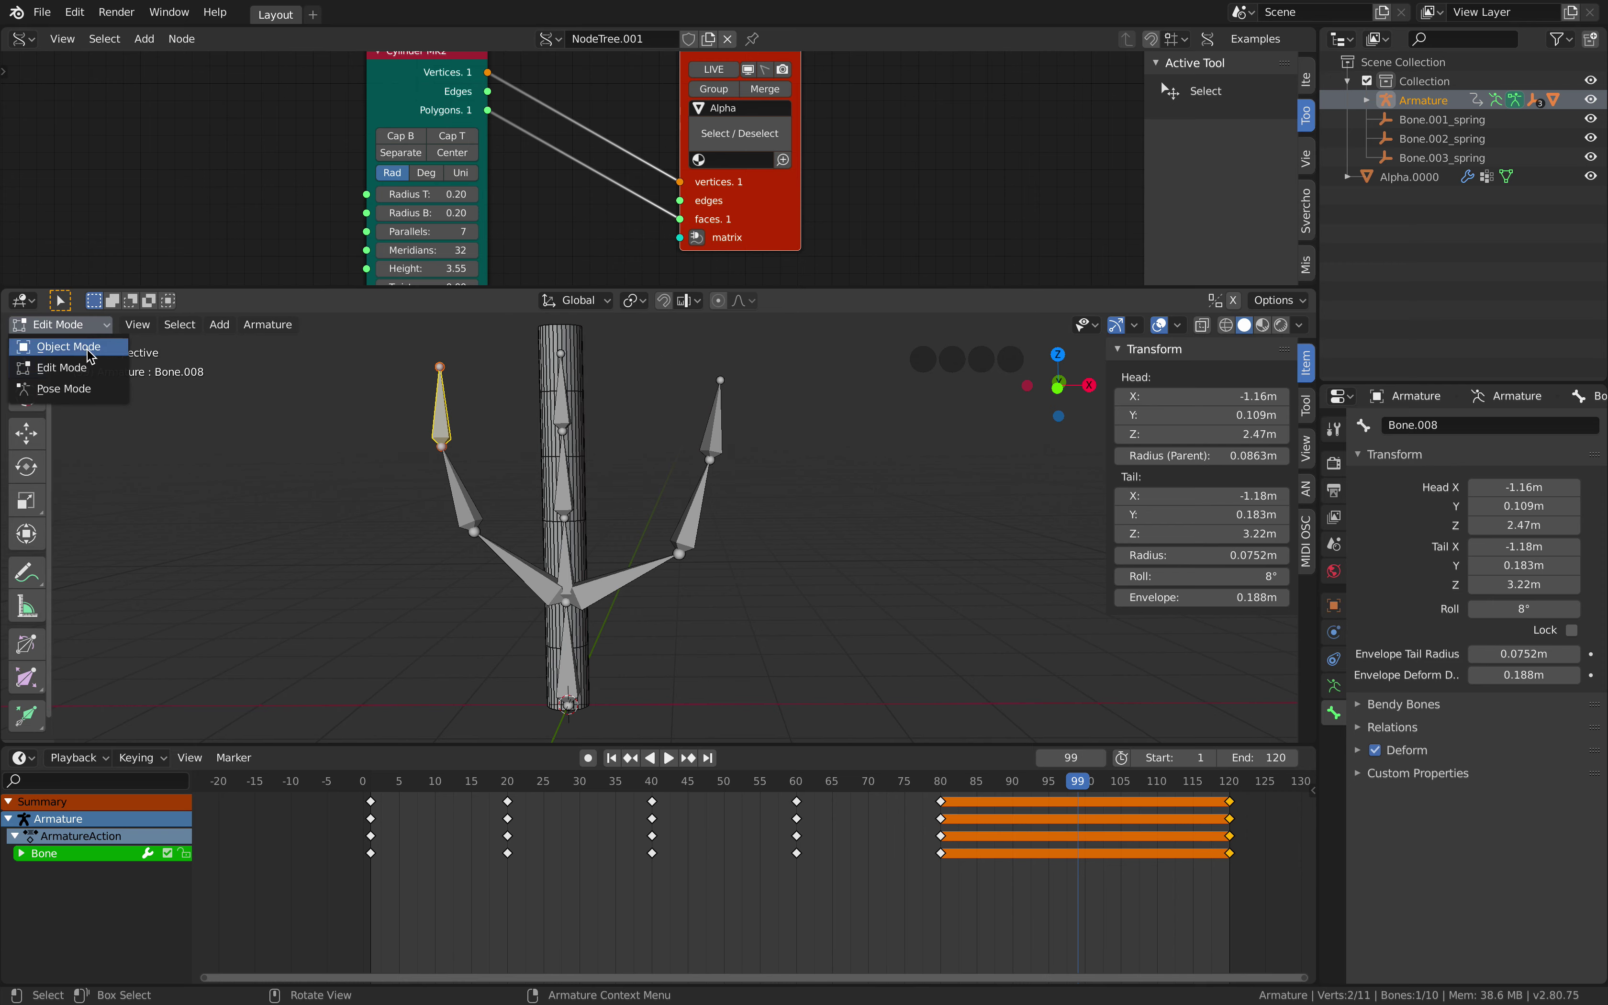
{"action": "left_click", "coordinate": [83, 392]}
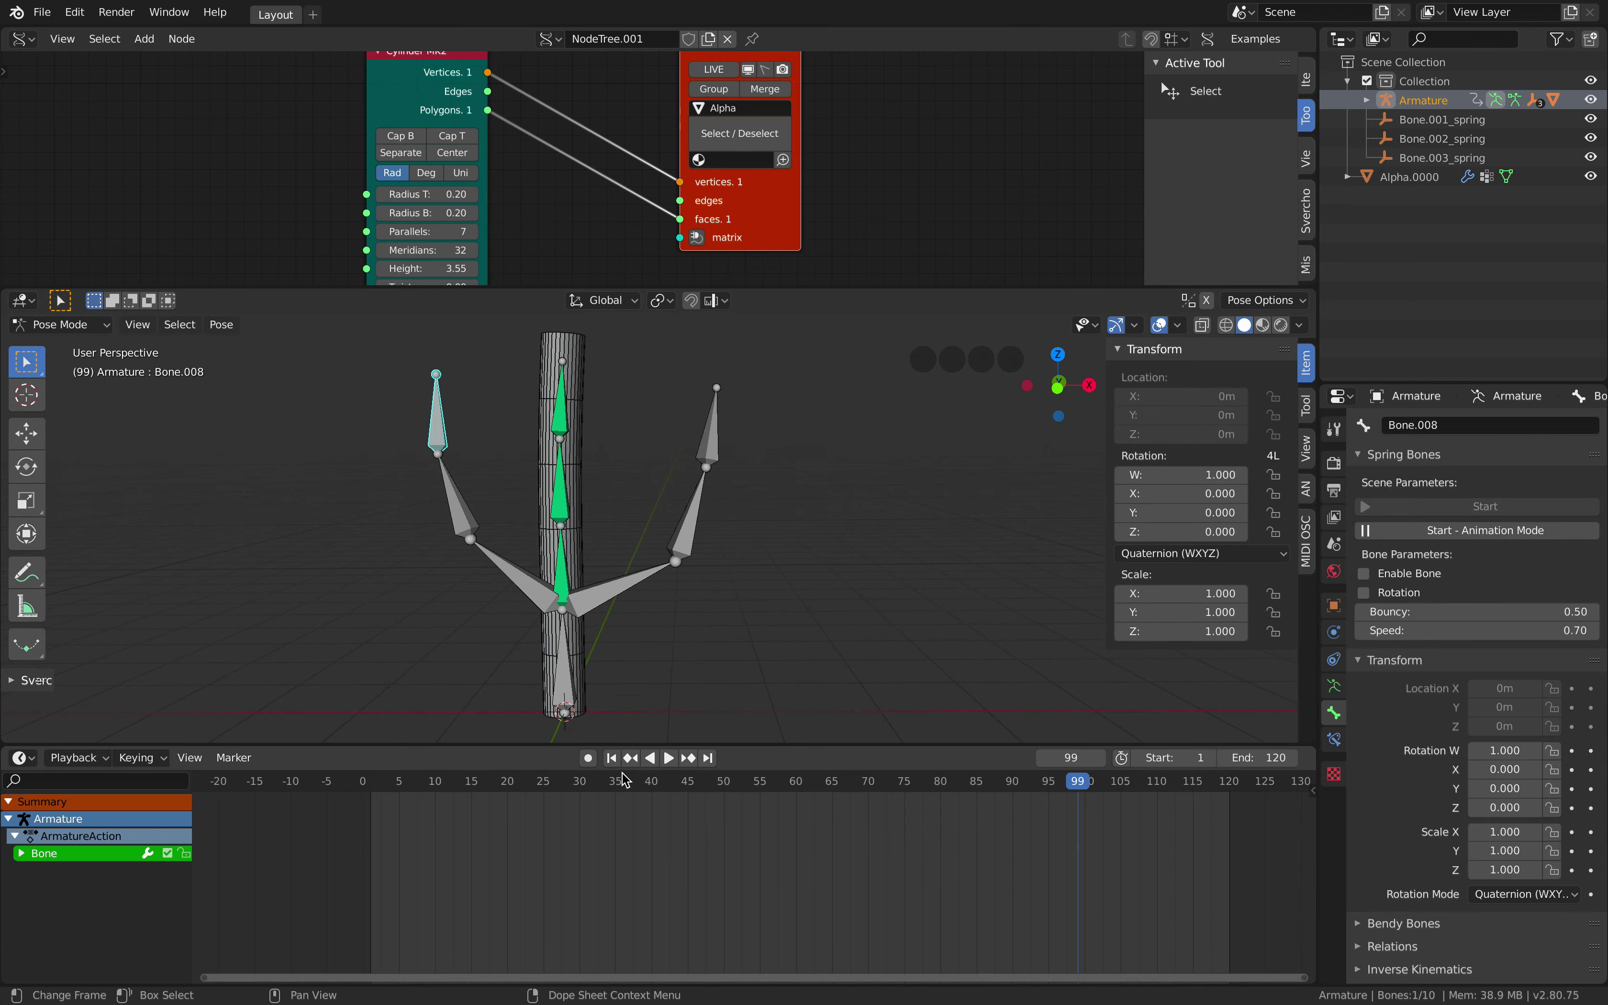
{"action": "left_click", "coordinate": [612, 758]}
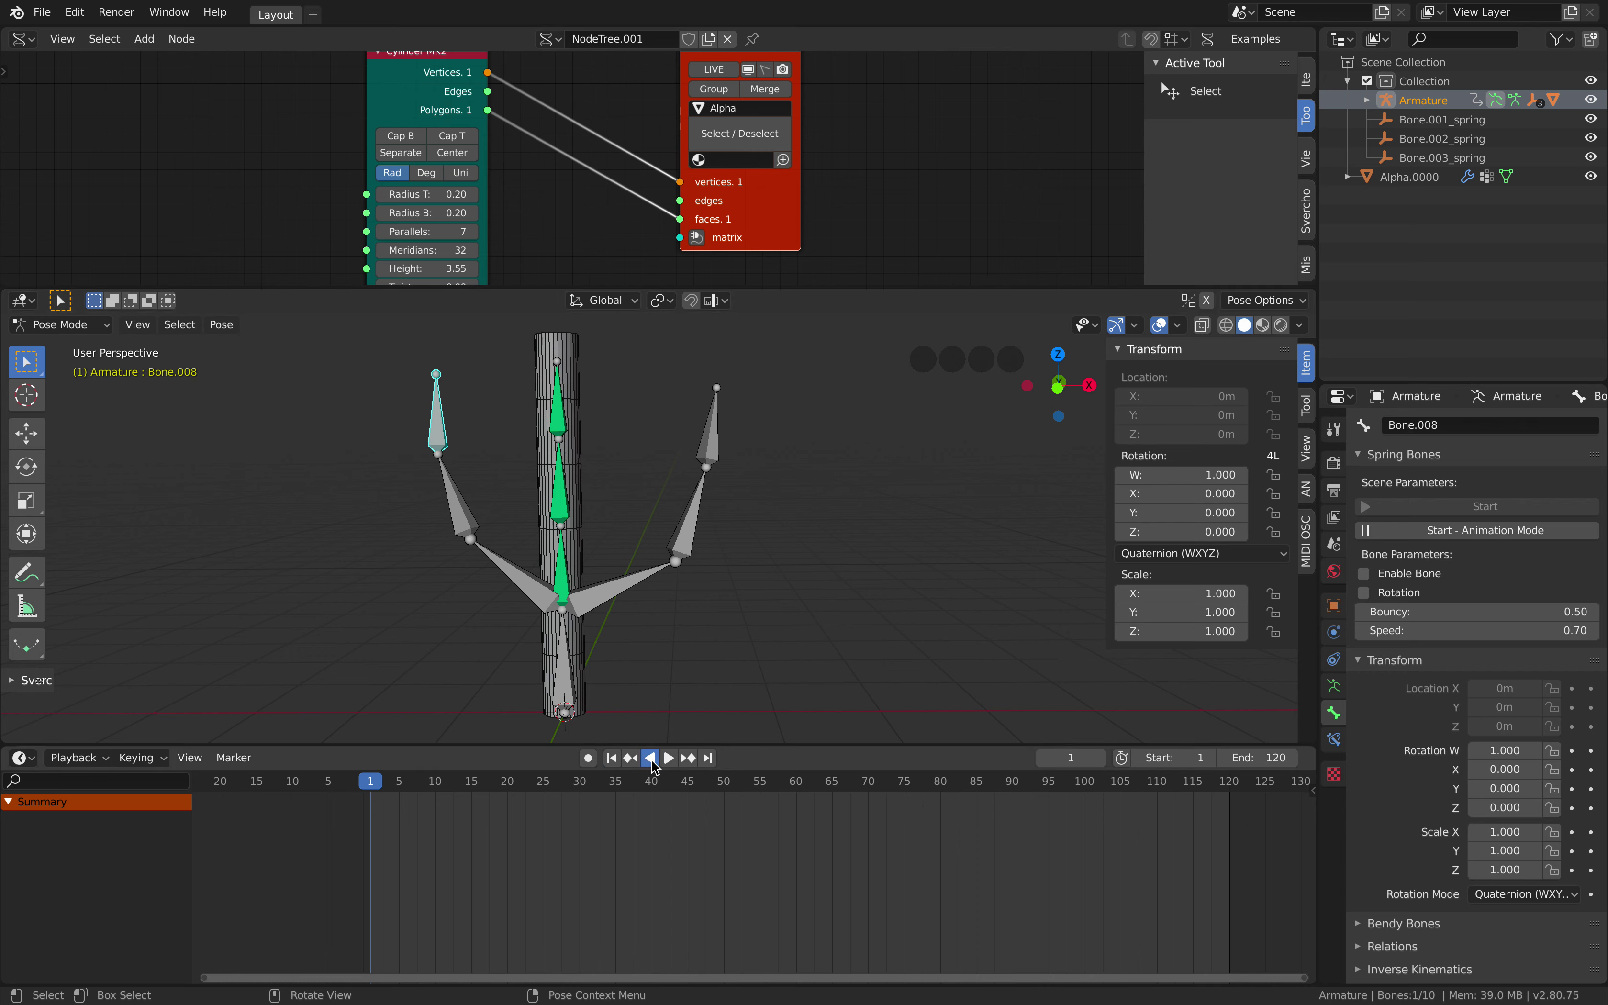
{"action": "left_click", "coordinate": [650, 759]}
{"action": "left_click", "coordinate": [653, 760]}
{"action": "left_click", "coordinate": [624, 762]}
Enable Spring Bones with Rotation on the upper two bones of each side branch.
{"action": "left_click", "coordinate": [691, 525]}
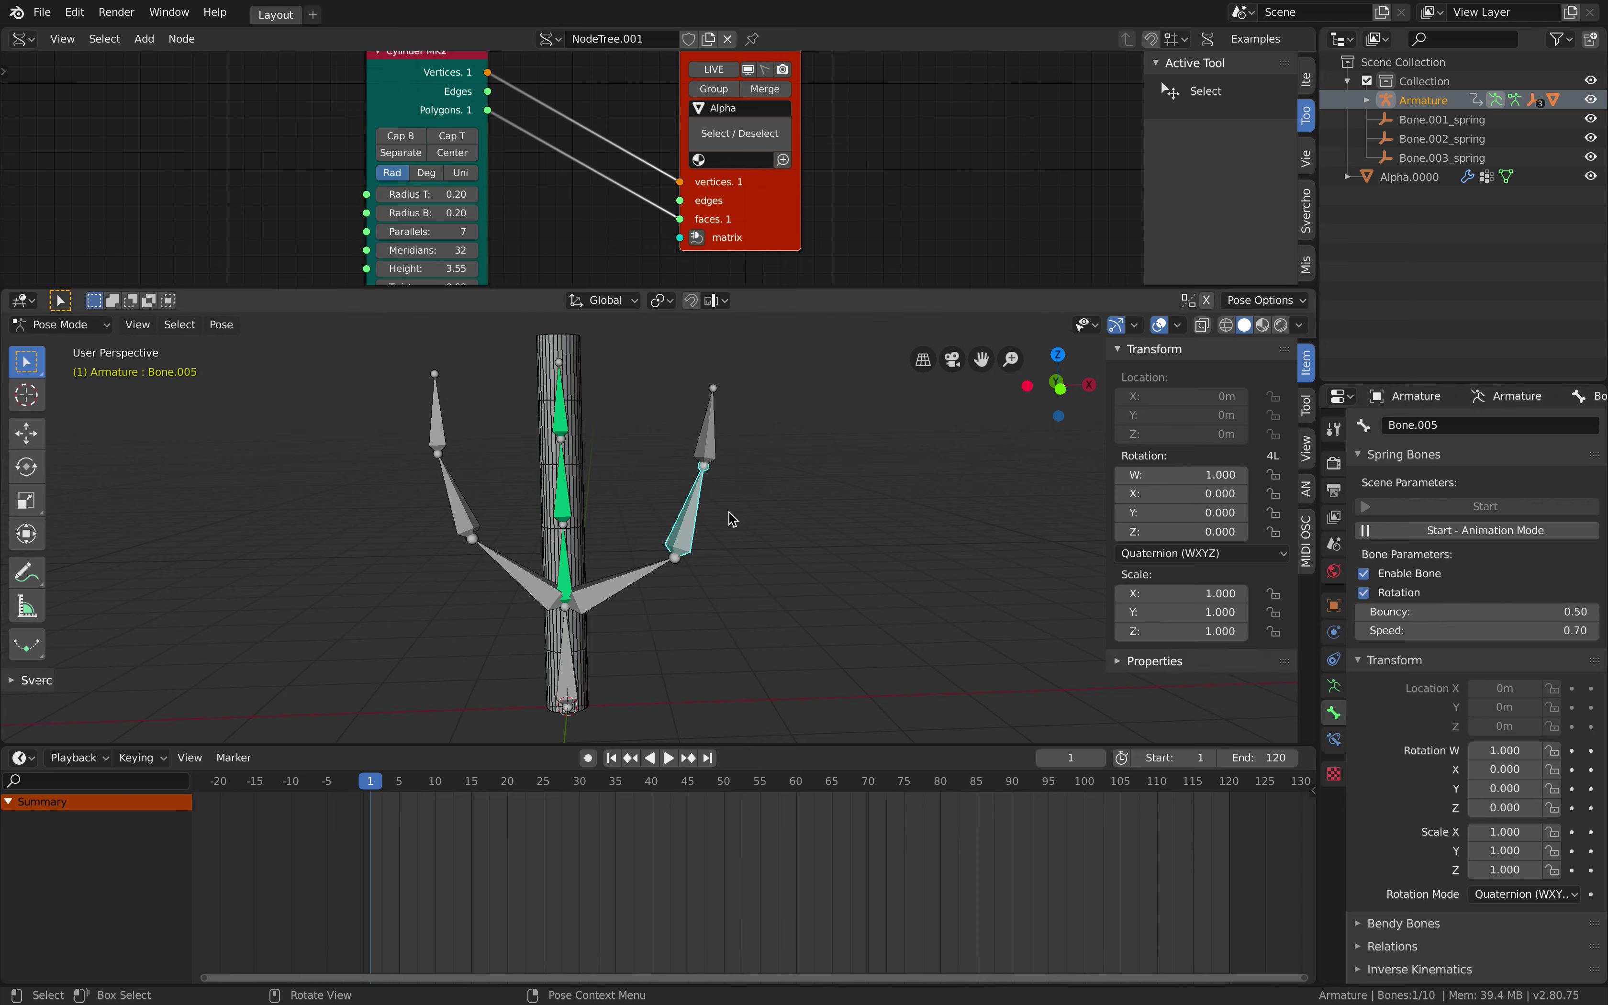
{"action": "left_click", "coordinate": [709, 454]}
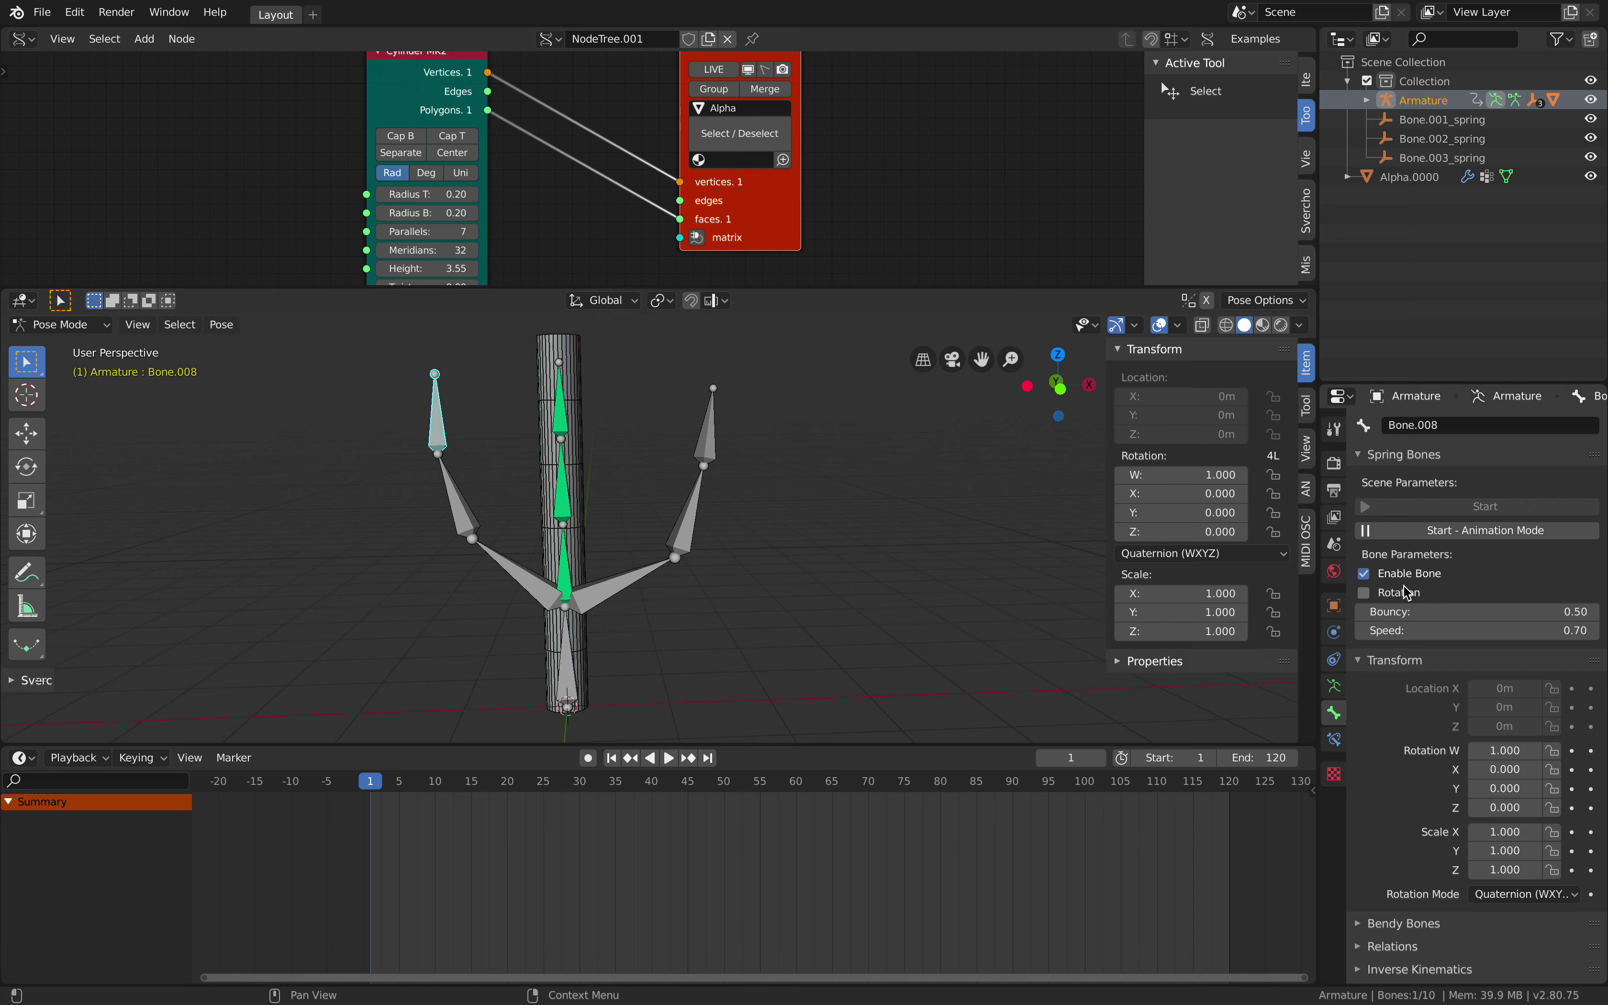
{"action": "left_click", "coordinate": [473, 499]}
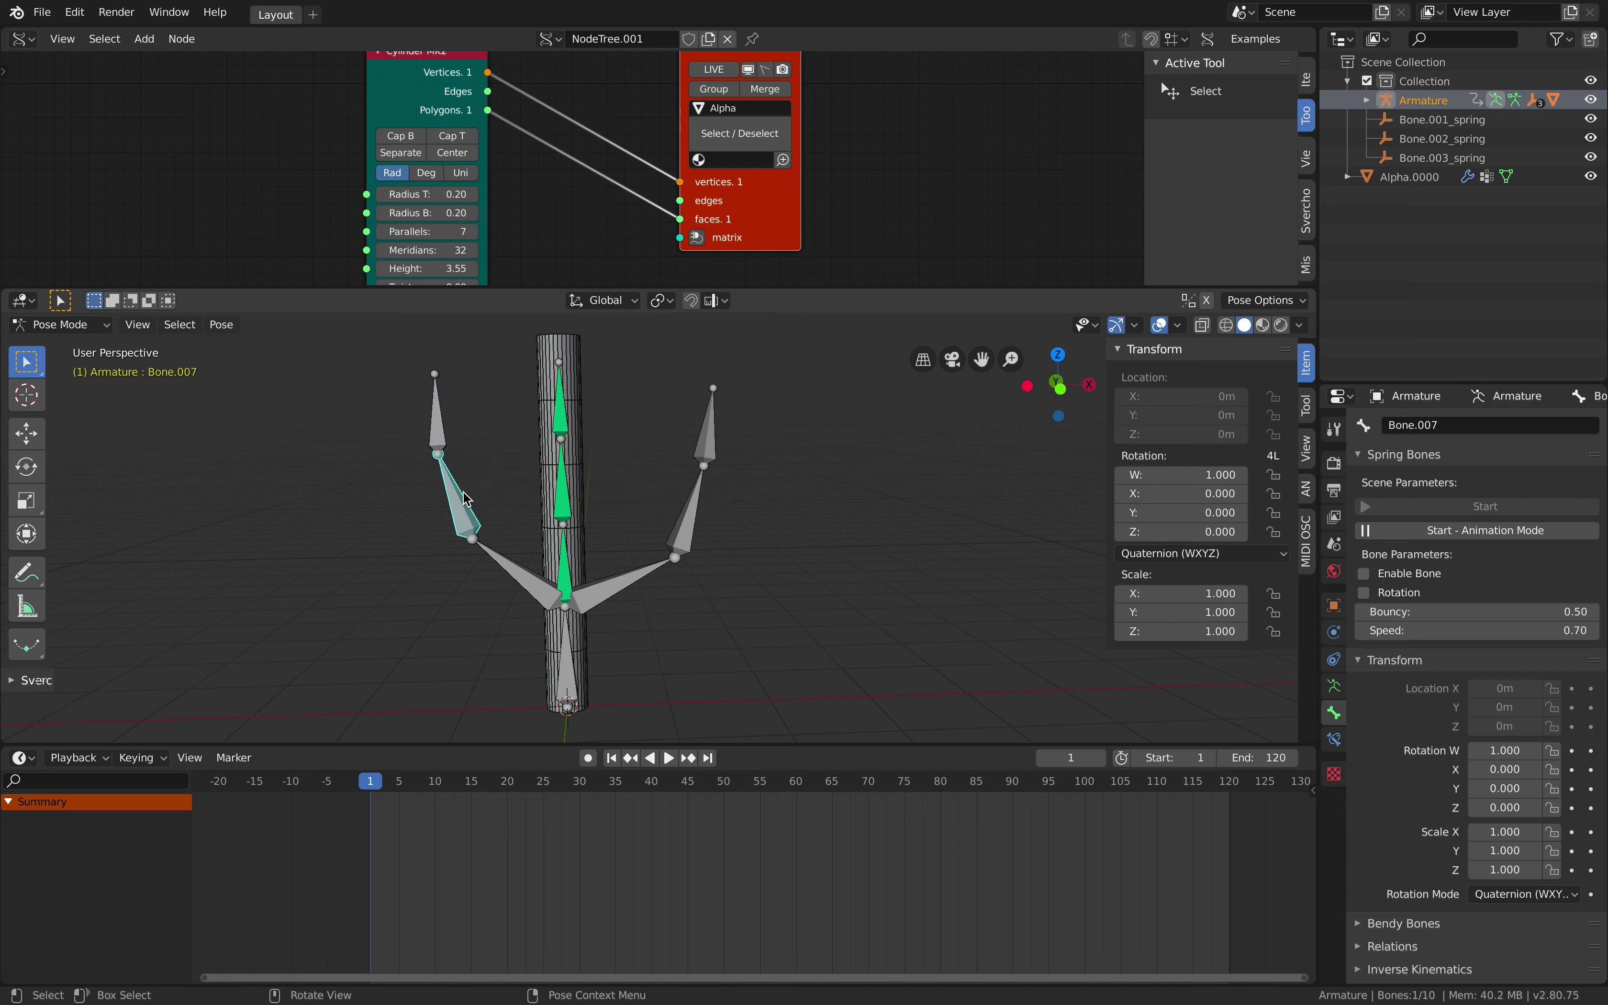
{"action": "left_click", "coordinate": [1397, 592]}
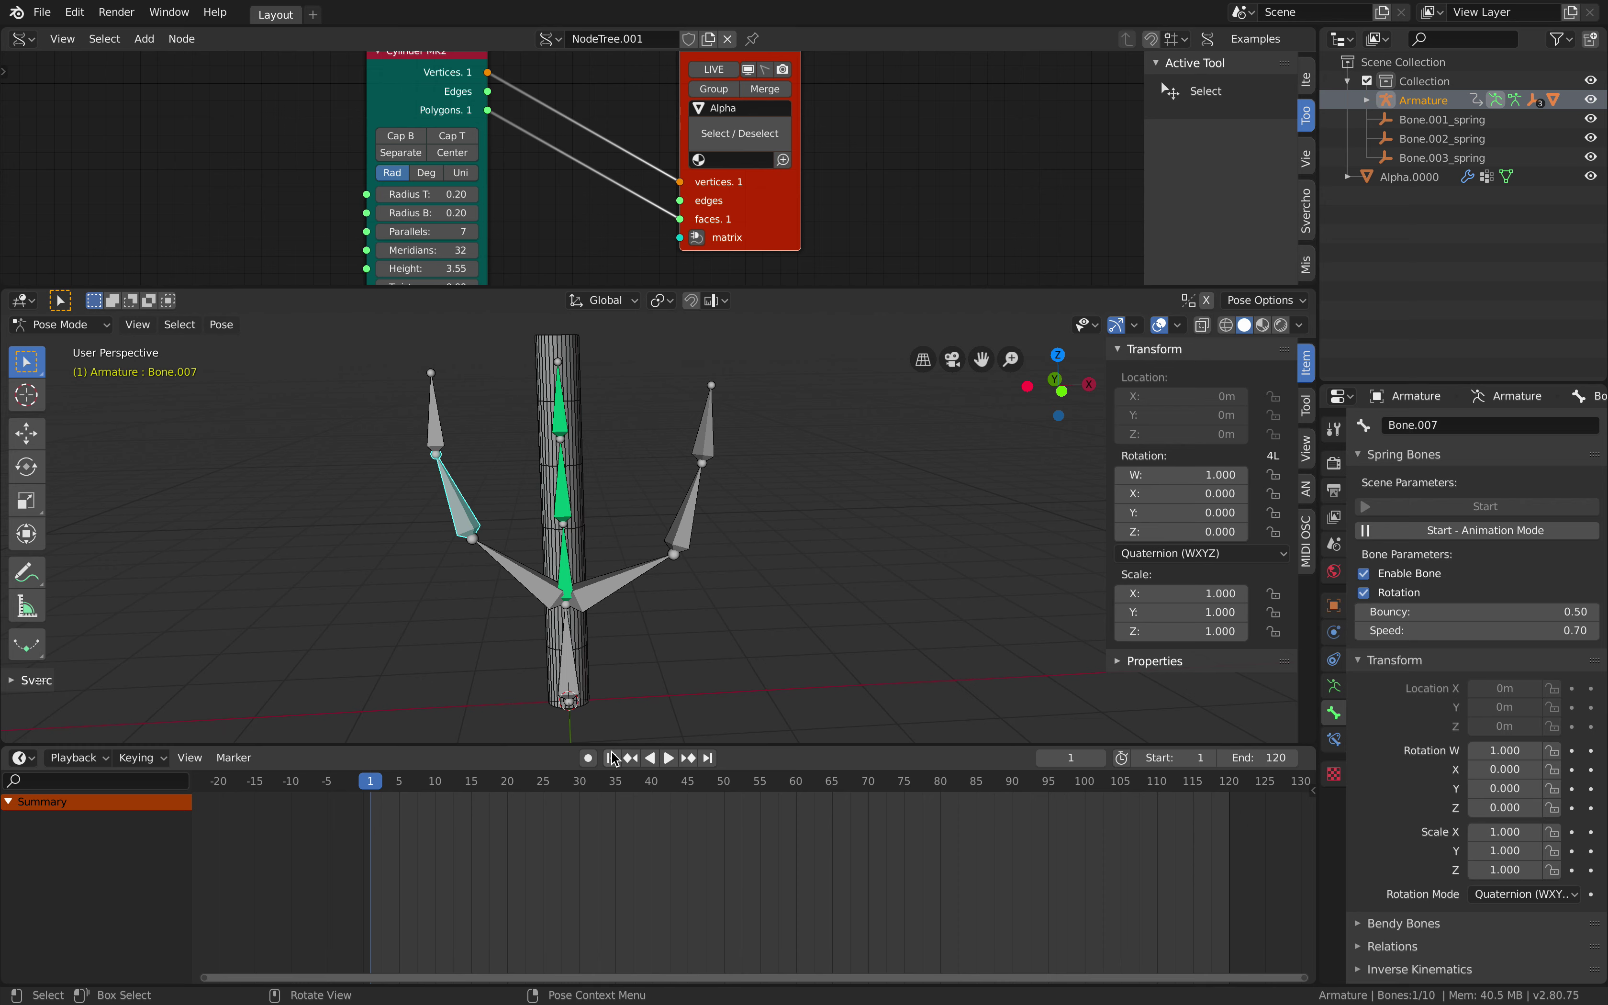
Switch Spring Bones from Animation Mode to the interactive simulation and try moving the base bone to test the branches.
{"action": "left_click", "coordinate": [1459, 532]}
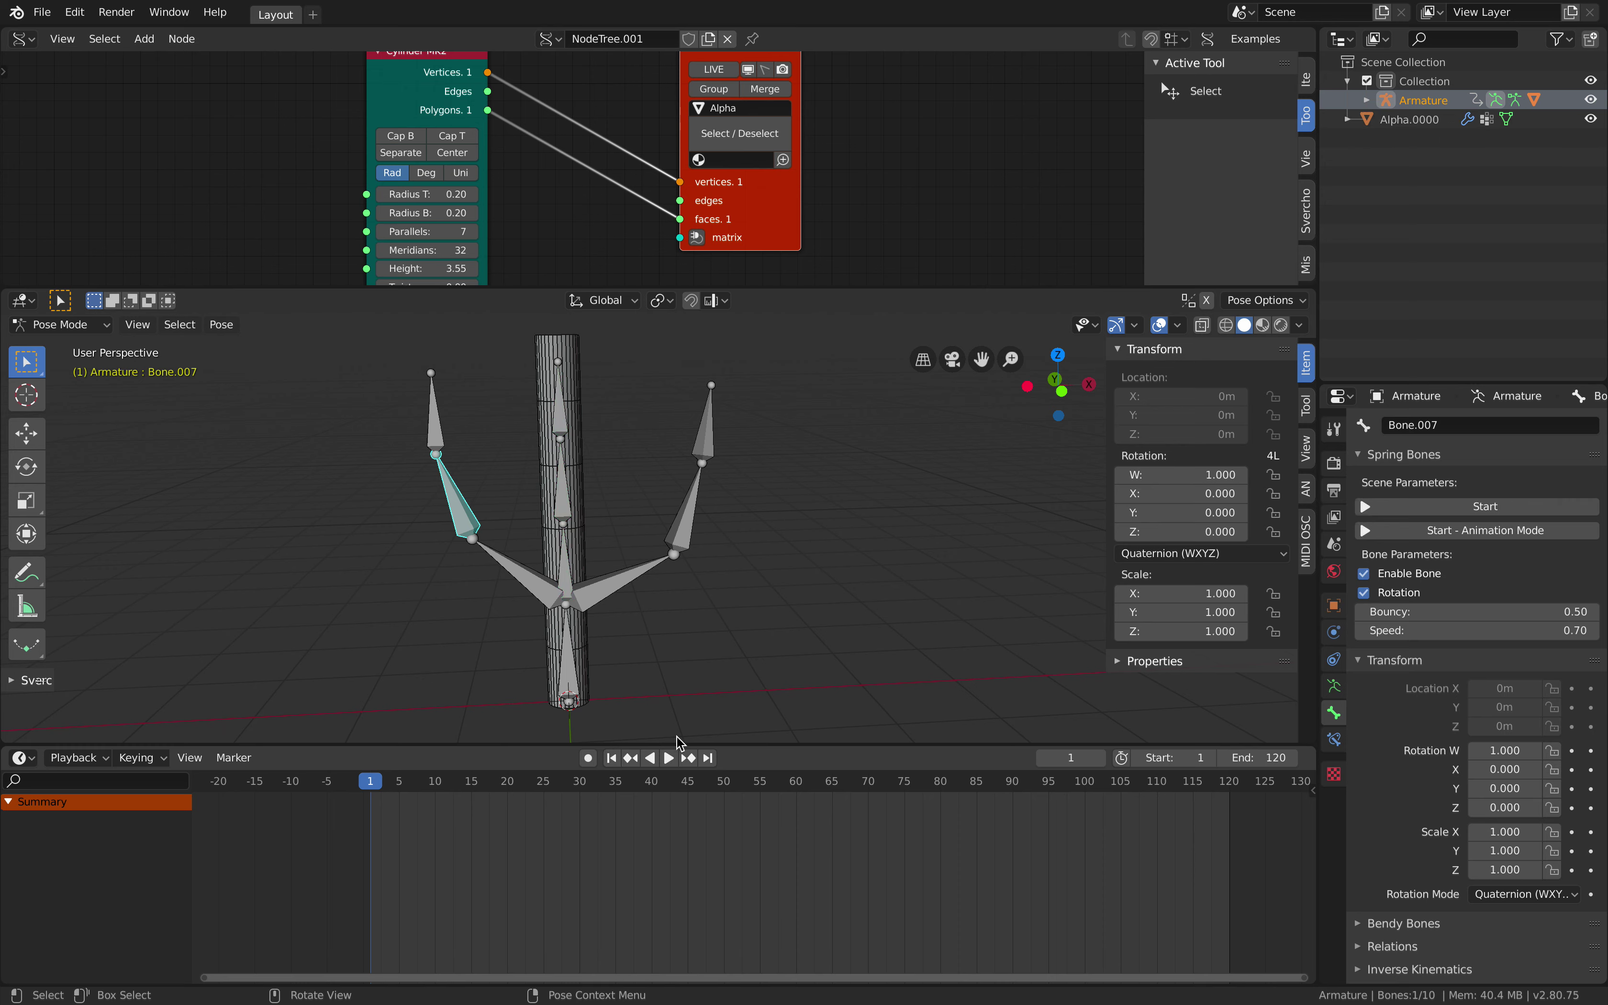
{"action": "left_click", "coordinate": [1475, 508]}
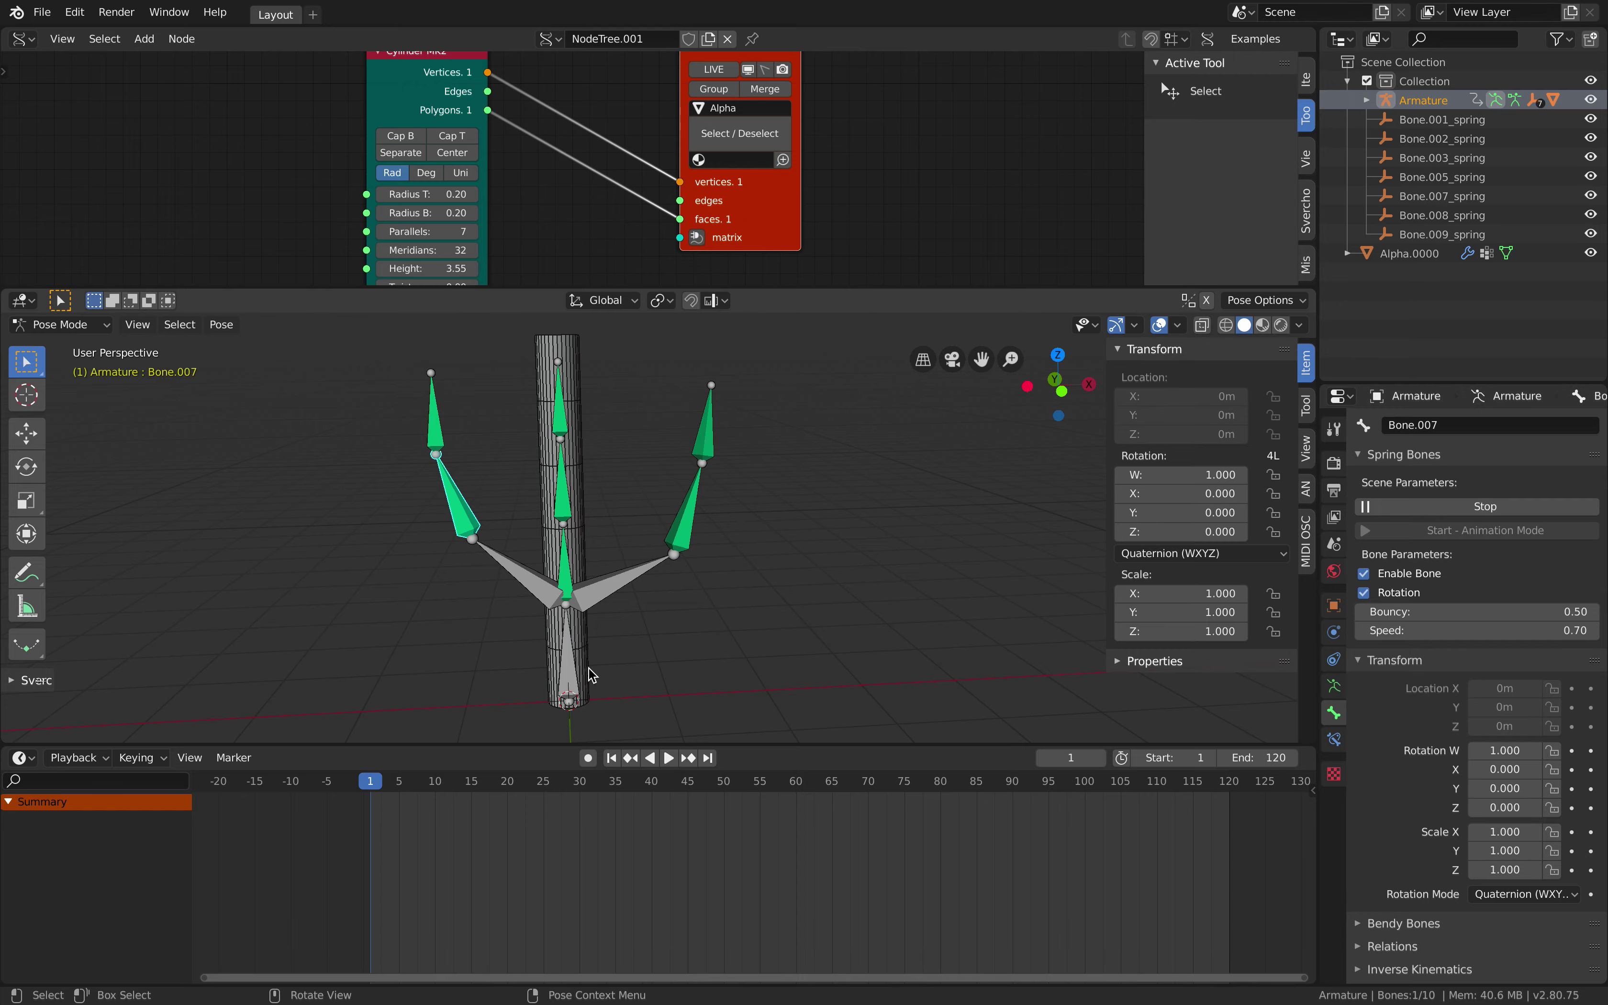
{"action": "left_click", "coordinate": [575, 677]}
{"action": "key", "text": "g"}
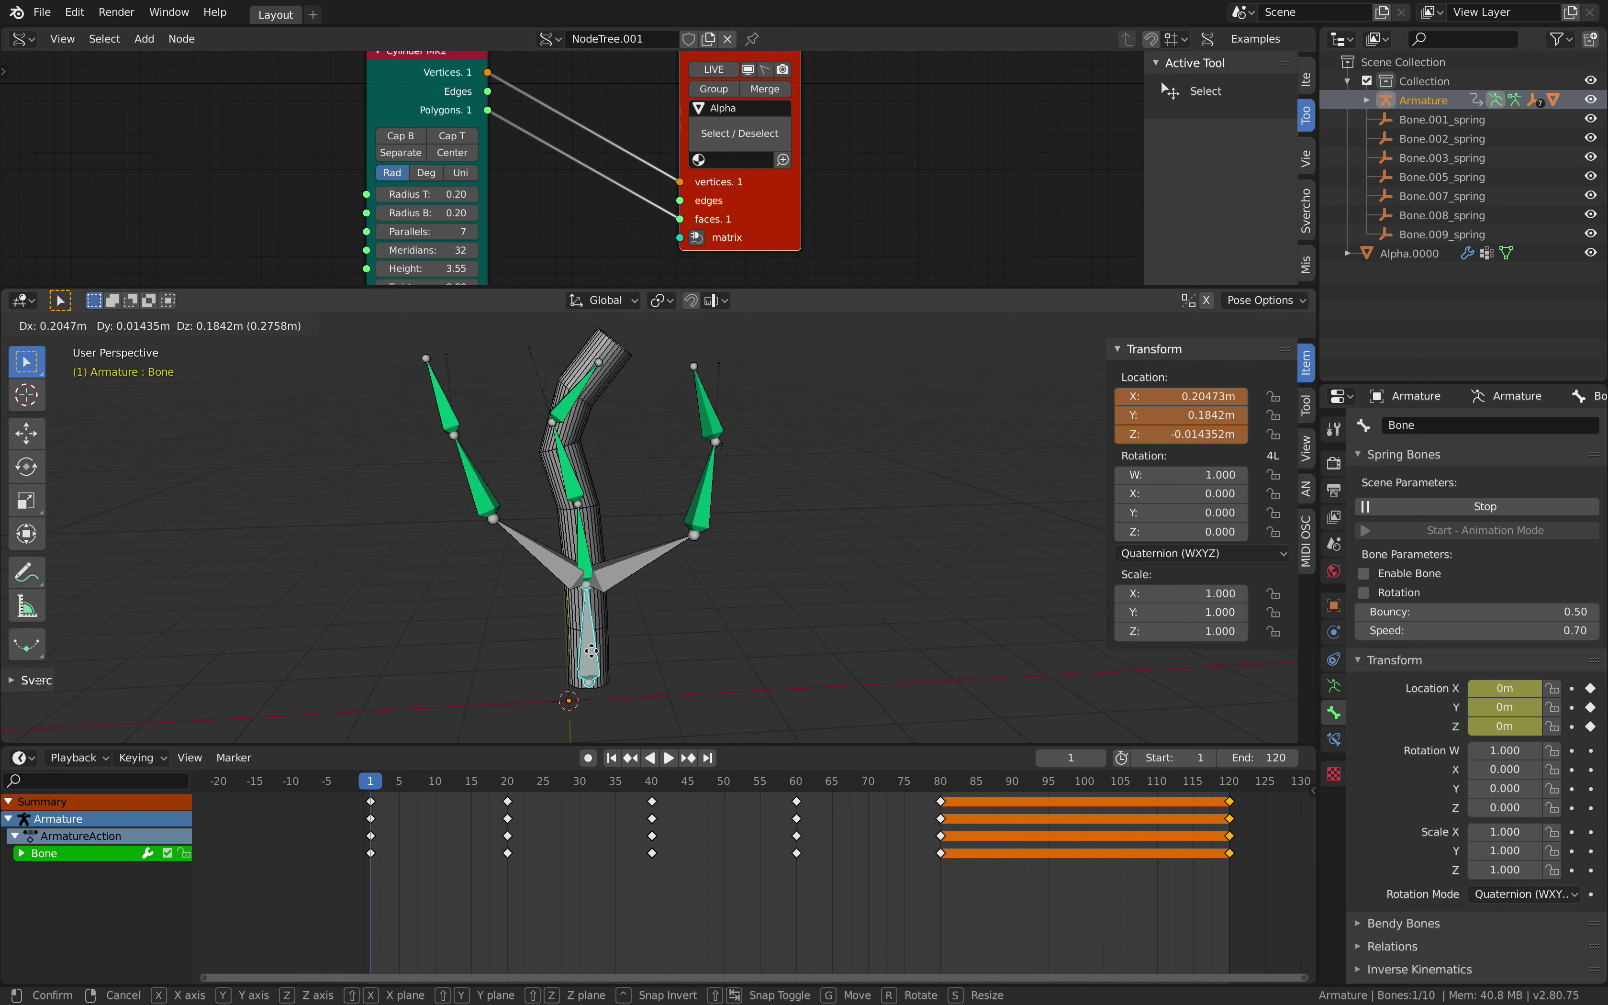
{"action": "left_click", "coordinate": [615, 678]}
{"action": "left_click", "coordinate": [627, 760]}
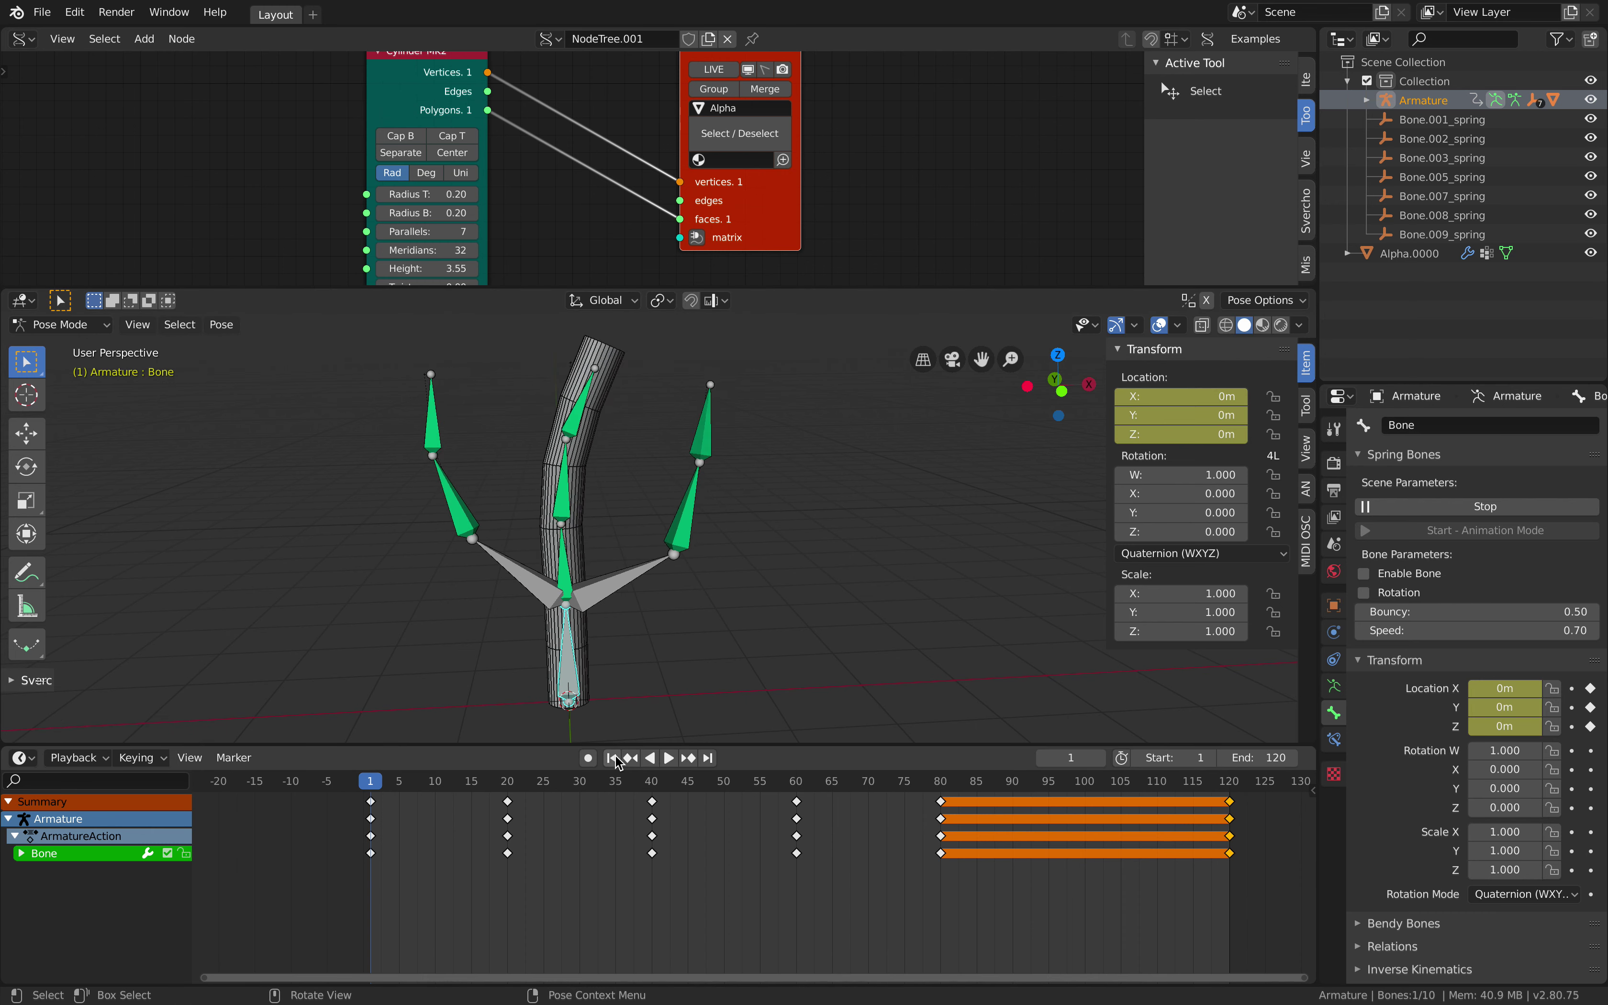
{"action": "middle_click_drag", "start_coordinate": [568, 606], "coordinate": [566, 593]}
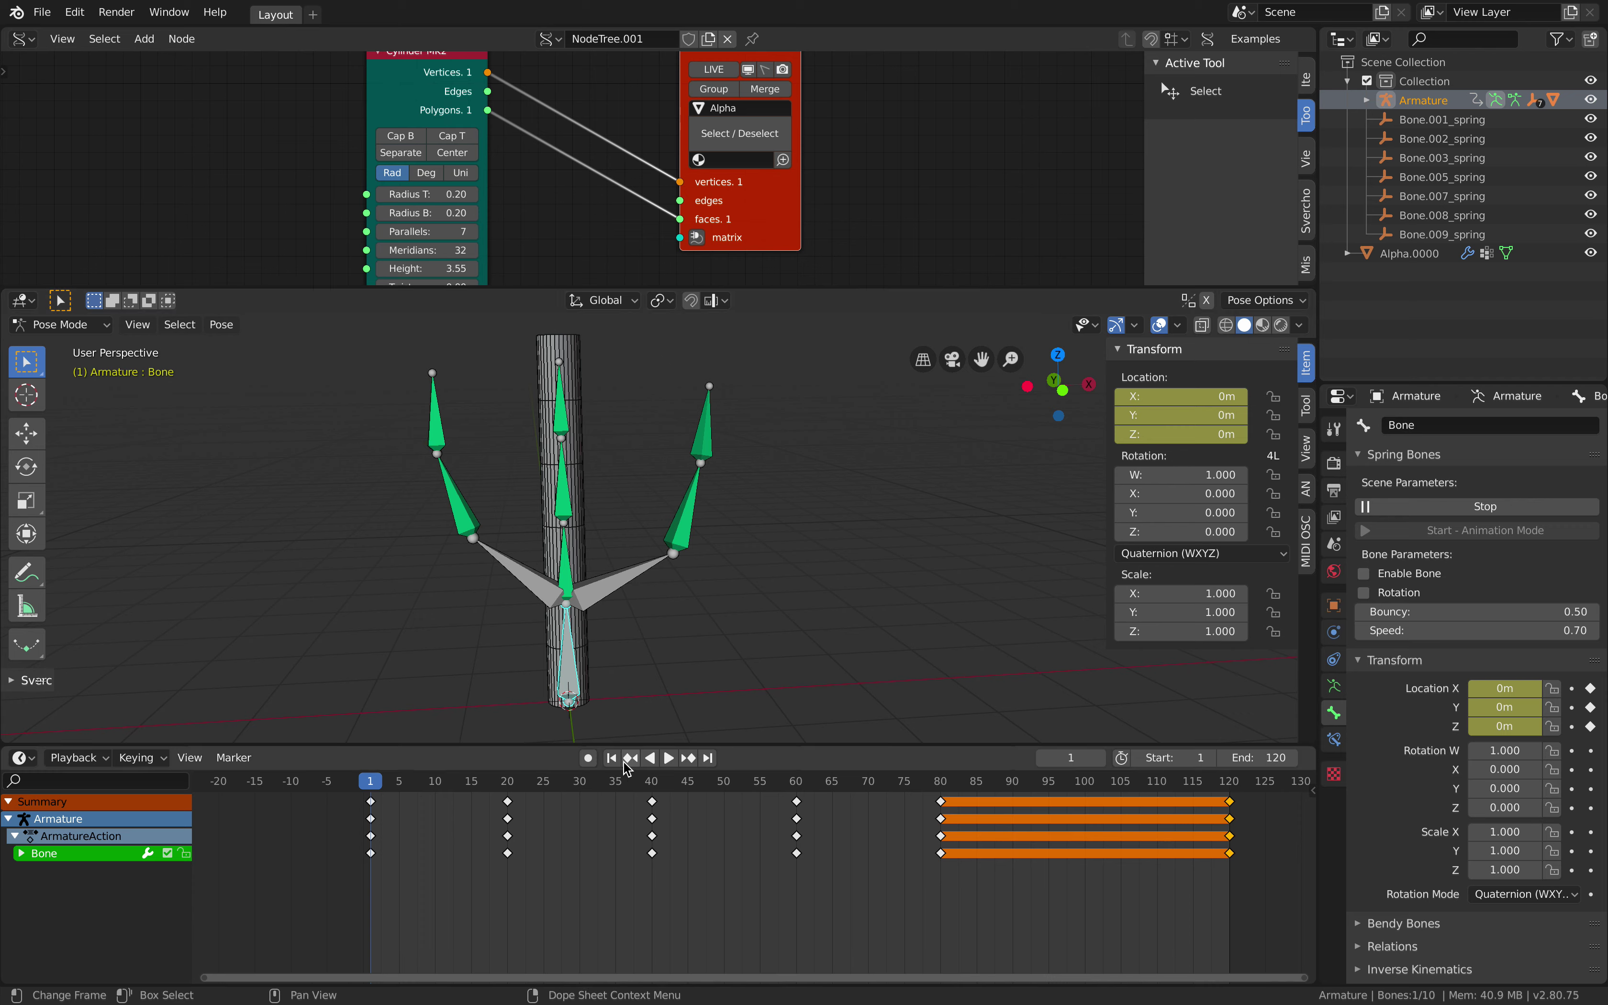
Play the animation briefly with the interactive springs running and rewind to frame 1.
{"action": "left_click", "coordinate": [669, 757]}
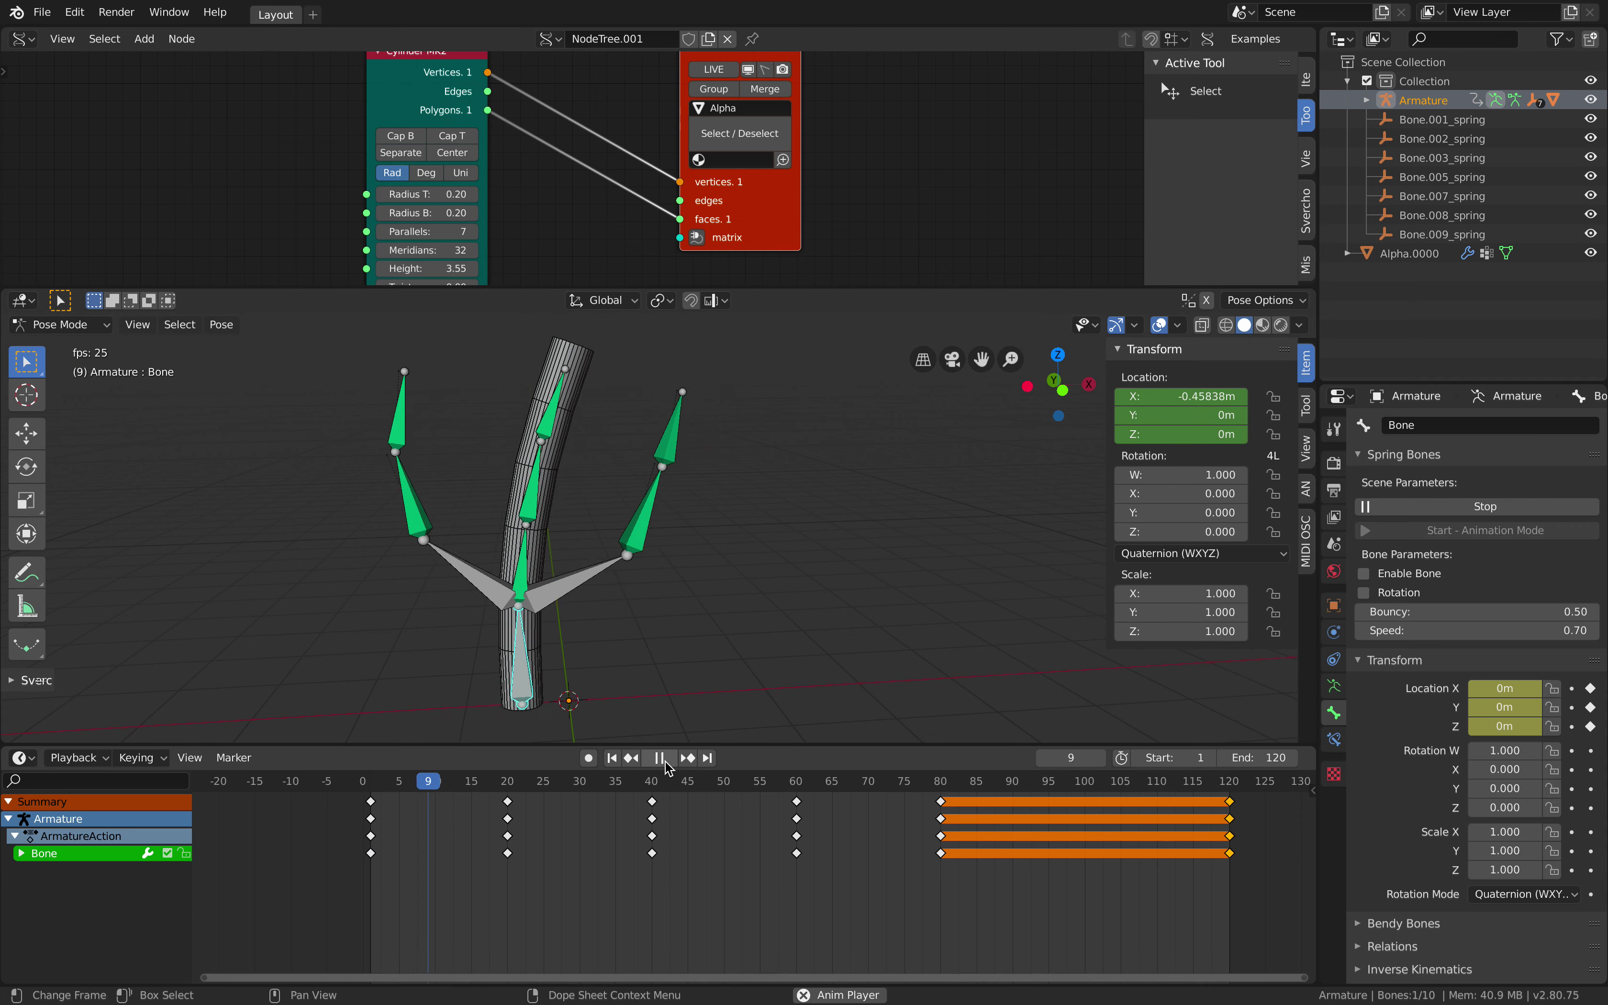
{"action": "key", "text": "space"}
{"action": "left_click", "coordinate": [612, 757]}
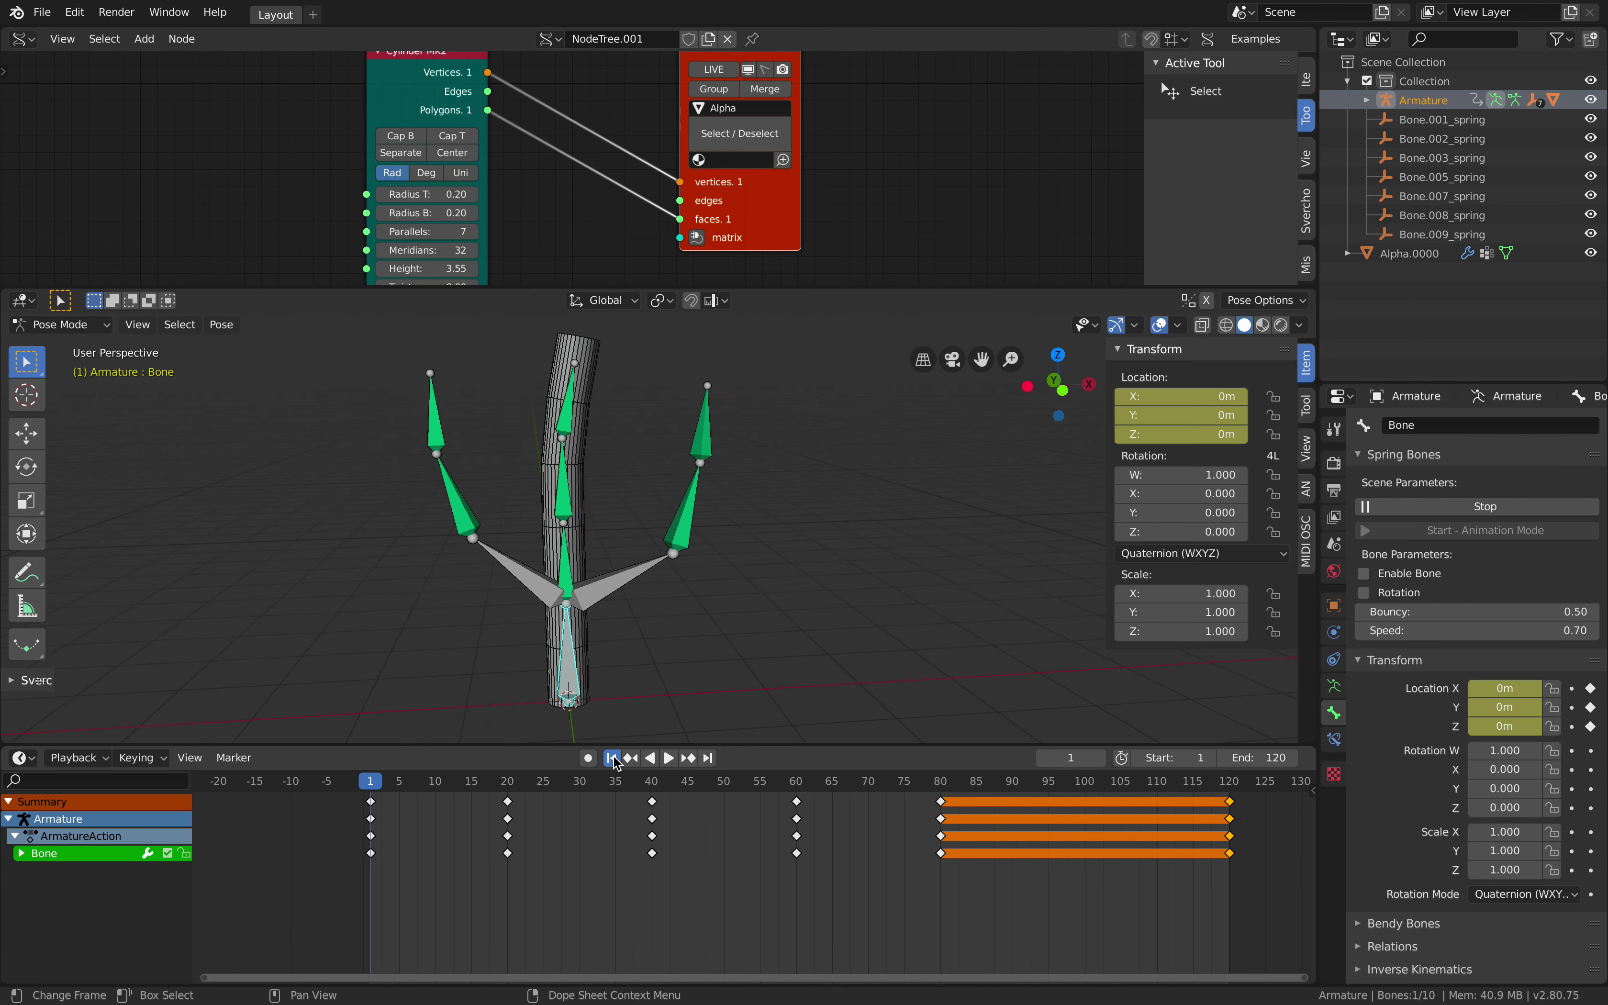
Restart Spring Bones in Animation Mode, play the animation and pause it at frame 93.
{"action": "left_click", "coordinate": [1486, 508]}
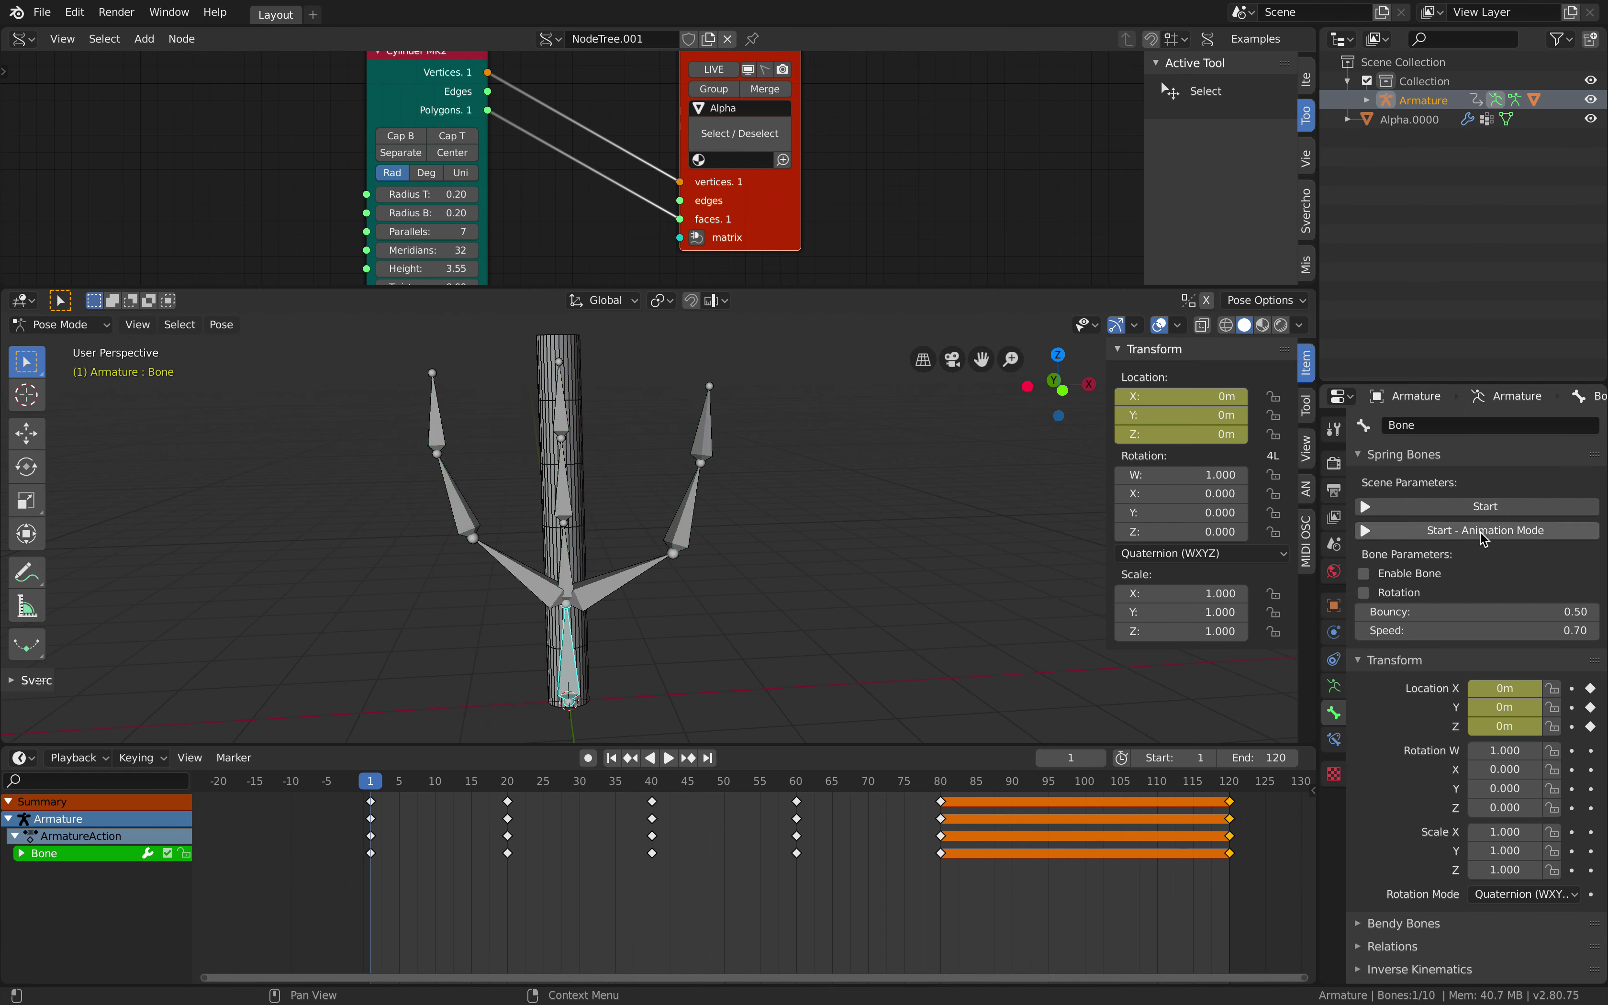
{"action": "left_click", "coordinate": [1480, 530]}
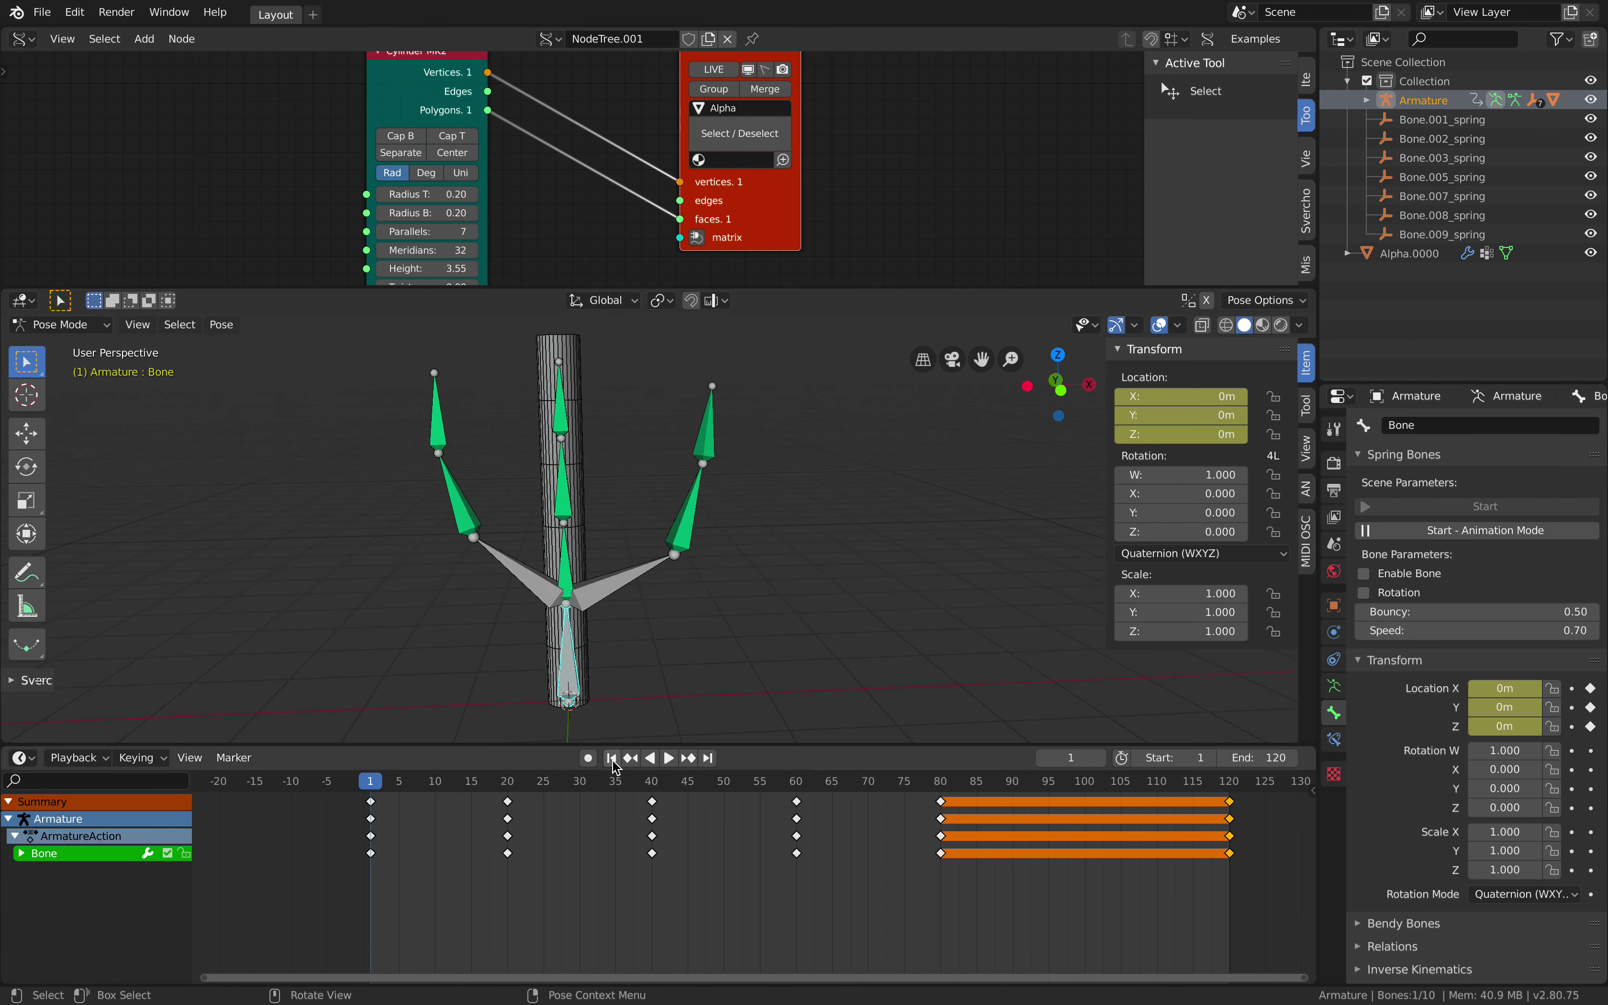
{"action": "left_click", "coordinate": [669, 760]}
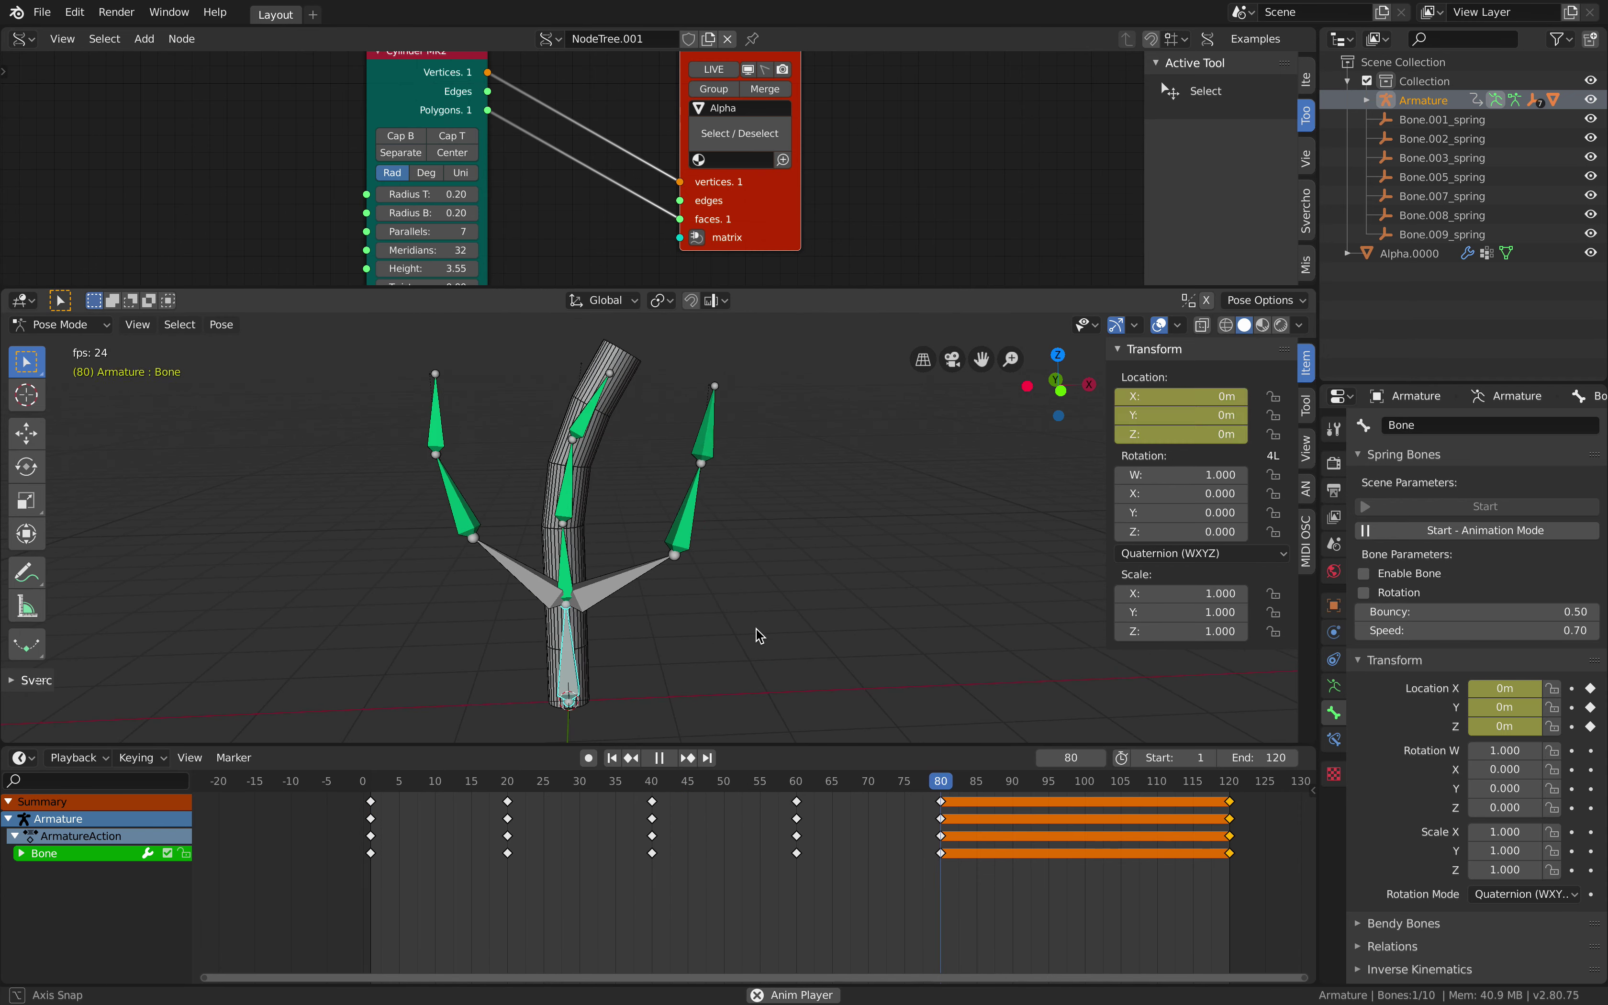
{"action": "left_click", "coordinate": [670, 761]}
Try a trackball rotation of the base bone to test how the spring branches respond.
{"action": "middle_click_drag", "start_coordinate": [581, 412], "coordinate": [568, 387]}
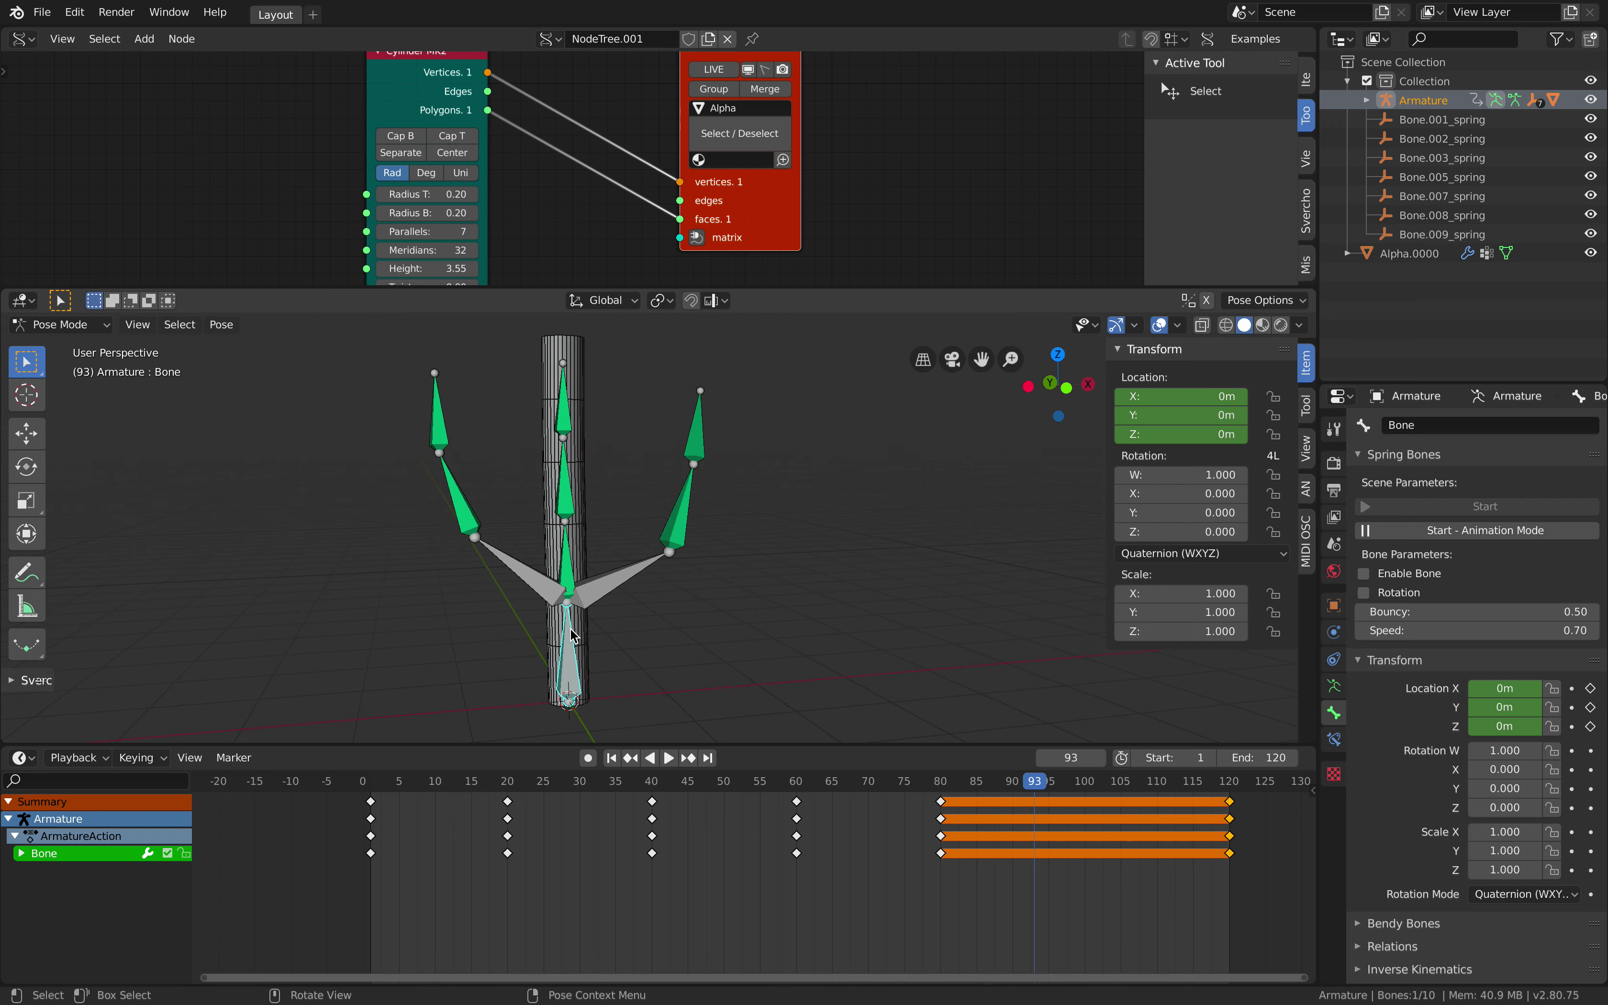
{"action": "key", "text": "r"}
{"action": "key", "text": "r"}
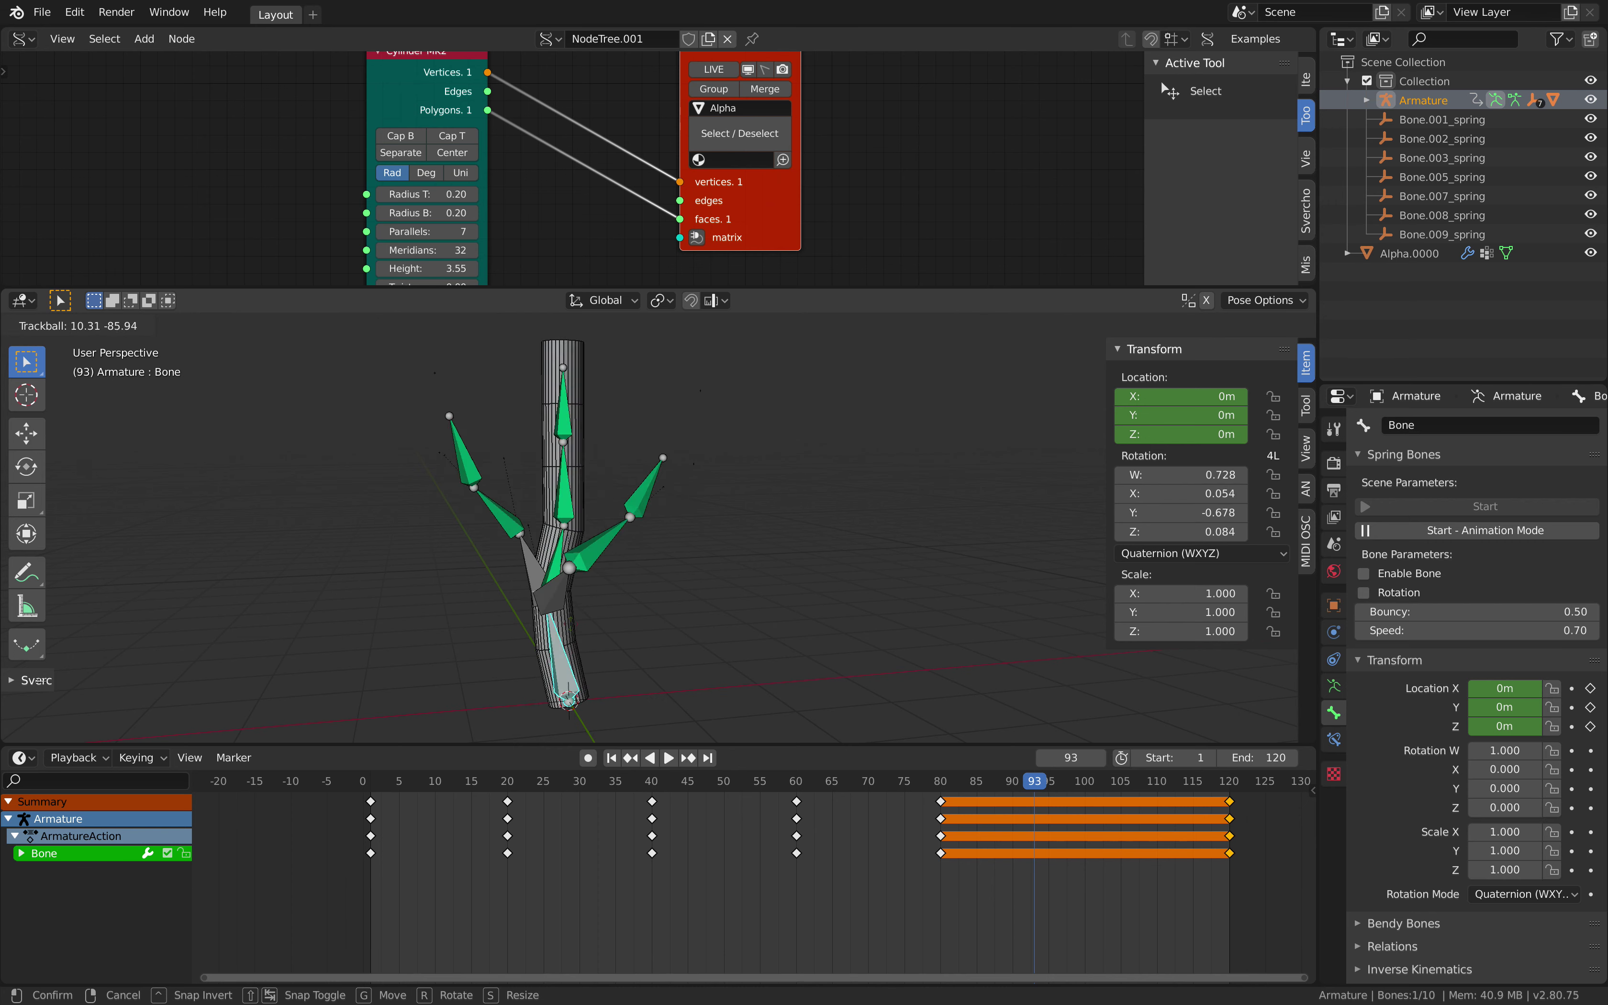
{"action": "key", "text": "Escape"}
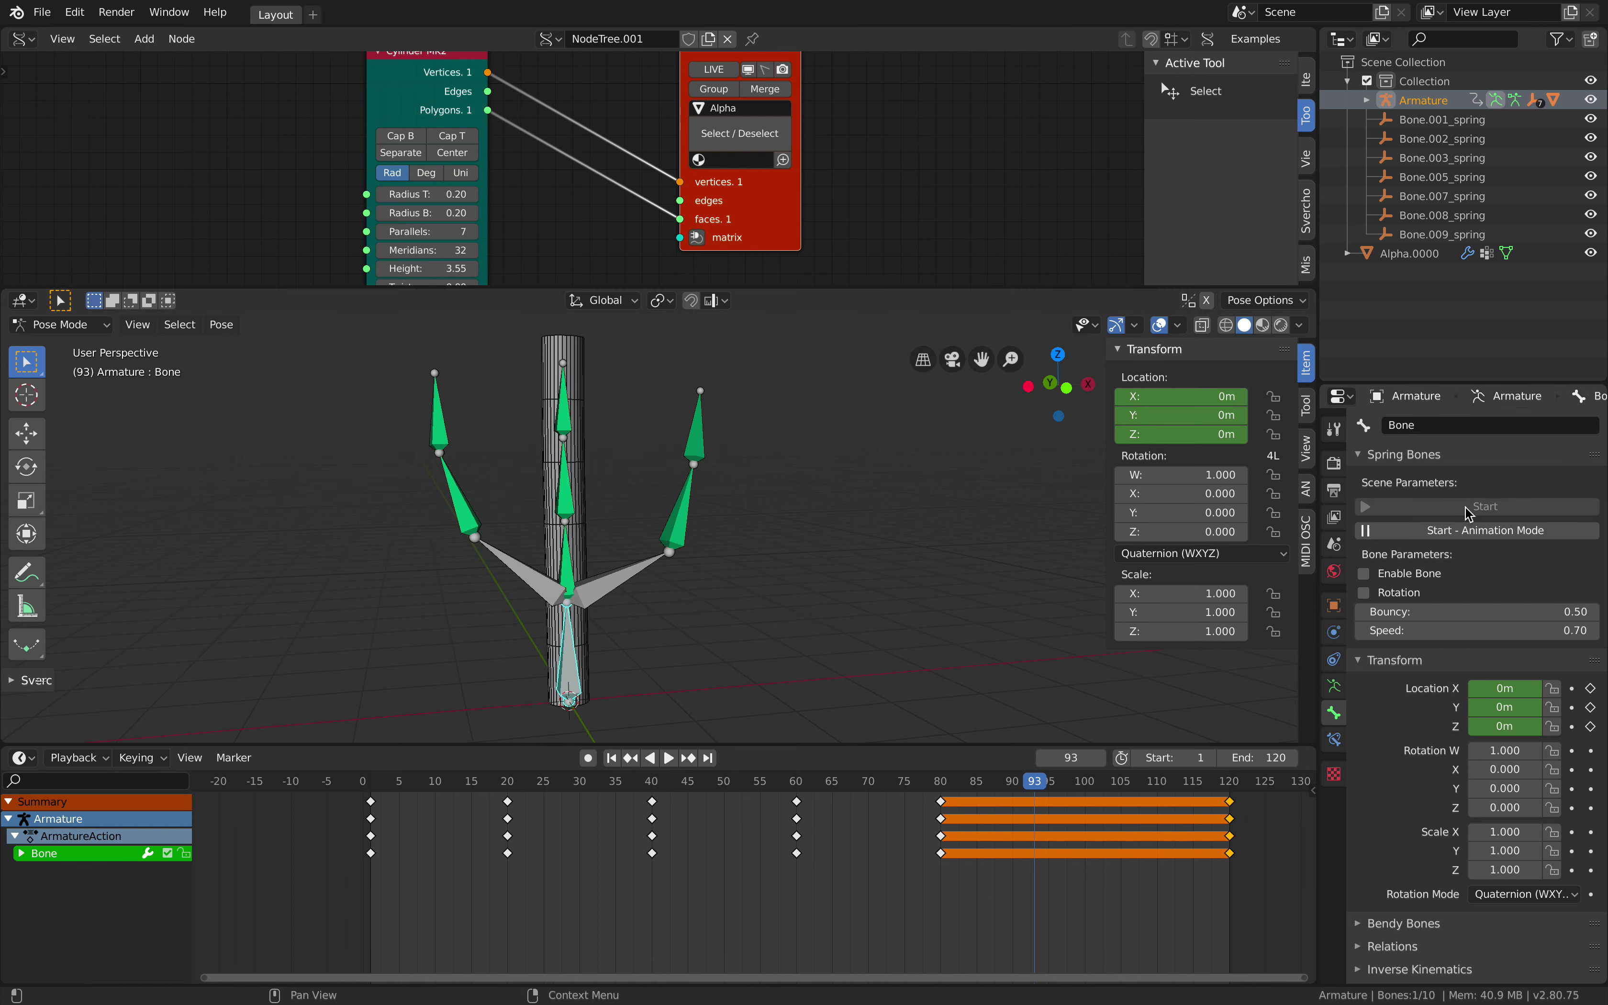
Switch Spring Bones from Animation Mode to the interactive simulation, play the animation and pause it at frame 32.
{"action": "left_click", "coordinate": [669, 757]}
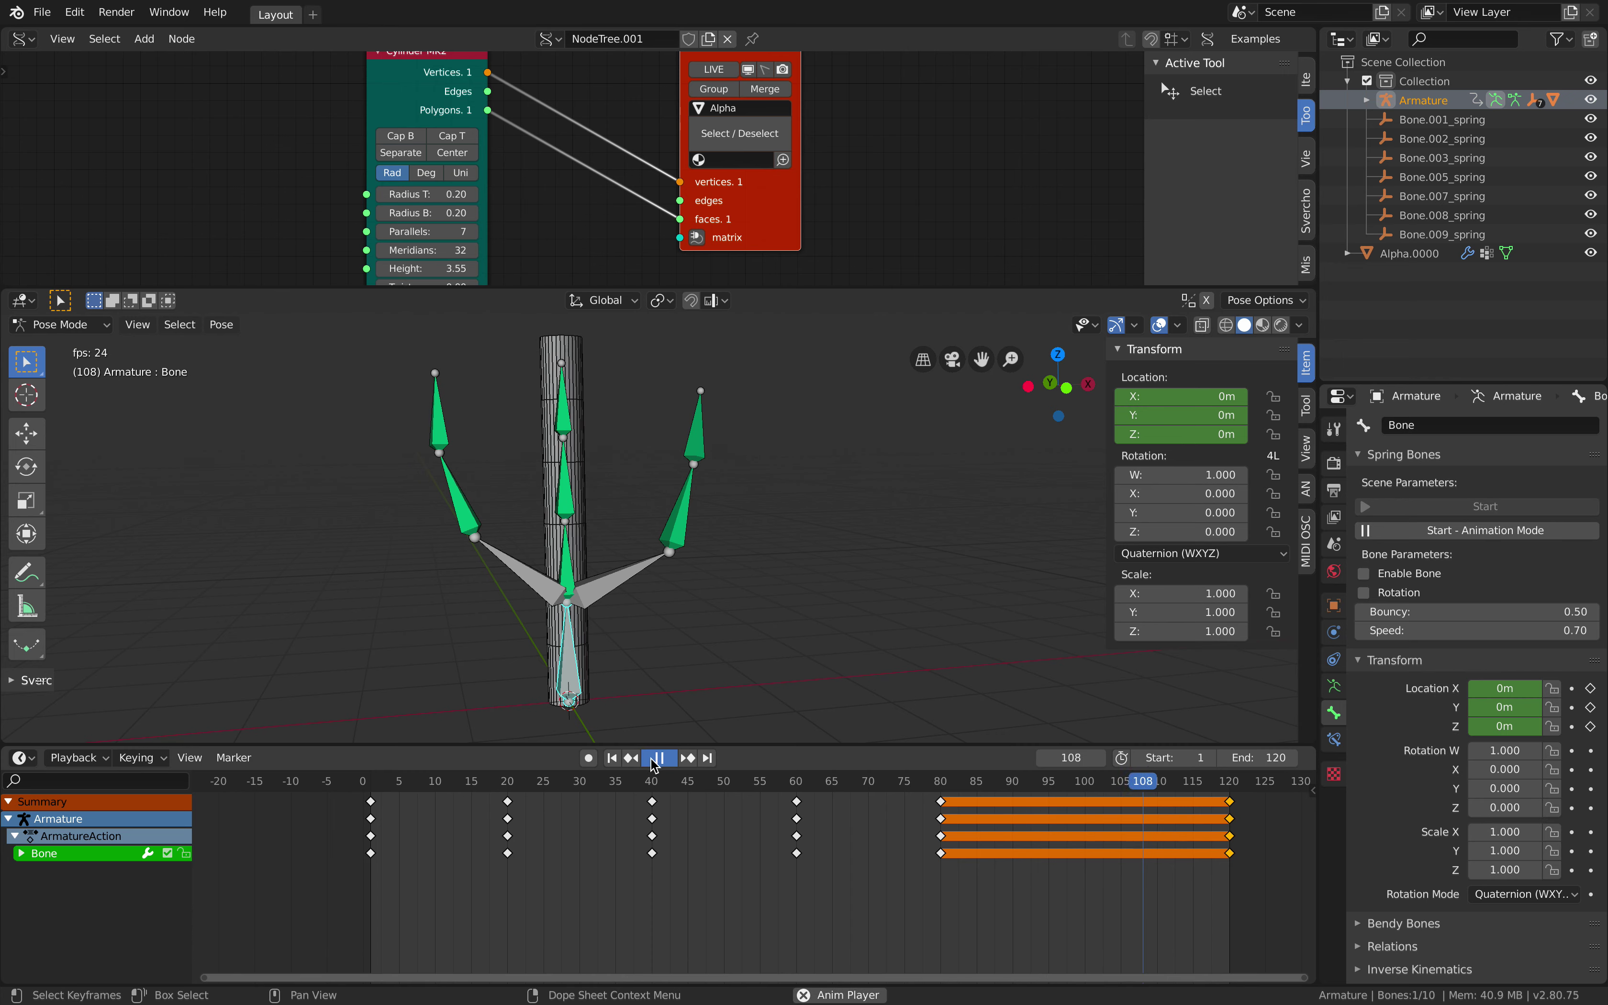
{"action": "left_click", "coordinate": [1418, 532]}
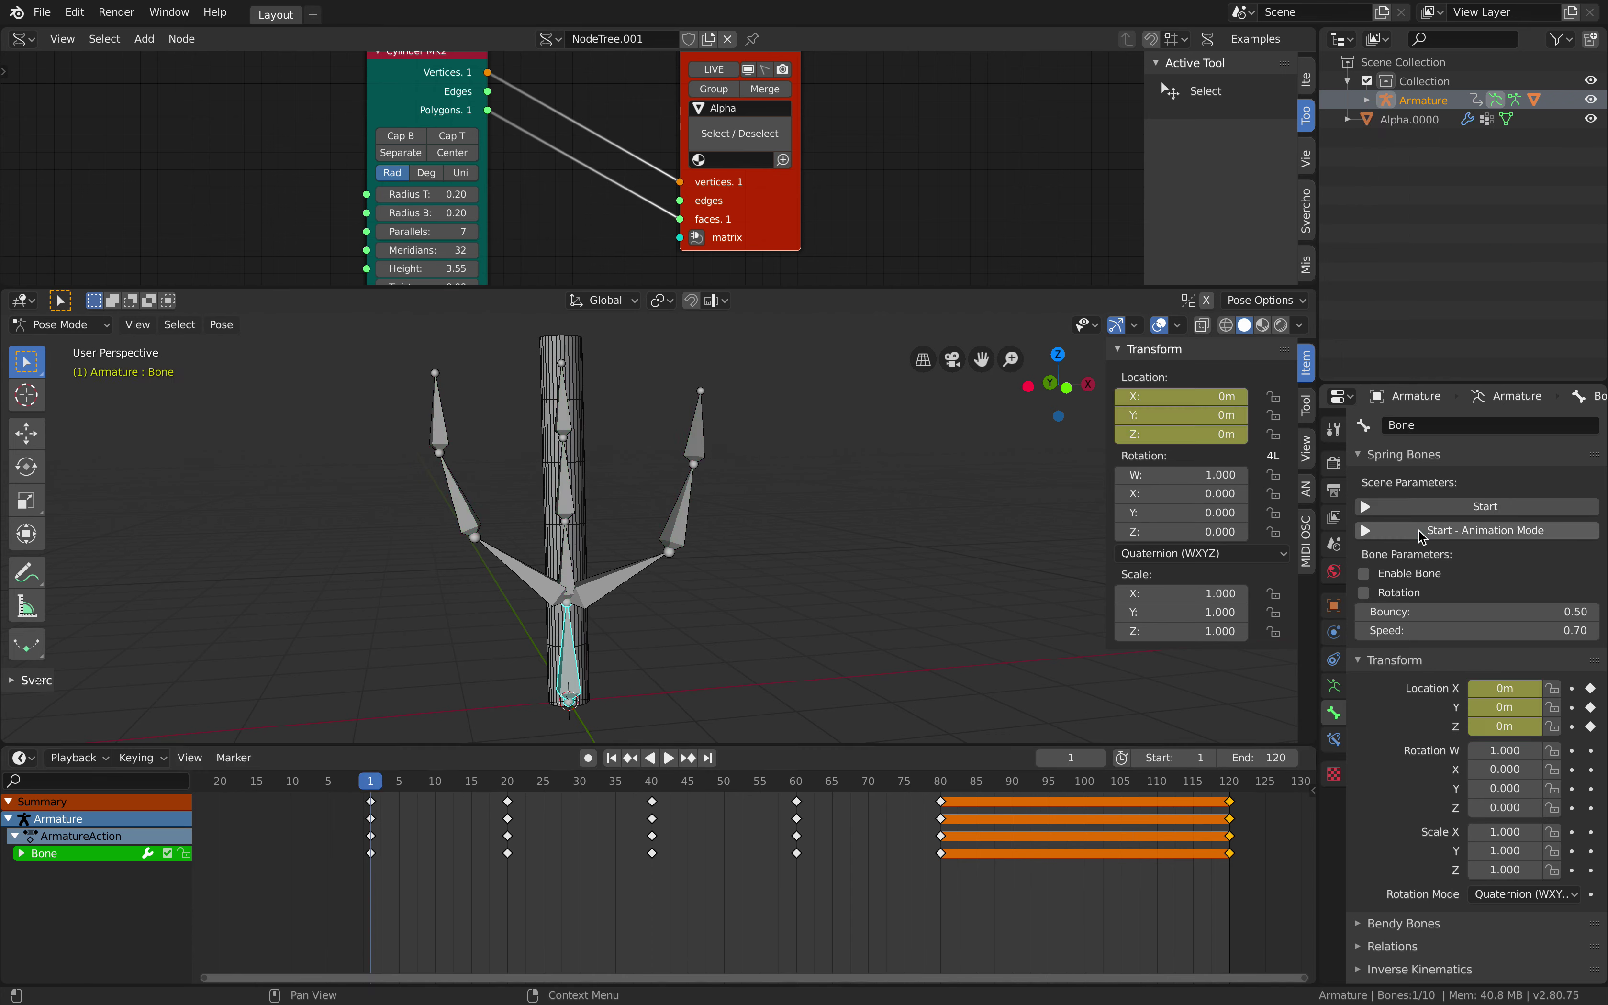
{"action": "left_click", "coordinate": [1453, 507]}
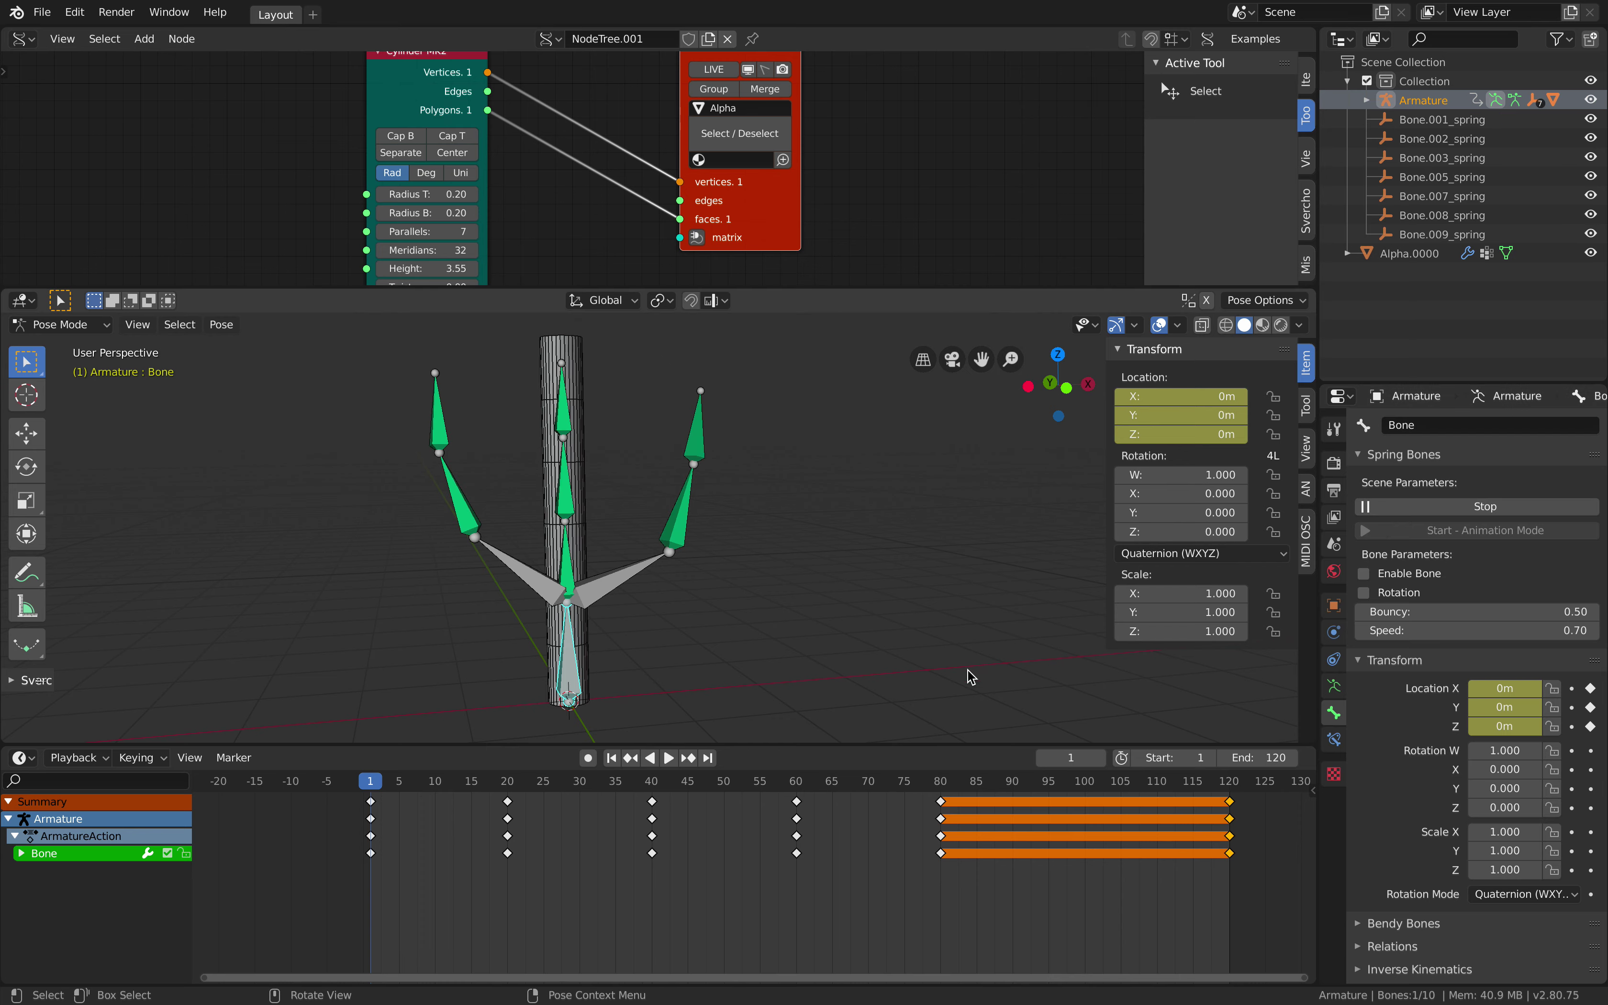
{"action": "left_click", "coordinate": [668, 757]}
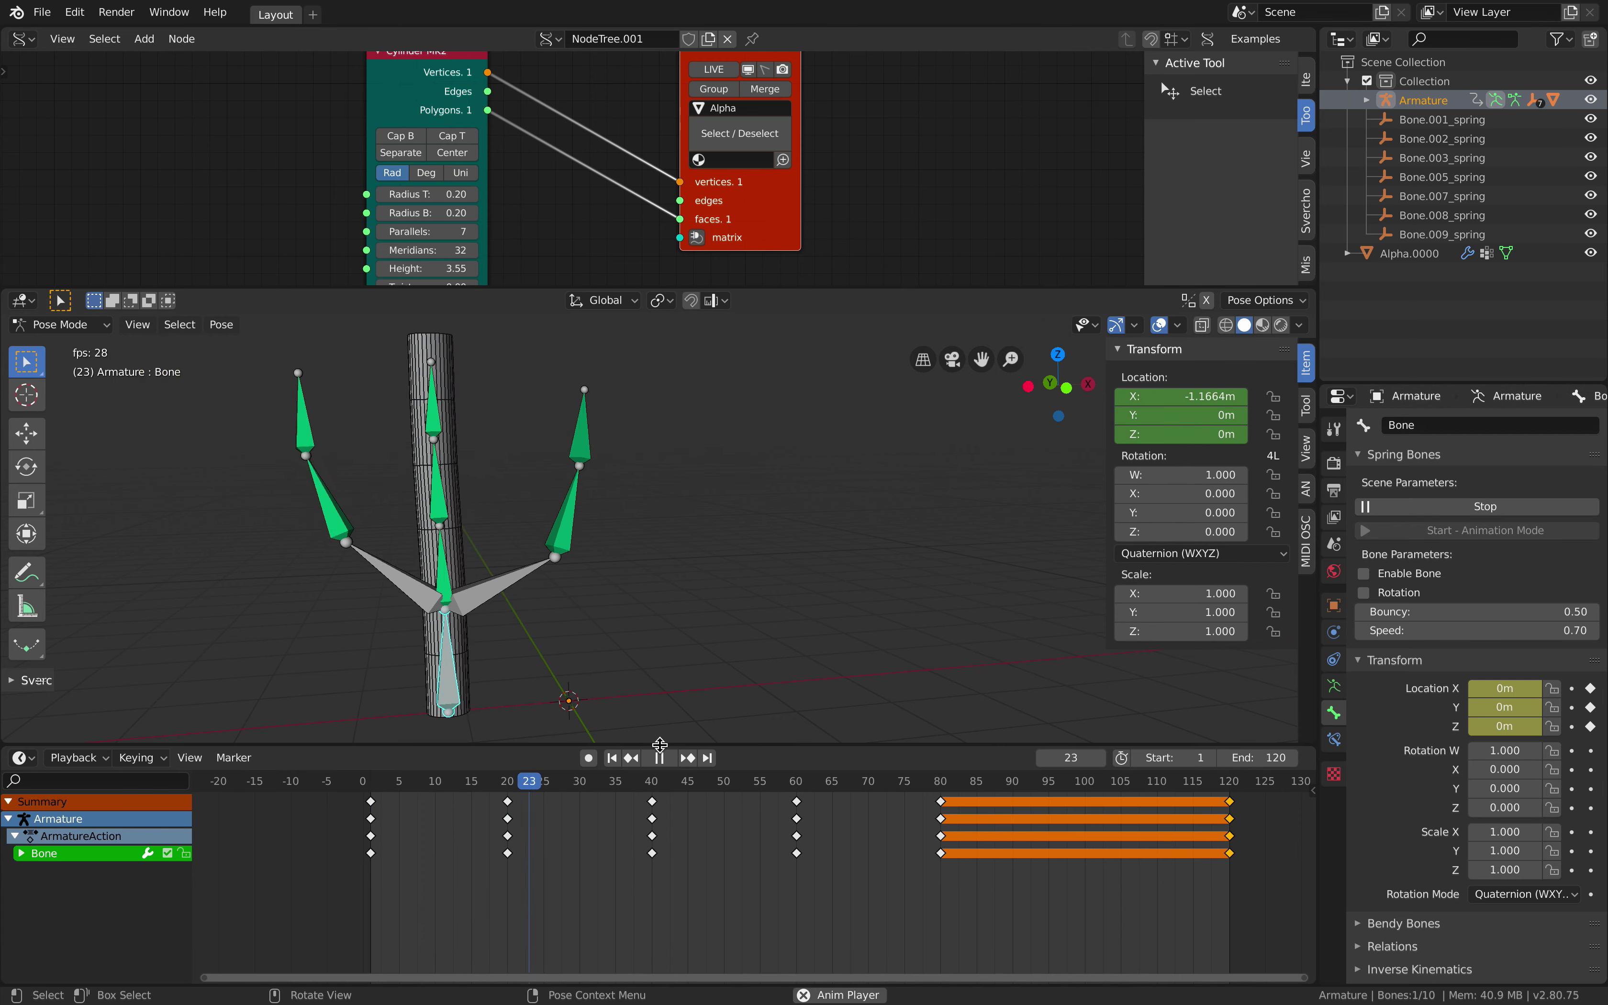
{"action": "key", "text": "space"}
Select the base bone and delete all of its keyframes from the timeline.
{"action": "key", "text": "a"}
{"action": "key", "text": "alt+a"}
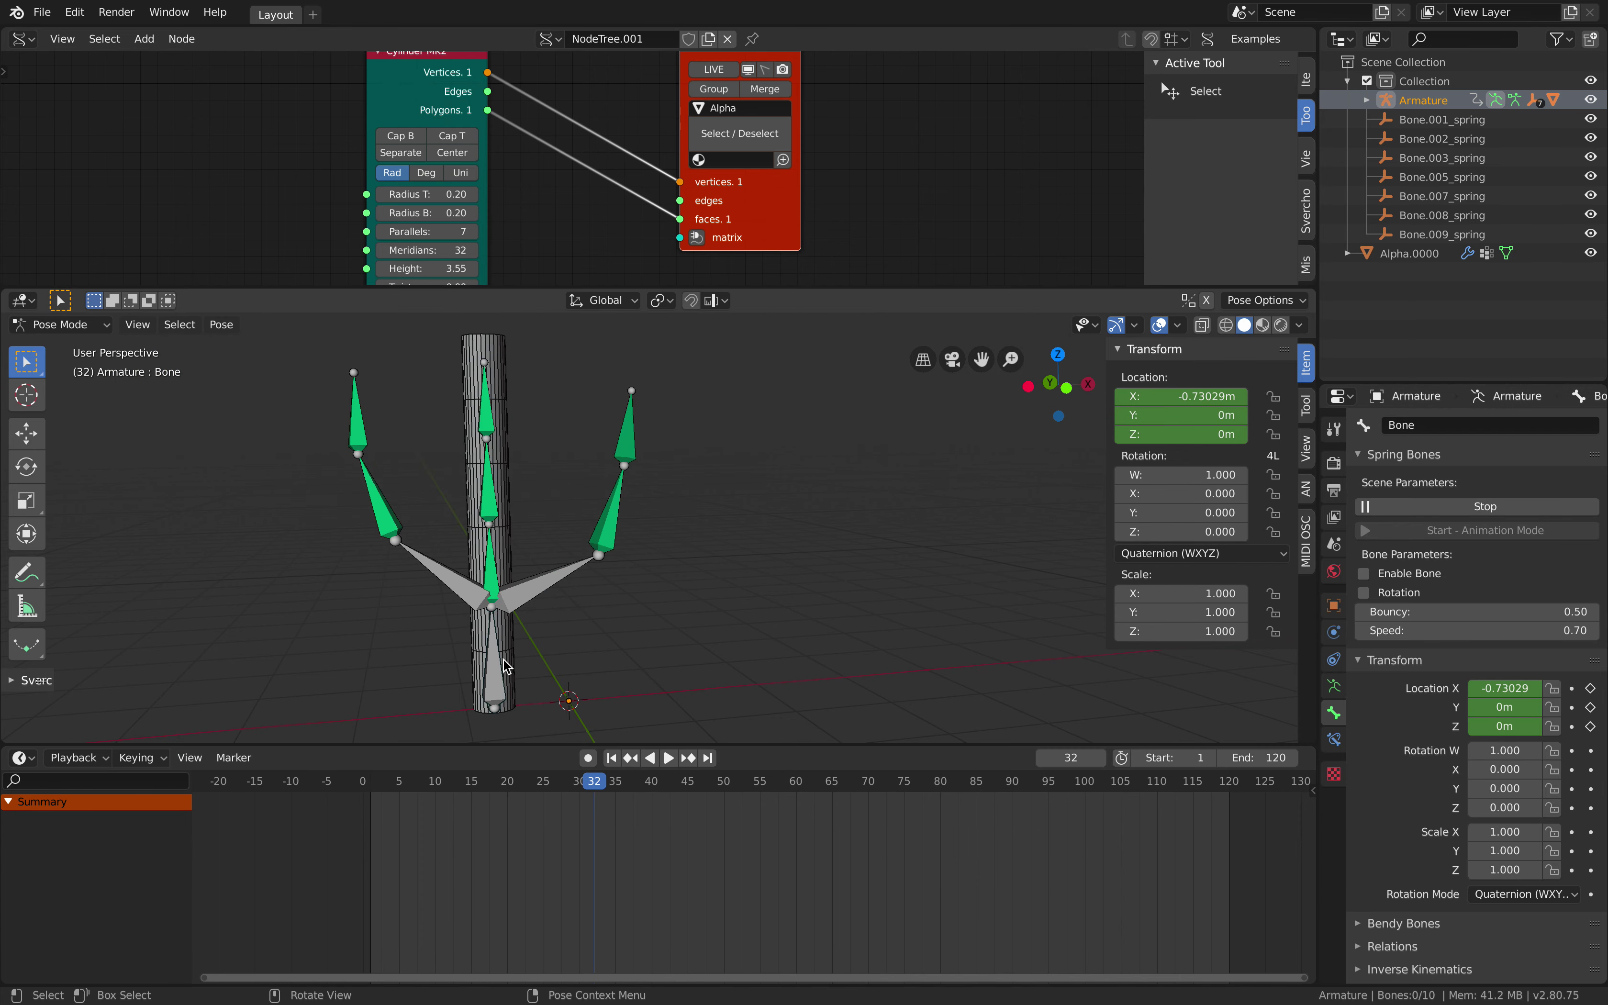
{"action": "left_click", "coordinate": [506, 667]}
{"action": "key", "text": "alt+a"}
{"action": "key", "text": "a"}
{"action": "key", "text": "x"}
{"action": "left_click", "coordinate": [782, 858]}
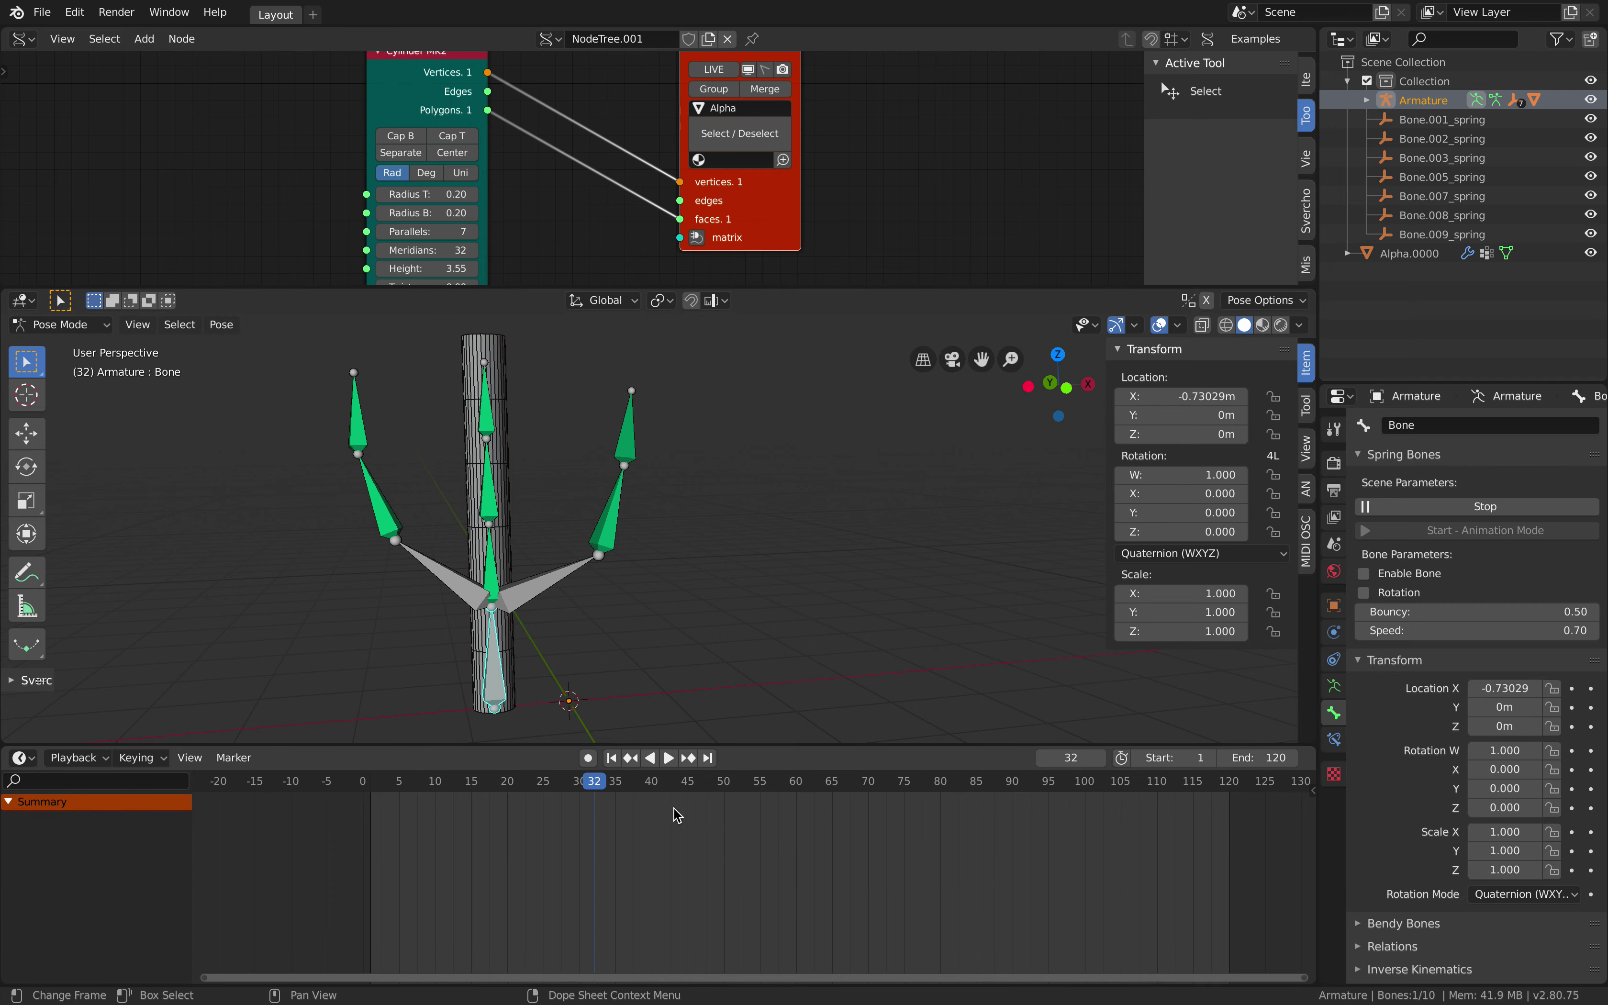
Tilt the base bone with a trackball rotation and a plain rotation to test the spring branches.
{"action": "key", "text": "r"}
{"action": "key", "text": "r"}
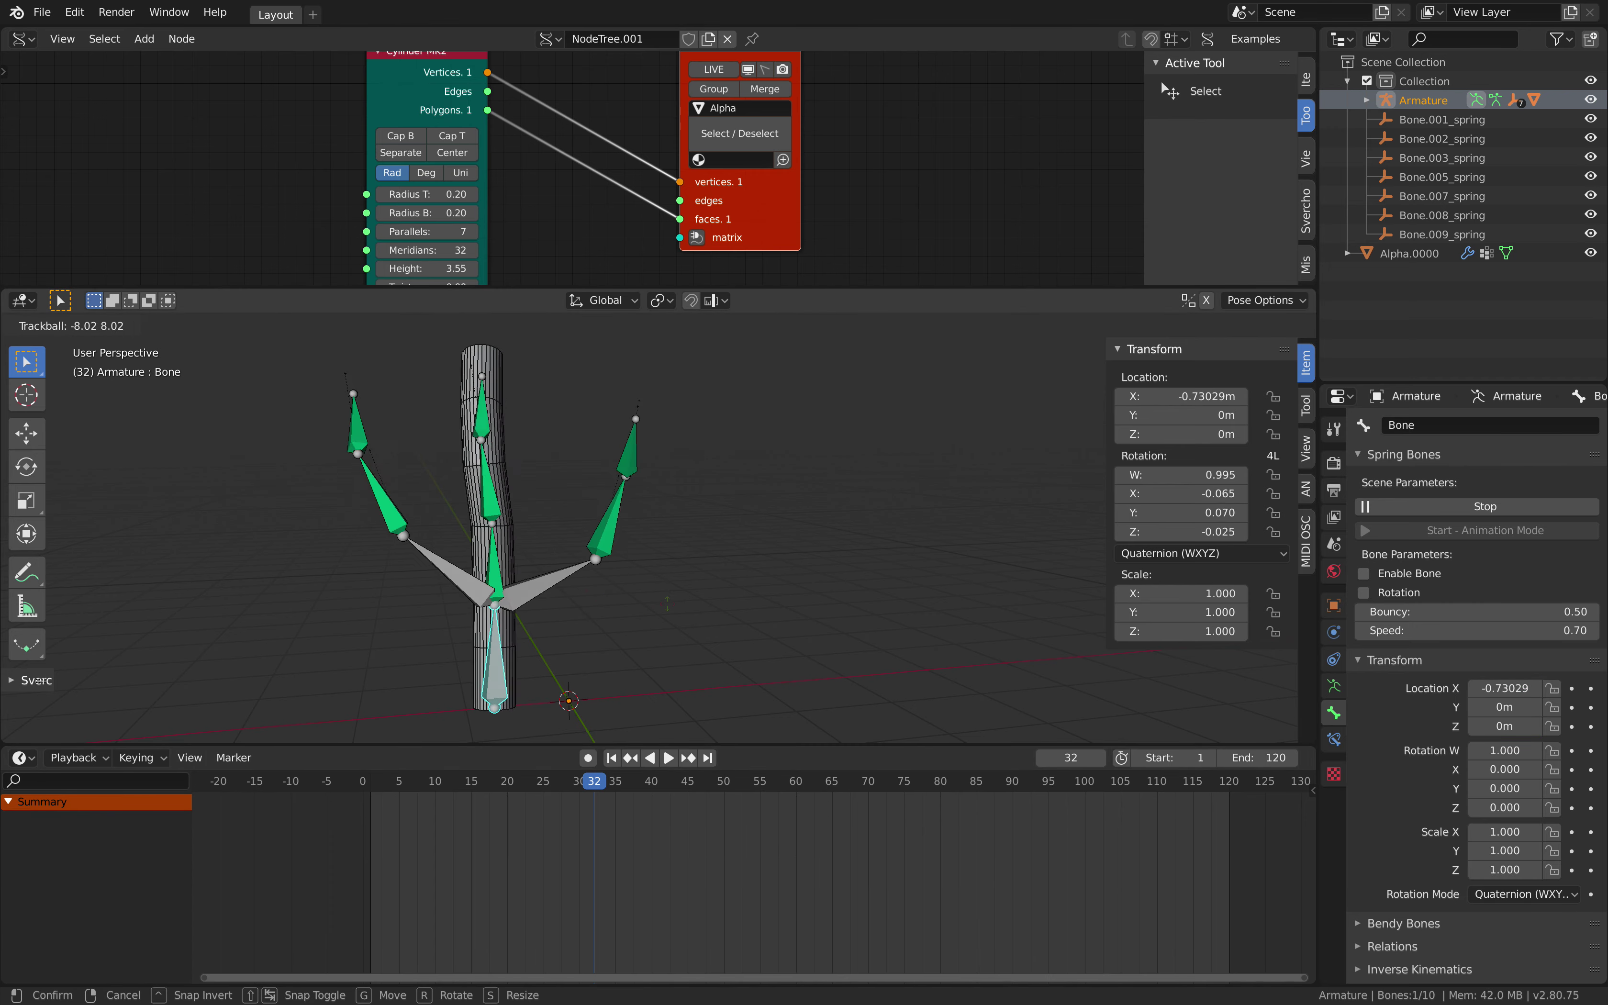
{"action": "left_click", "coordinate": [710, 556]}
{"action": "key", "text": "r"}
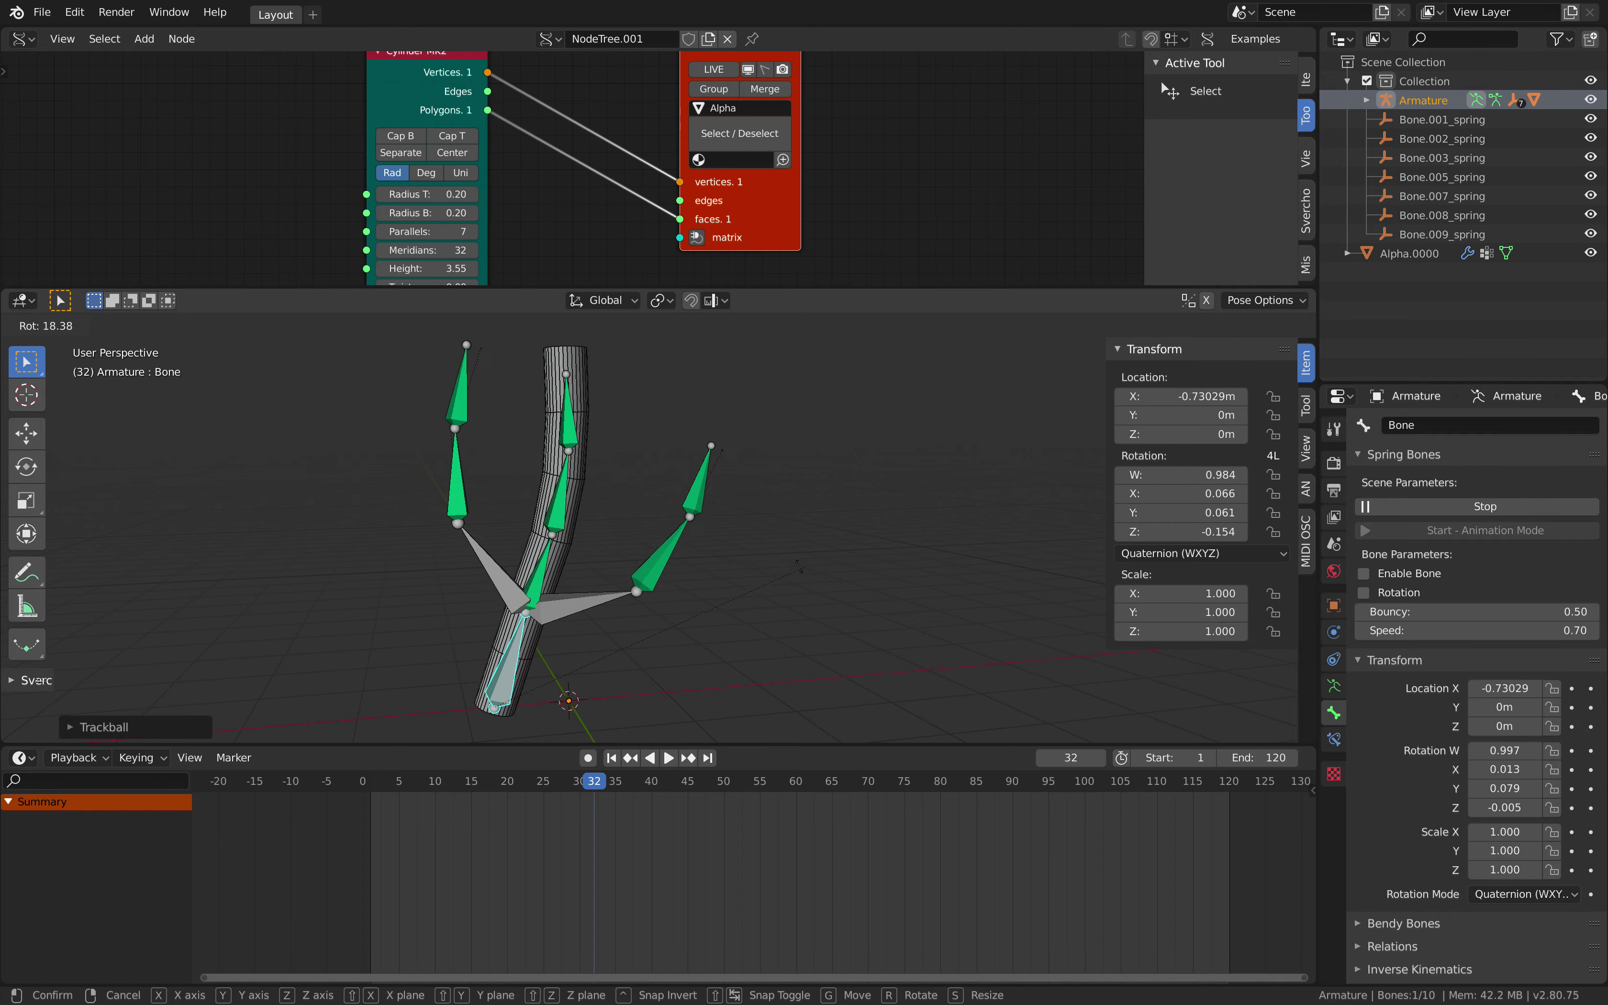
{"action": "left_click", "coordinate": [731, 535]}
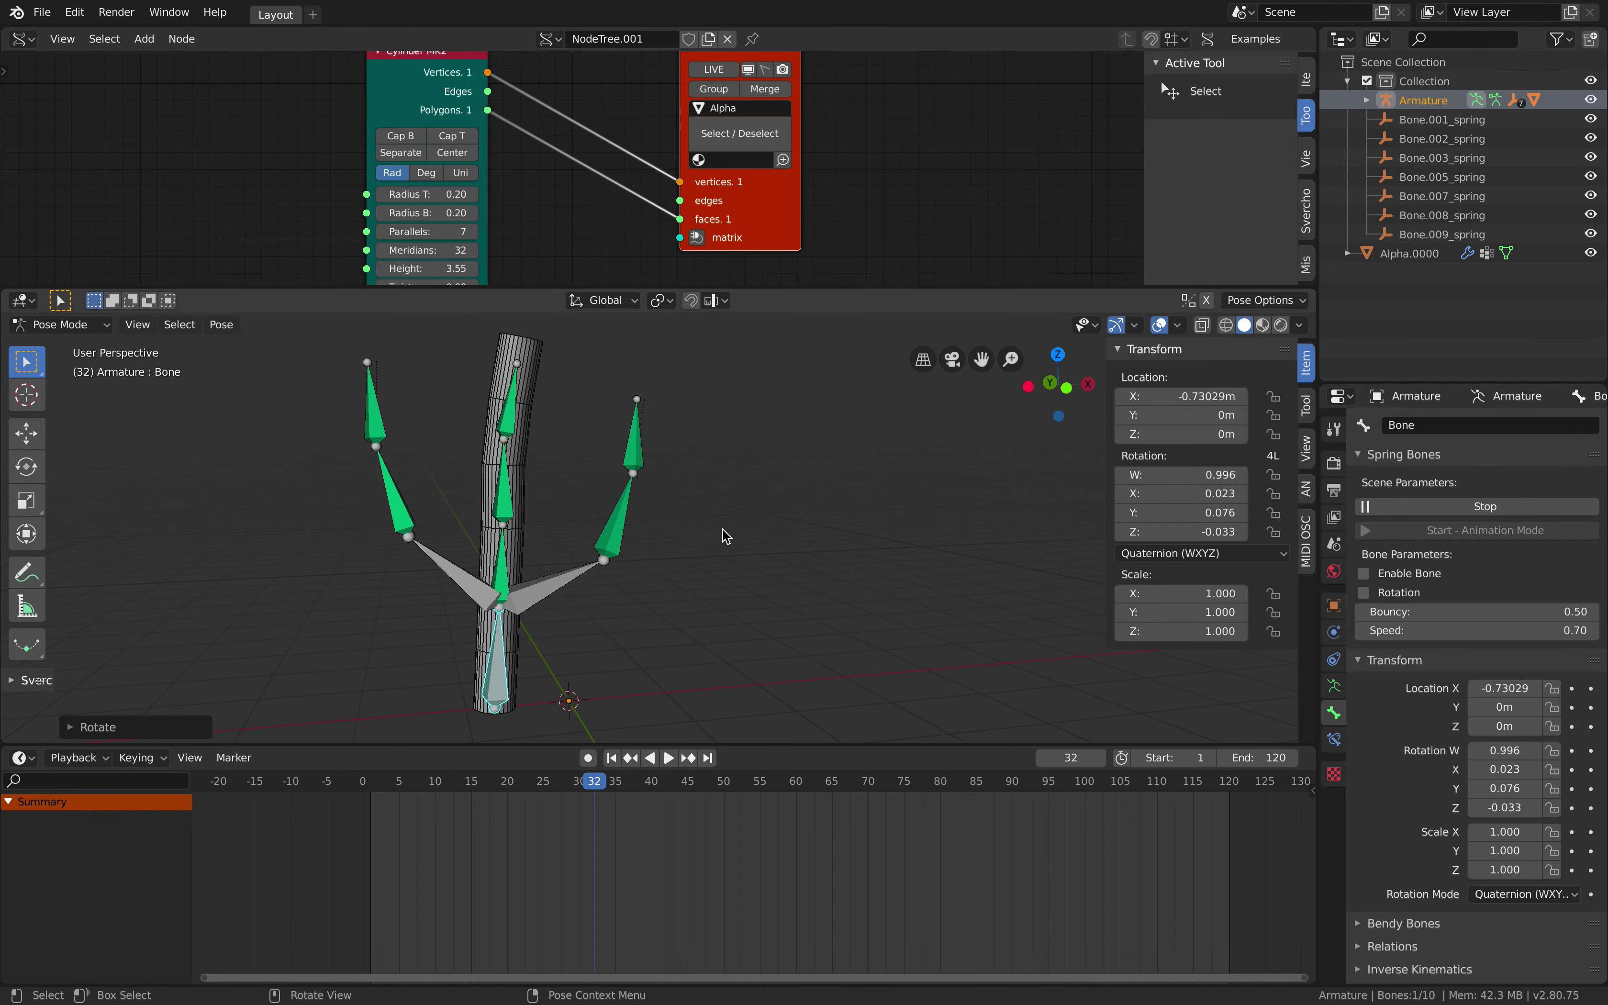
Move the base bone to about X 0.53 m, Y 0.07 m, Z 0.33 m and tilt it with a trackball rotation.
{"action": "key", "text": "g"}
{"action": "left_click", "coordinate": [854, 535]}
{"action": "key", "text": "r"}
{"action": "key", "text": "r"}
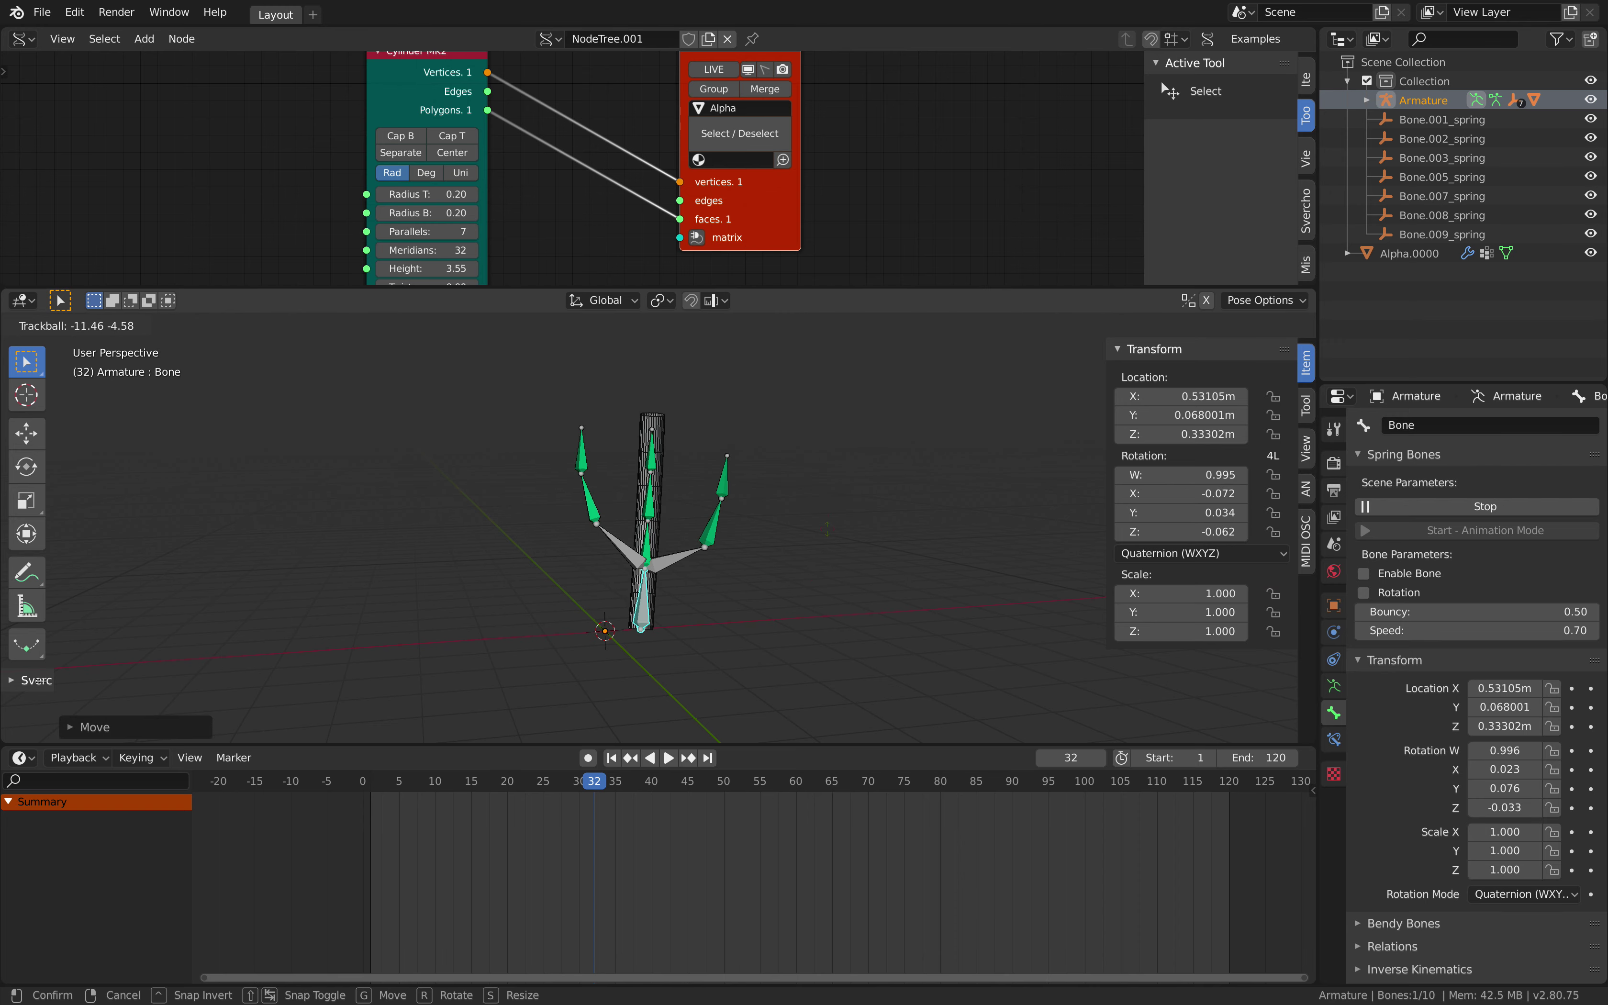
{"action": "left_click", "coordinate": [815, 538]}
{"action": "scroll", "coordinate": [816, 538], "scroll_direction": "up", "scroll_amount": 5}
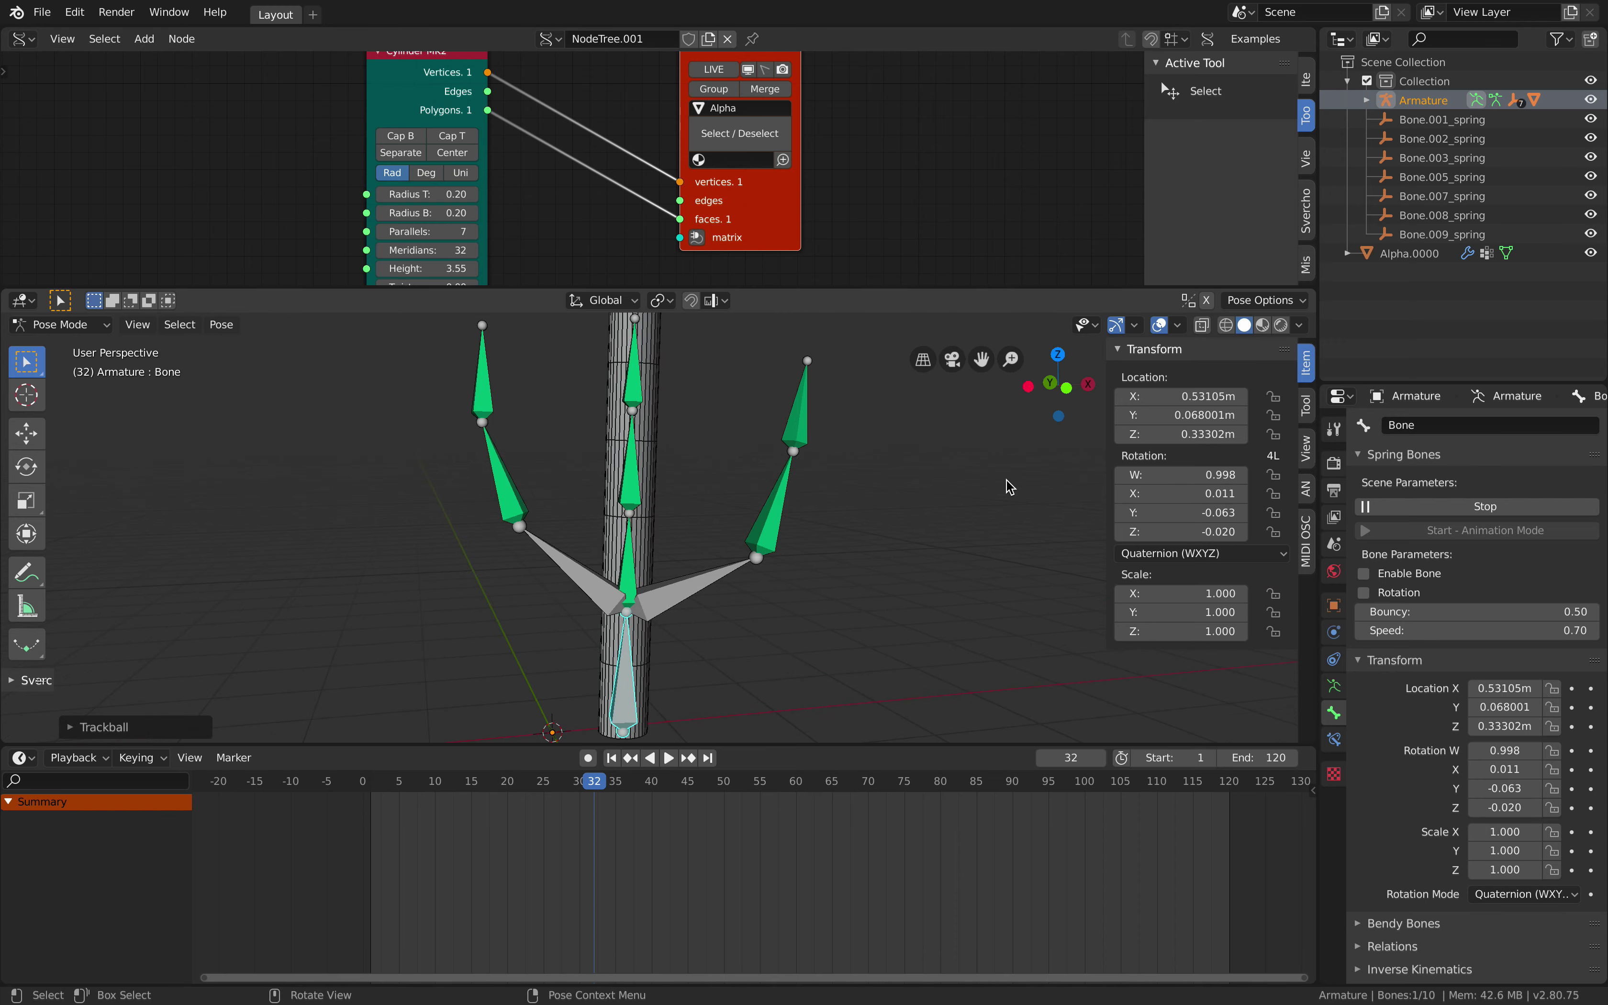
Switch to Safari and run an image search for "balloon character" in a new tab.
{"action": "key", "text": "ctrl+Right"}
{"action": "scroll", "coordinate": [1009, 485], "scroll_direction": "up", "scroll_amount": 10}
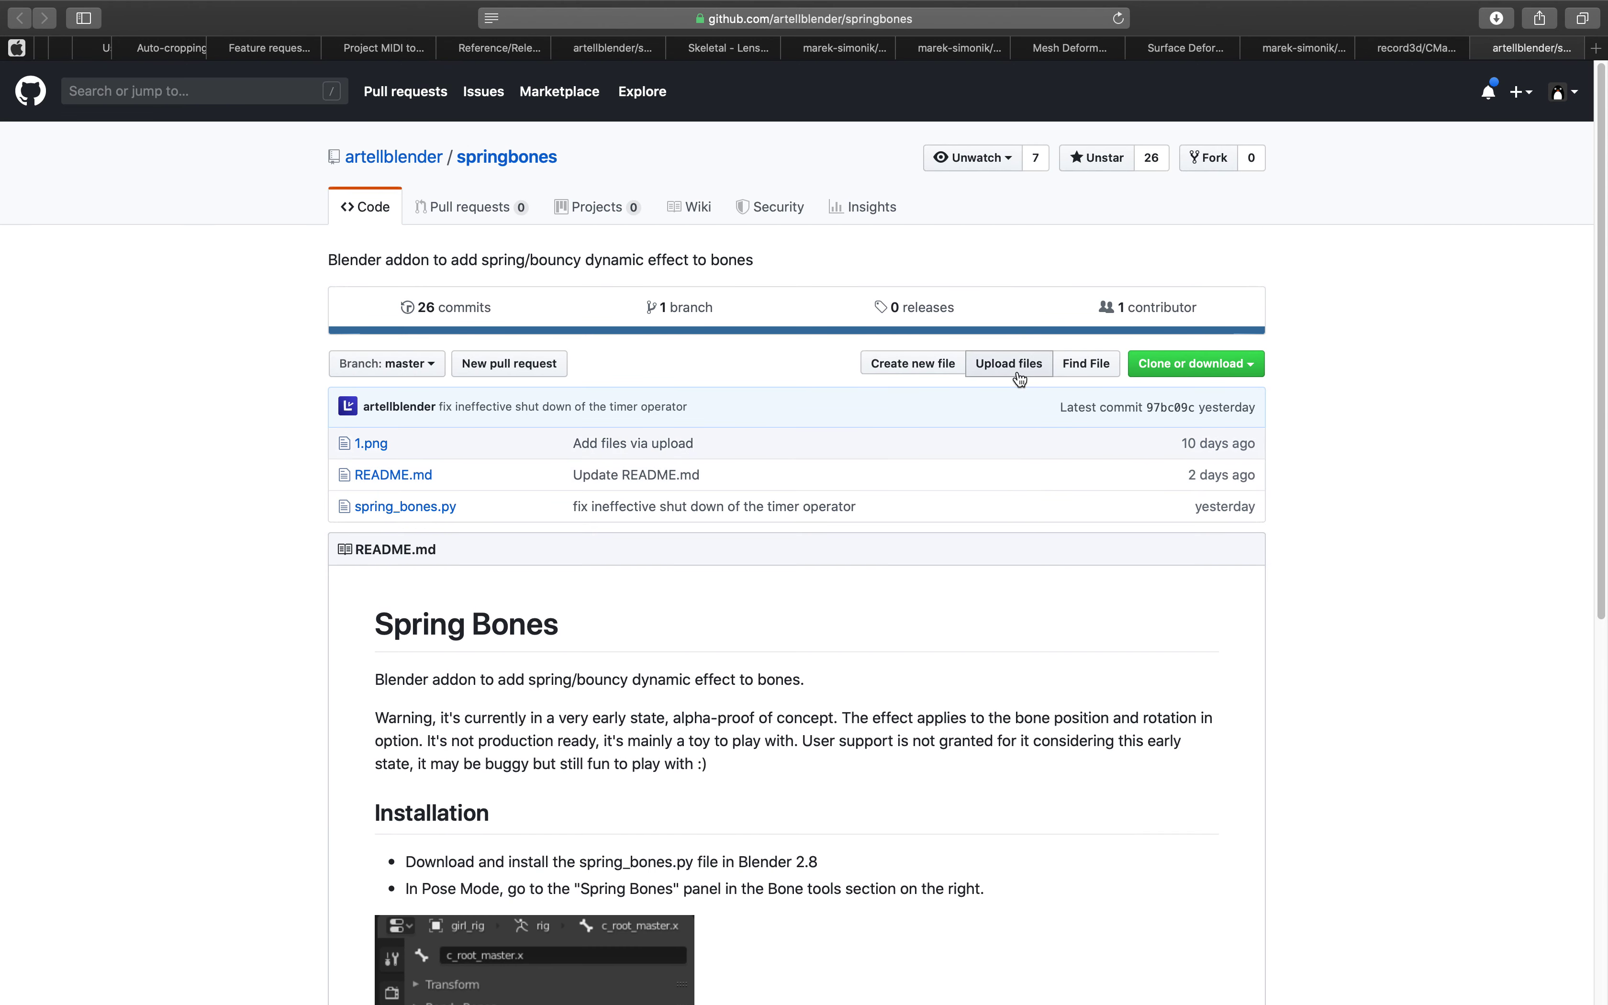
{"action": "left_click", "coordinate": [1595, 53]}
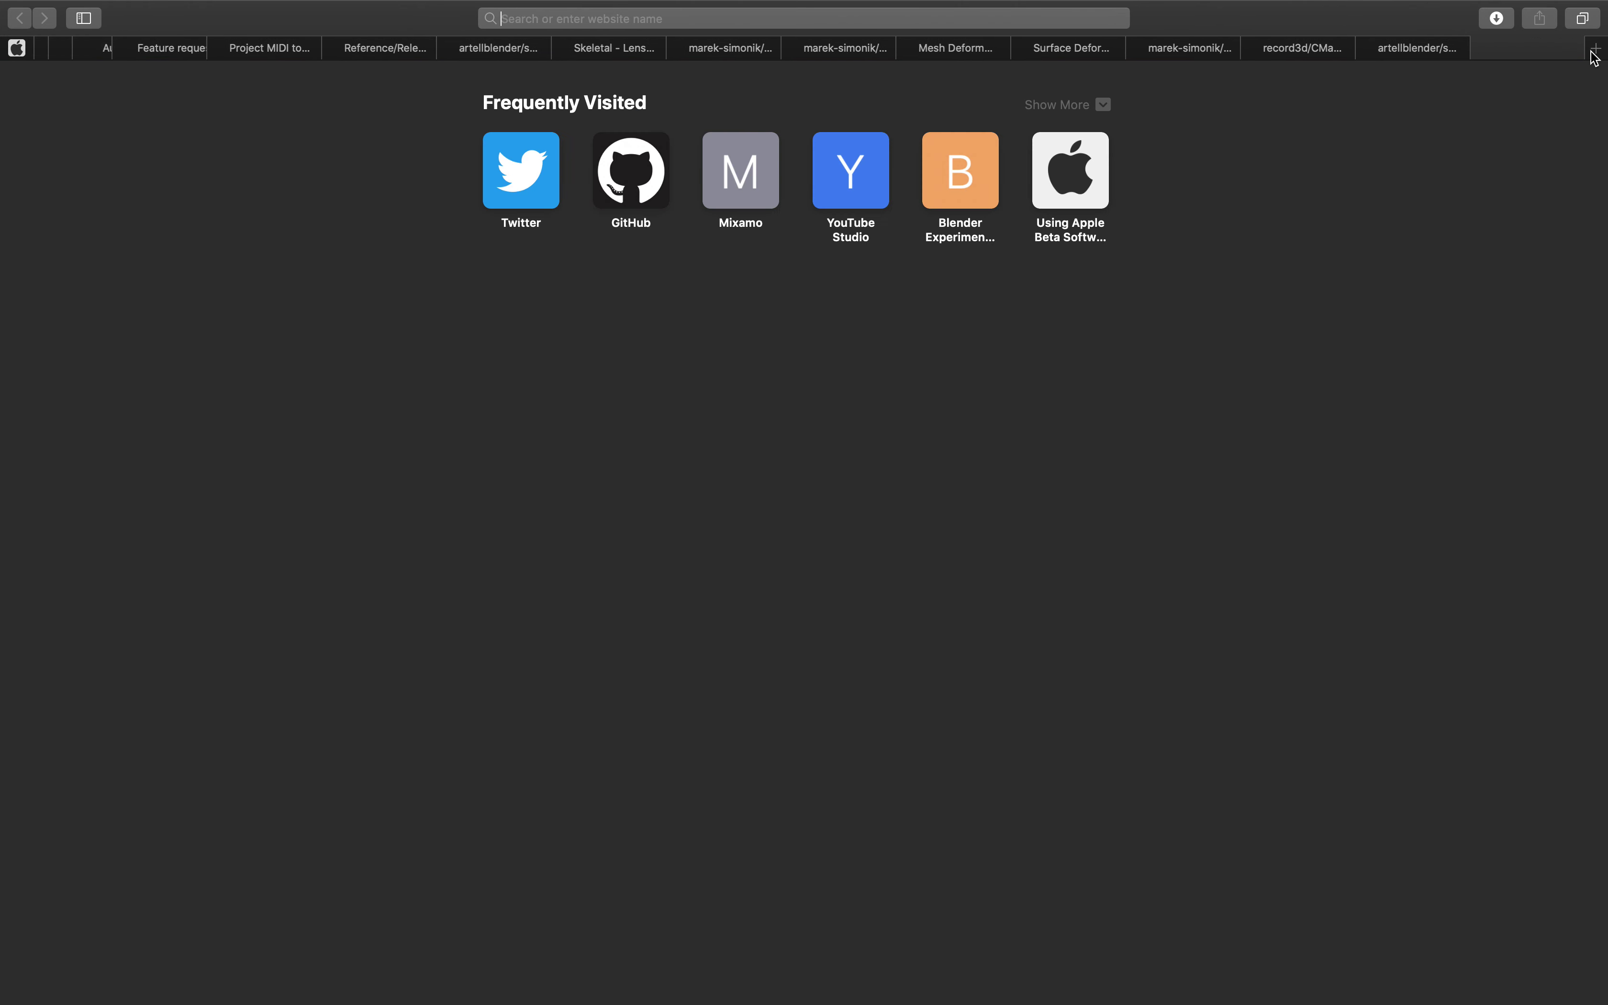
{"action": "type", "text": "balloon character"}
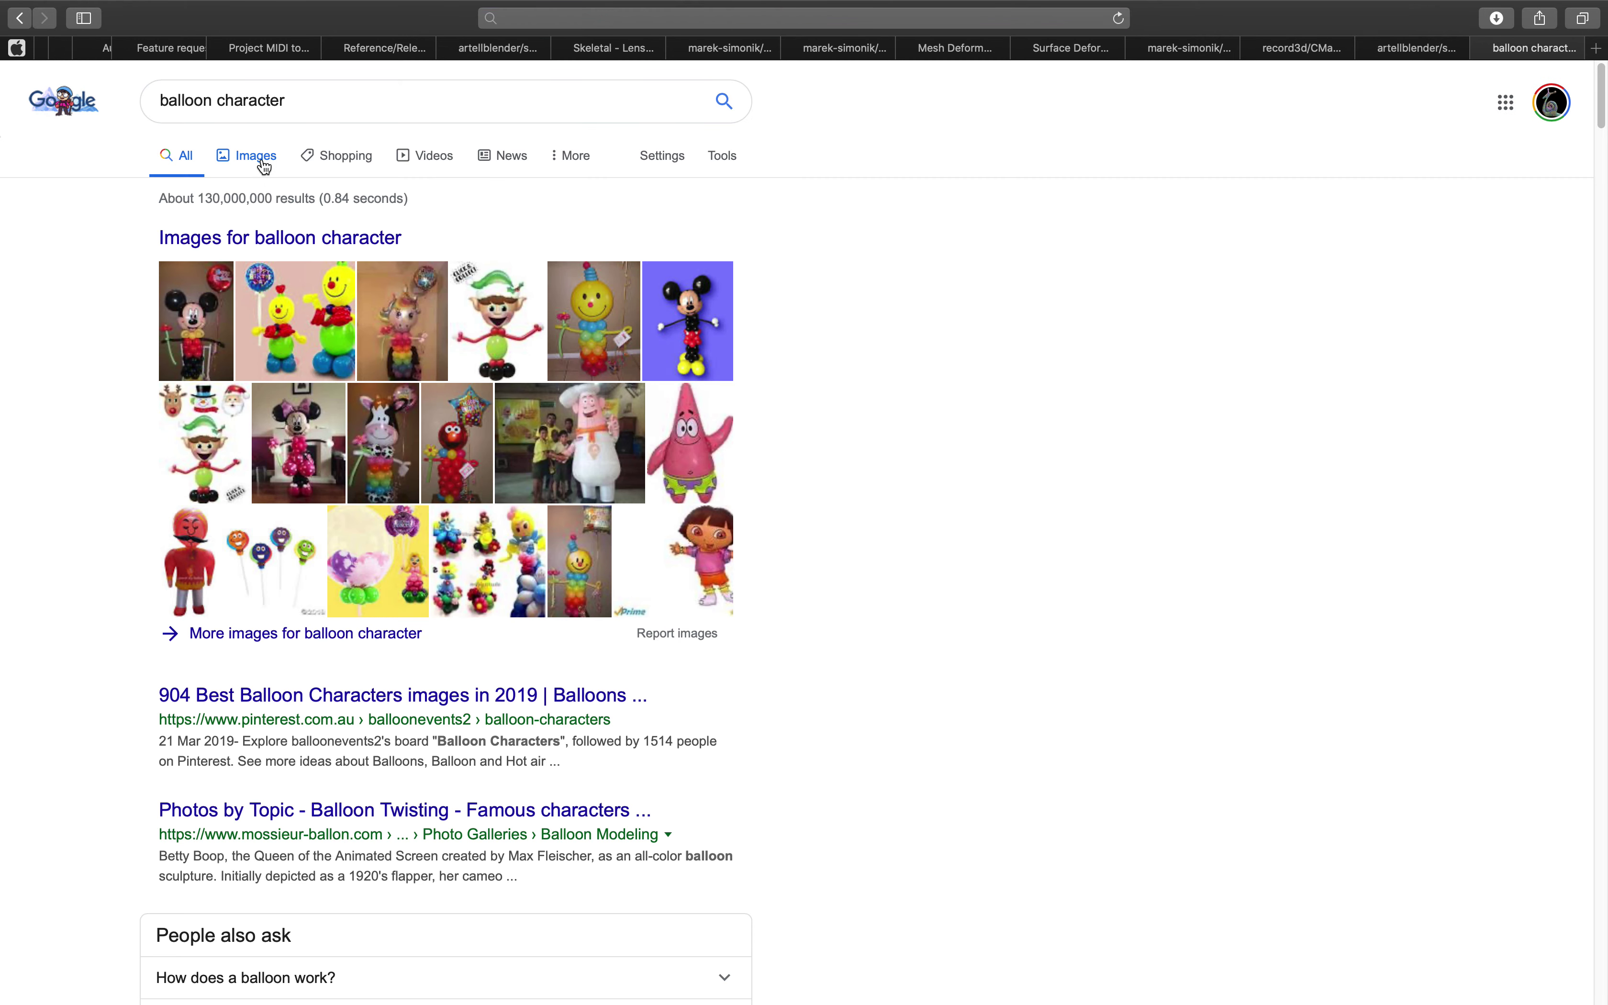
{"action": "left_click", "coordinate": [265, 163]}
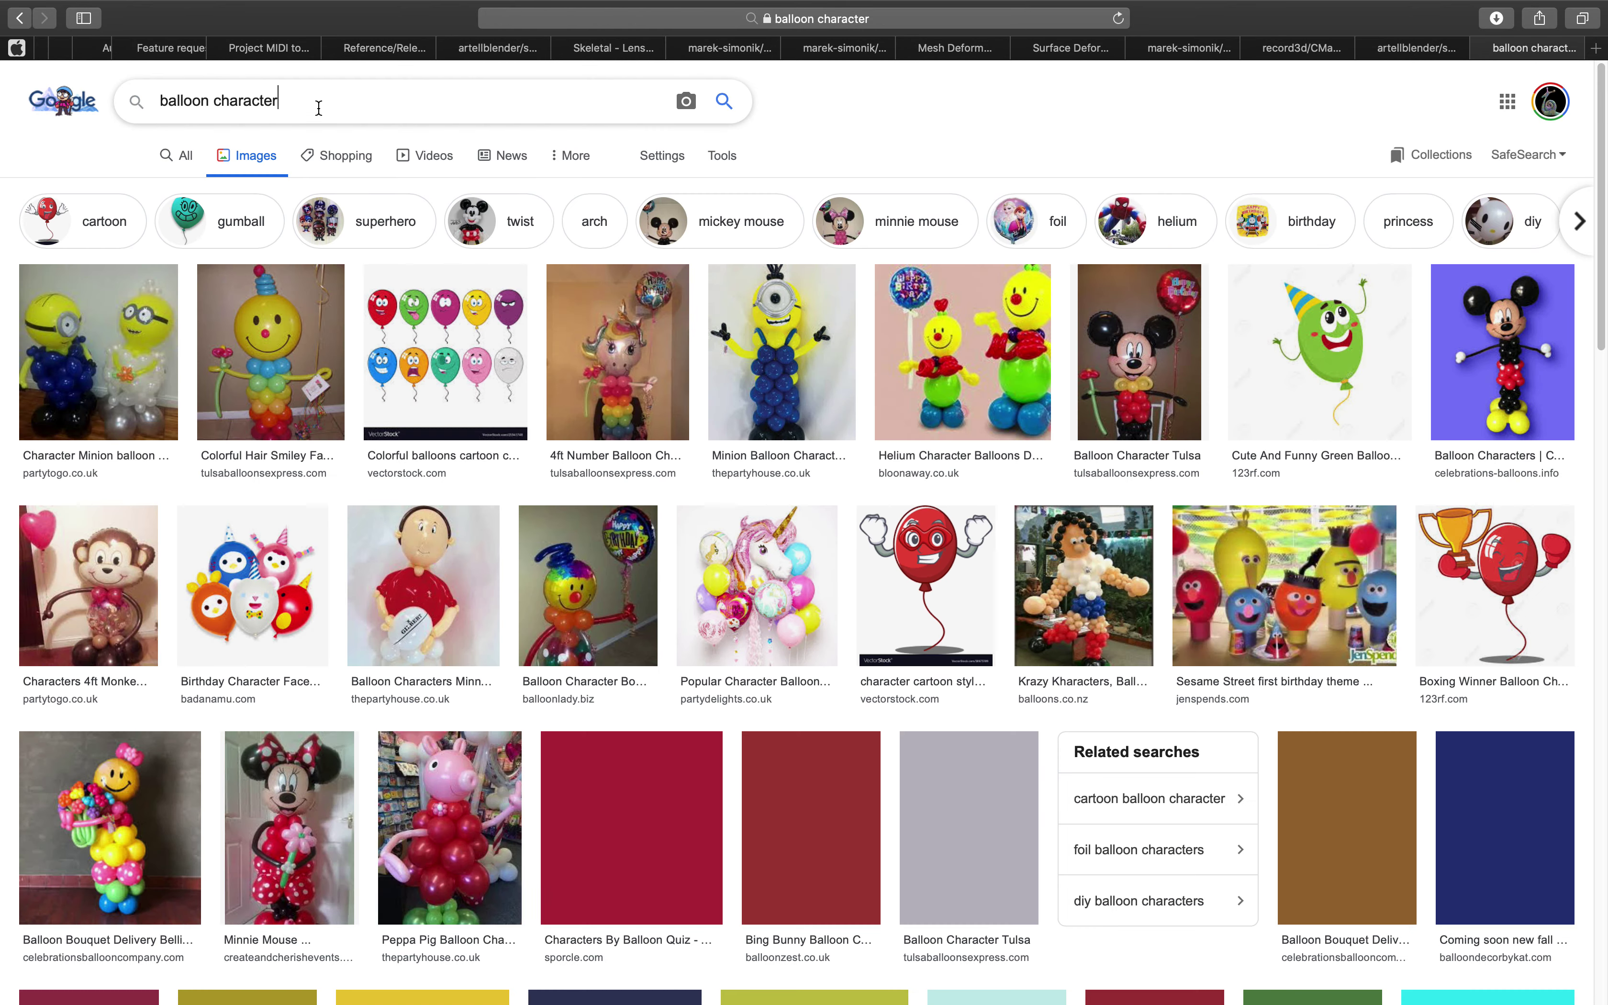
Browse the balloon character image results for an inflatable figure with waving arms.
{"action": "scroll", "coordinate": [765, 529], "scroll_direction": "down", "scroll_amount": 3}
{"action": "scroll", "coordinate": [768, 530], "scroll_direction": "down", "scroll_amount": 5}
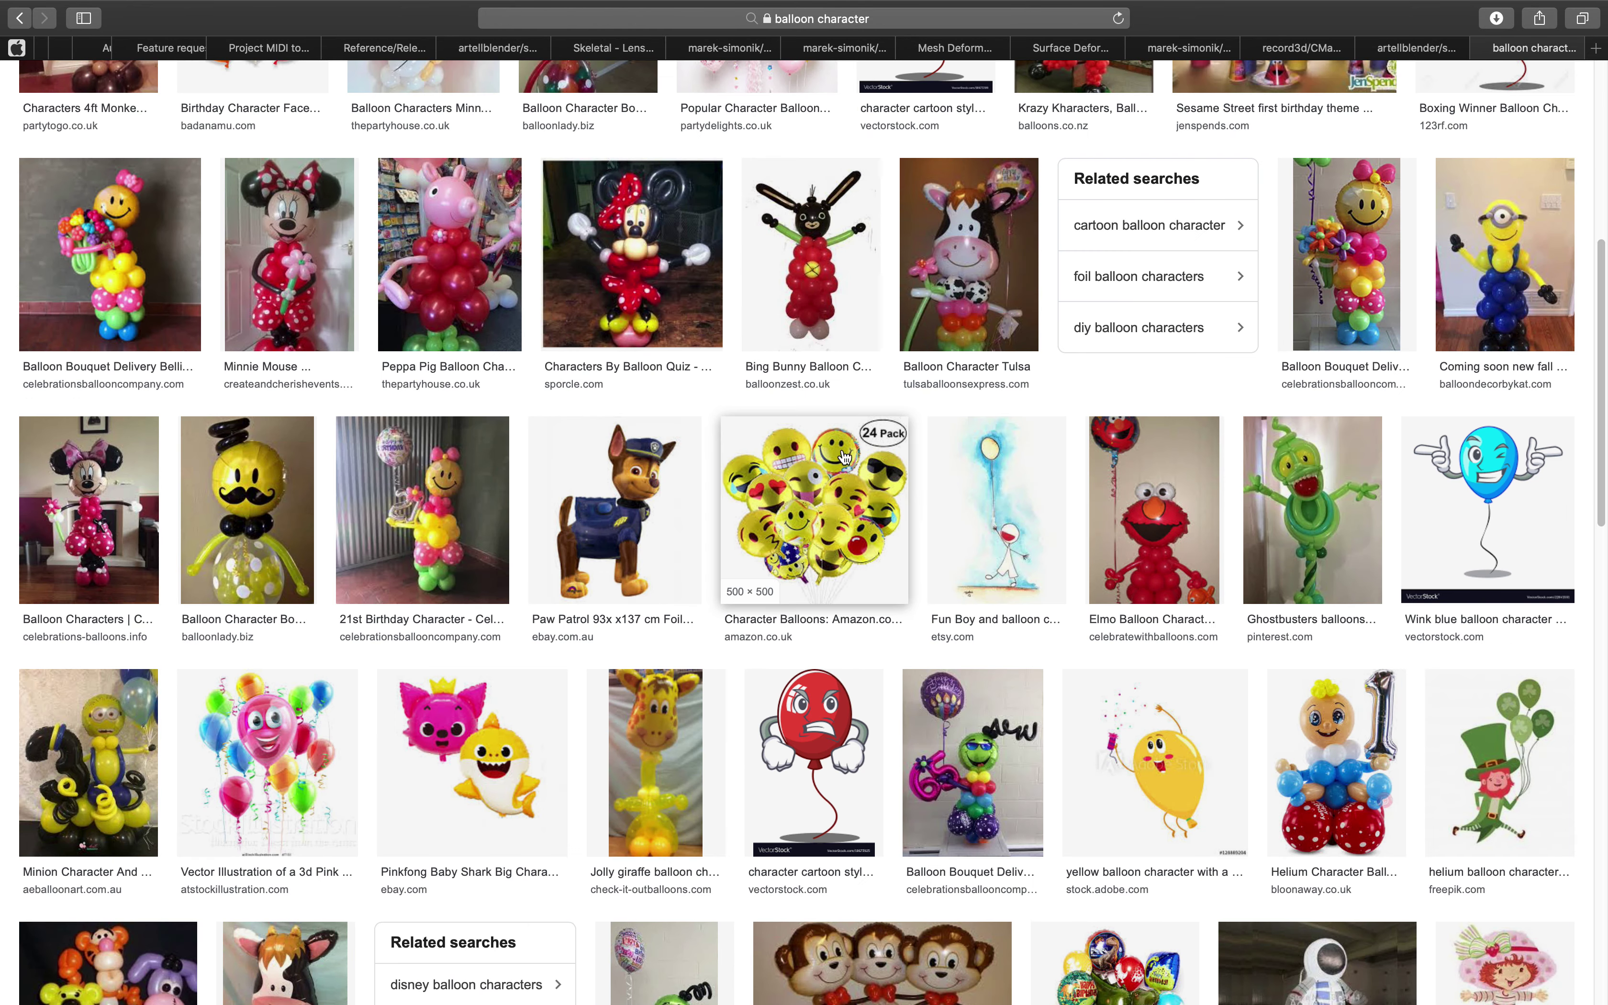
{"action": "scroll", "coordinate": [849, 463], "scroll_direction": "down", "scroll_amount": 20}
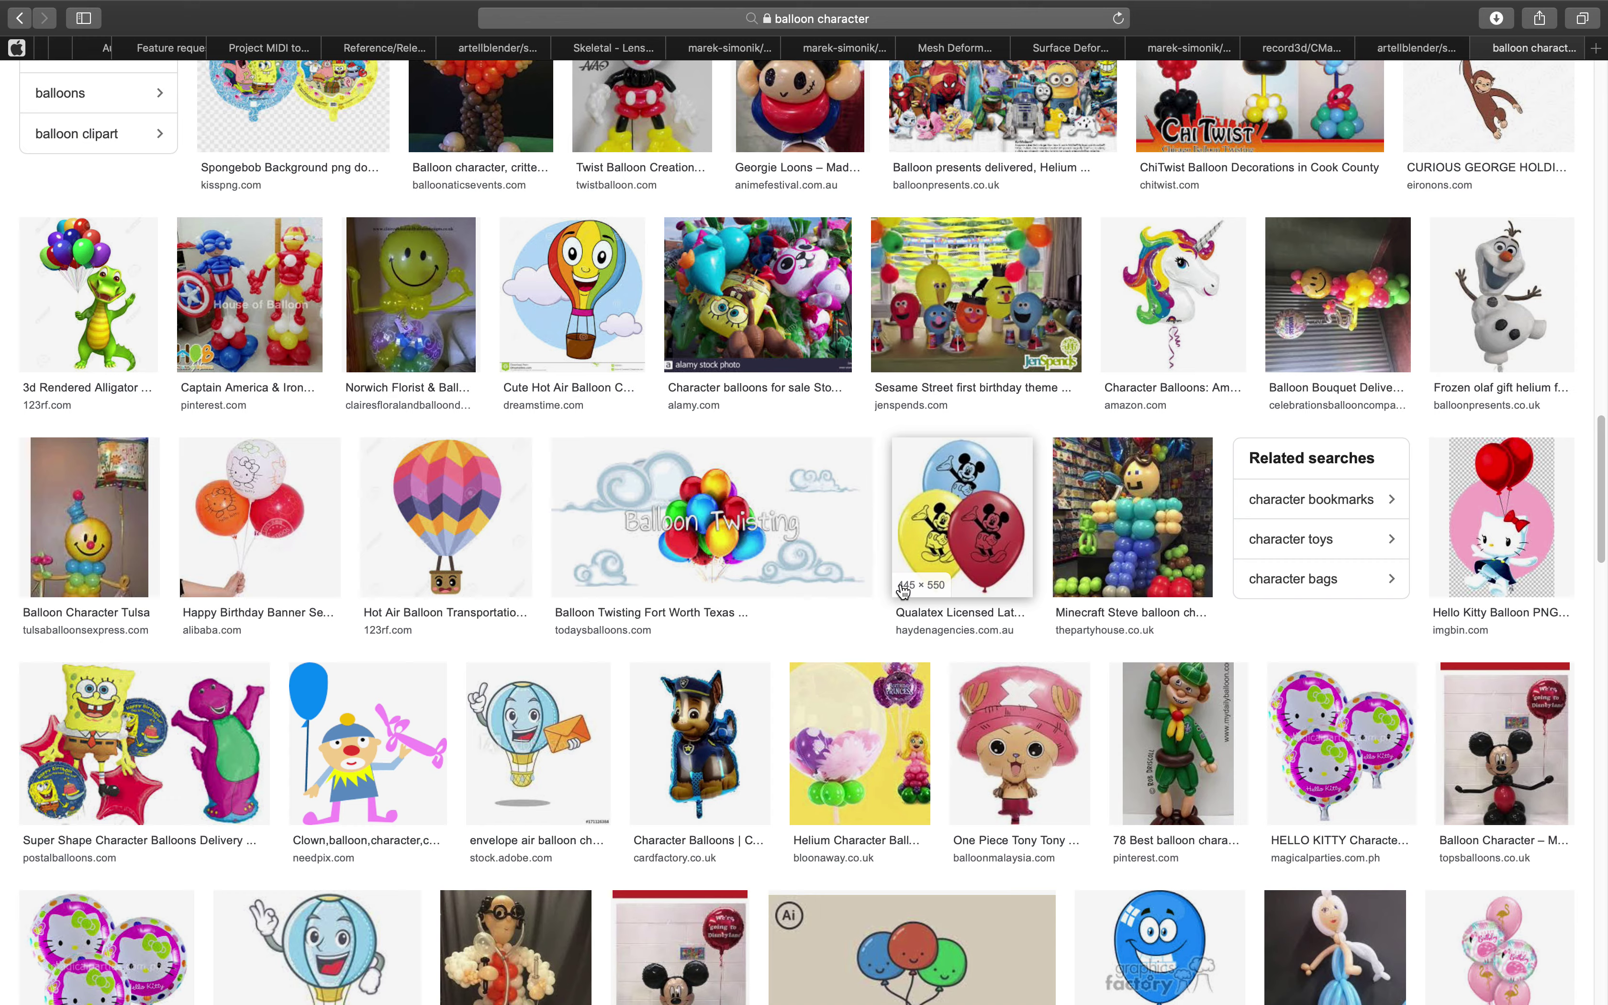
{"action": "scroll", "coordinate": [903, 591], "scroll_direction": "down", "scroll_amount": 5}
{"action": "scroll", "coordinate": [905, 588], "scroll_direction": "down", "scroll_amount": 5}
{"action": "scroll", "coordinate": [907, 589], "scroll_direction": "up", "scroll_amount": 5}
{"action": "scroll", "coordinate": [910, 592], "scroll_direction": "down", "scroll_amount": 8}
{"action": "scroll", "coordinate": [912, 594], "scroll_direction": "down", "scroll_amount": 20}
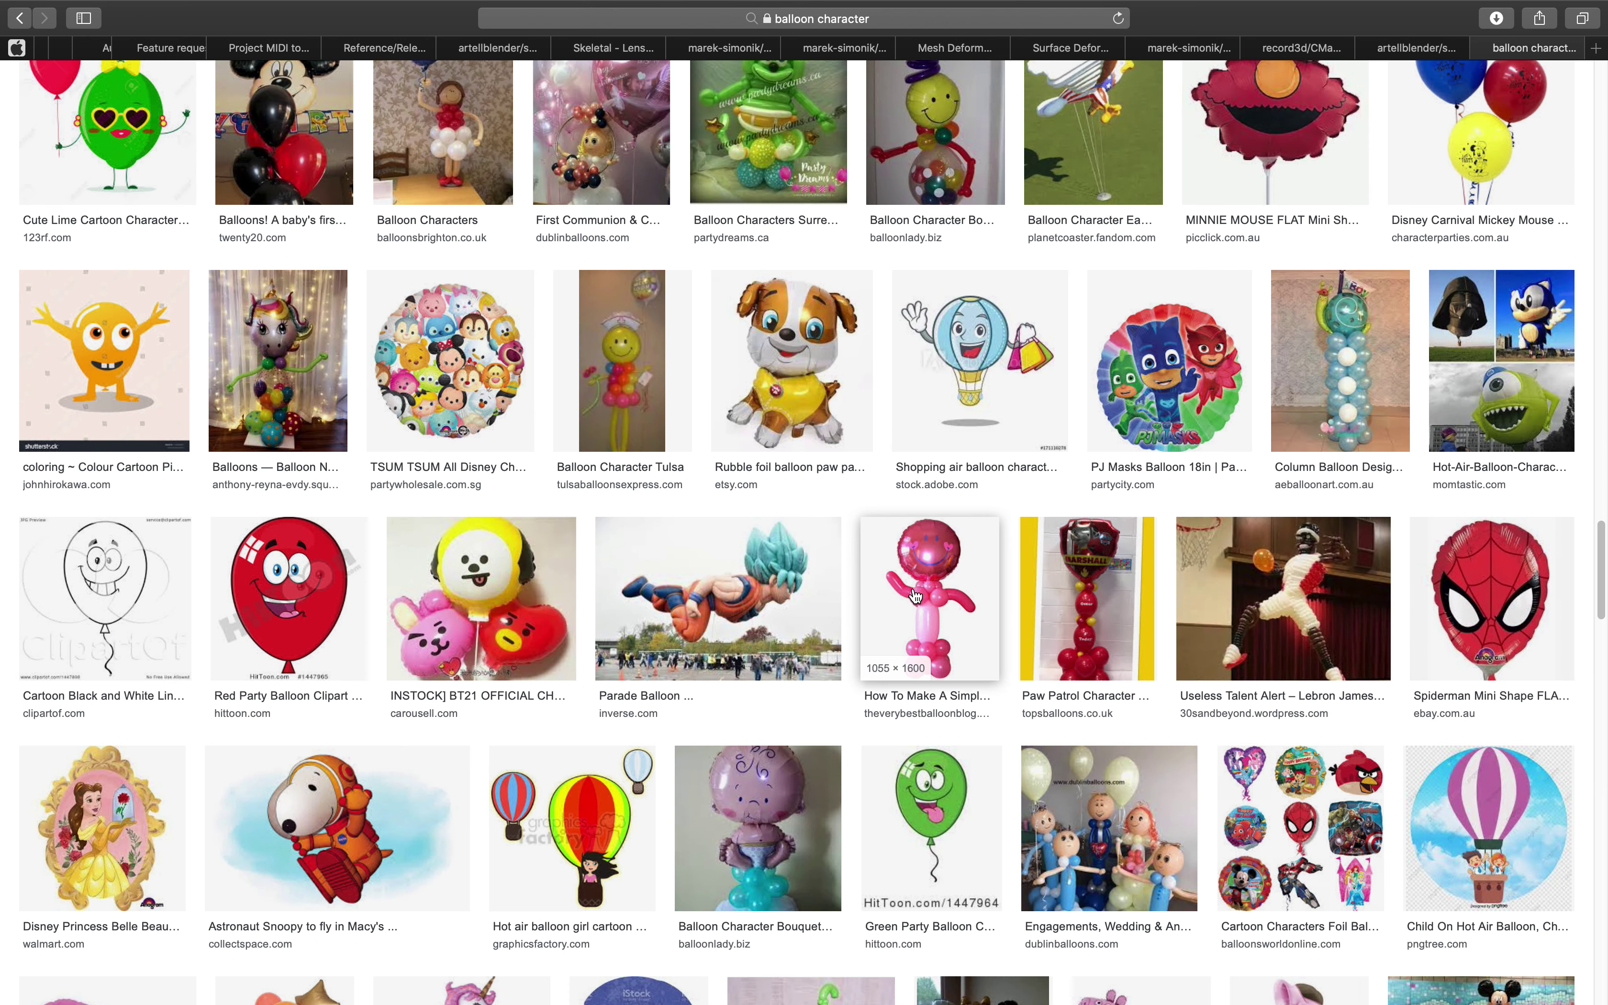
{"action": "scroll", "coordinate": [916, 596], "scroll_direction": "down", "scroll_amount": 5}
Refine the image search to "balloon character car seller" and open the preview of the two-legged Fly Guy.
{"action": "scroll", "coordinate": [923, 578], "scroll_direction": "up", "scroll_amount": 20}
{"action": "scroll", "coordinate": [929, 560], "scroll_direction": "up", "scroll_amount": 15}
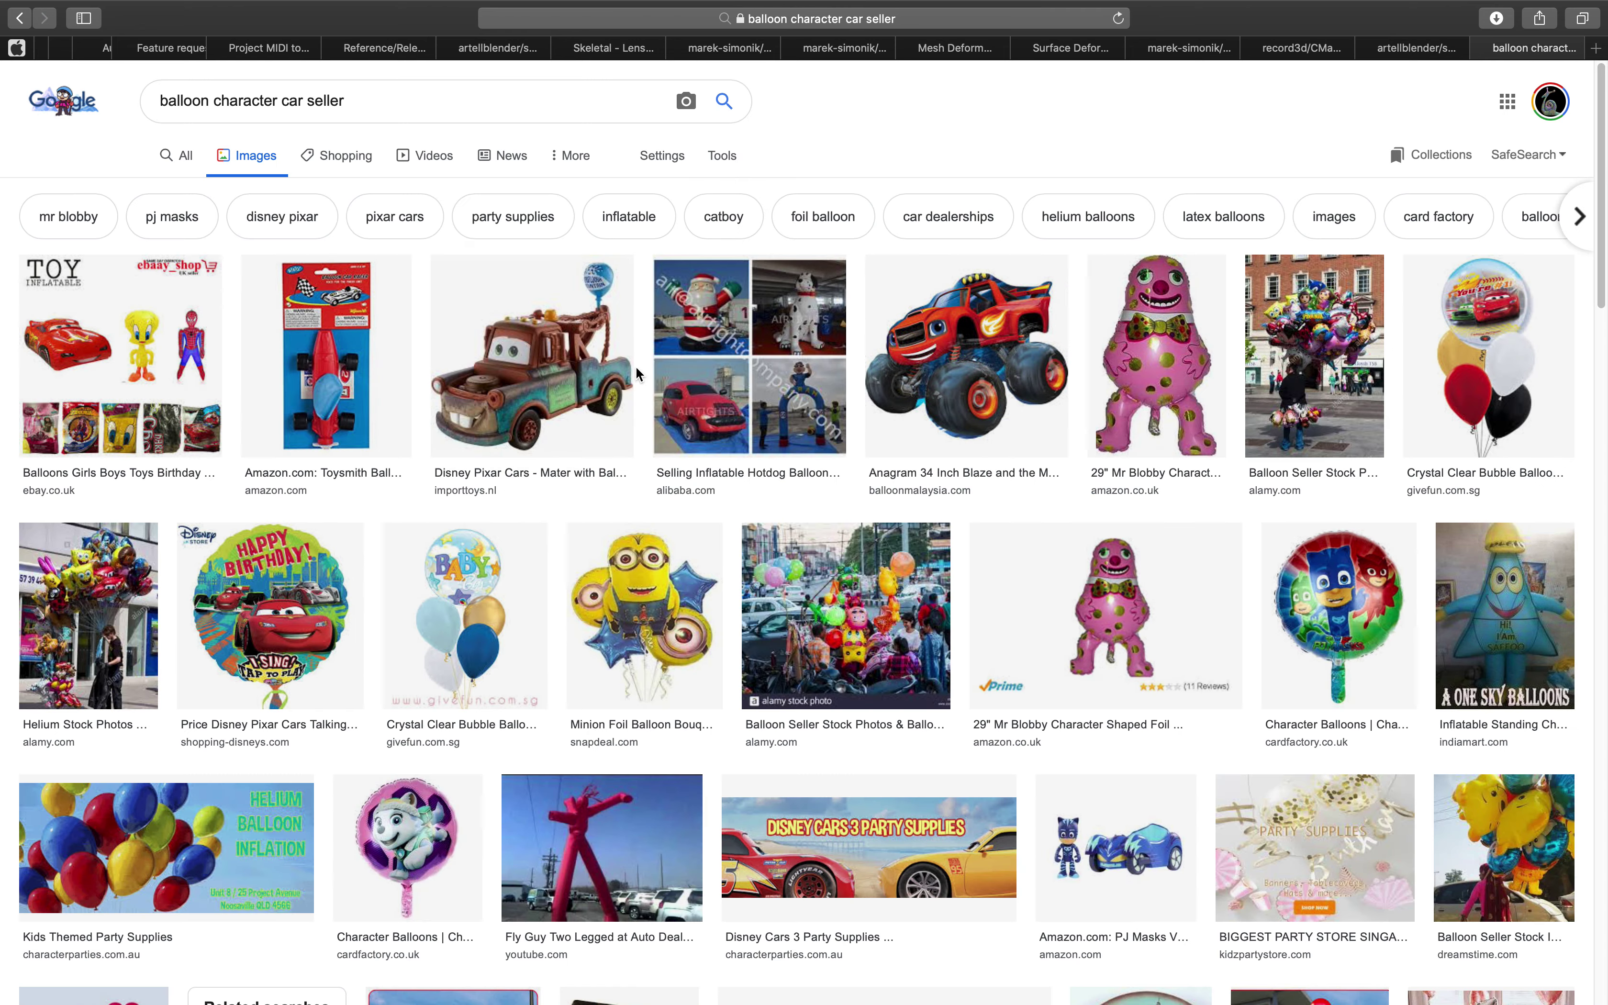
{"action": "left_click", "coordinate": [604, 822]}
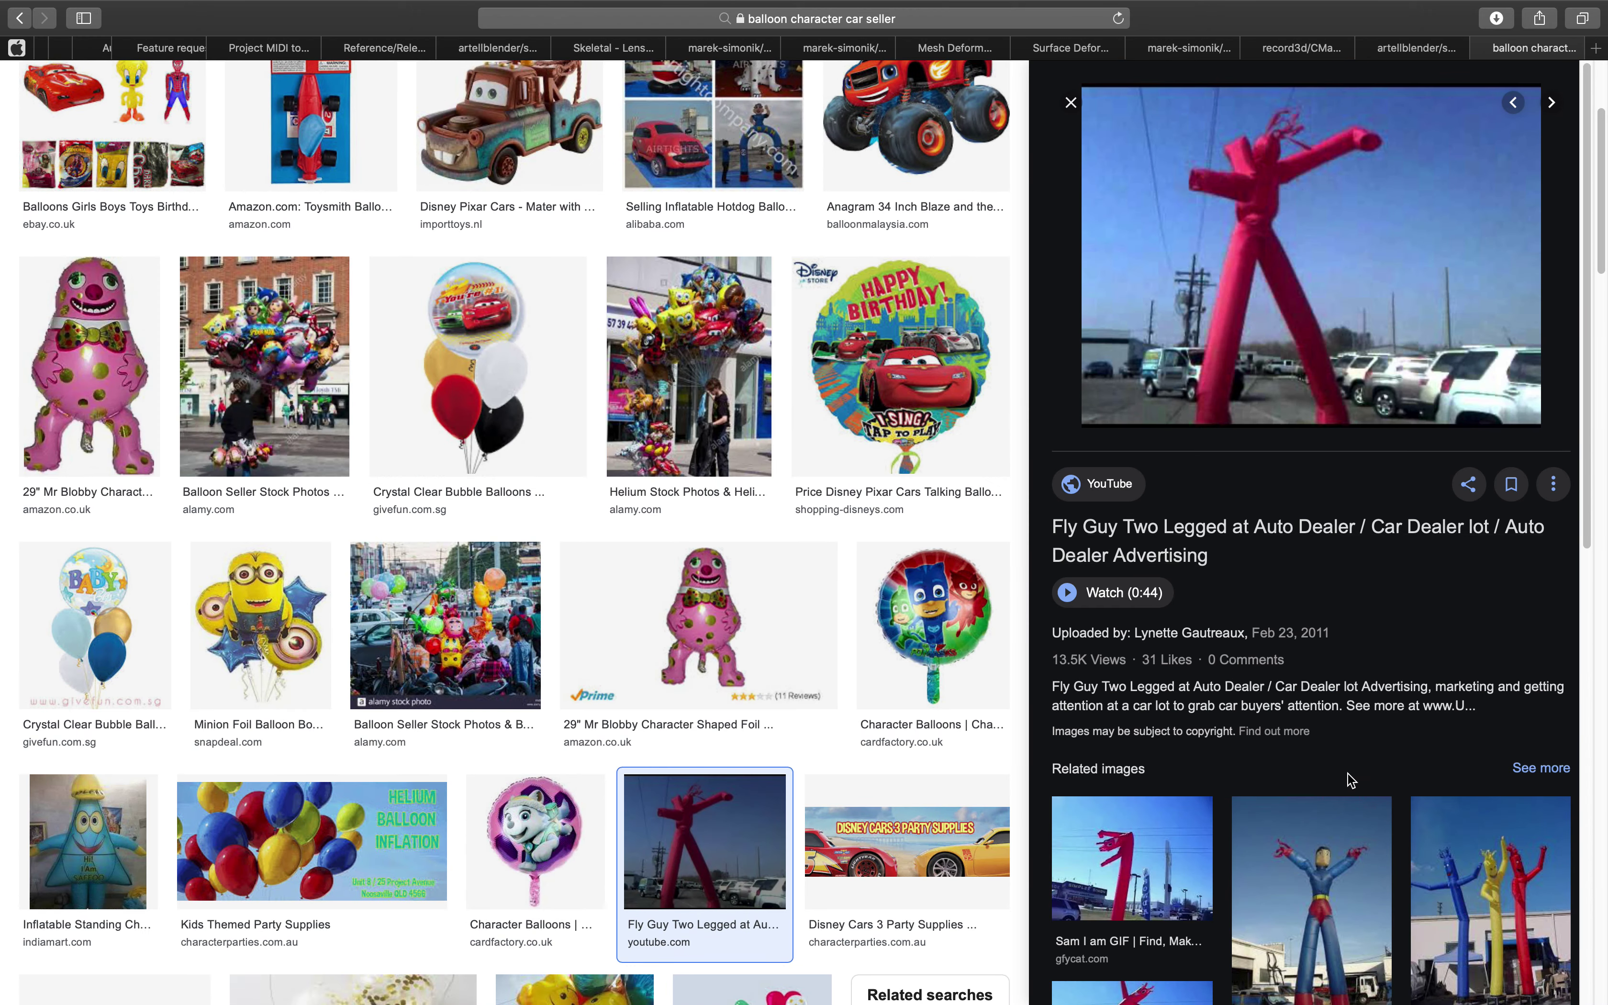
Look through the related air dancer images and open the preview of the Sam I am GIF.
{"action": "scroll", "coordinate": [1341, 804], "scroll_direction": "down", "scroll_amount": 5}
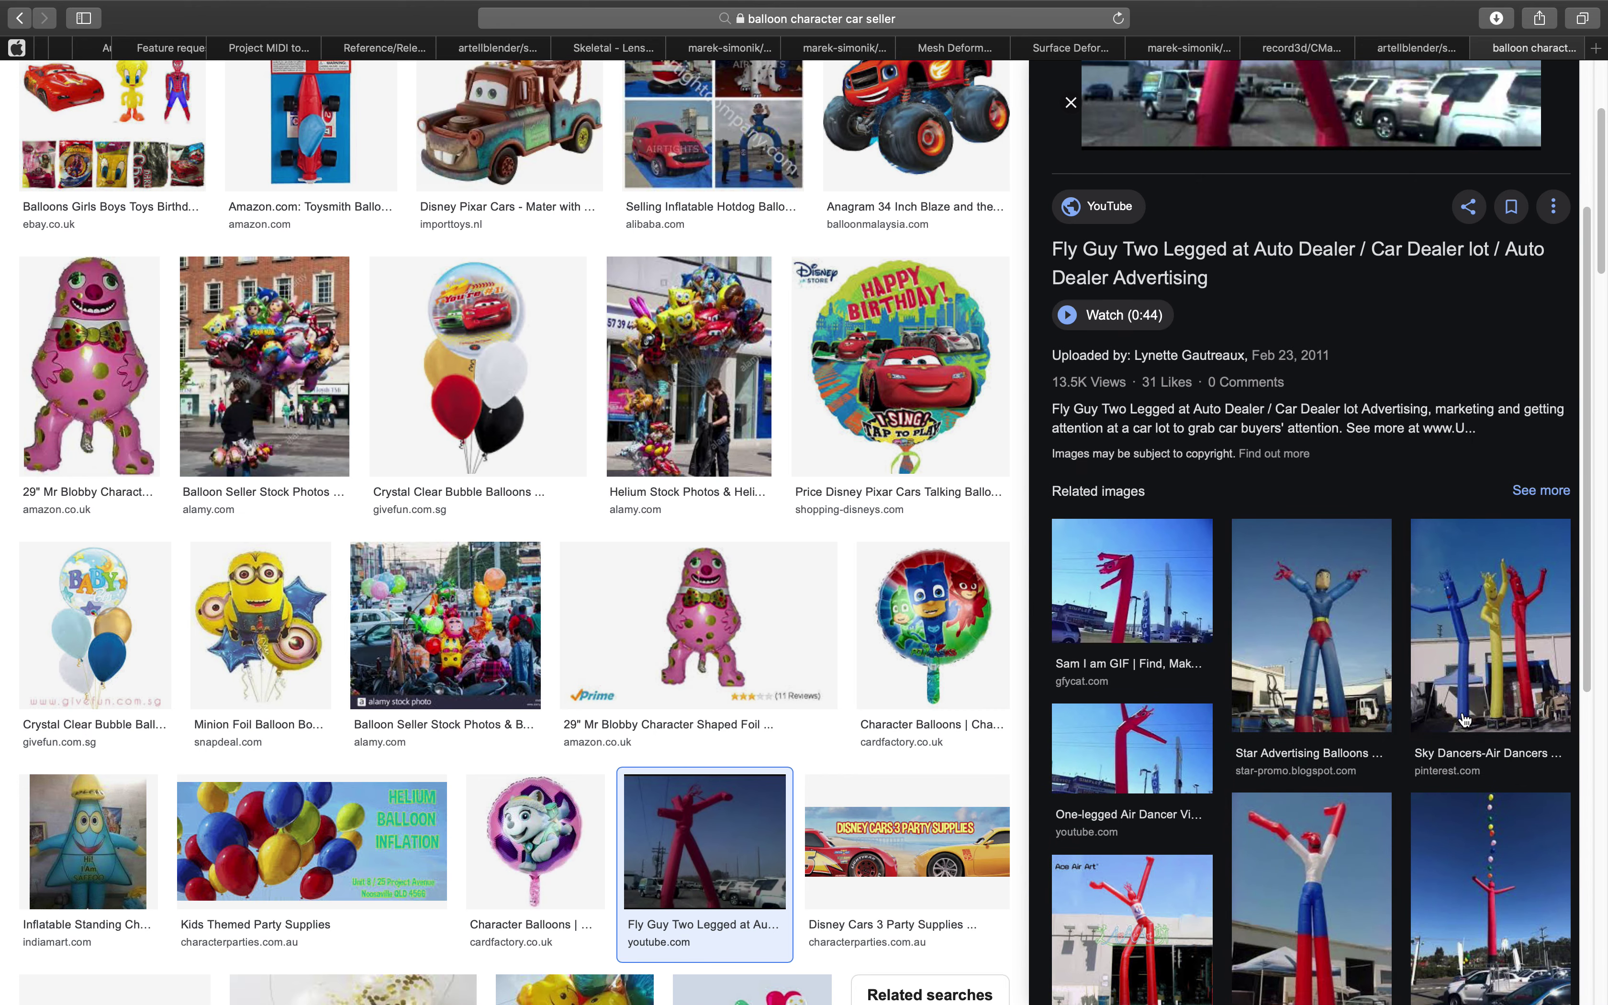
{"action": "scroll", "coordinate": [1464, 719], "scroll_direction": "down", "scroll_amount": 6}
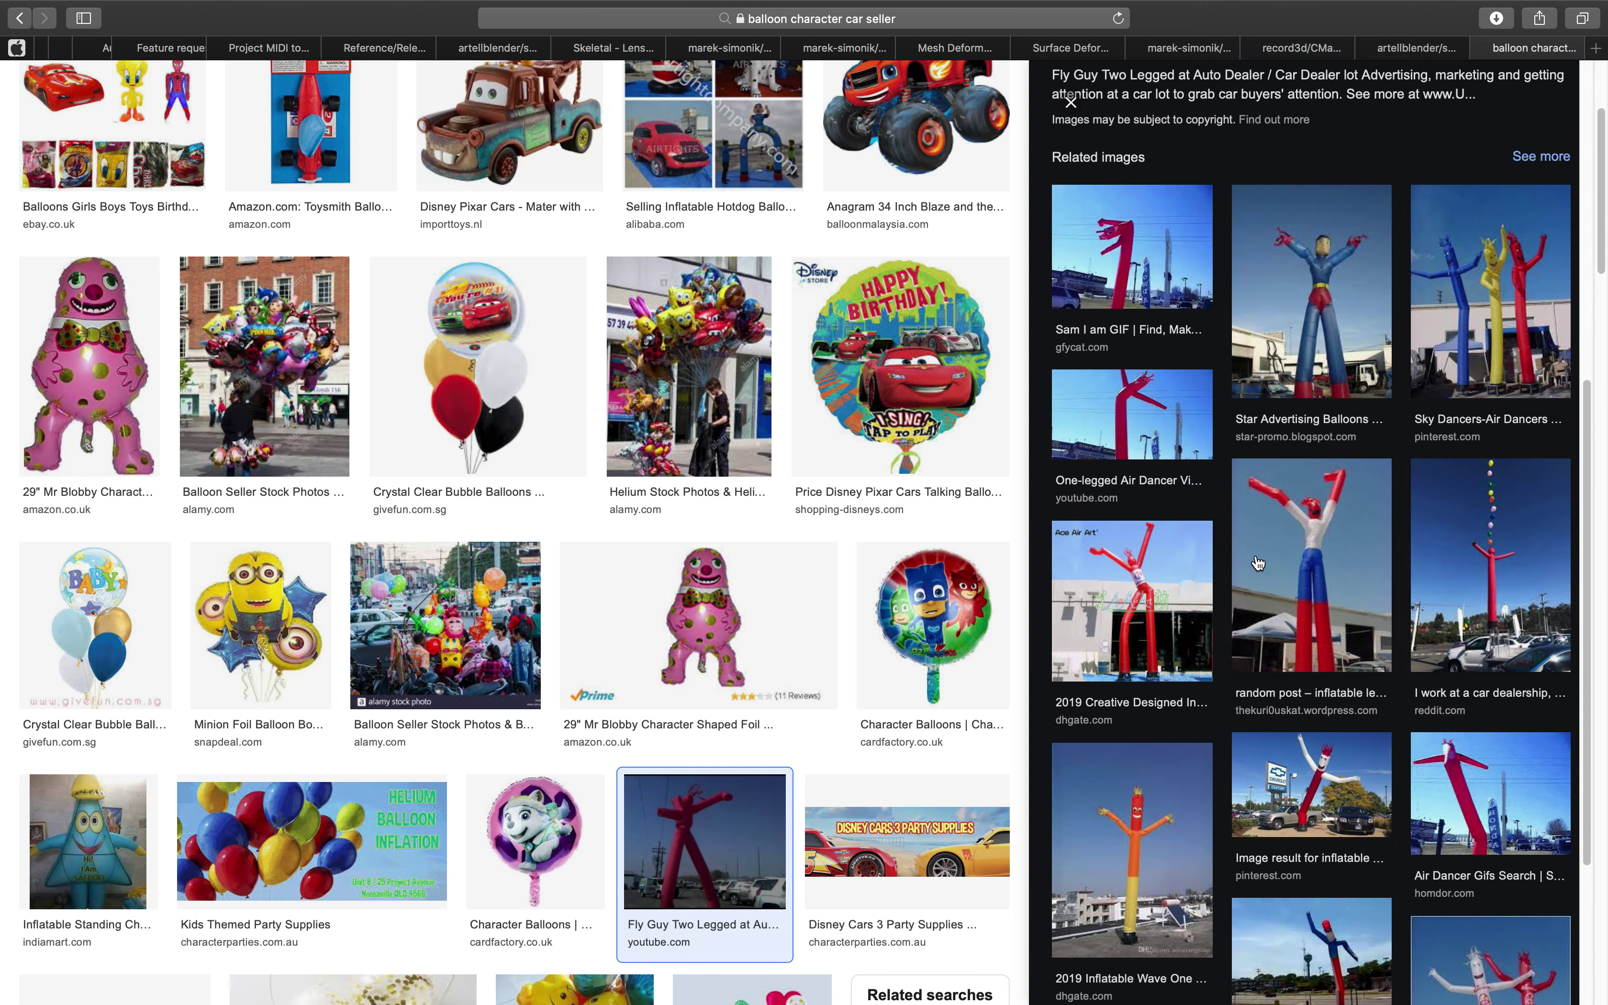
{"action": "scroll", "coordinate": [1211, 887], "scroll_direction": "down", "scroll_amount": 8}
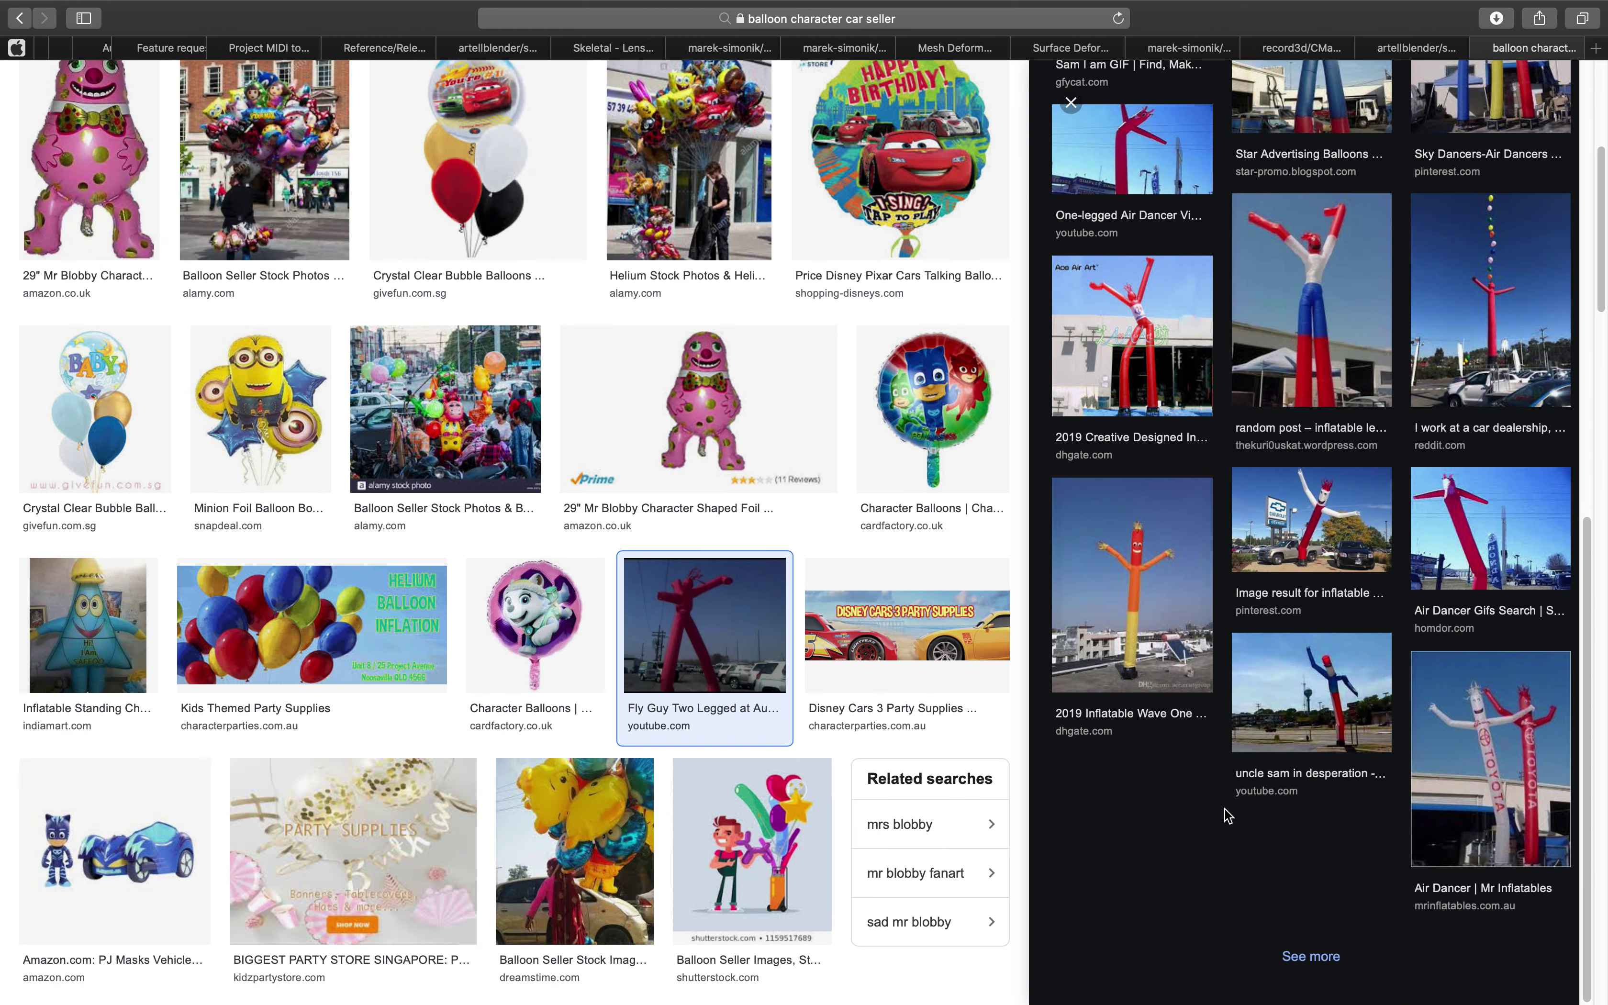
{"action": "scroll", "coordinate": [1196, 689], "scroll_direction": "up", "scroll_amount": 1}
{"action": "scroll", "coordinate": [1349, 738], "scroll_direction": "up", "scroll_amount": 7}
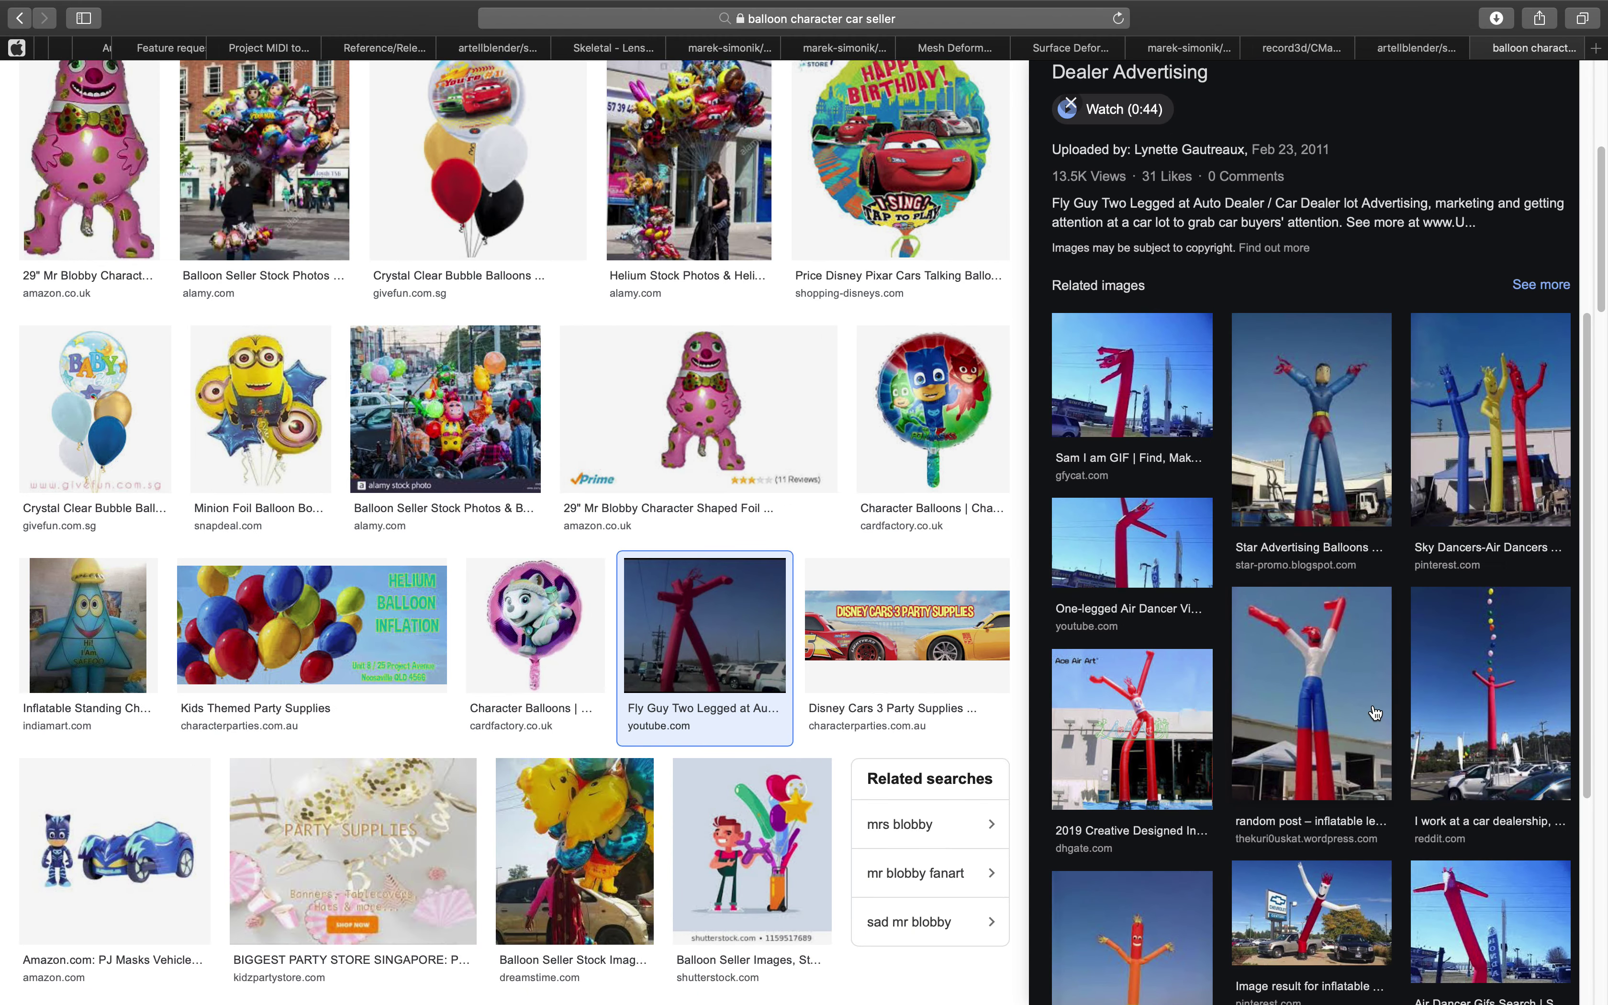
{"action": "left_click", "coordinate": [1140, 487]}
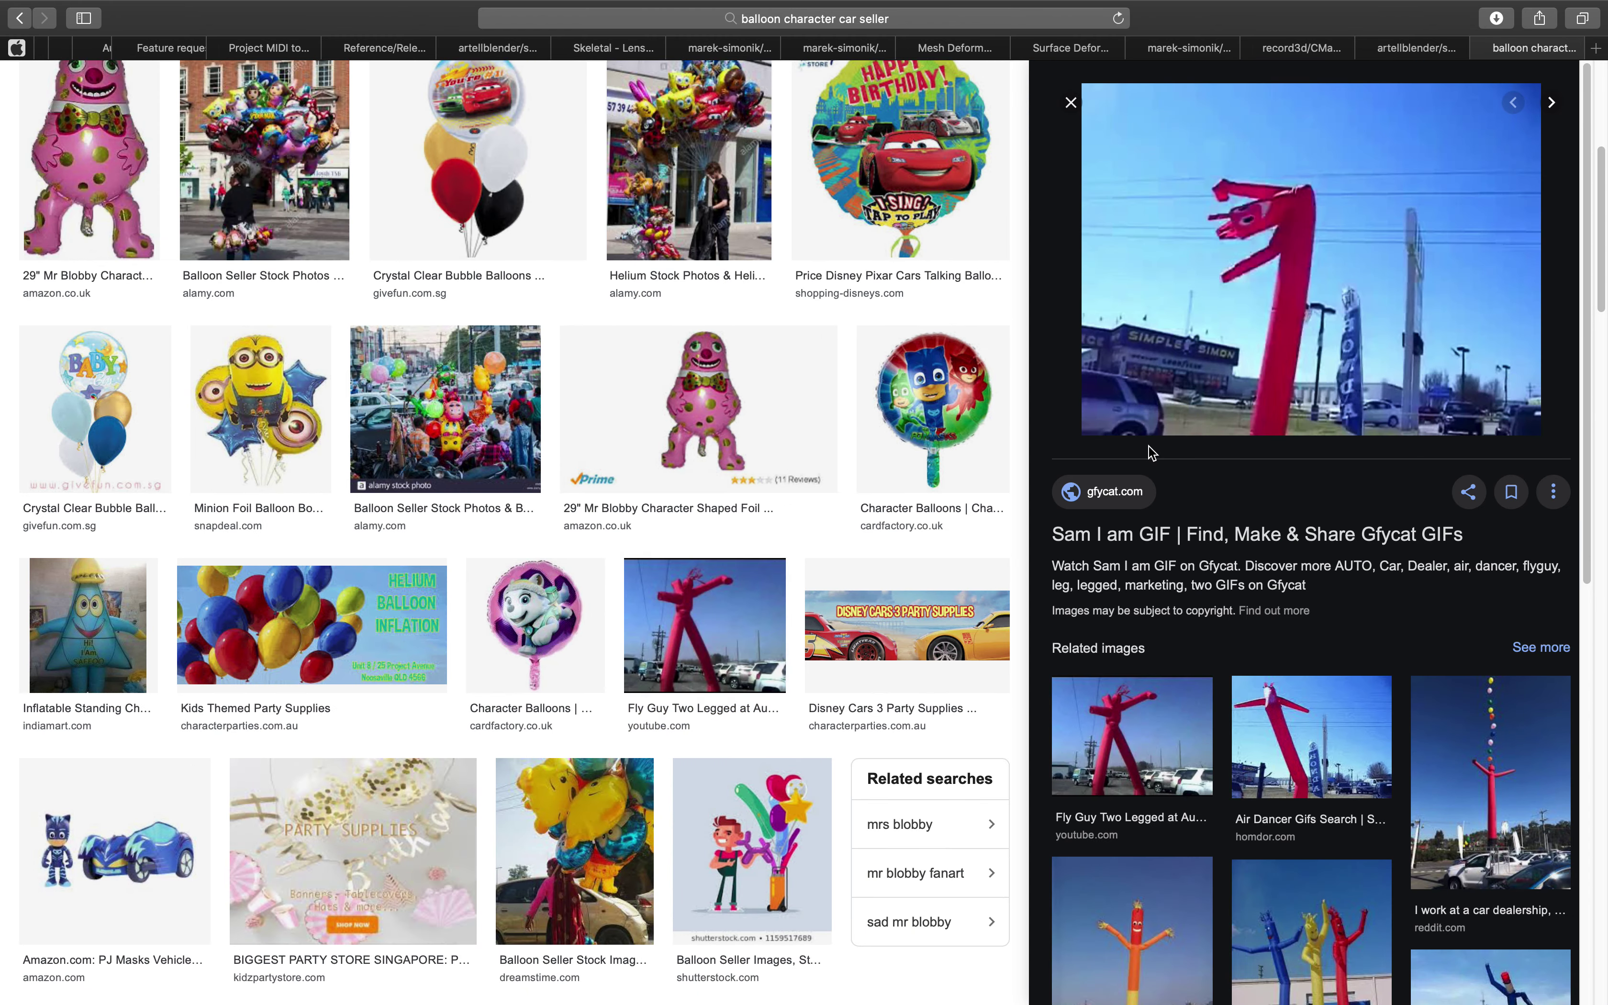
{"action": "left_click", "coordinate": [1316, 904]}
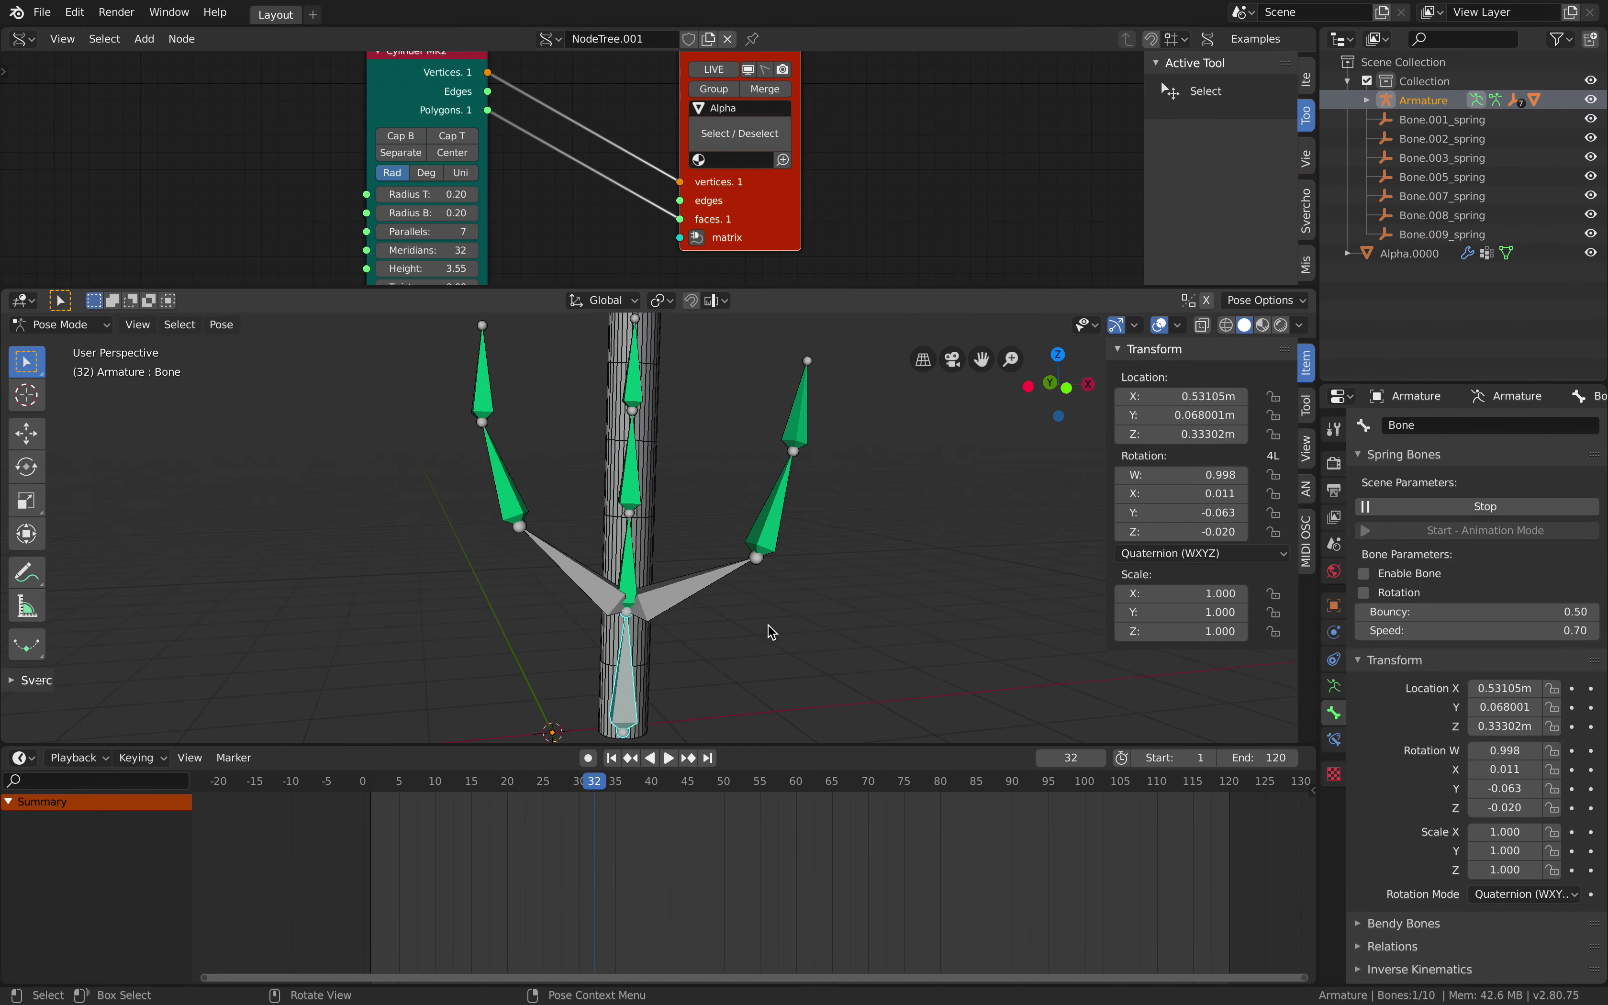
Return to Blender and swing the base bone with trackball and plain rotations to make the branches wave.
{"action": "key", "text": "r"}
{"action": "key", "text": "r"}
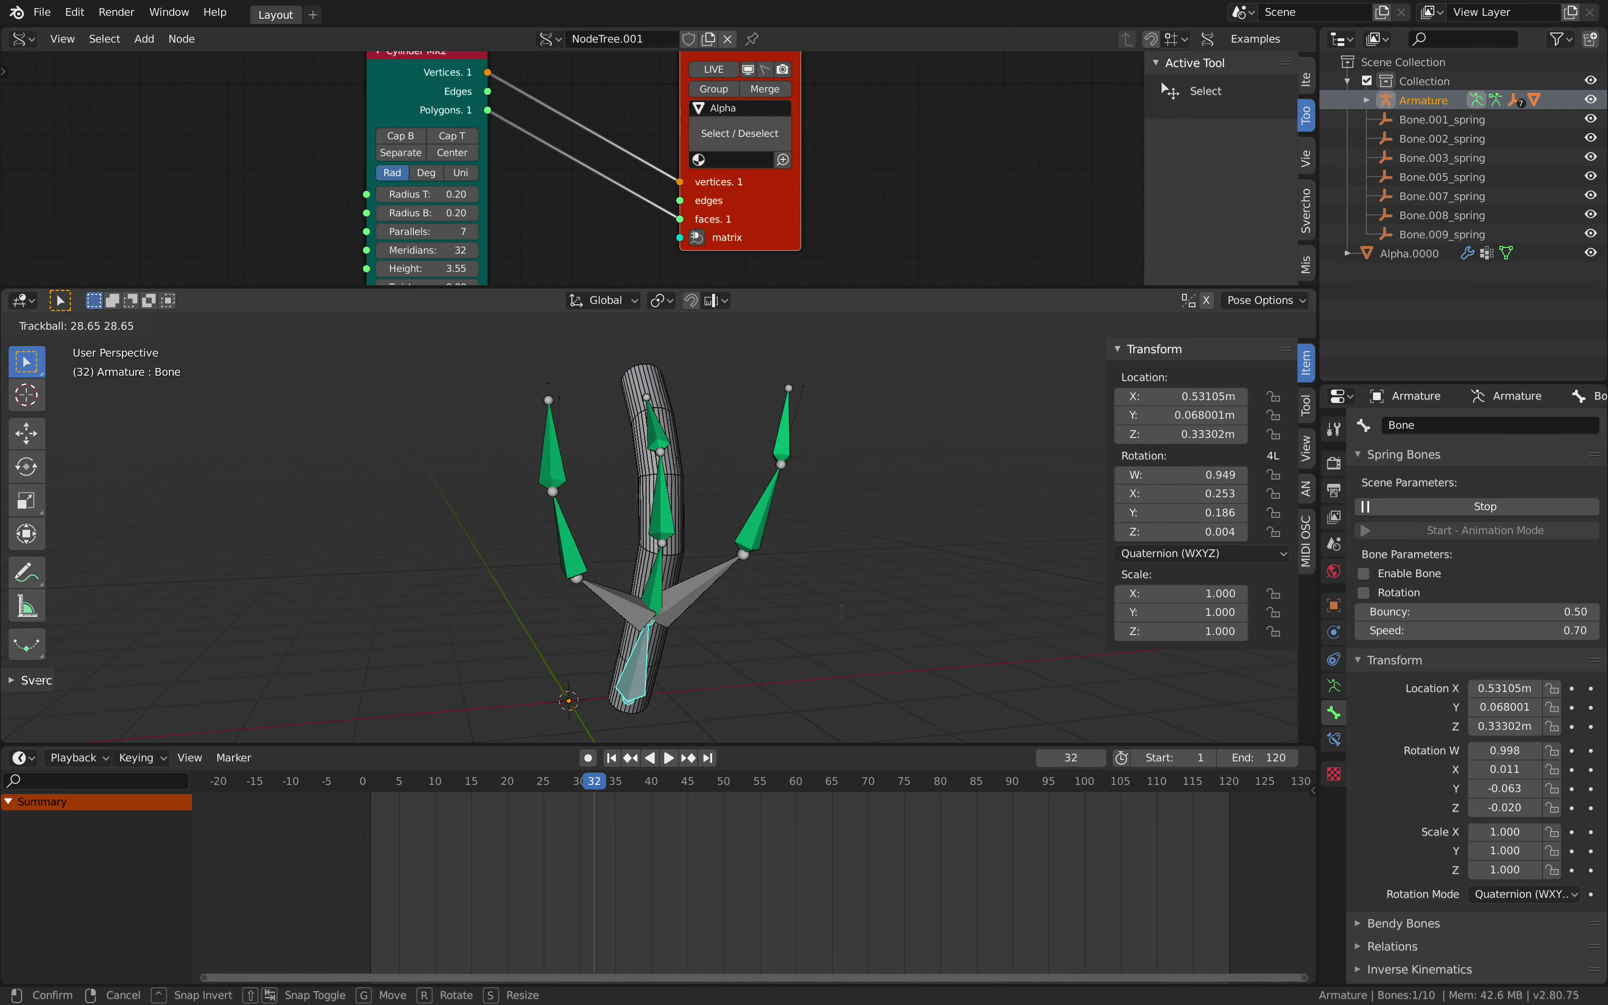
{"action": "key", "text": "Return"}
{"action": "key", "text": "r"}
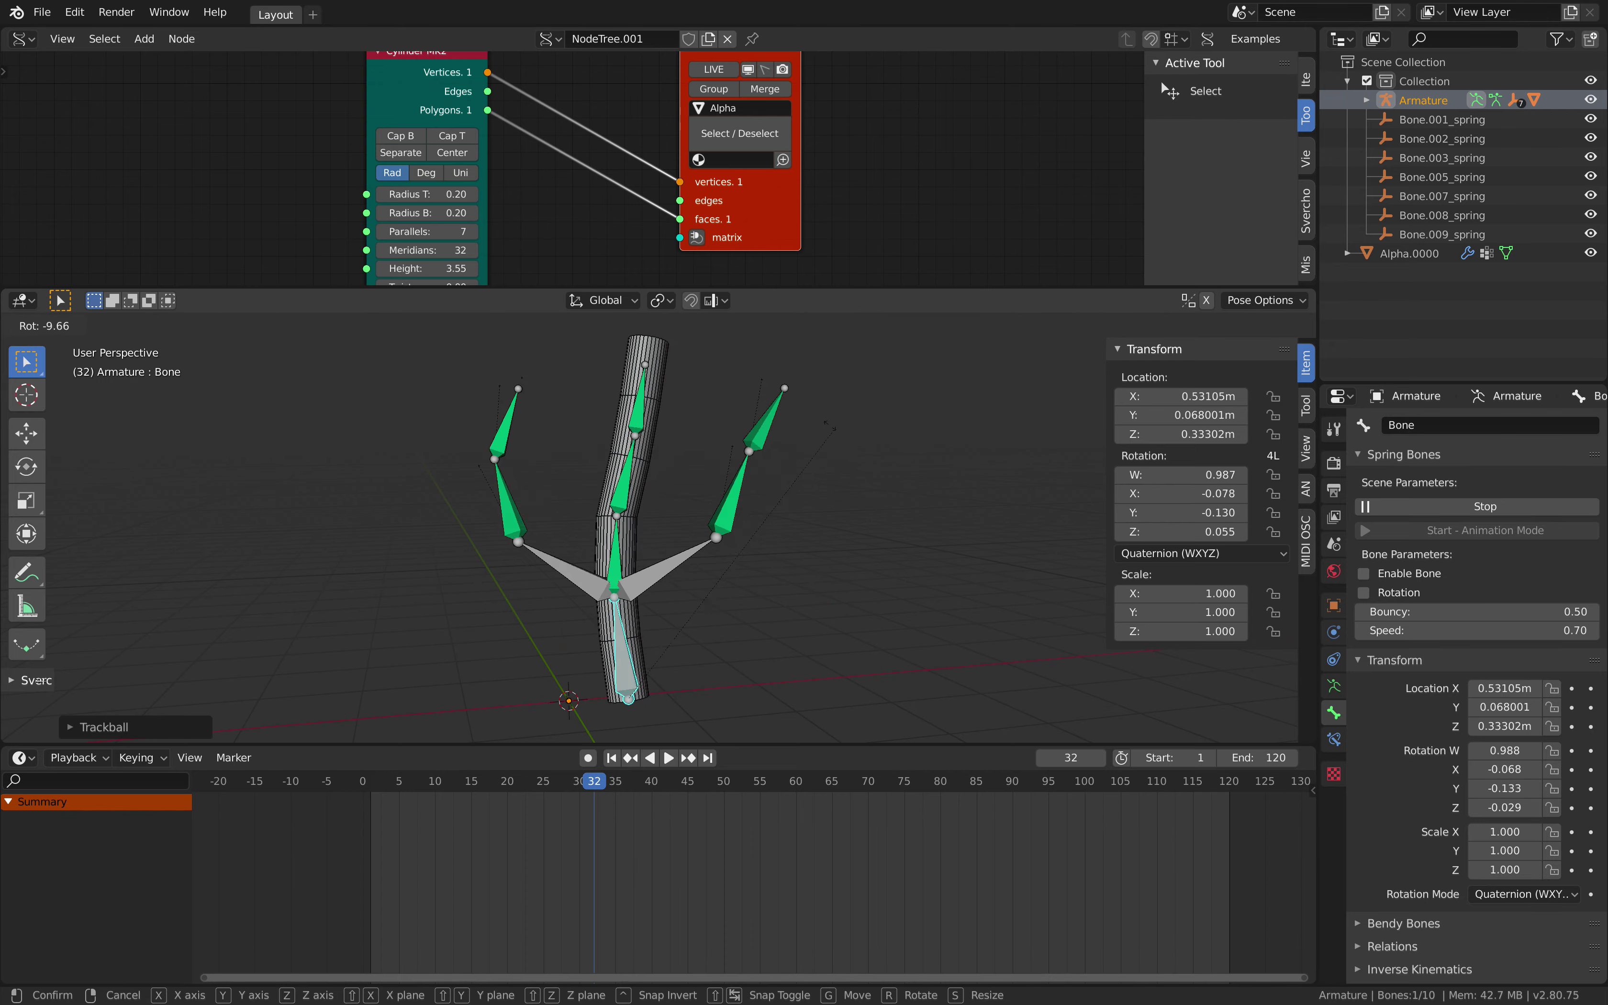
{"action": "left_click", "coordinate": [871, 477]}
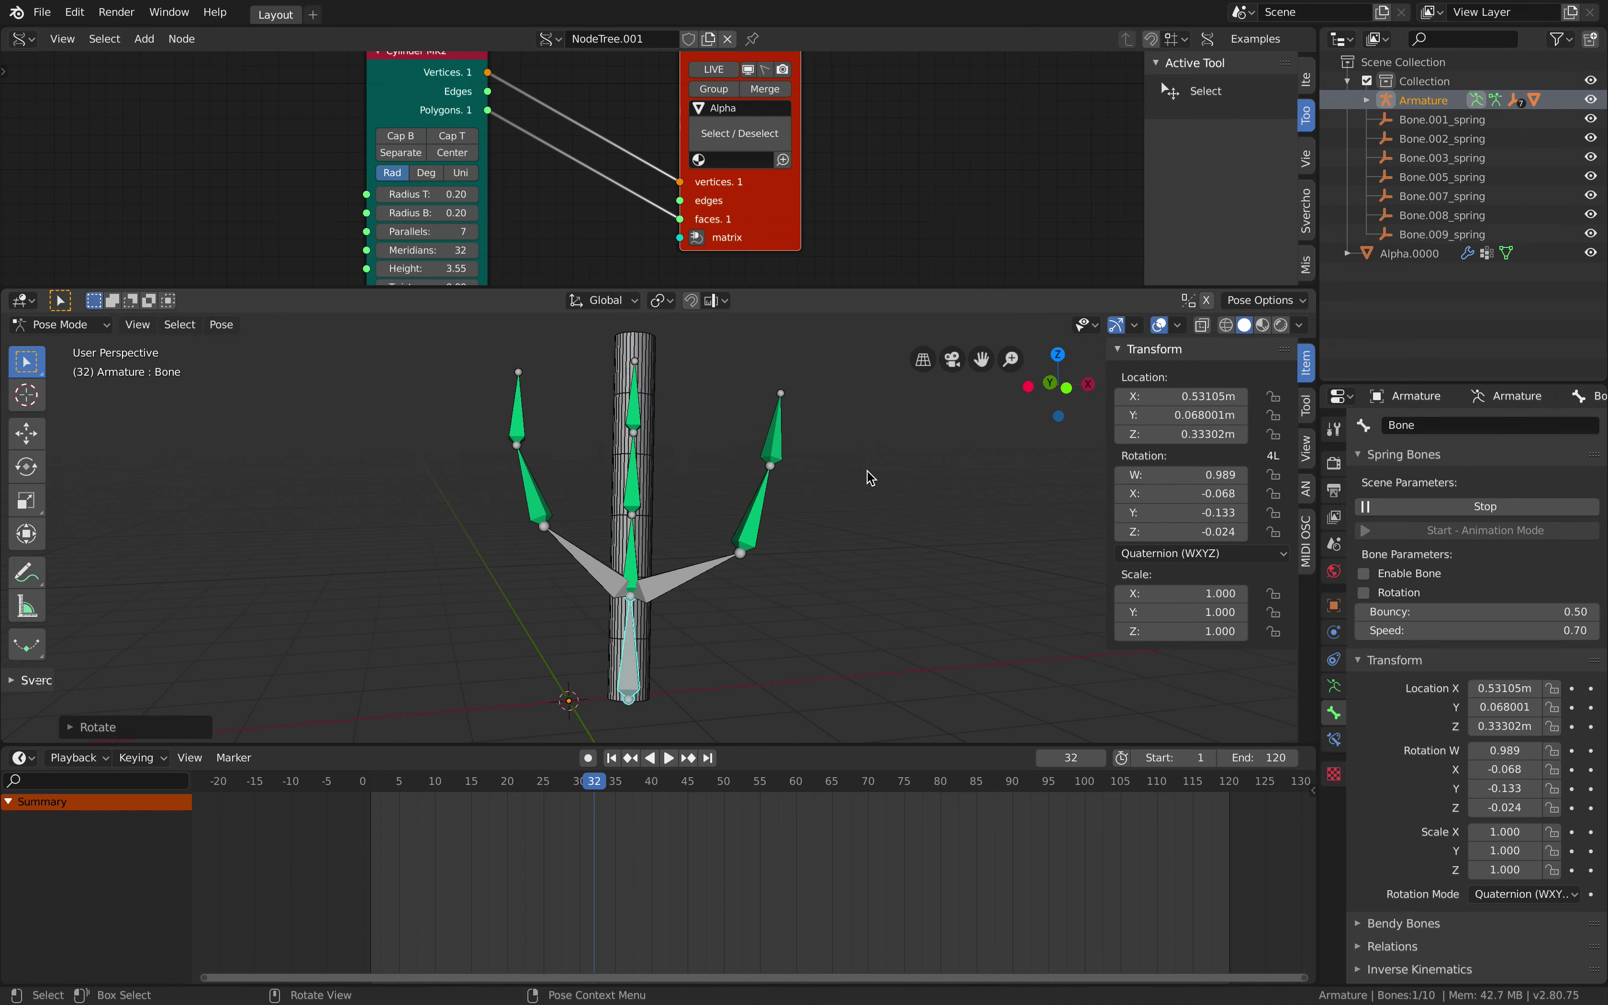